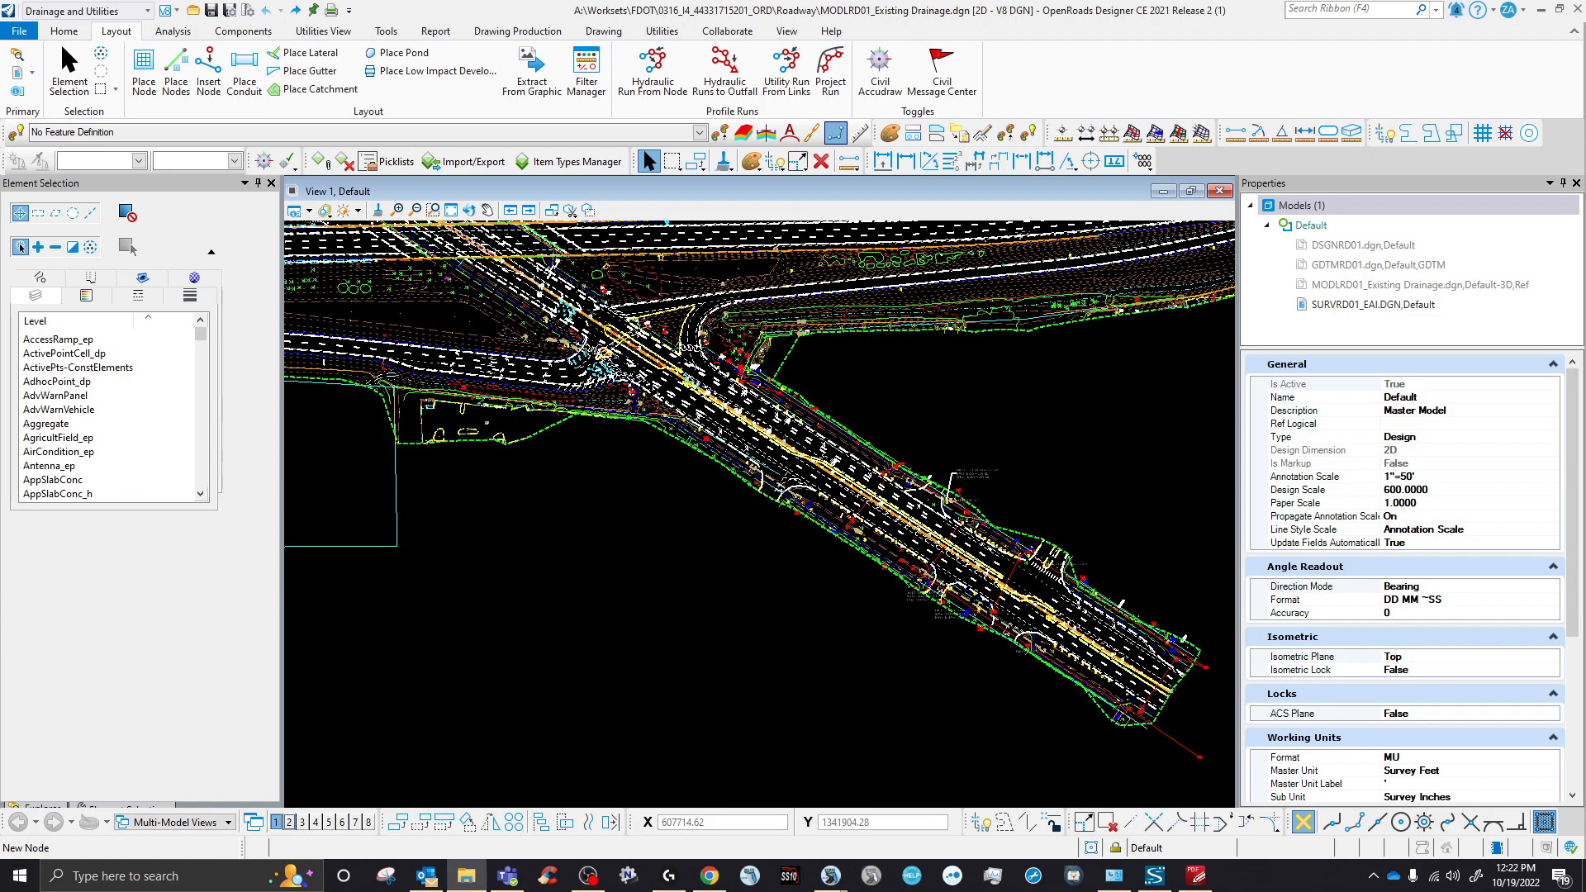
- Browse in File Explorer to the Roadway folder of the 0316_I4 FDOT workset, look over its design files, and move the window aside
{"action": "left_click_drag", "start_coordinate": [397, 891], "coordinate": [949, 33]}
{"action": "double_click", "coordinate": [865, 383]}
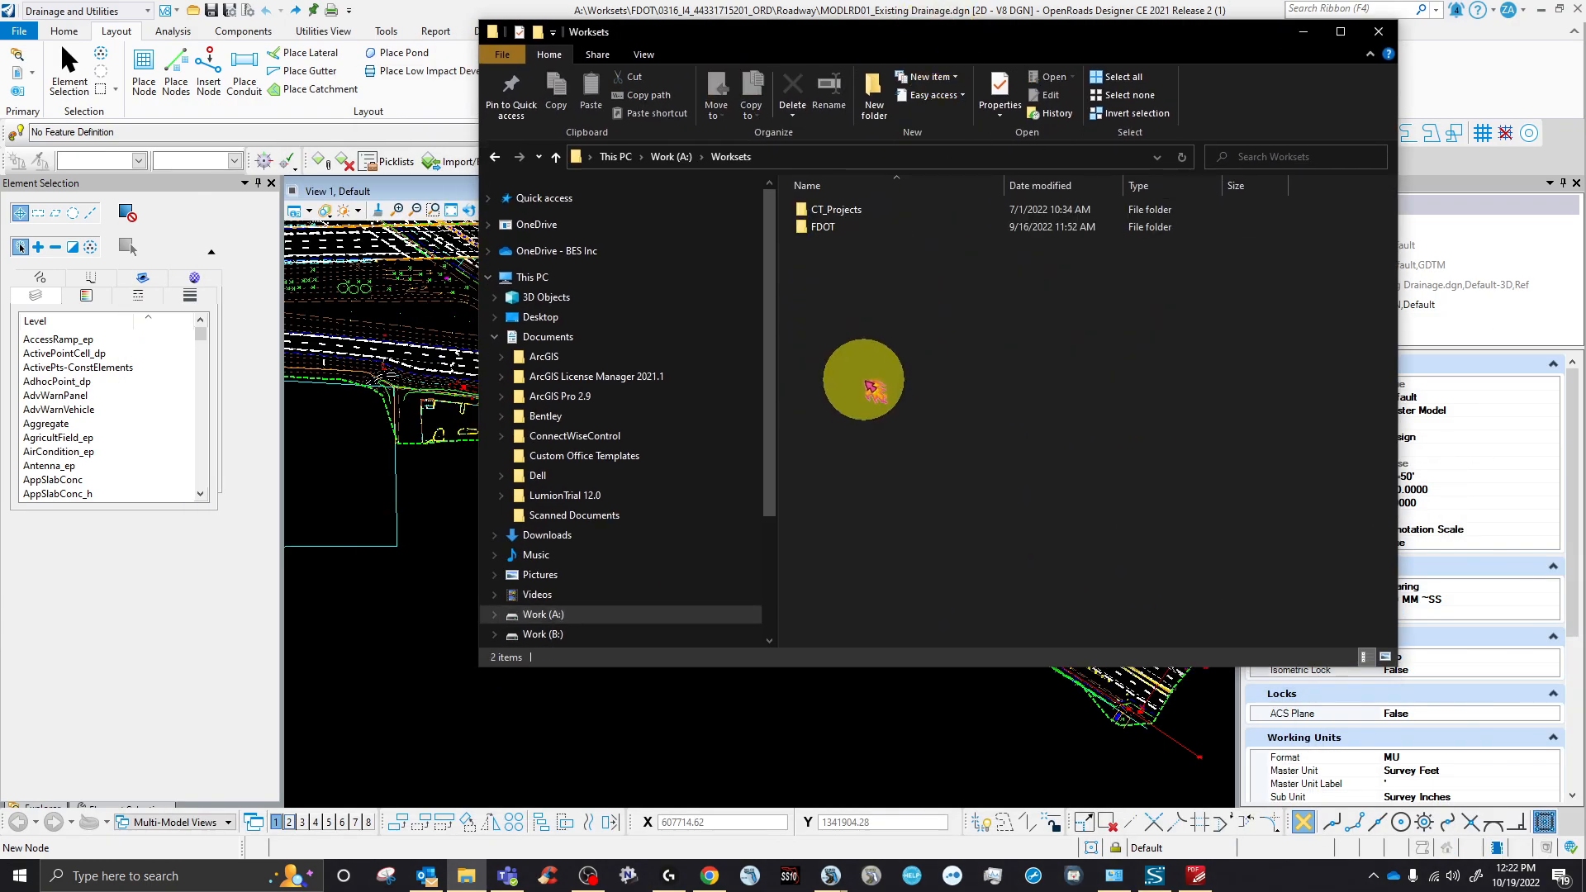
{"action": "double_click", "coordinate": [869, 228]}
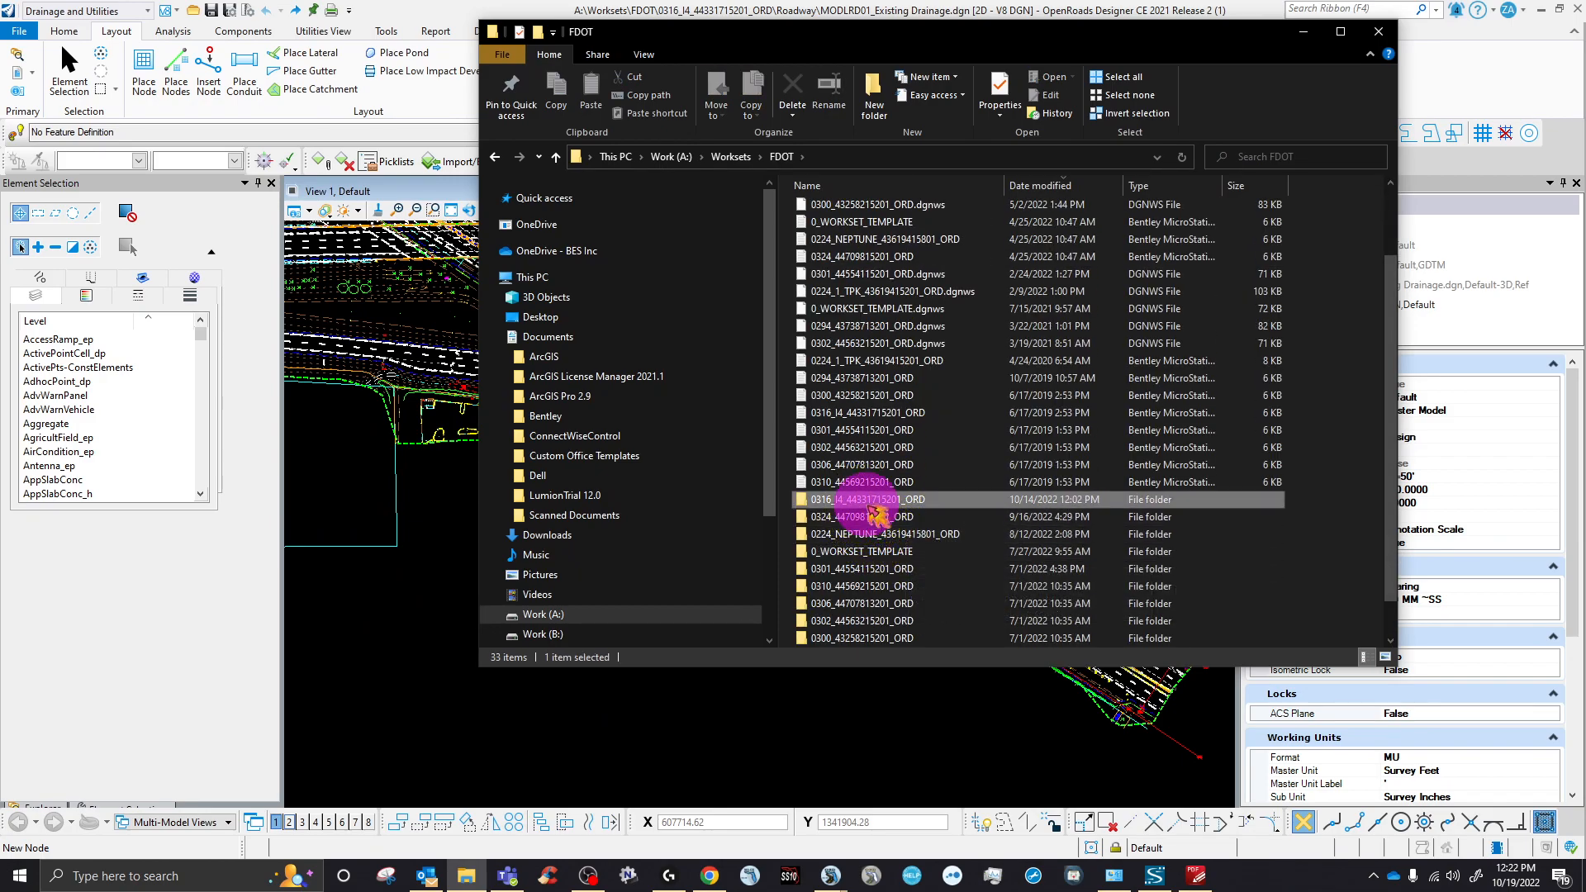
{"action": "double_click", "coordinate": [860, 499]}
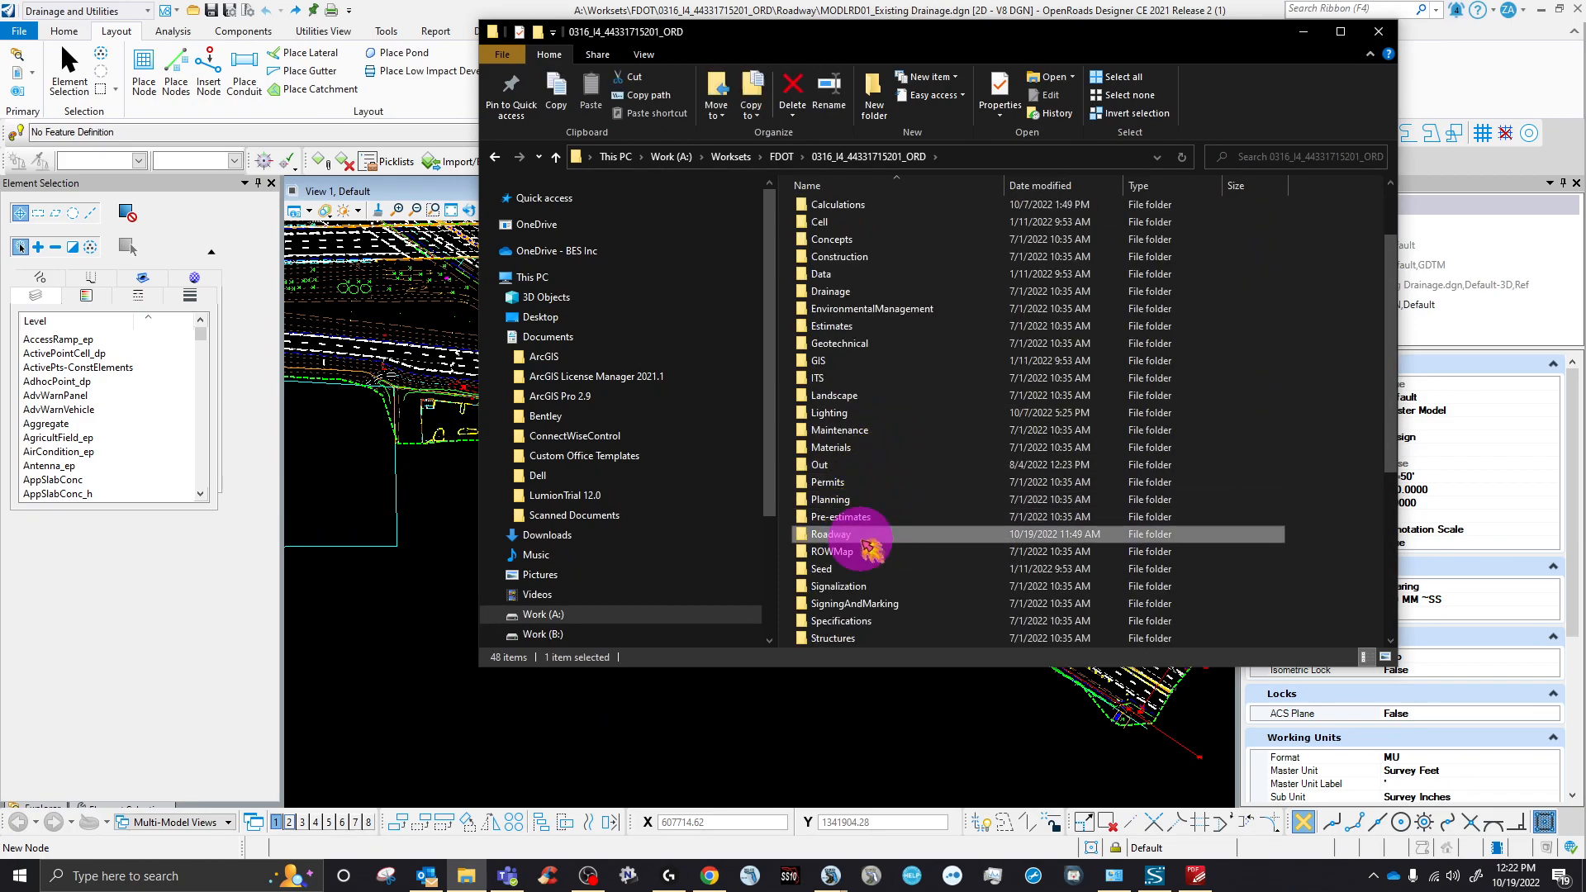
{"action": "double_click", "coordinate": [864, 537]}
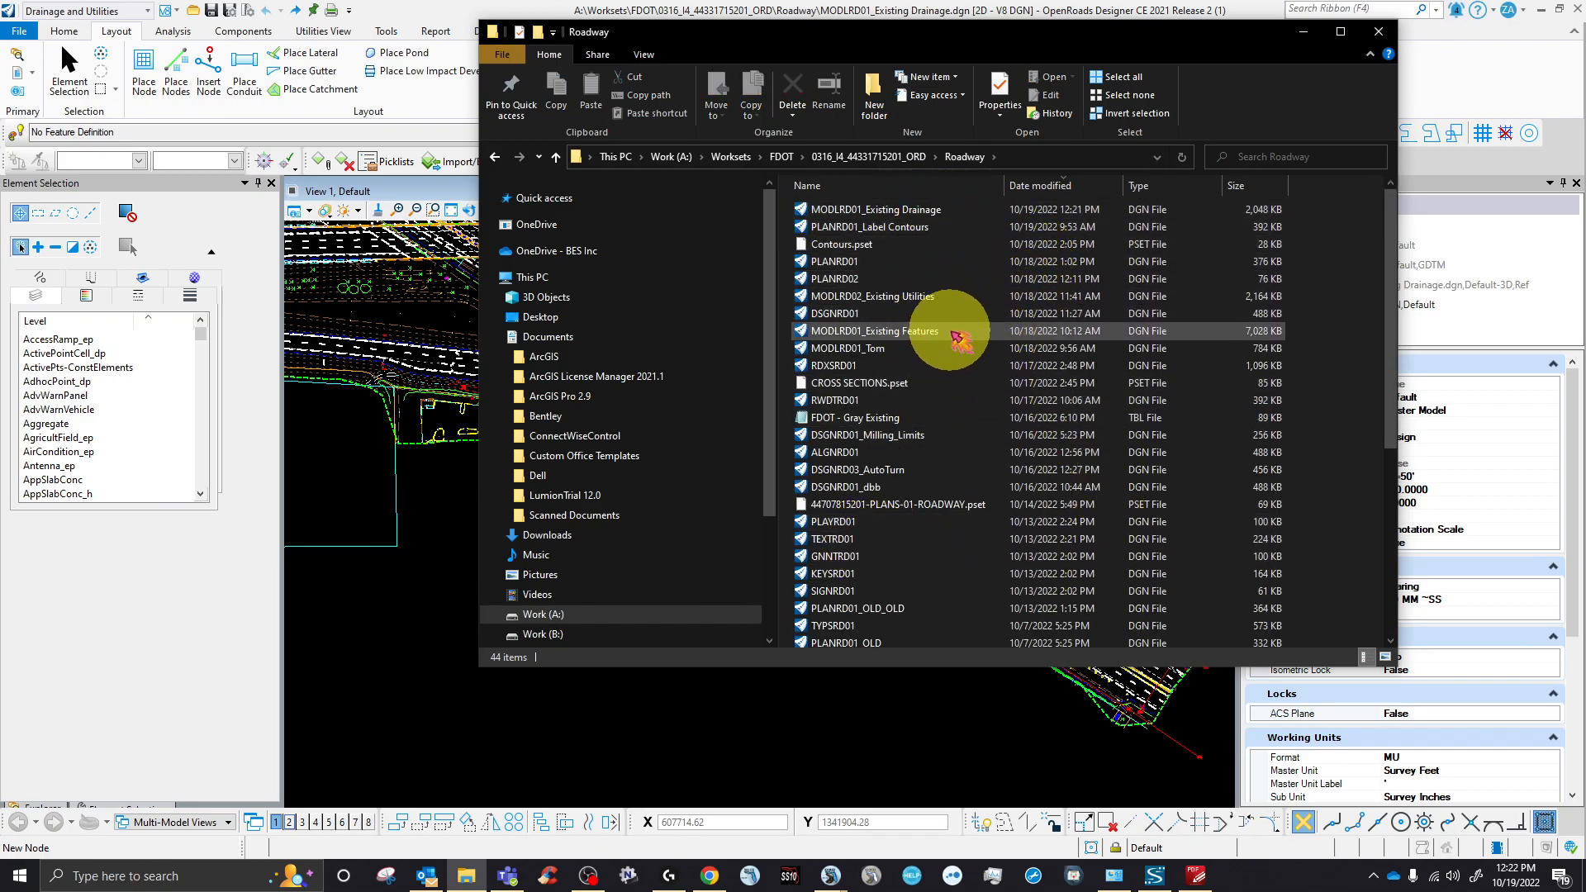
{"action": "left_click_drag", "start_coordinate": [927, 36], "coordinate": [895, 188]}
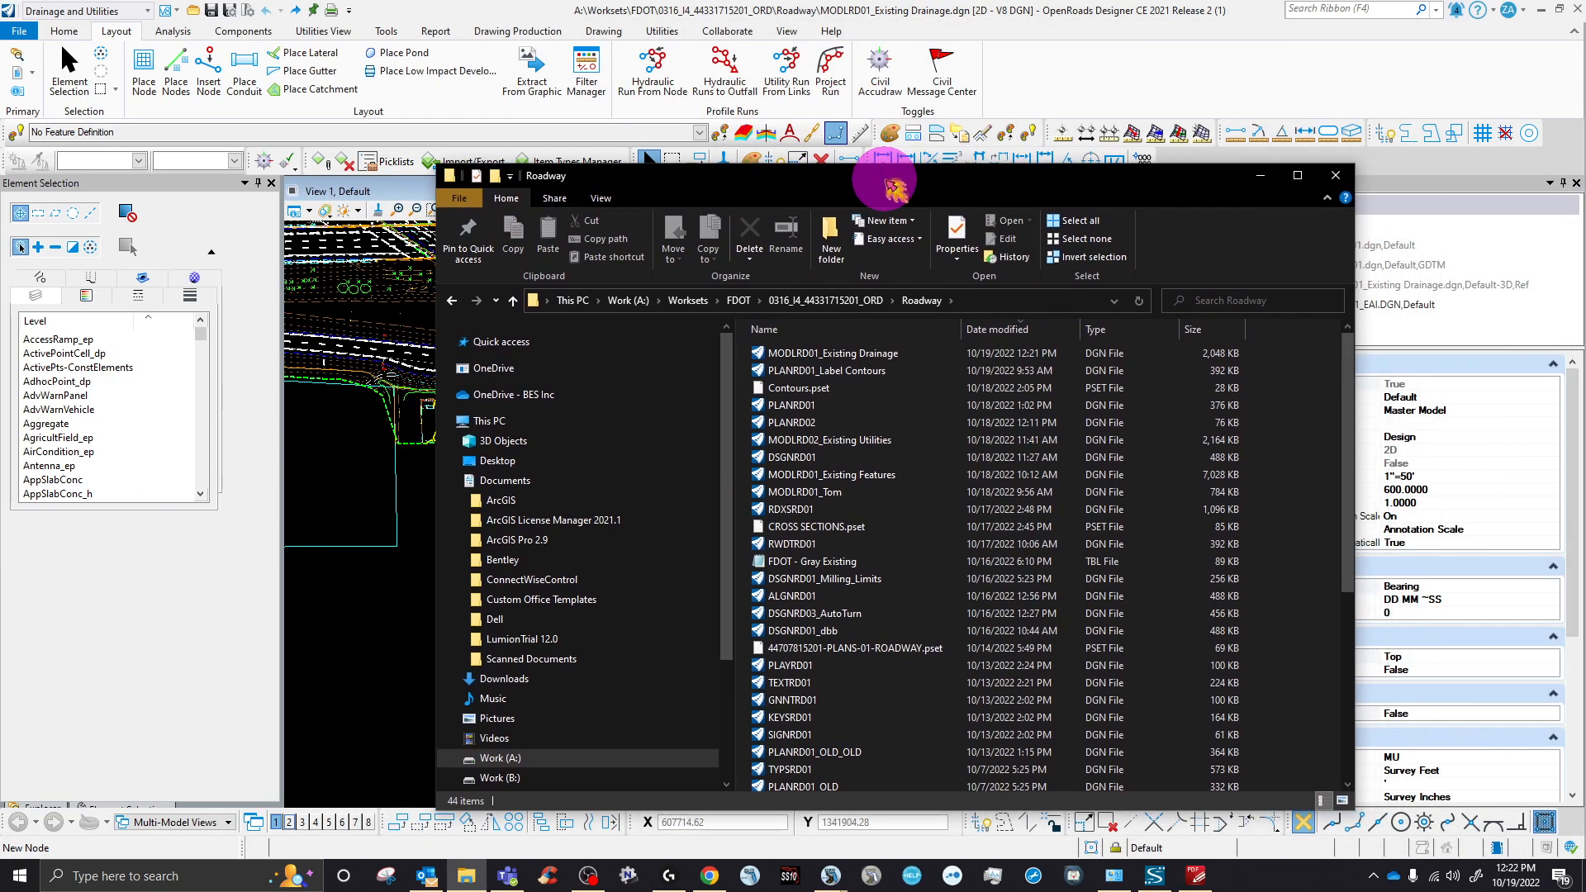
{"action": "left_click_drag", "start_coordinate": [895, 188], "coordinate": [1585, 206]}
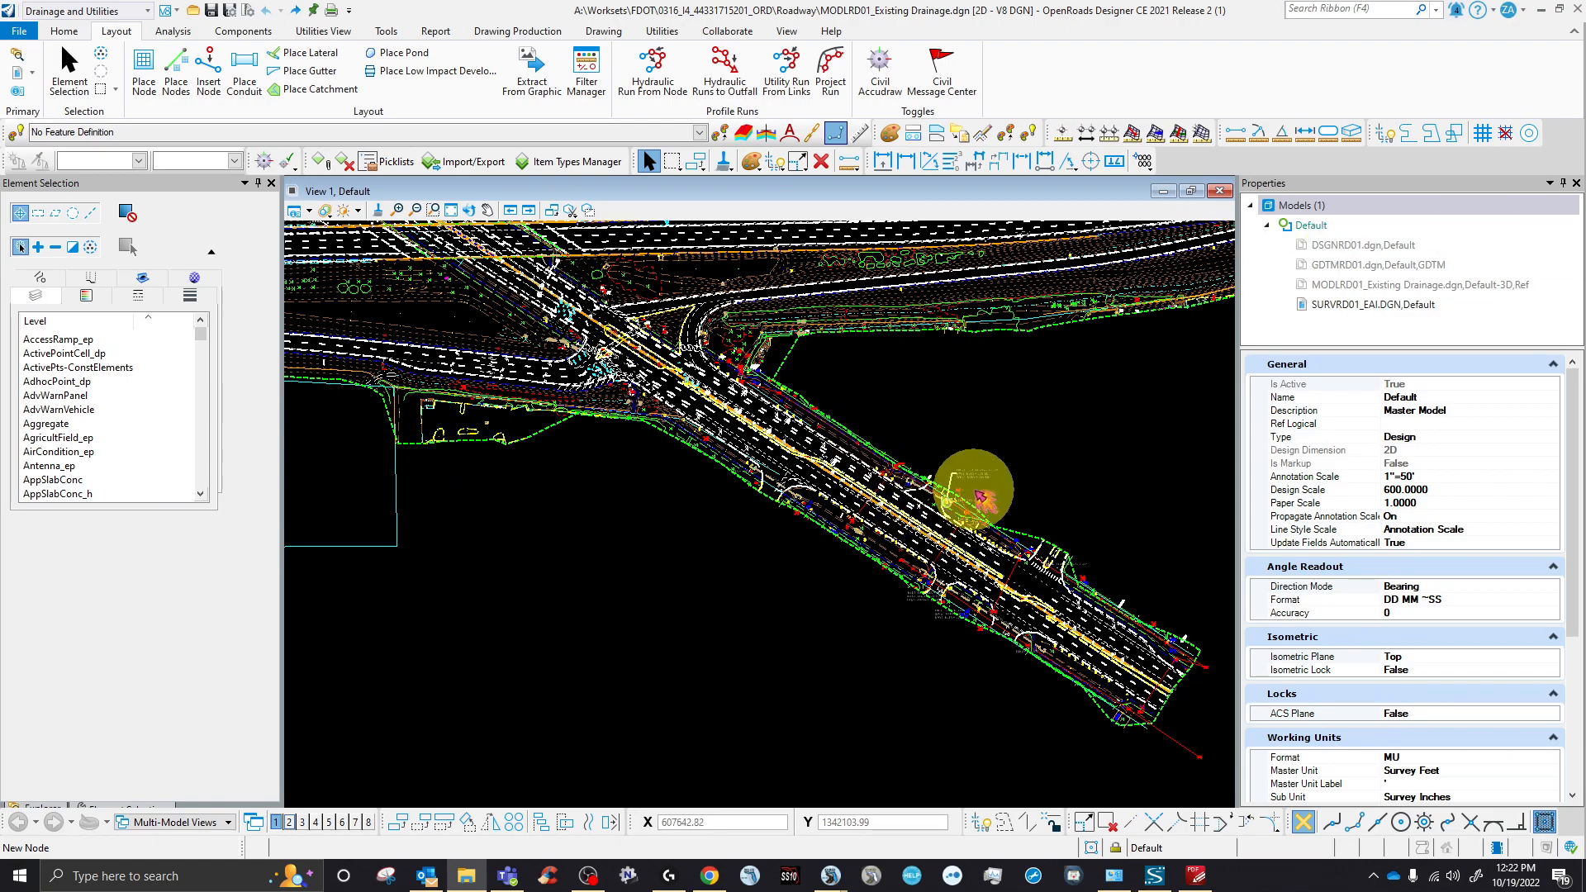
- Examine the existing survey linework across the interchange and along the diagonal road in the plan view
{"action": "scroll", "coordinate": [796, 461], "scroll_direction": "down", "scroll_amount": 3}
{"action": "scroll", "coordinate": [765, 427], "scroll_direction": "up", "scroll_amount": 6}
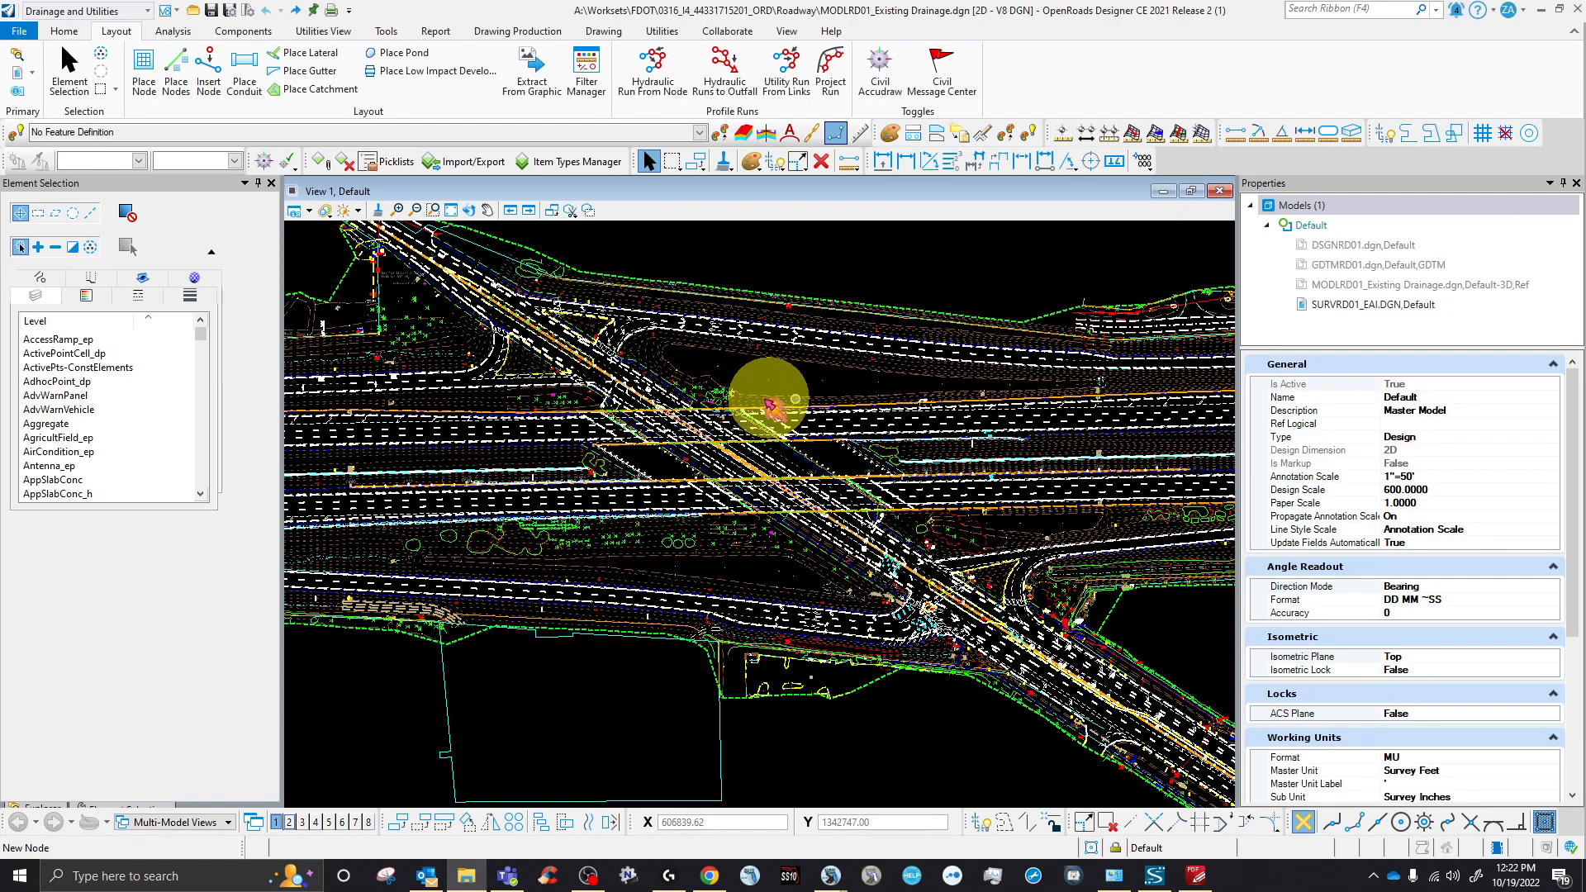
{"action": "scroll", "coordinate": [665, 477], "scroll_direction": "down", "scroll_amount": 2}
{"action": "scroll", "coordinate": [917, 541], "scroll_direction": "up", "scroll_amount": 3}
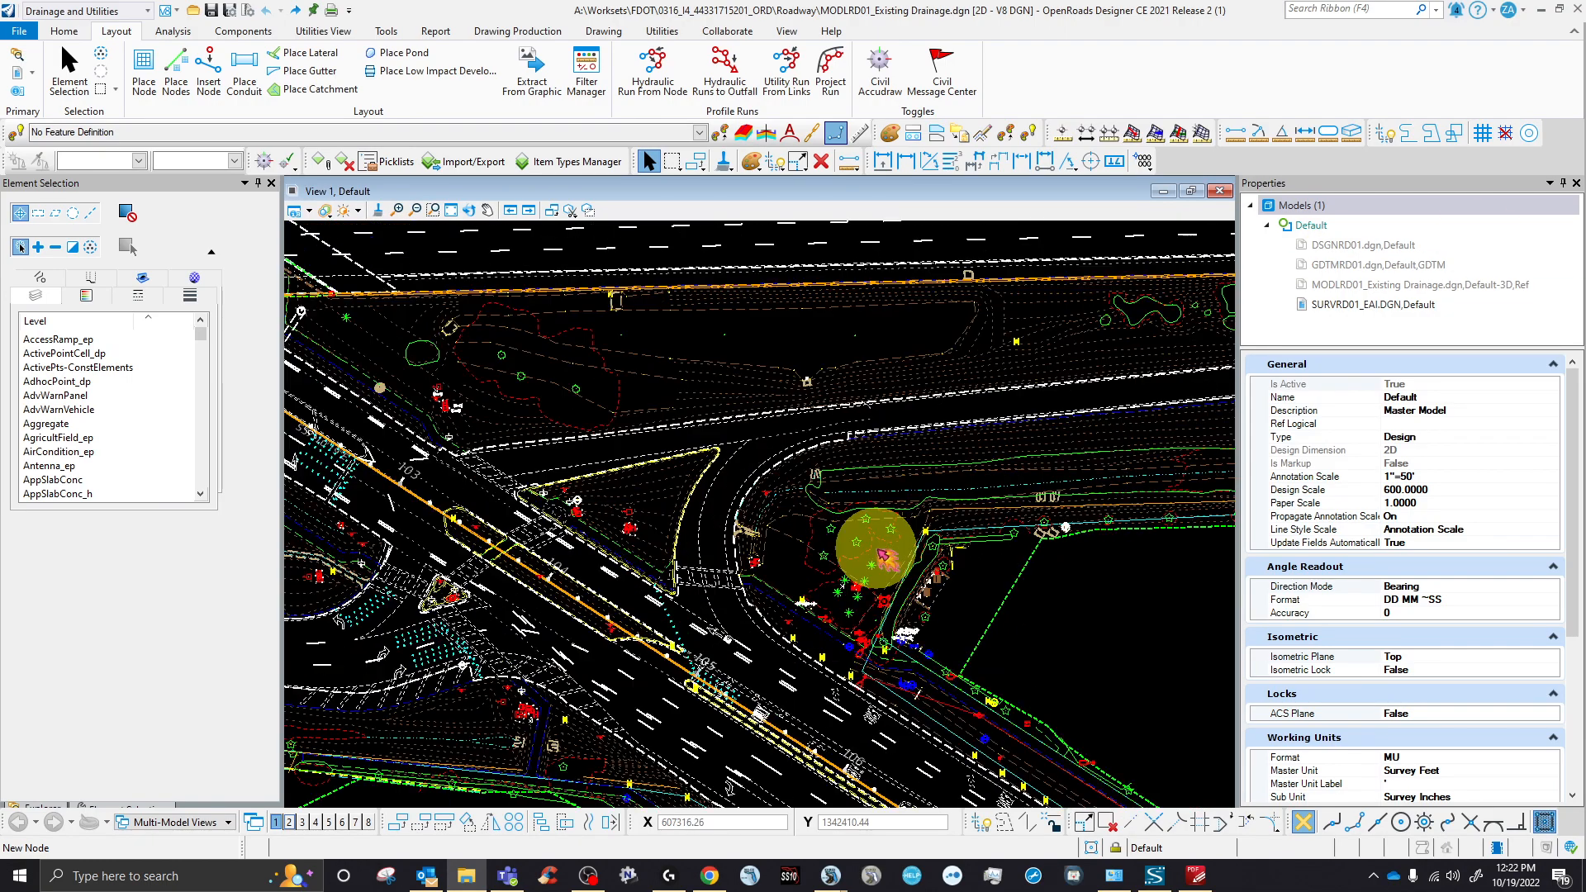
{"action": "scroll", "coordinate": [809, 409], "scroll_direction": "up", "scroll_amount": 1}
{"action": "scroll", "coordinate": [732, 434], "scroll_direction": "down", "scroll_amount": 1}
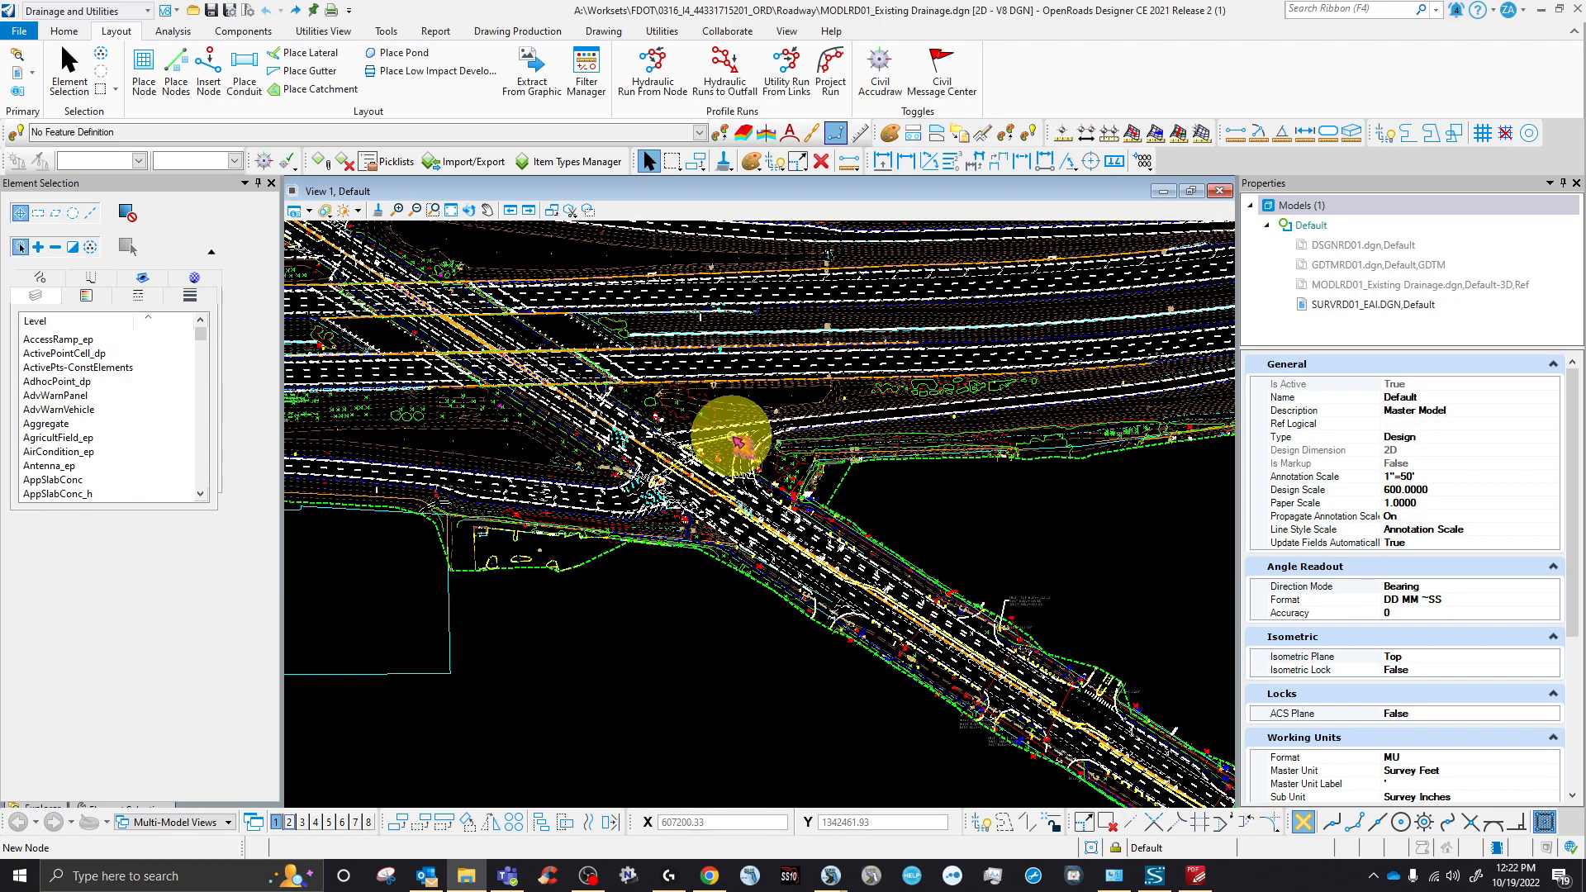
{"action": "scroll", "coordinate": [845, 628], "scroll_direction": "up", "scroll_amount": 3}
{"action": "scroll", "coordinate": [642, 470], "scroll_direction": "up", "scroll_amount": 1}
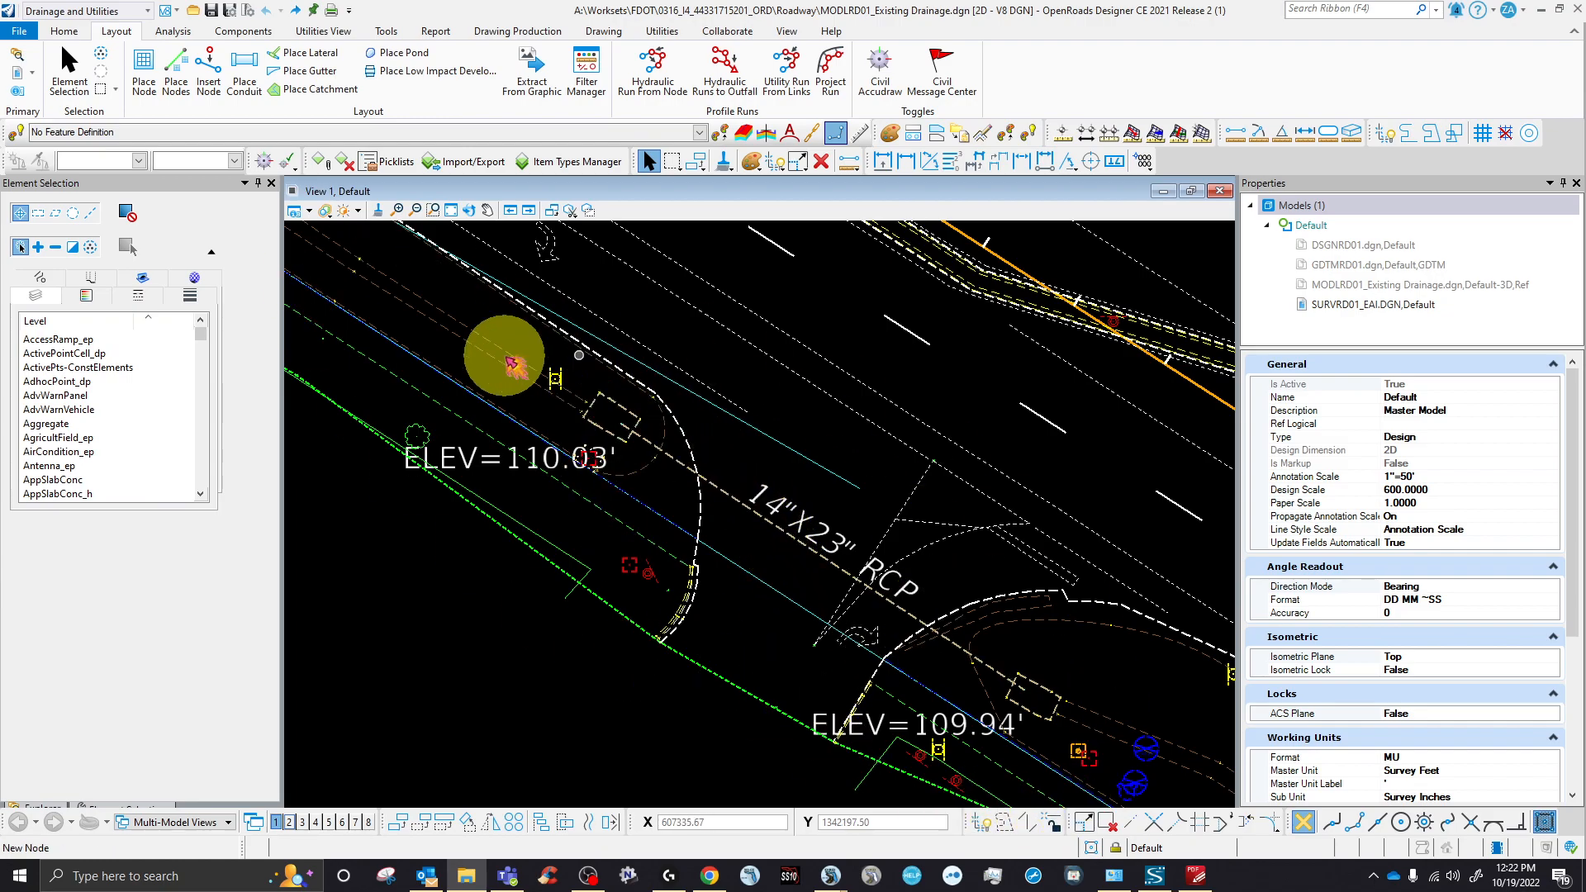
- Inspect the properties of the mitered end section shape at the upper-left end of the 14"X23" RCP pipe
{"action": "left_click", "coordinate": [609, 430]}
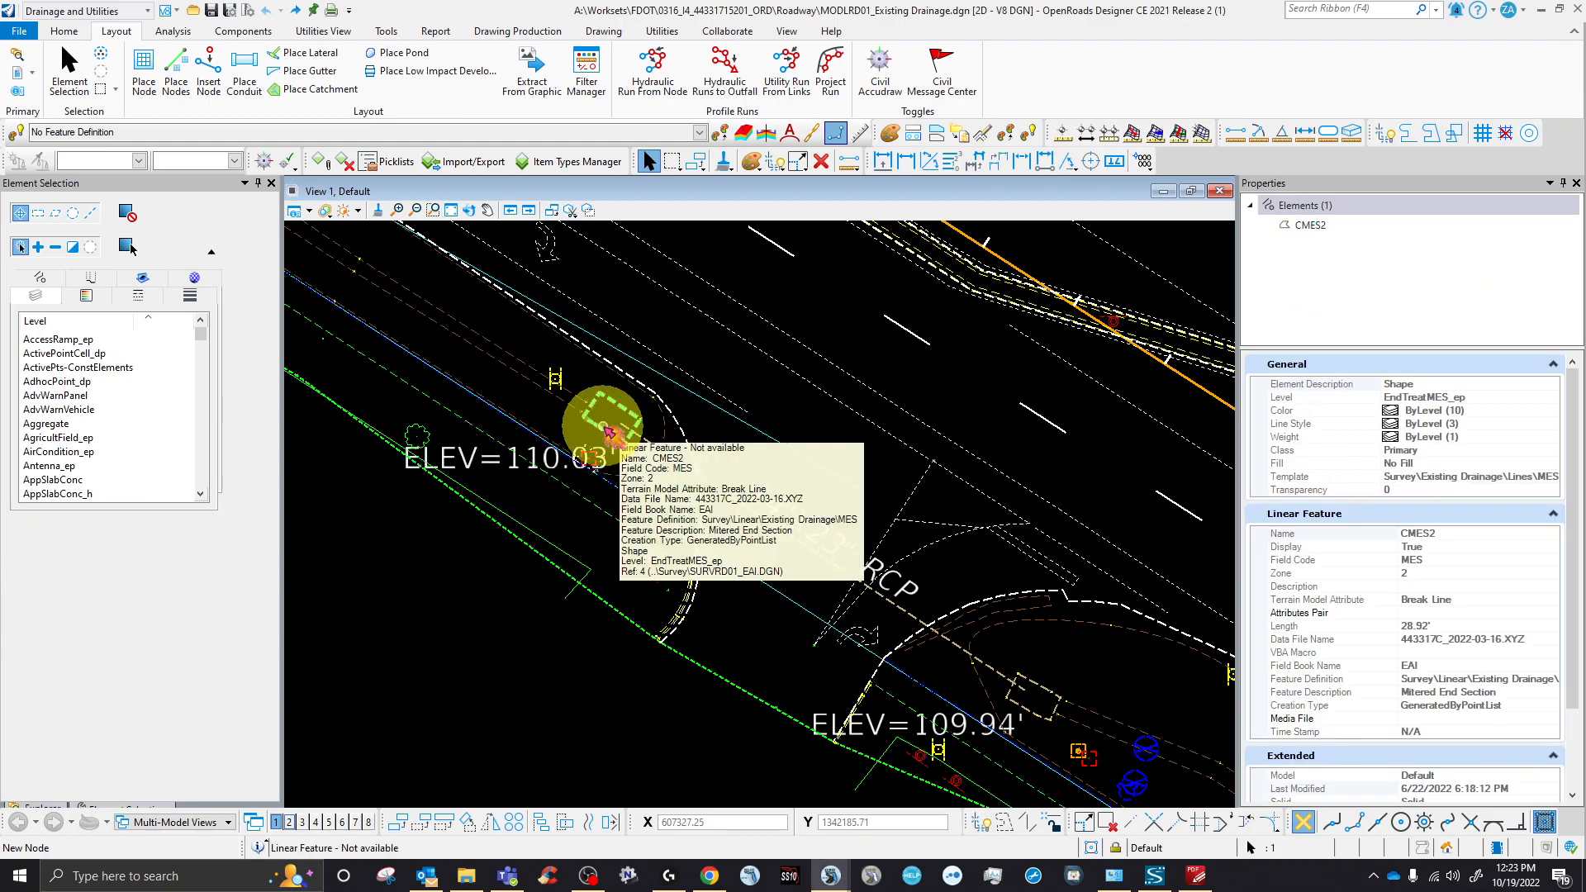
{"action": "scroll", "coordinate": [1413, 607], "scroll_direction": "down", "scroll_amount": 2}
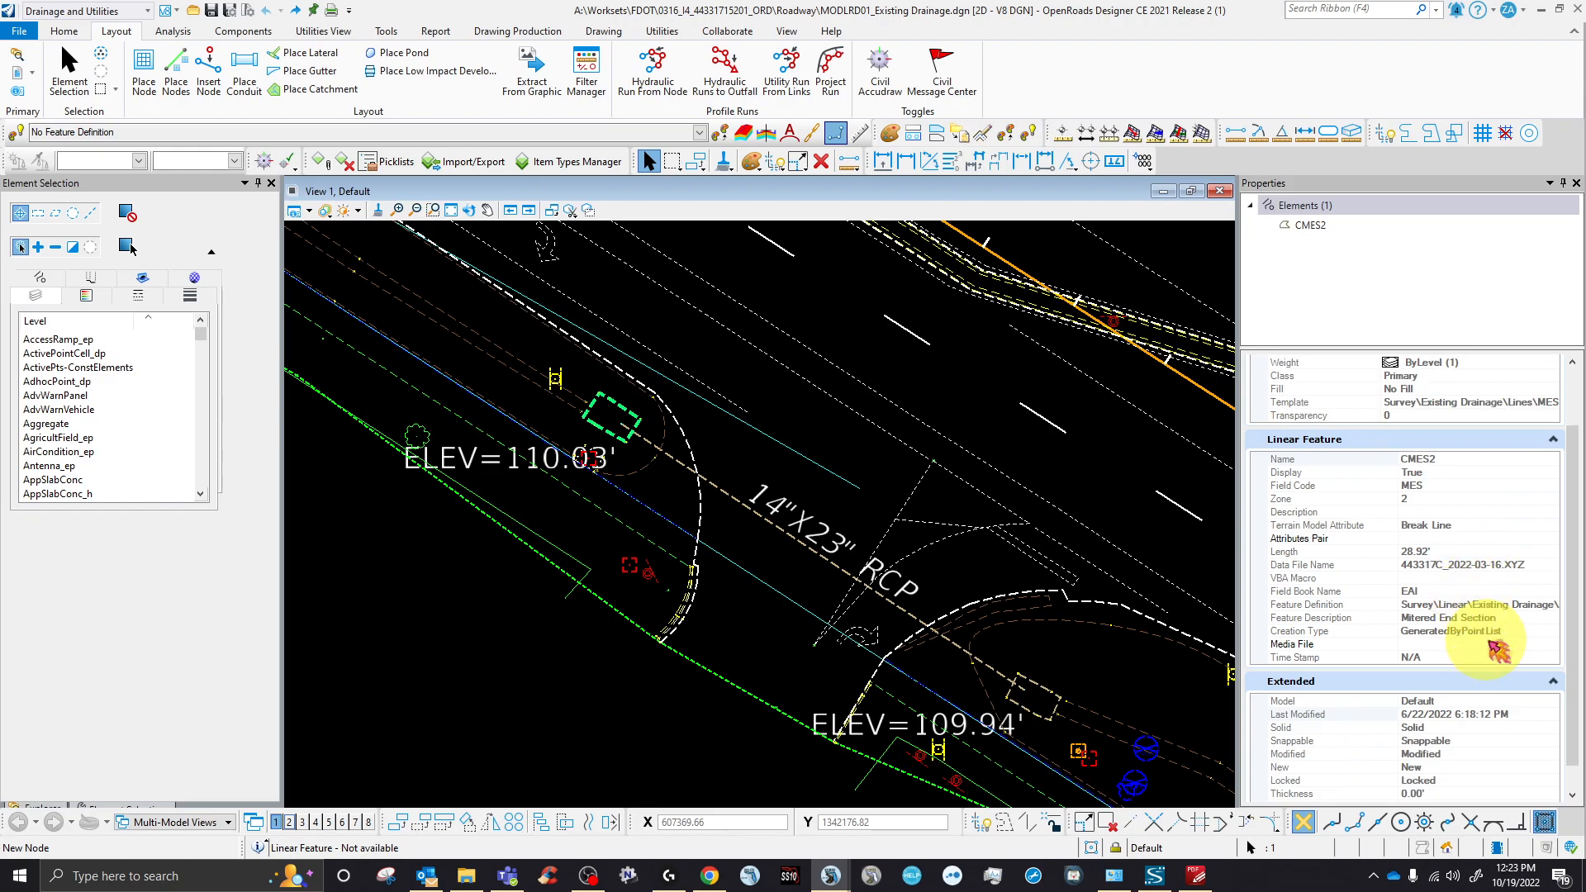
{"action": "scroll", "coordinate": [1475, 615], "scroll_direction": "down", "scroll_amount": 1}
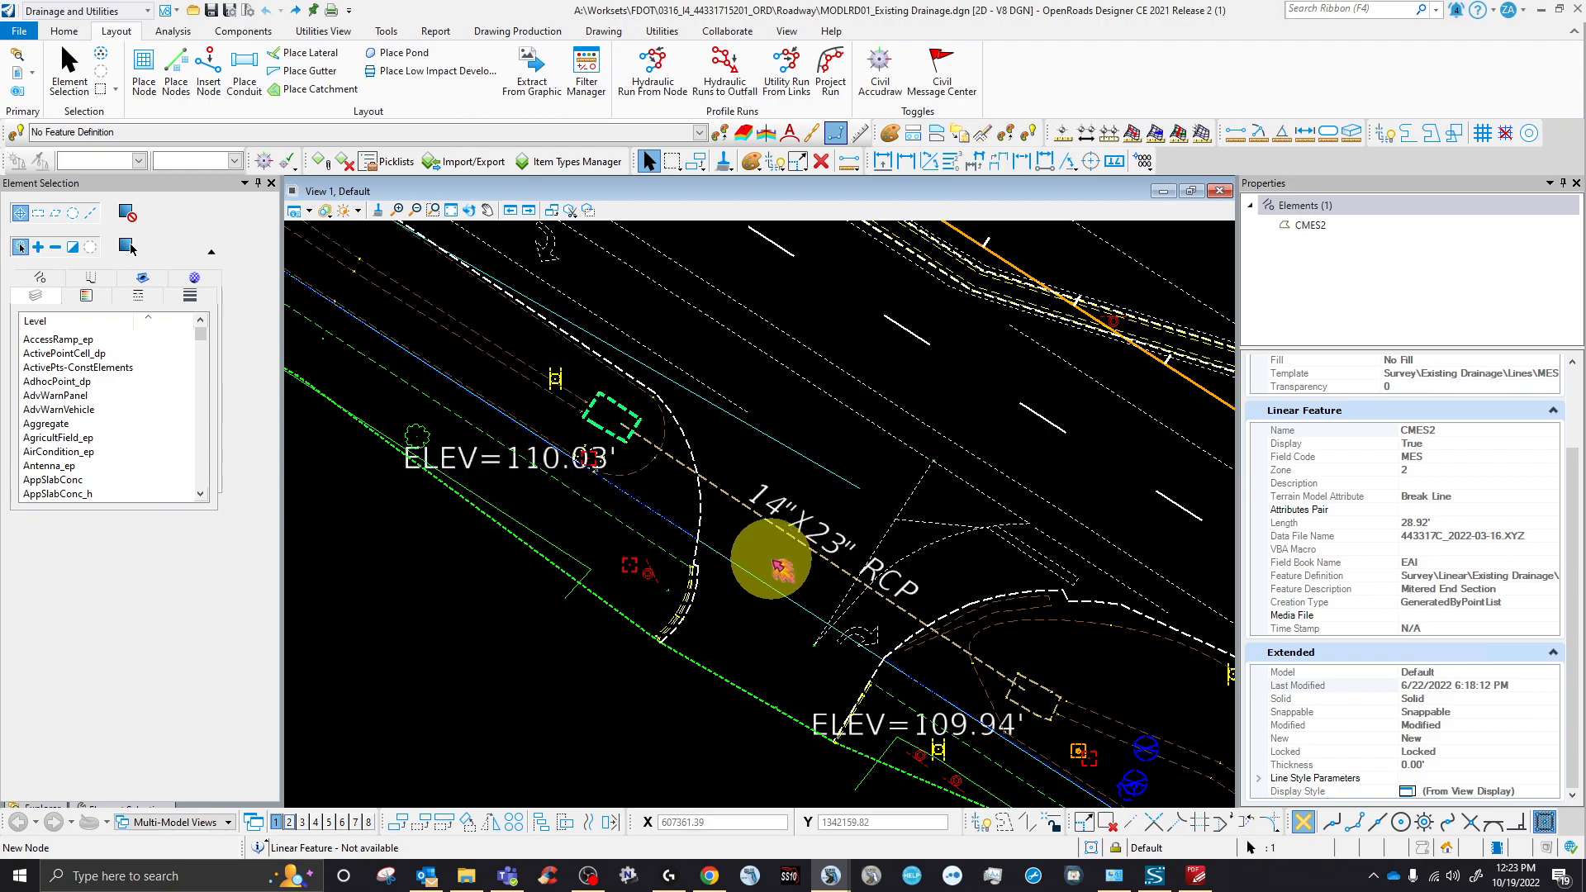
- Inspect the properties of the surveyed 14"X23" RCP pipe line and its text label, and clear the selection
{"action": "left_click", "coordinate": [772, 523]}
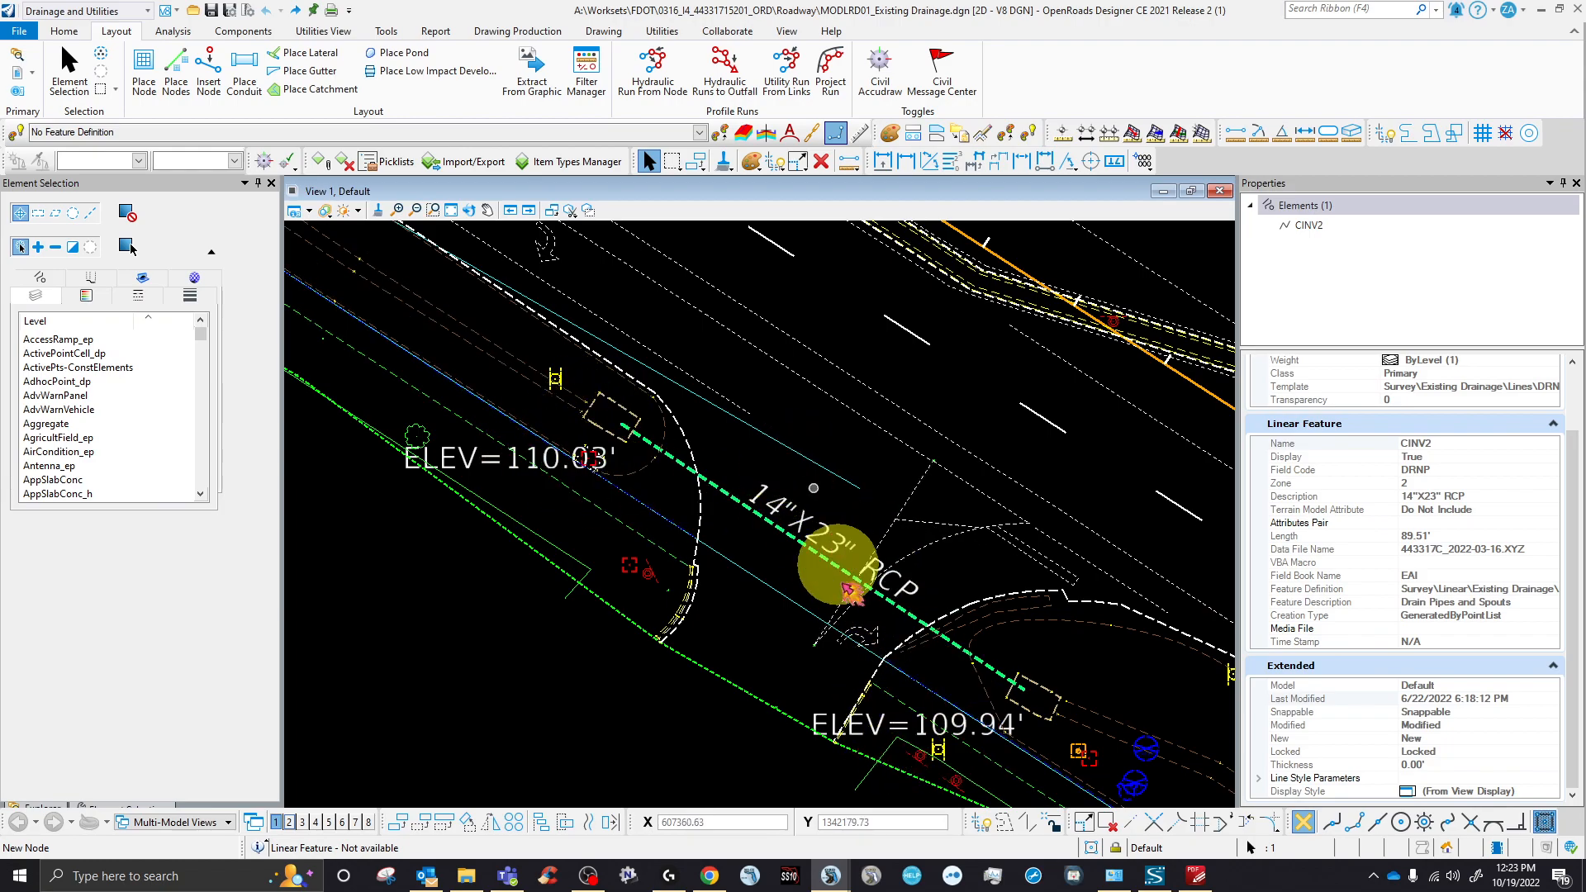
{"action": "left_click", "coordinate": [851, 514]}
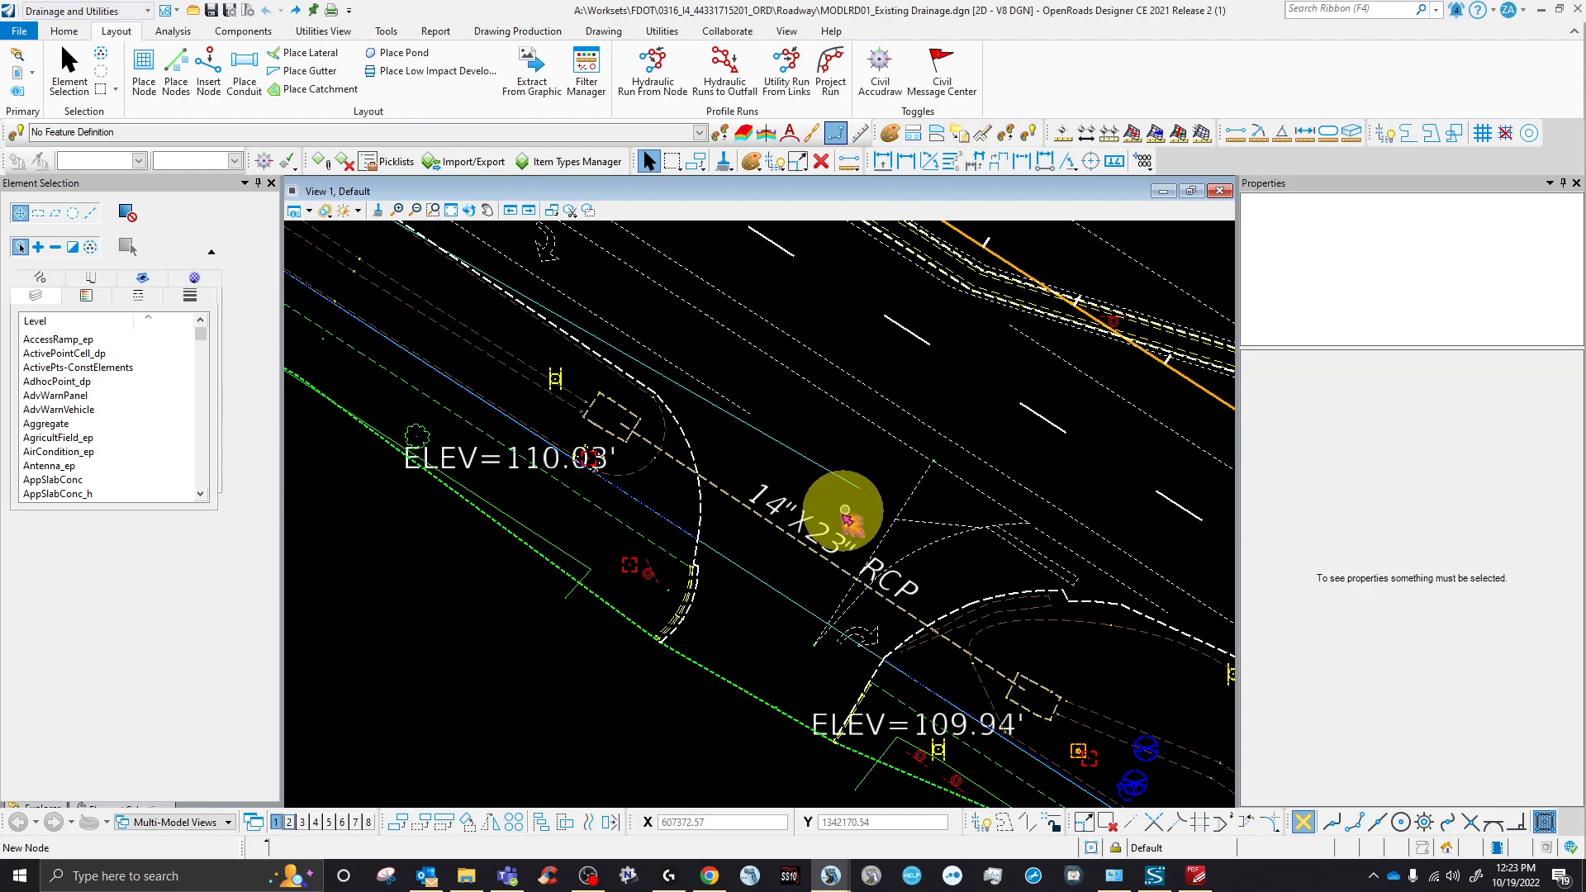
{"action": "left_click", "coordinate": [828, 536]}
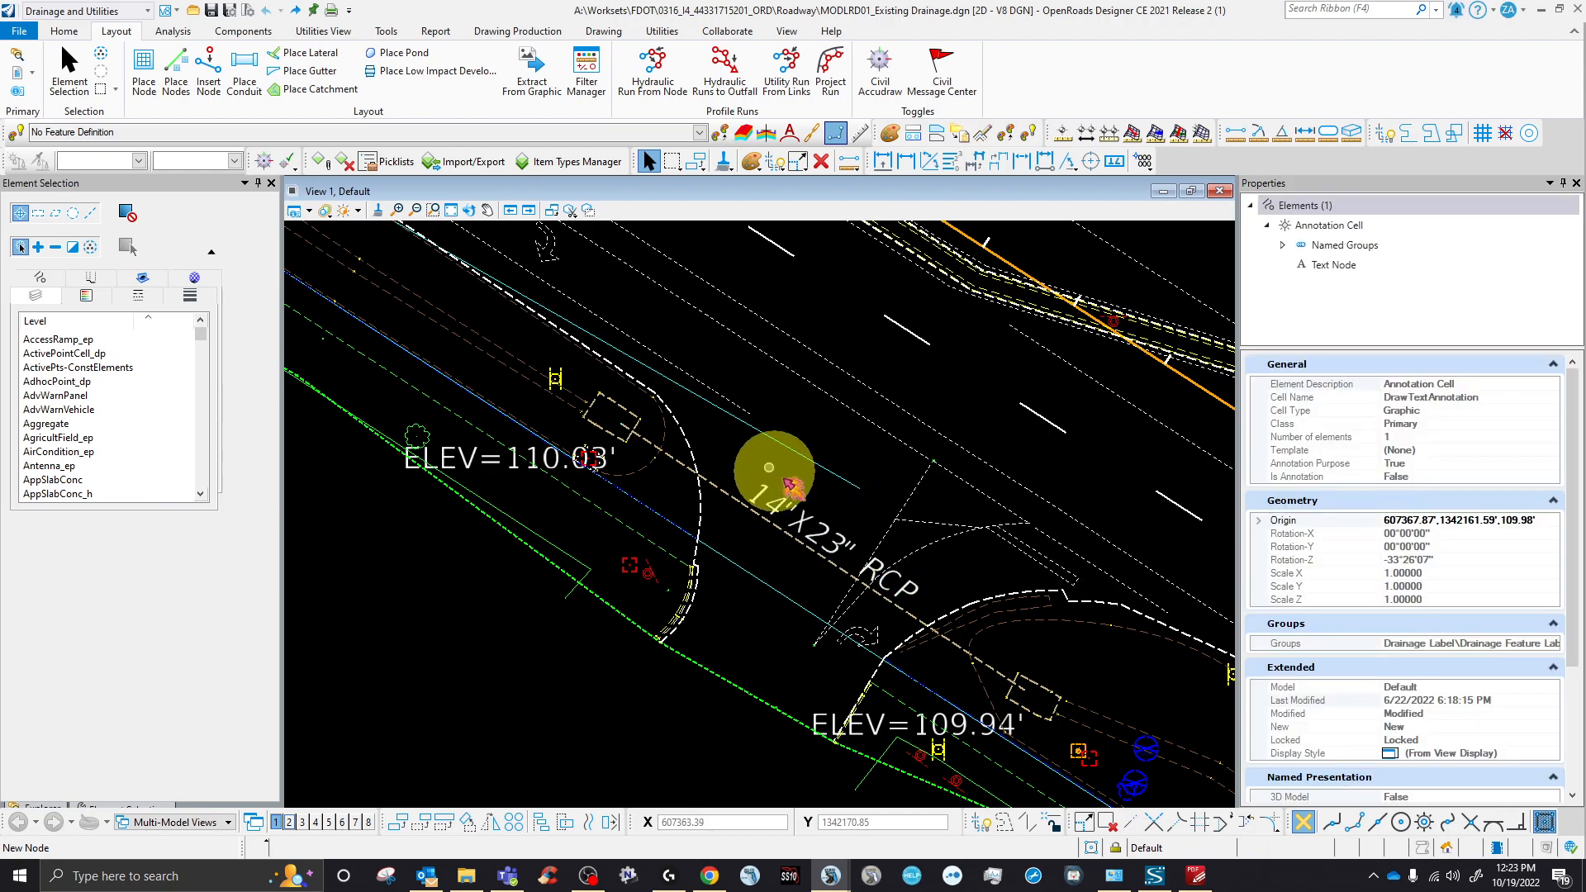
{"action": "left_click", "coordinate": [869, 583]}
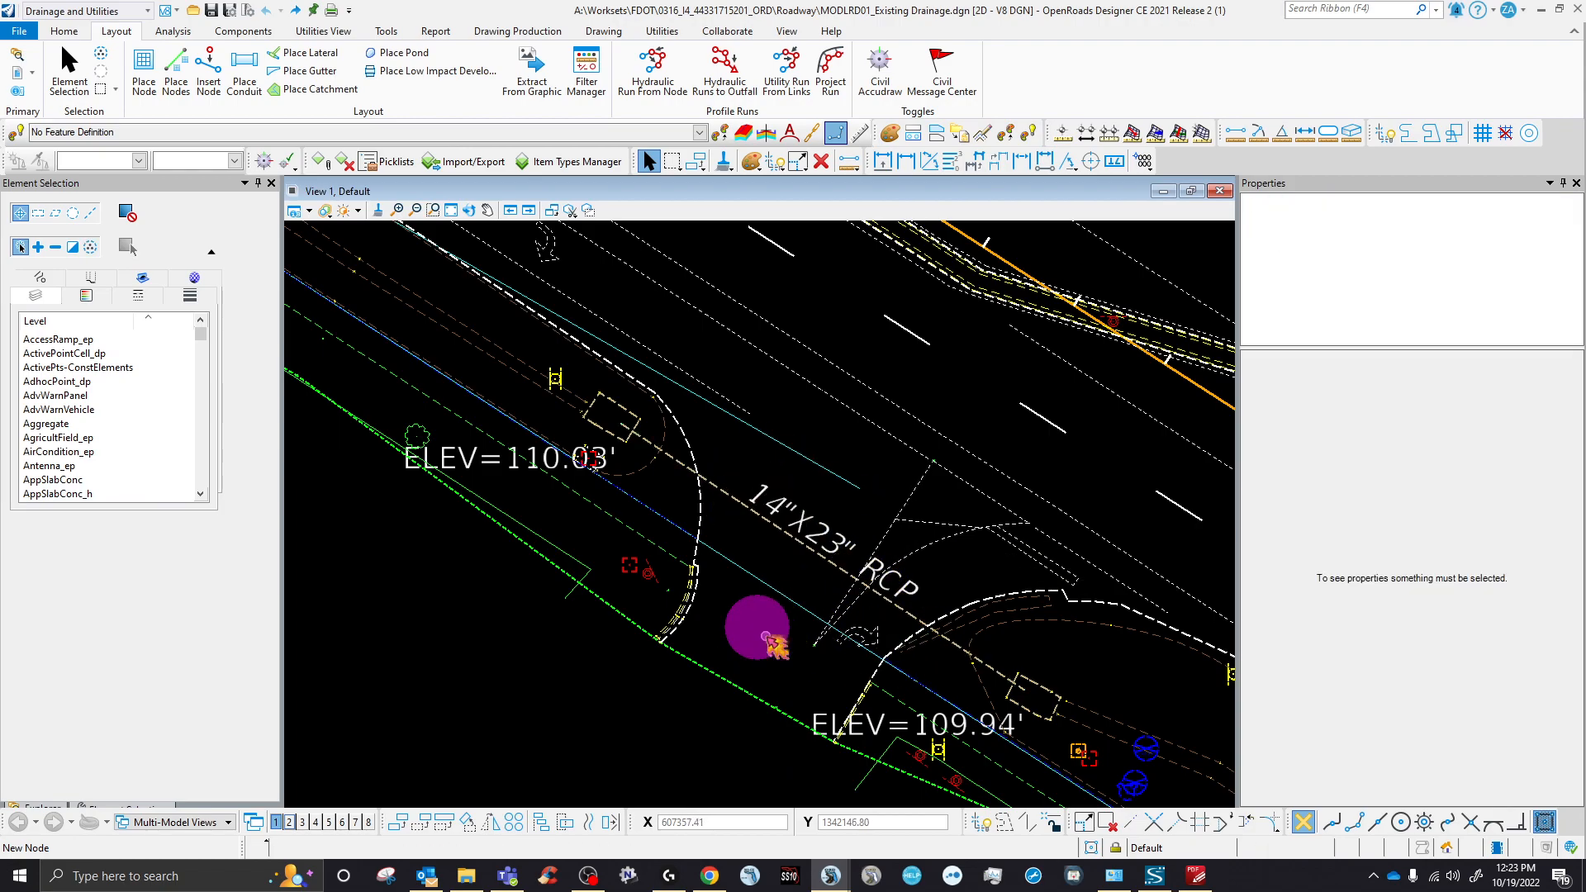
{"action": "left_click", "coordinate": [835, 560]}
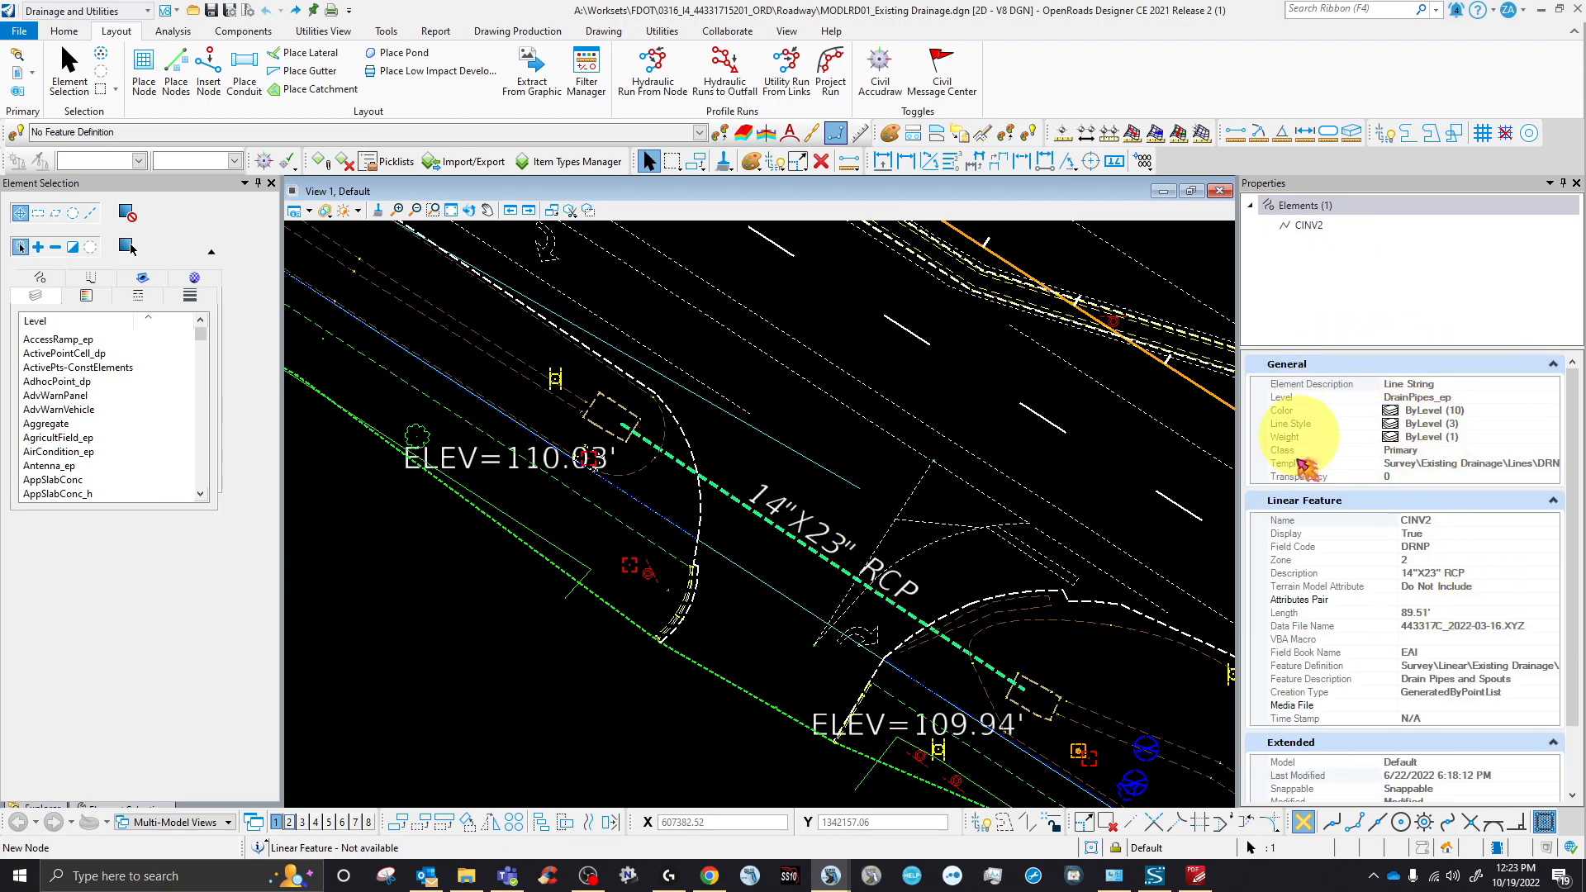
{"action": "scroll", "coordinate": [1481, 671], "scroll_direction": "down", "scroll_amount": 2}
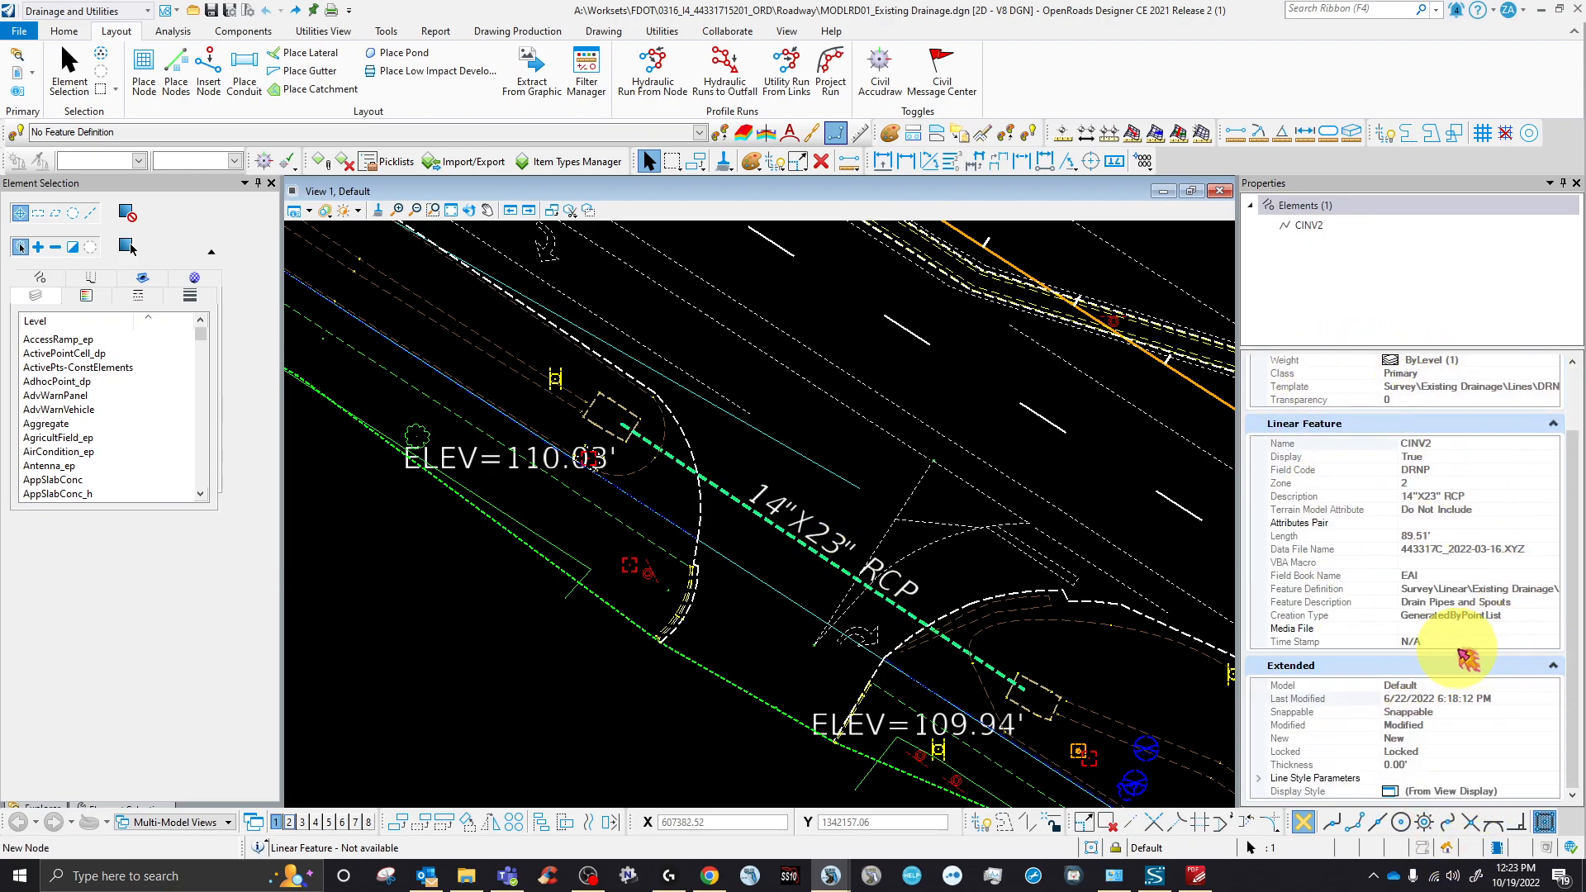
{"action": "left_click", "coordinate": [813, 491]}
- Look over the surveyed inlets, pipes and end sections along the diagonal road and the curved ramp
{"action": "scroll", "coordinate": [810, 588], "scroll_direction": "down", "scroll_amount": 4}
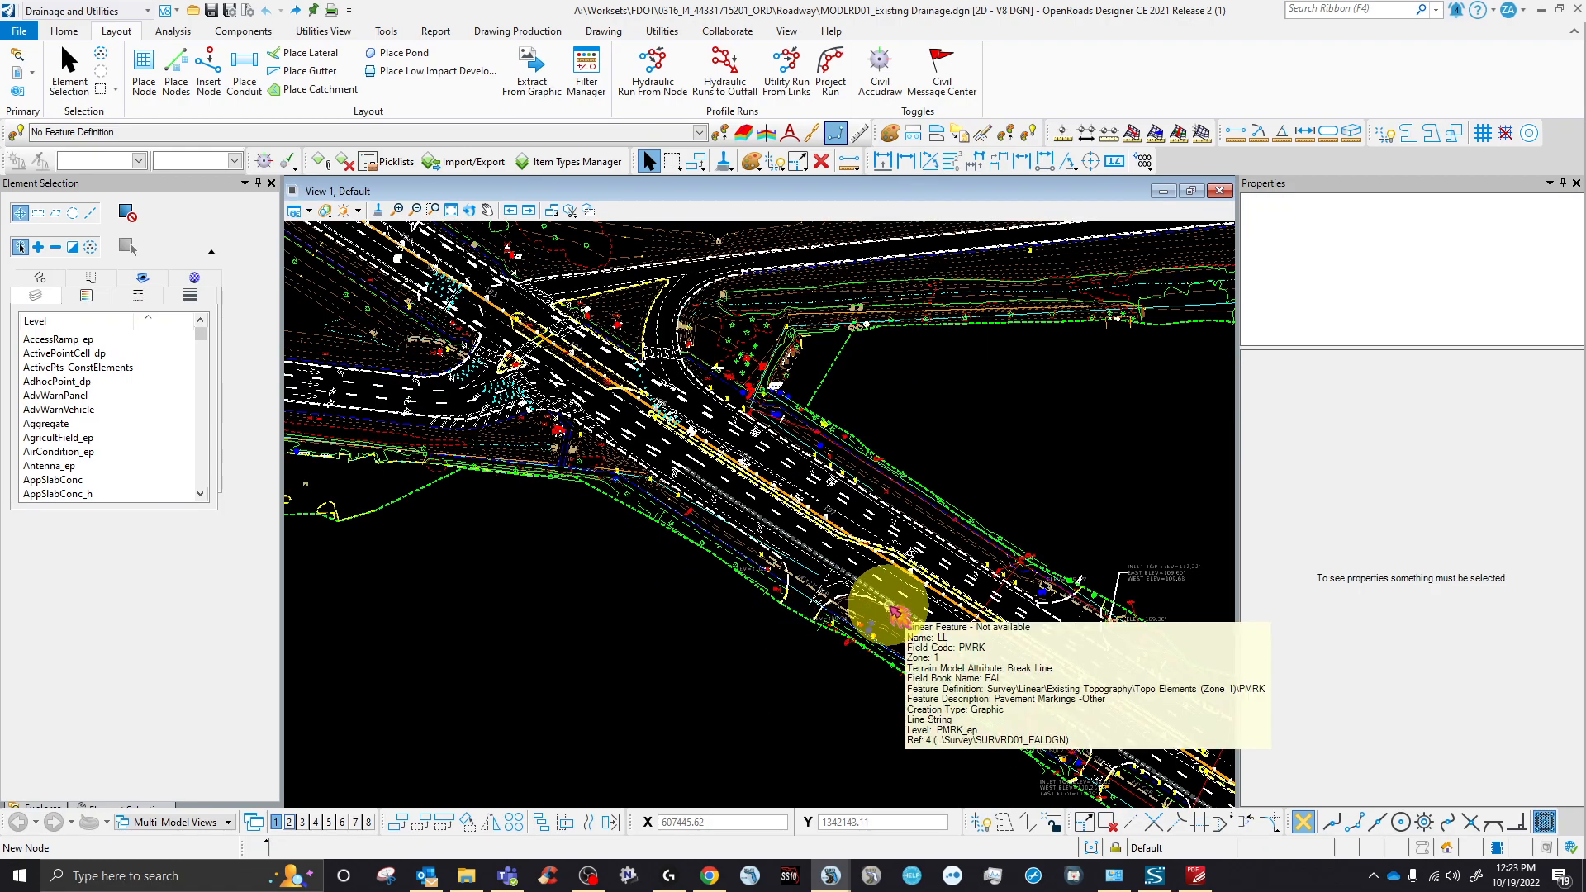
{"action": "scroll", "coordinate": [974, 637], "scroll_direction": "up", "scroll_amount": 4}
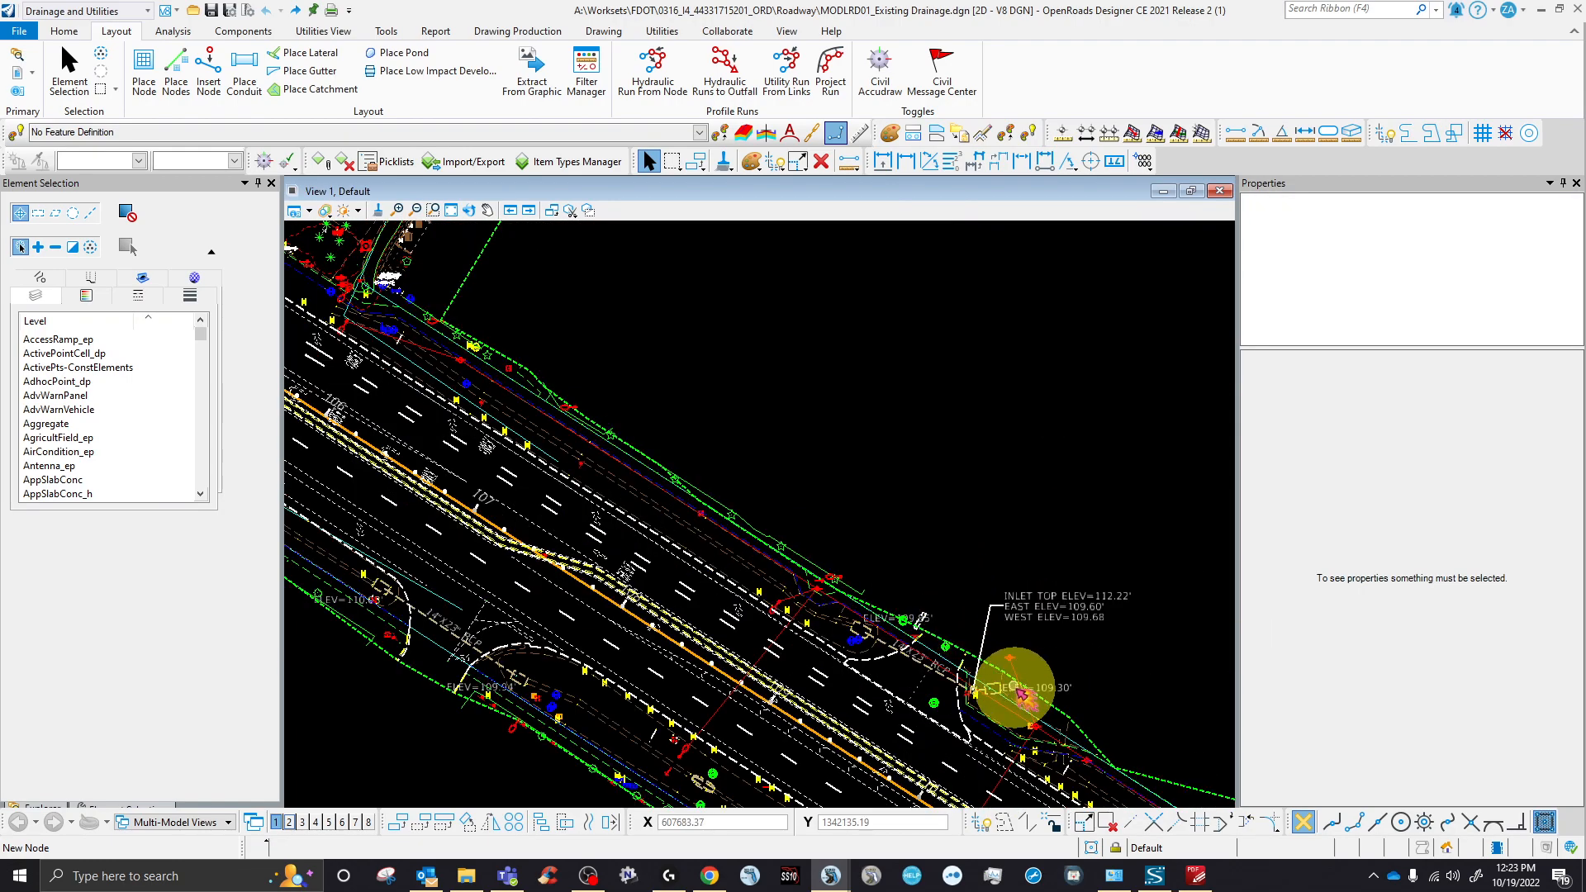
{"action": "scroll", "coordinate": [1067, 669], "scroll_direction": "down", "scroll_amount": 3}
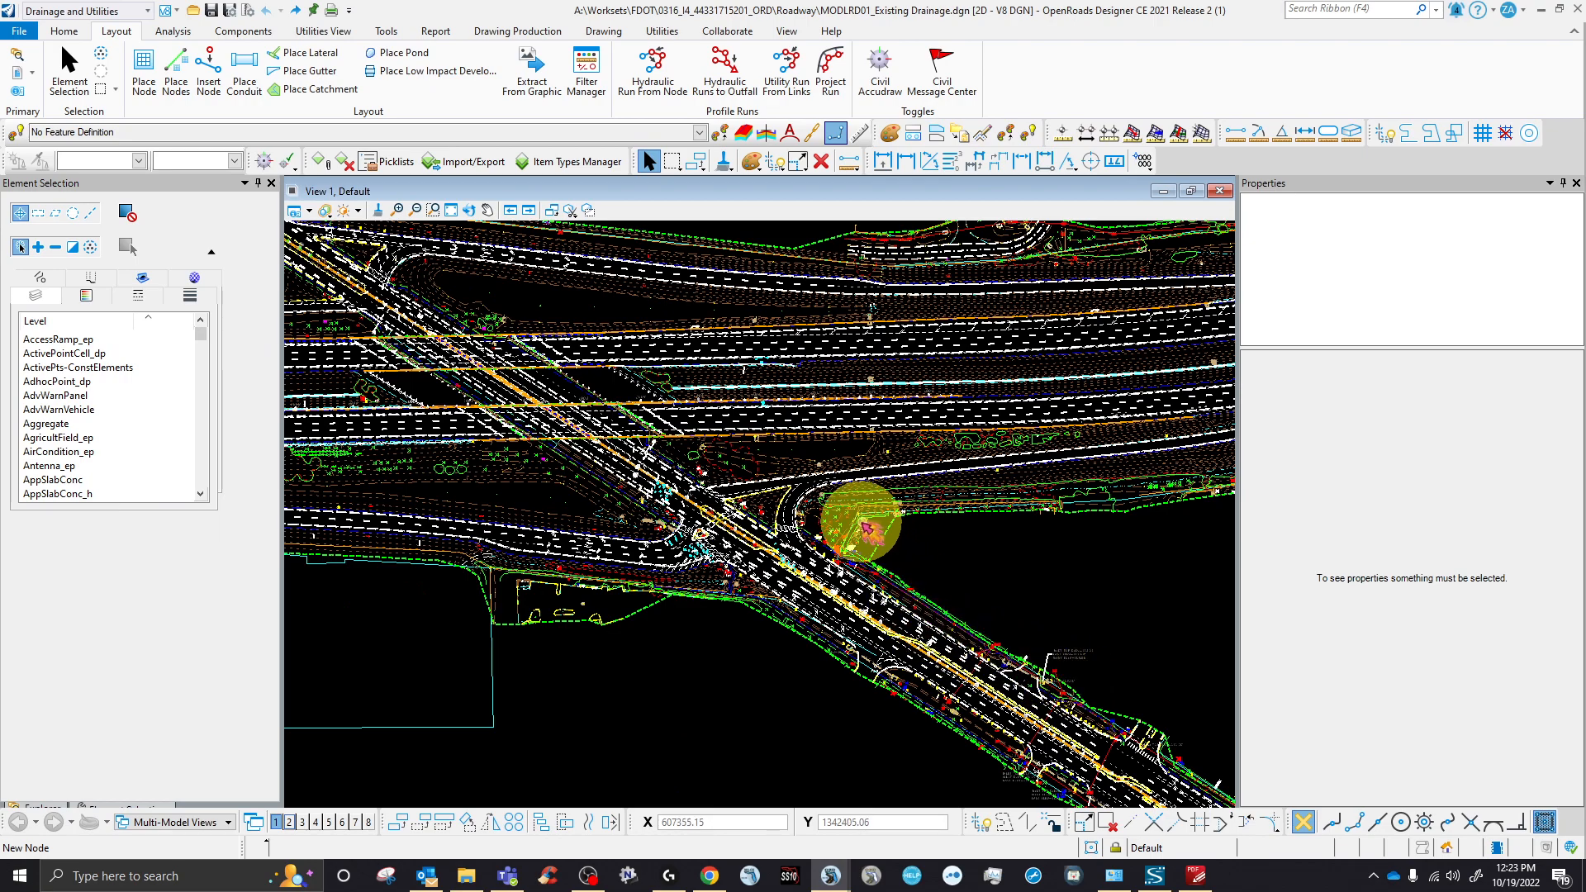
{"action": "scroll", "coordinate": [928, 485], "scroll_direction": "up", "scroll_amount": 4}
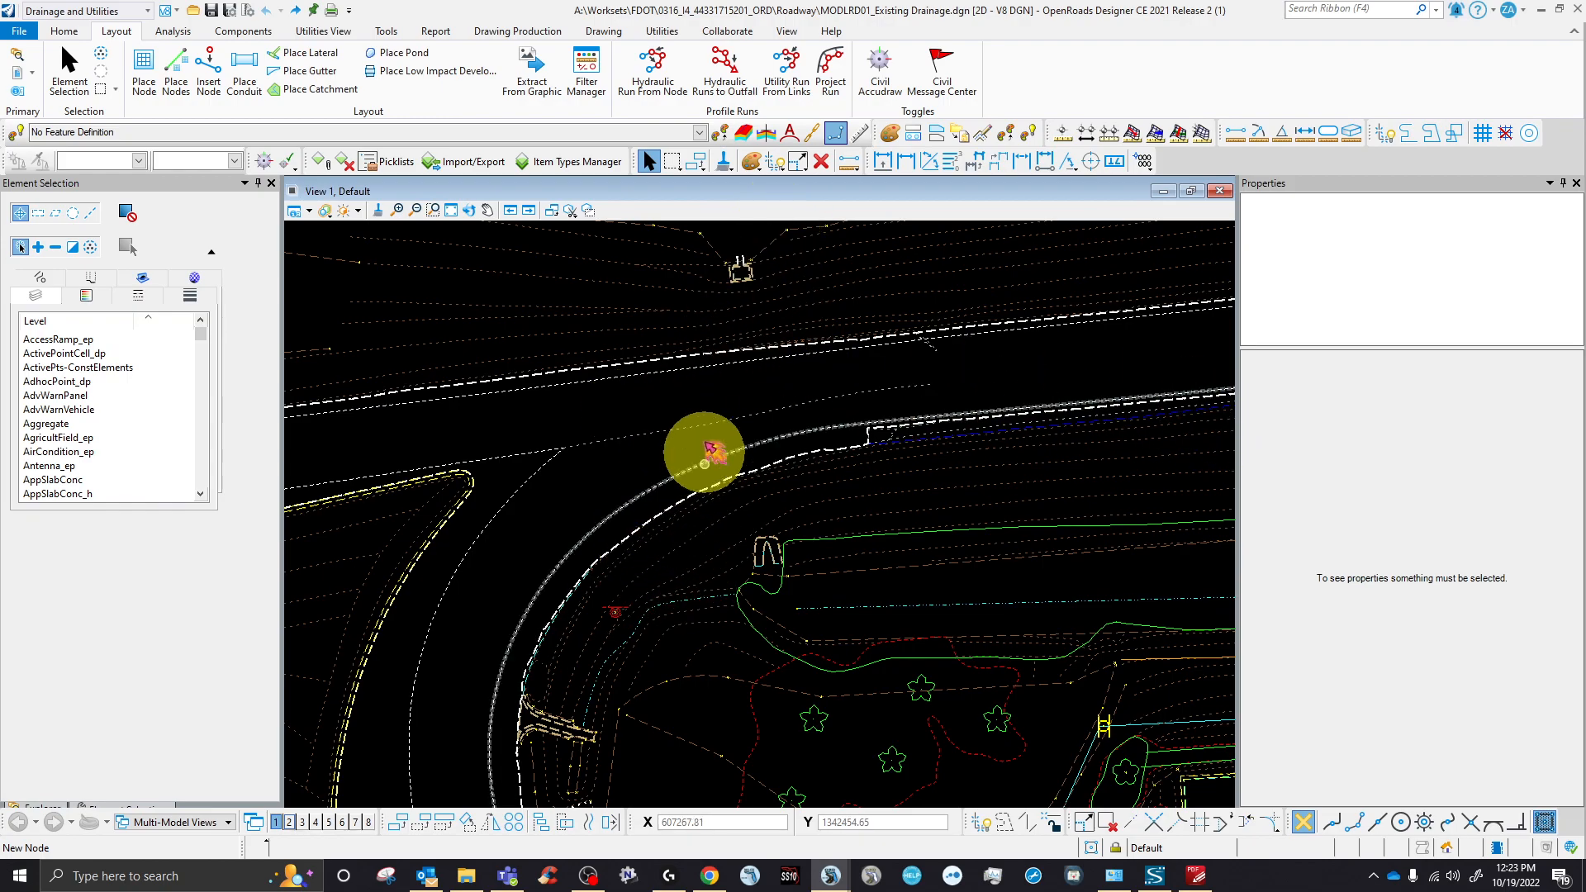
{"action": "scroll", "coordinate": [682, 400], "scroll_direction": "down", "scroll_amount": 5}
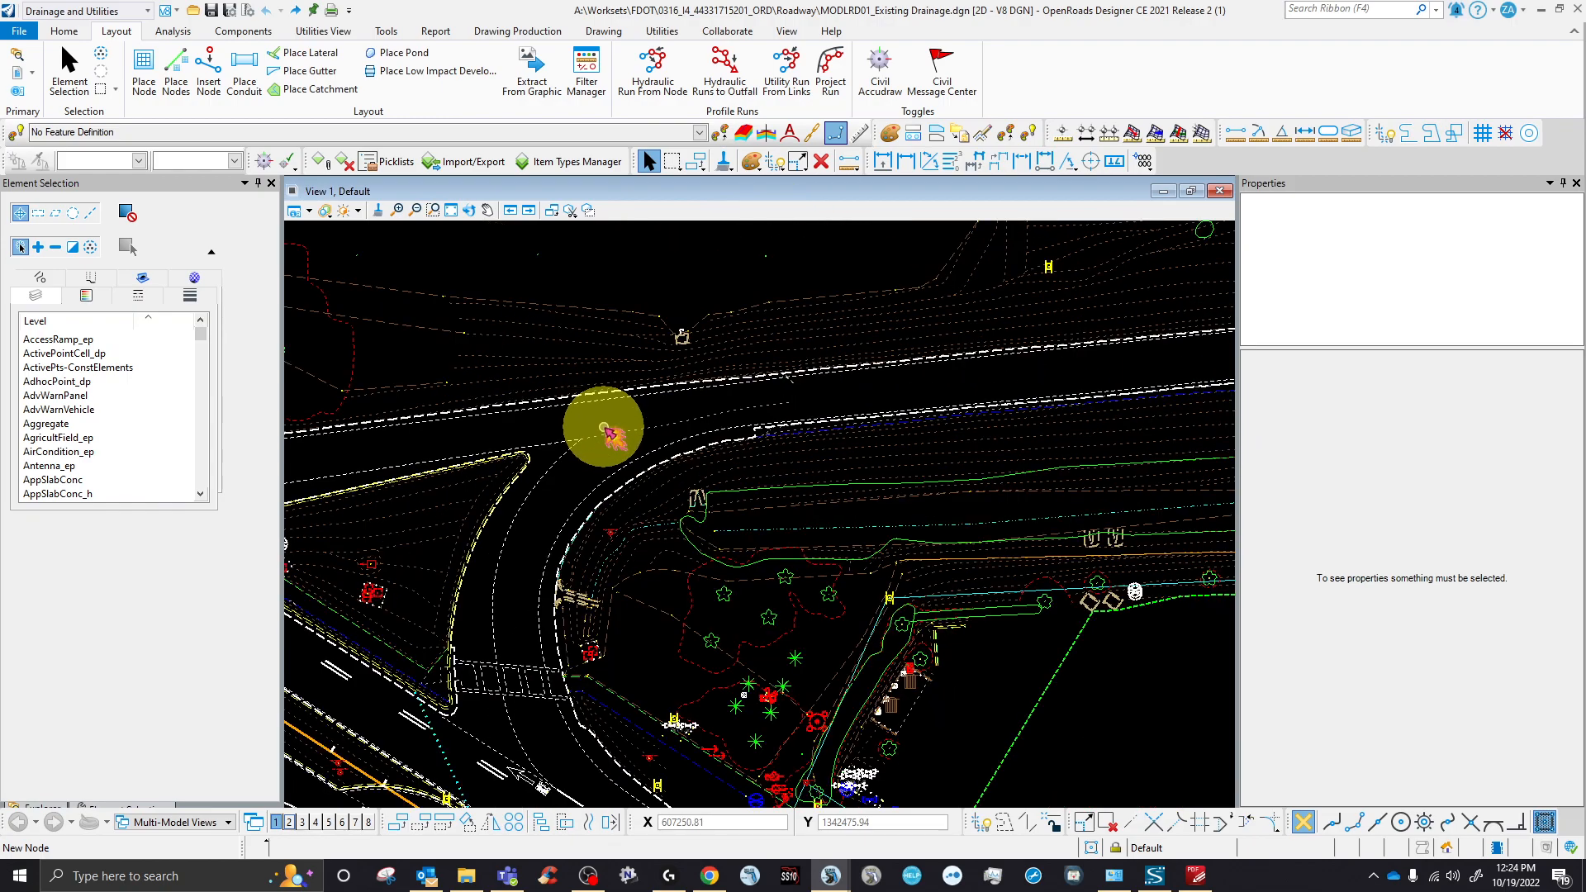
{"action": "scroll", "coordinate": [798, 568], "scroll_direction": "up", "scroll_amount": 5}
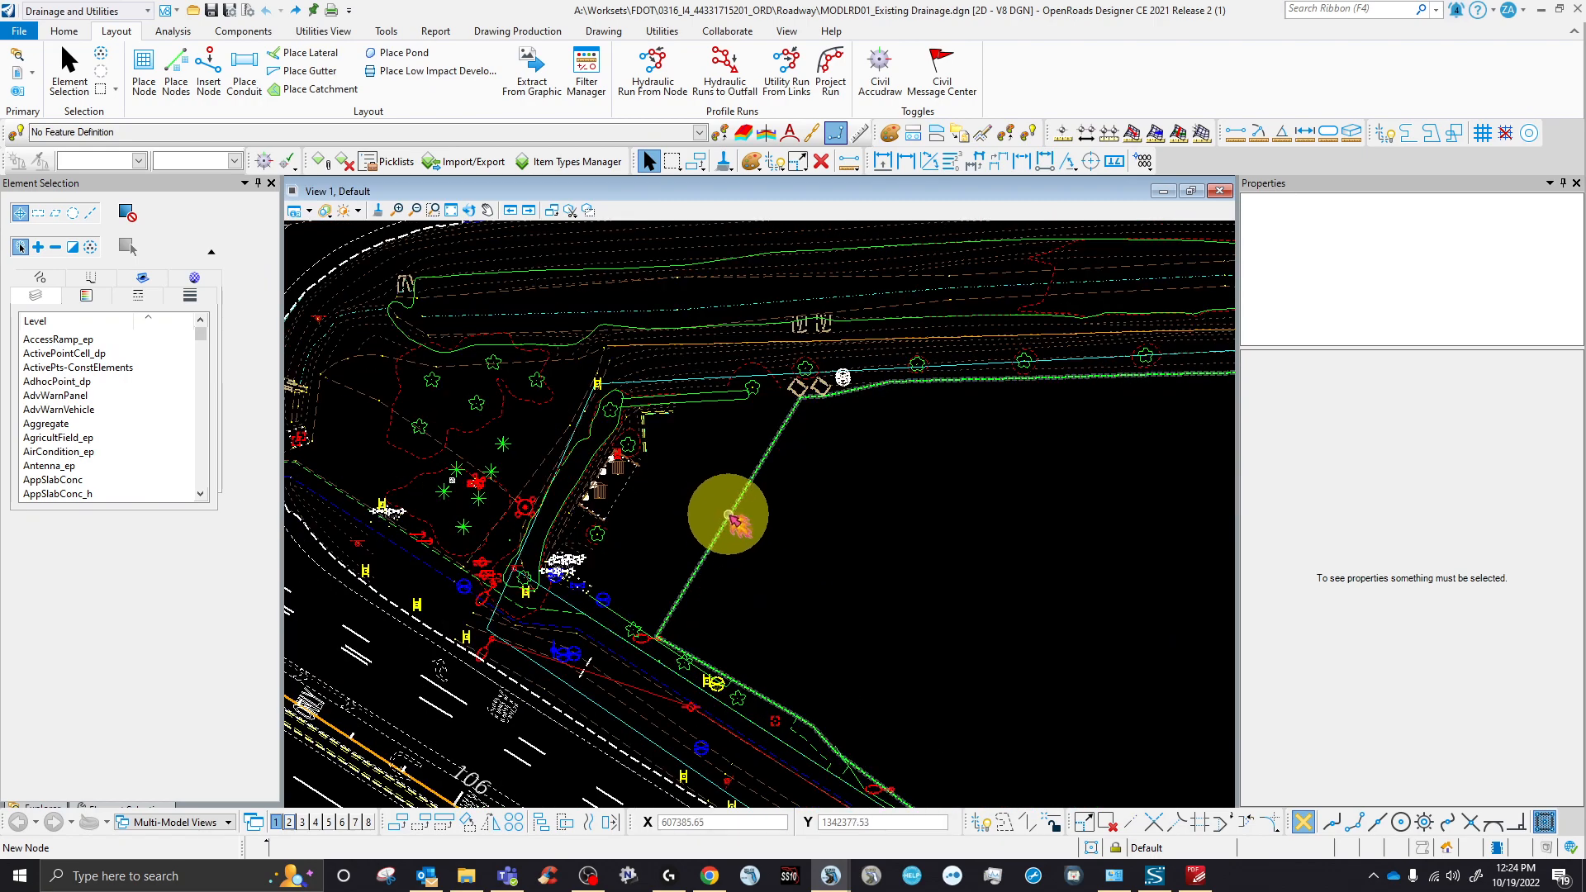
- Hide the SURVRD01_EAI.DGN survey reference and display the GDTMRD01.dgn terrain reference in the plan view
{"action": "left_click_drag", "start_coordinate": [1585, 350], "coordinate": [924, 213]}
{"action": "left_click", "coordinate": [710, 339]}
{"action": "left_click", "coordinate": [849, 312]}
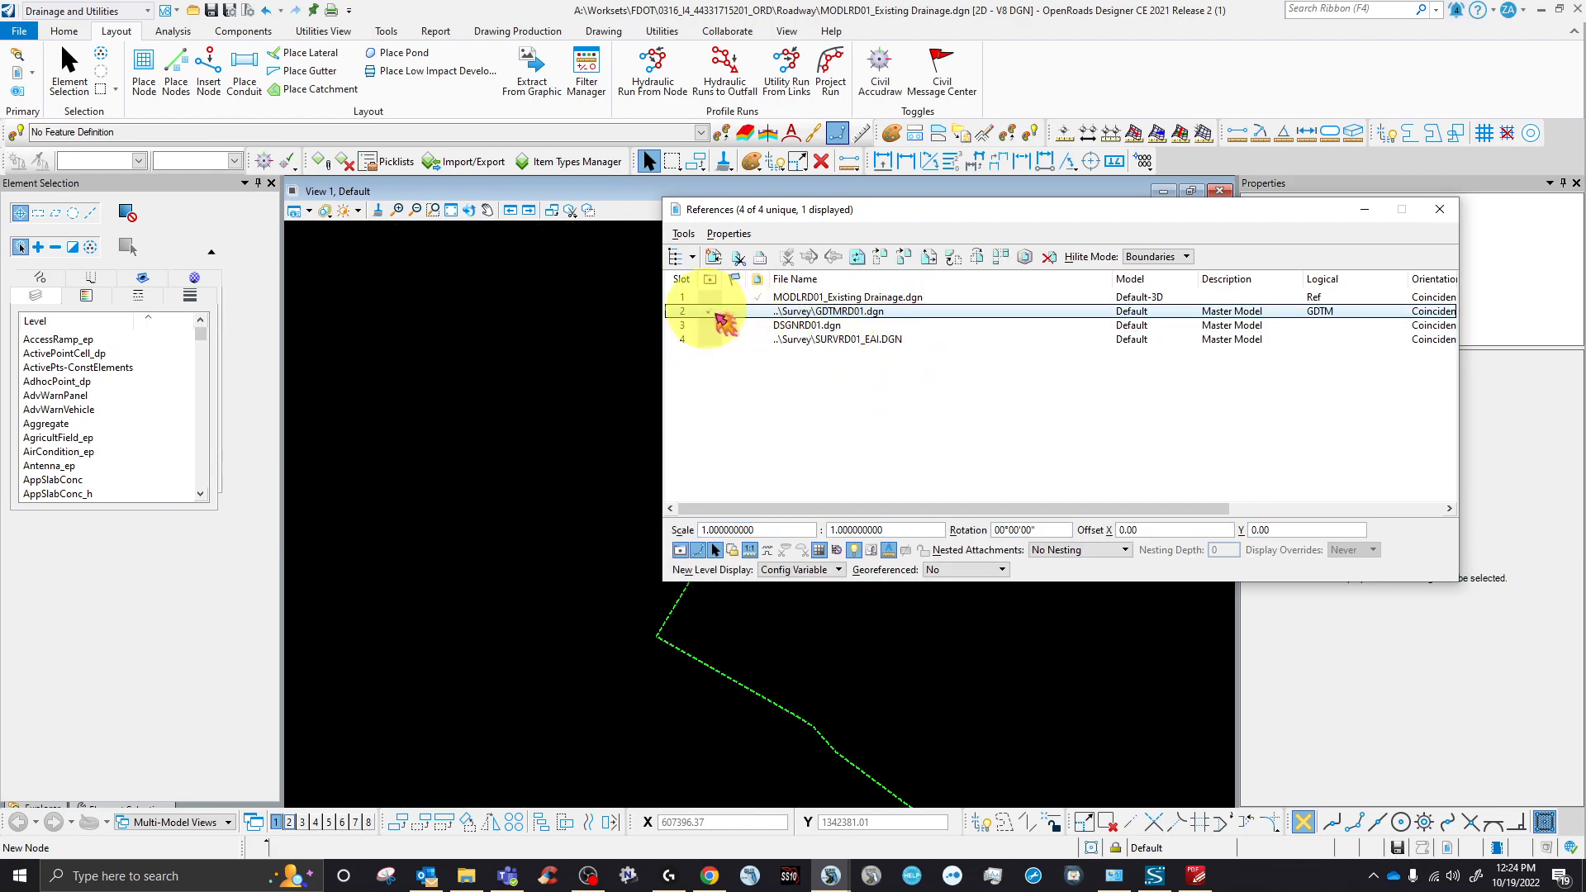
{"action": "left_click_drag", "start_coordinate": [886, 210], "coordinate": [1085, 99]}
{"action": "scroll", "coordinate": [718, 514], "scroll_direction": "down", "scroll_amount": 5}
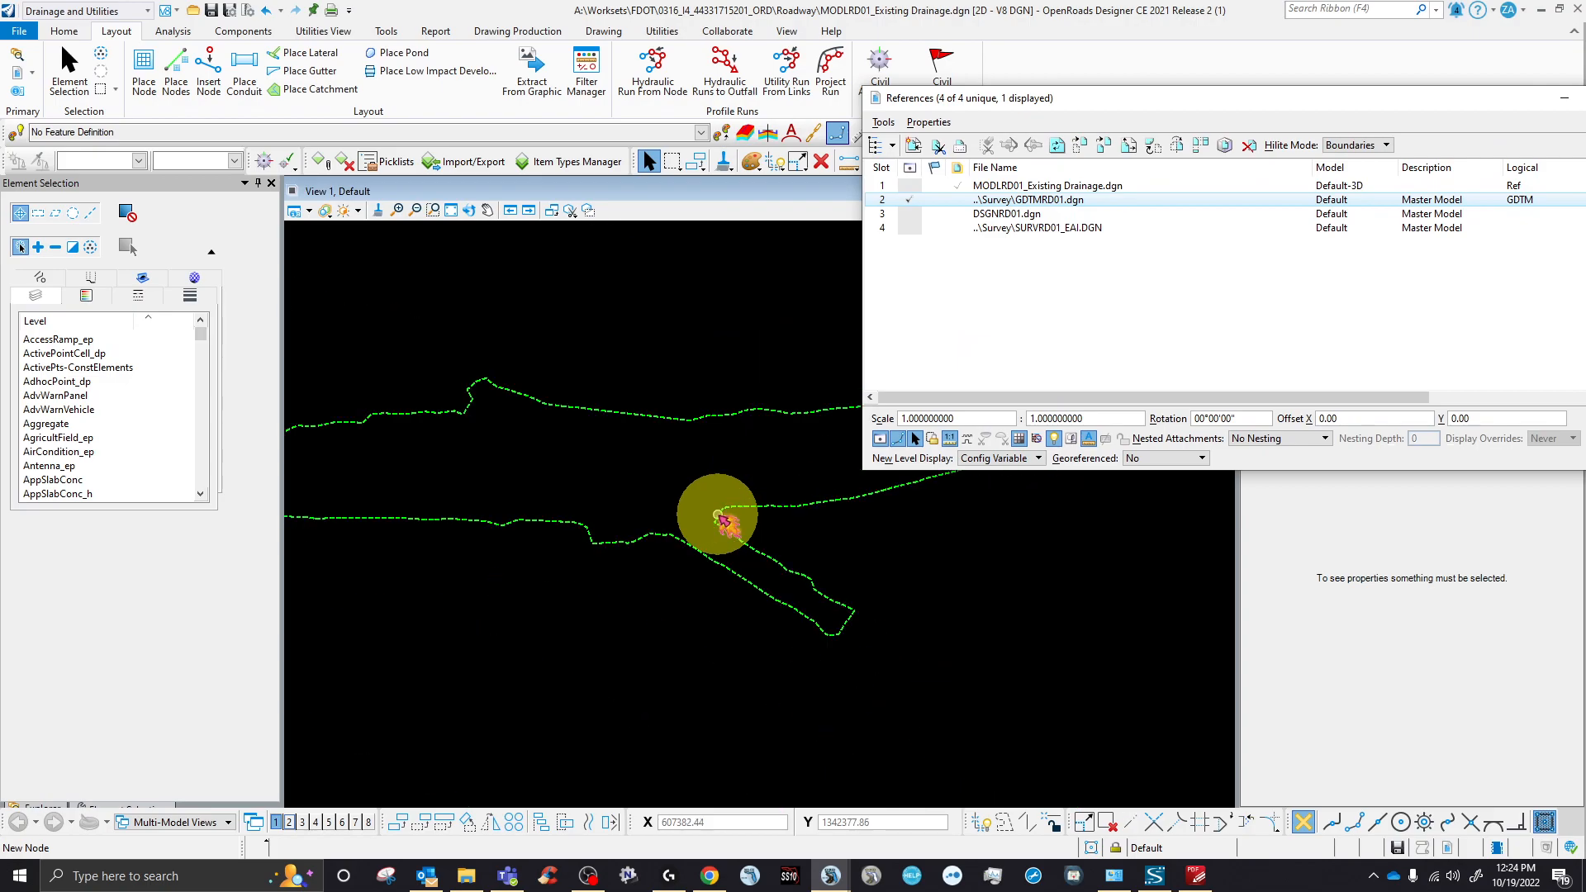
{"action": "scroll", "coordinate": [573, 522], "scroll_direction": "up", "scroll_amount": 3}
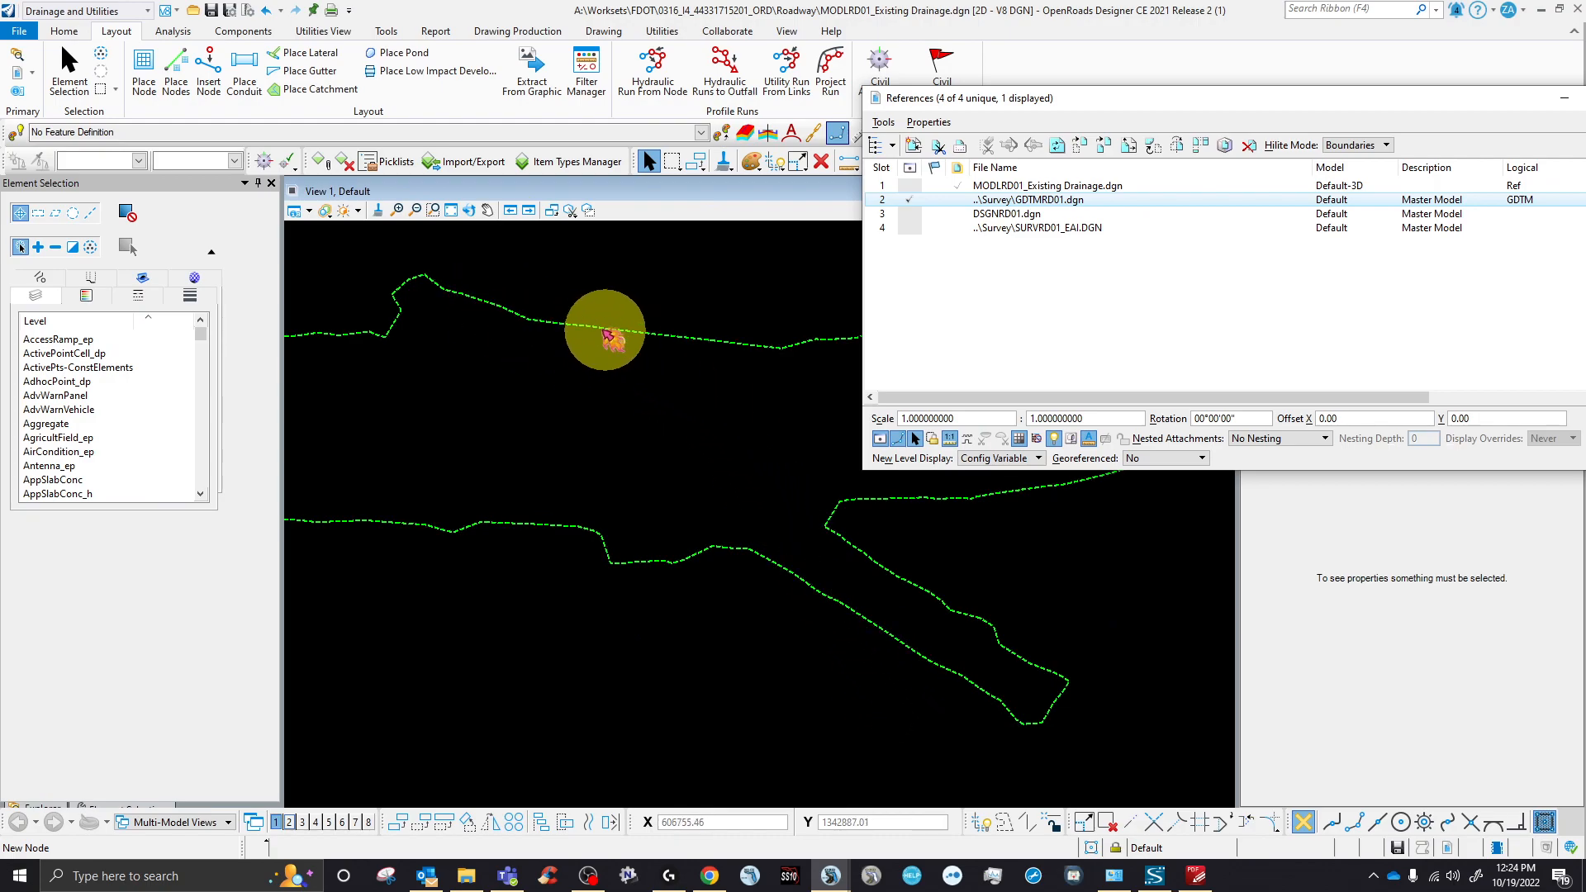
- Switch the view layout to 2 Views Plan/3D
{"action": "left_click", "coordinate": [654, 285]}
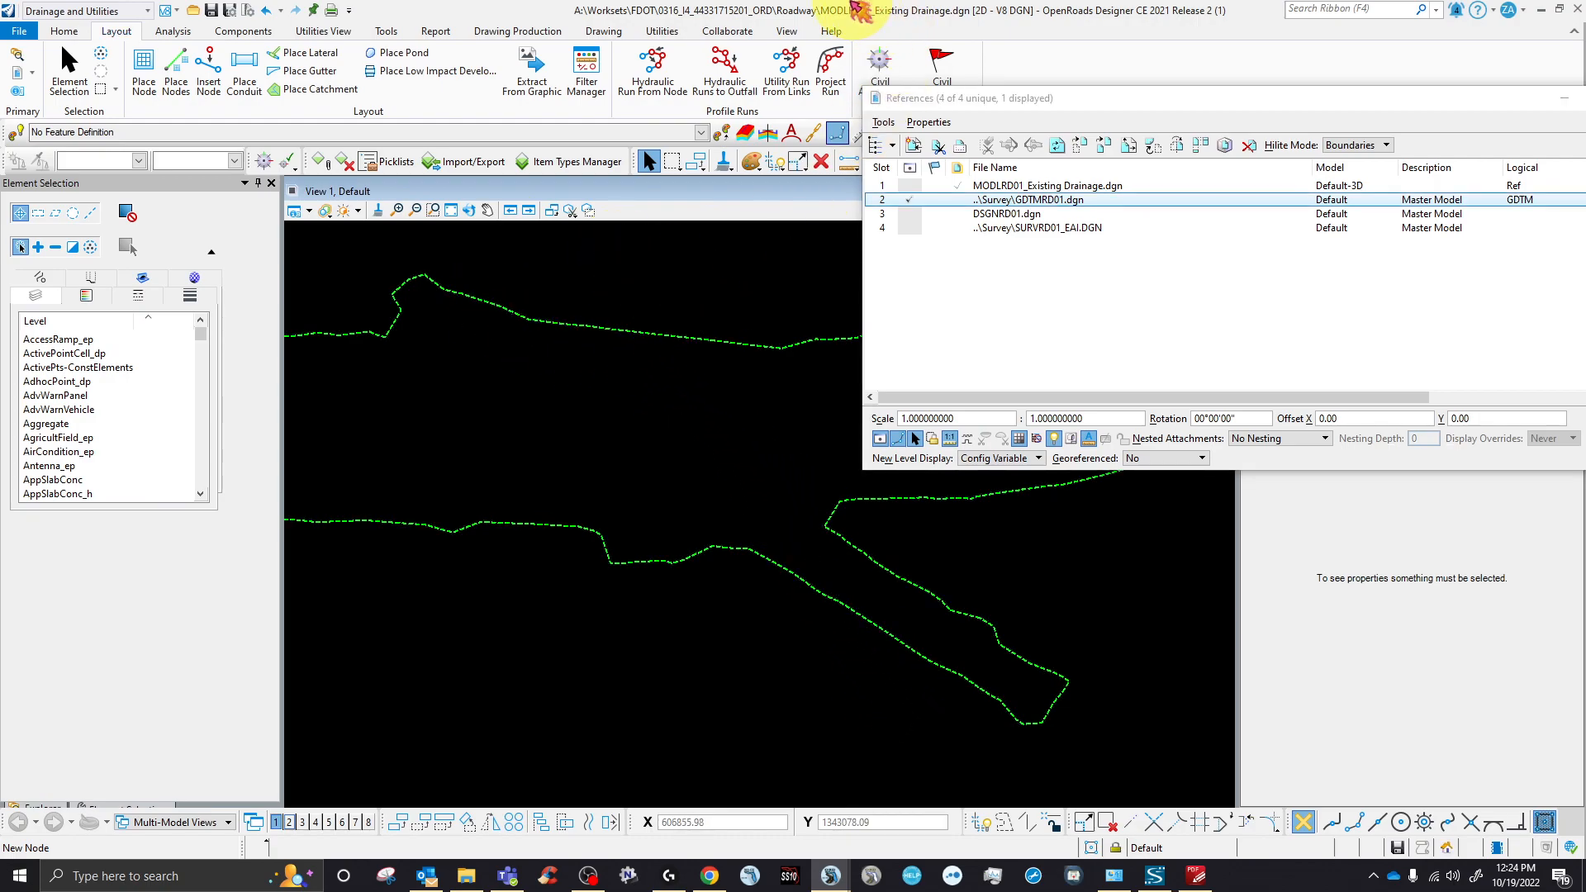
{"action": "right_click", "coordinate": [585, 268]}
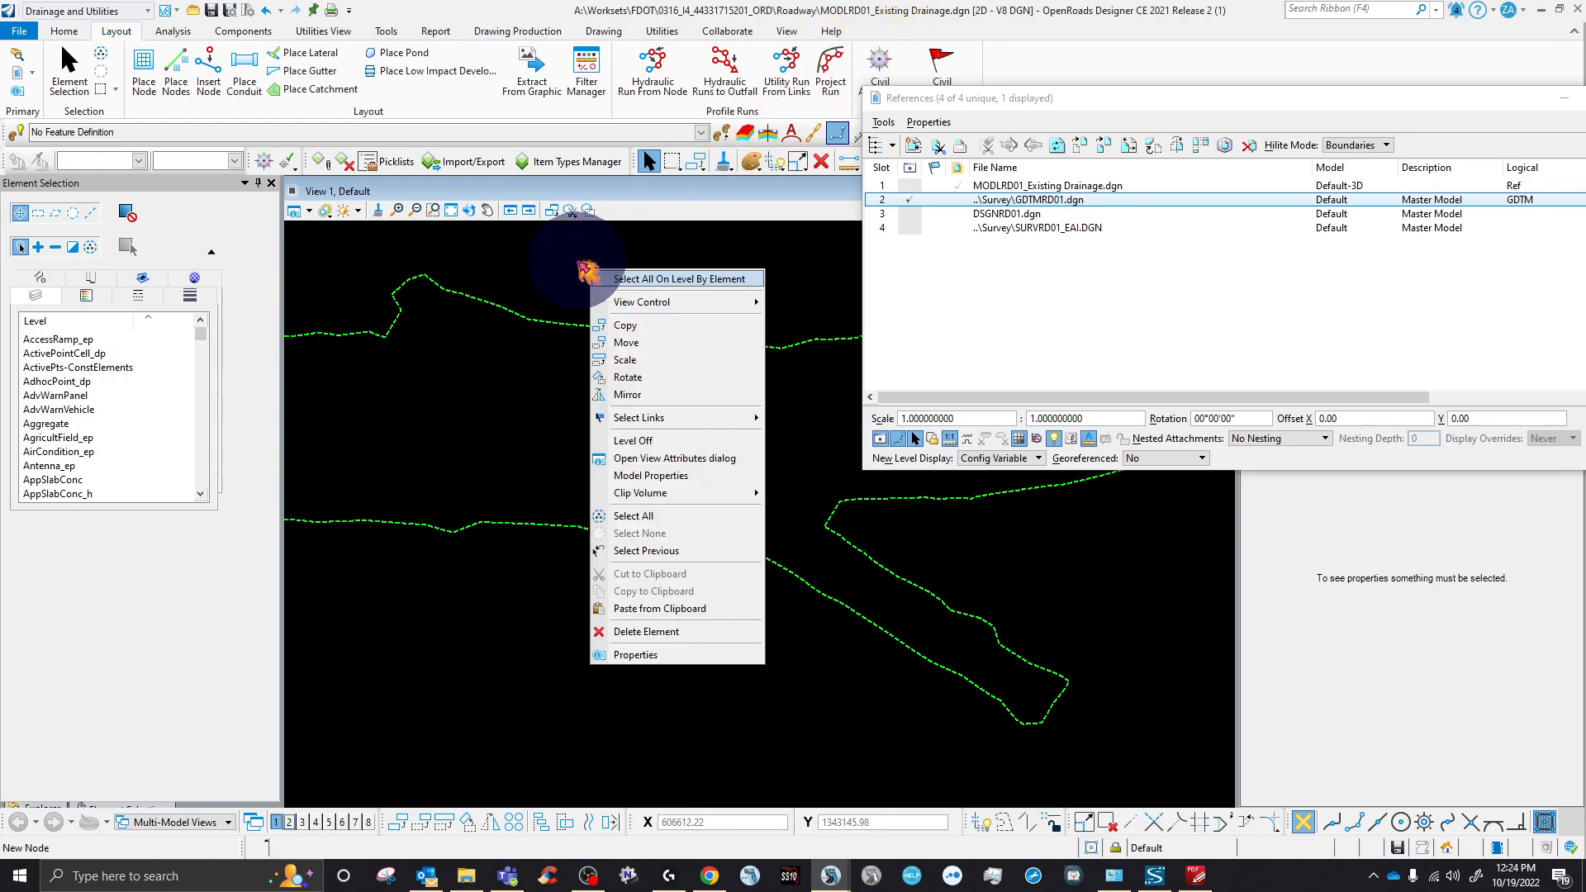
{"action": "mouse_move", "coordinate": [700, 306]}
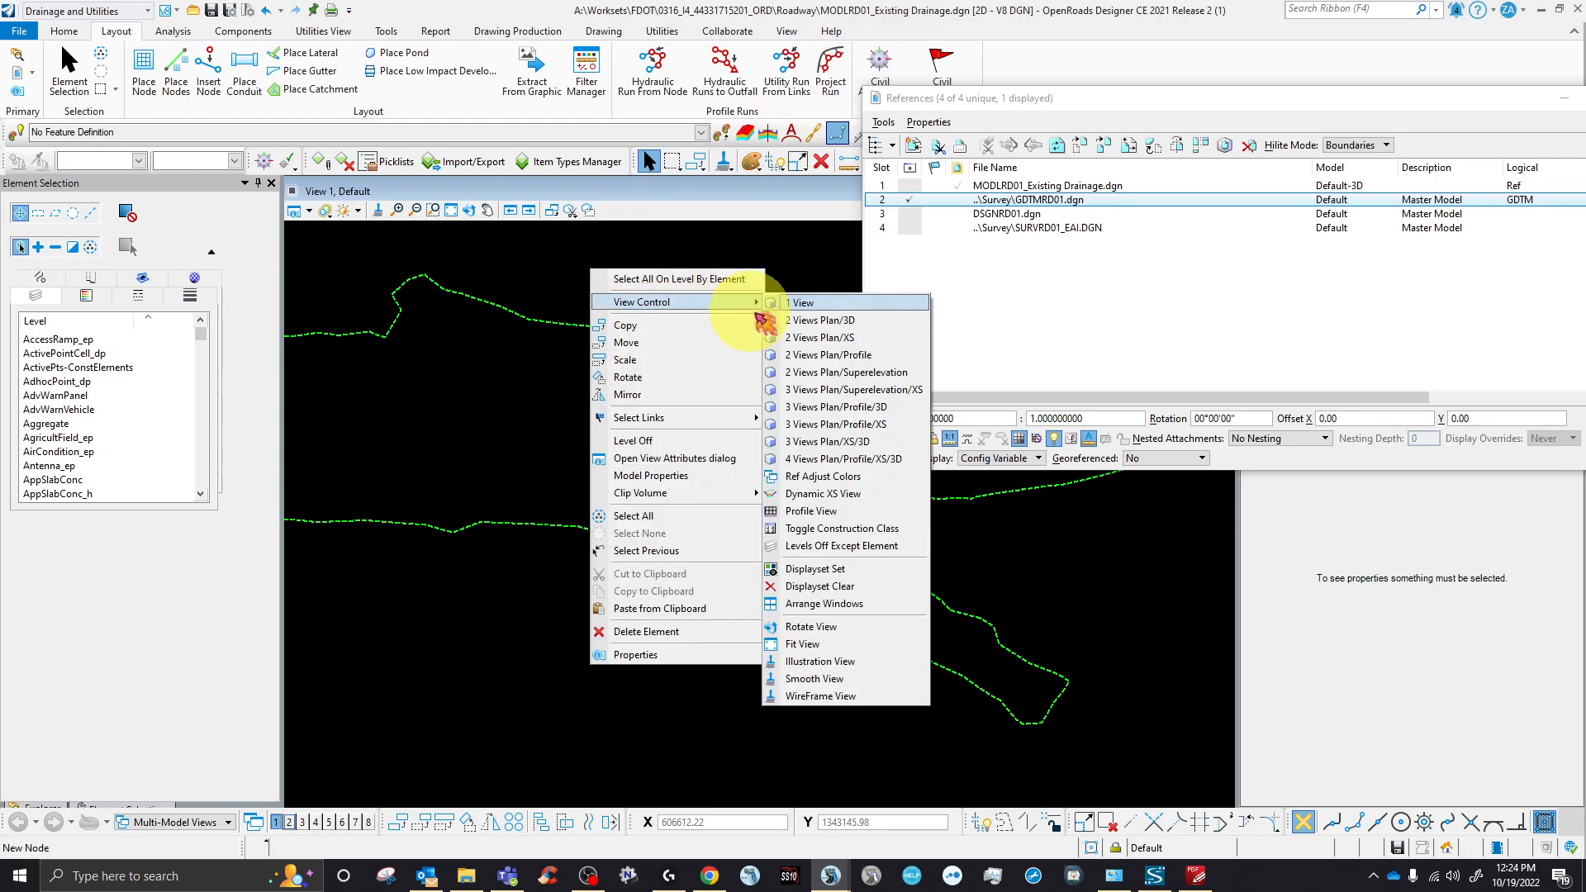
{"action": "left_click", "coordinate": [805, 322]}
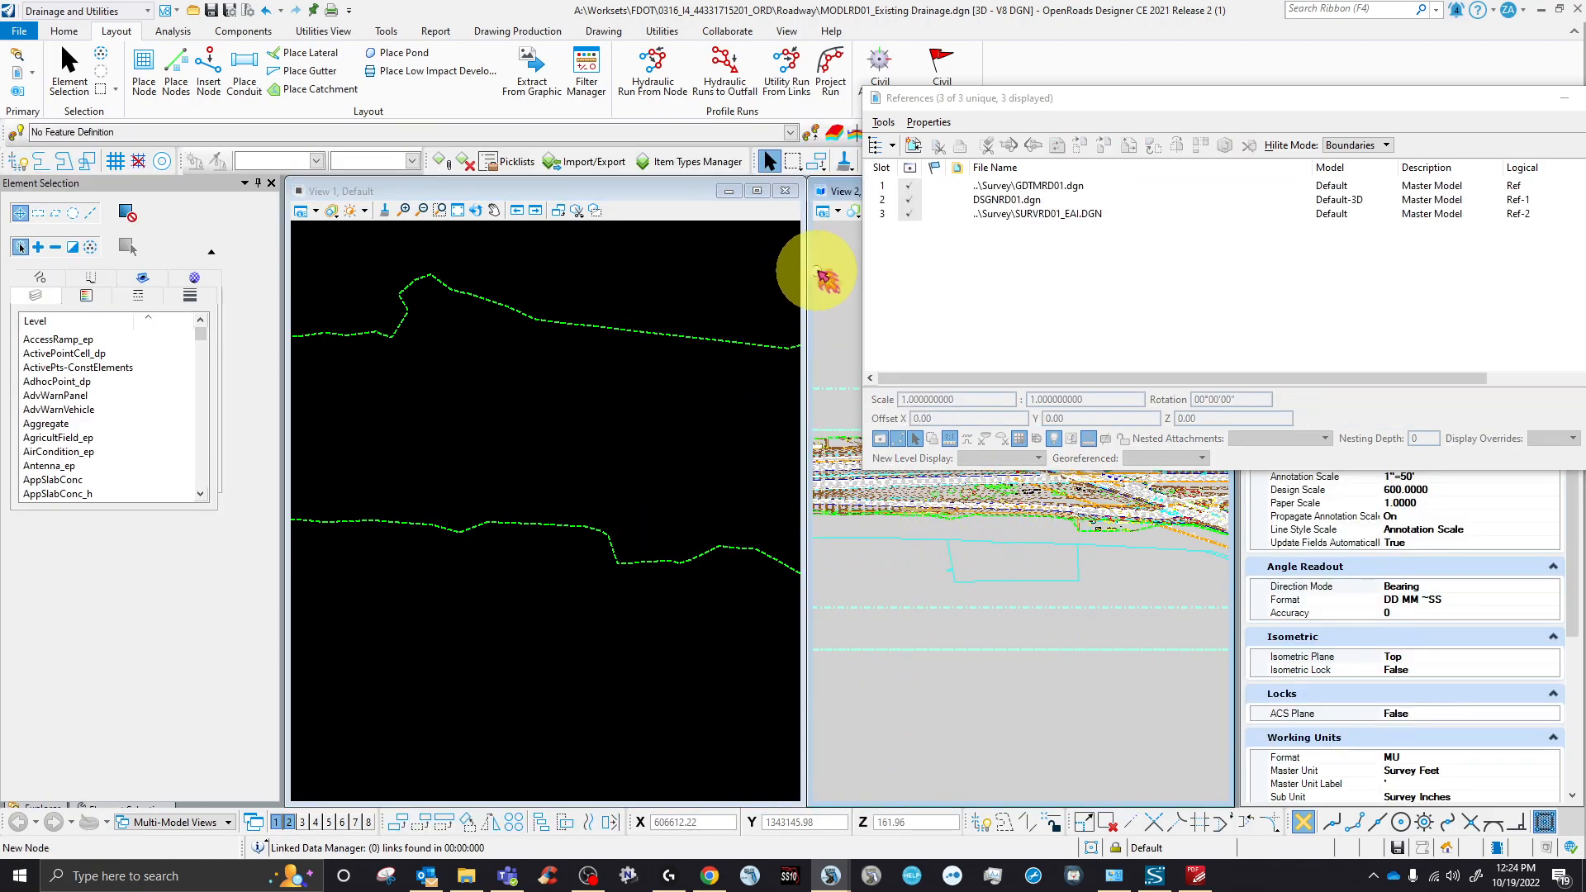
- Hide the DSGNRD01.dgn and SURVRD01_EAI.DGN references in the 3D model, and make the plan view active again
{"action": "left_click", "coordinate": [909, 199]}
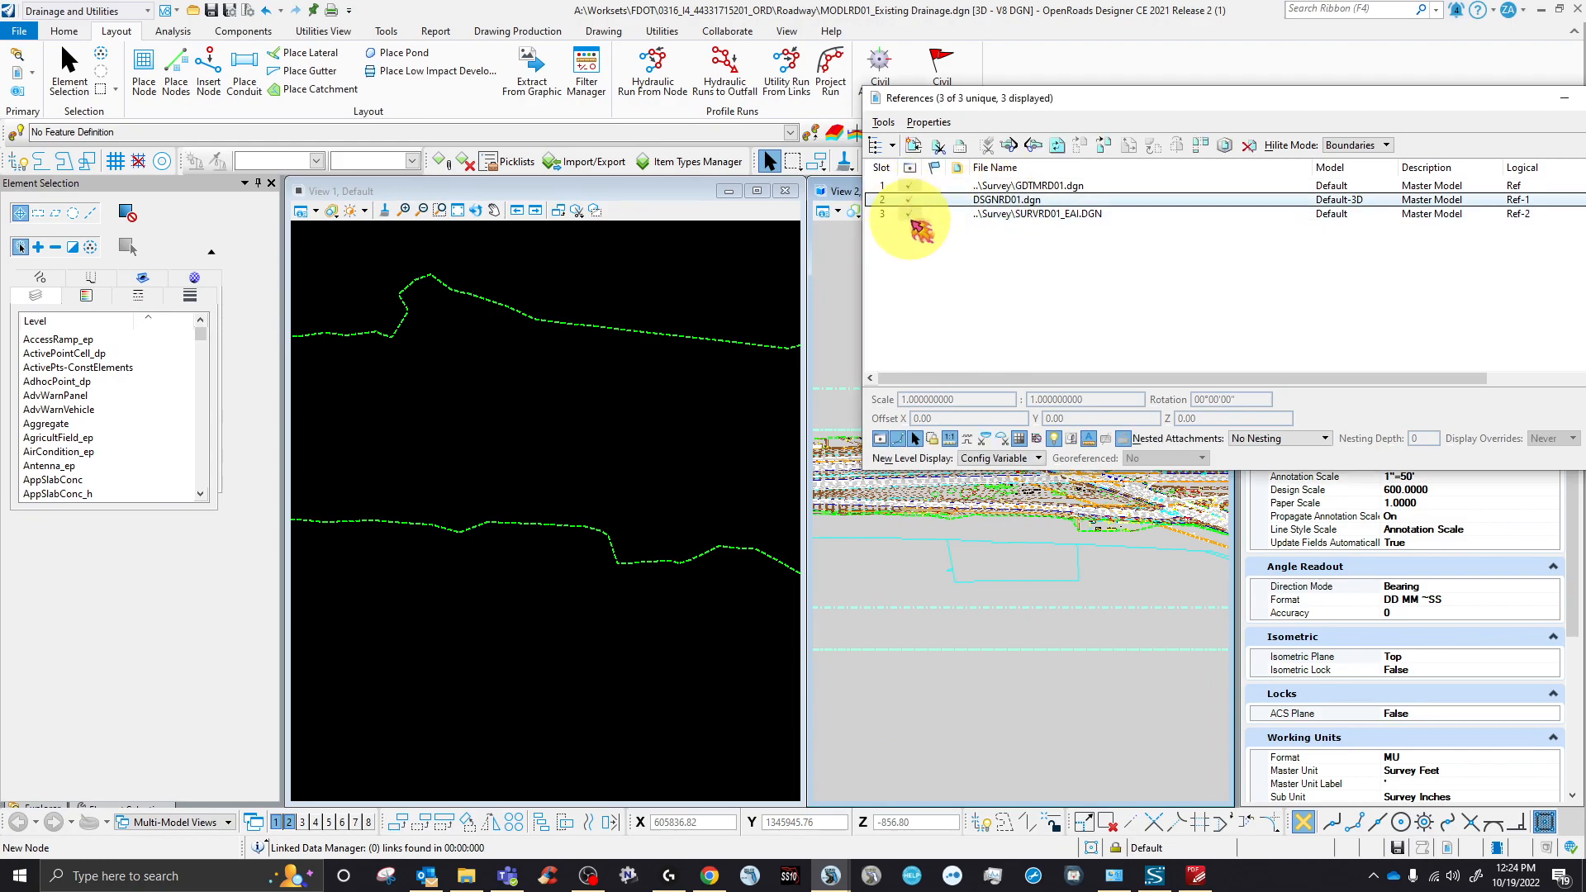
{"action": "left_click", "coordinate": [909, 214]}
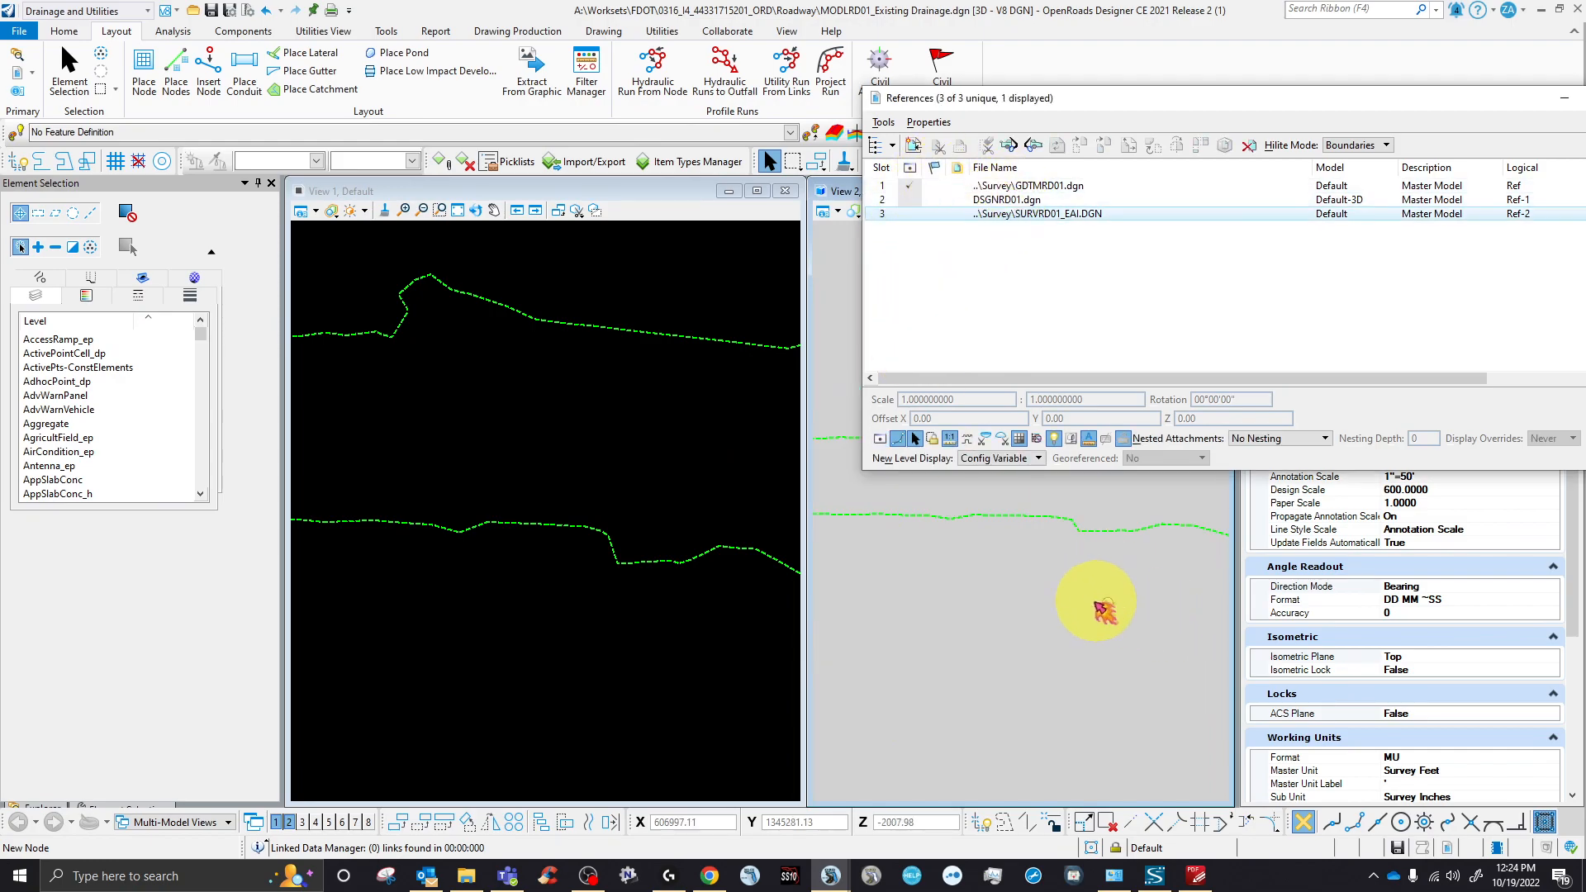
{"action": "scroll", "coordinate": [1031, 632], "scroll_direction": "up", "scroll_amount": 2}
{"action": "left_click", "coordinate": [588, 285]}
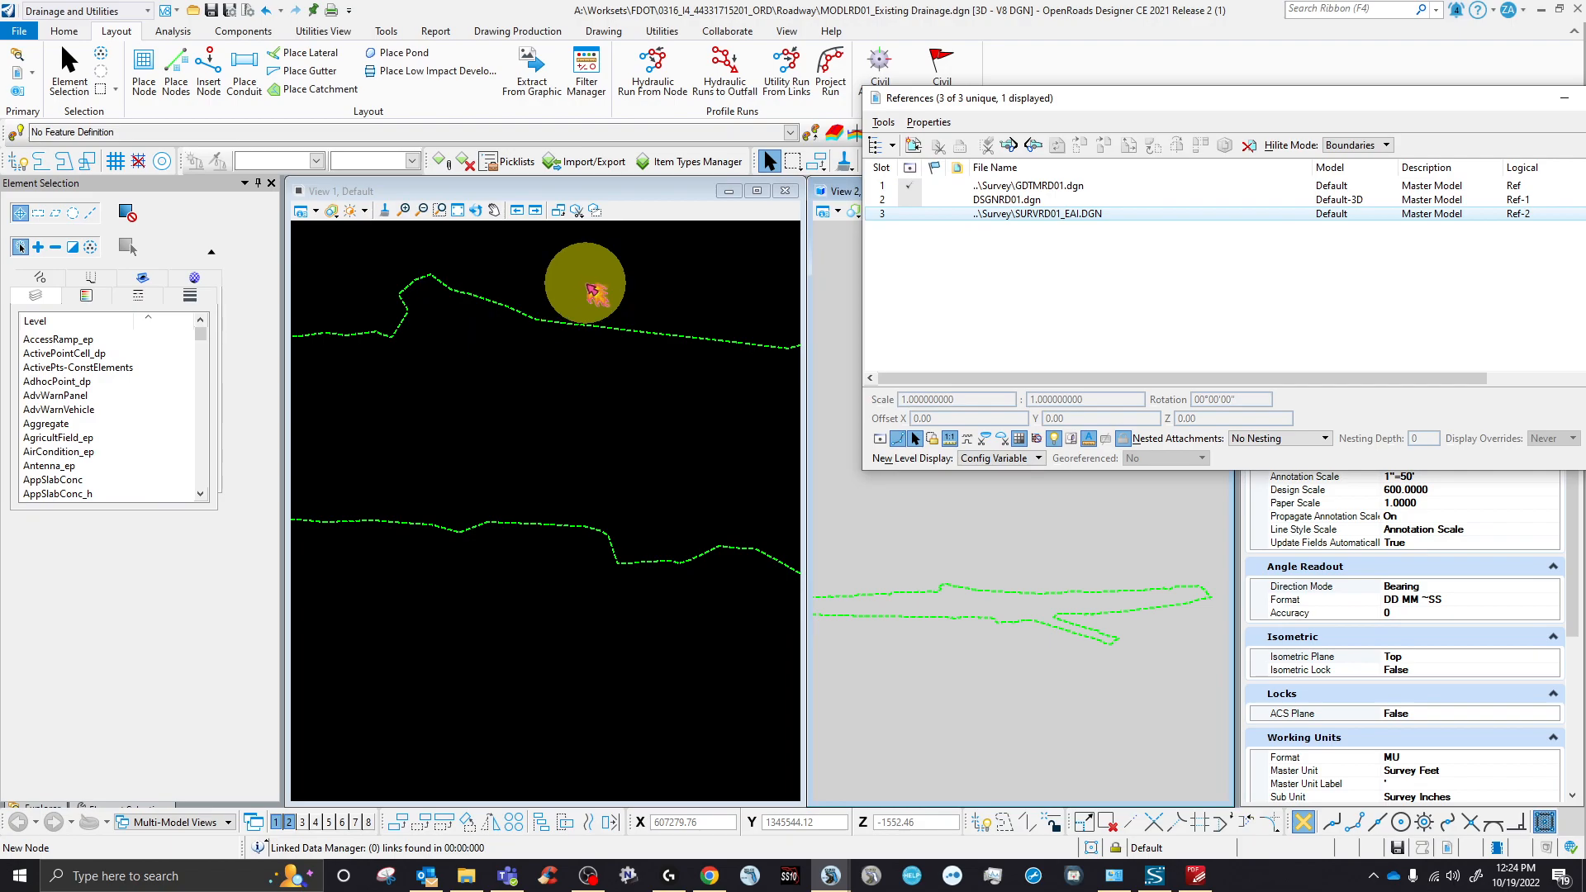
- Display the SURVRD01_EAI.DGN survey reference in the plan view and move the References window clear of the views
{"action": "left_click", "coordinate": [587, 283]}
{"action": "left_click_drag", "start_coordinate": [1005, 99], "coordinate": [1172, 246]}
{"action": "scroll", "coordinate": [465, 437], "scroll_direction": "down", "scroll_amount": 6}
{"action": "scroll", "coordinate": [518, 460], "scroll_direction": "up", "scroll_amount": 4}
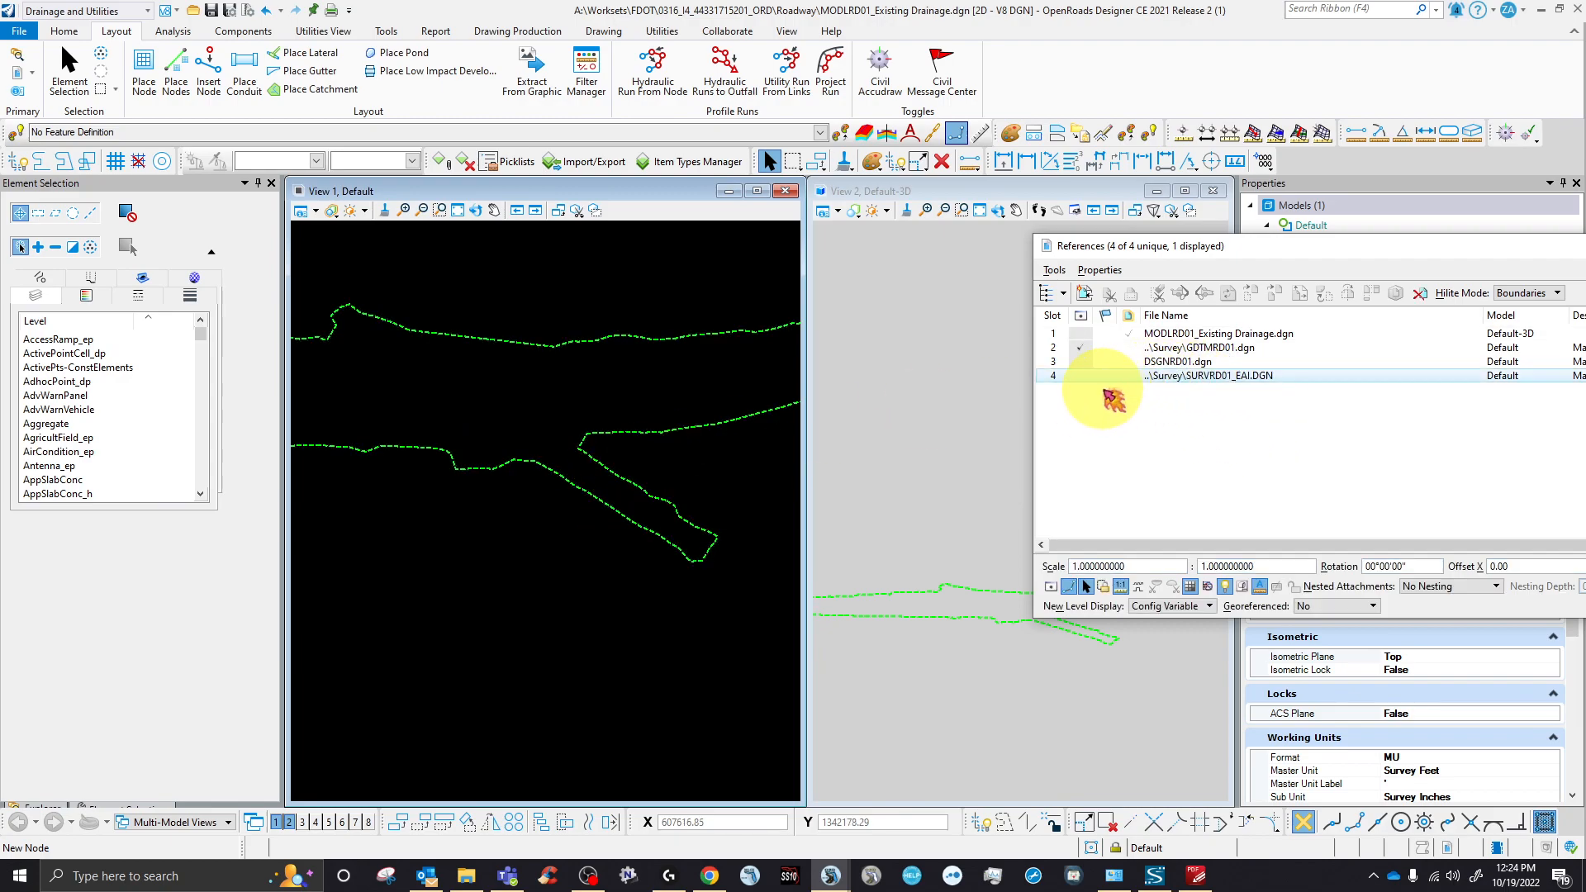
{"action": "left_click", "coordinate": [1080, 376]}
{"action": "scroll", "coordinate": [516, 428], "scroll_direction": "up", "scroll_amount": 3}
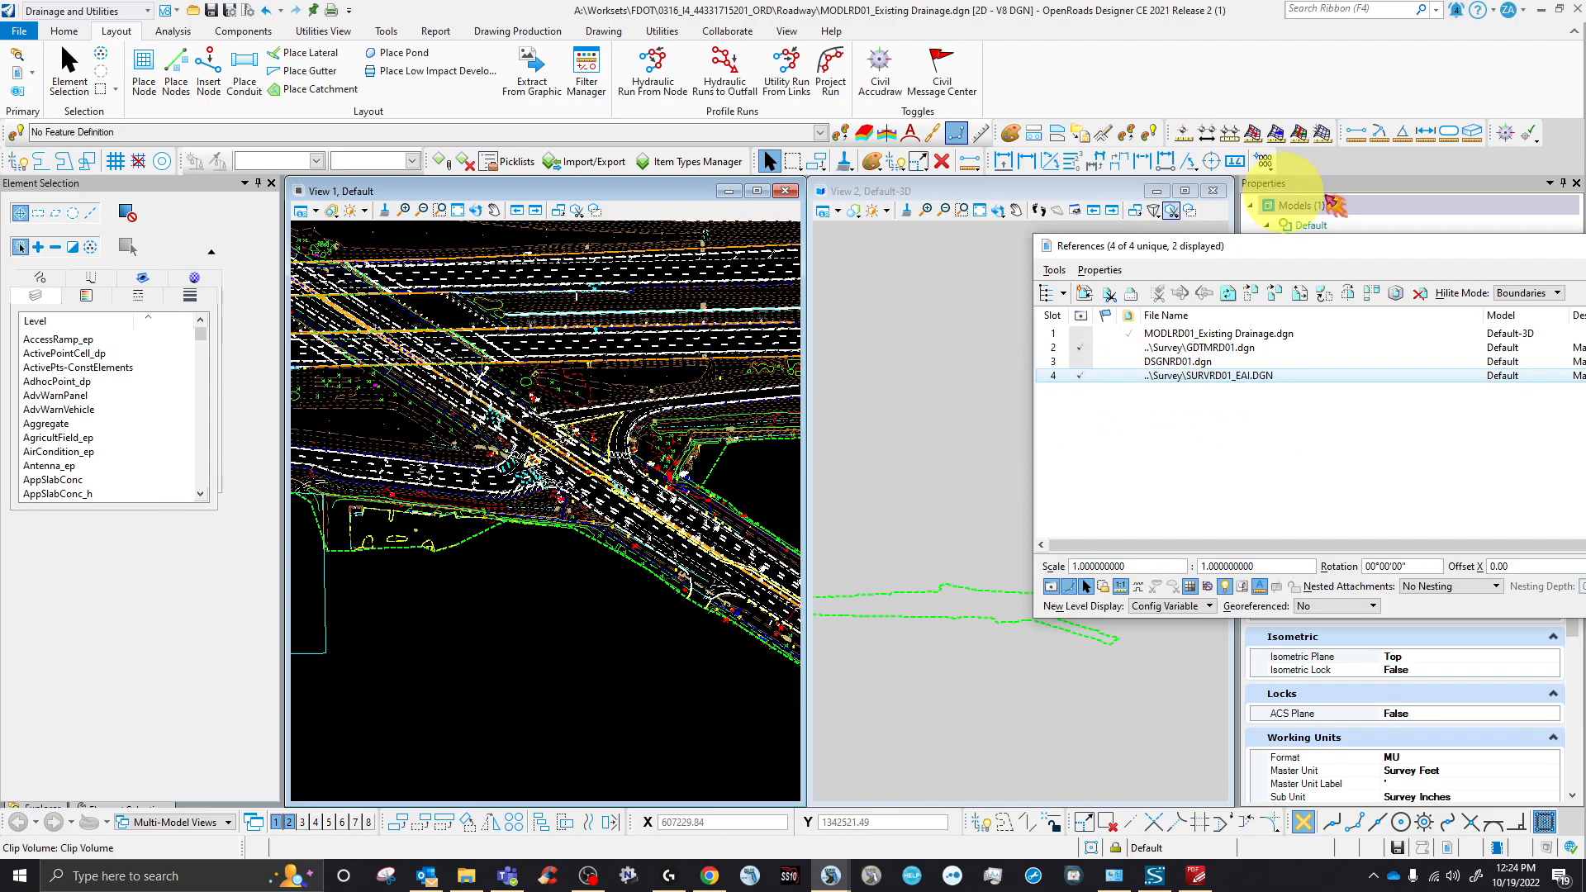
{"action": "left_click_drag", "start_coordinate": [1257, 249], "coordinate": [1585, 302]}
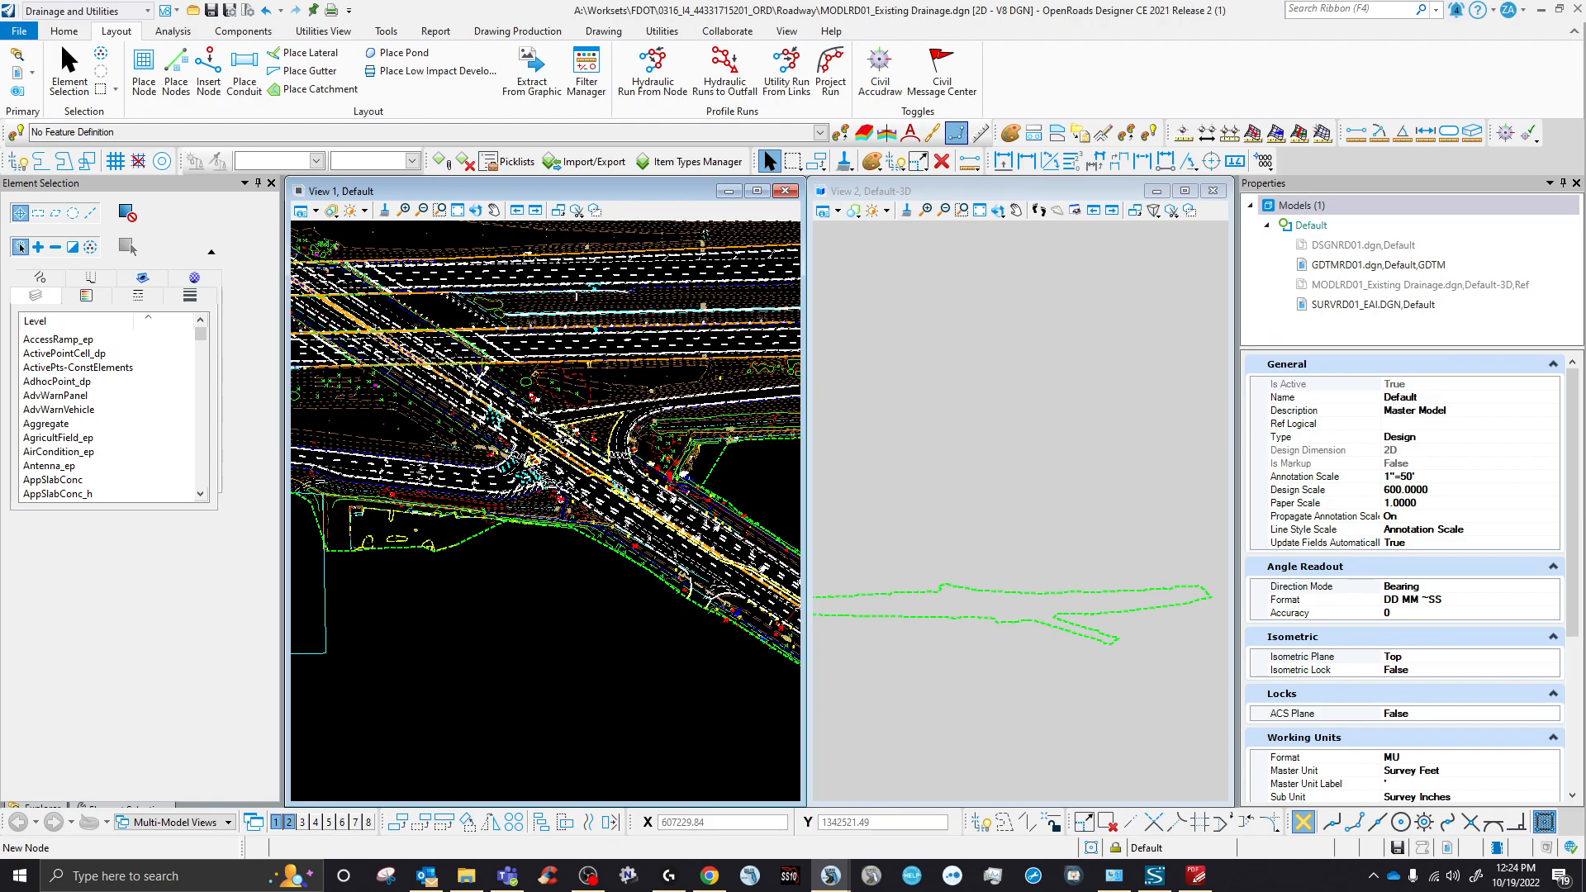
- Apply the STANDARDS.DREXRD level filter to the SURVRD01_EAI.DGN reference so the plan view shows only its existing drainage levels
{"action": "left_click_drag", "start_coordinate": [863, 229], "coordinate": [1104, 105]}
{"action": "left_click", "coordinate": [1053, 241]}
{"action": "left_click", "coordinate": [1116, 157]}
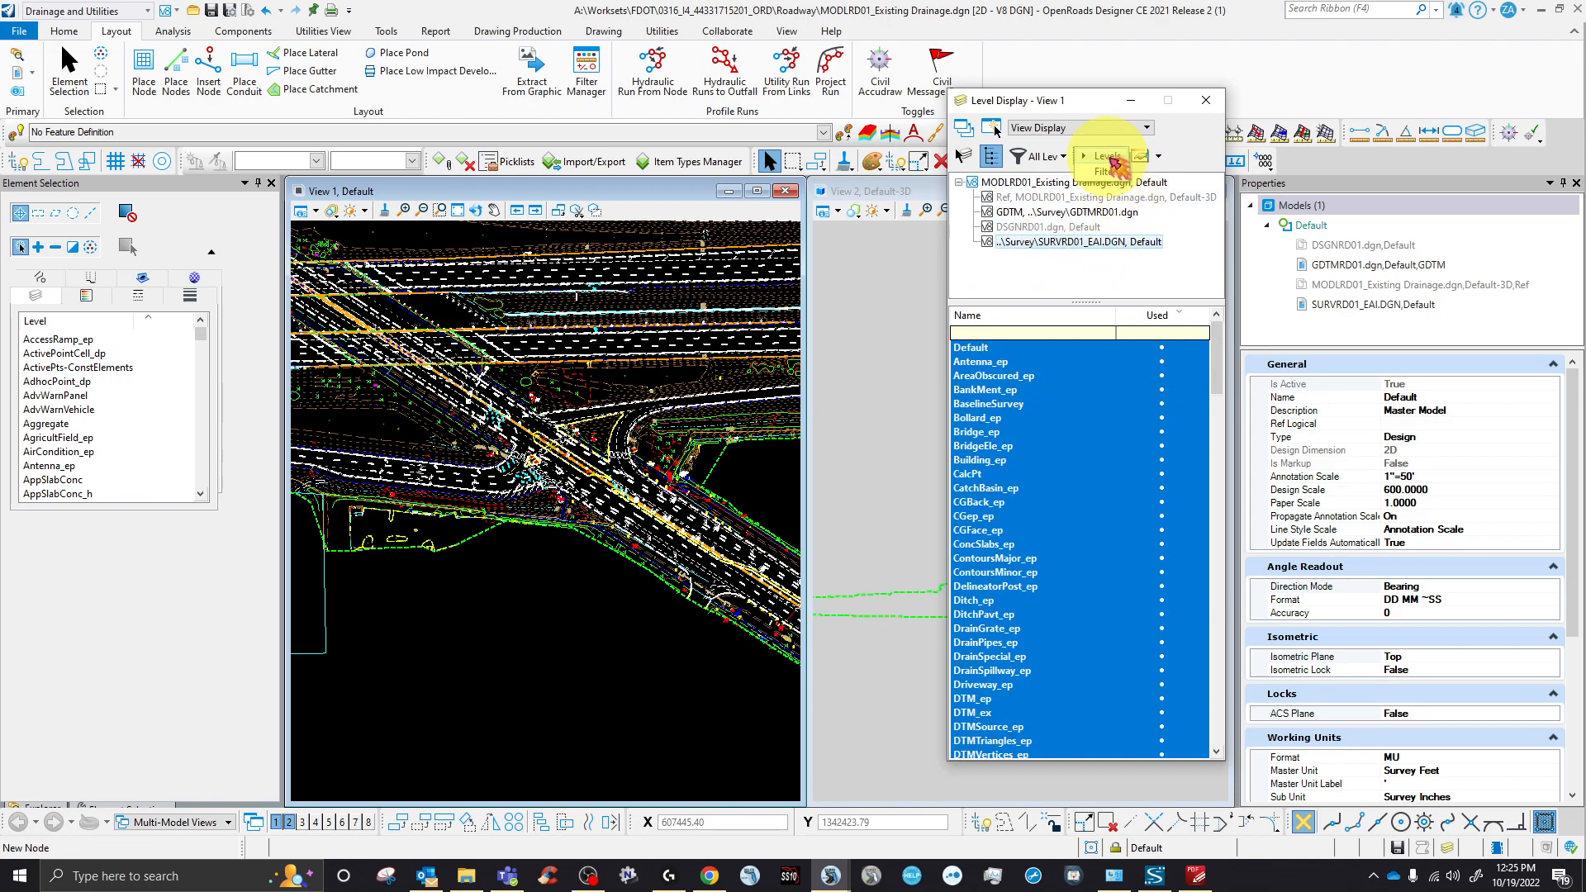
{"action": "left_click", "coordinate": [1111, 172]}
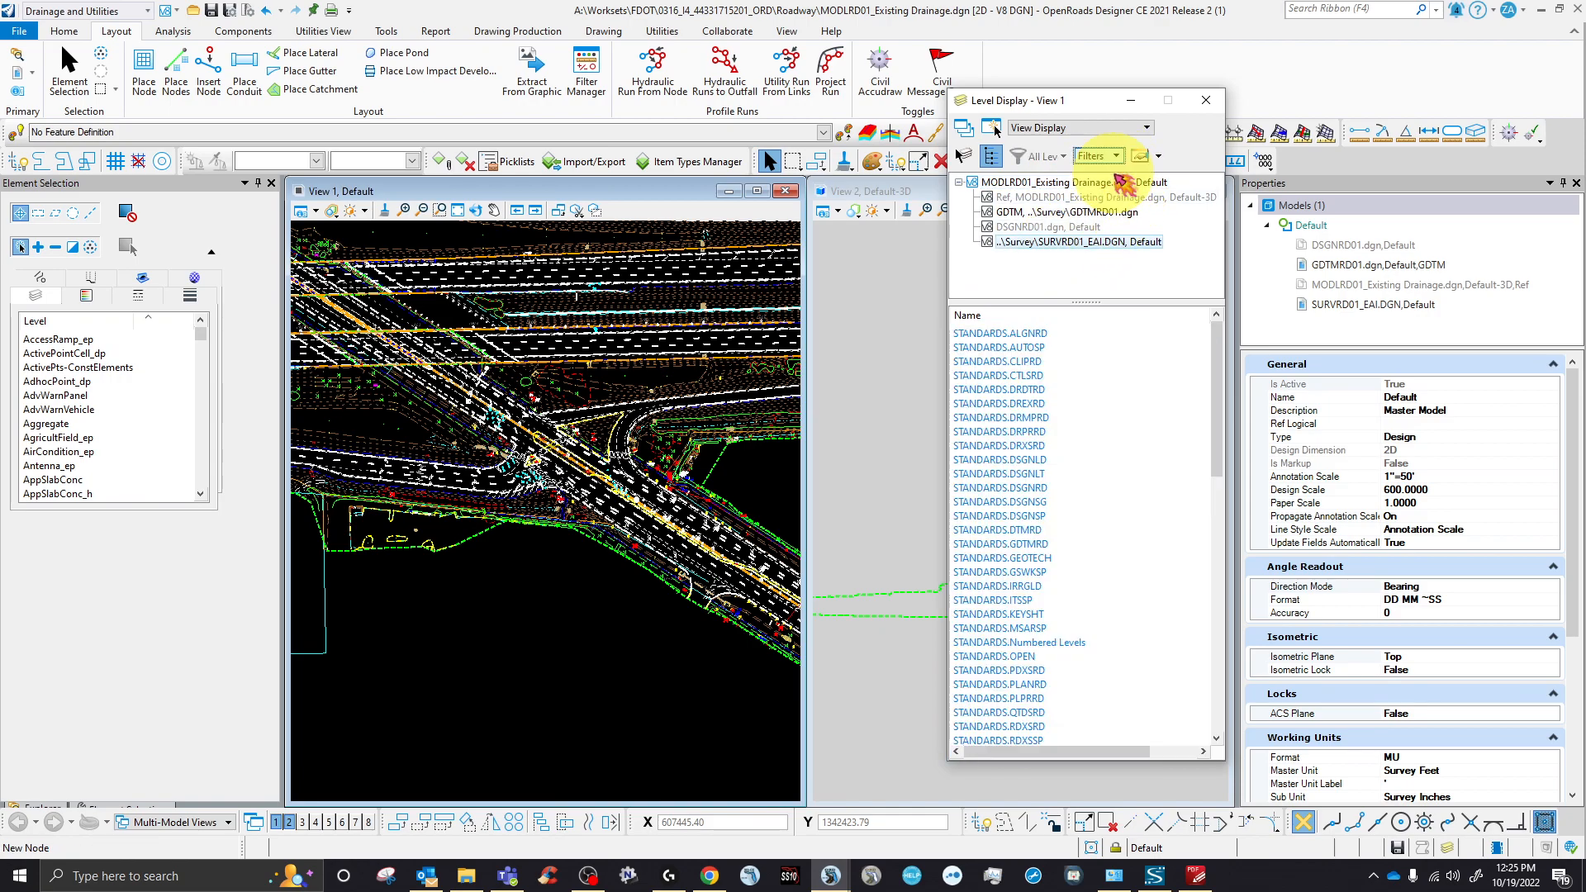
{"action": "left_click", "coordinate": [1033, 404]}
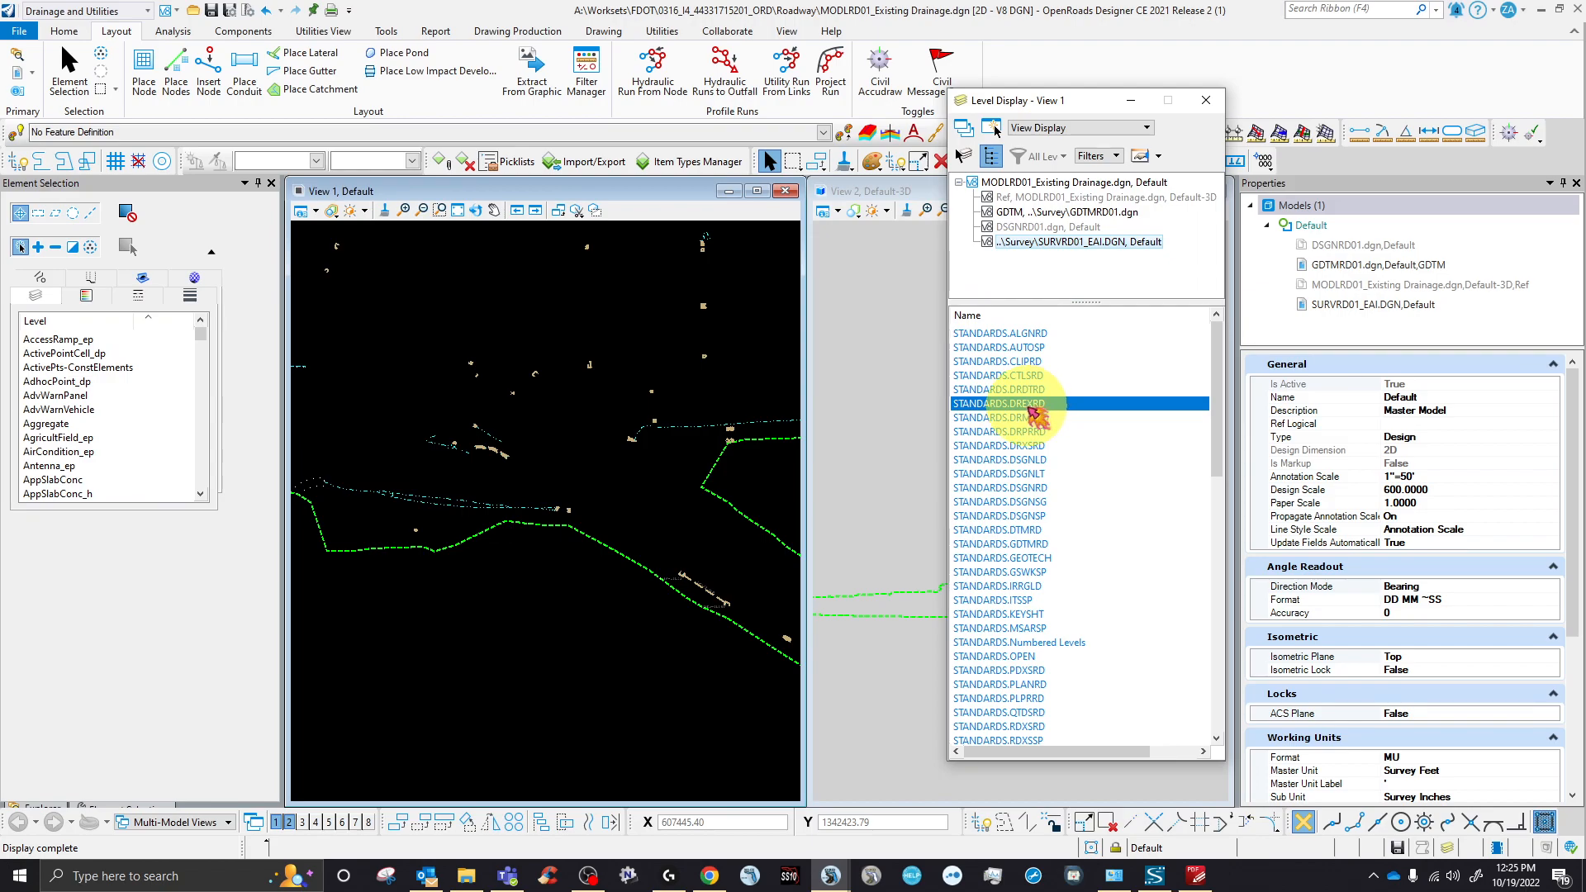
- Examine the size, elevation and inlet annotations of the surveyed pipes along the diagonal road
{"action": "scroll", "coordinate": [567, 496], "scroll_direction": "up", "scroll_amount": 4}
{"action": "scroll", "coordinate": [615, 537], "scroll_direction": "up", "scroll_amount": 6}
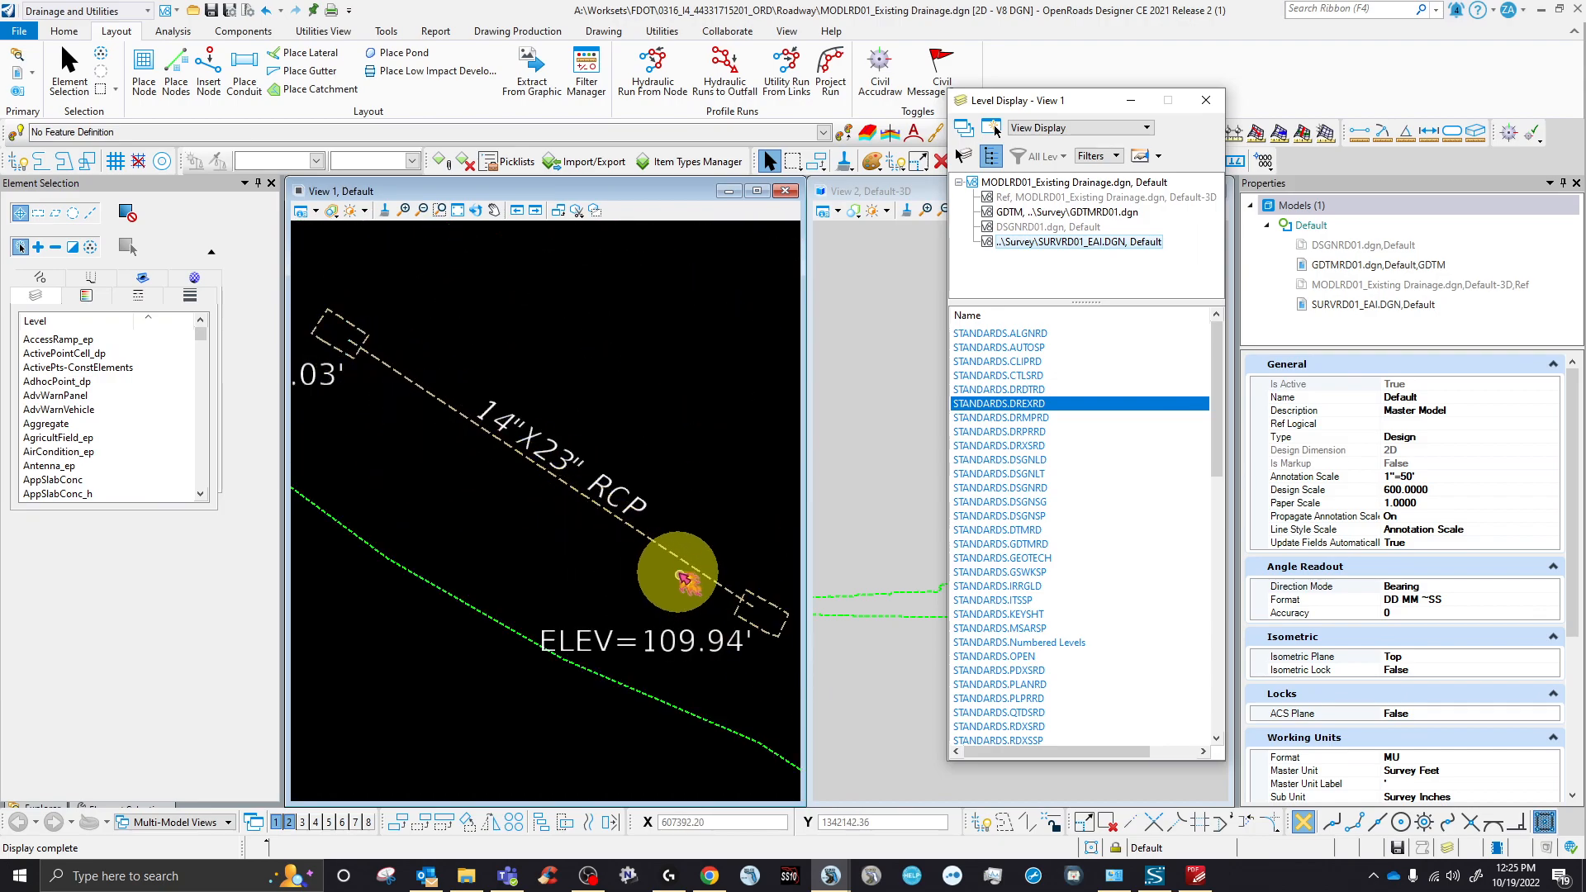
{"action": "scroll", "coordinate": [707, 619], "scroll_direction": "down", "scroll_amount": 3}
{"action": "scroll", "coordinate": [460, 389], "scroll_direction": "down", "scroll_amount": 5}
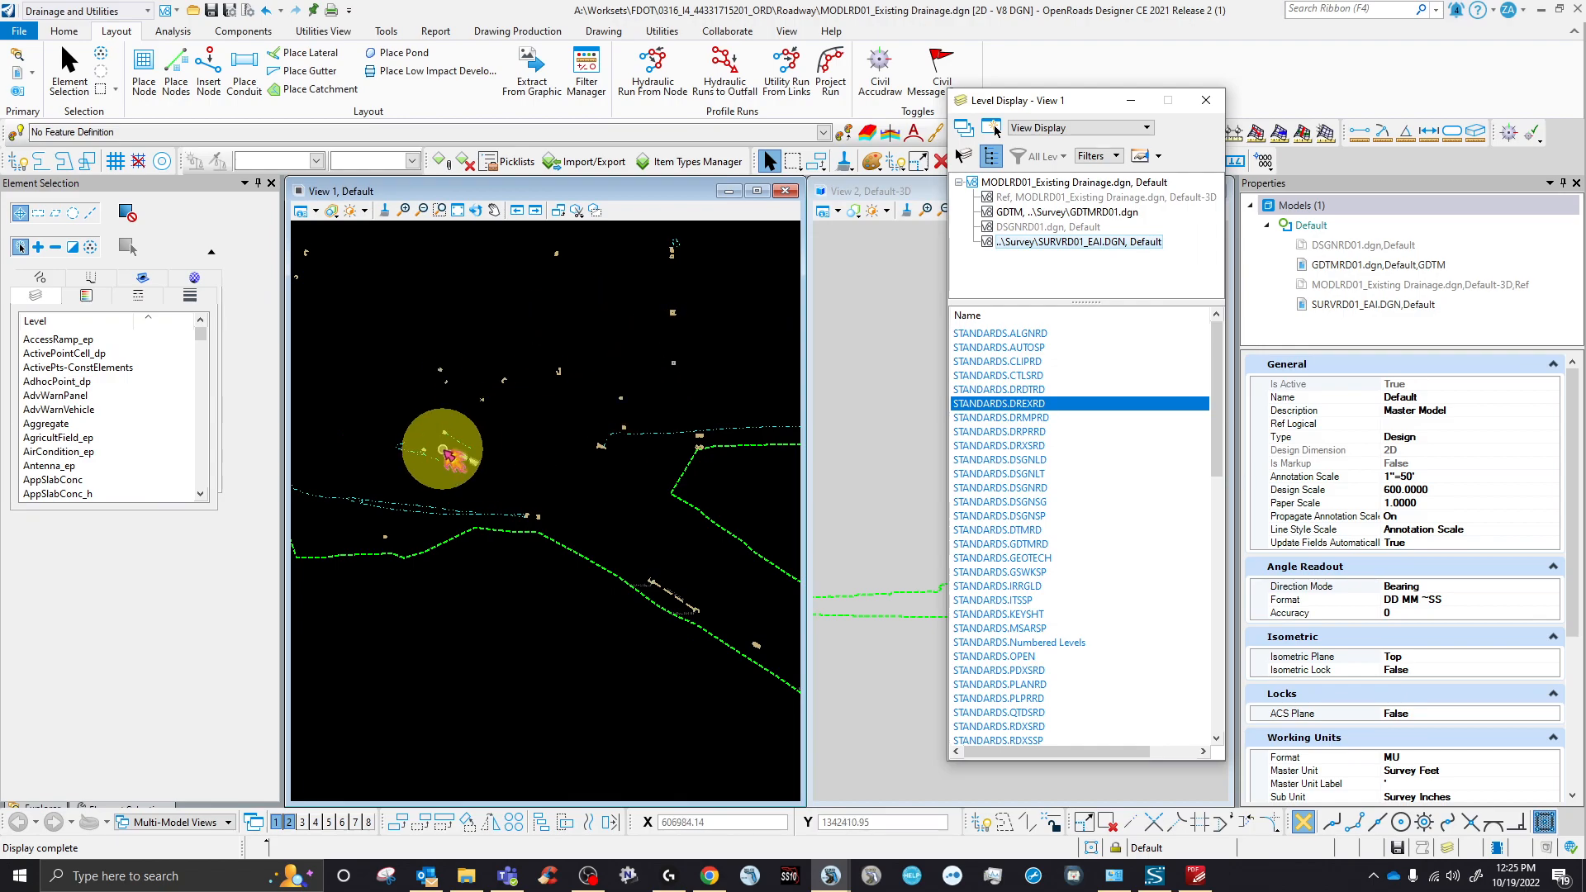
{"action": "scroll", "coordinate": [667, 572], "scroll_direction": "up", "scroll_amount": 3}
{"action": "scroll", "coordinate": [671, 574], "scroll_direction": "up", "scroll_amount": 3}
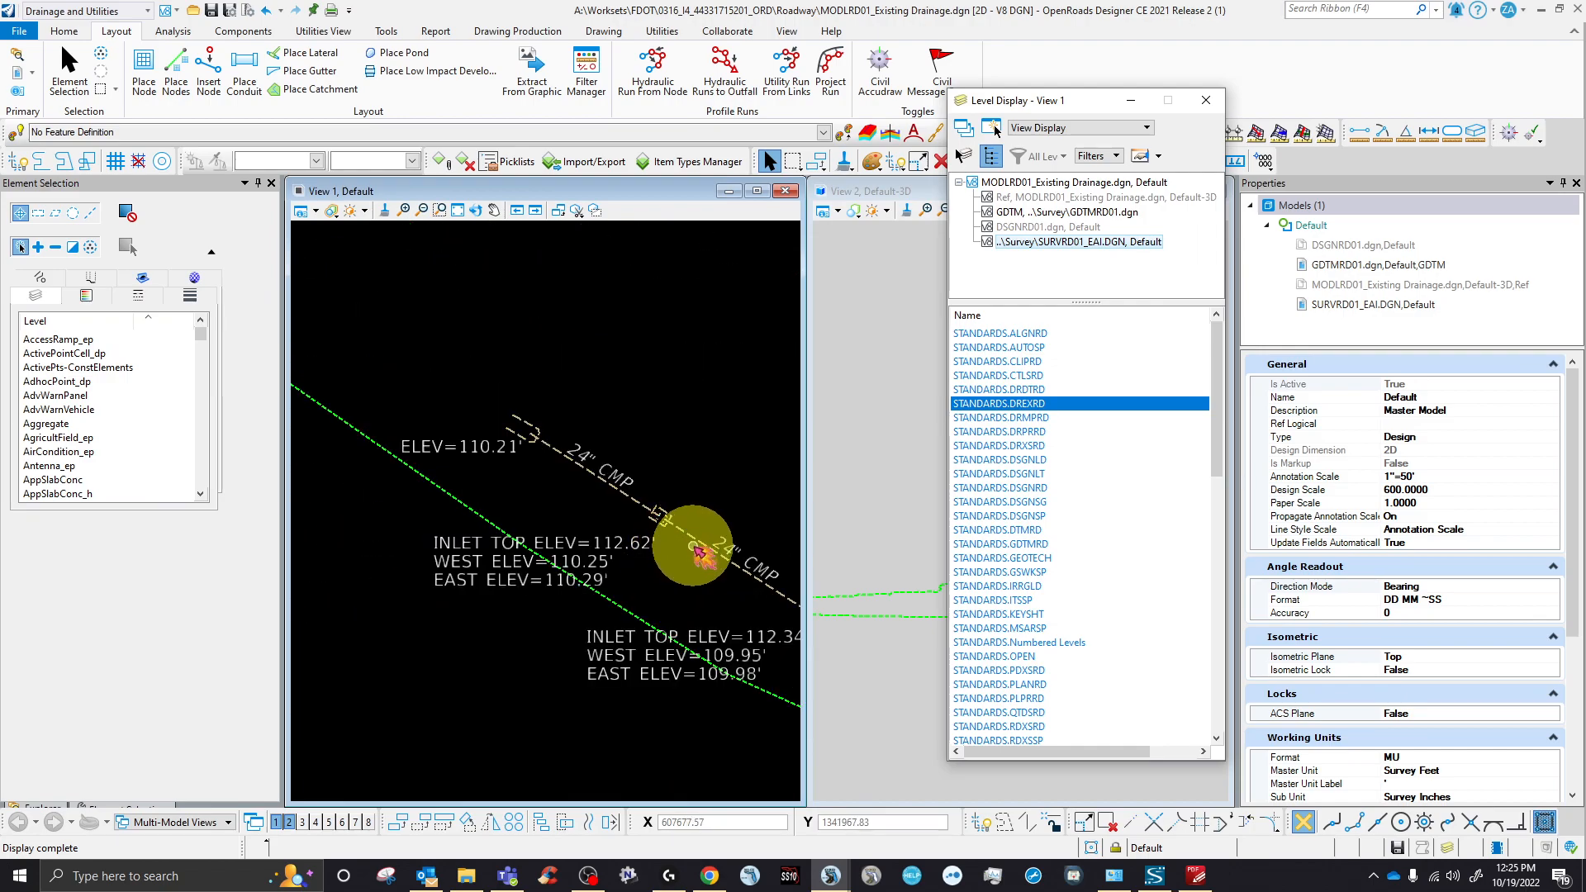
{"action": "scroll", "coordinate": [591, 479], "scroll_direction": "up", "scroll_amount": 1}
{"action": "mouse_move", "coordinate": [637, 464]}
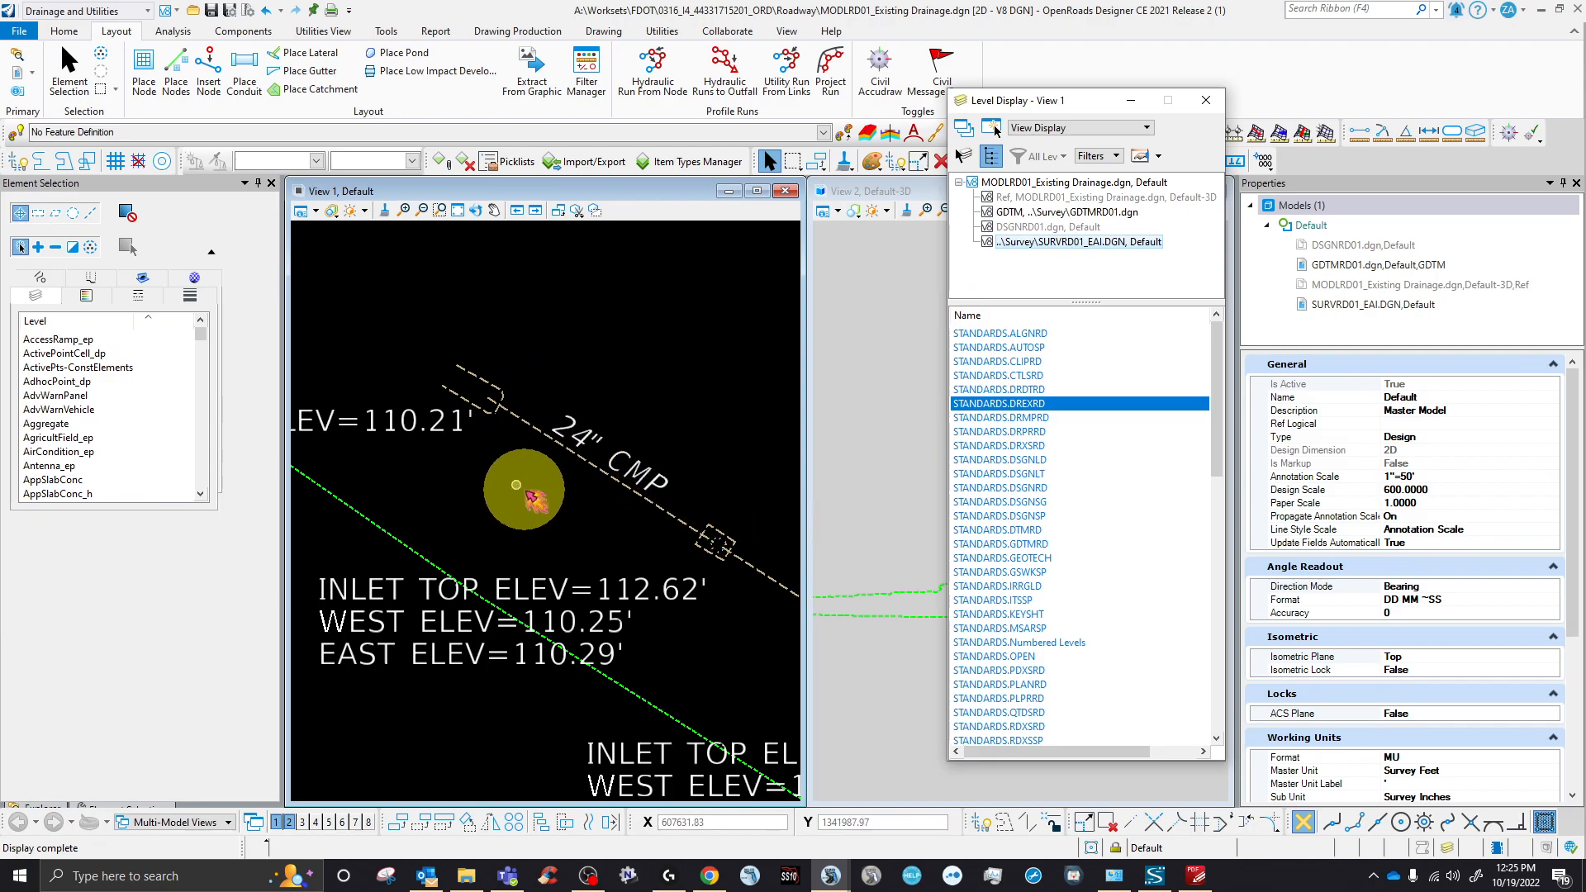
{"action": "scroll", "coordinate": [503, 478], "scroll_direction": "down", "scroll_amount": 5}
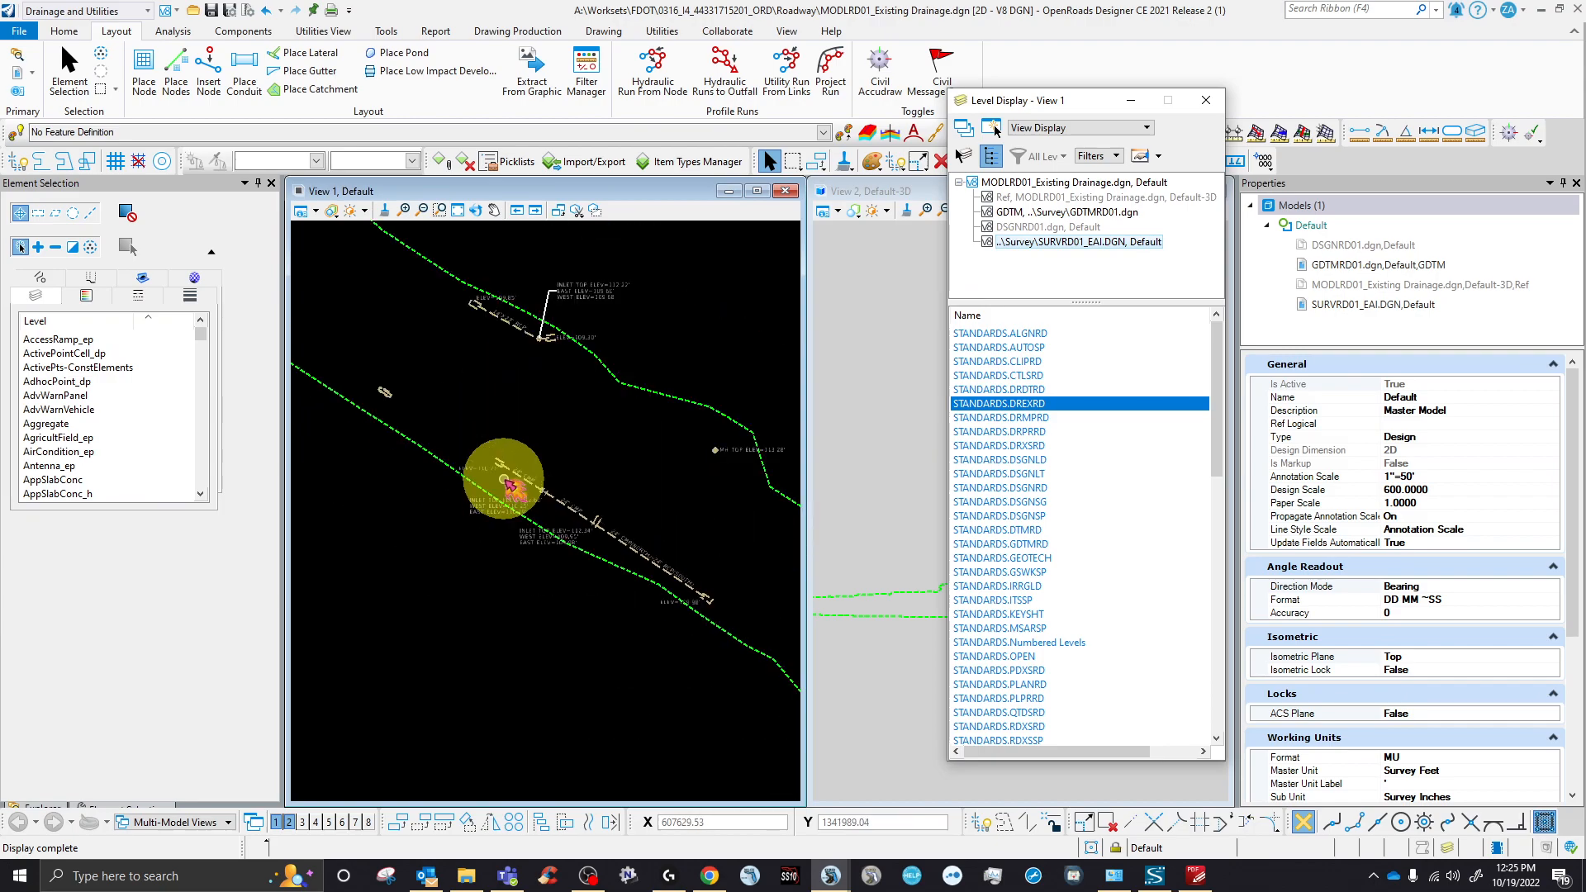
{"action": "key", "text": "ctrl+e"}
{"action": "scroll", "coordinate": [626, 499], "scroll_direction": "down", "scroll_amount": 1}
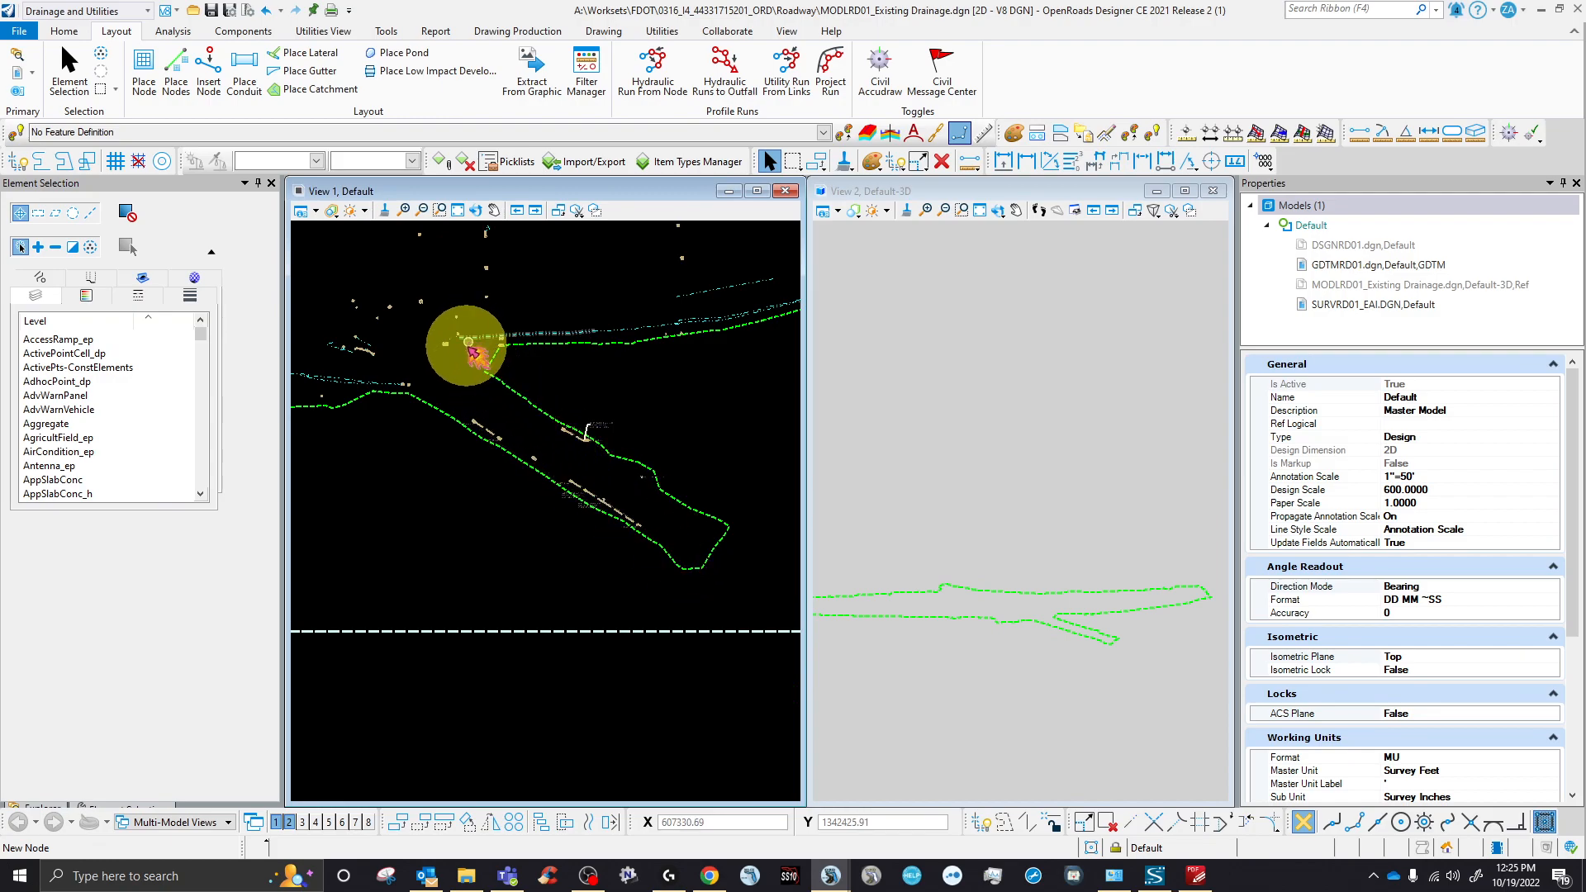
{"action": "scroll", "coordinate": [579, 438], "scroll_direction": "up", "scroll_amount": 3}
{"action": "scroll", "coordinate": [631, 453], "scroll_direction": "down", "scroll_amount": 2}
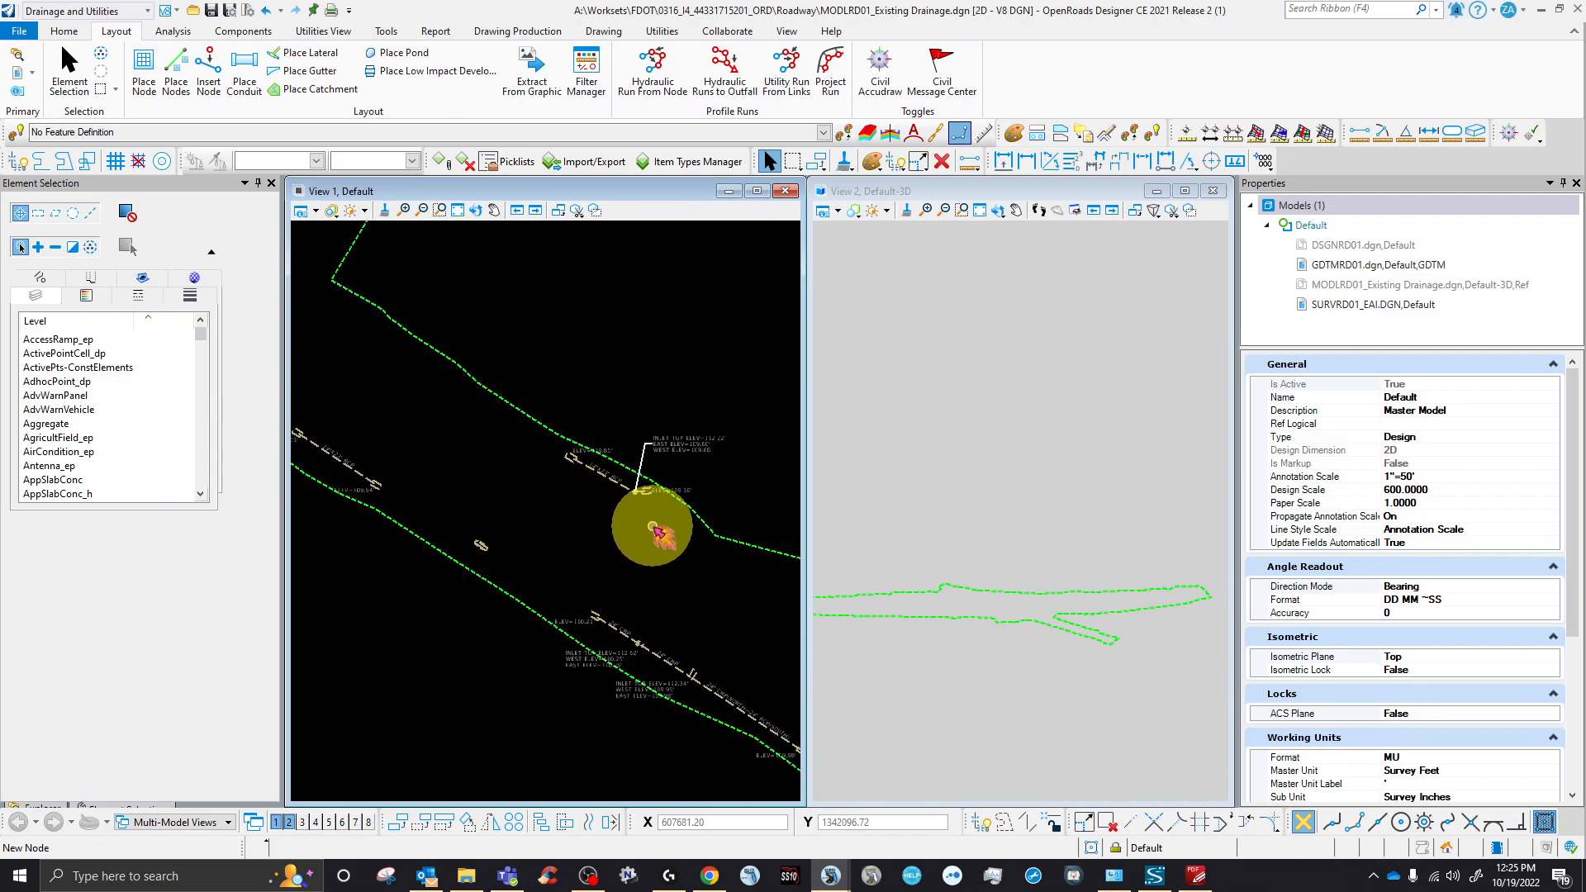
{"action": "scroll", "coordinate": [446, 479], "scroll_direction": "up", "scroll_amount": 5}
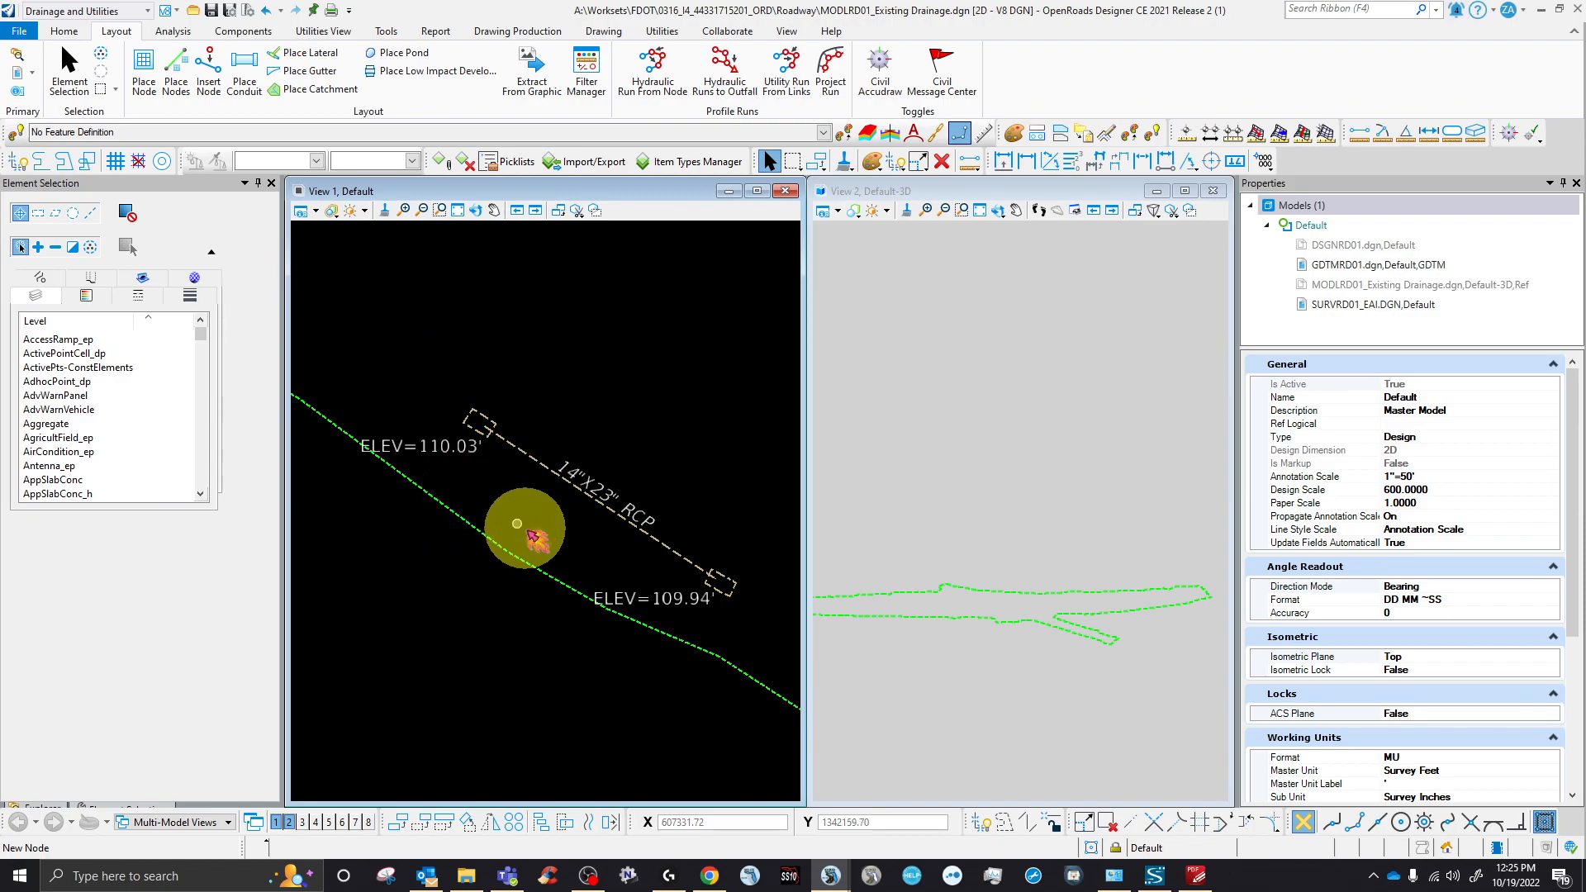
{"action": "scroll", "coordinate": [1016, 622], "scroll_direction": "down", "scroll_amount": 2}
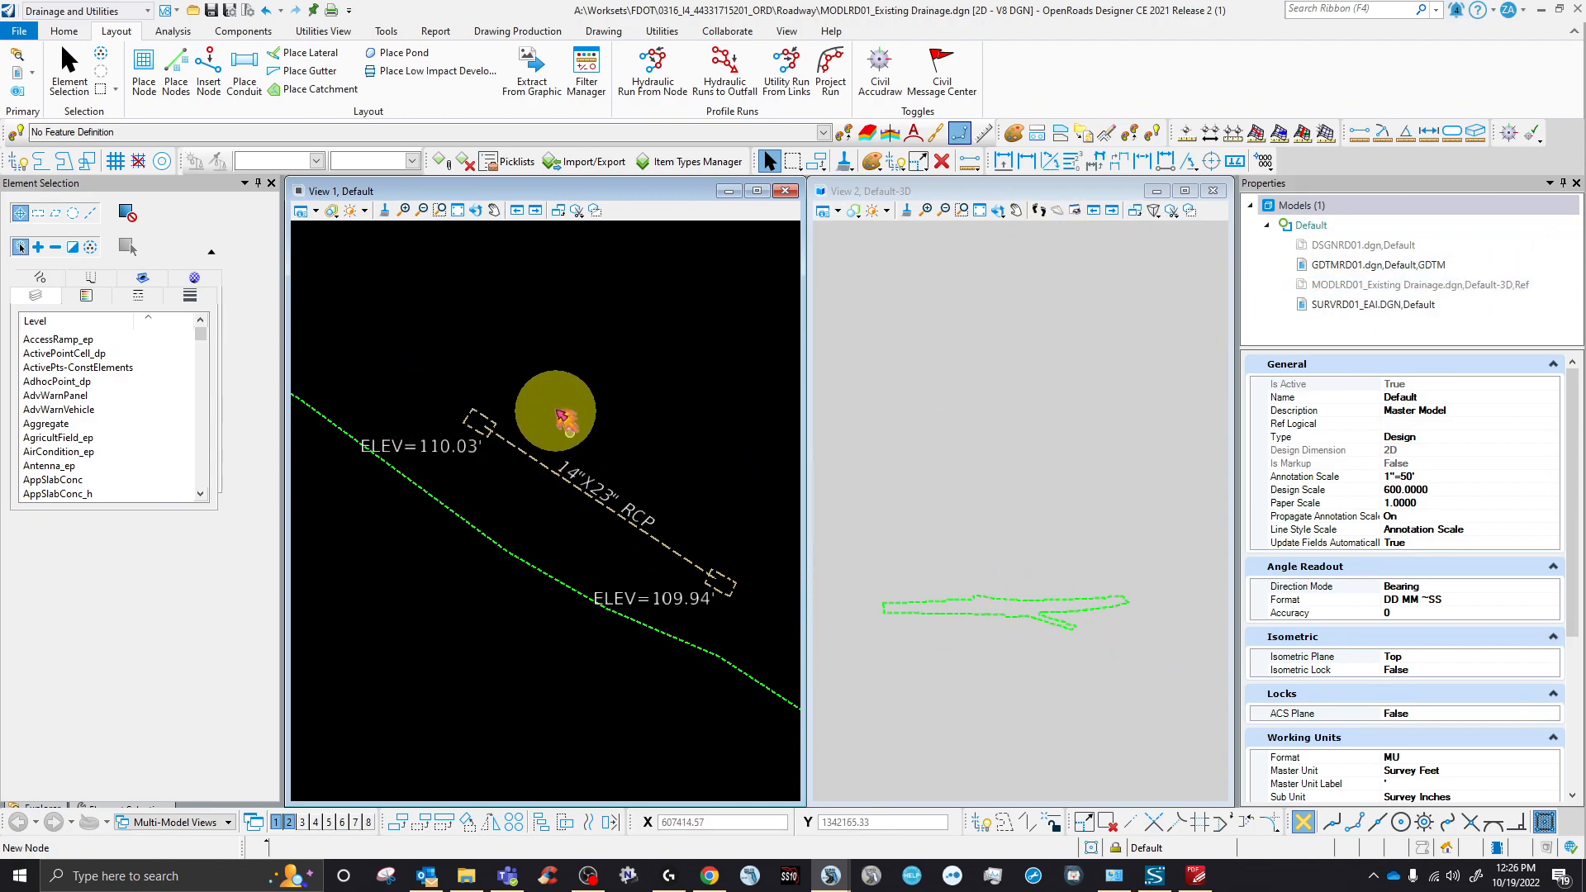
- Move the Level Display window clear of the views and choose the Drainage and Utilities workflow
{"action": "key", "text": "ctrl+e"}
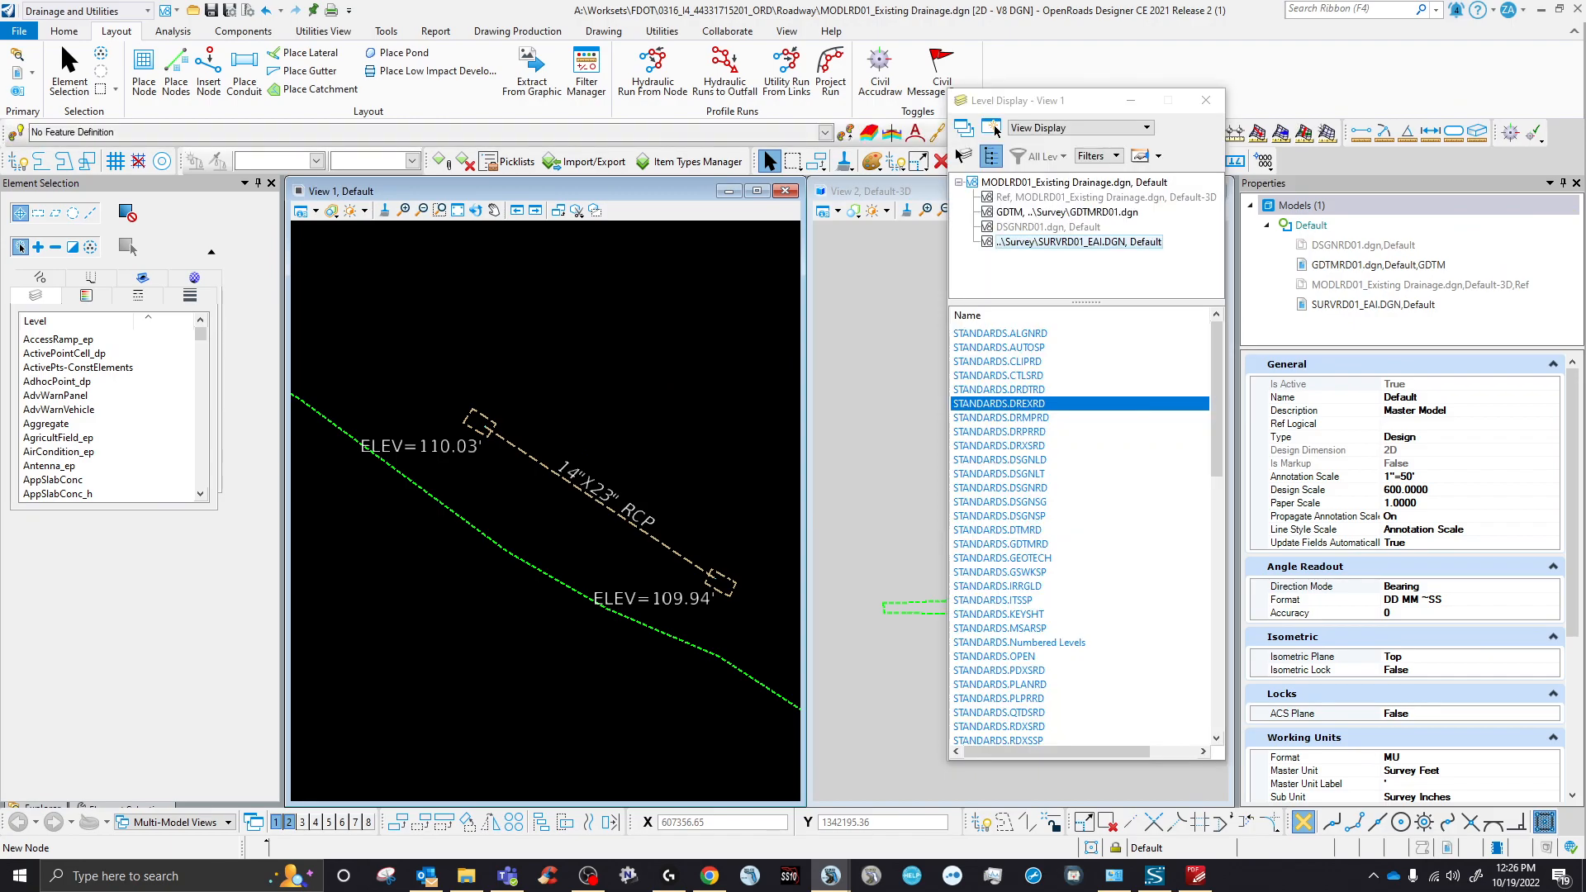
{"action": "left_click_drag", "start_coordinate": [983, 100], "coordinate": [1579, 454]}
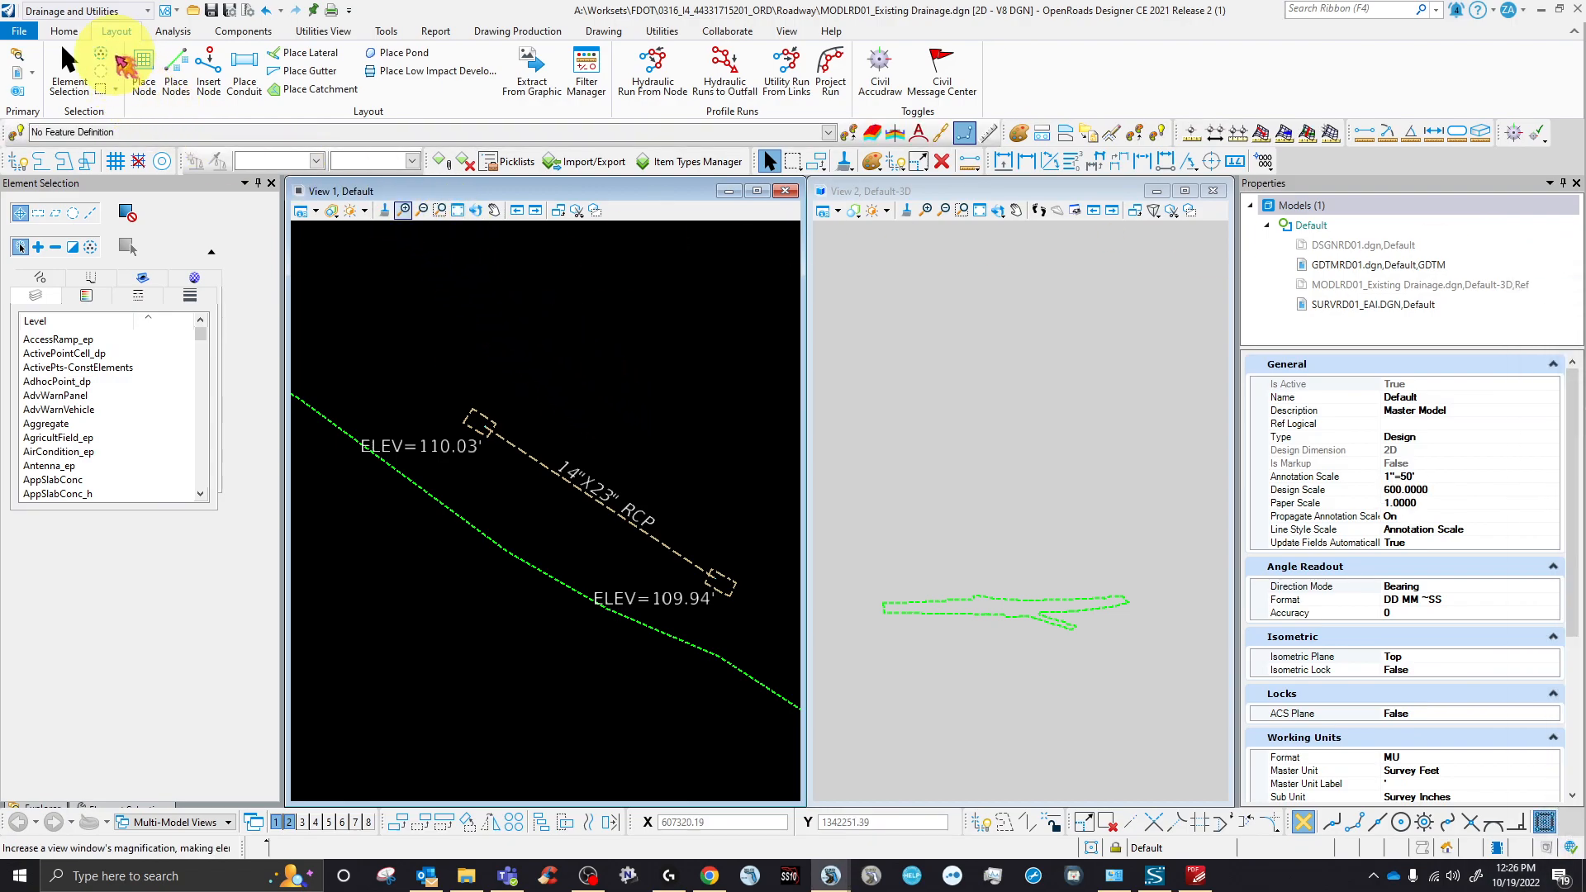
{"action": "left_click", "coordinate": [83, 11]}
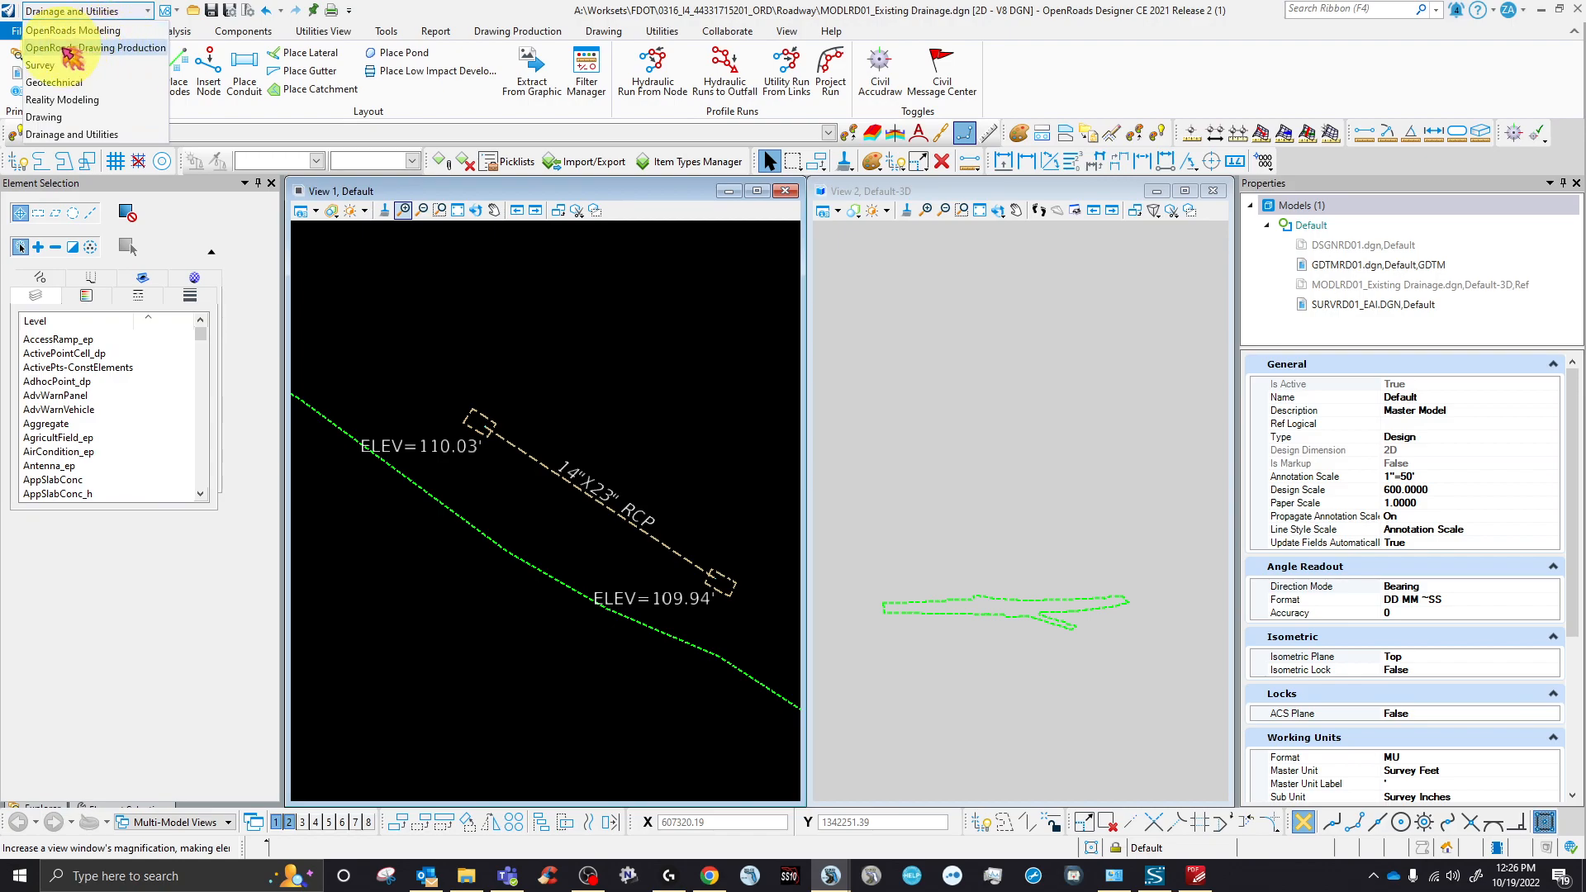
{"action": "left_click", "coordinate": [115, 138]}
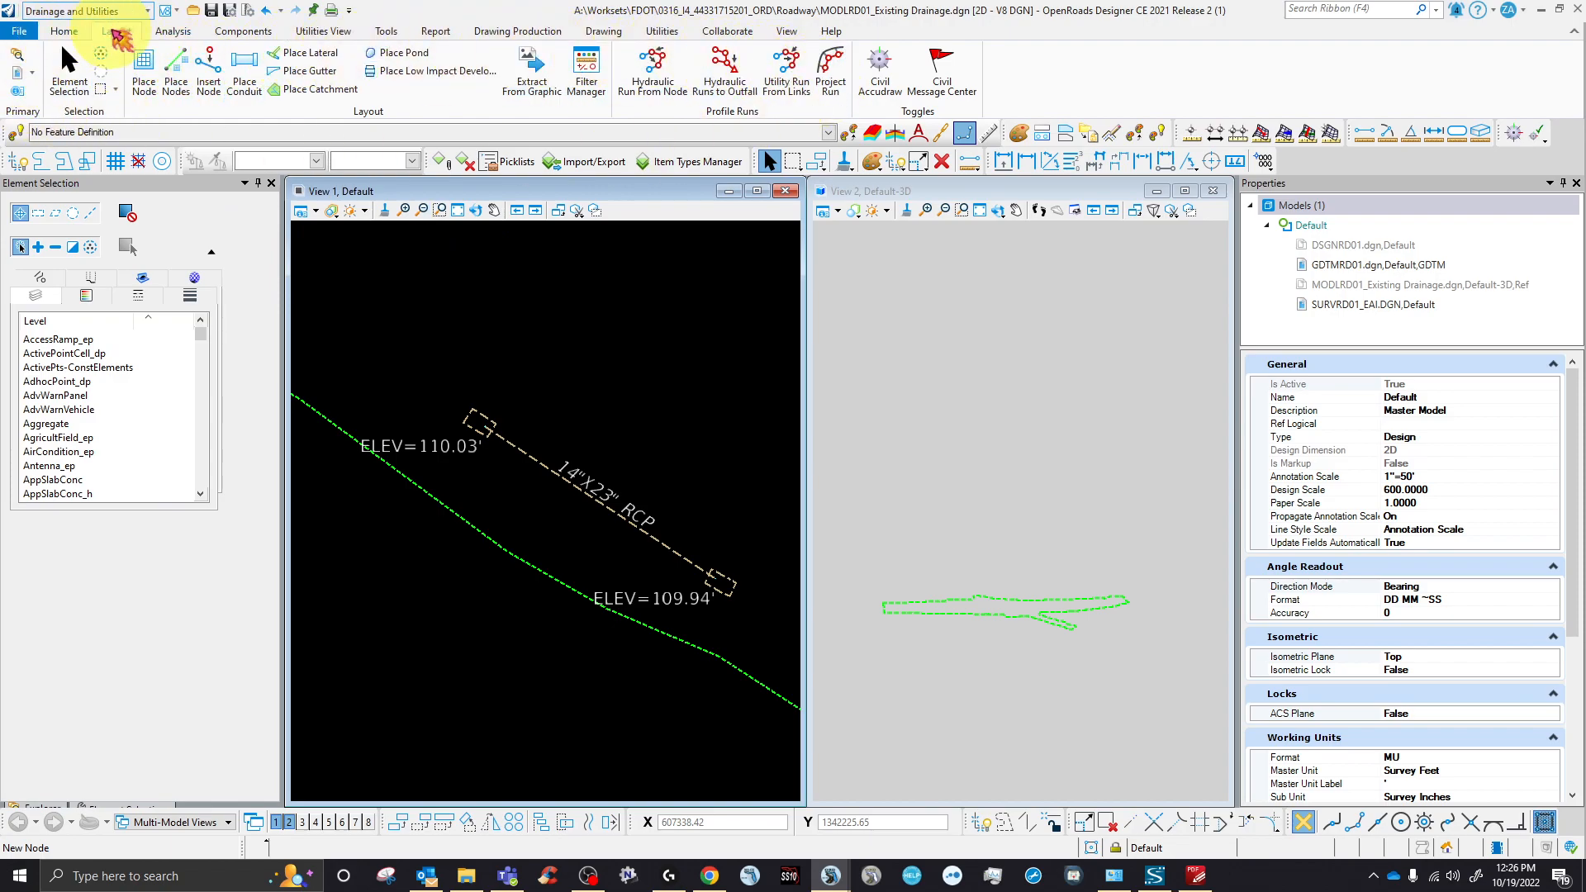
{"action": "left_click", "coordinate": [542, 76]}
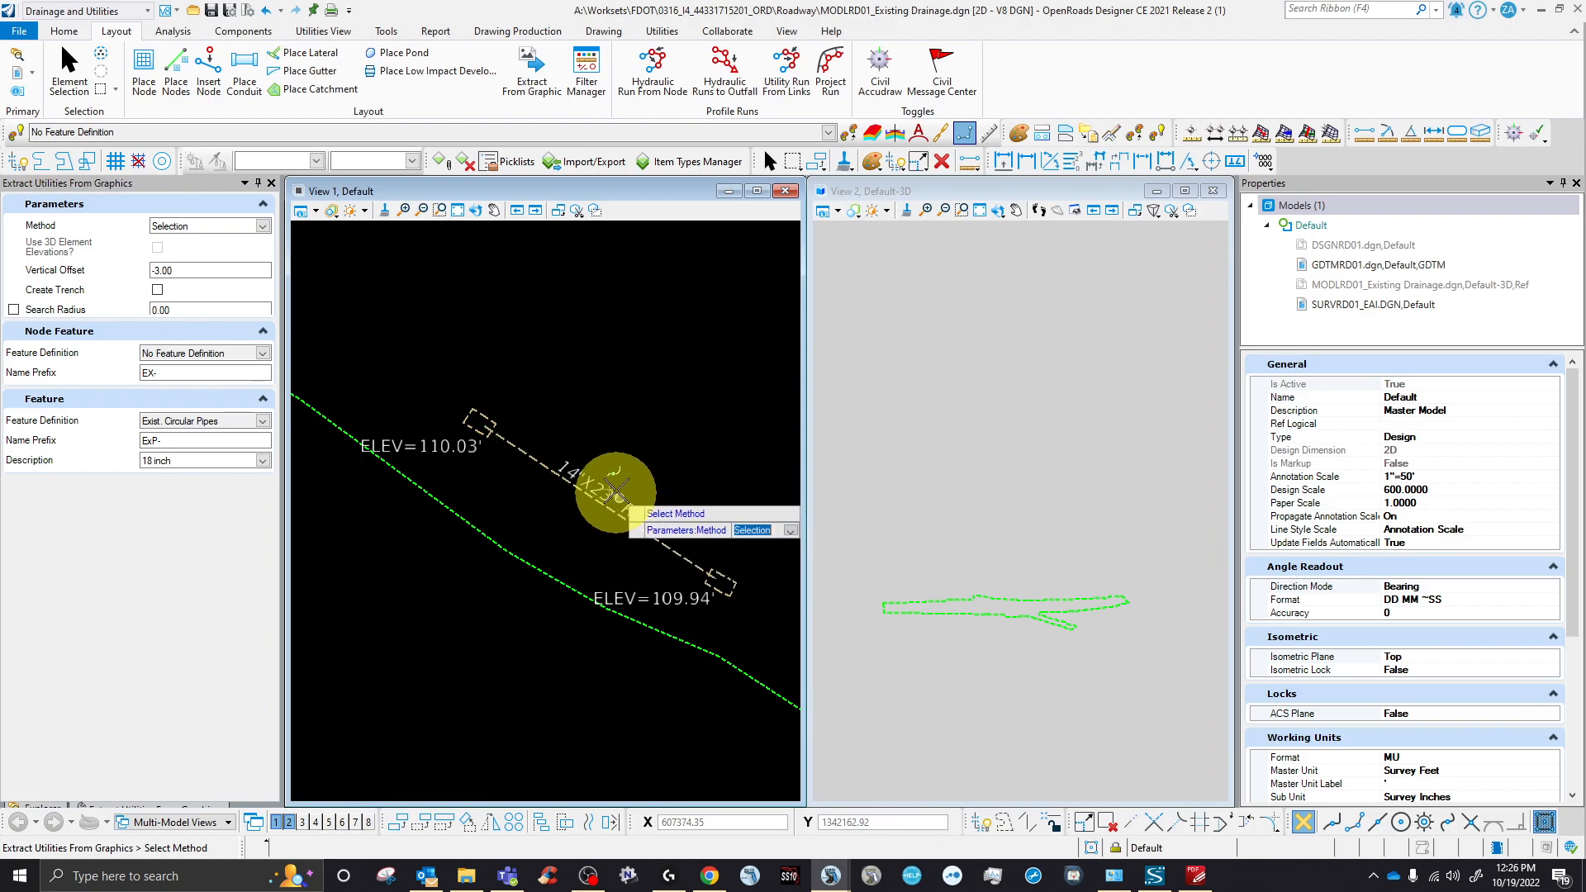
{"action": "left_click", "coordinate": [531, 459]}
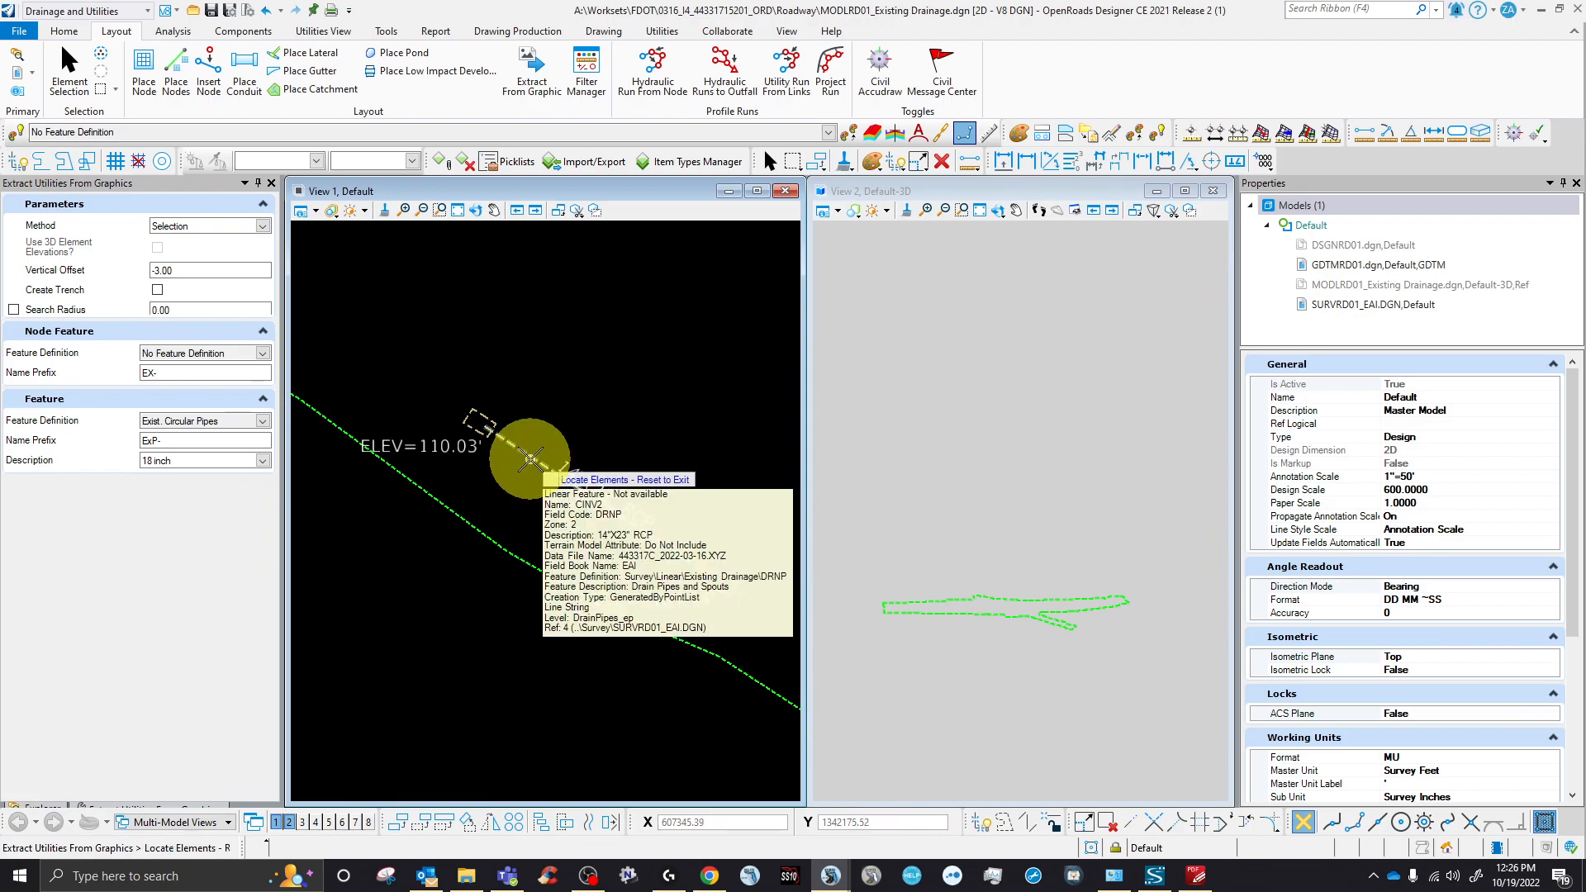
{"action": "right_click", "coordinate": [513, 510]}
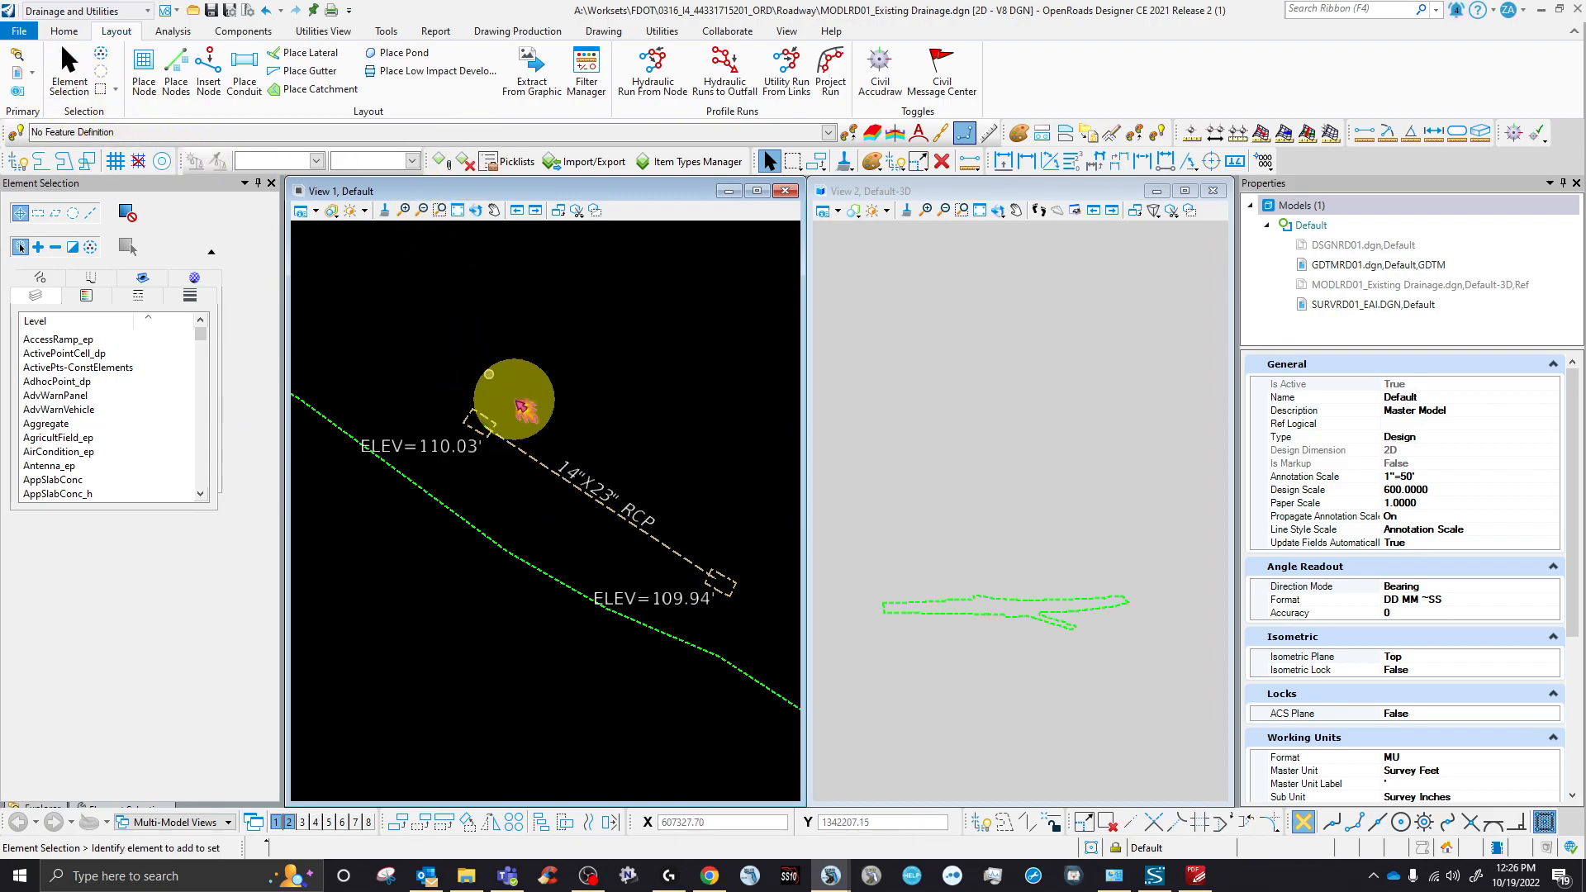
- Select the 14"X23" RCP pipes on both sides of the diagonal road
{"action": "left_click", "coordinate": [525, 453]}
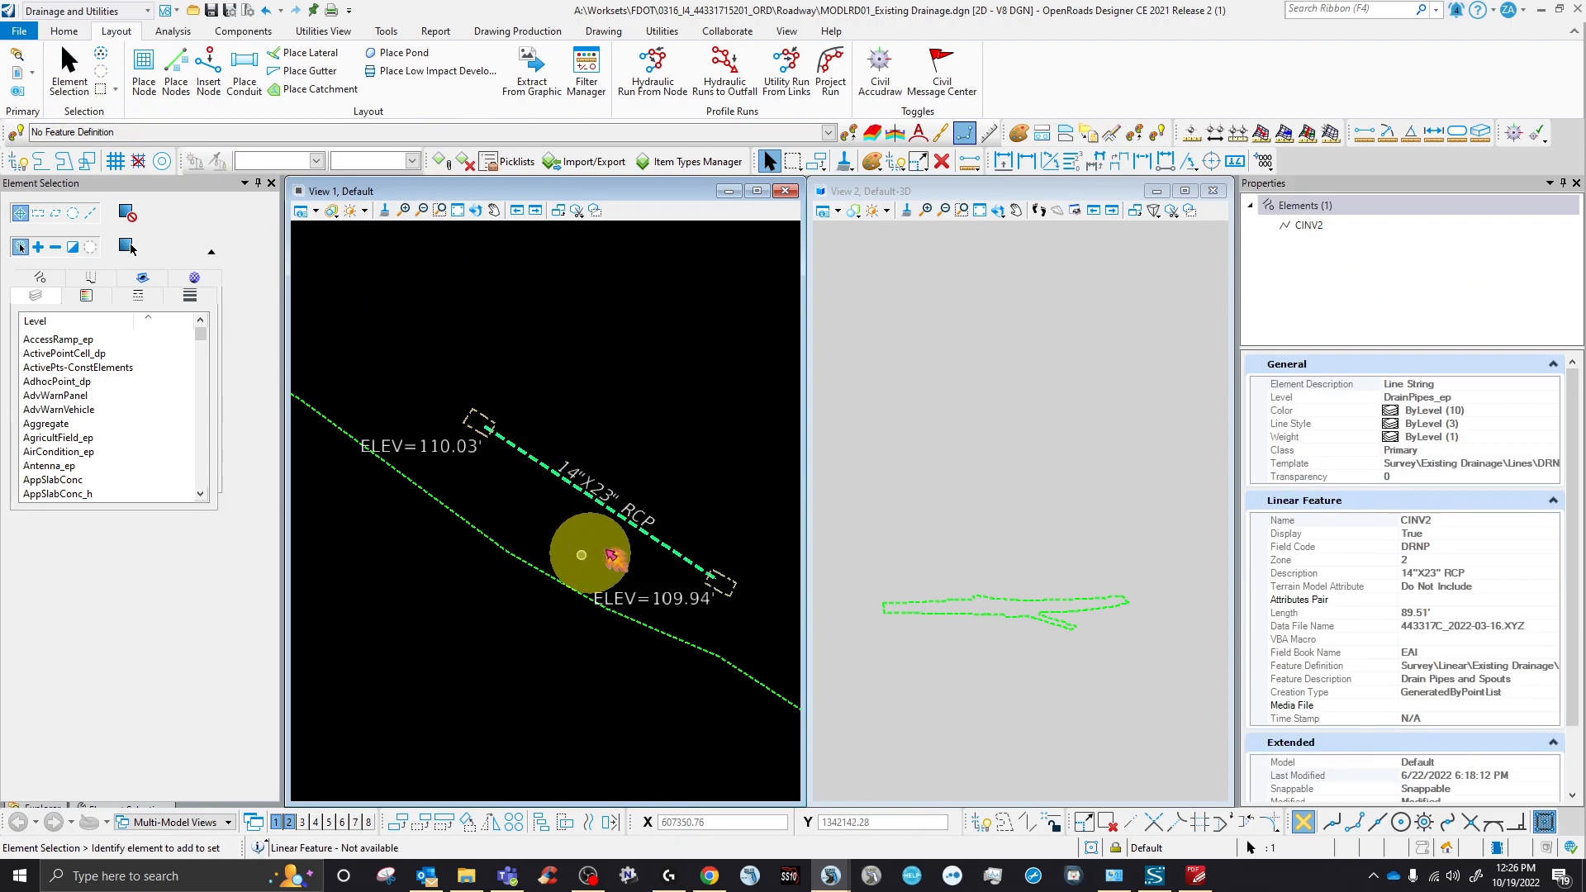
{"action": "scroll", "coordinate": [598, 562], "scroll_direction": "down", "scroll_amount": 5}
{"action": "scroll", "coordinate": [620, 544], "scroll_direction": "up", "scroll_amount": 5}
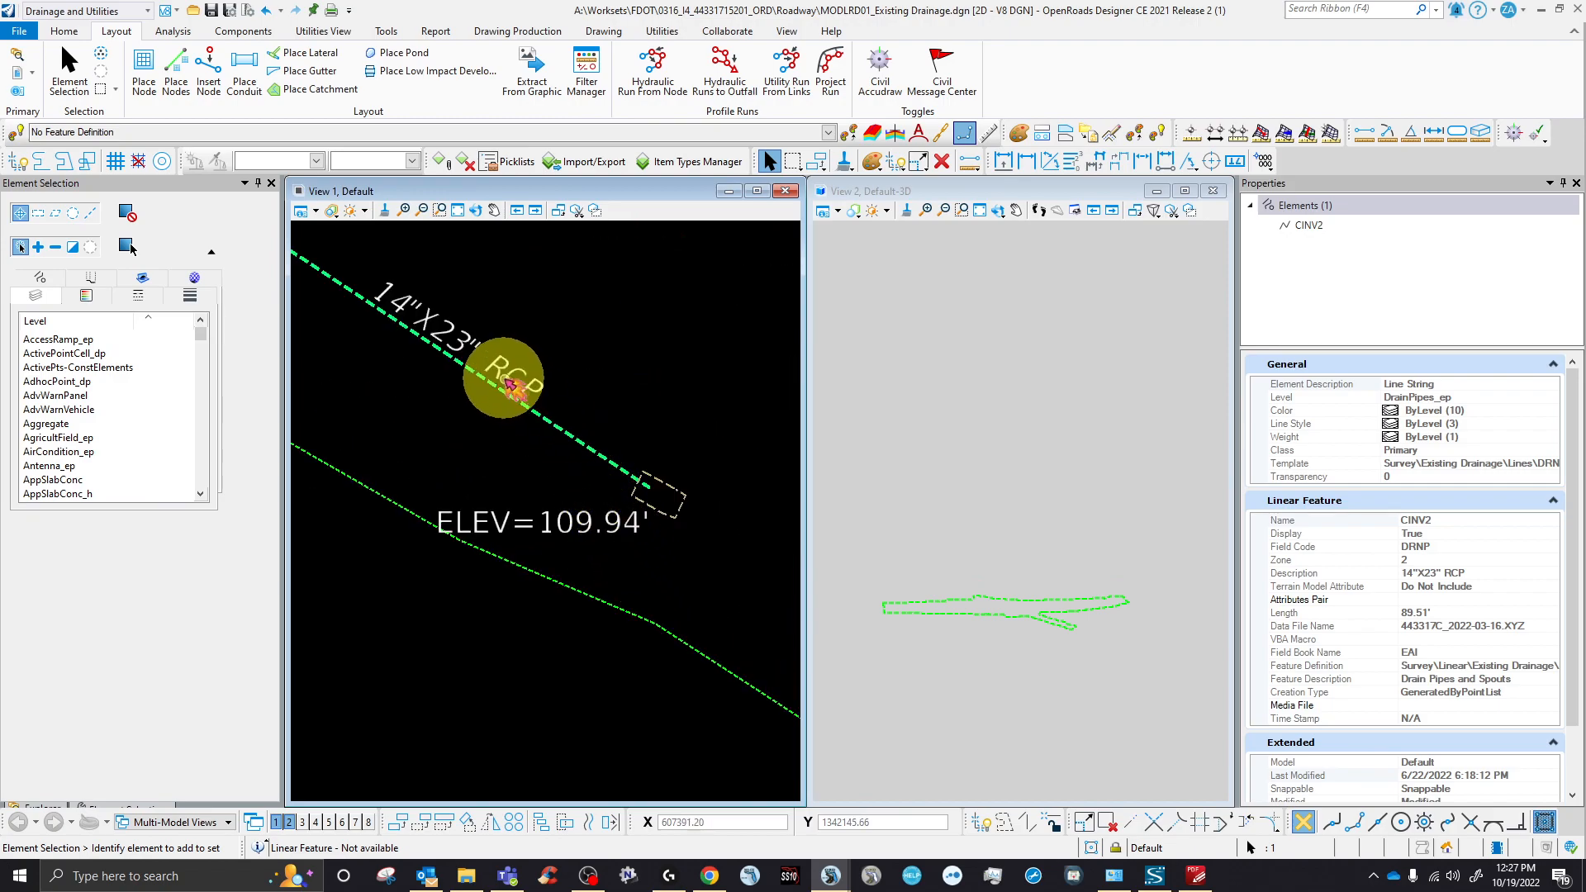
{"action": "scroll", "coordinate": [449, 412], "scroll_direction": "down", "scroll_amount": 5}
{"action": "scroll", "coordinate": [744, 413], "scroll_direction": "up", "scroll_amount": 5}
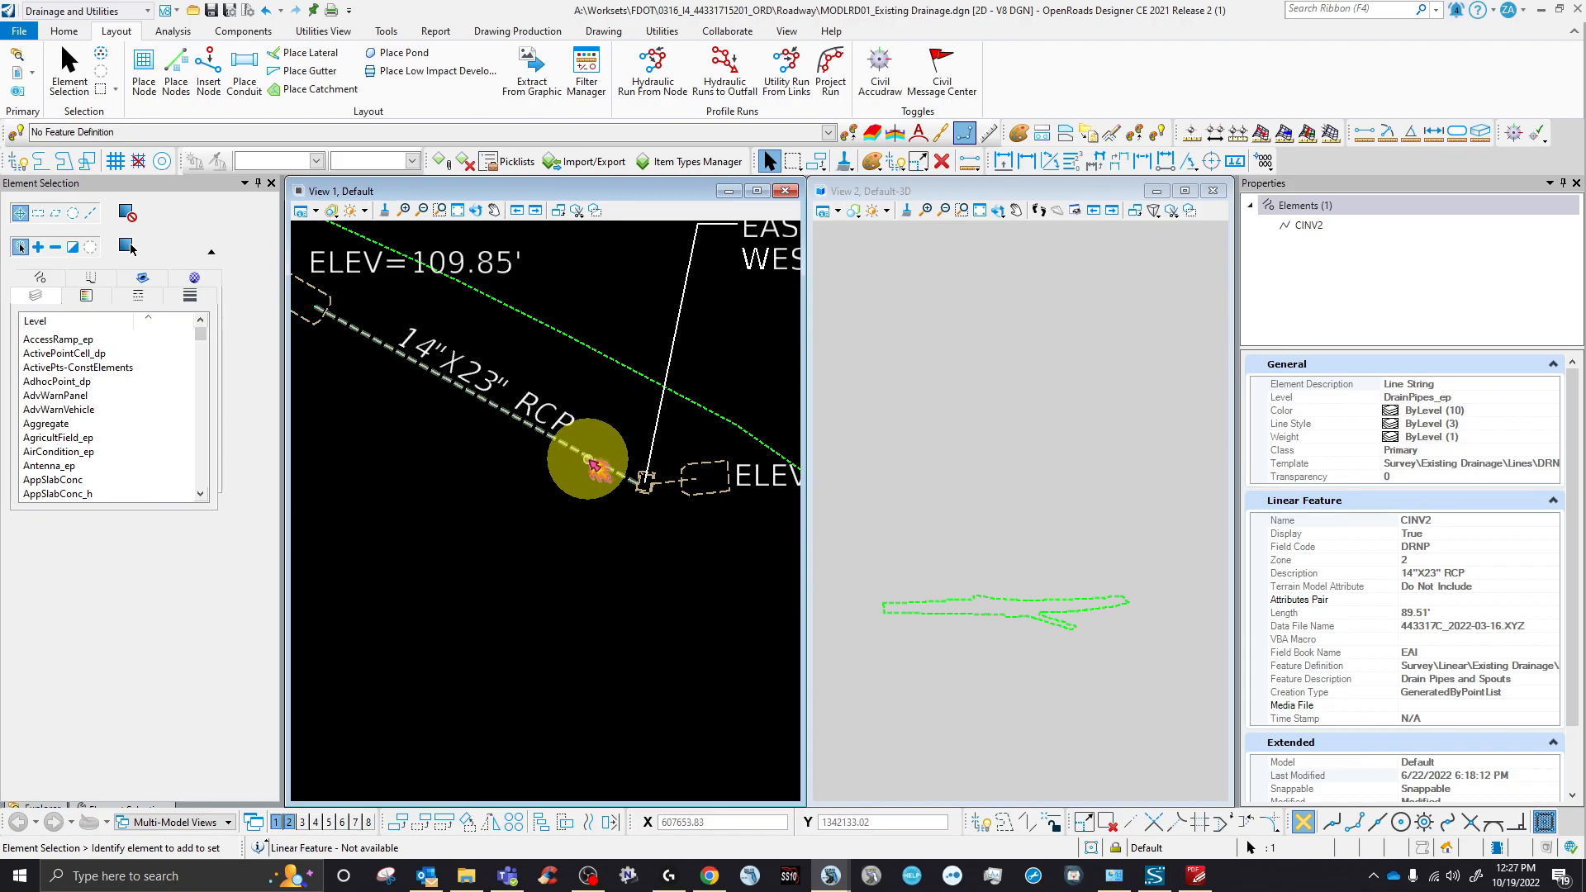
{"action": "left_click", "coordinate": [588, 461]}
{"action": "scroll", "coordinate": [629, 543], "scroll_direction": "down", "scroll_amount": 3}
{"action": "scroll", "coordinate": [630, 543], "scroll_direction": "up", "scroll_amount": 3}
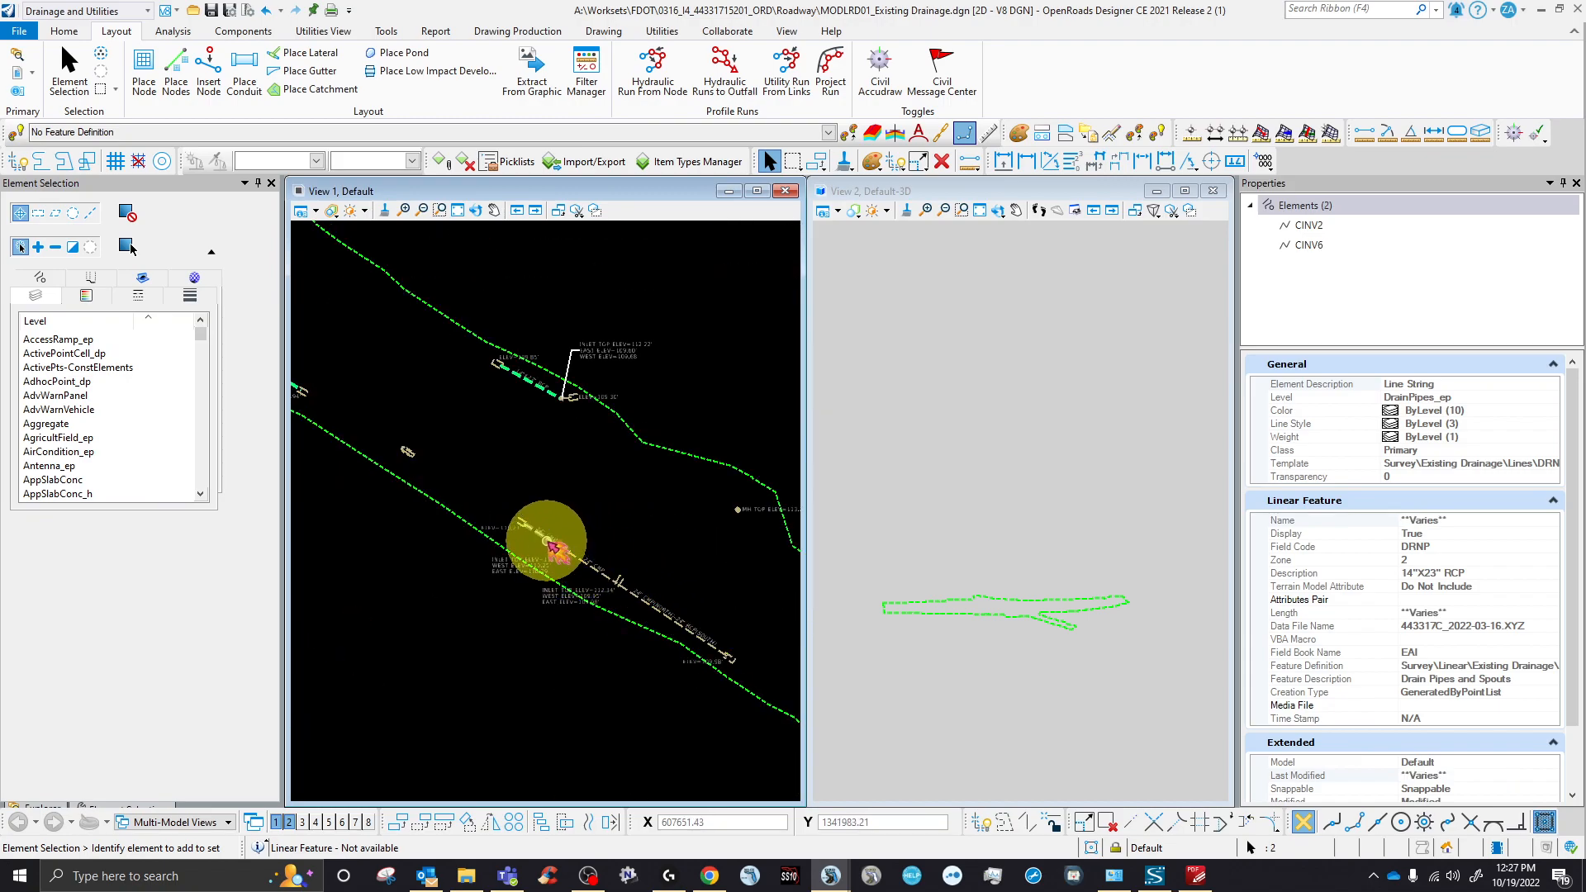
- Select the three connected 24" CMP pipes along the southwest side of the diagonal road
{"action": "left_click", "coordinate": [549, 545]}
{"action": "scroll", "coordinate": [523, 562], "scroll_direction": "up", "scroll_amount": 3}
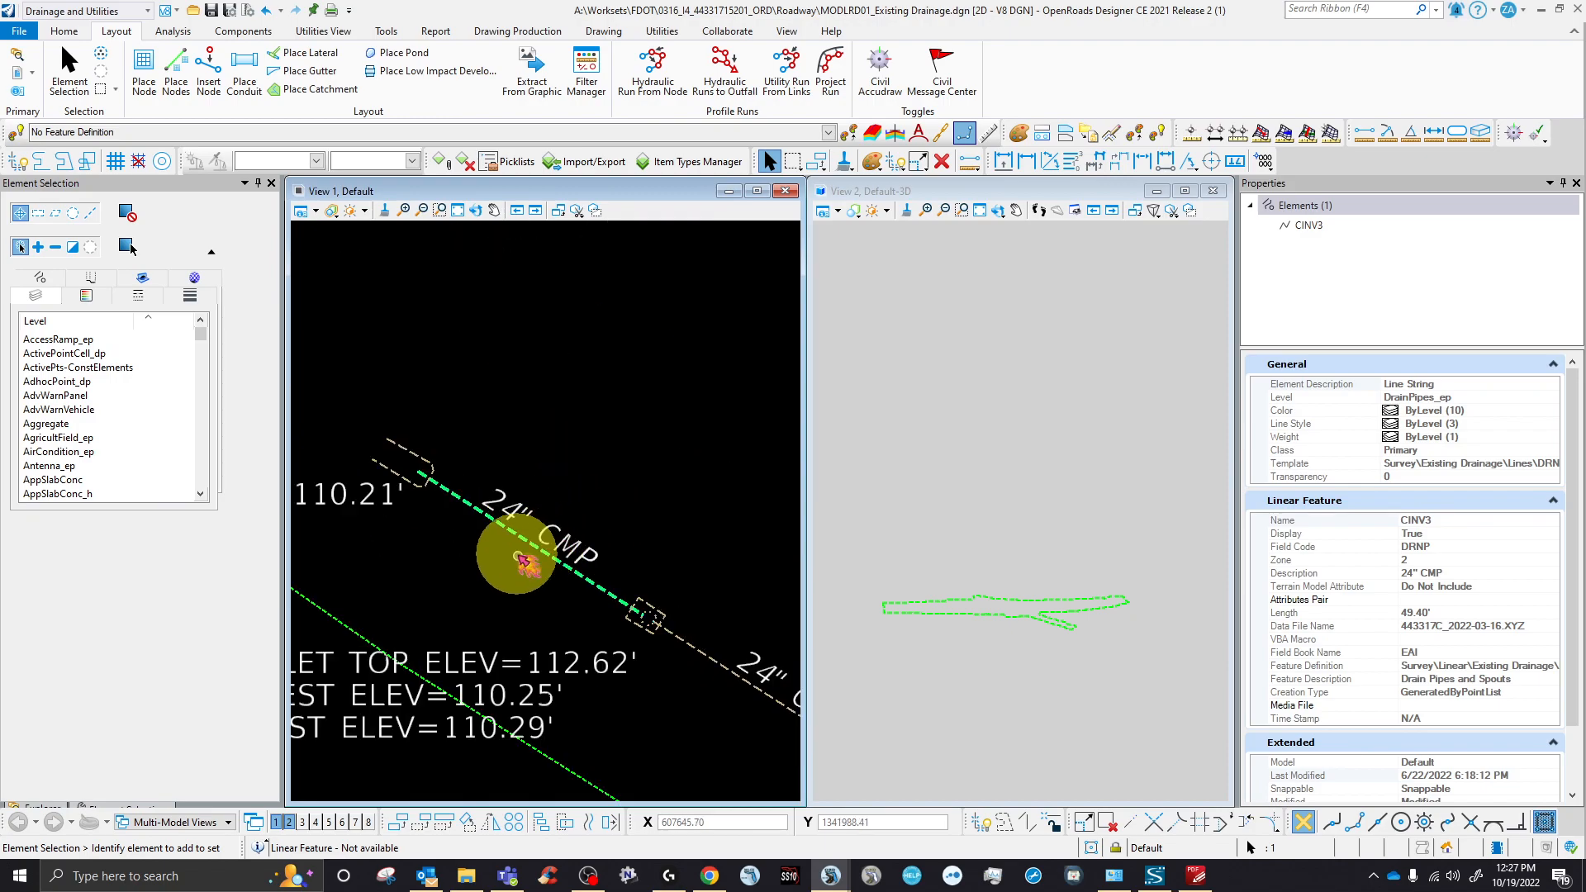
{"action": "left_click", "coordinate": [711, 658], "text": "ctrl"}
{"action": "scroll", "coordinate": [488, 456], "scroll_direction": "down", "scroll_amount": 3}
{"action": "scroll", "coordinate": [640, 597], "scroll_direction": "up", "scroll_amount": 3}
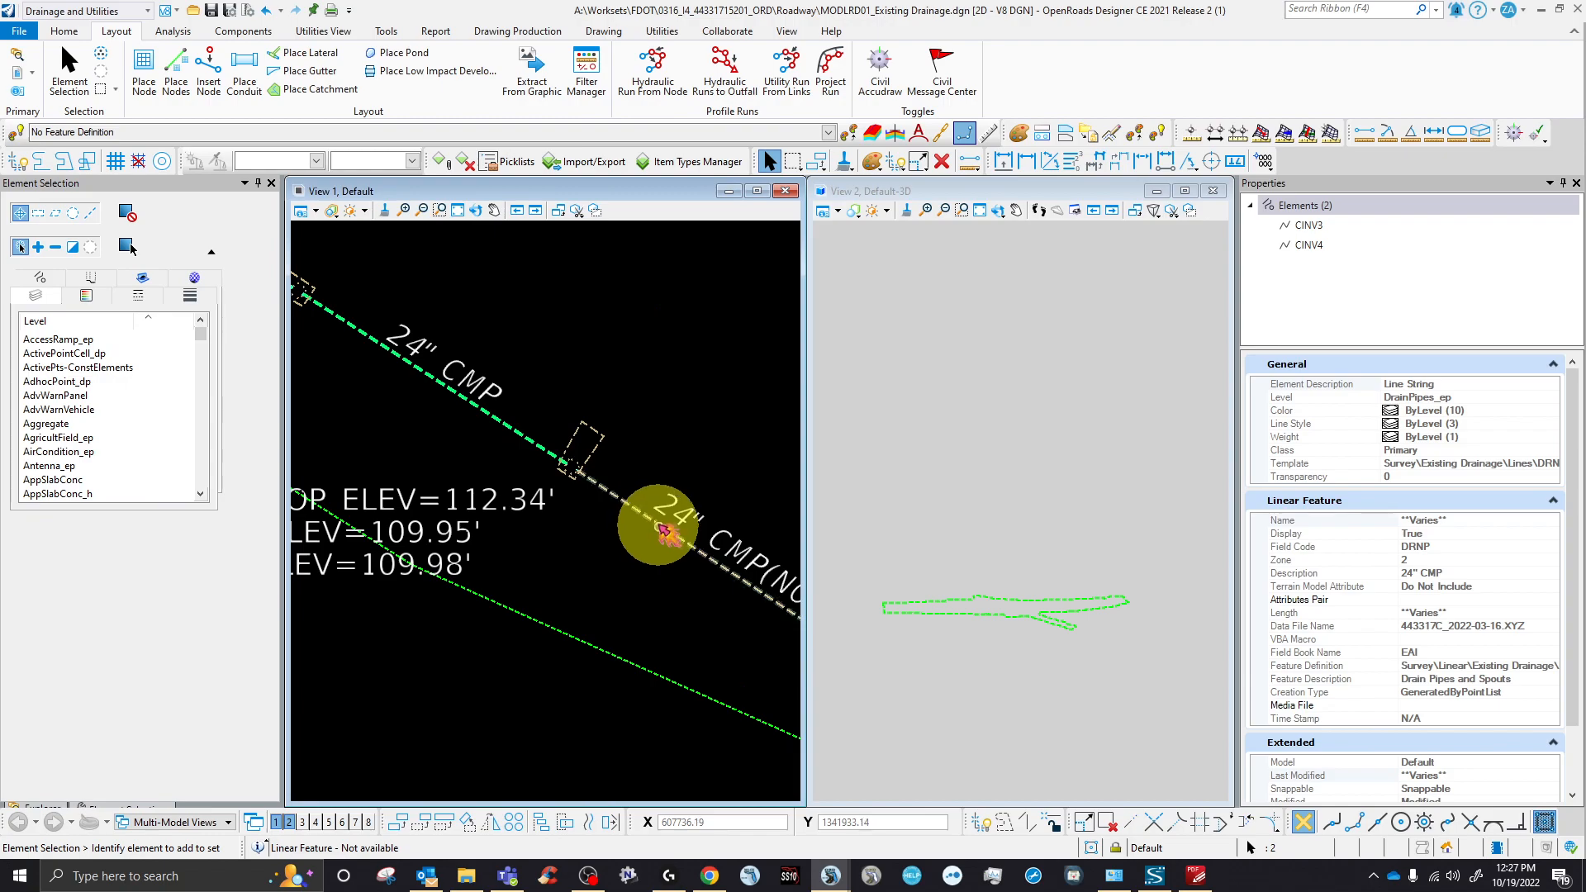
{"action": "scroll", "coordinate": [478, 375], "scroll_direction": "down", "scroll_amount": 3}
{"action": "scroll", "coordinate": [743, 557], "scroll_direction": "down", "scroll_amount": 3}
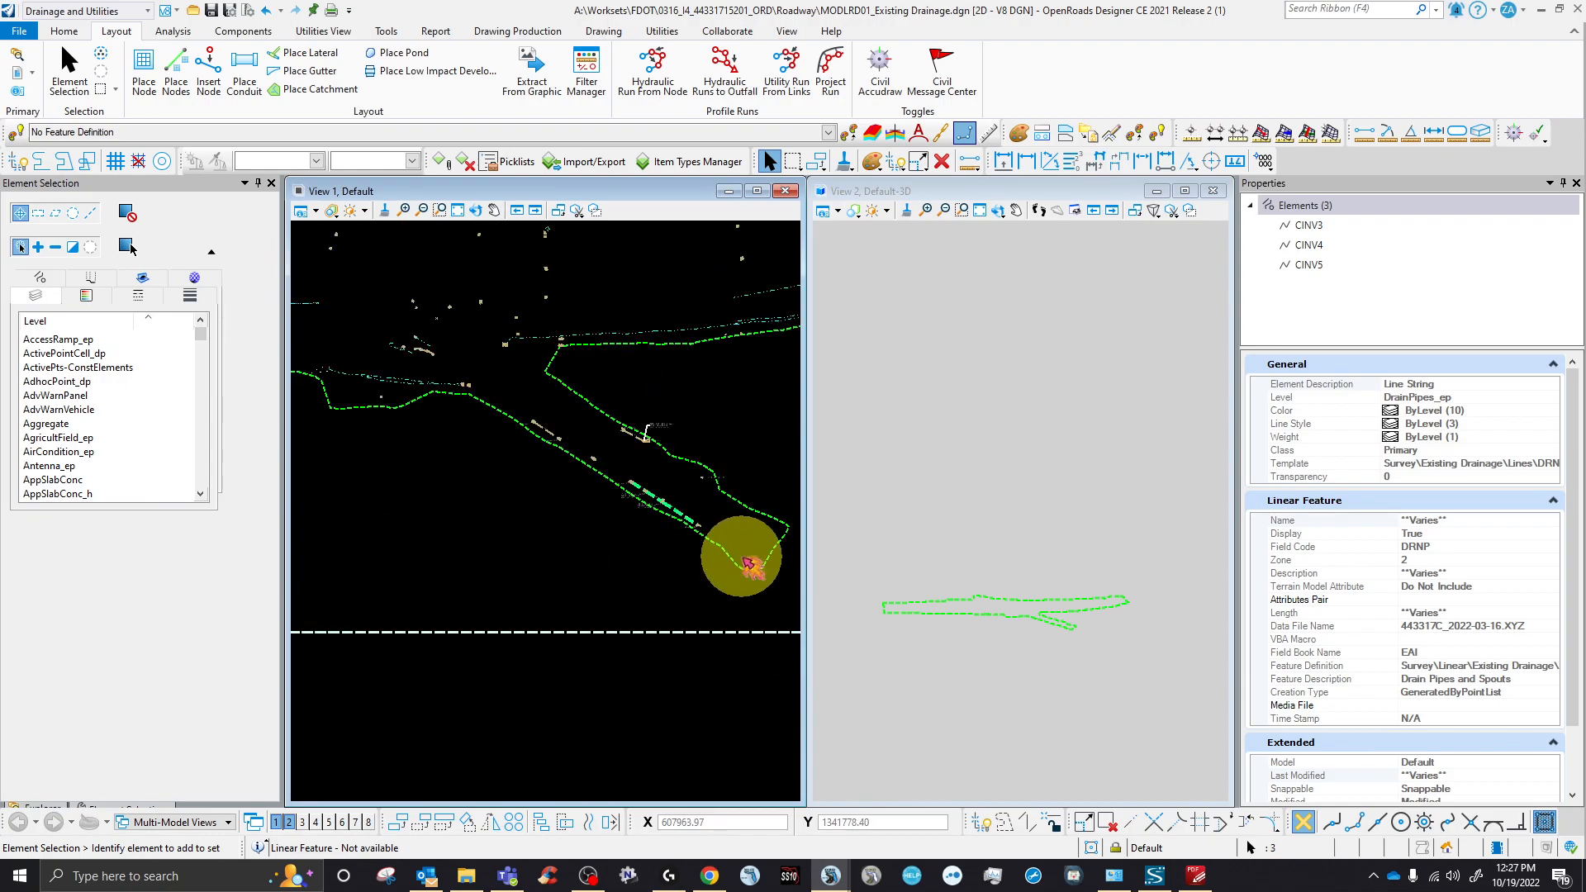
- Add the two 14"X23" RCP pipes, one on each side of the diagonal road, to the selection
{"action": "scroll", "coordinate": [650, 429], "scroll_direction": "up", "scroll_amount": 3}
{"action": "left_click", "coordinate": [601, 439], "text": "ctrl"}
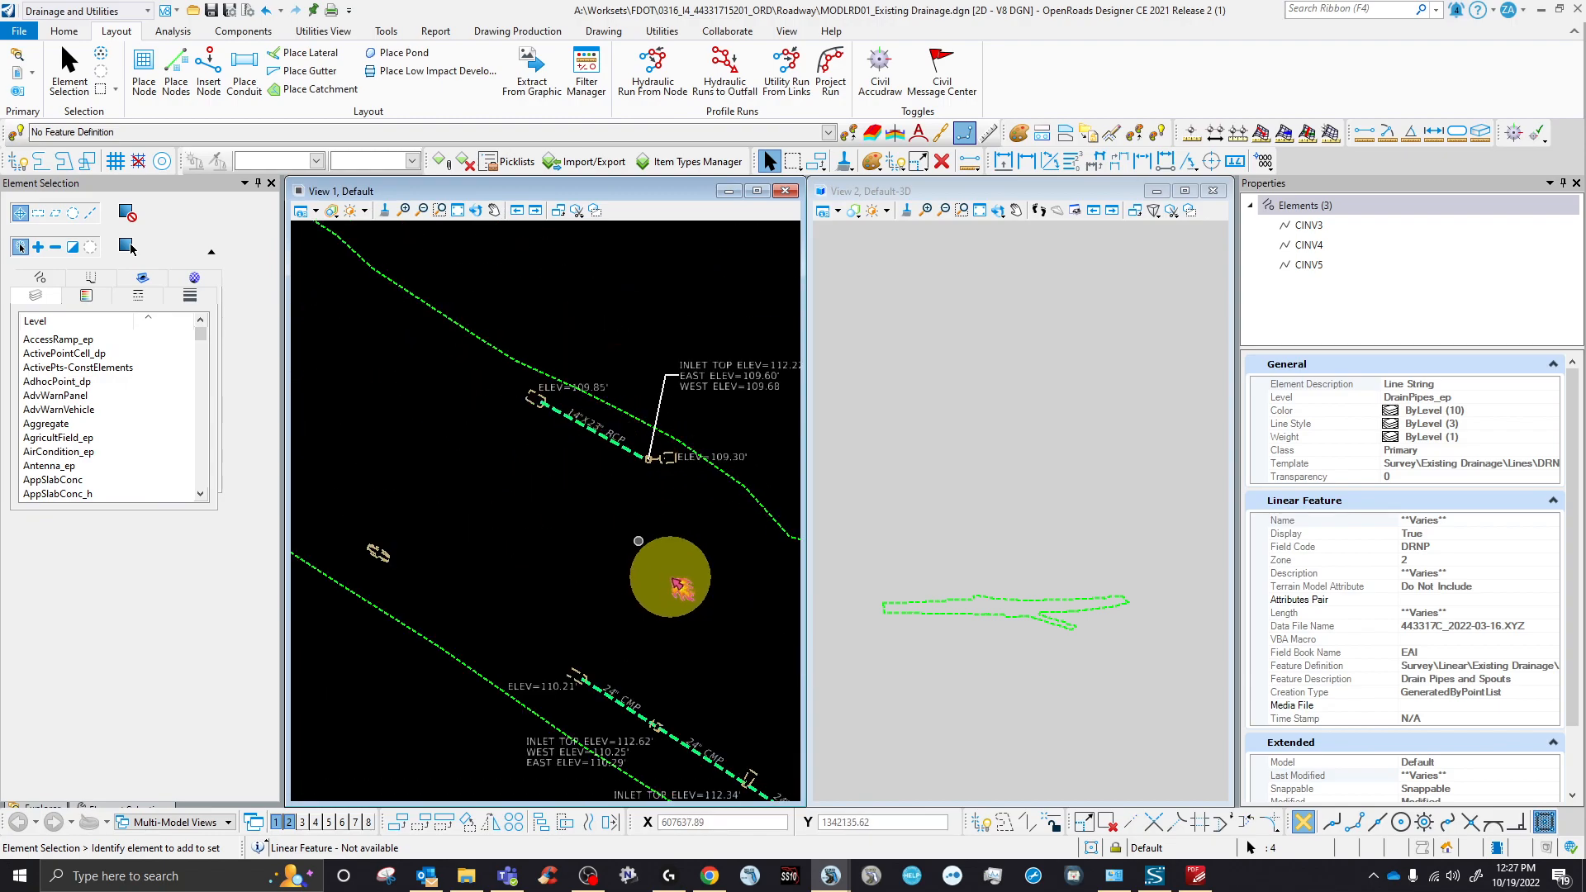
{"action": "scroll", "coordinate": [687, 579], "scroll_direction": "down", "scroll_amount": 3}
{"action": "scroll", "coordinate": [499, 538], "scroll_direction": "up", "scroll_amount": 4}
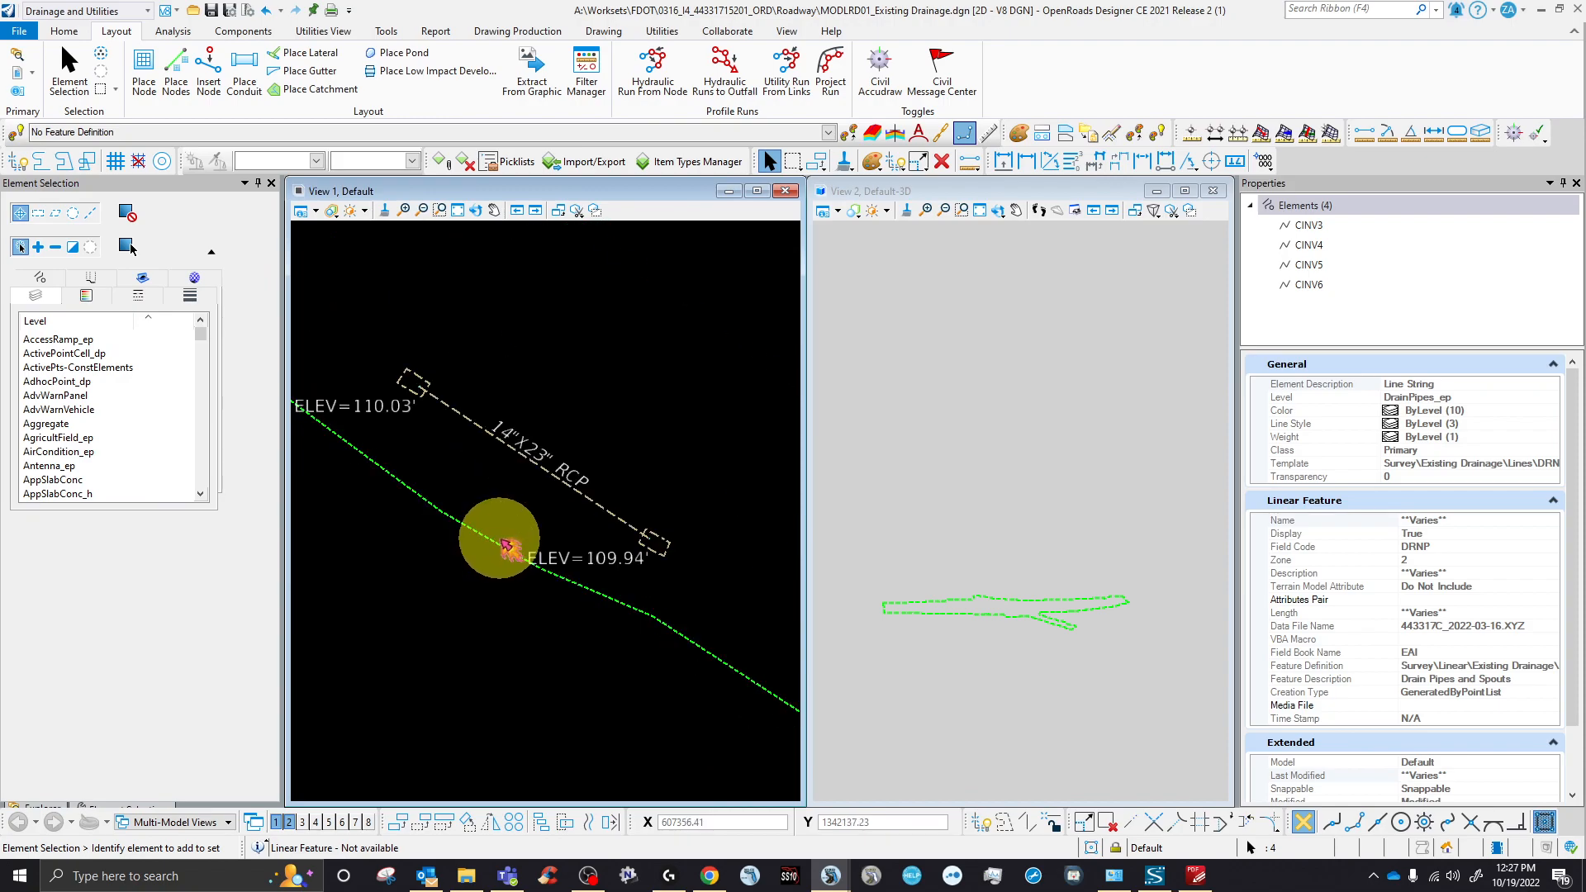
{"action": "left_click", "coordinate": [541, 469], "text": "ctrl"}
{"action": "scroll", "coordinate": [463, 521], "scroll_direction": "down", "scroll_amount": 4}
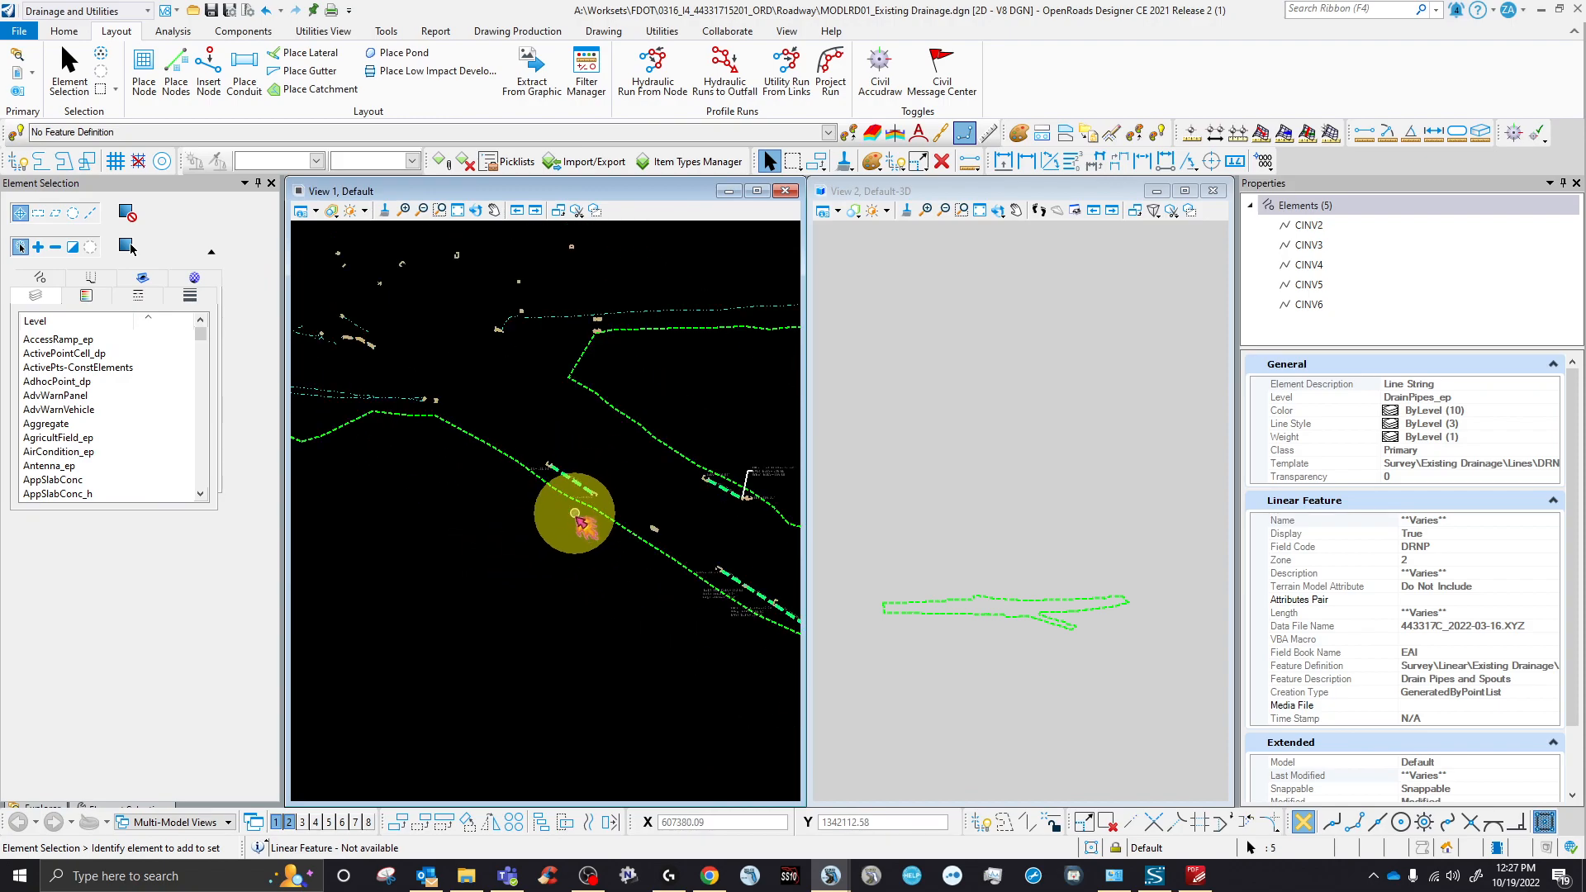
{"action": "scroll", "coordinate": [567, 495], "scroll_direction": "down", "scroll_amount": 3}
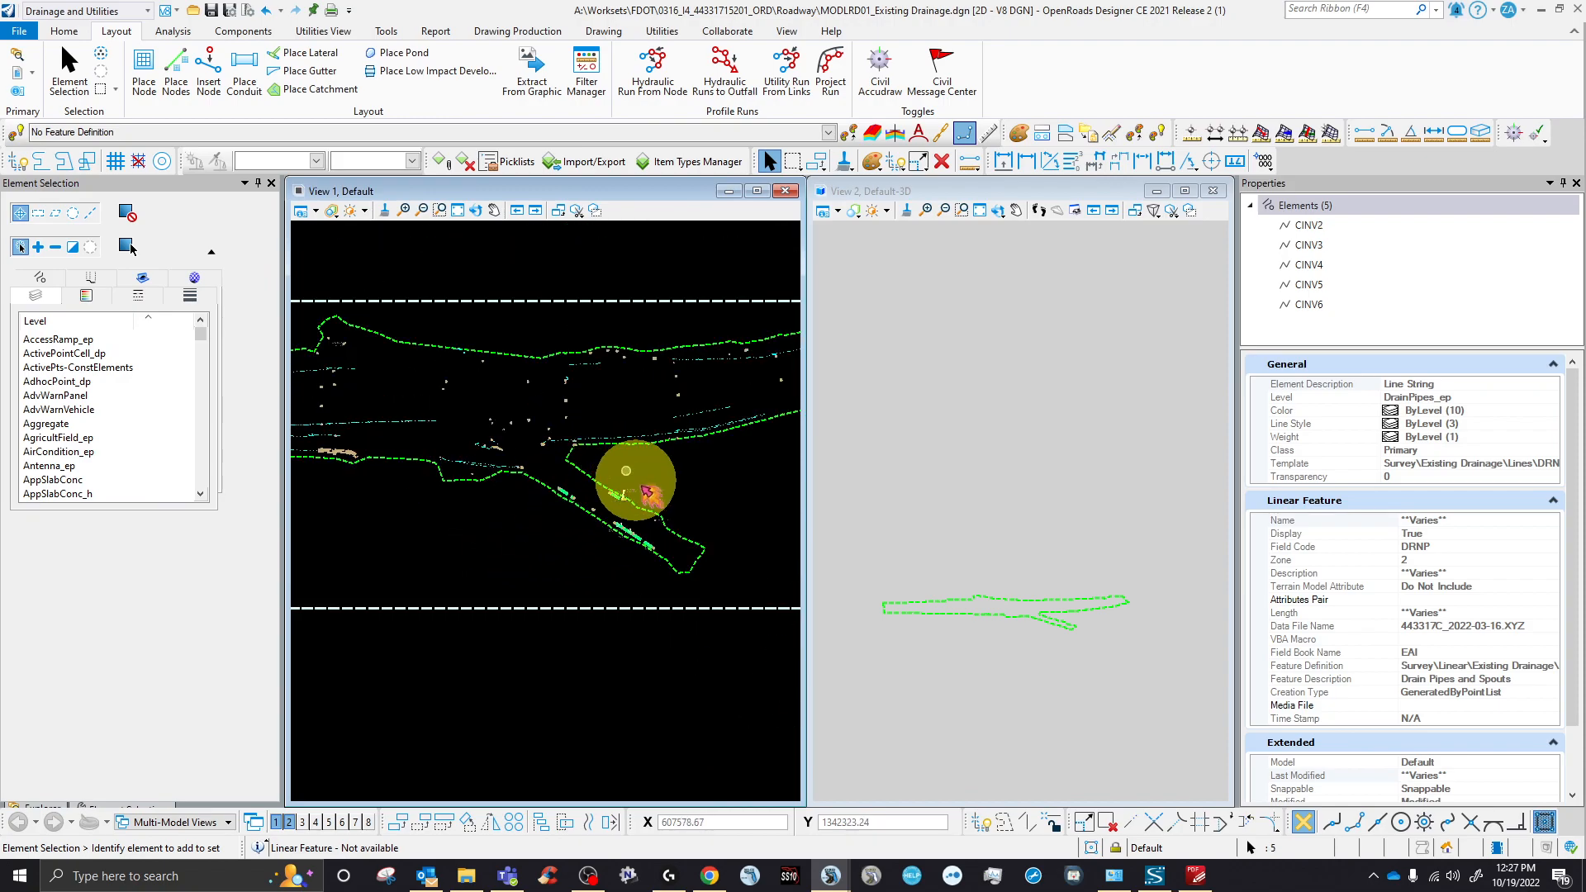
{"action": "scroll", "coordinate": [584, 496], "scroll_direction": "up", "scroll_amount": 2}
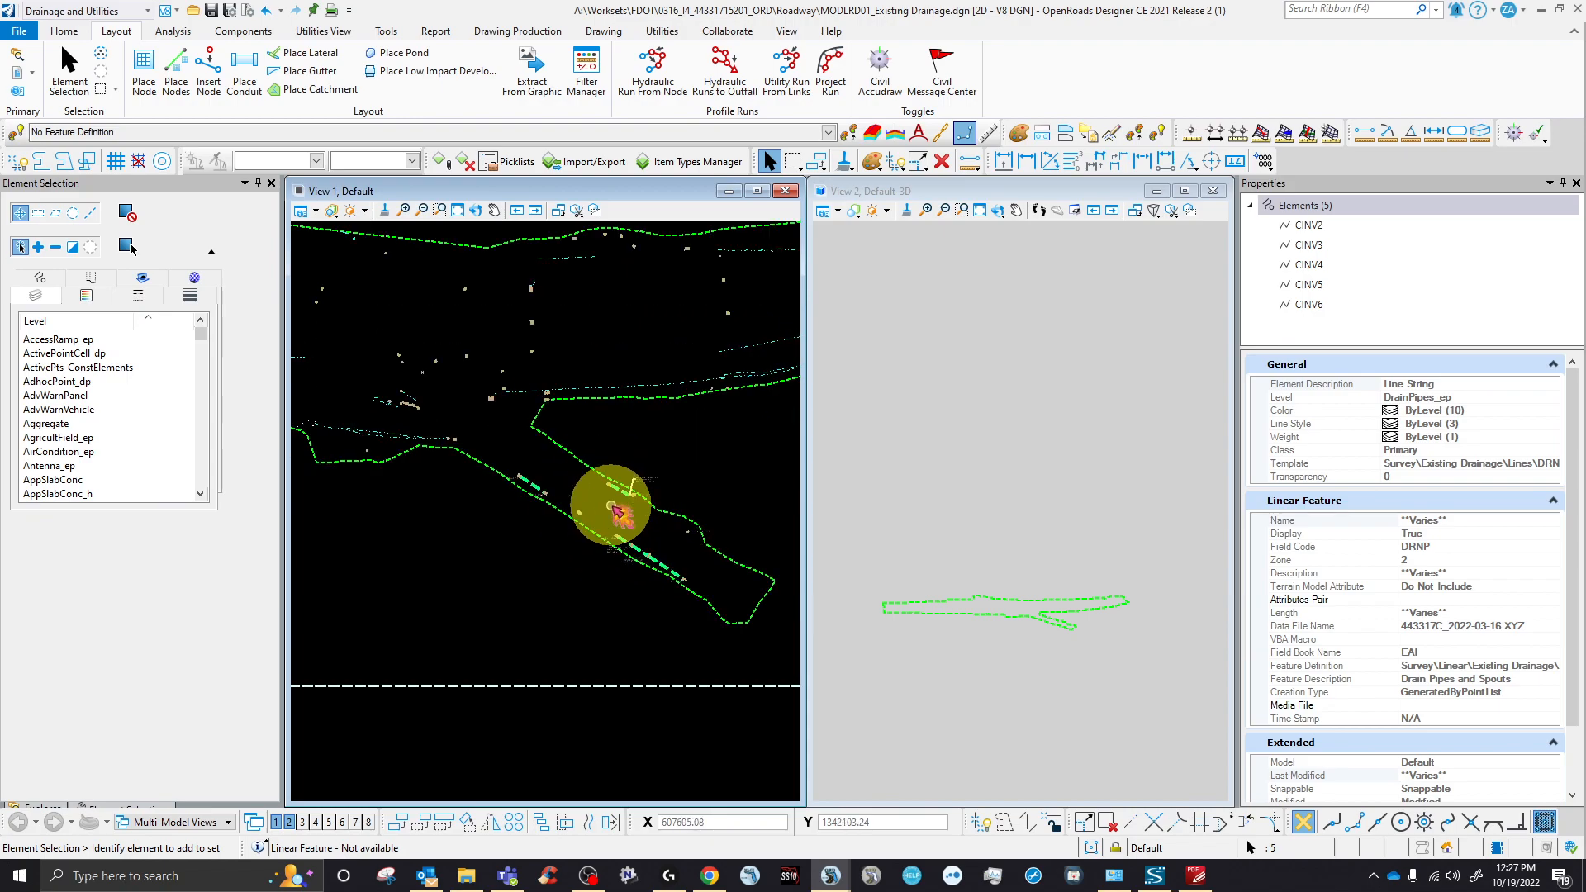
- Start extracting utilities from the selected graphics with a vertical offset of 0.00, the Exist. Circular Pipes feature definition and a 24 inch description
{"action": "left_click", "coordinate": [532, 72]}
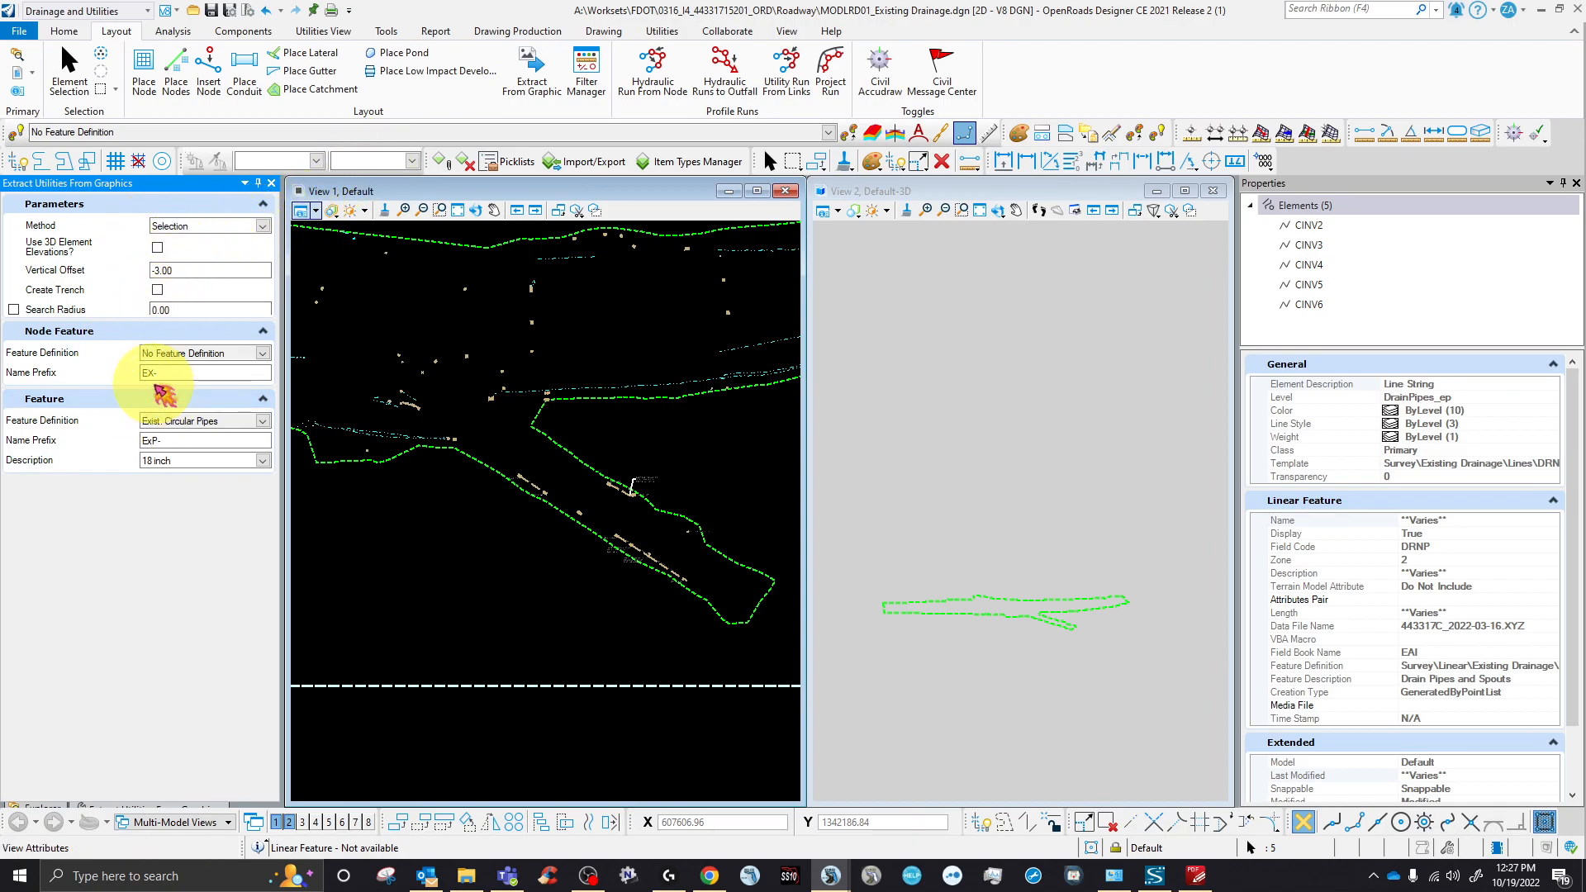
{"action": "left_click_drag", "start_coordinate": [182, 271], "coordinate": [136, 281]}
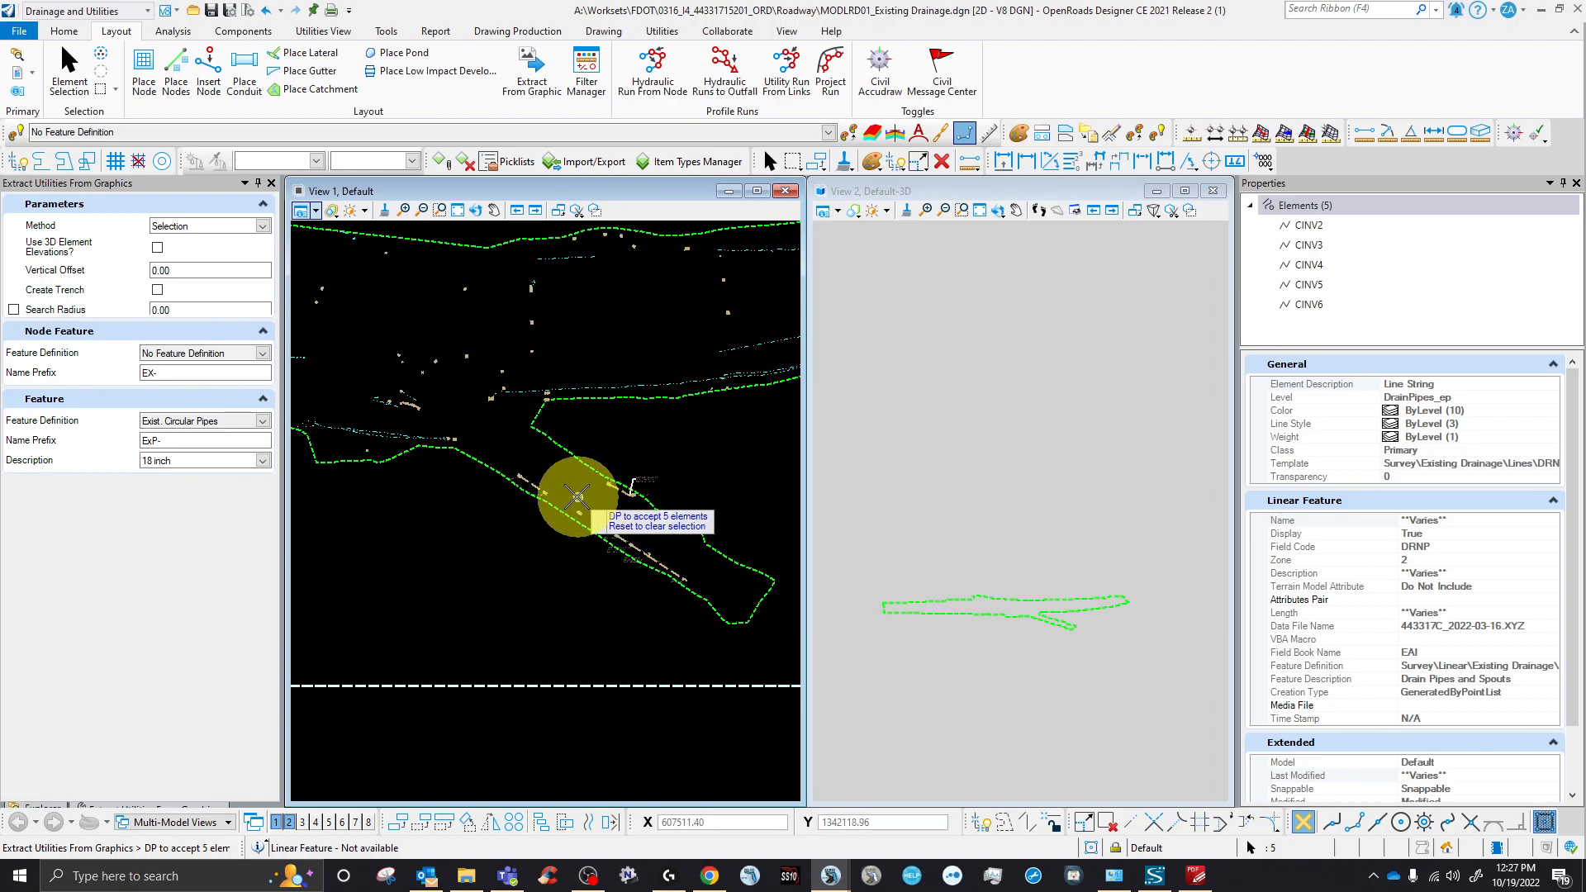
{"action": "scroll", "coordinate": [578, 497], "scroll_direction": "up", "scroll_amount": 3}
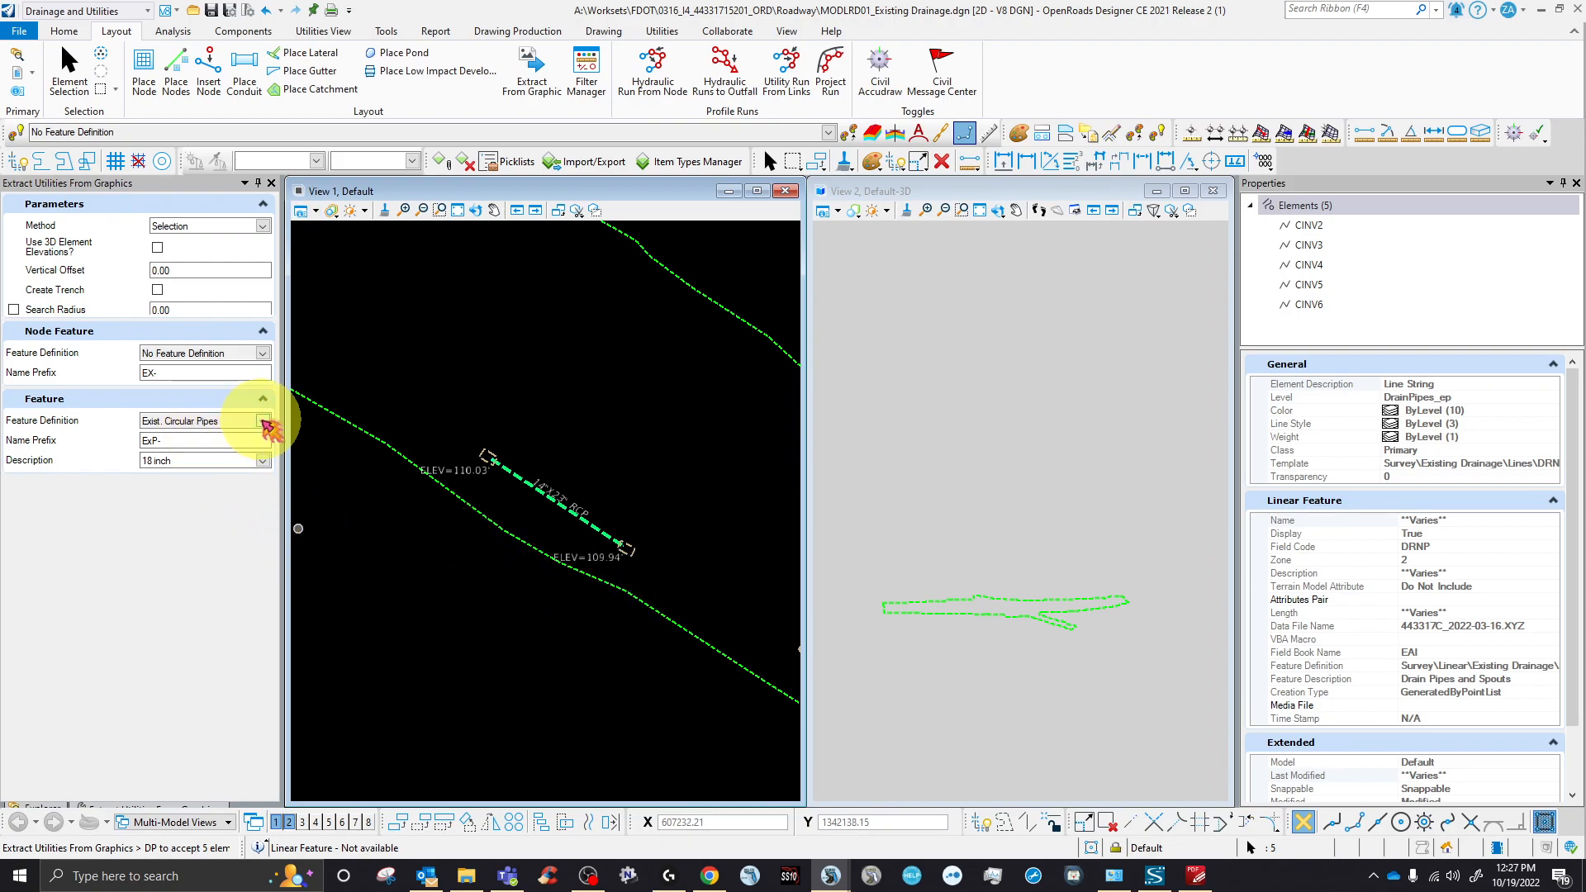
{"action": "left_click", "coordinate": [262, 422]}
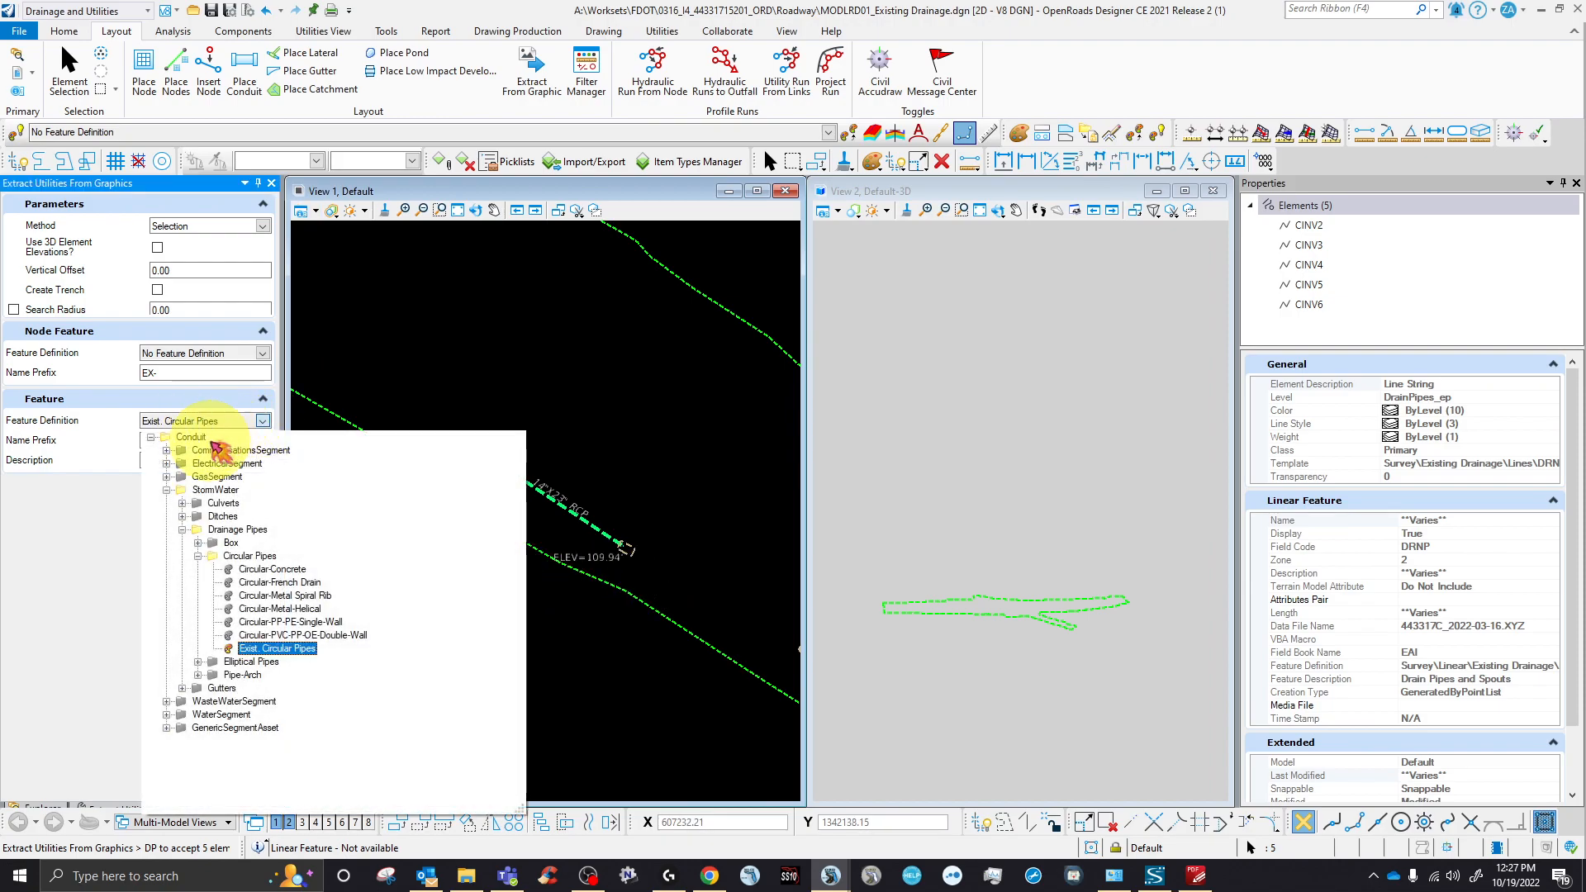
{"action": "left_click", "coordinate": [283, 650]}
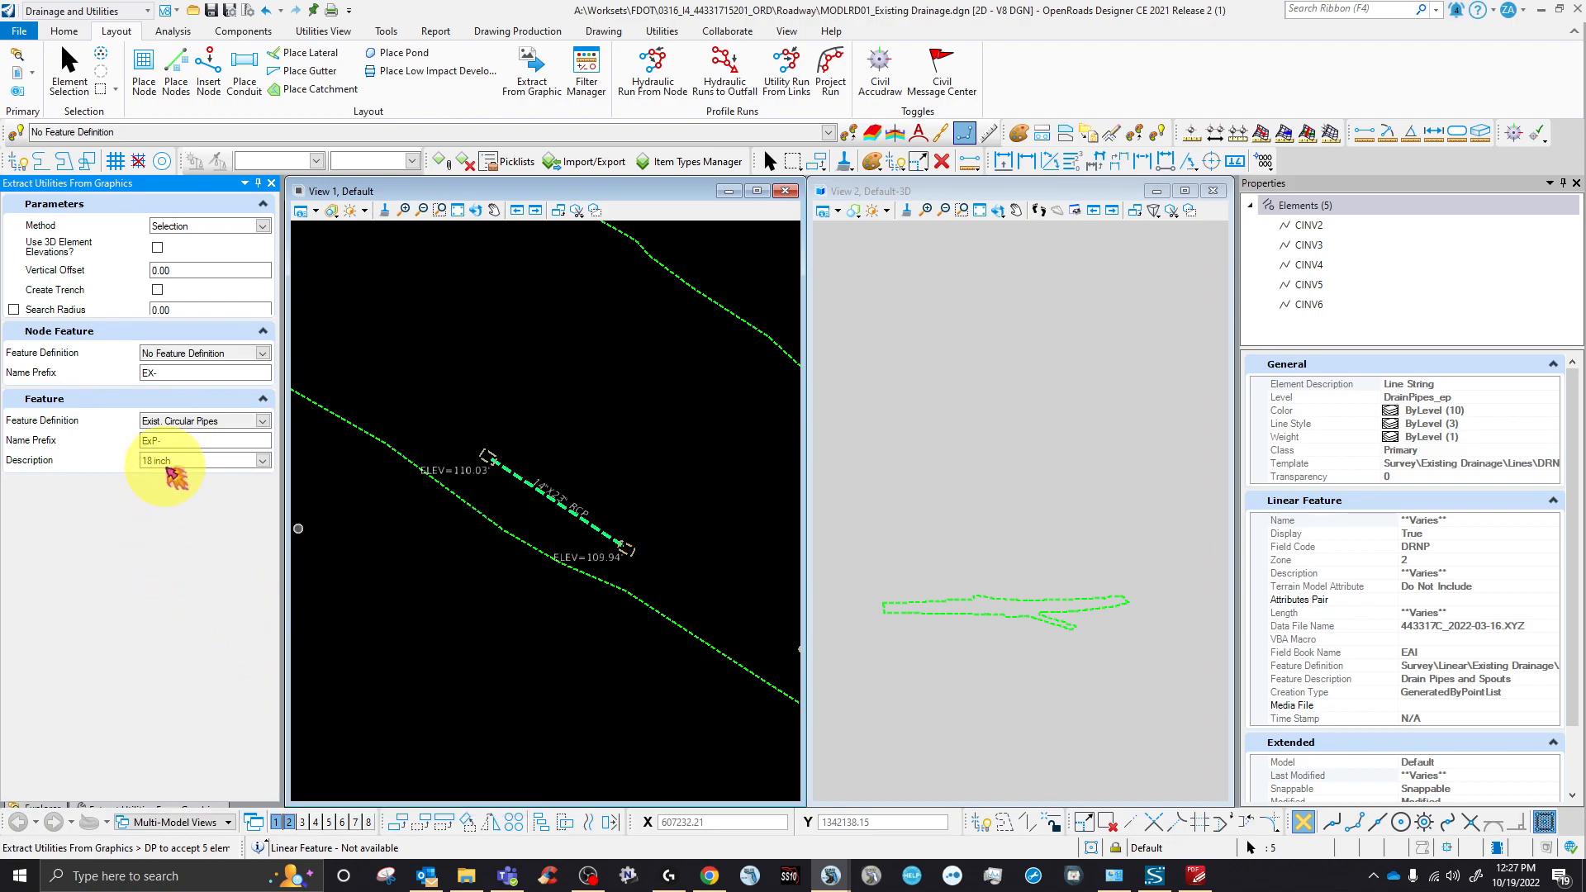
{"action": "left_click", "coordinate": [263, 461]}
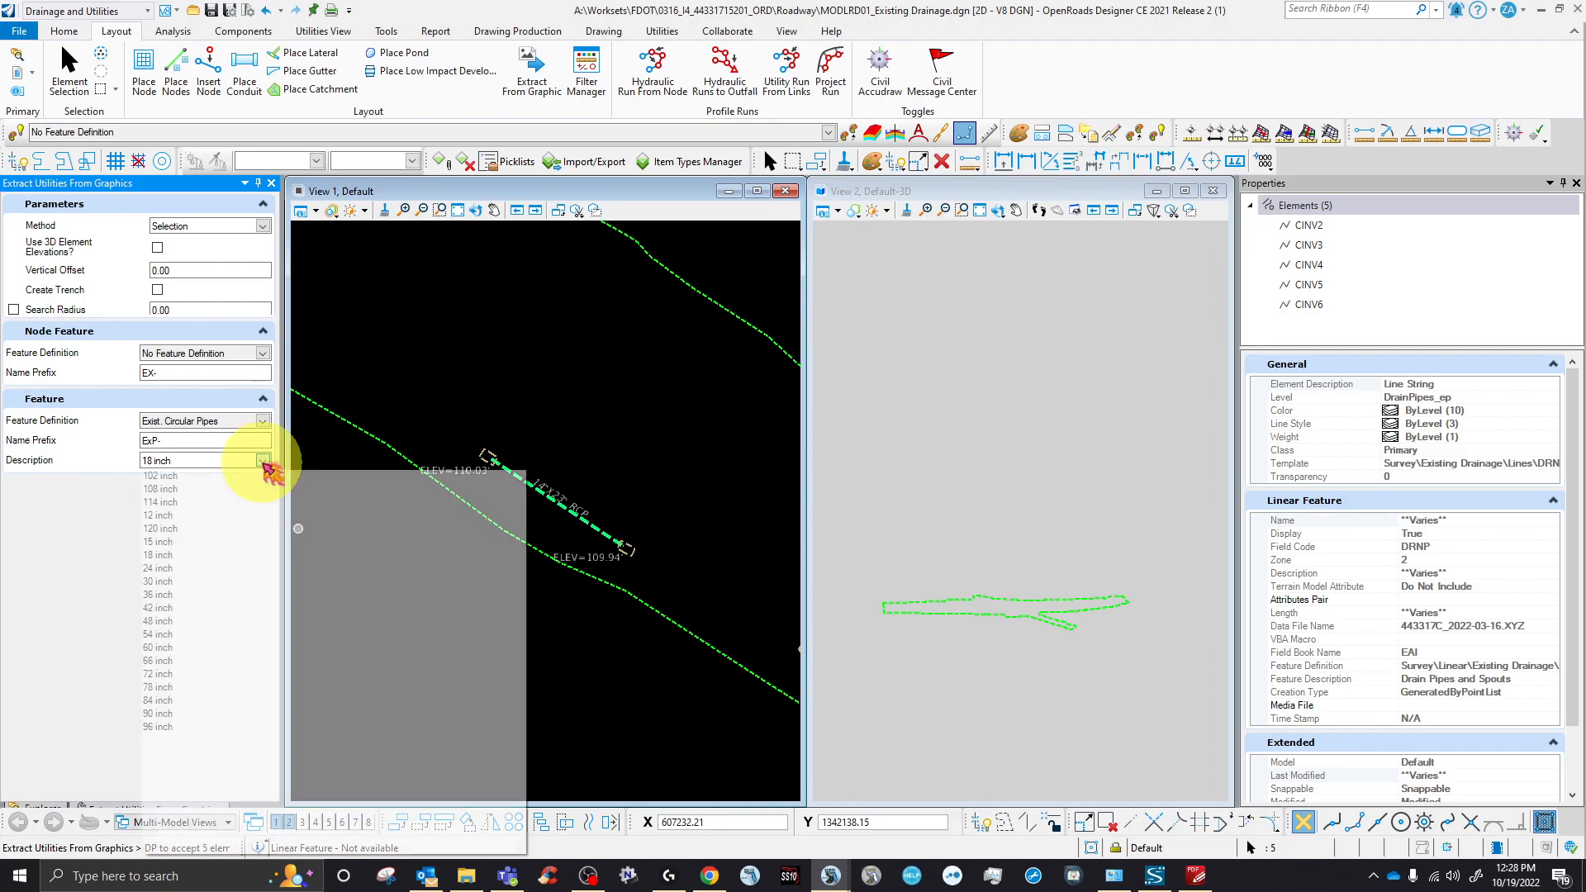
{"action": "left_click", "coordinate": [157, 569]}
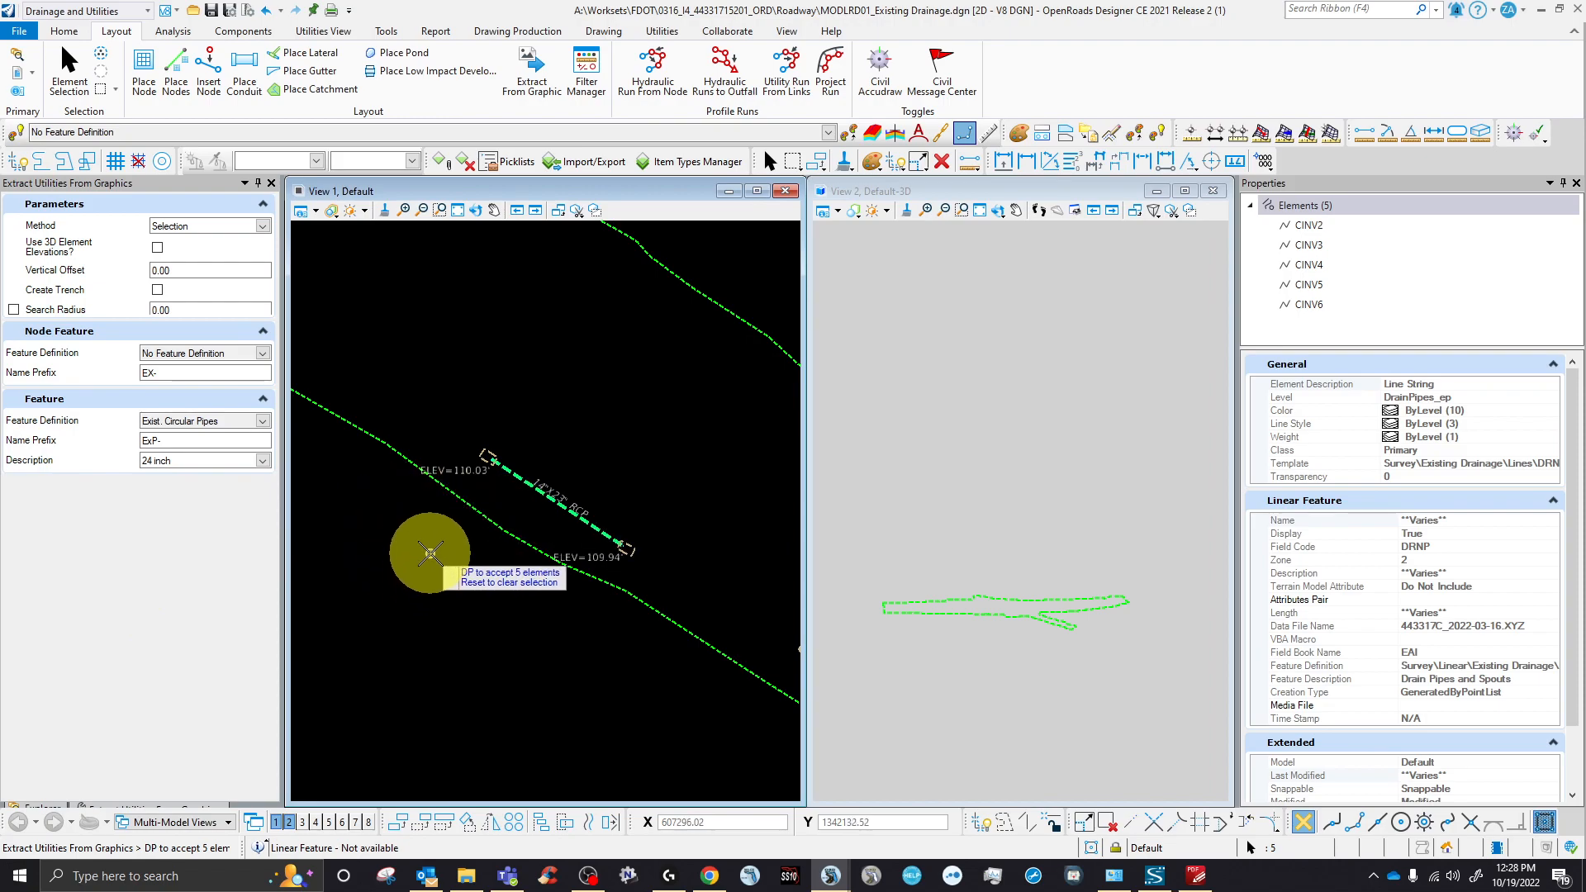
- Extract the five selected pipes using their 3D element elevations, a 0.00 vertical offset and no trench
{"action": "left_click", "coordinate": [430, 553]}
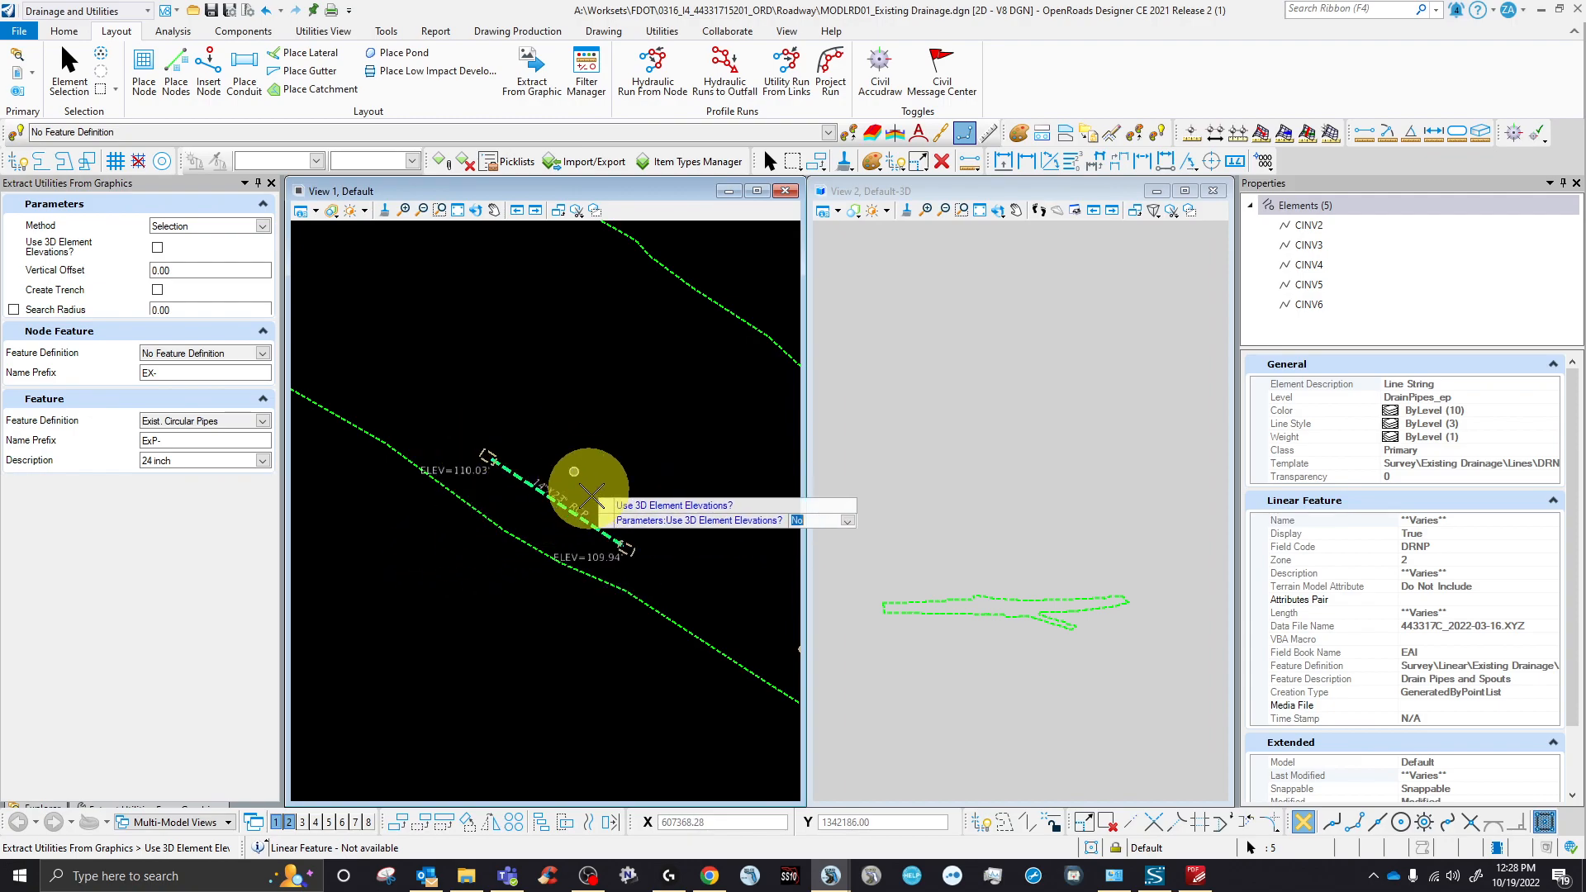
{"action": "left_click", "coordinate": [388, 603]}
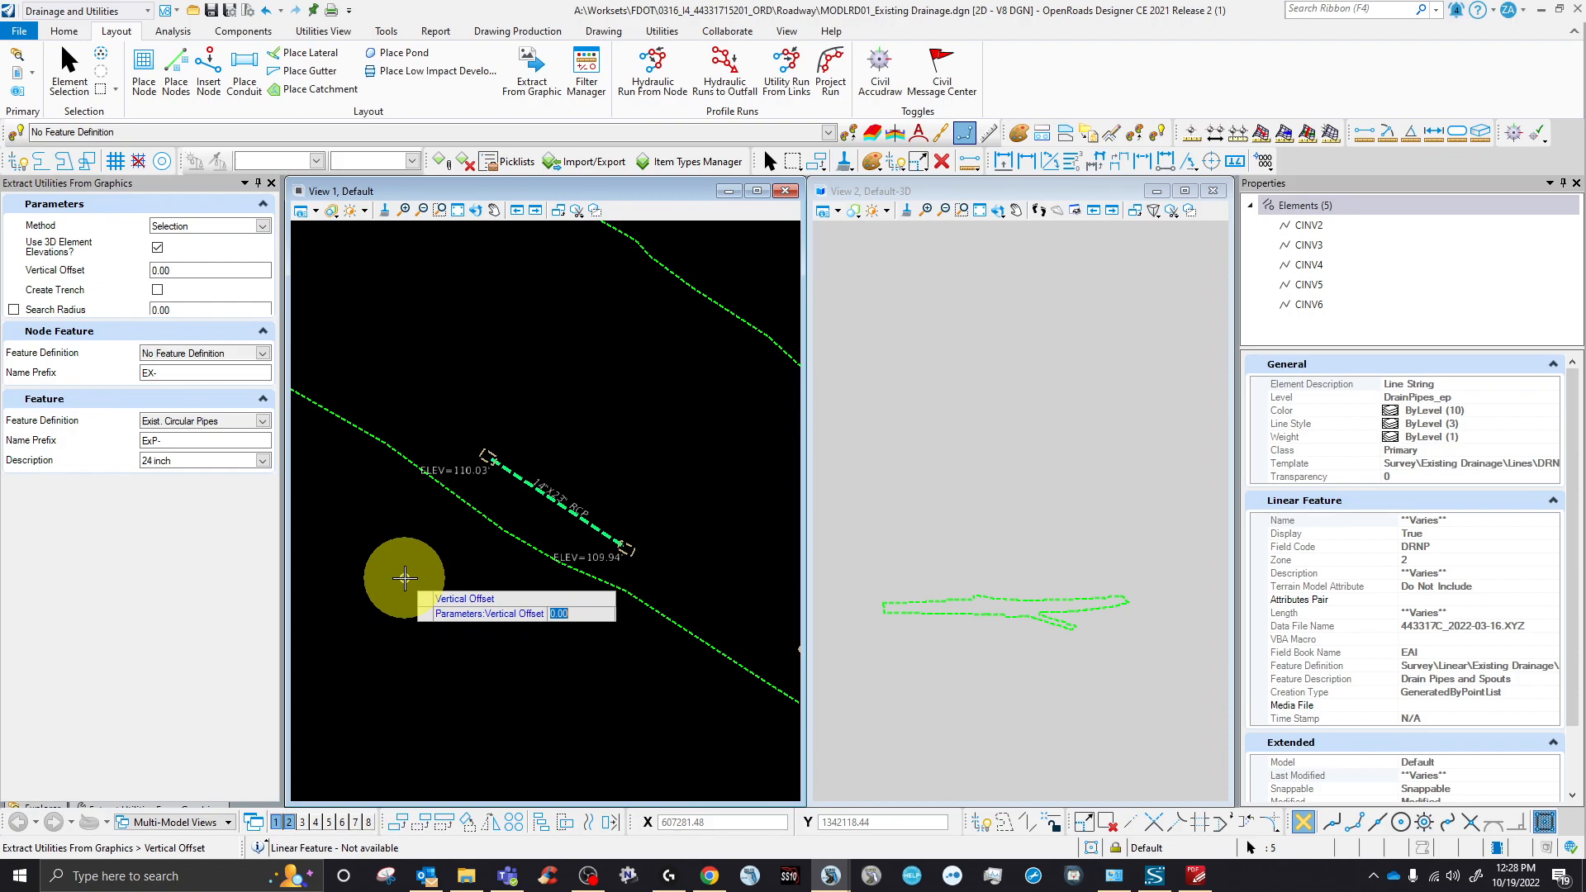
{"action": "left_click", "coordinate": [405, 578]}
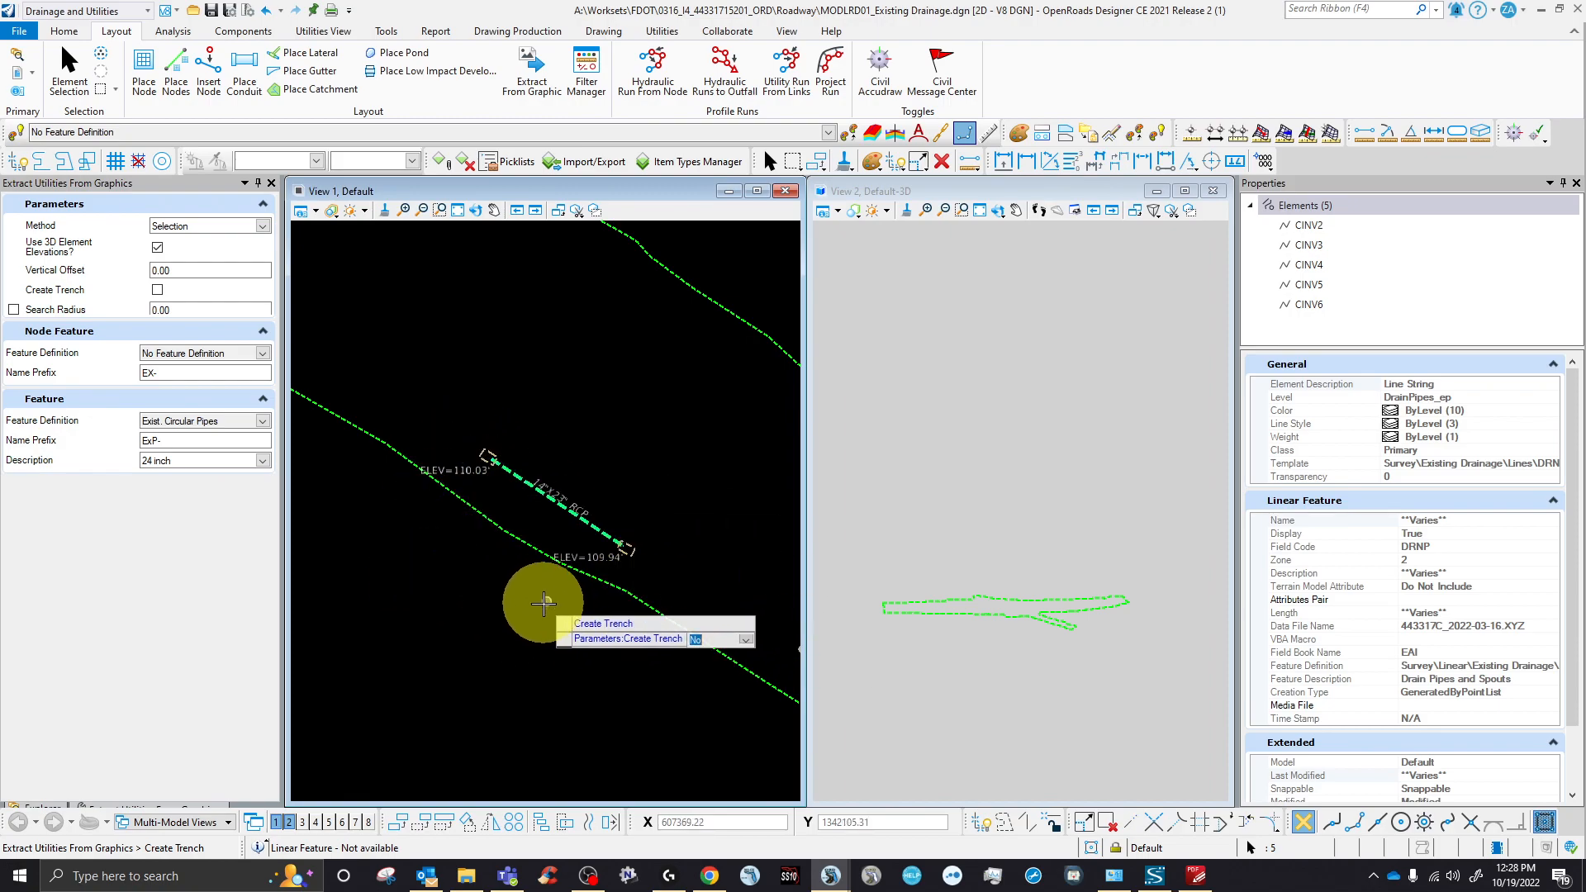
{"action": "left_click", "coordinate": [473, 587]}
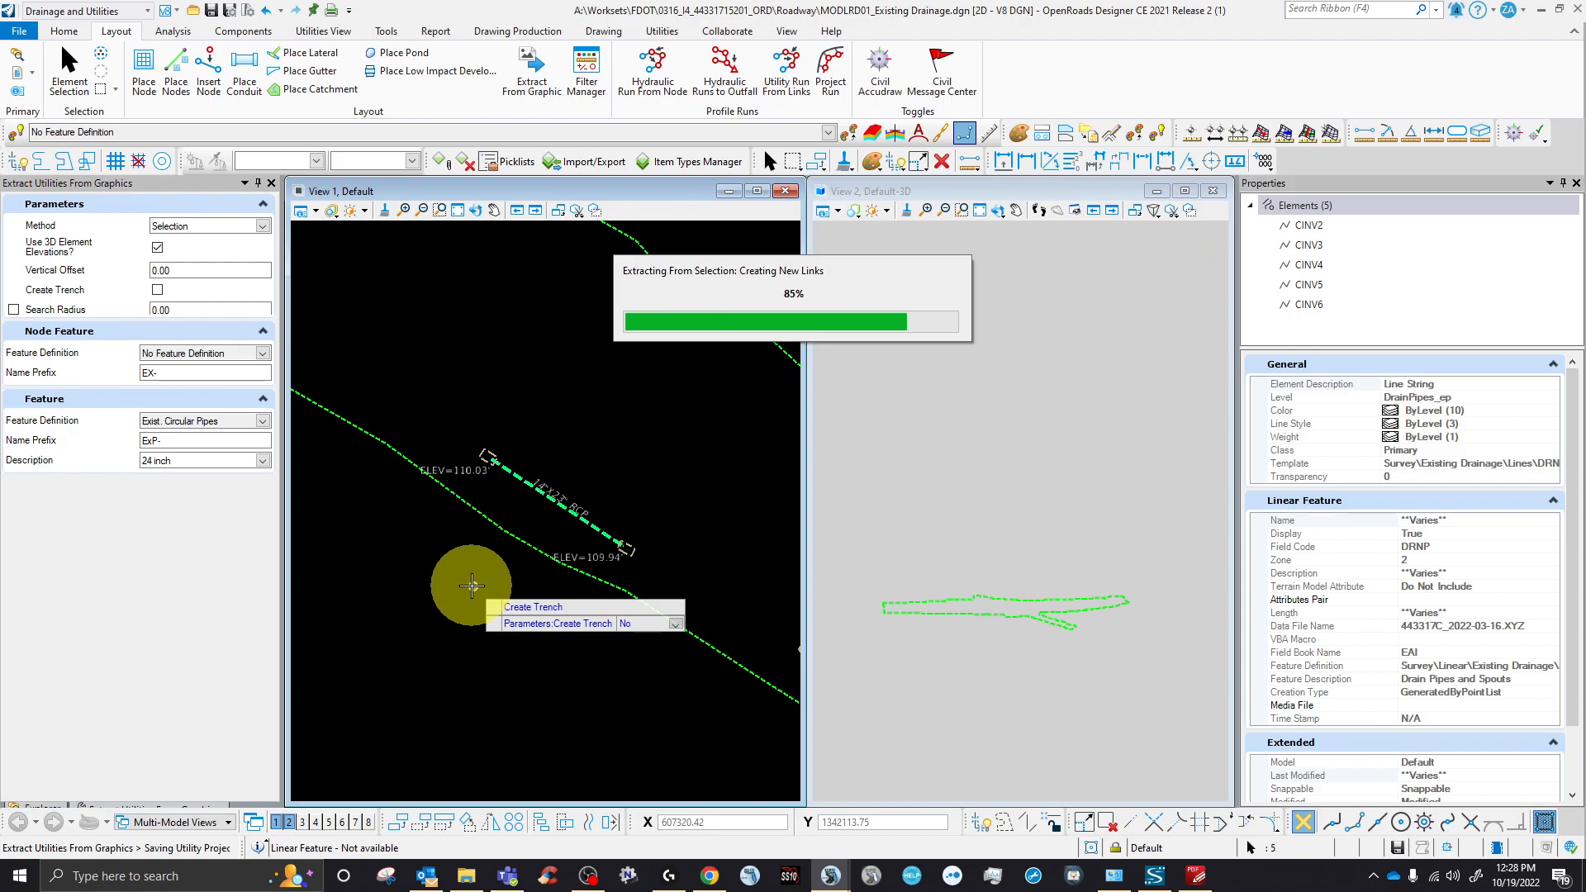
- Examine the extracted pipes in 3D and the new node at the southeast end of the southwest 14"X23" RCP pipe in plan
{"action": "scroll", "coordinate": [1103, 615], "scroll_direction": "up", "scroll_amount": 3}
{"action": "scroll", "coordinate": [1099, 761], "scroll_direction": "up", "scroll_amount": 6}
{"action": "scroll", "coordinate": [1143, 727], "scroll_direction": "down", "scroll_amount": 3}
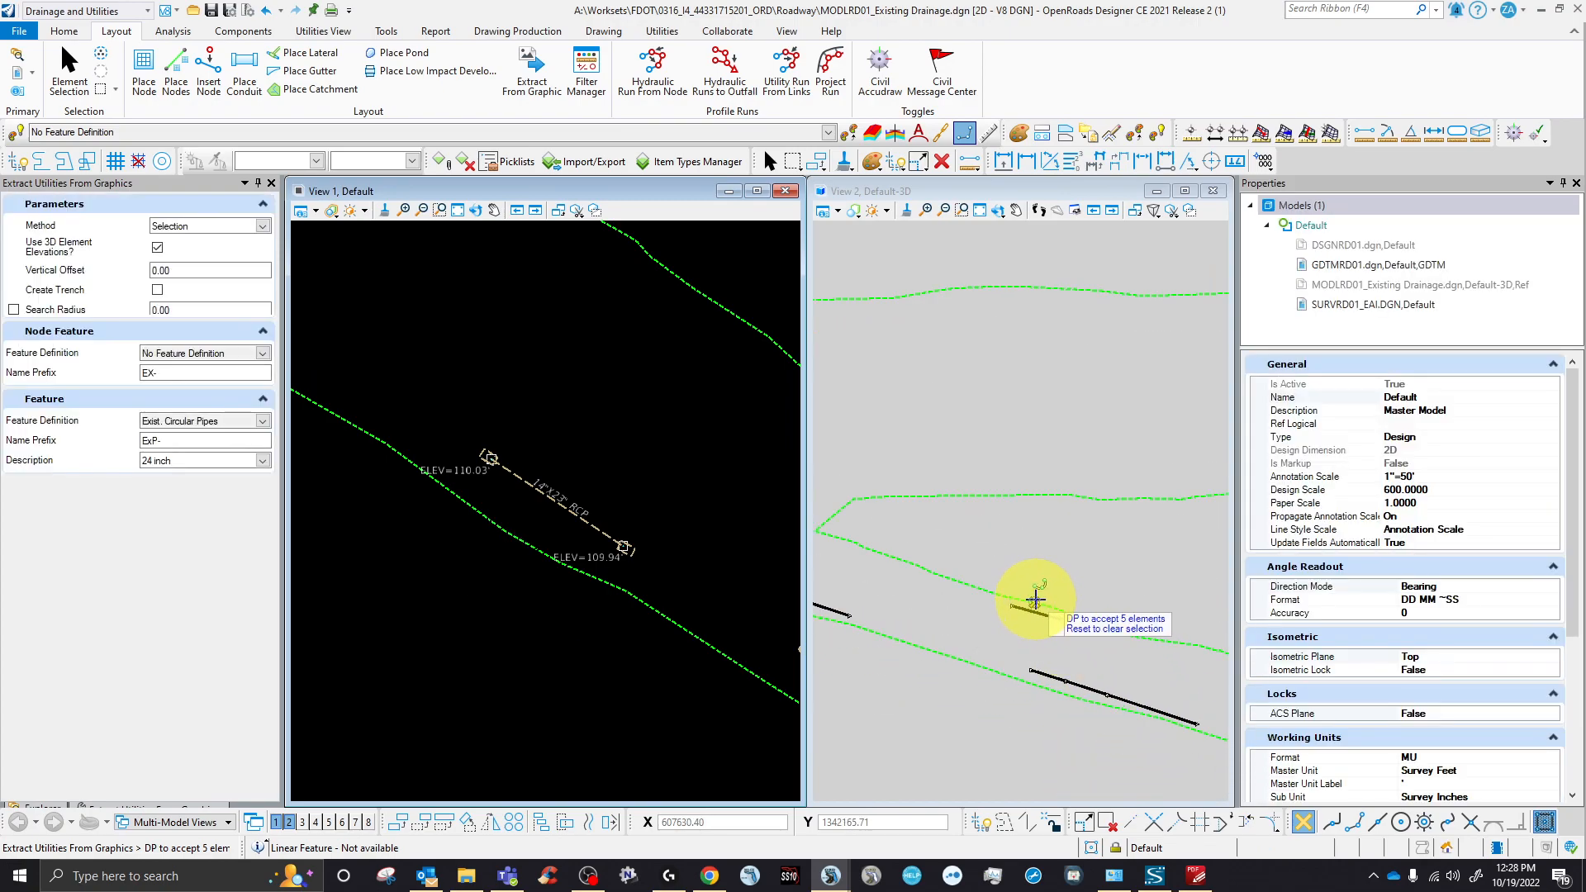
{"action": "scroll", "coordinate": [1040, 608], "scroll_direction": "up", "scroll_amount": 3}
{"action": "scroll", "coordinate": [1141, 678], "scroll_direction": "down", "scroll_amount": 1}
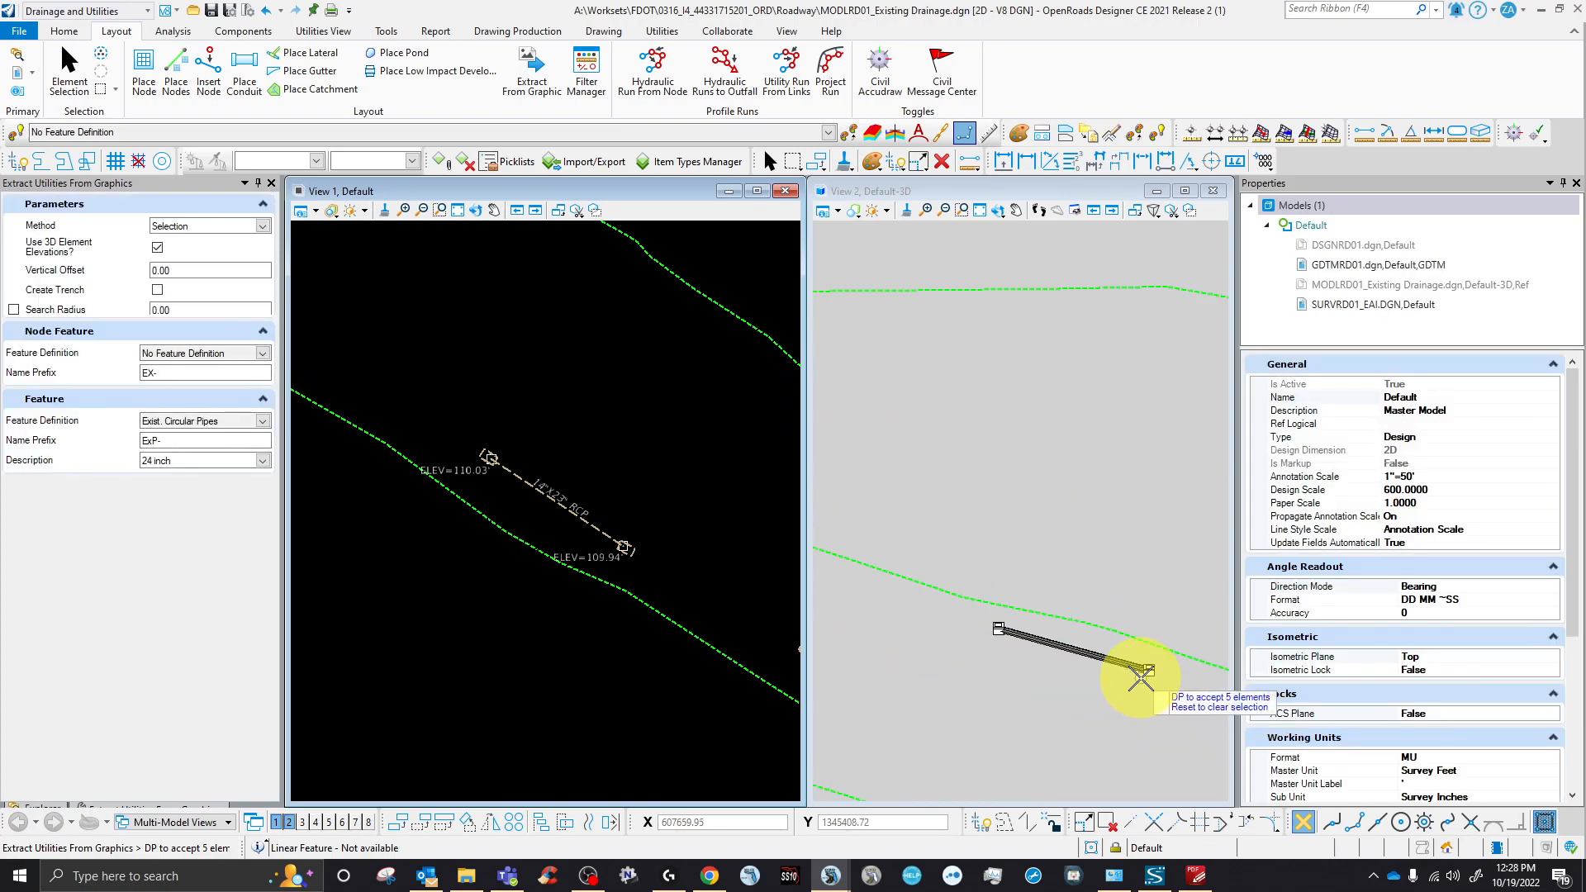
{"action": "scroll", "coordinate": [612, 552], "scroll_direction": "up", "scroll_amount": 5}
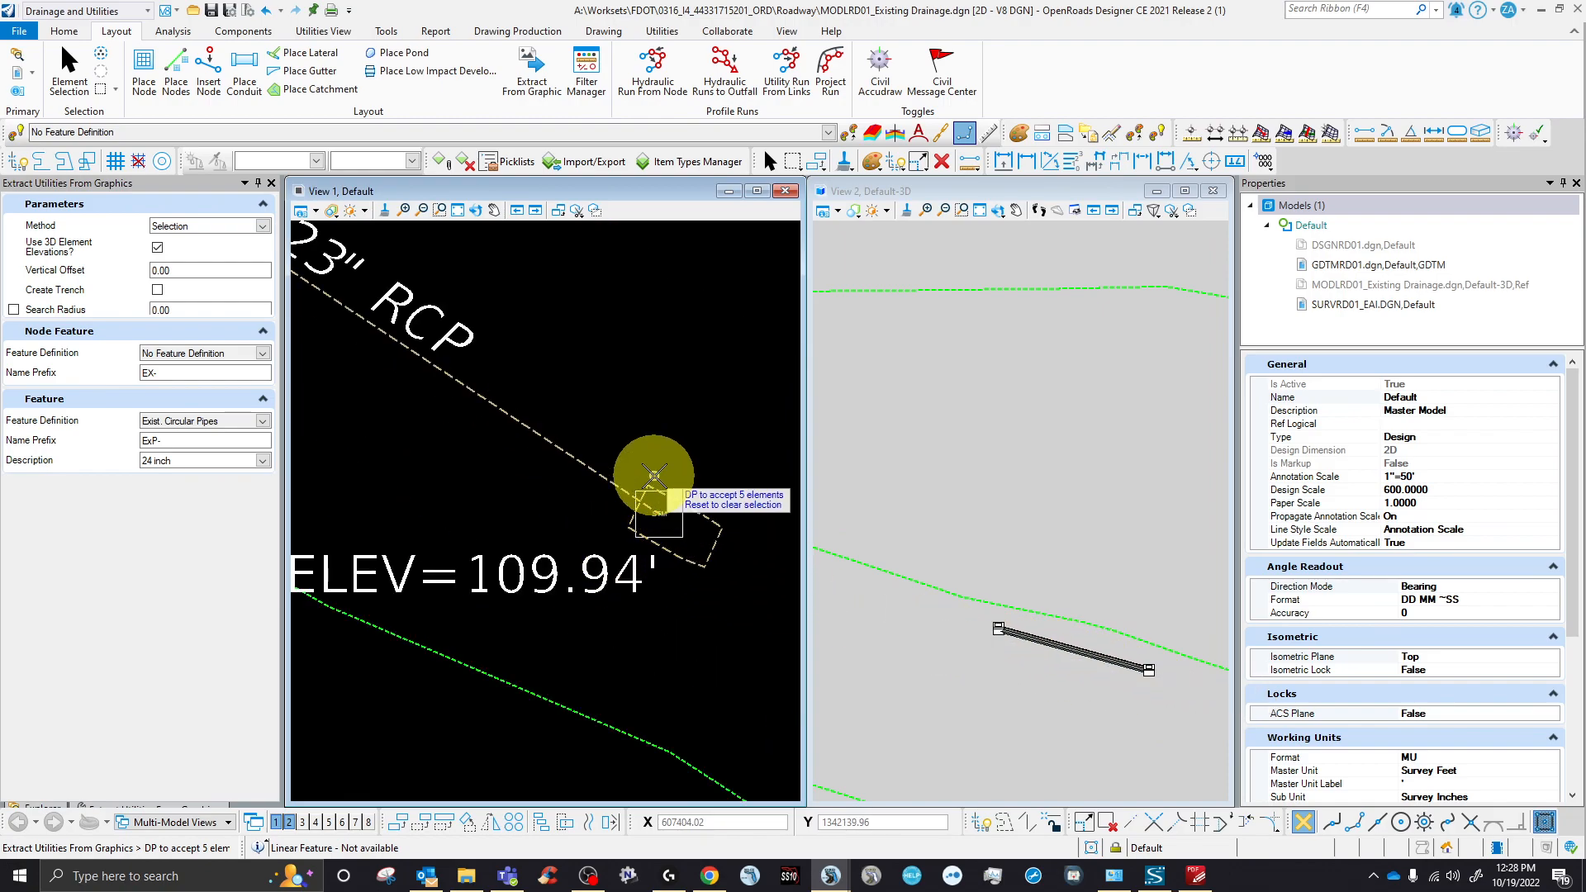
{"action": "scroll", "coordinate": [1025, 640], "scroll_direction": "up", "scroll_amount": 4}
{"action": "scroll", "coordinate": [1024, 595], "scroll_direction": "down", "scroll_amount": 5}
{"action": "scroll", "coordinate": [1044, 672], "scroll_direction": "up", "scroll_amount": 3}
{"action": "scroll", "coordinate": [1061, 684], "scroll_direction": "down", "scroll_amount": 2}
{"action": "scroll", "coordinate": [1090, 692], "scroll_direction": "up", "scroll_amount": 6}
{"action": "scroll", "coordinate": [1134, 701], "scroll_direction": "down", "scroll_amount": 7}
{"action": "scroll", "coordinate": [950, 640], "scroll_direction": "up", "scroll_amount": 1}
{"action": "scroll", "coordinate": [983, 661], "scroll_direction": "up", "scroll_amount": 3}
{"action": "scroll", "coordinate": [1108, 720], "scroll_direction": "down", "scroll_amount": 2}
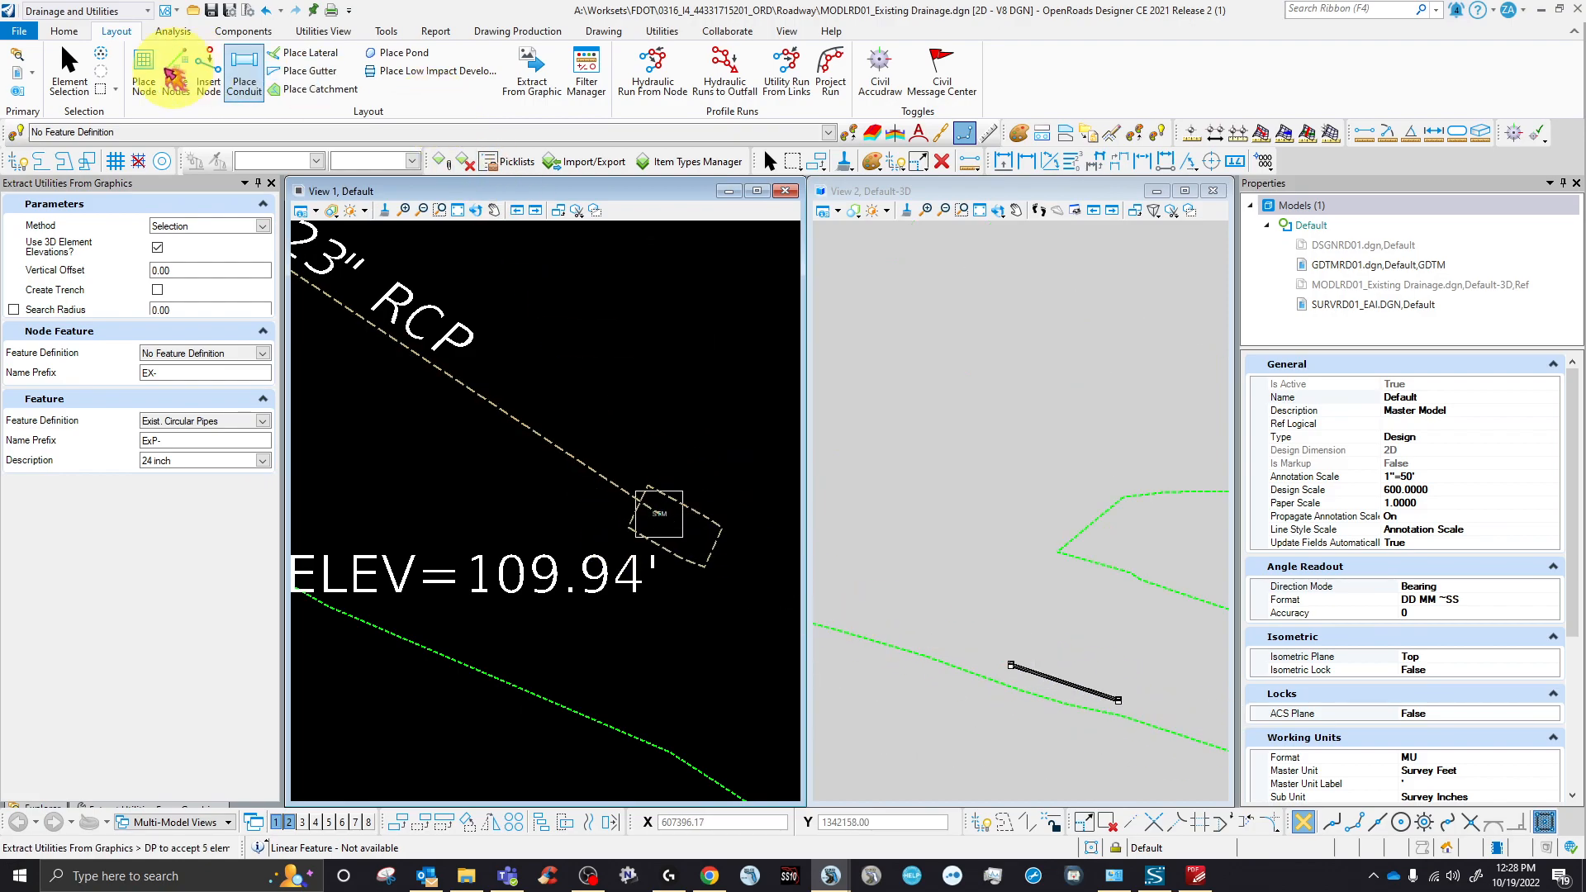
- Select the extracted 14"X23" RCP pipe on the road's southwest side and review the sizes available for its description
{"action": "left_click", "coordinate": [70, 74]}
{"action": "scroll", "coordinate": [707, 633], "scroll_direction": "down", "scroll_amount": 5}
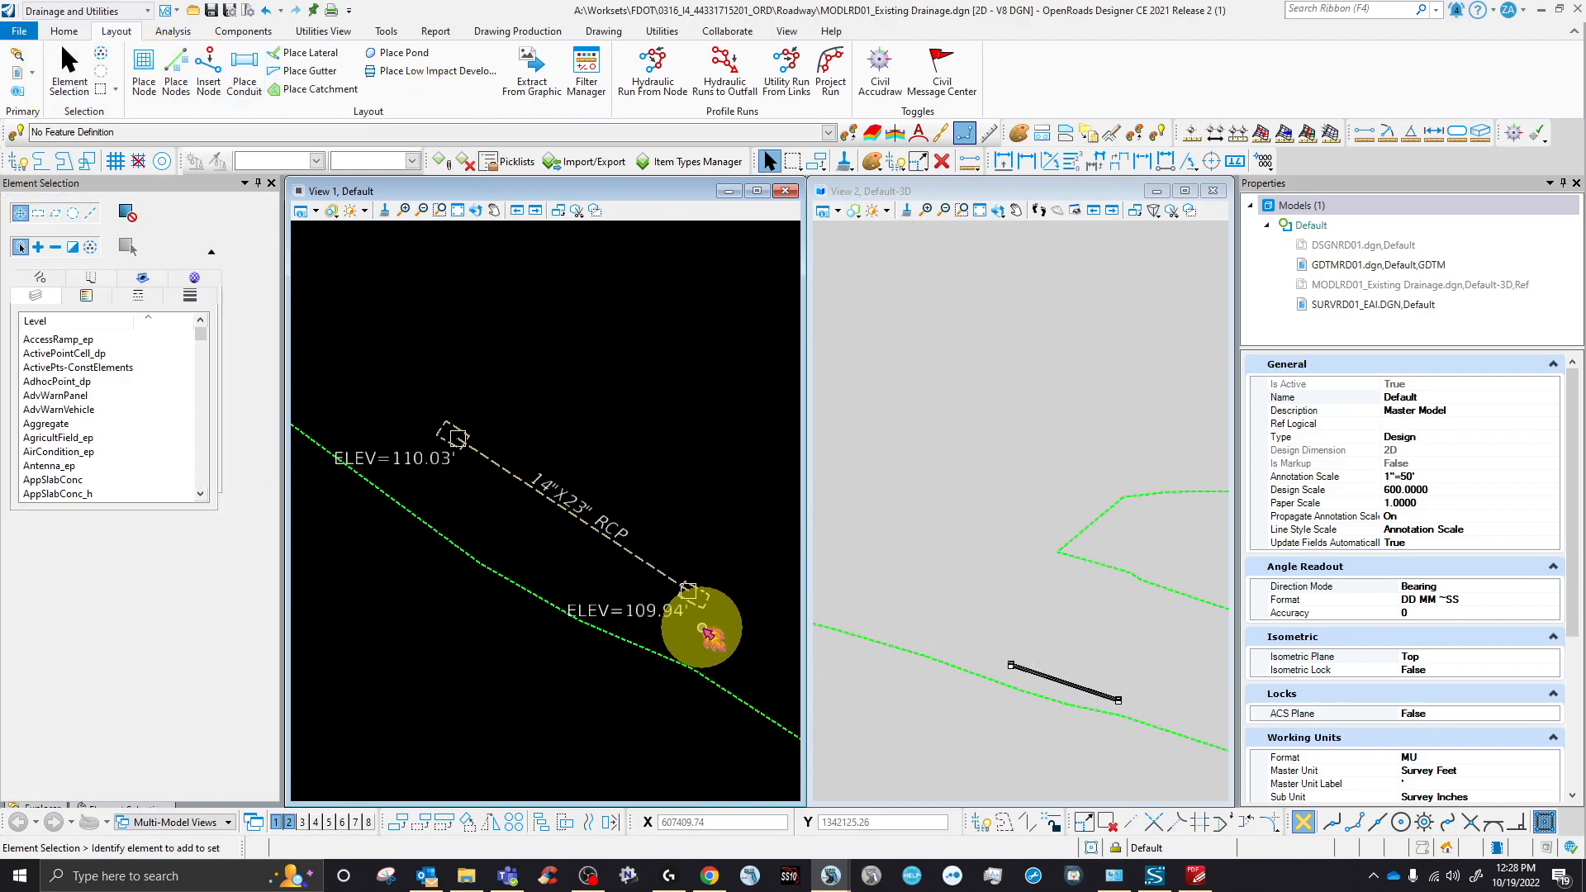
{"action": "scroll", "coordinate": [482, 475], "scroll_direction": "up", "scroll_amount": 2}
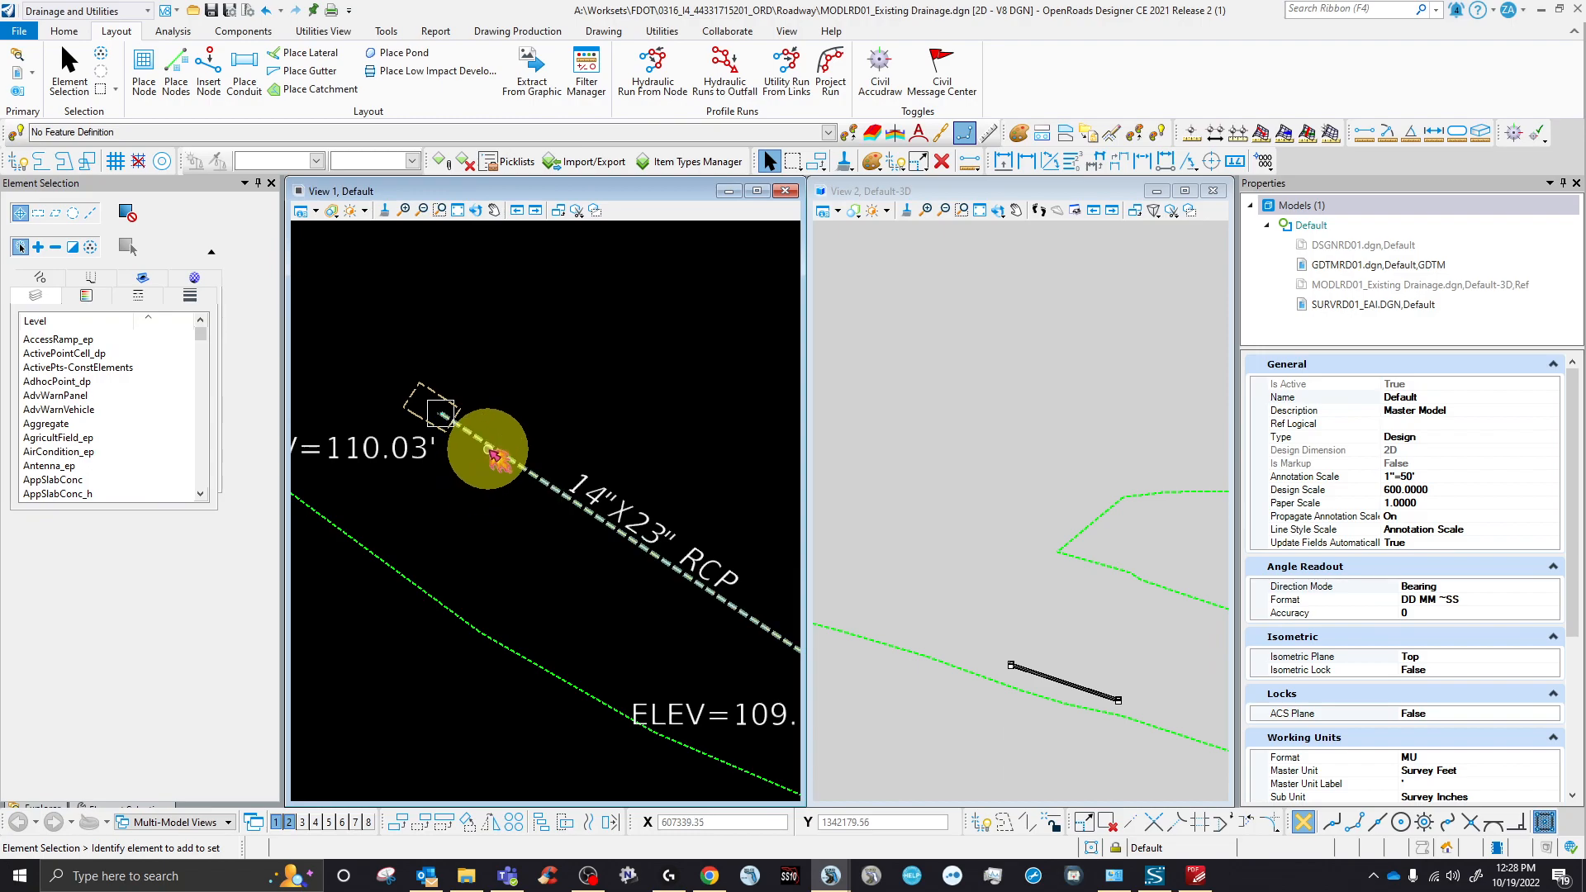
{"action": "left_click", "coordinate": [496, 454]}
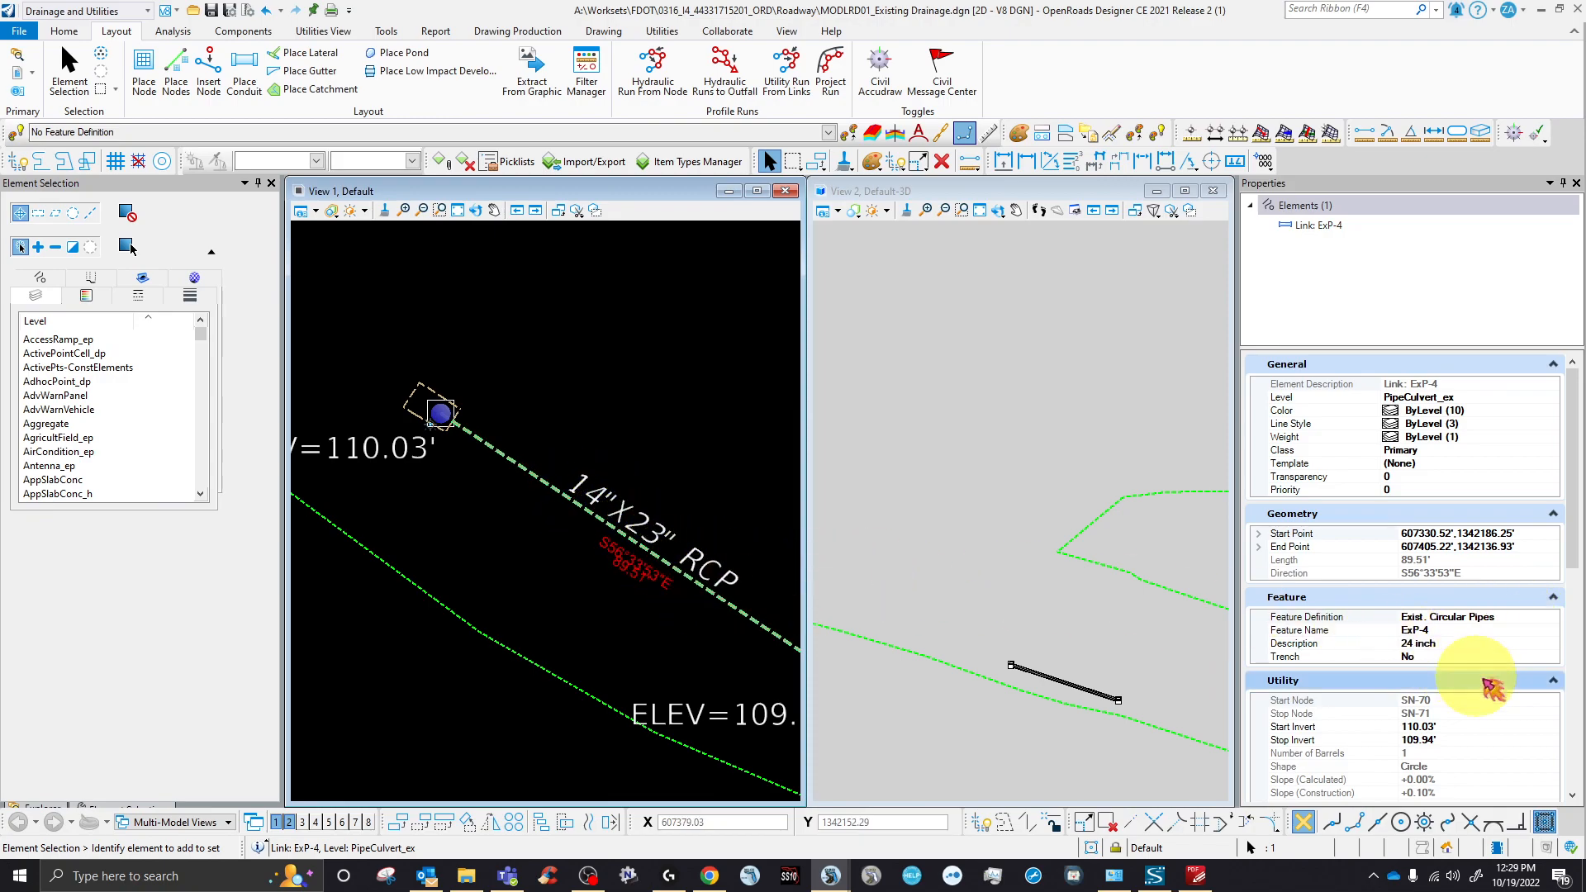
{"action": "left_click", "coordinate": [1495, 644]}
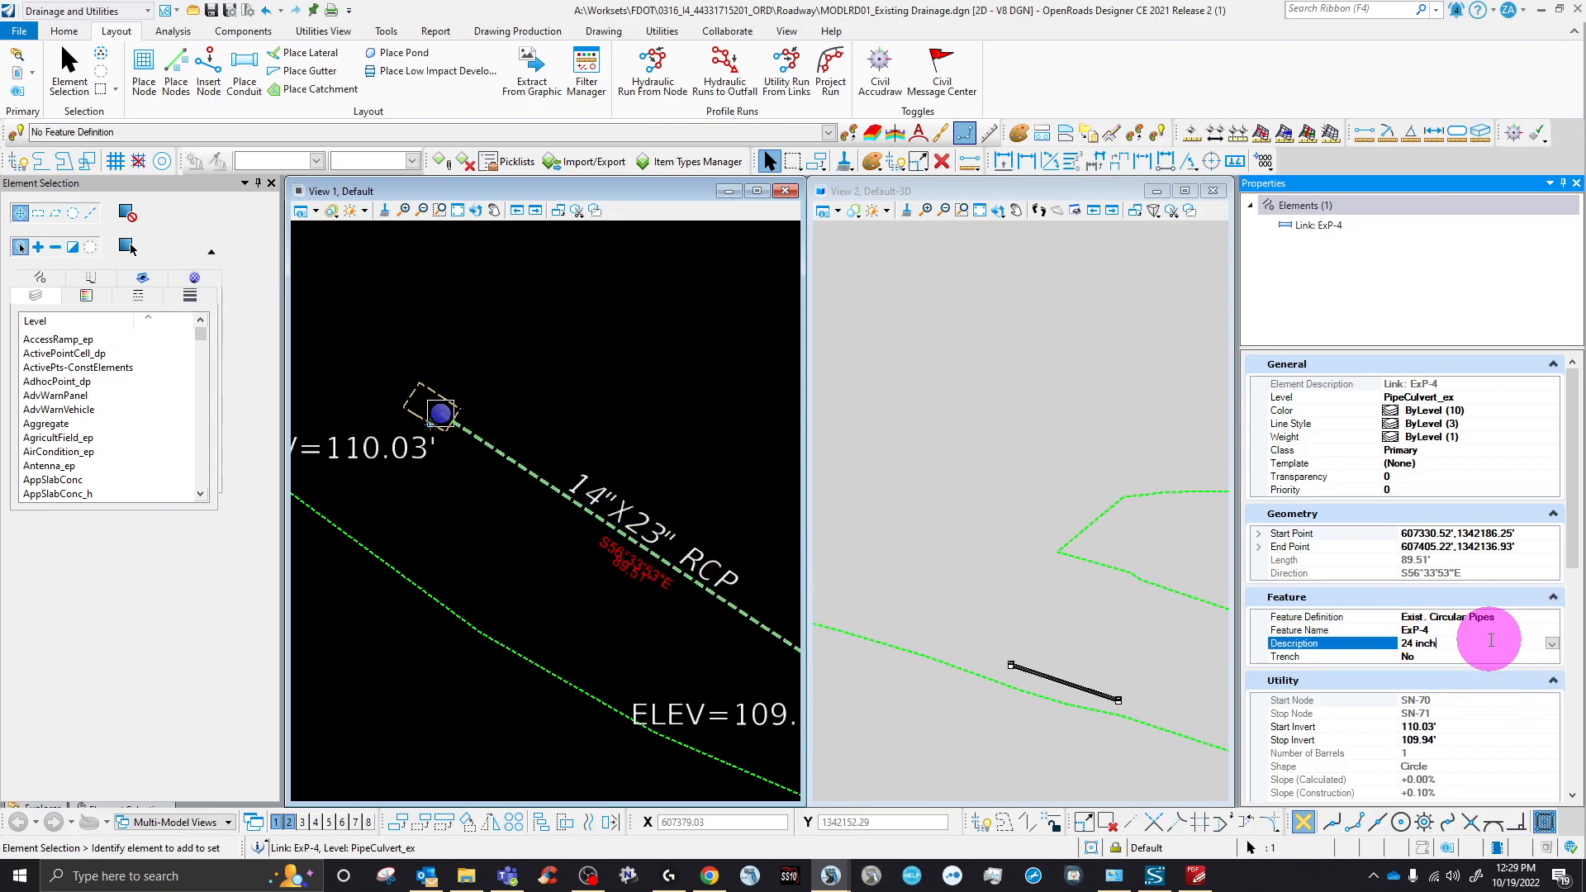
{"action": "left_click", "coordinate": [1553, 645]}
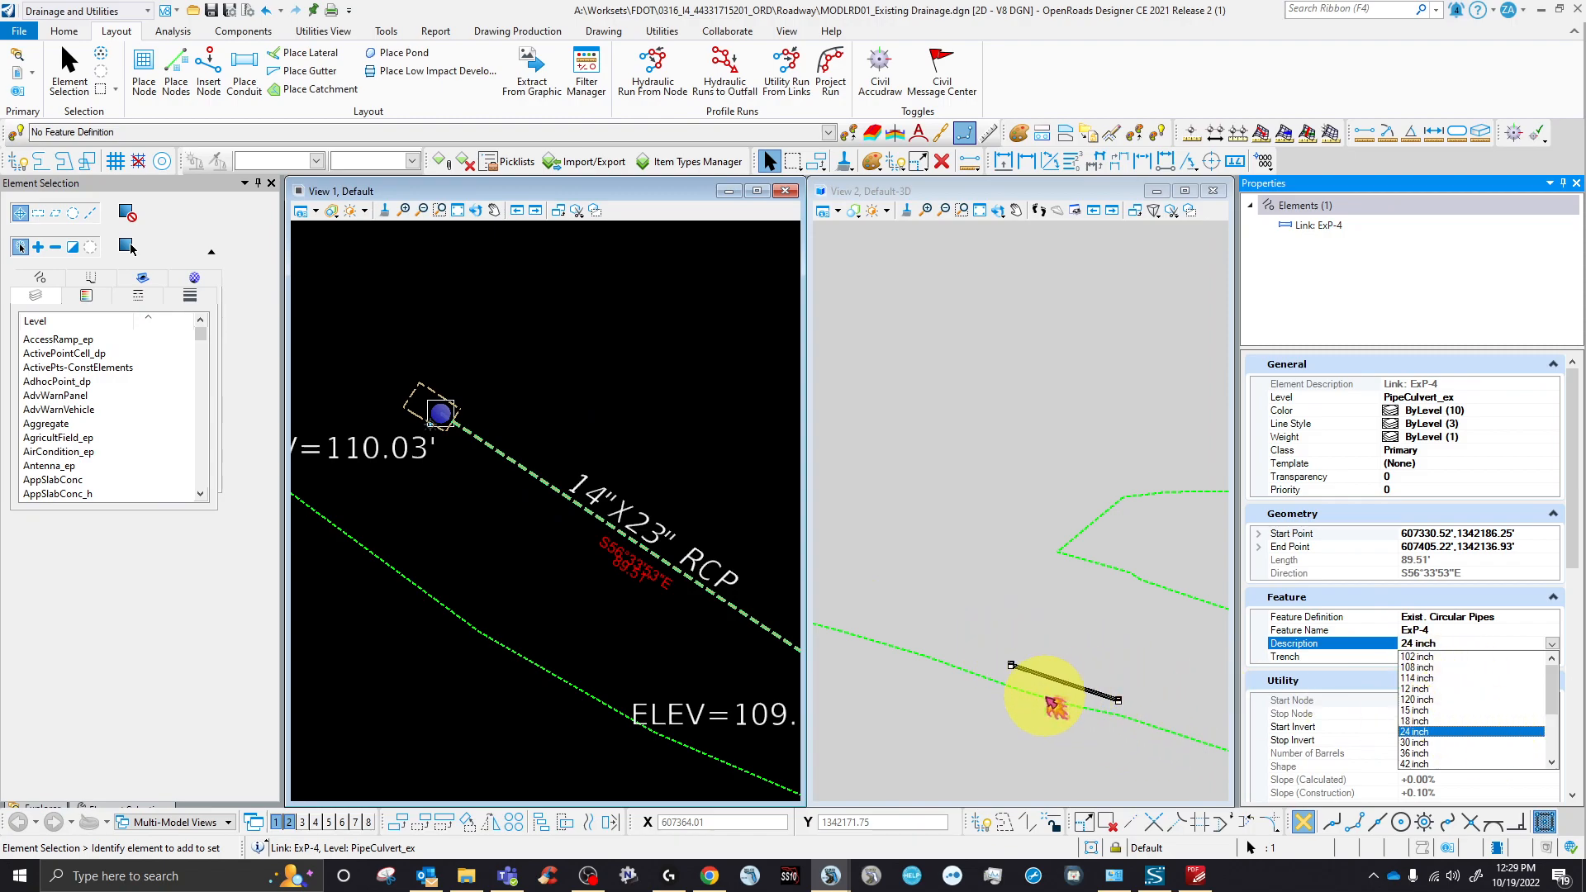
{"action": "left_click", "coordinate": [1444, 732]}
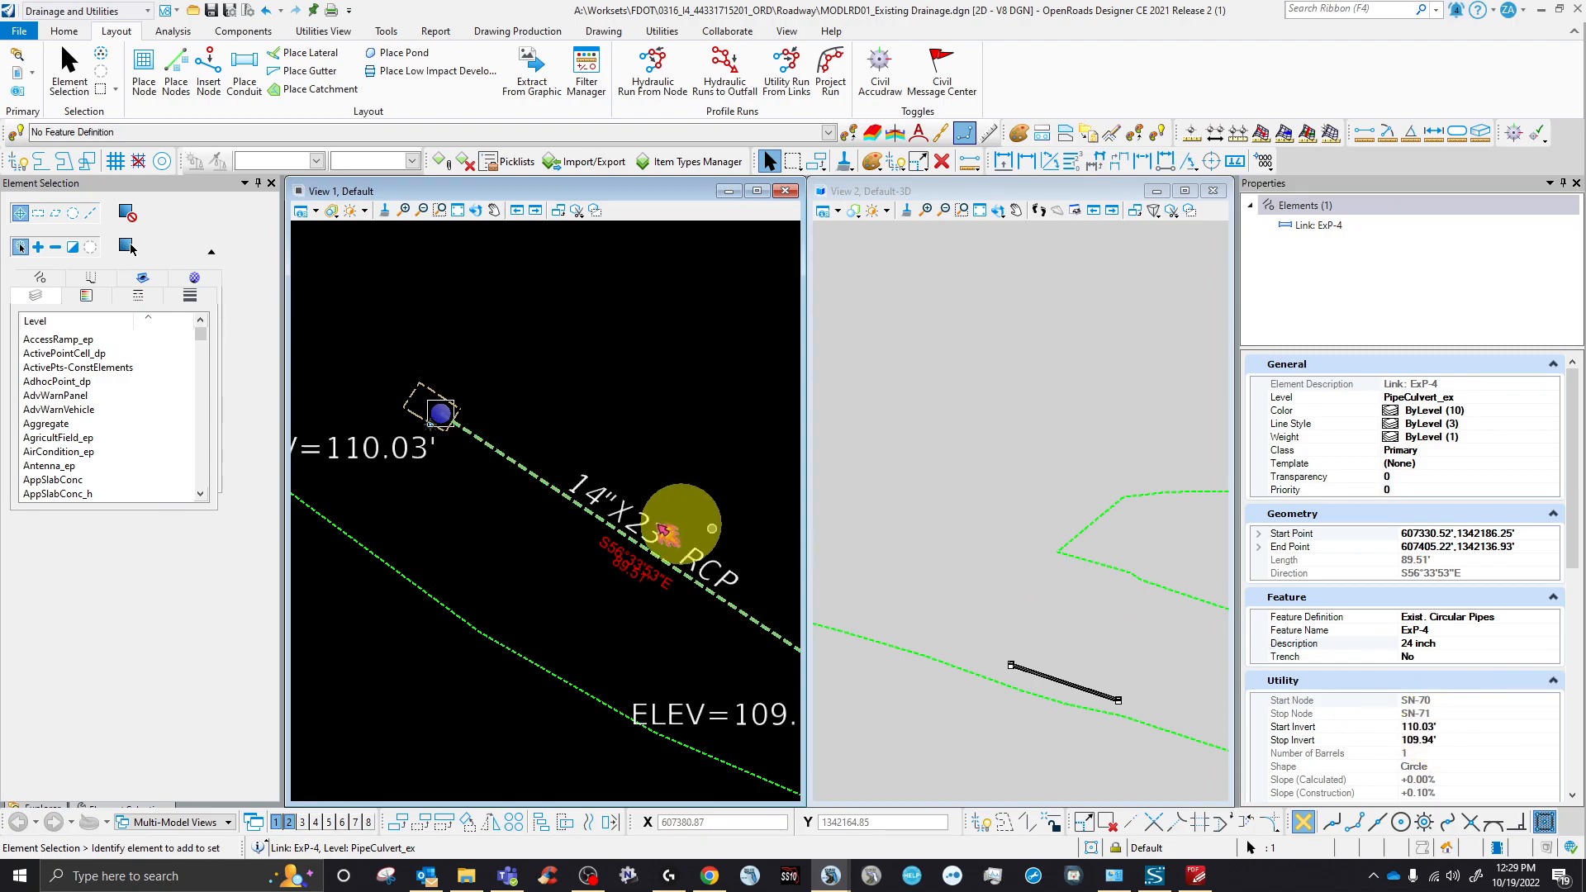
{"action": "left_click", "coordinate": [524, 570]}
- Select the northwesternmost extracted 24" CMP pipe and check its description against the available sizes, keeping 24 inch
{"action": "scroll", "coordinate": [417, 493], "scroll_direction": "down", "scroll_amount": 7}
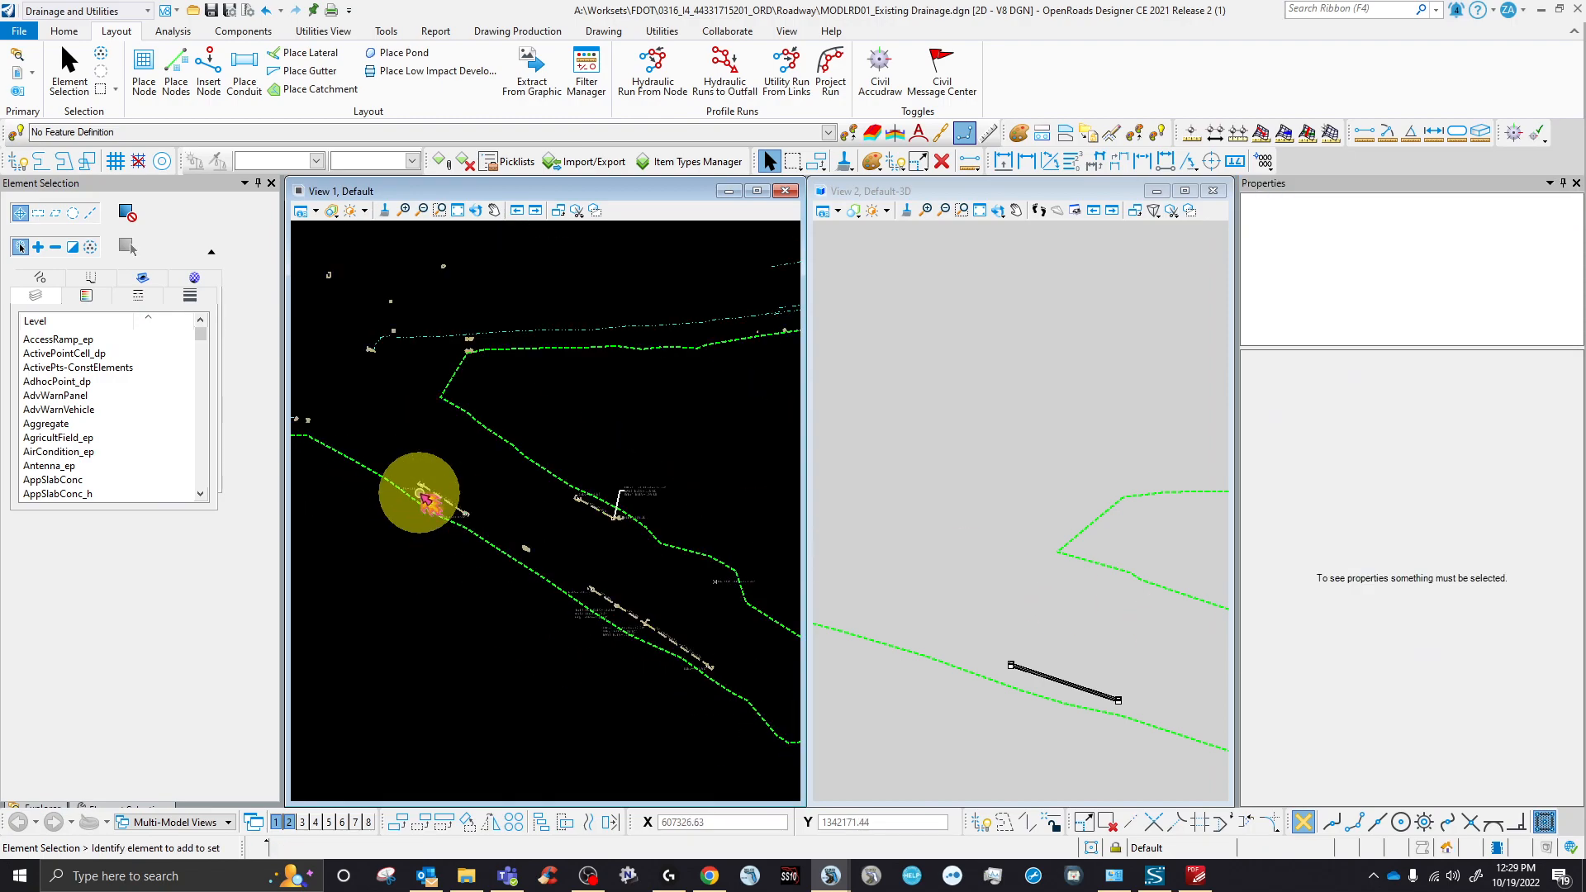
{"action": "scroll", "coordinate": [583, 520], "scroll_direction": "up", "scroll_amount": 5}
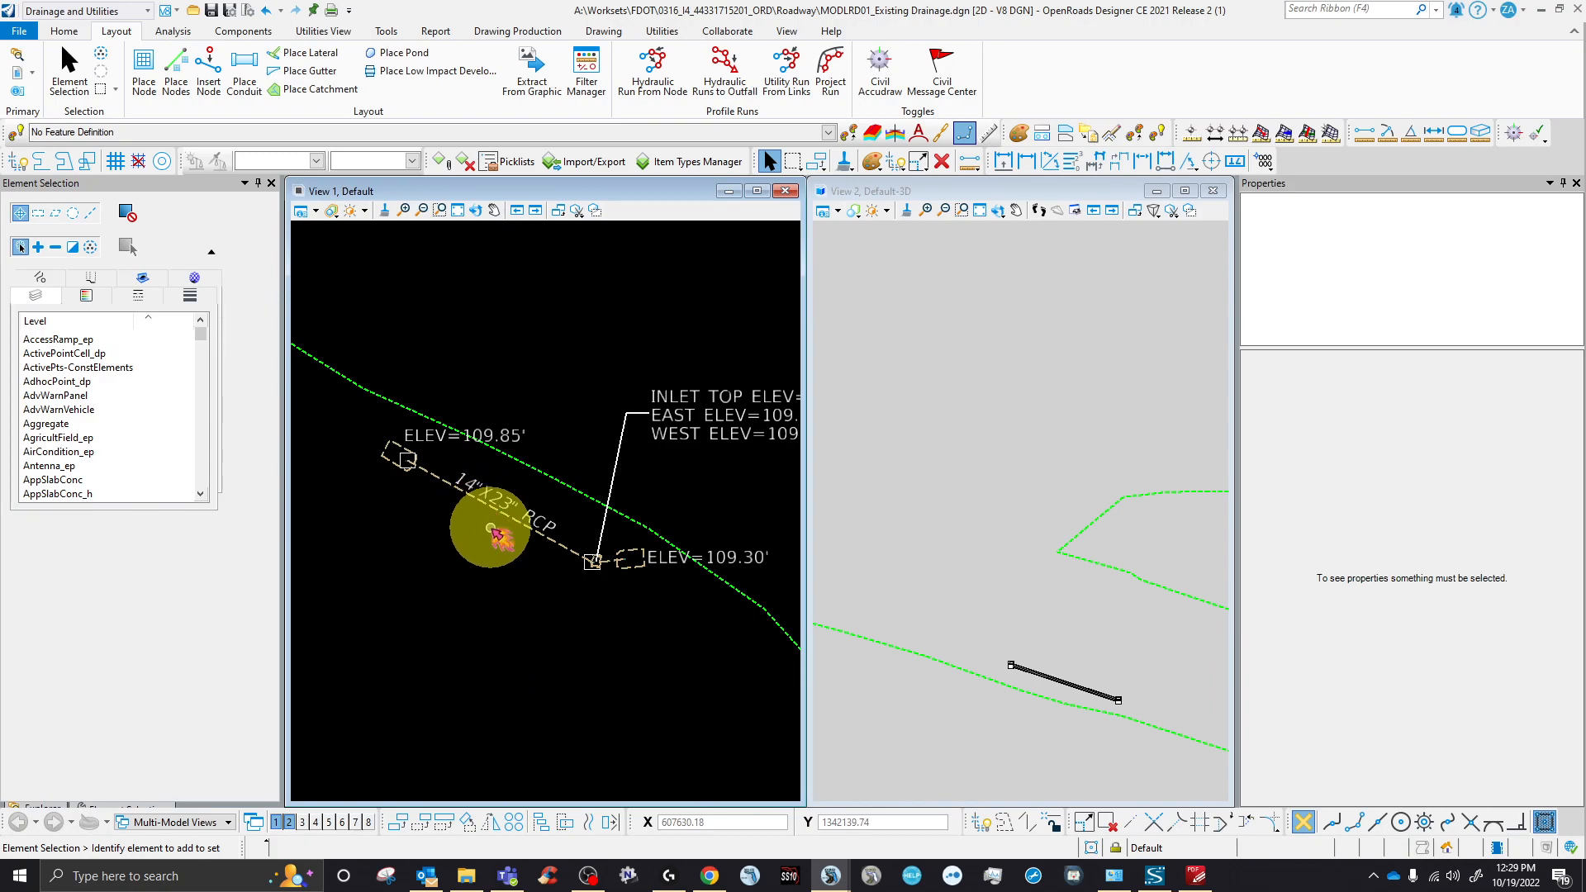
{"action": "scroll", "coordinate": [562, 541], "scroll_direction": "down", "scroll_amount": 4}
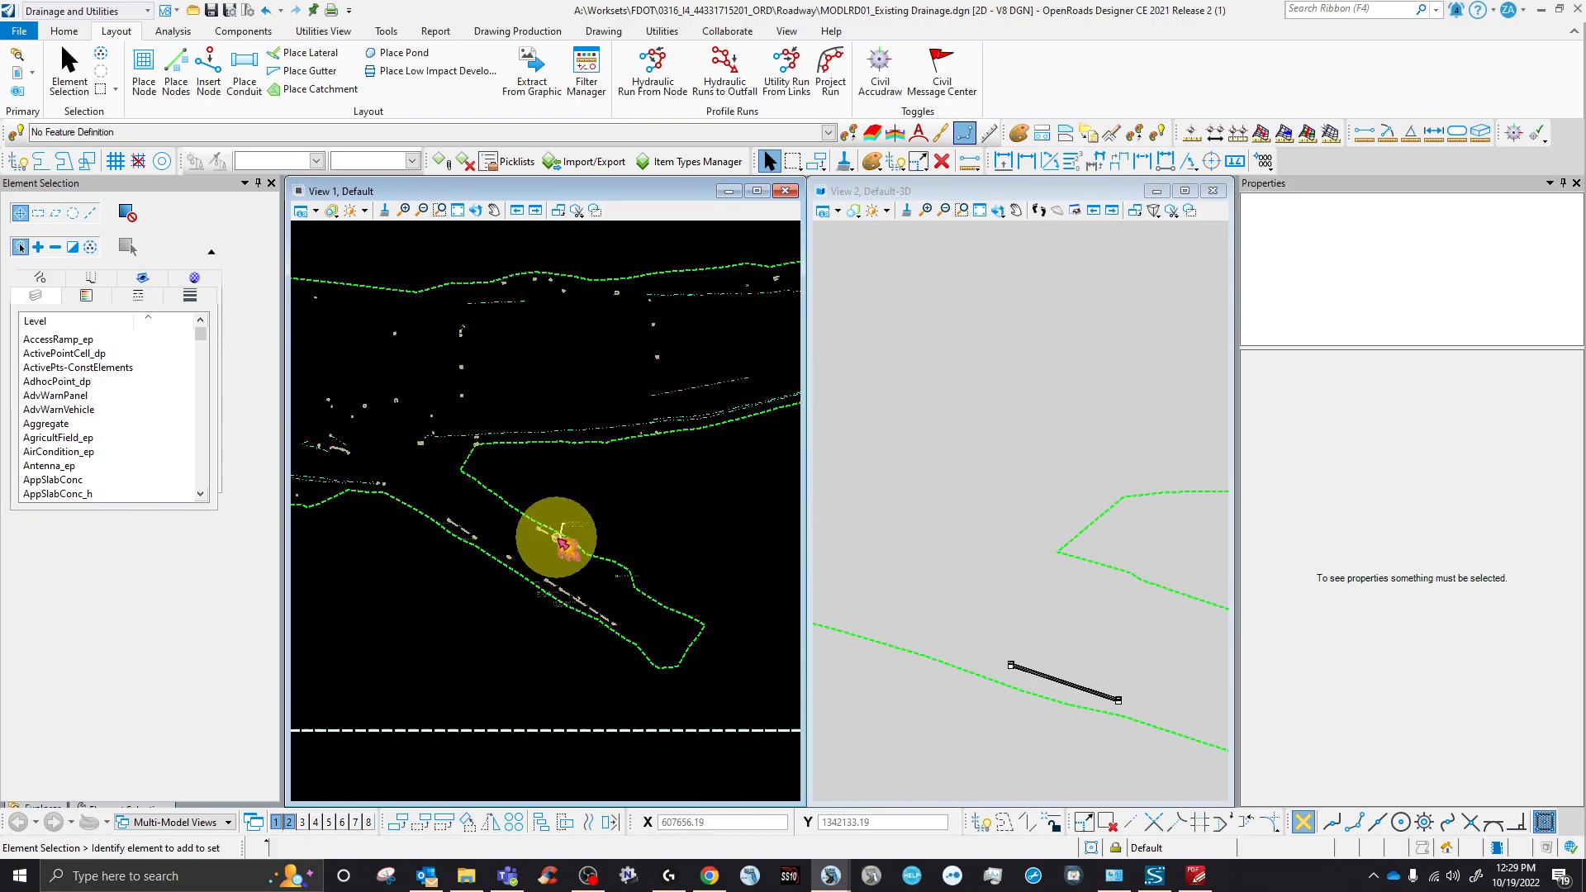
{"action": "scroll", "coordinate": [463, 531], "scroll_direction": "up", "scroll_amount": 6}
{"action": "scroll", "coordinate": [403, 499], "scroll_direction": "down", "scroll_amount": 4}
{"action": "scroll", "coordinate": [587, 624], "scroll_direction": "up", "scroll_amount": 2}
{"action": "scroll", "coordinate": [595, 630], "scroll_direction": "up", "scroll_amount": 4}
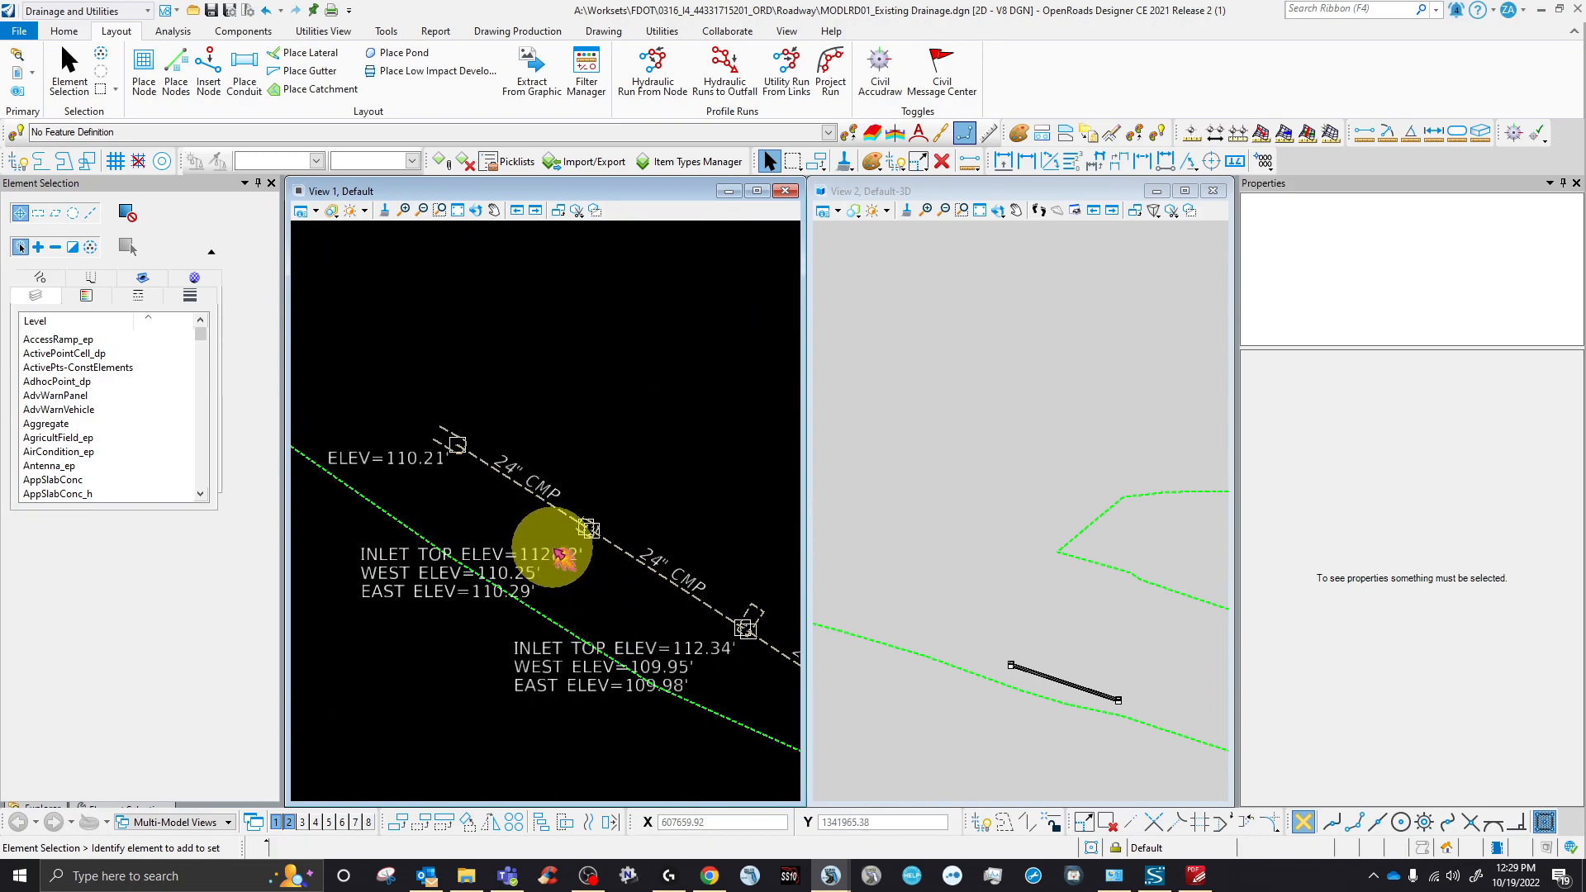
{"action": "left_click", "coordinate": [538, 486]}
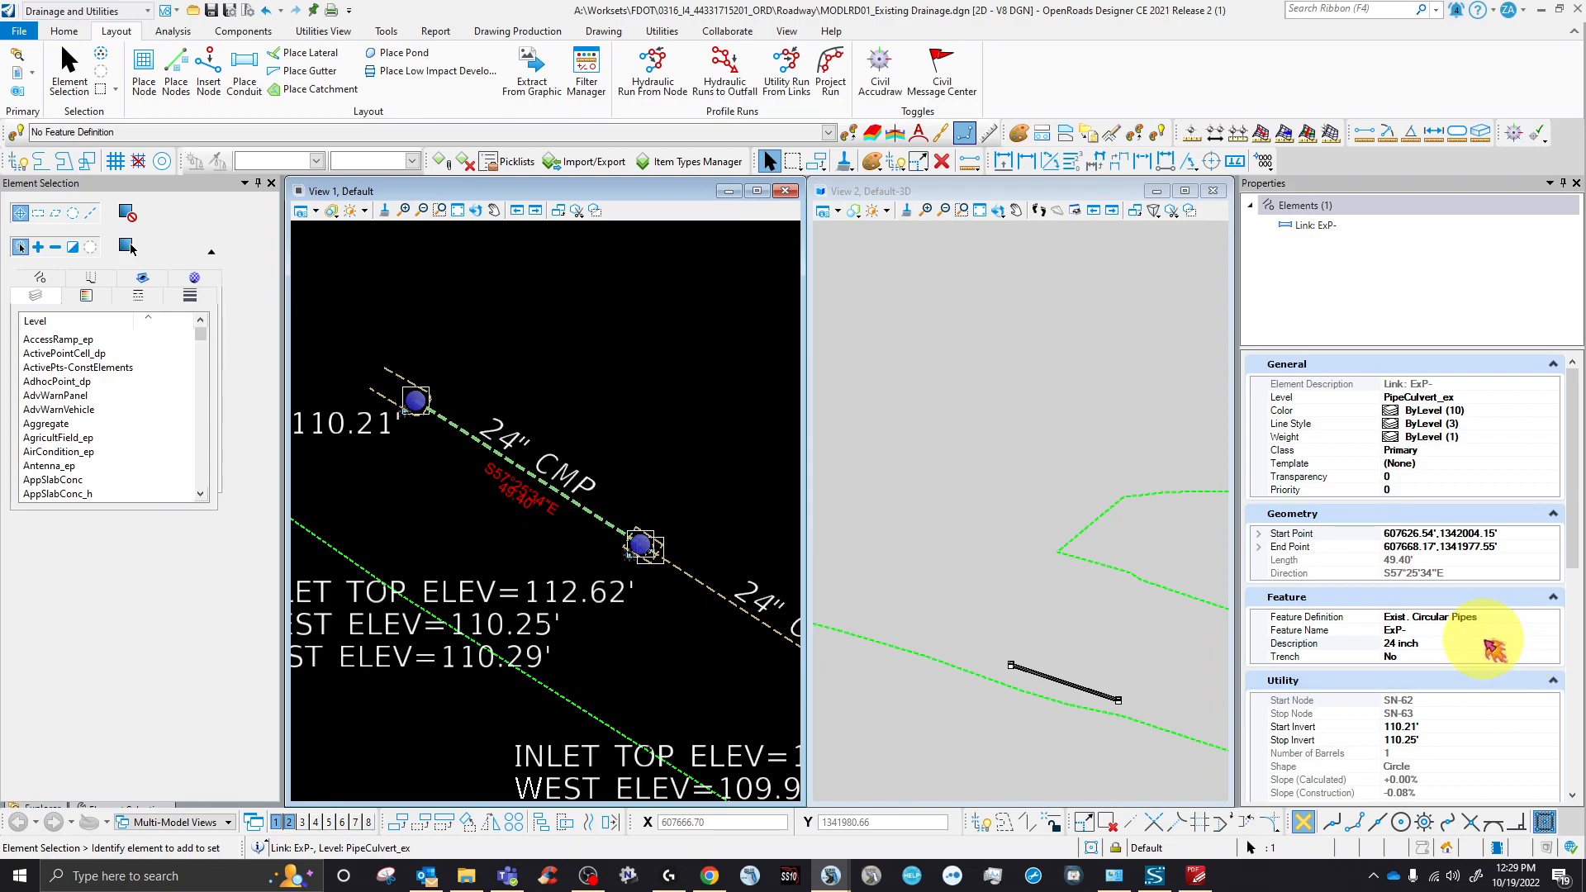
{"action": "left_click", "coordinate": [1510, 643]}
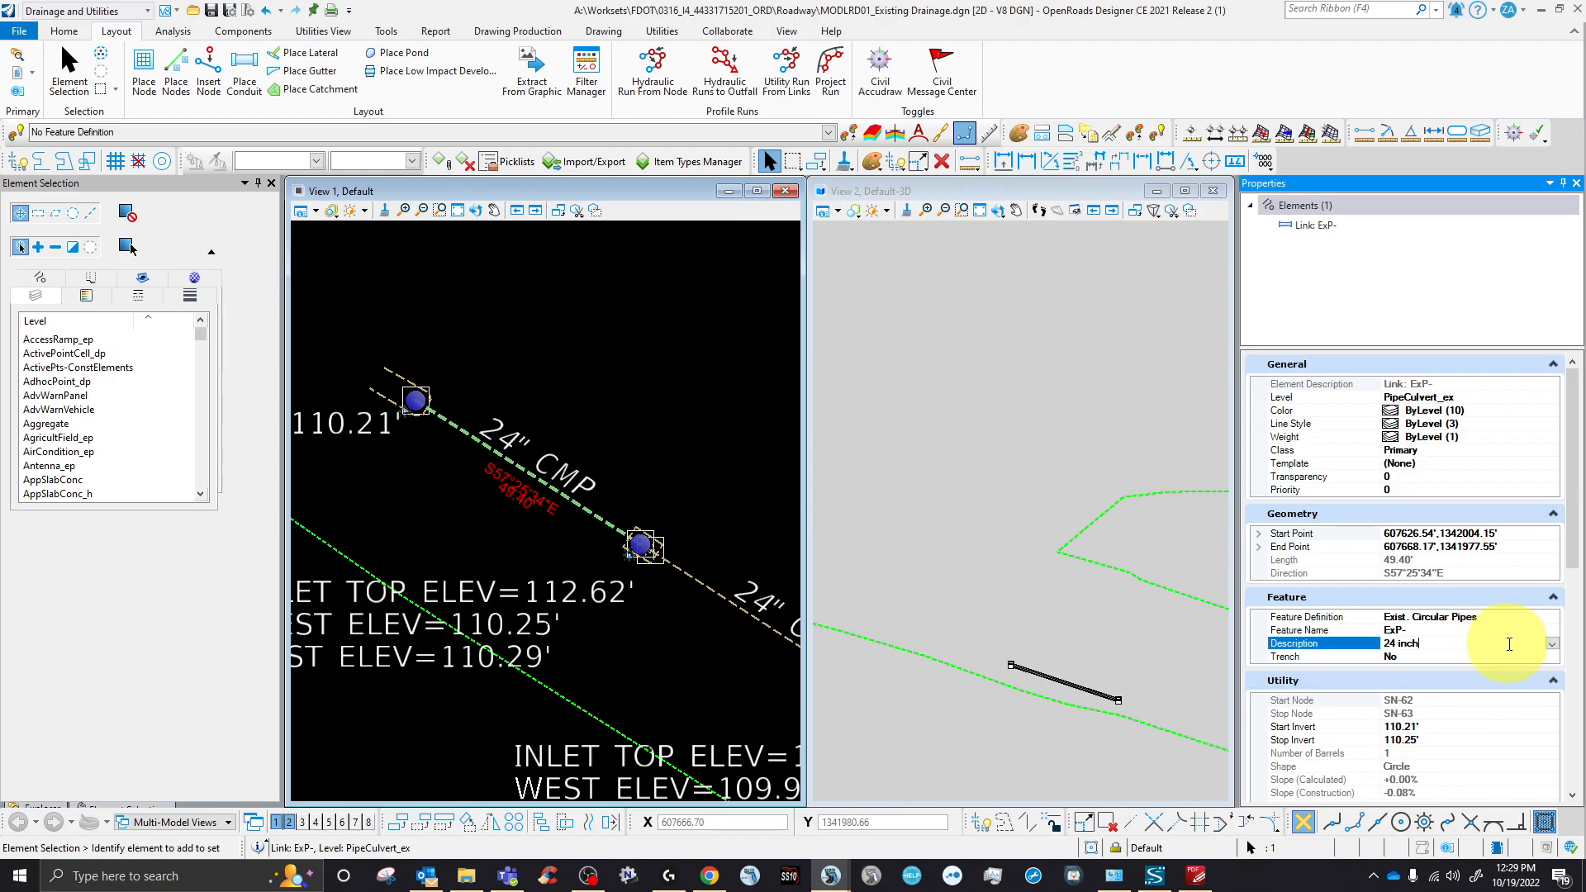
{"action": "left_click", "coordinate": [1553, 645]}
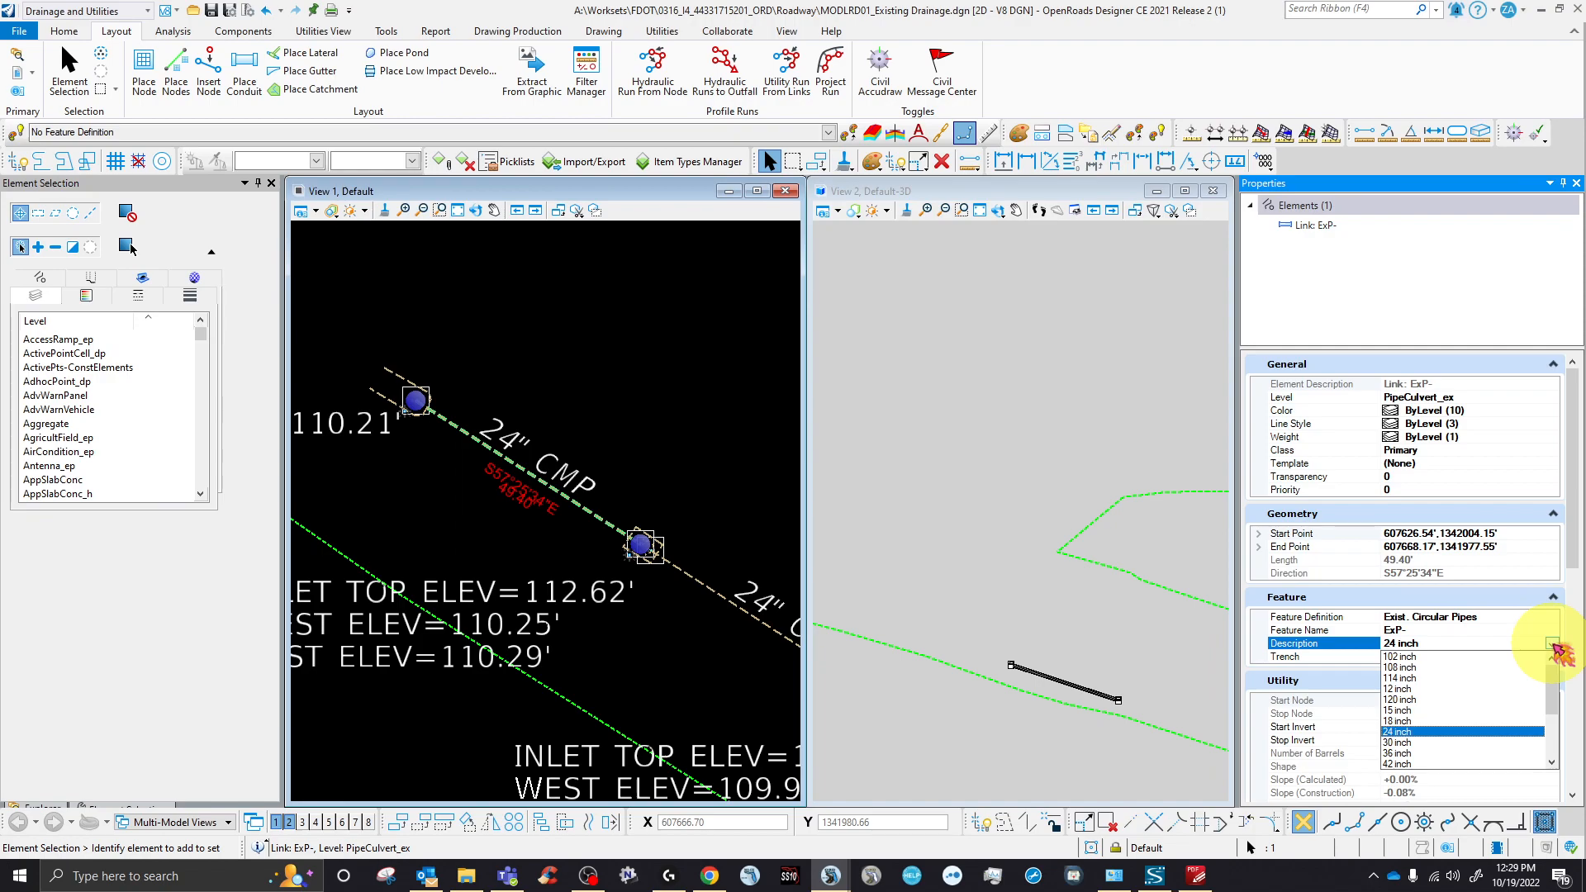
{"action": "left_click", "coordinate": [1423, 732]}
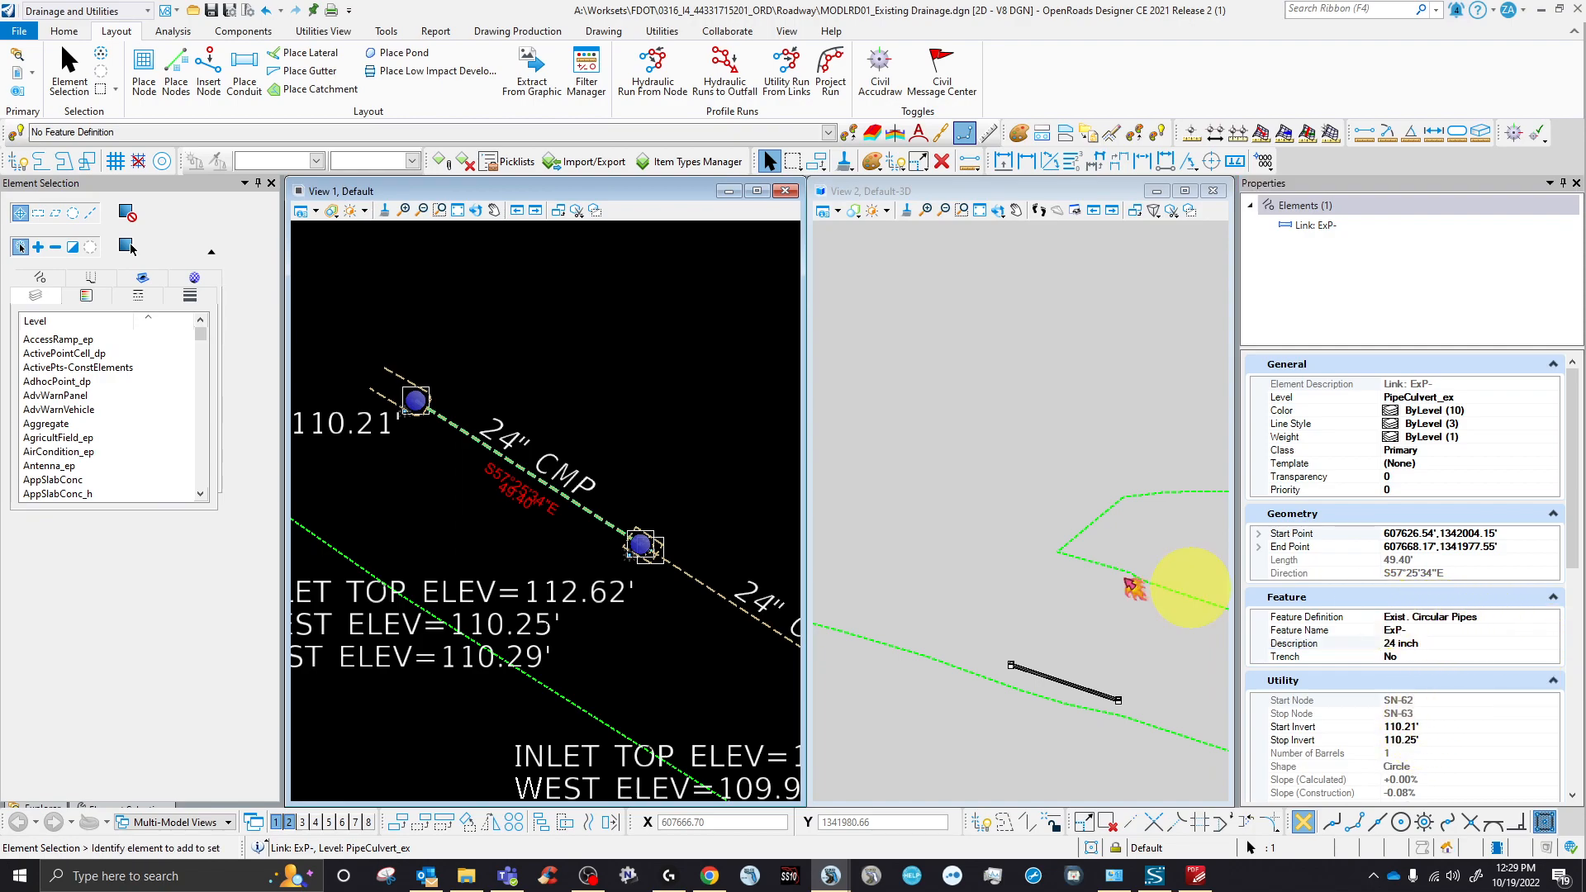
{"action": "left_click", "coordinate": [573, 541]}
- Select the 14"X23" RCP pipe southwest of the road and review the box, elliptical and pipe-arch feature definitions available for it
{"action": "scroll", "coordinate": [664, 539], "scroll_direction": "down", "scroll_amount": 5}
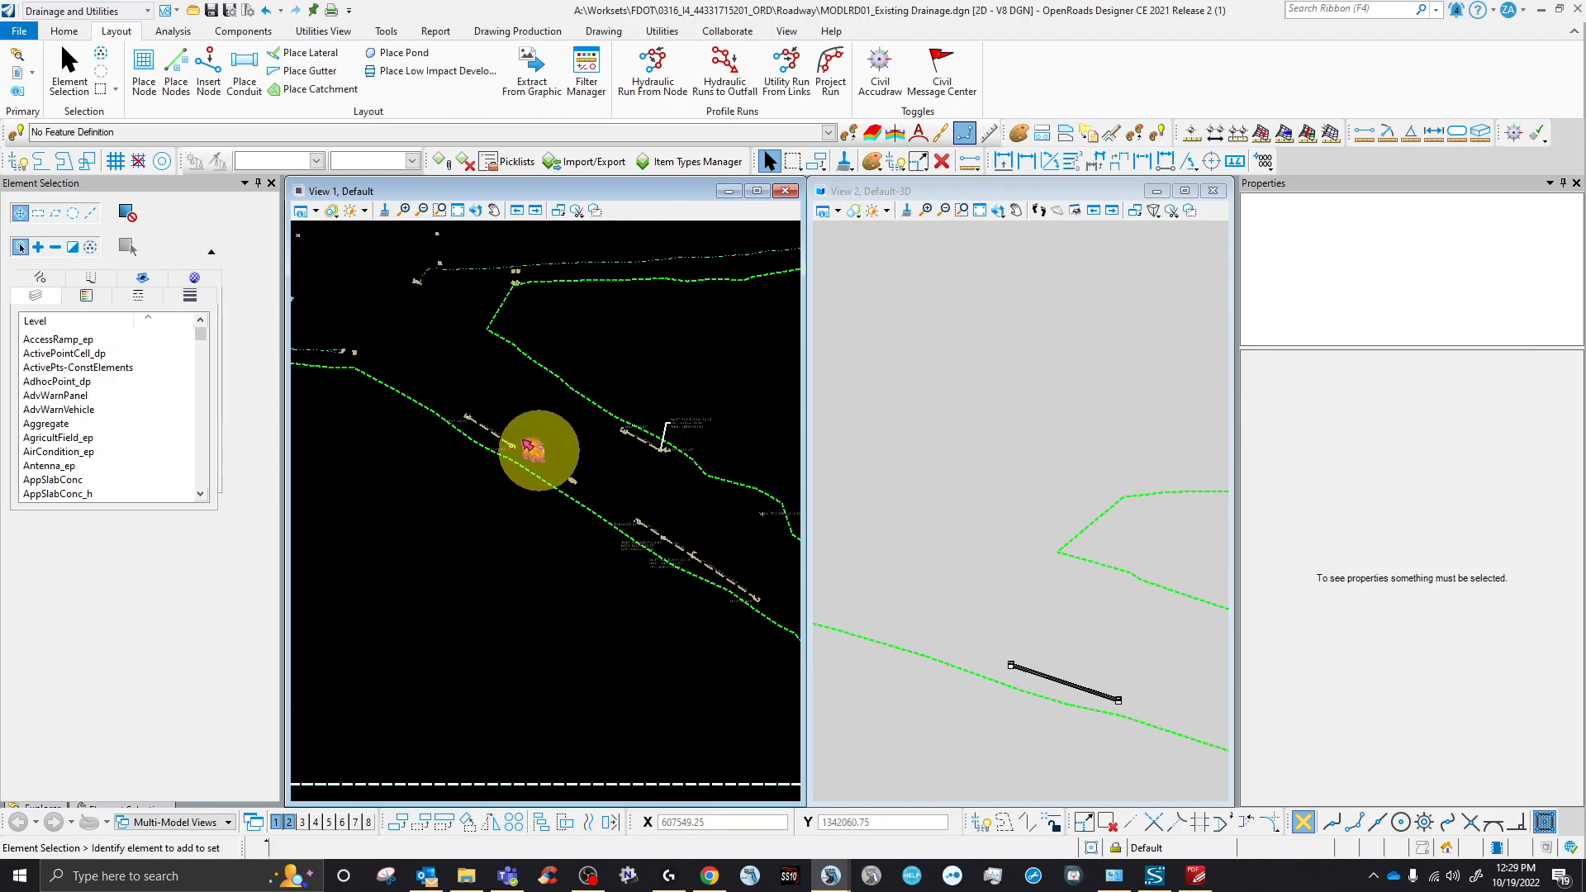
{"action": "scroll", "coordinate": [488, 446], "scroll_direction": "up", "scroll_amount": 5}
{"action": "left_click", "coordinate": [568, 465]}
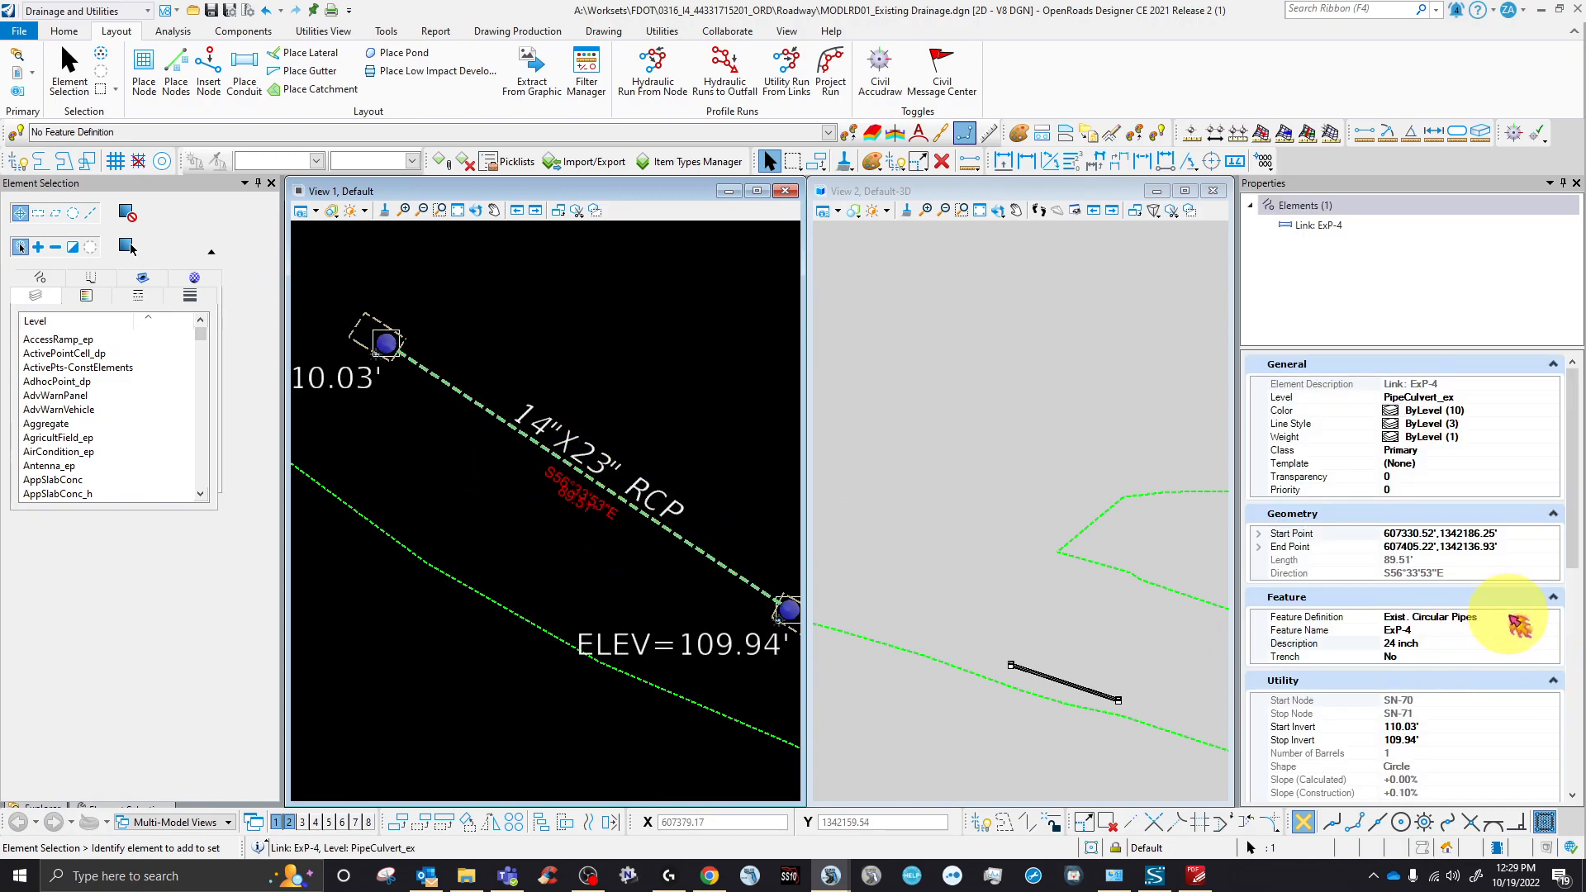
{"action": "left_click", "coordinate": [1469, 617]}
{"action": "left_click", "coordinate": [1553, 619]}
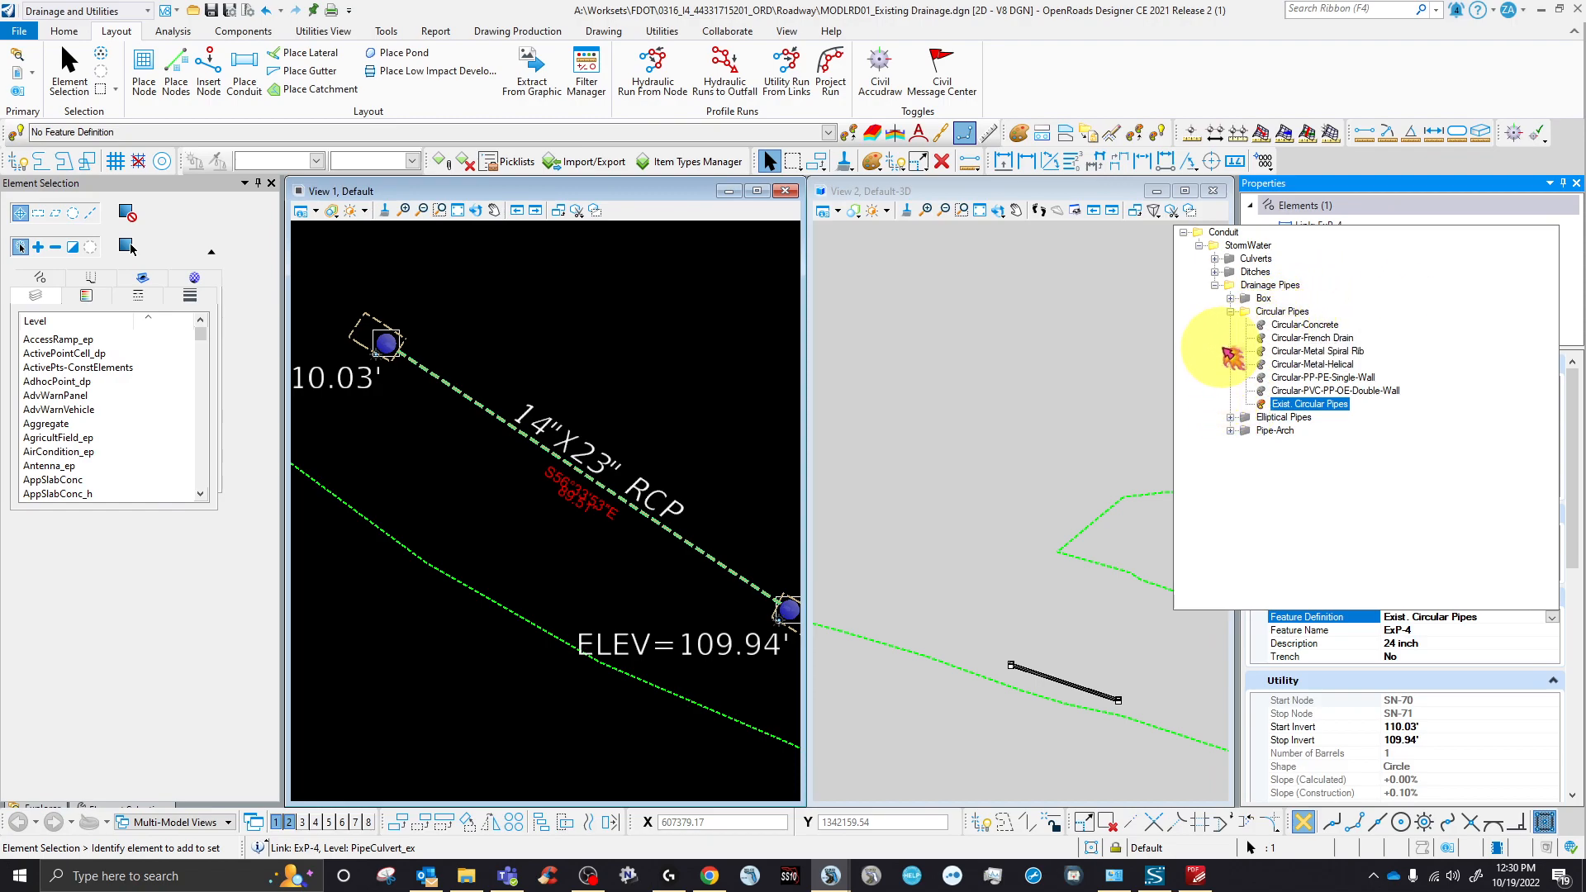
{"action": "left_click", "coordinate": [1231, 298]}
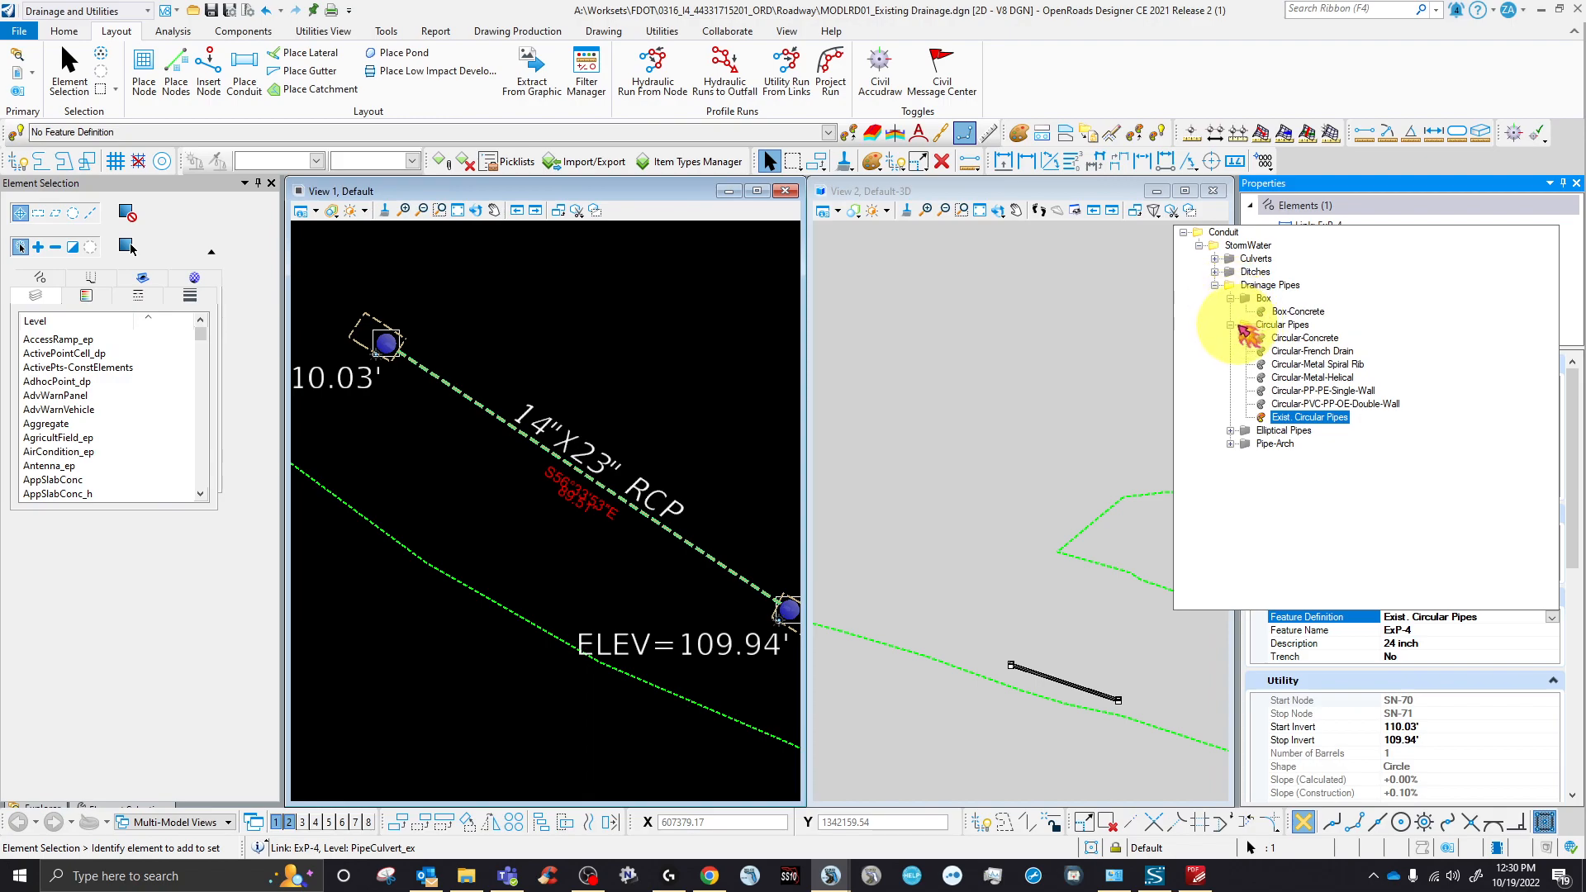
{"action": "left_click", "coordinate": [1231, 430]}
{"action": "left_click", "coordinate": [1232, 470]}
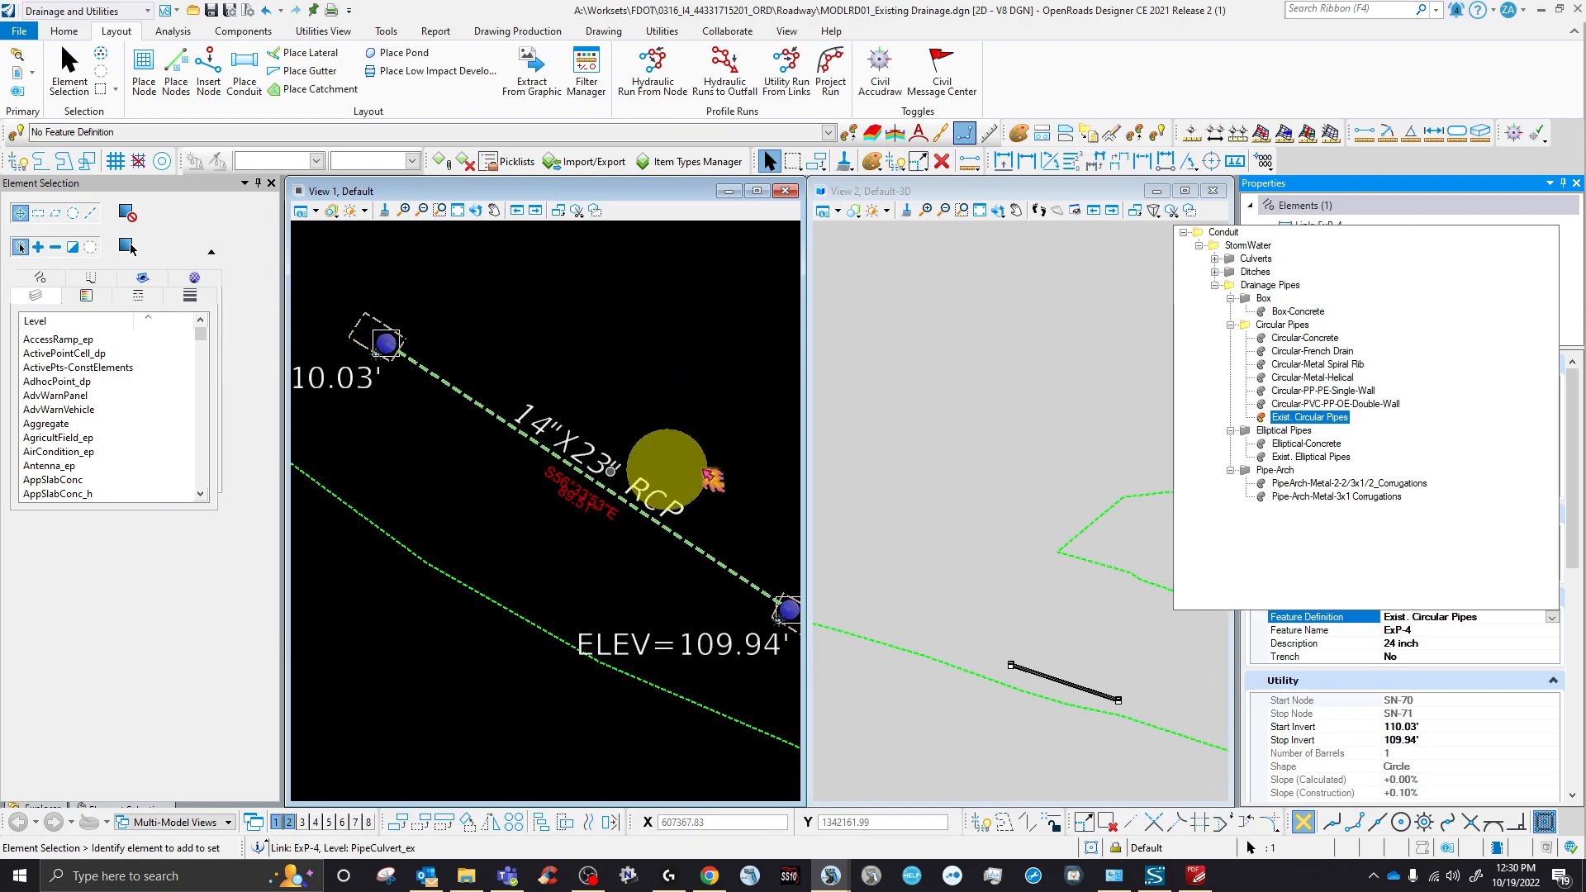
{"action": "left_click", "coordinate": [1551, 618]}
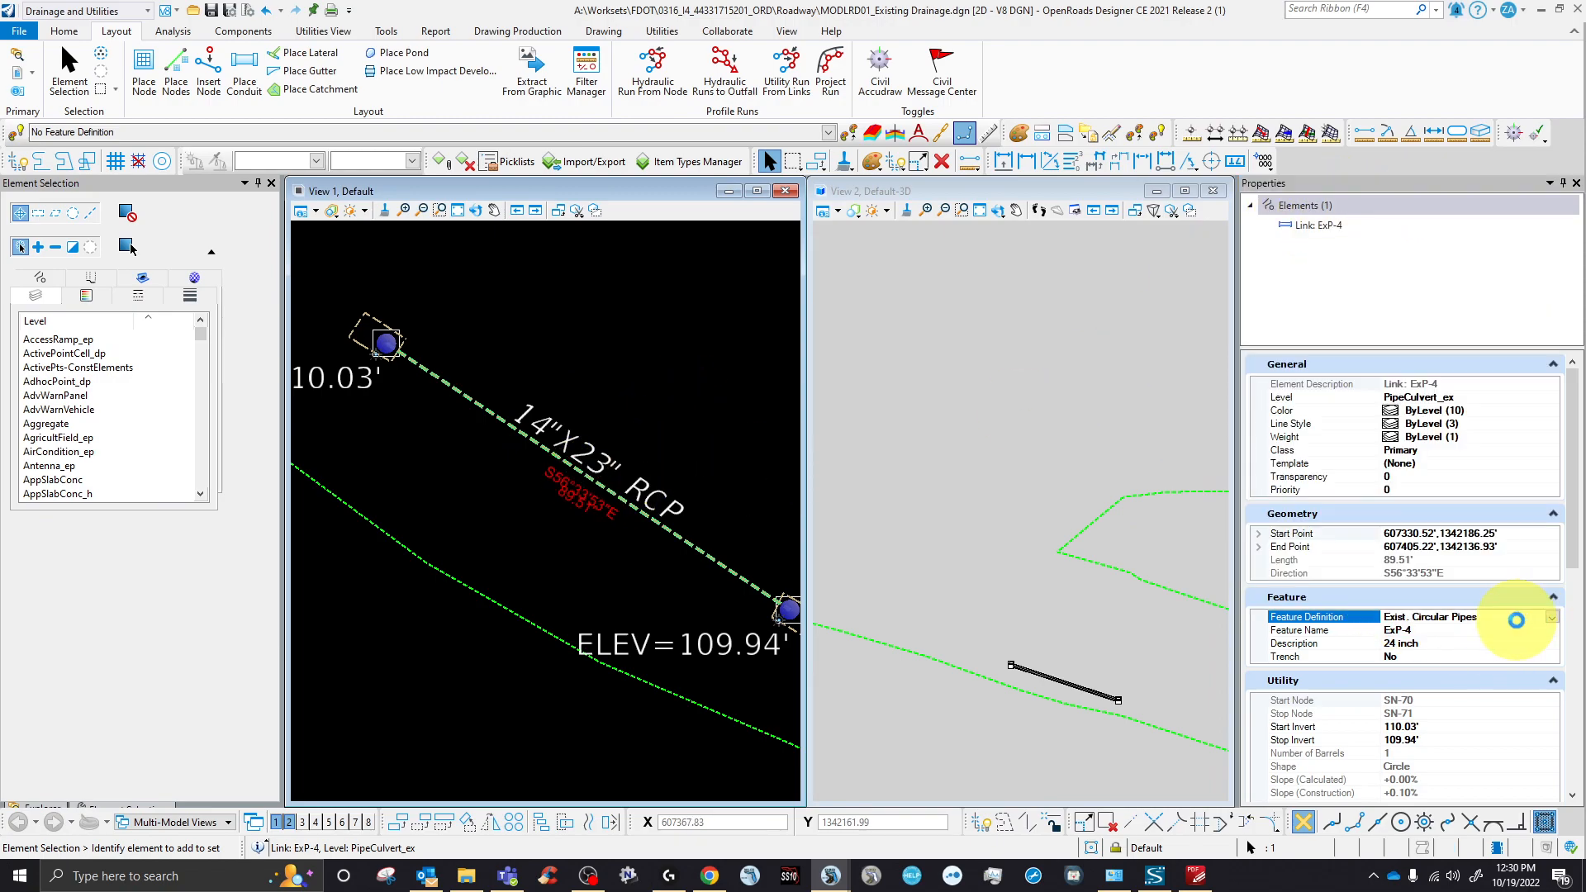
{"action": "left_click", "coordinate": [667, 533]}
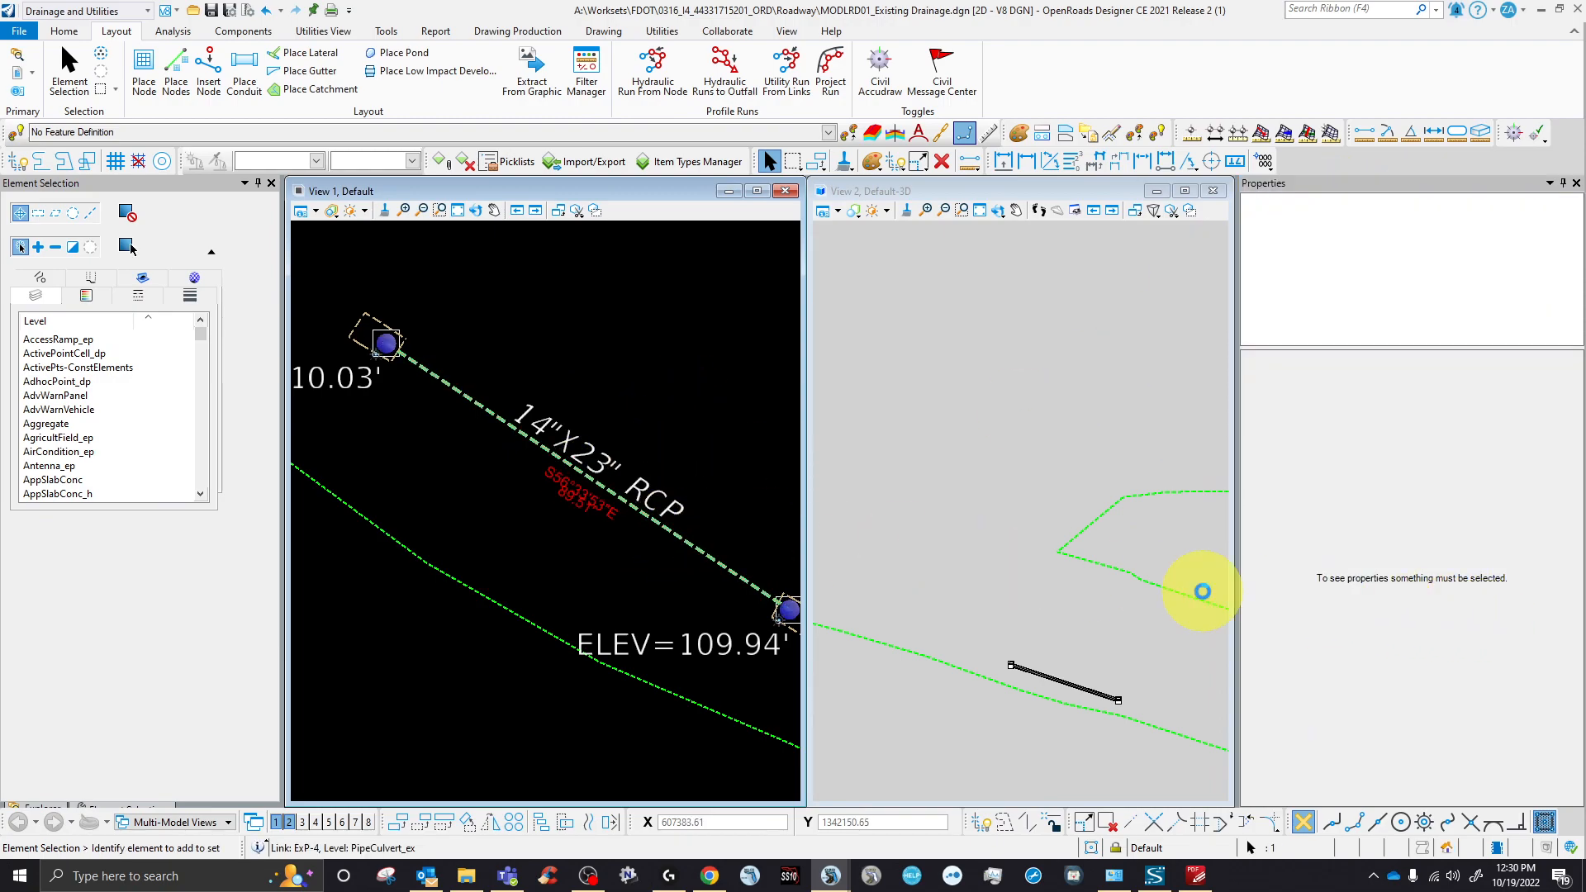
{"action": "left_click", "coordinate": [507, 538]}
- Assign the existing side-drain mitered end section feature definition ExMESS24ECP4S to the node at the 14"X23" RCP pipe's northwest end
{"action": "scroll", "coordinate": [405, 349], "scroll_direction": "up", "scroll_amount": 4}
{"action": "scroll", "coordinate": [402, 347], "scroll_direction": "up", "scroll_amount": 3}
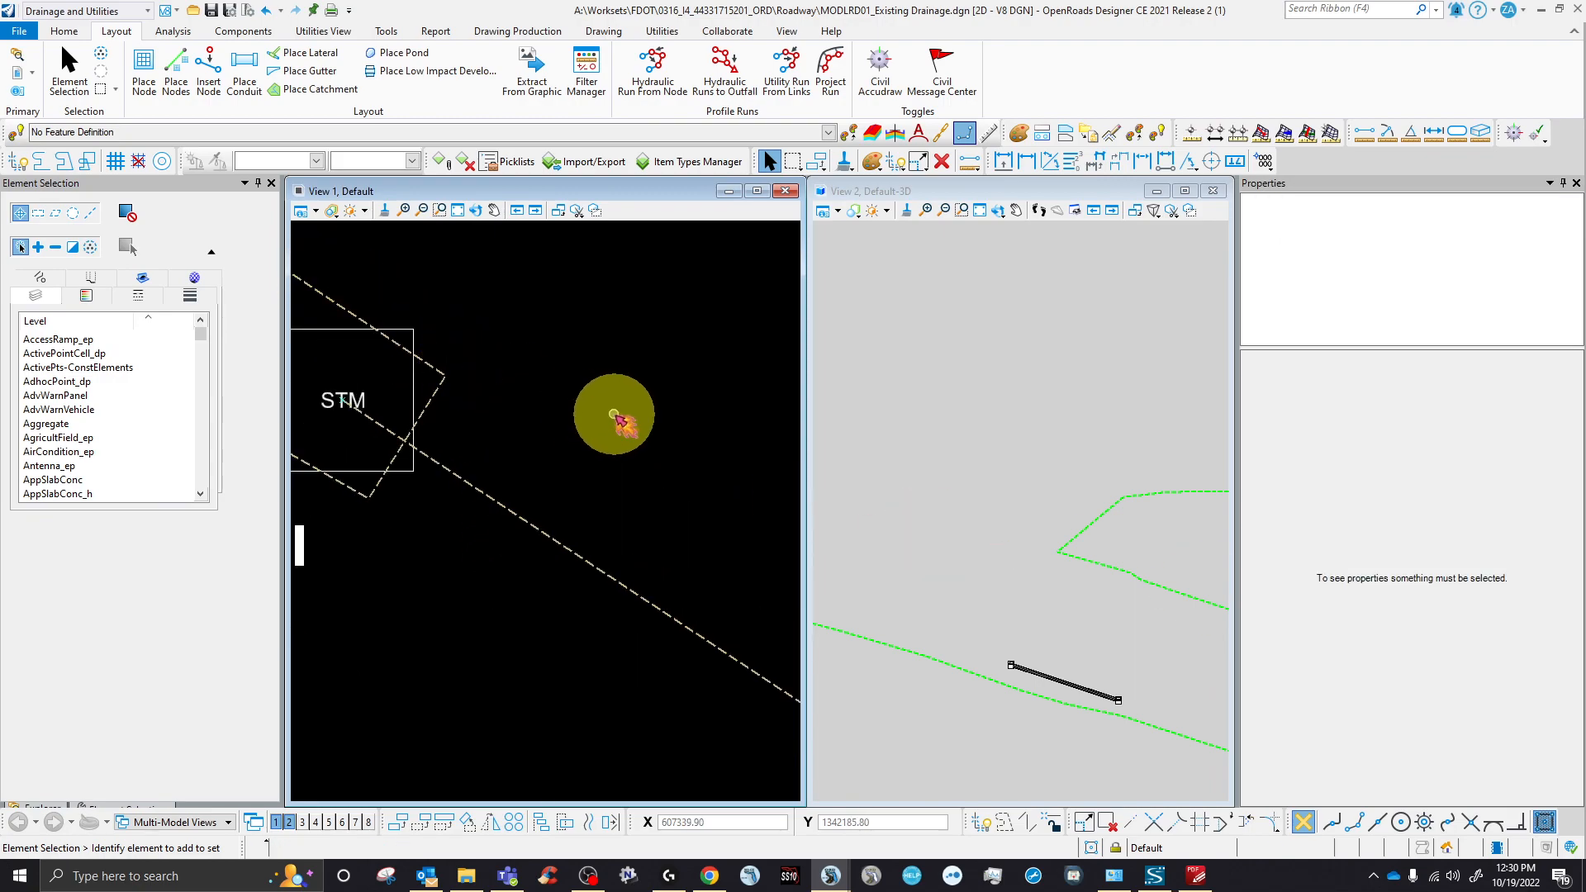
{"action": "scroll", "coordinate": [616, 420], "scroll_direction": "down", "scroll_amount": 3}
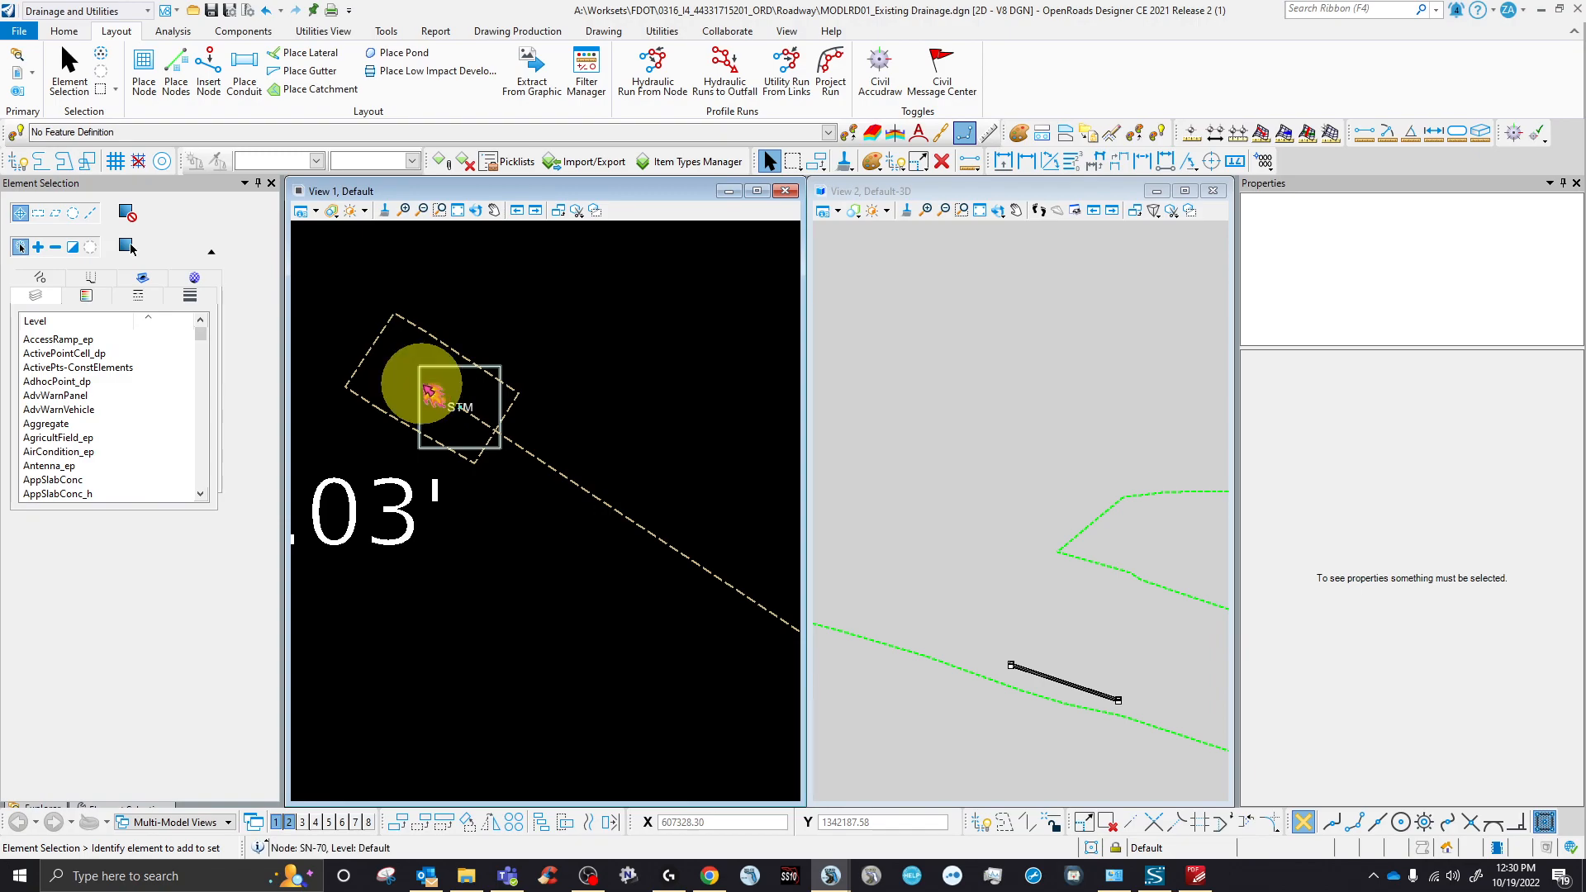
{"action": "left_click", "coordinate": [429, 393]}
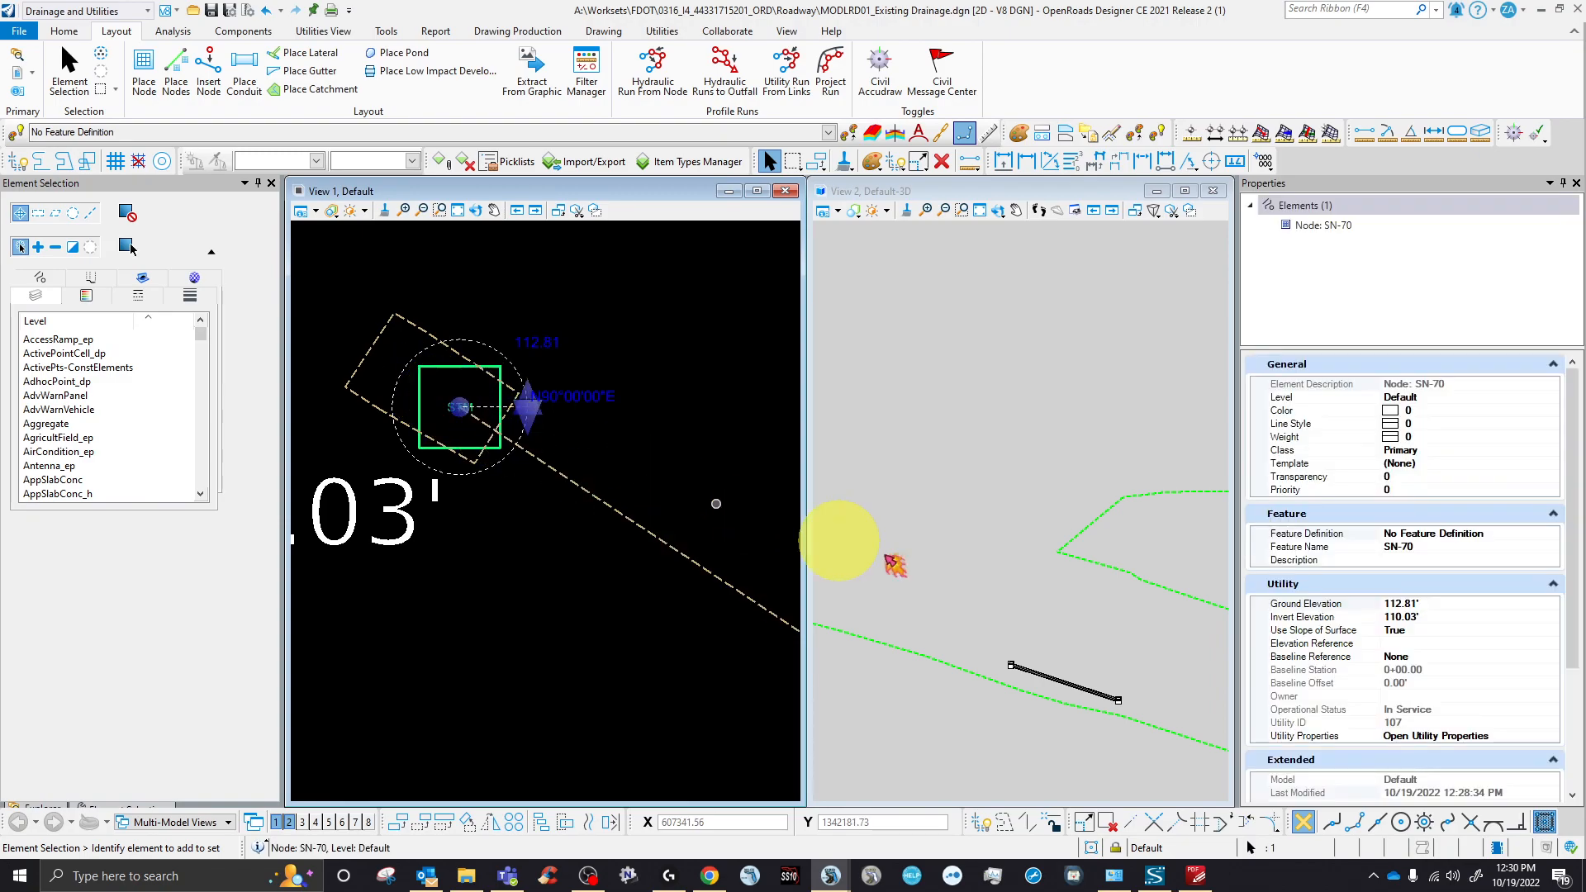
{"action": "scroll", "coordinate": [1020, 662], "scroll_direction": "up", "scroll_amount": 3}
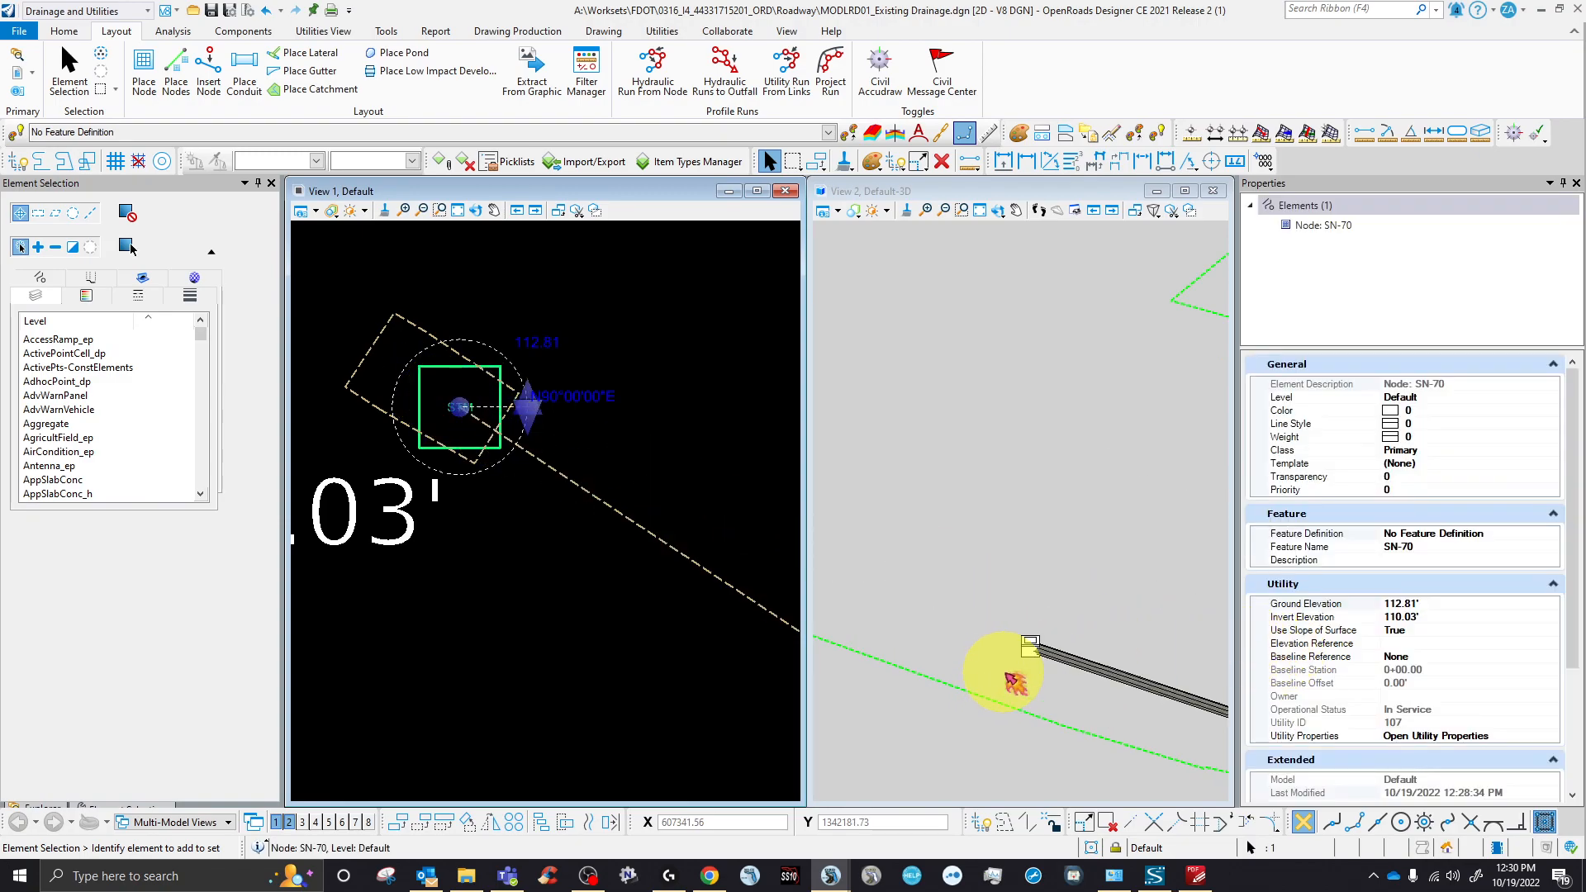
{"action": "left_click", "coordinate": [1542, 537]}
{"action": "left_click", "coordinate": [1552, 534]}
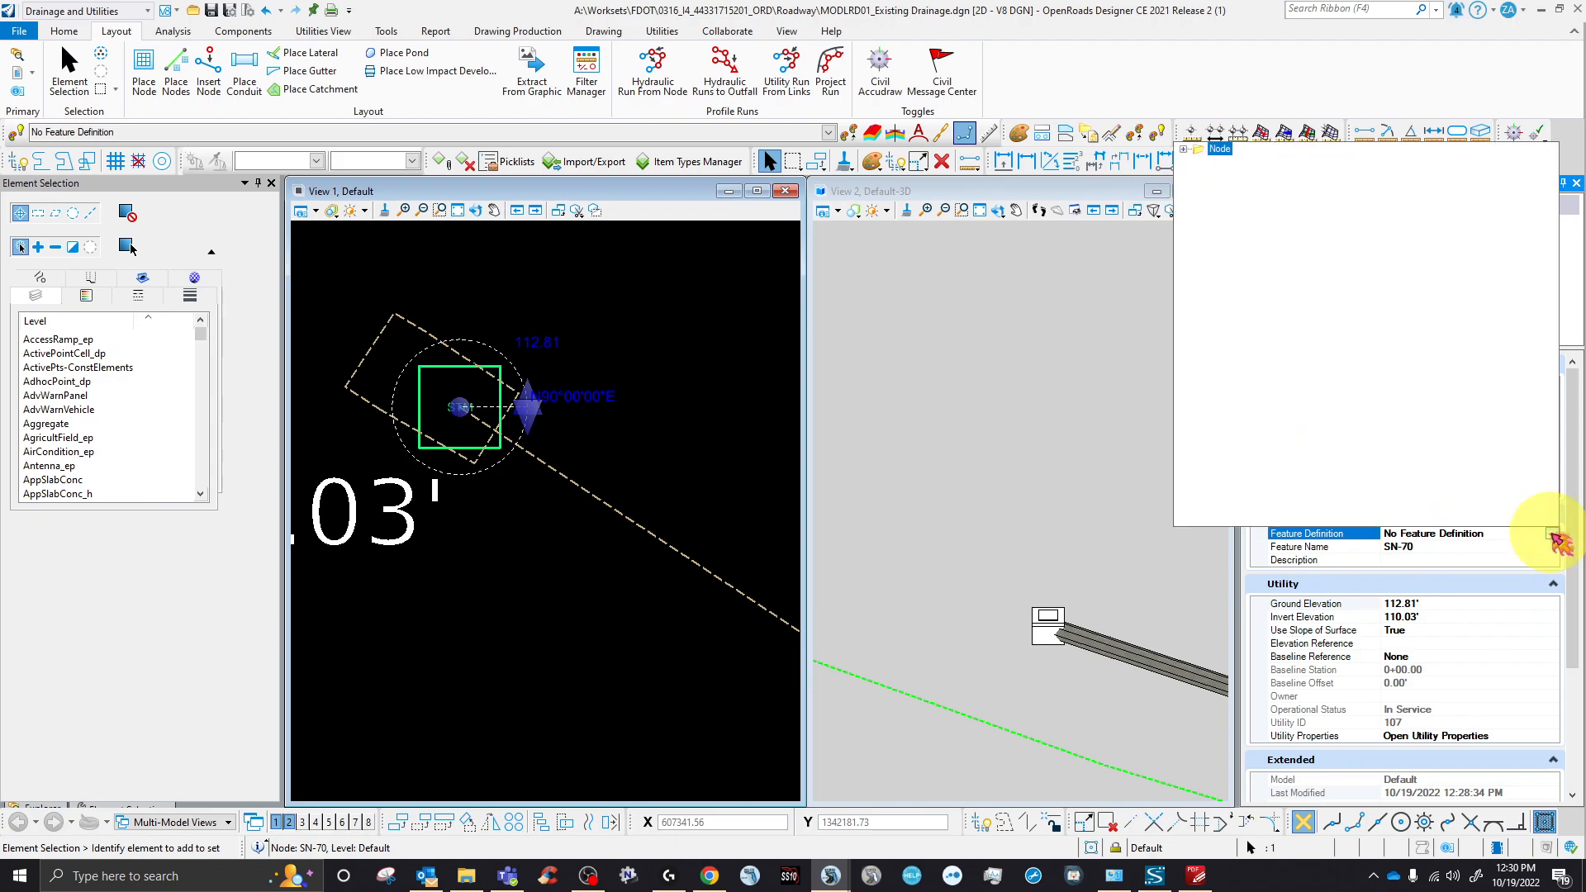
{"action": "left_click", "coordinate": [1184, 151]}
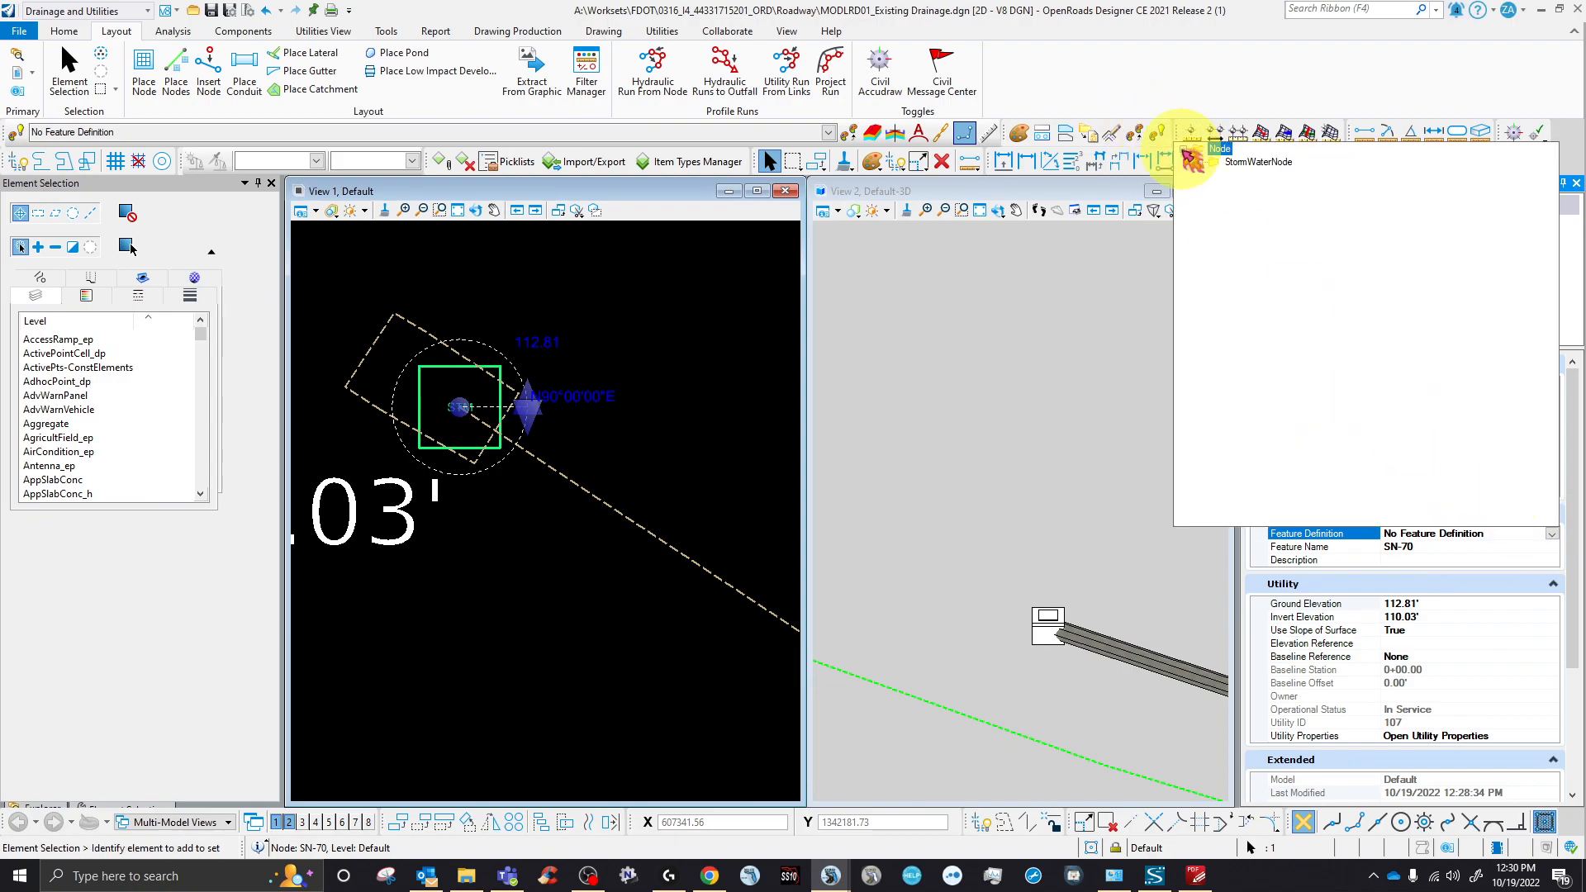
{"action": "left_click", "coordinate": [1216, 176]}
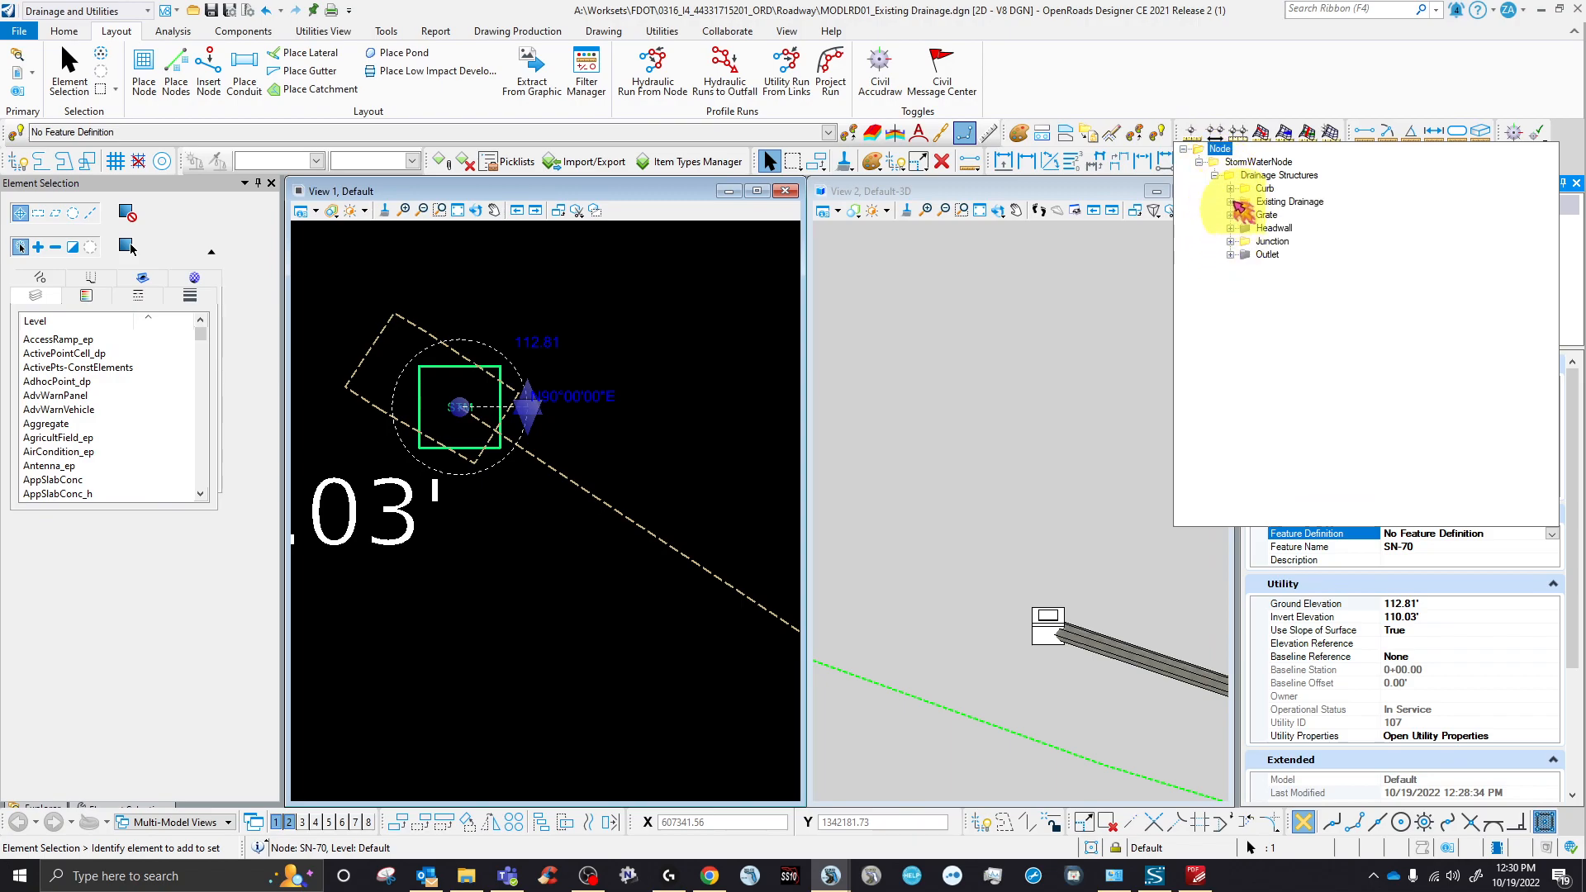
{"action": "left_click", "coordinate": [1232, 202]}
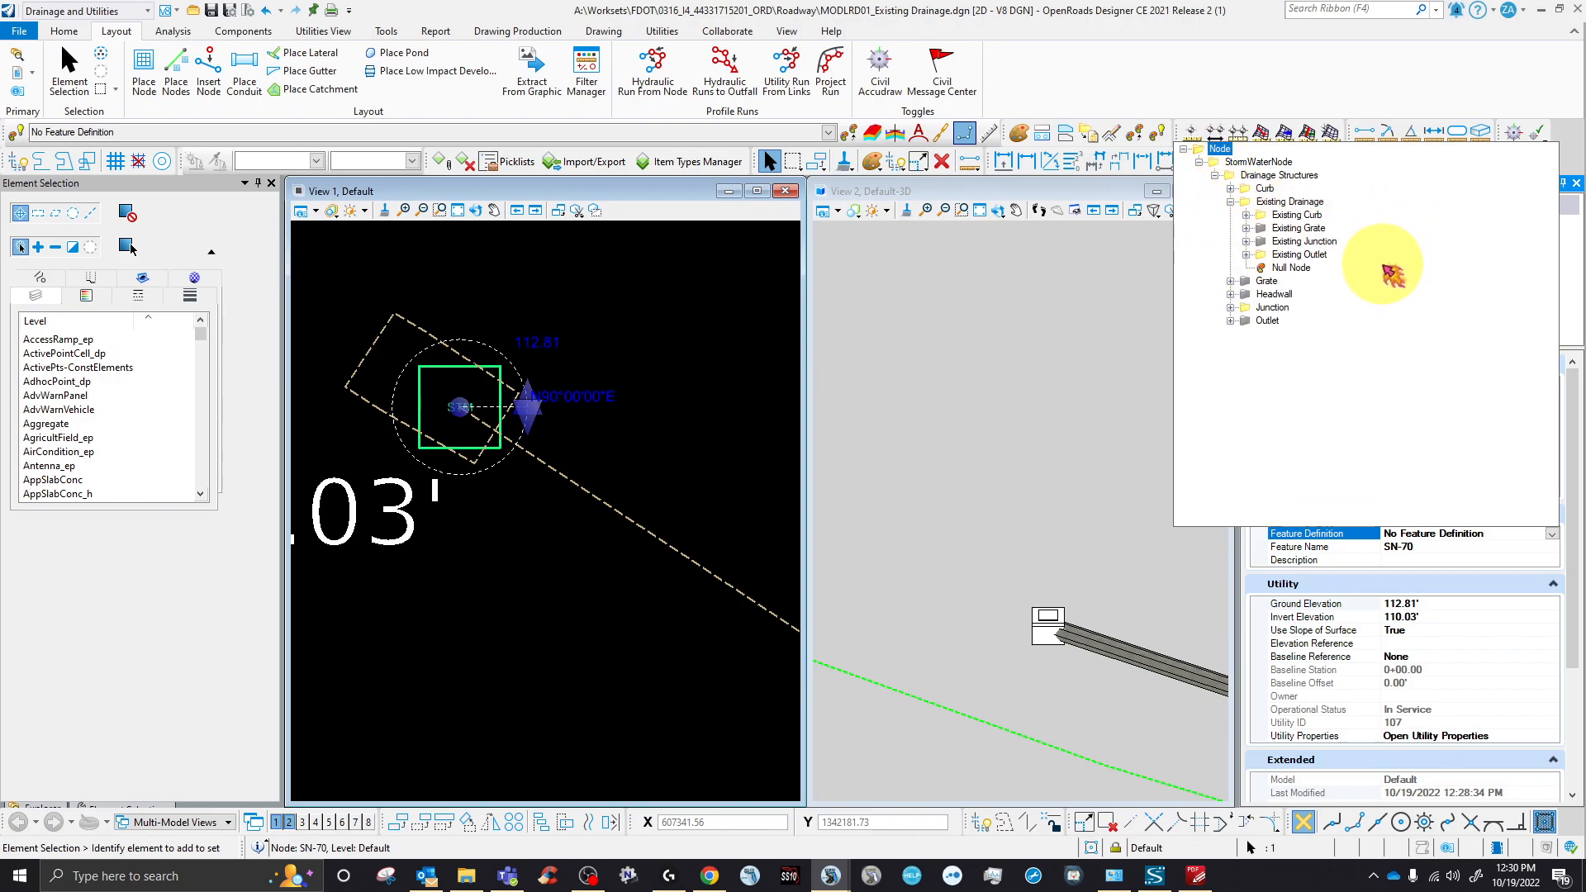
{"action": "left_click", "coordinate": [1248, 255]}
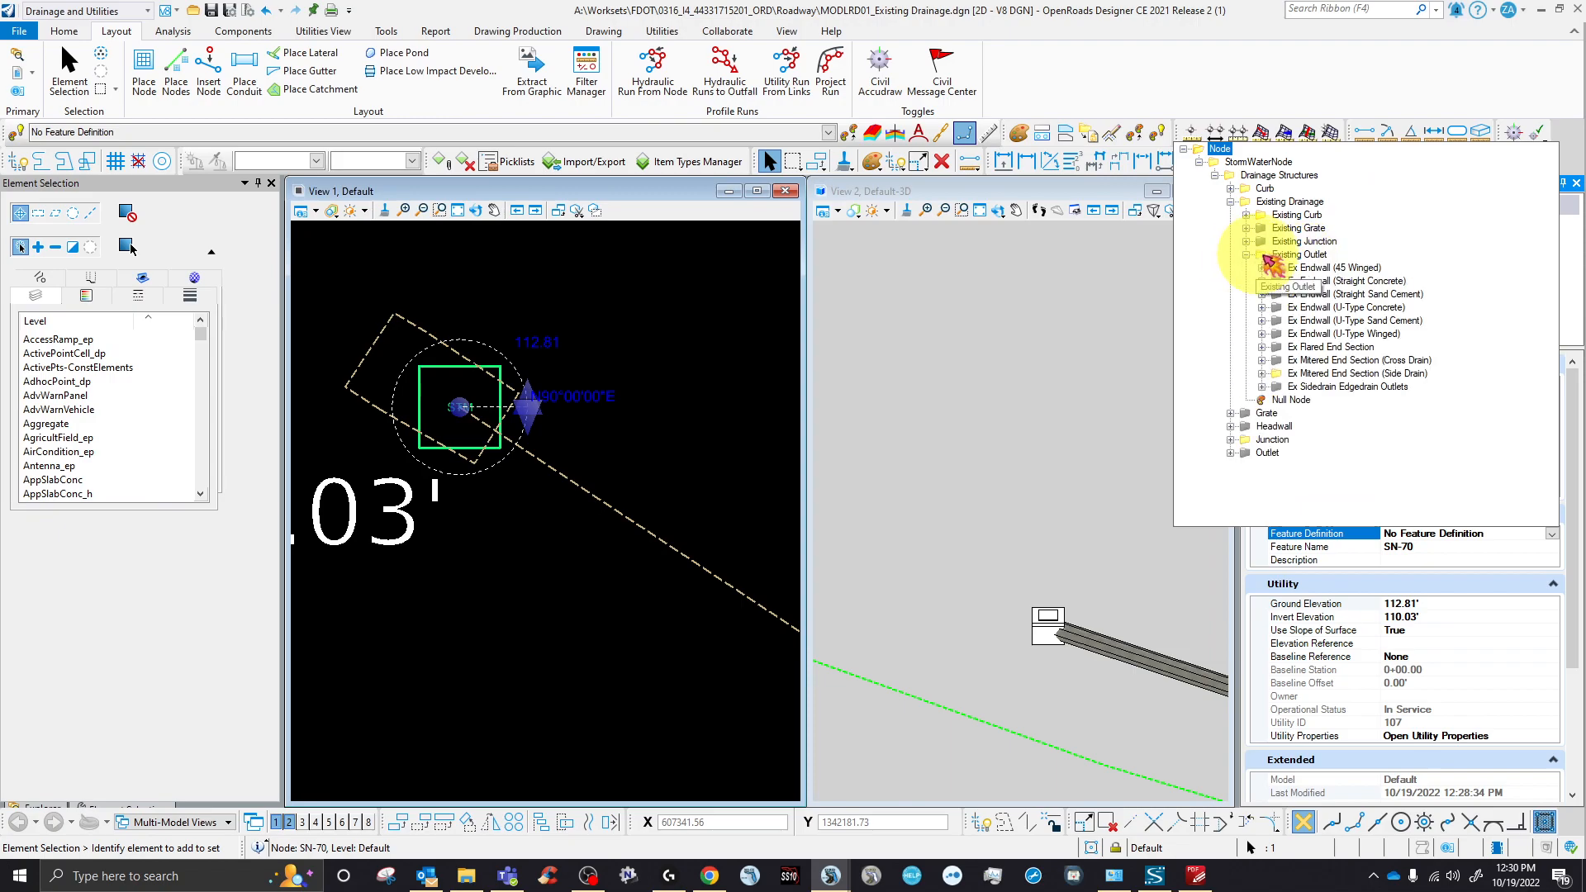
{"action": "left_click", "coordinate": [1262, 374]}
{"action": "scroll", "coordinate": [1400, 356], "scroll_direction": "down", "scroll_amount": 2}
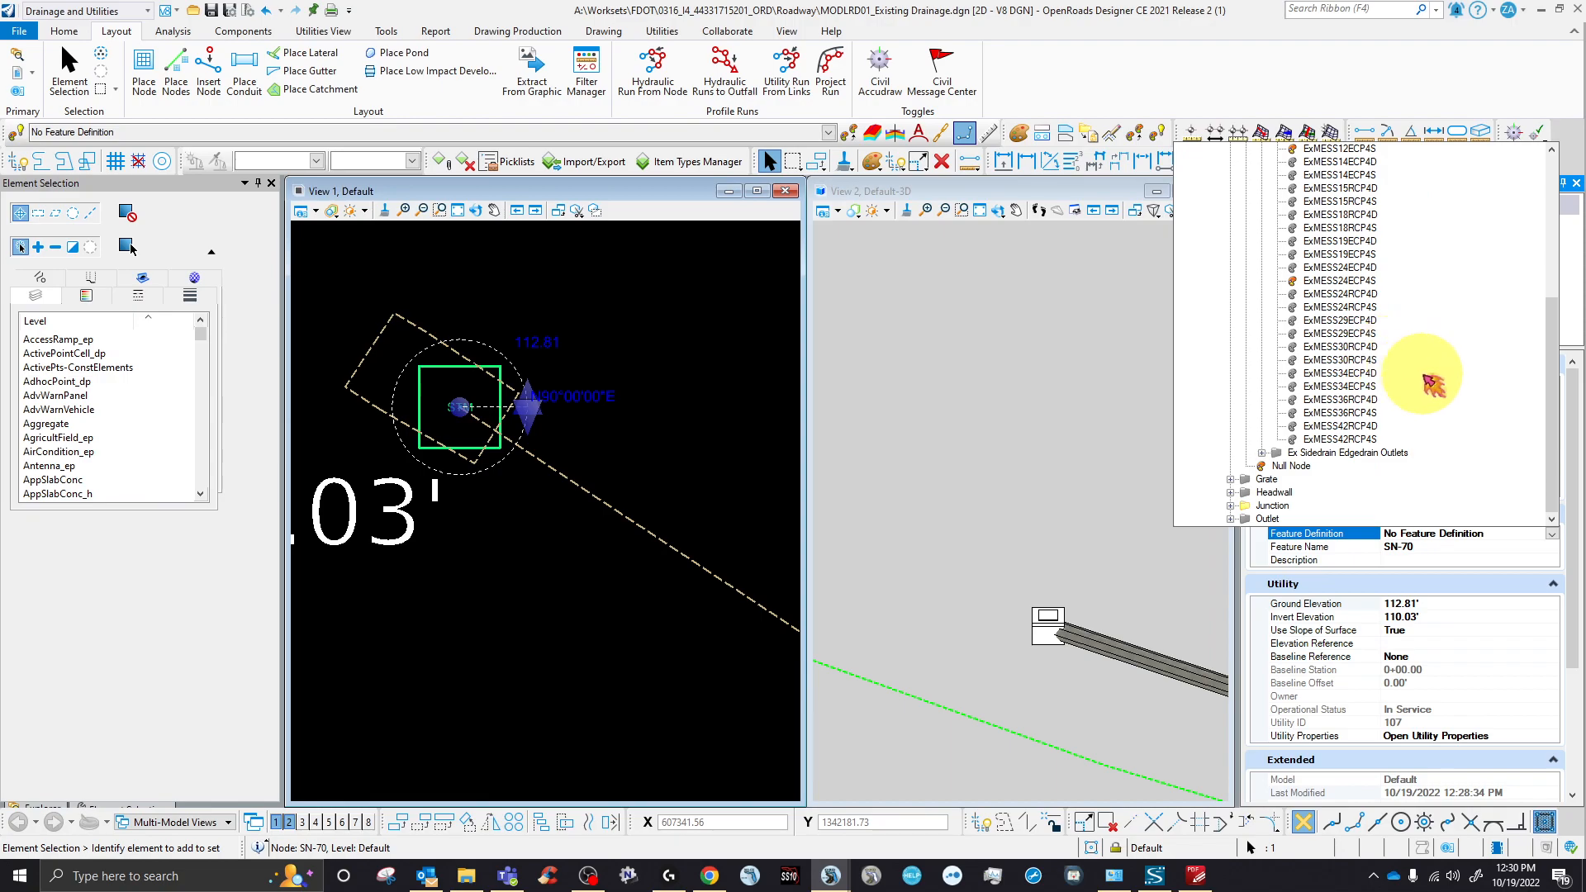
{"action": "scroll", "coordinate": [1439, 388], "scroll_direction": "up", "scroll_amount": 1}
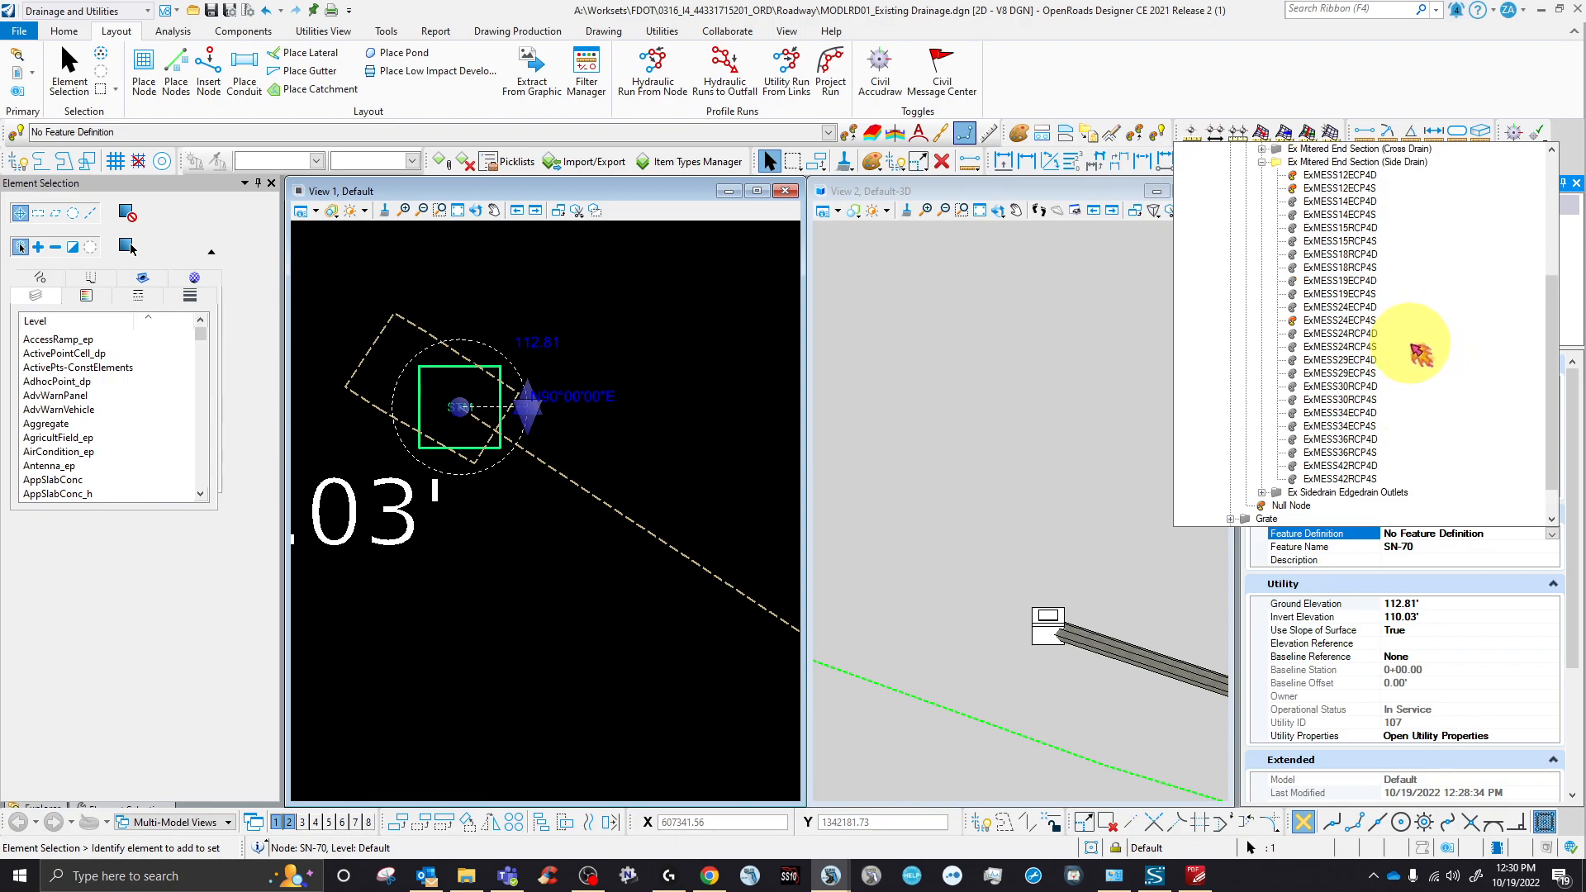
{"action": "left_click", "coordinate": [1340, 321]}
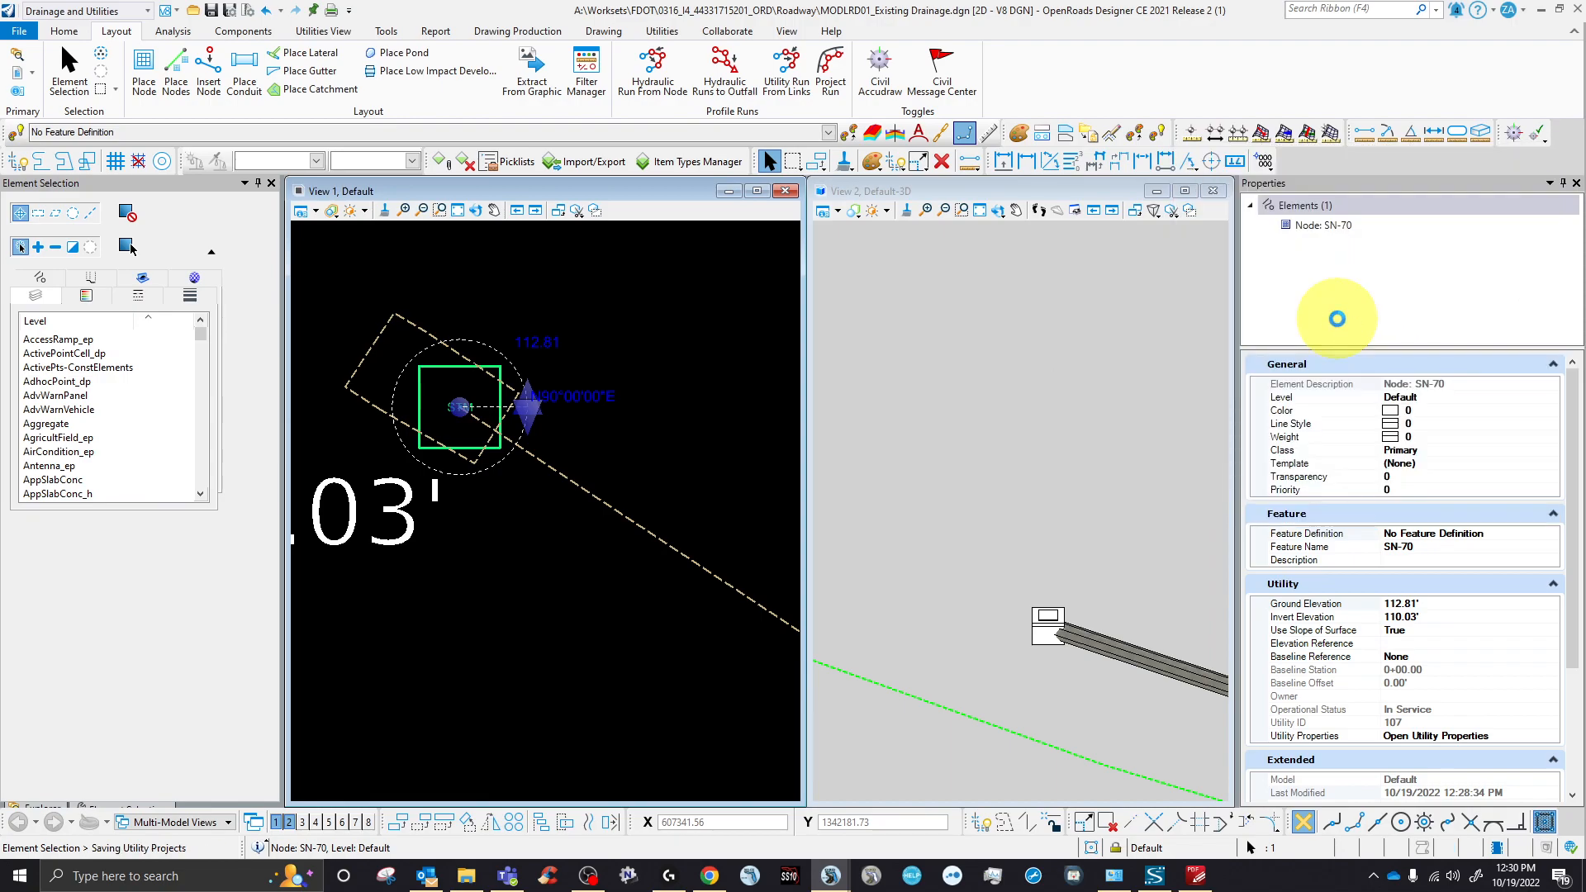
- Rotate the northwest mitered end section to about S33°34'W, aligning it with the pipe and the surveyed outline
{"action": "scroll", "coordinate": [1088, 674], "scroll_direction": "up", "scroll_amount": 5}
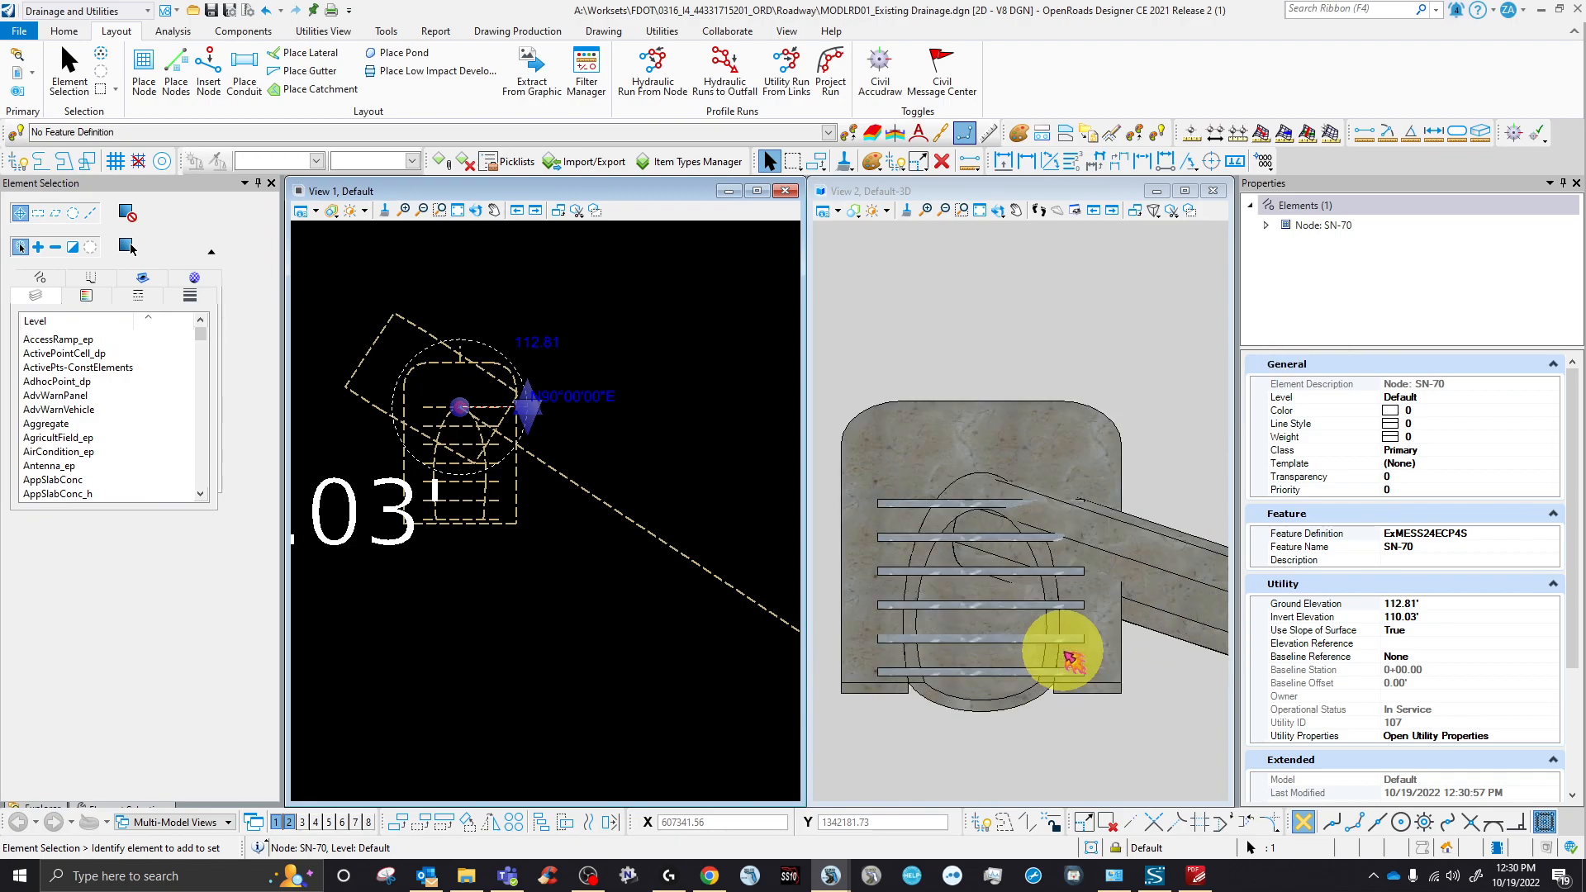
{"action": "scroll", "coordinate": [1072, 657], "scroll_direction": "down", "scroll_amount": 5}
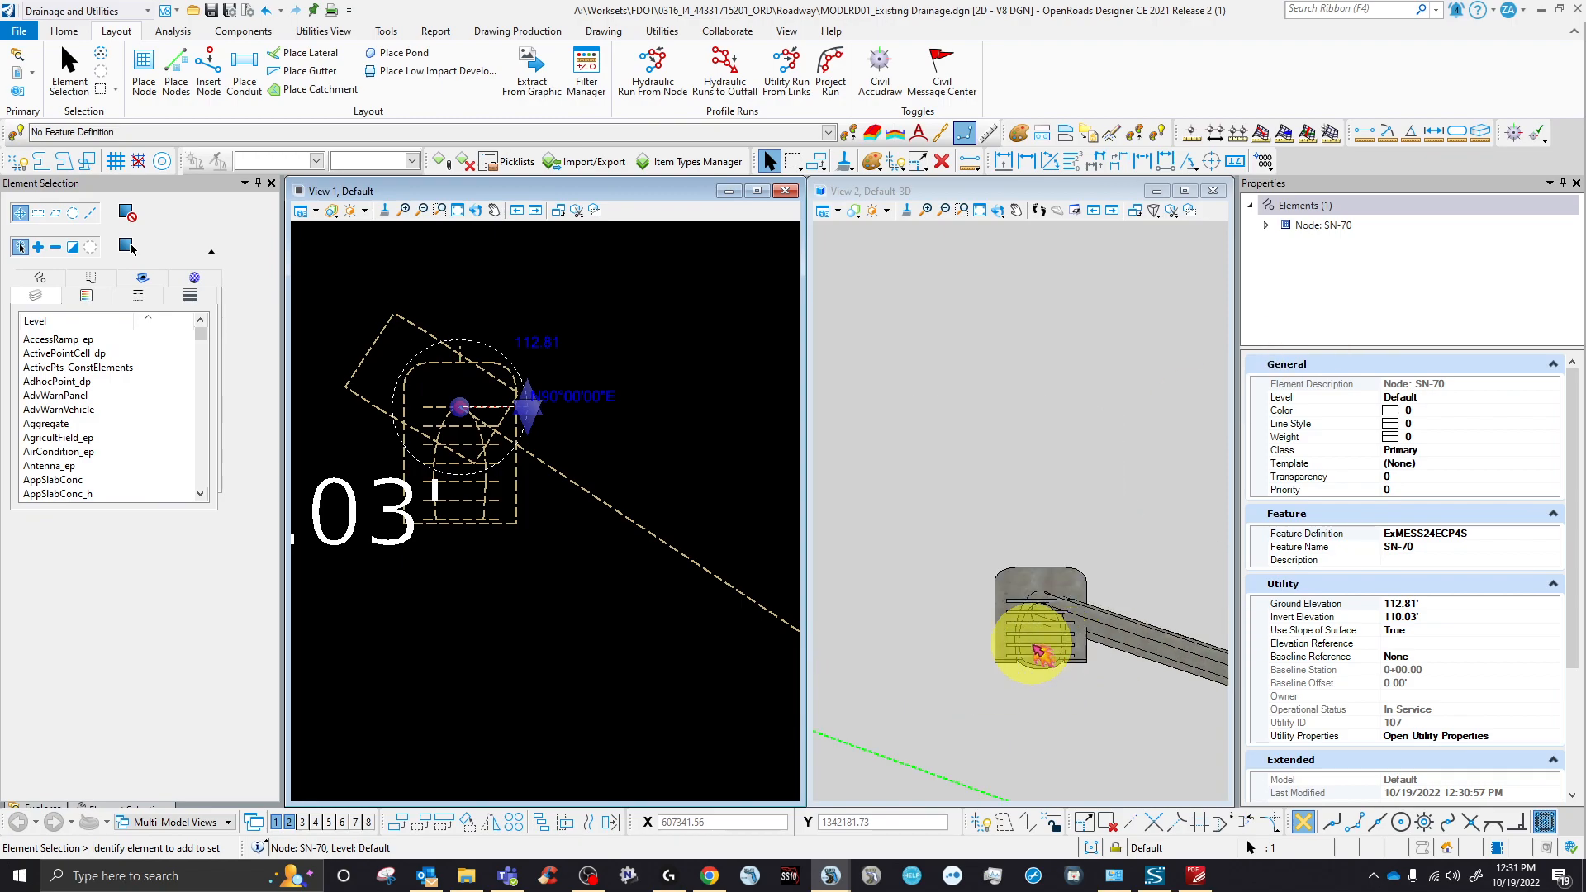
{"action": "left_click", "coordinate": [535, 426]}
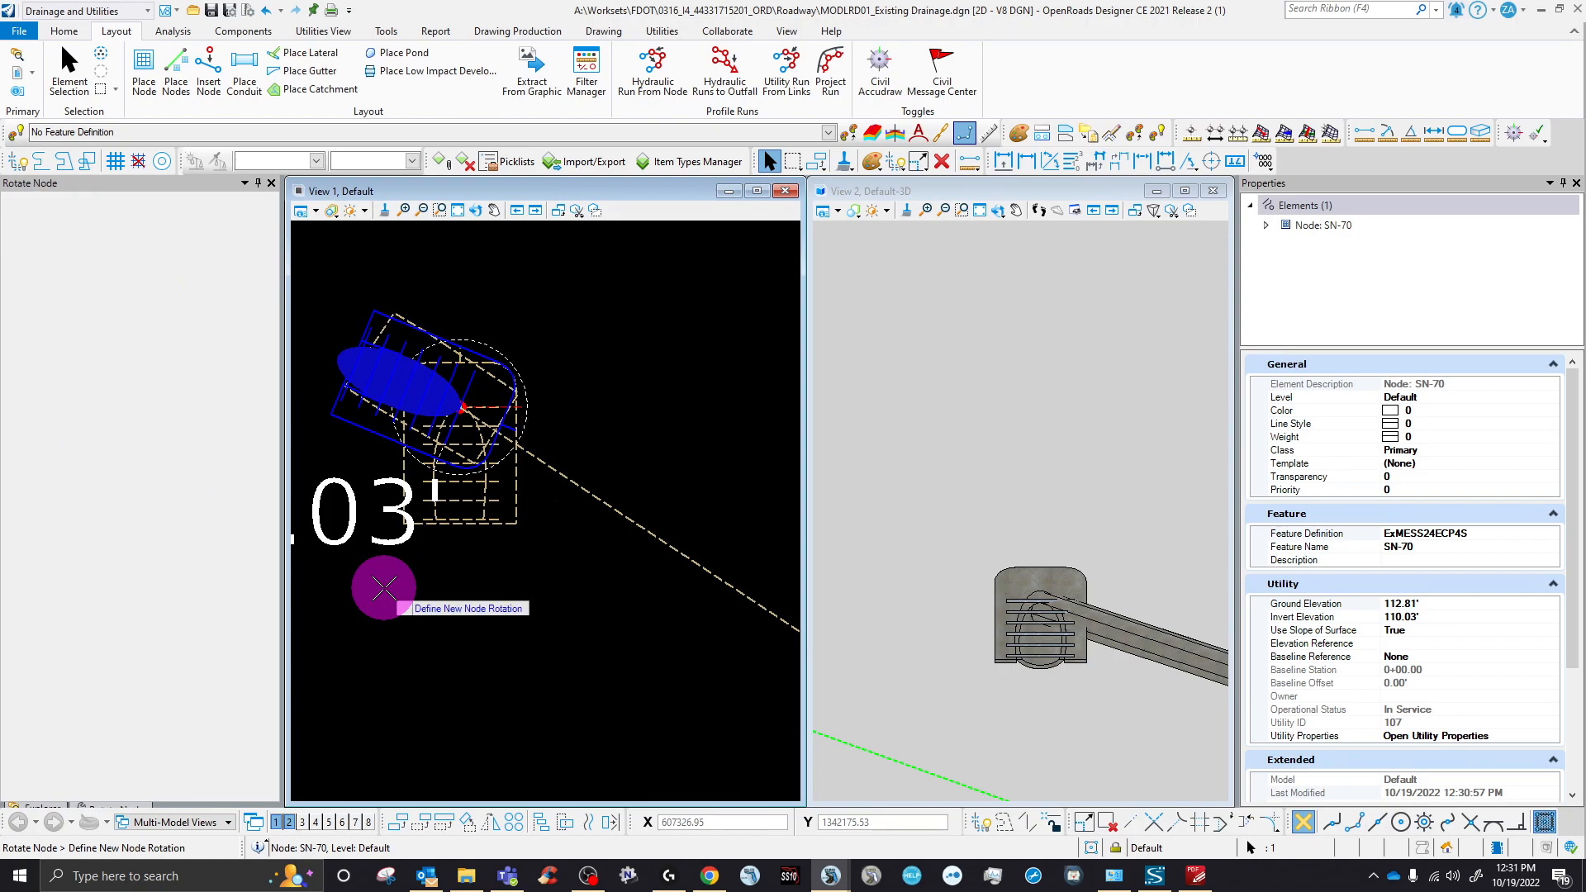
{"action": "left_click", "coordinate": [330, 601]}
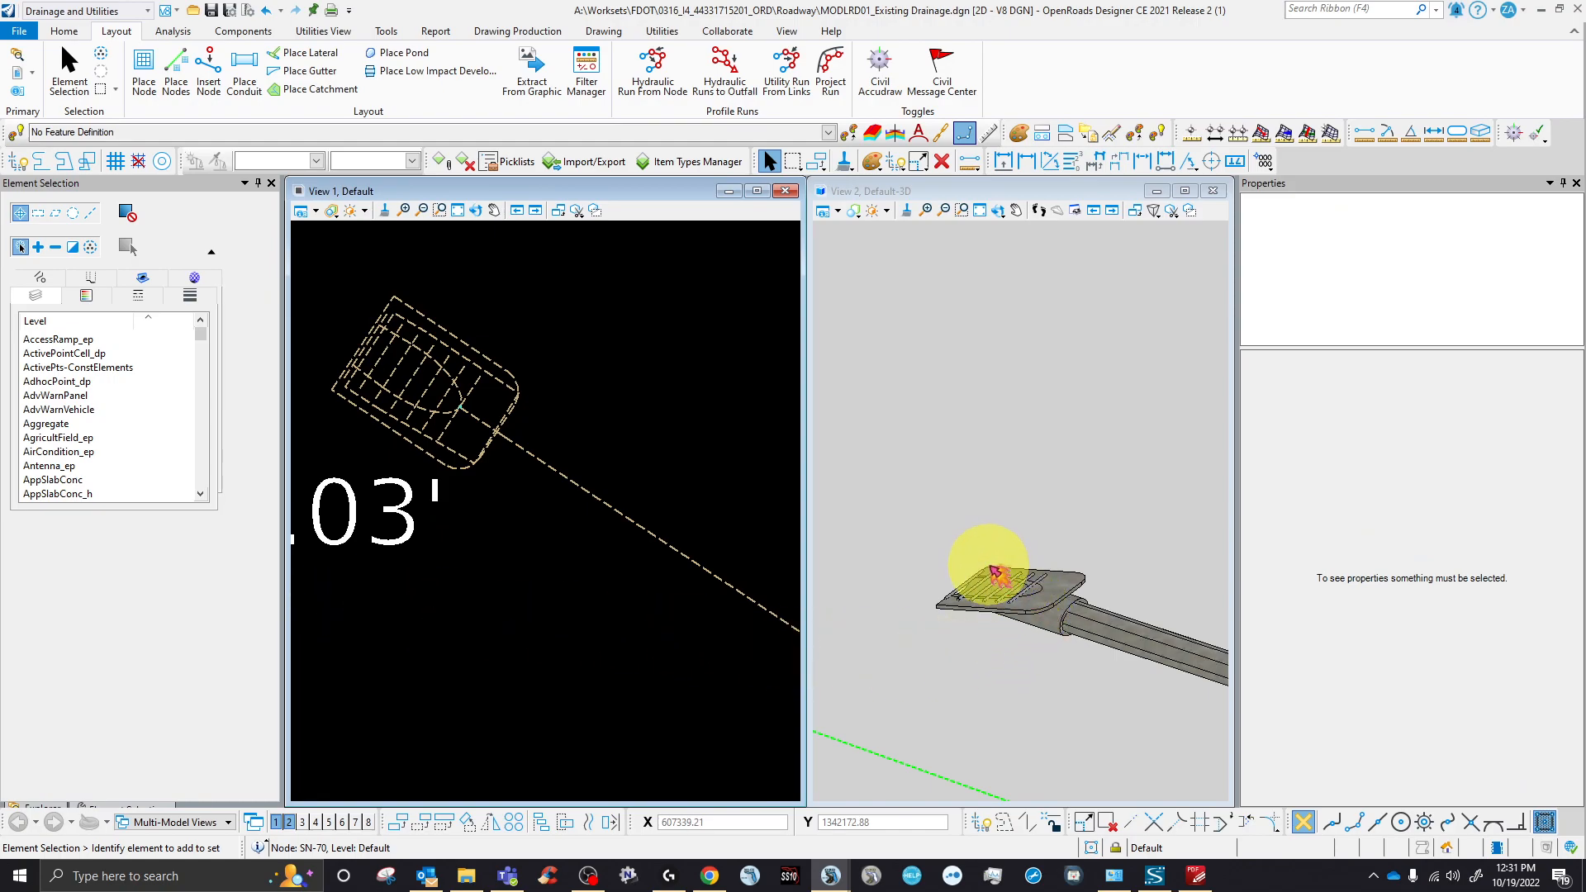
{"action": "scroll", "coordinate": [1081, 605], "scroll_direction": "up", "scroll_amount": 4}
{"action": "scroll", "coordinate": [1091, 494], "scroll_direction": "down", "scroll_amount": 5}
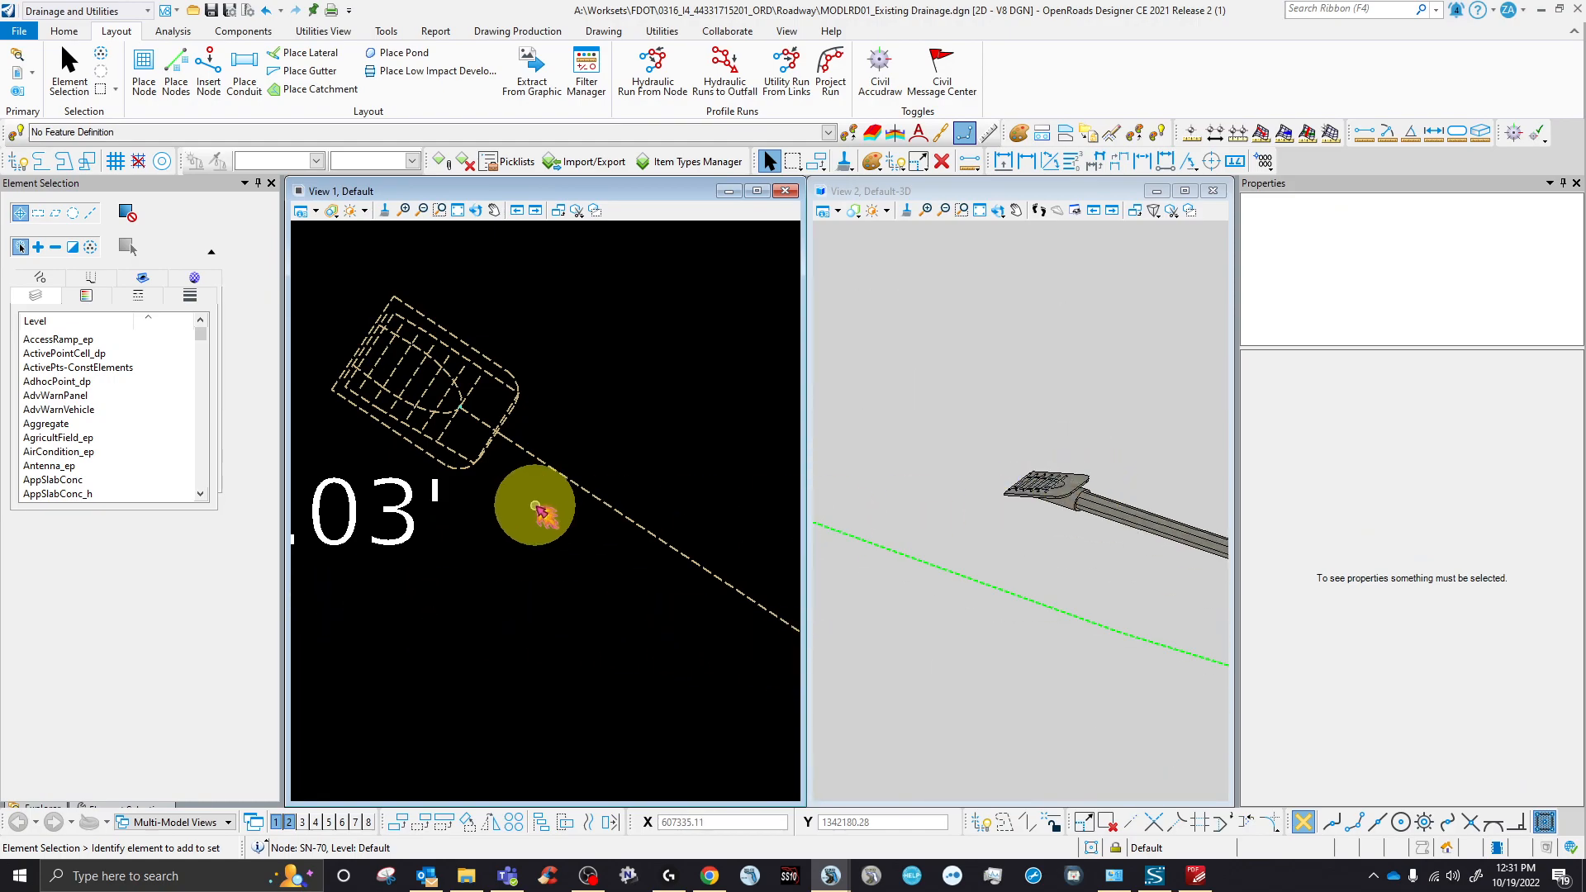
- Check the northwest end section's ground and invert elevations and the 14"X23" pipe's start and stop inverts against the survey labels
{"action": "left_click", "coordinate": [453, 381]}
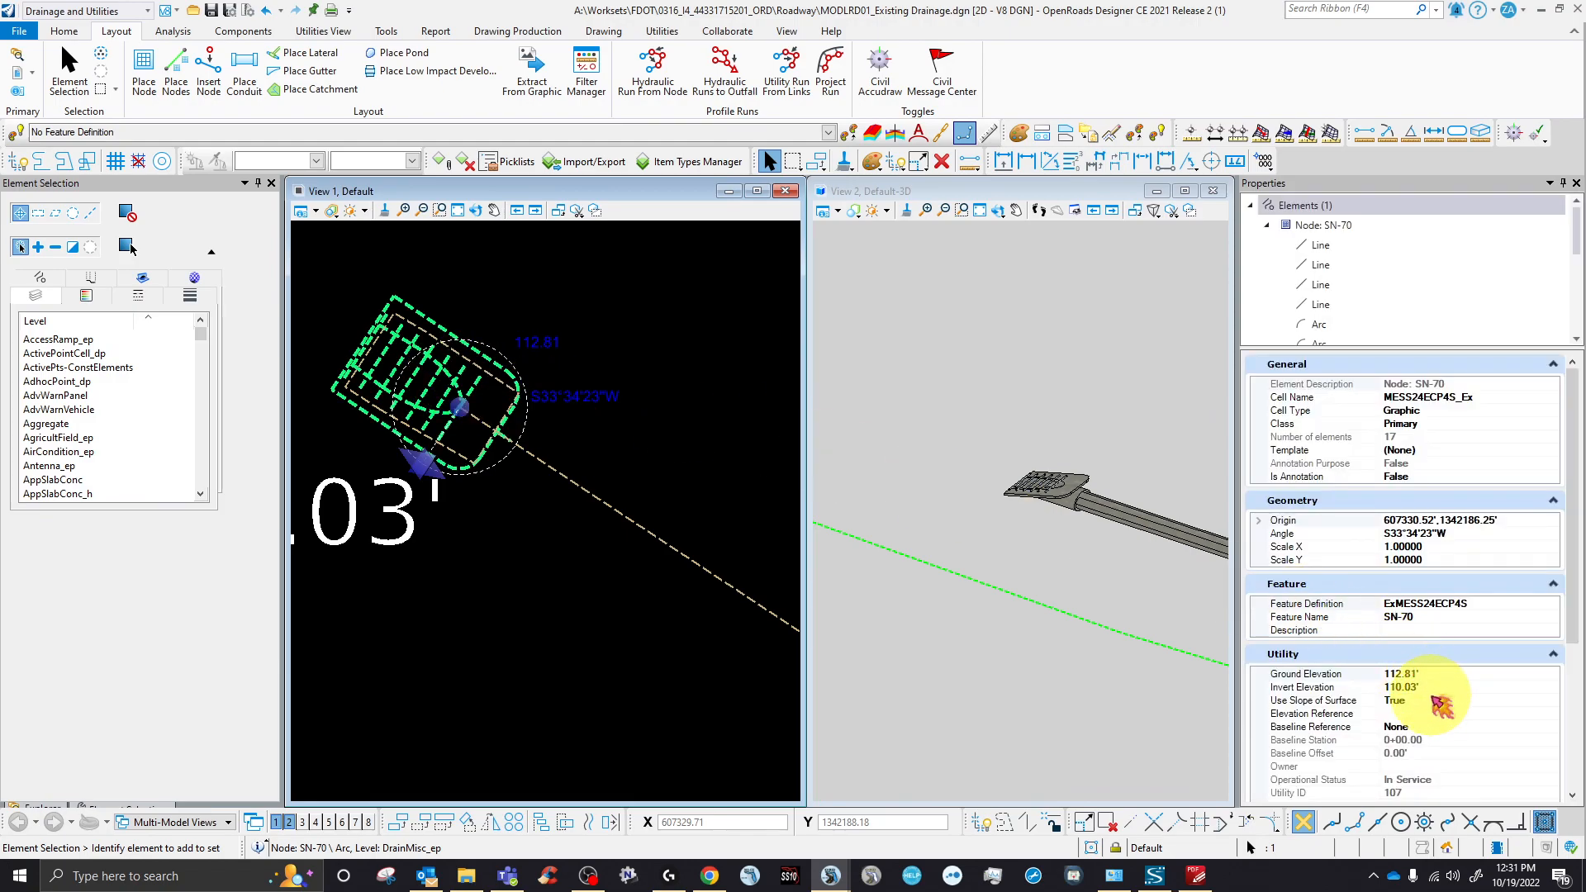
{"action": "scroll", "coordinate": [1433, 694], "scroll_direction": "down", "scroll_amount": 2}
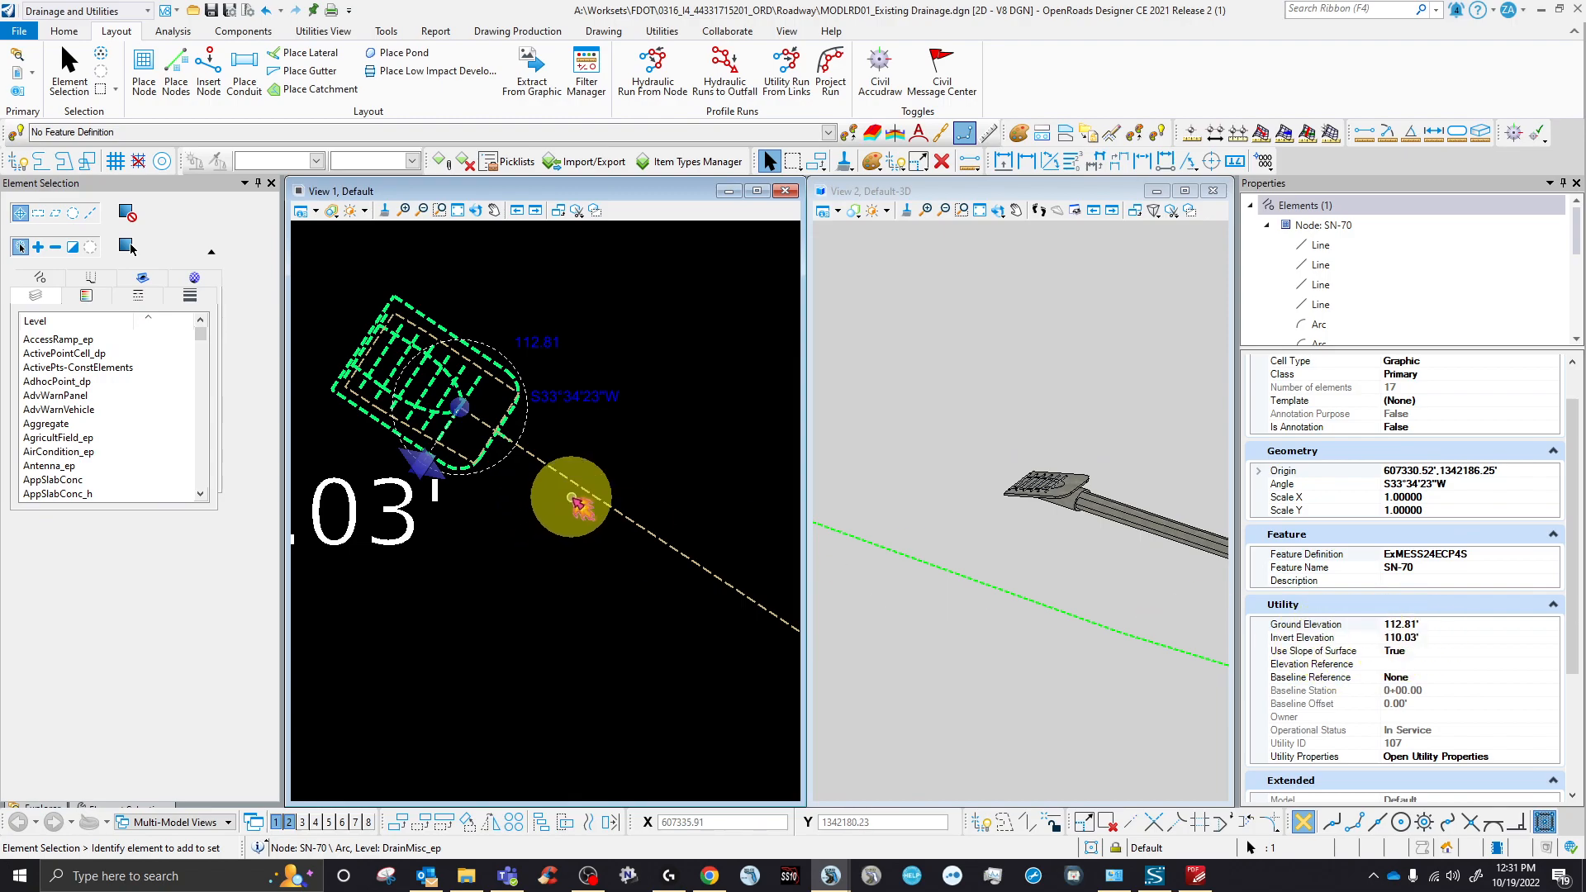
{"action": "left_click", "coordinate": [561, 495]}
{"action": "left_click", "coordinate": [611, 512]}
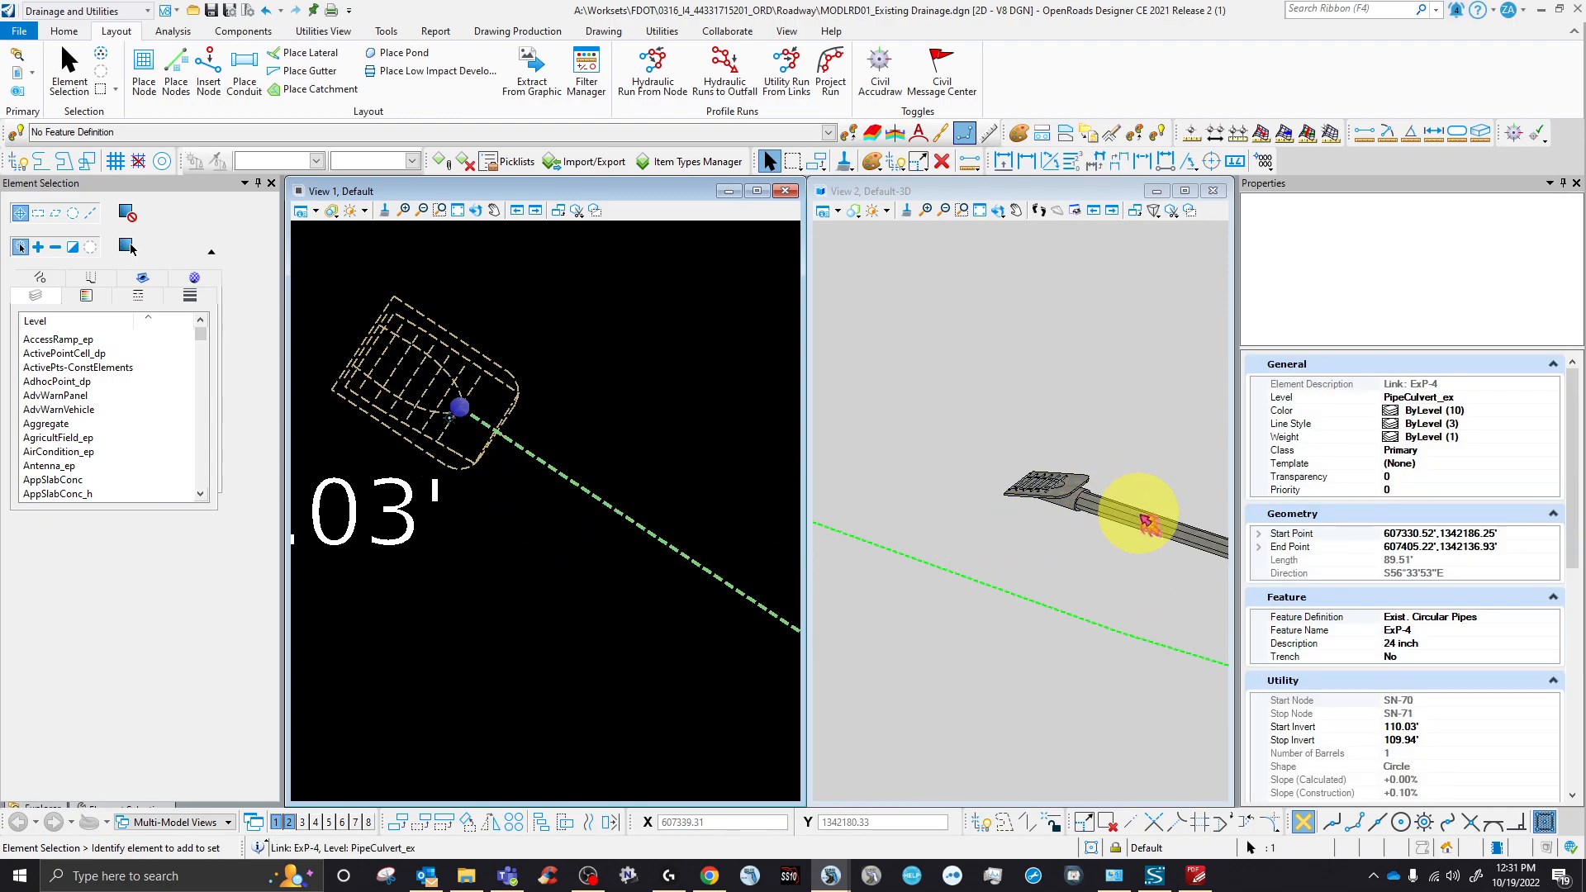
{"action": "scroll", "coordinate": [1444, 676], "scroll_direction": "down", "scroll_amount": 3}
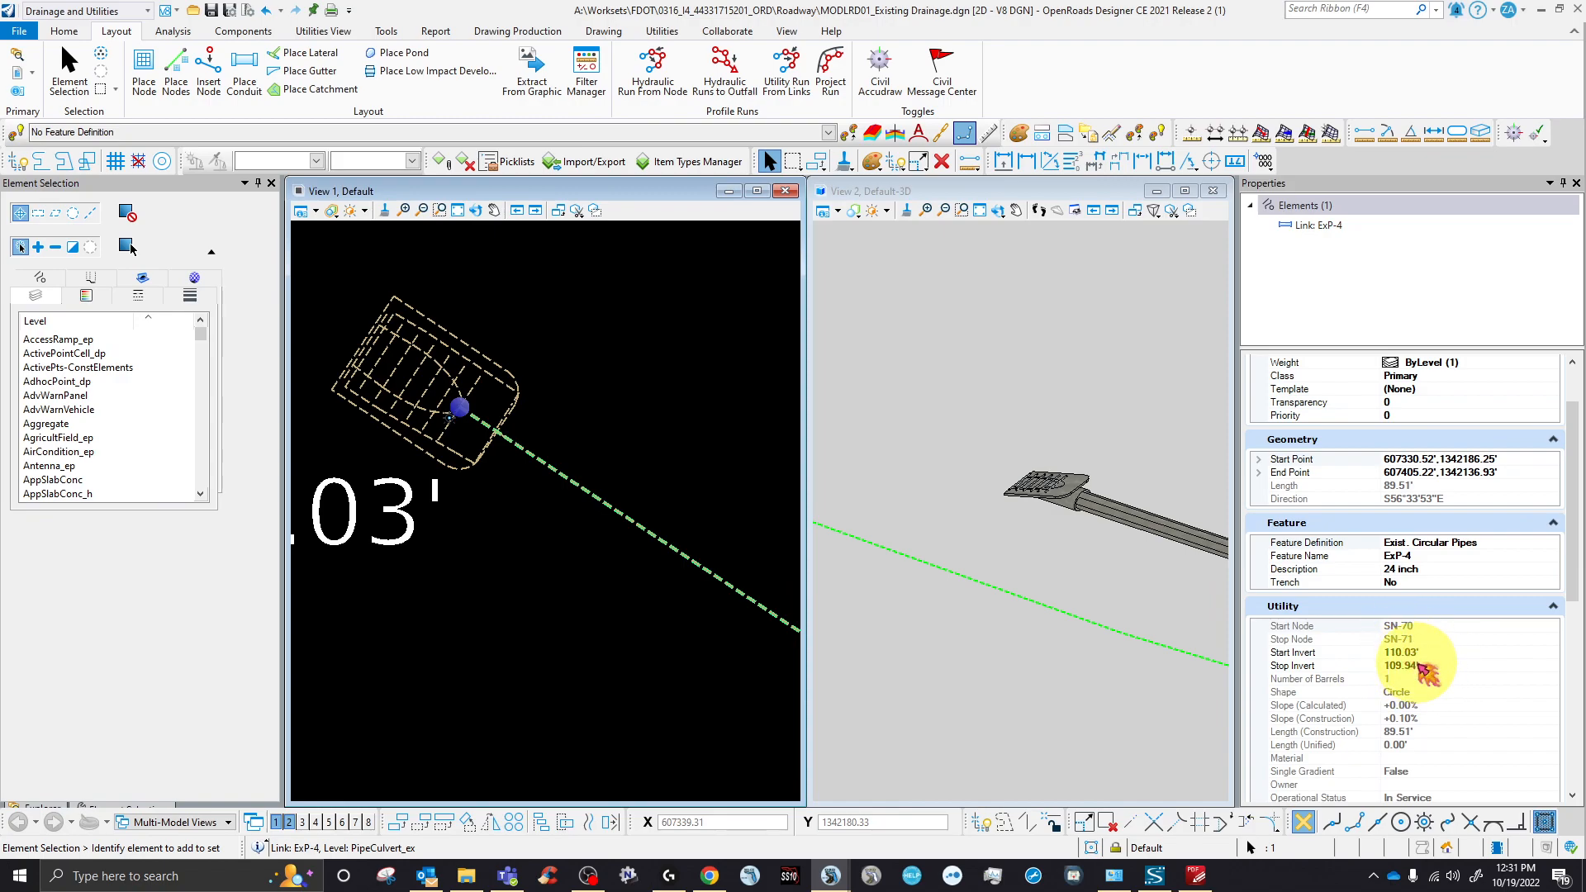
{"action": "scroll", "coordinate": [557, 520], "scroll_direction": "down", "scroll_amount": 2}
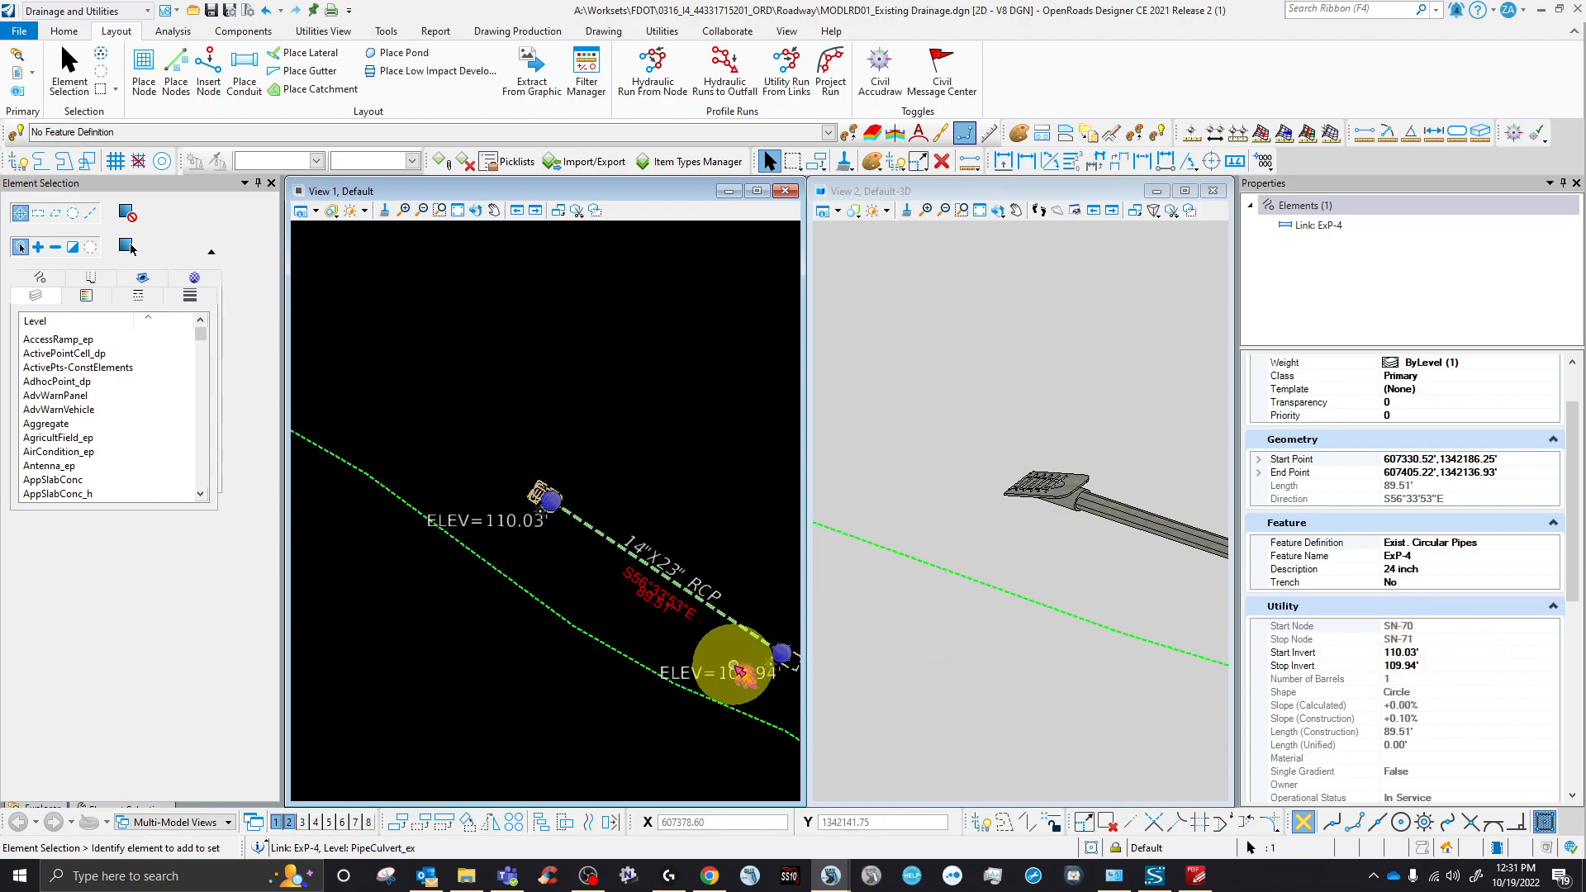
{"action": "left_click", "coordinate": [537, 573]}
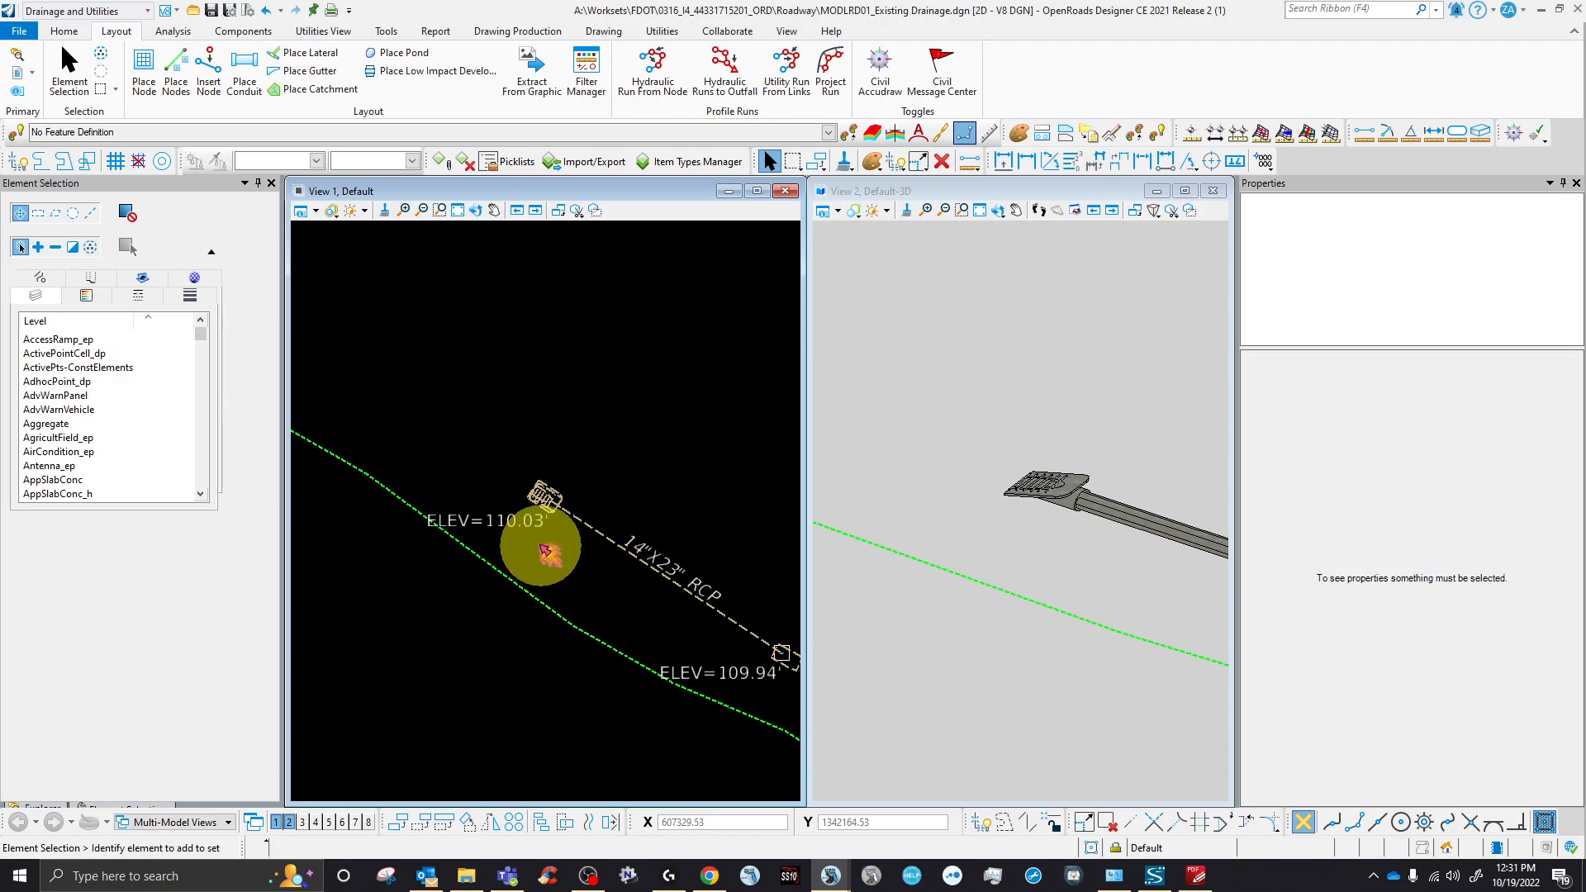
- Assign the existing side-drain mitered end section feature definition ExMESS24ECP4S to the node at the 14"X23" RCP pipe's southeast end
{"action": "scroll", "coordinate": [520, 541], "scroll_direction": "down", "scroll_amount": 2}
{"action": "scroll", "coordinate": [673, 606], "scroll_direction": "up", "scroll_amount": 2}
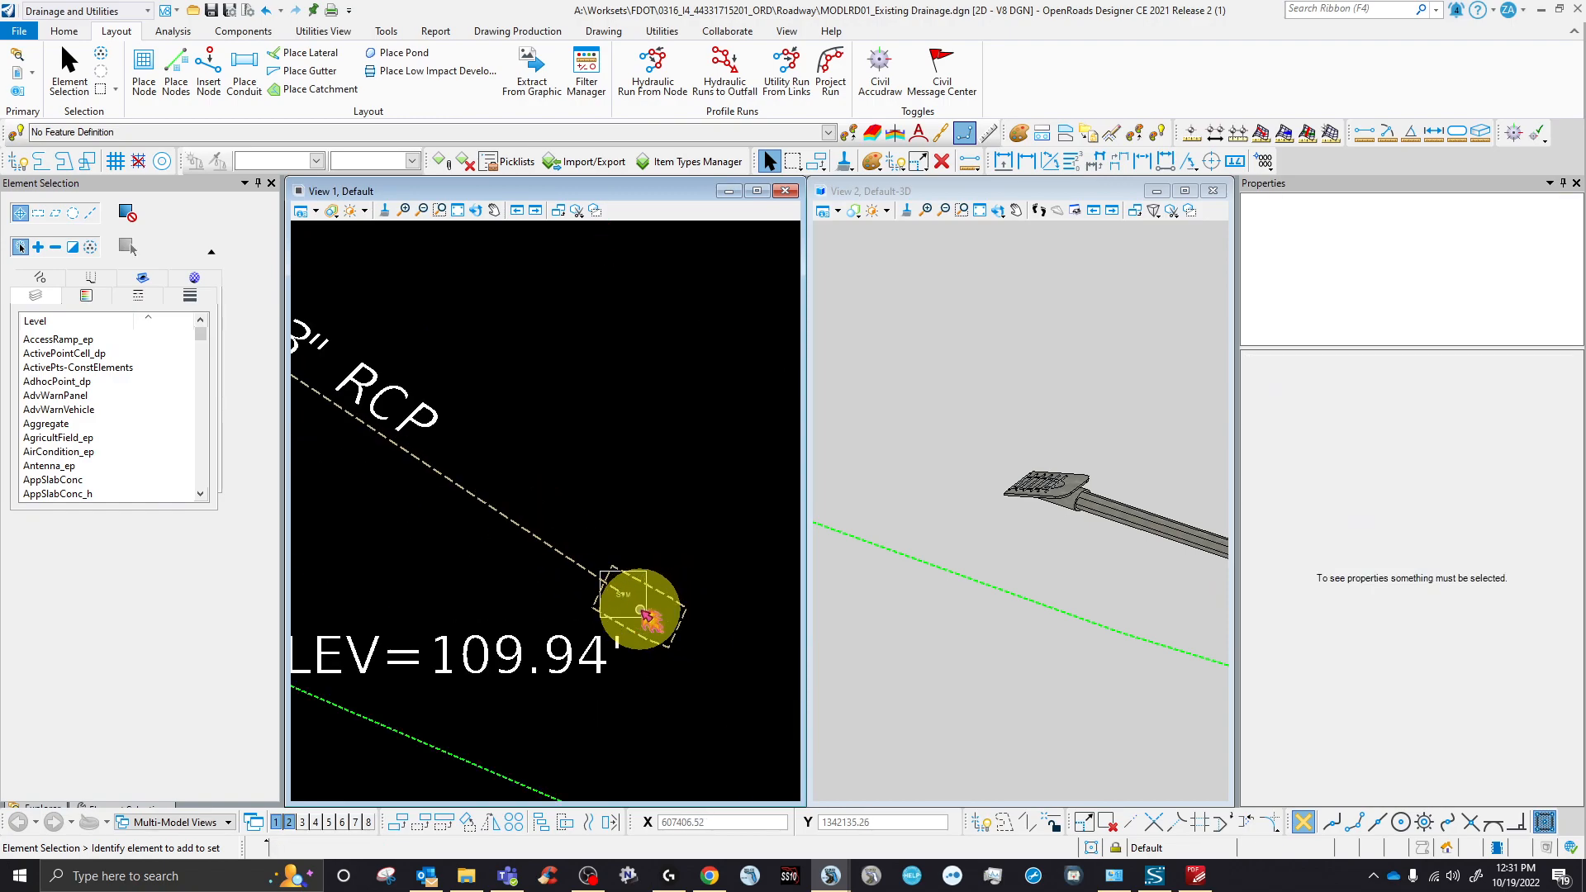
{"action": "left_click", "coordinate": [649, 607]}
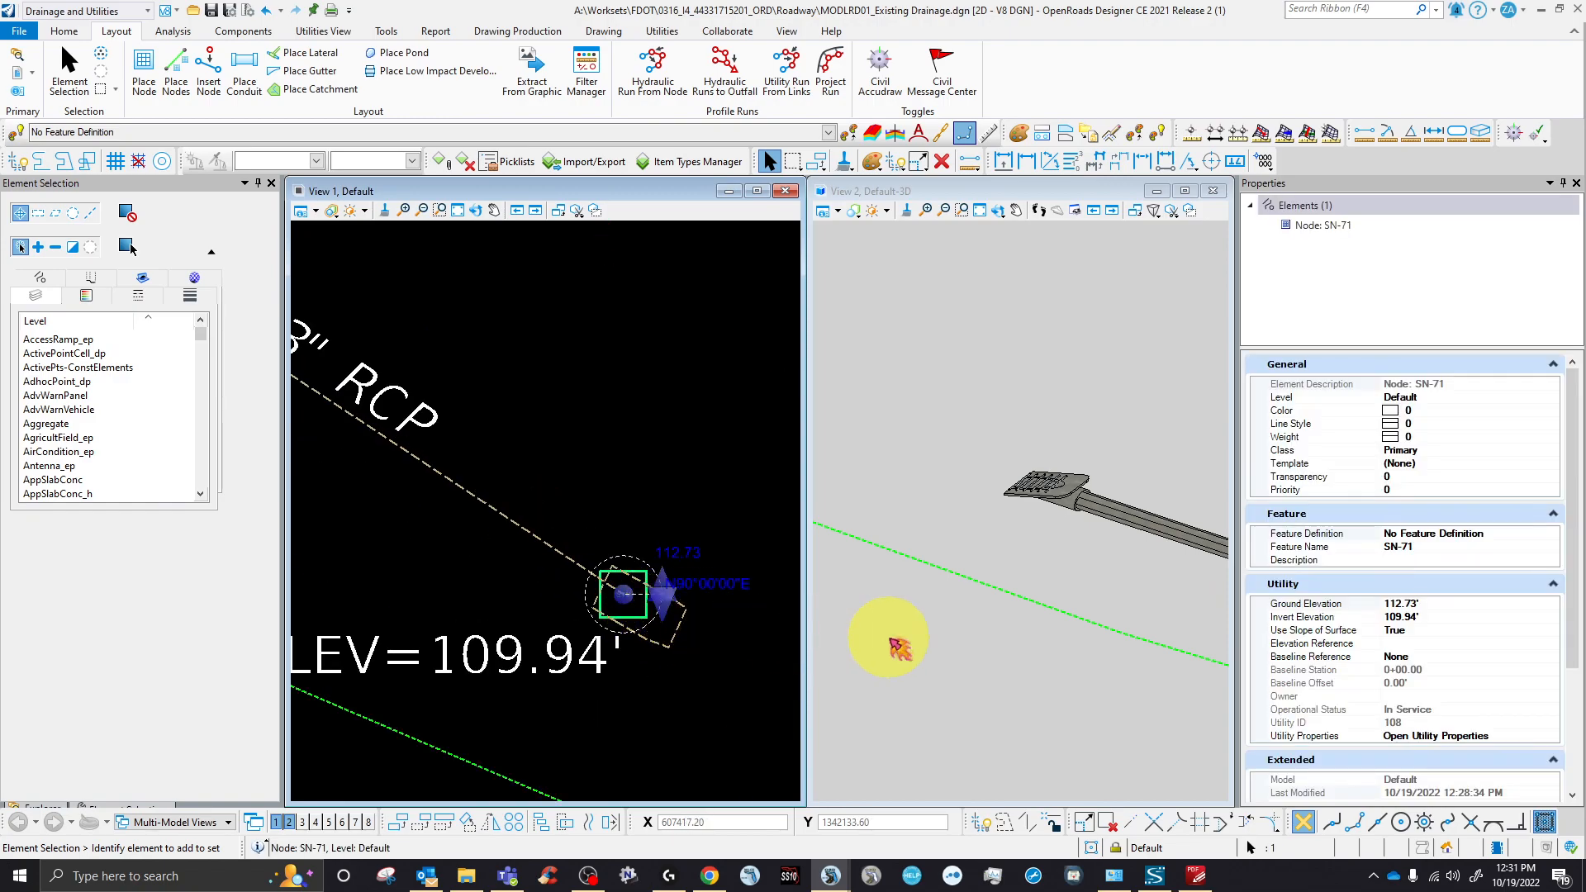
{"action": "left_click", "coordinate": [1545, 544]}
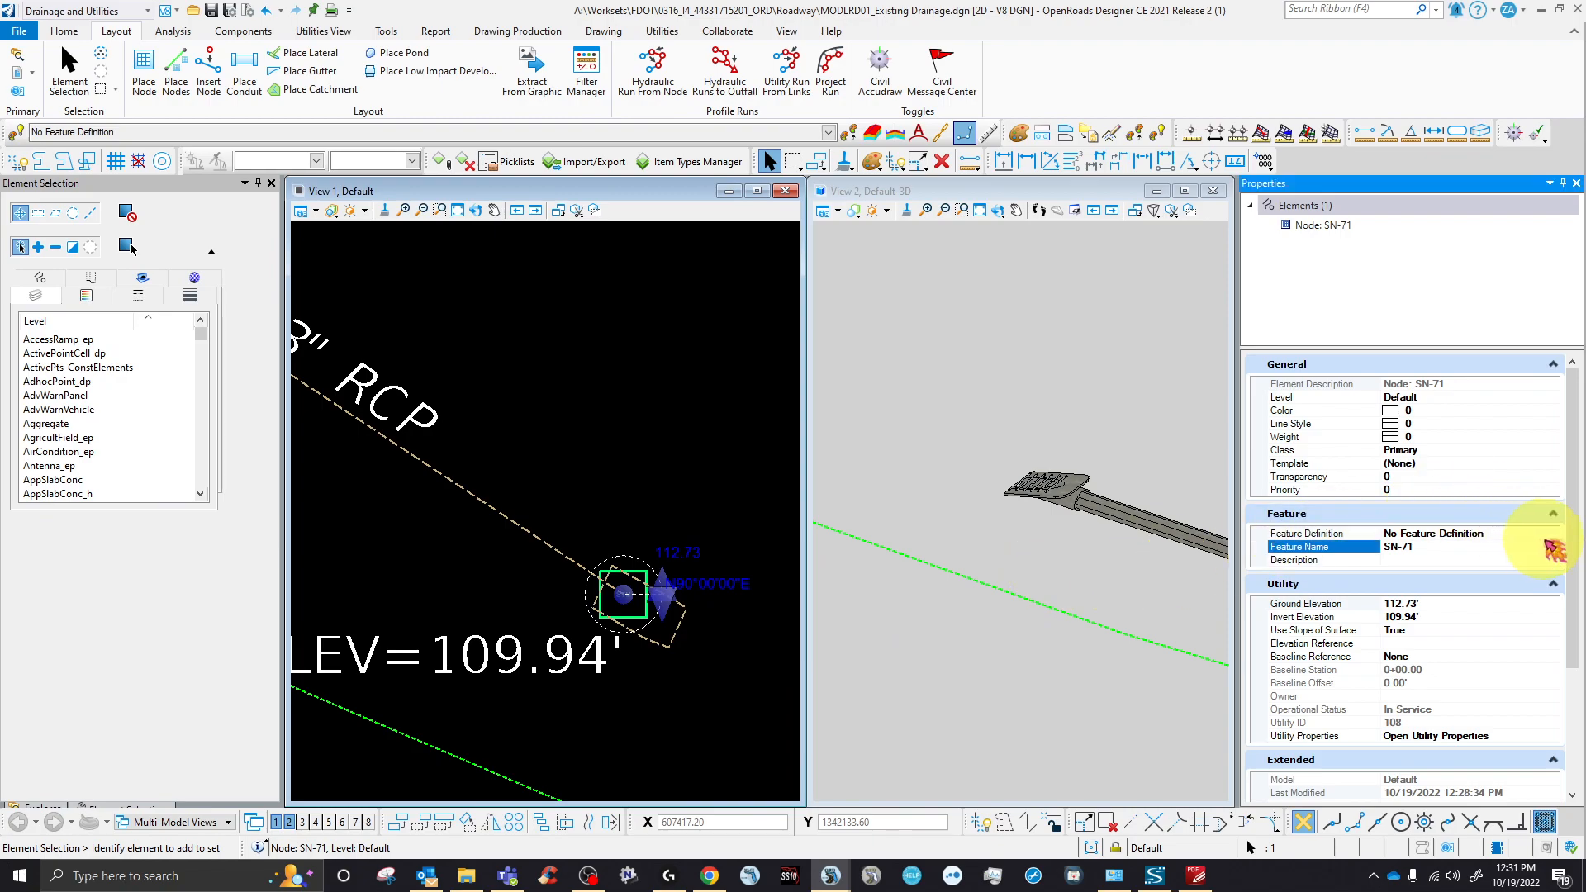
{"action": "left_click", "coordinate": [1552, 534]}
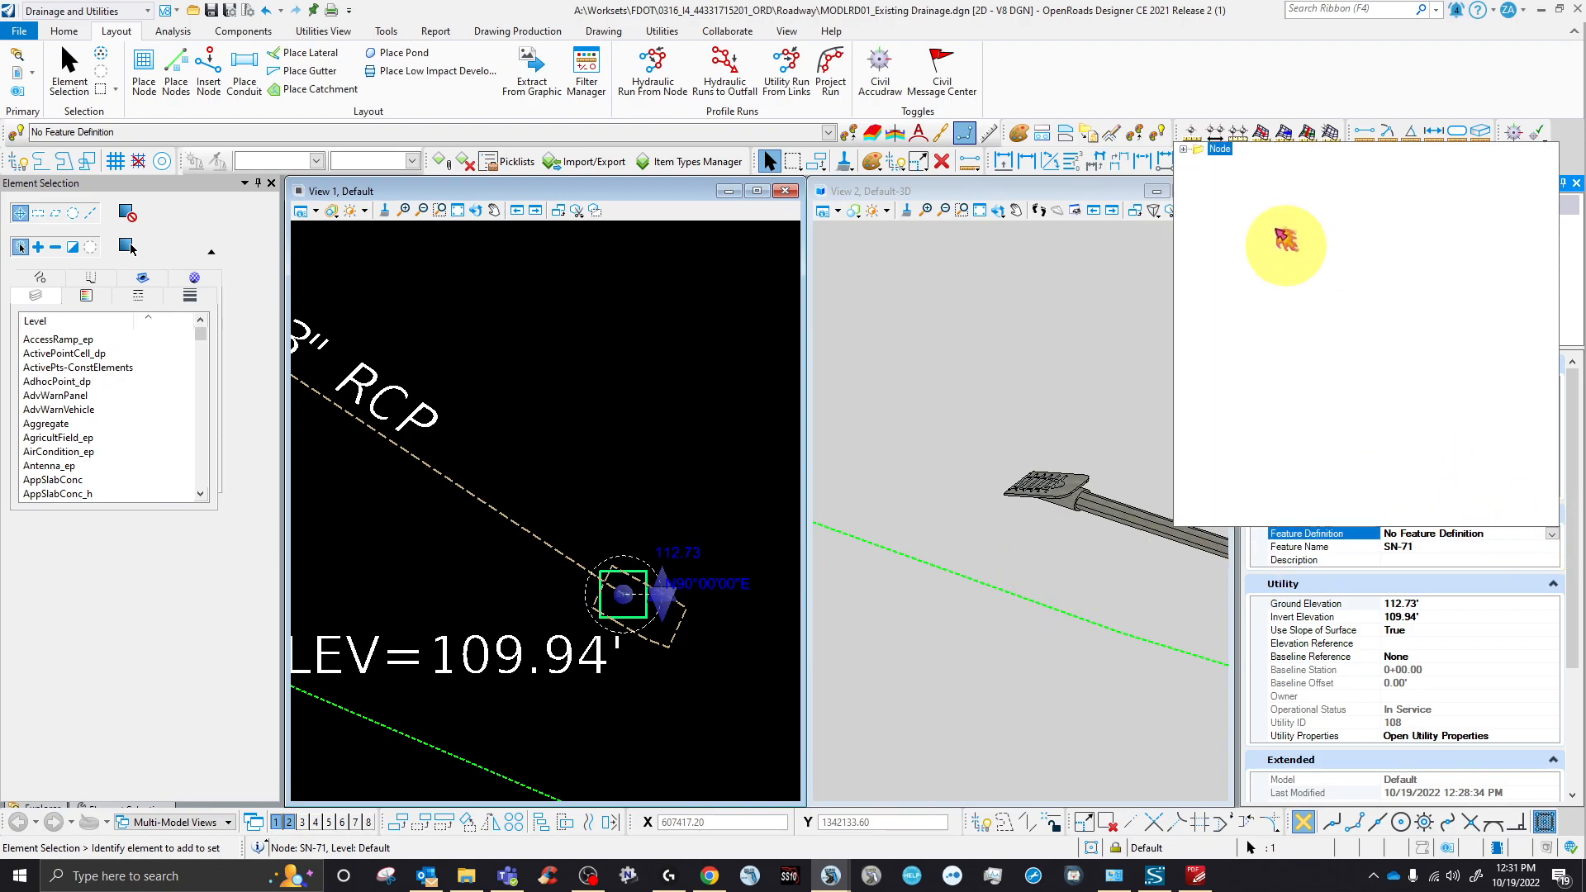
{"action": "left_click", "coordinate": [1199, 162]}
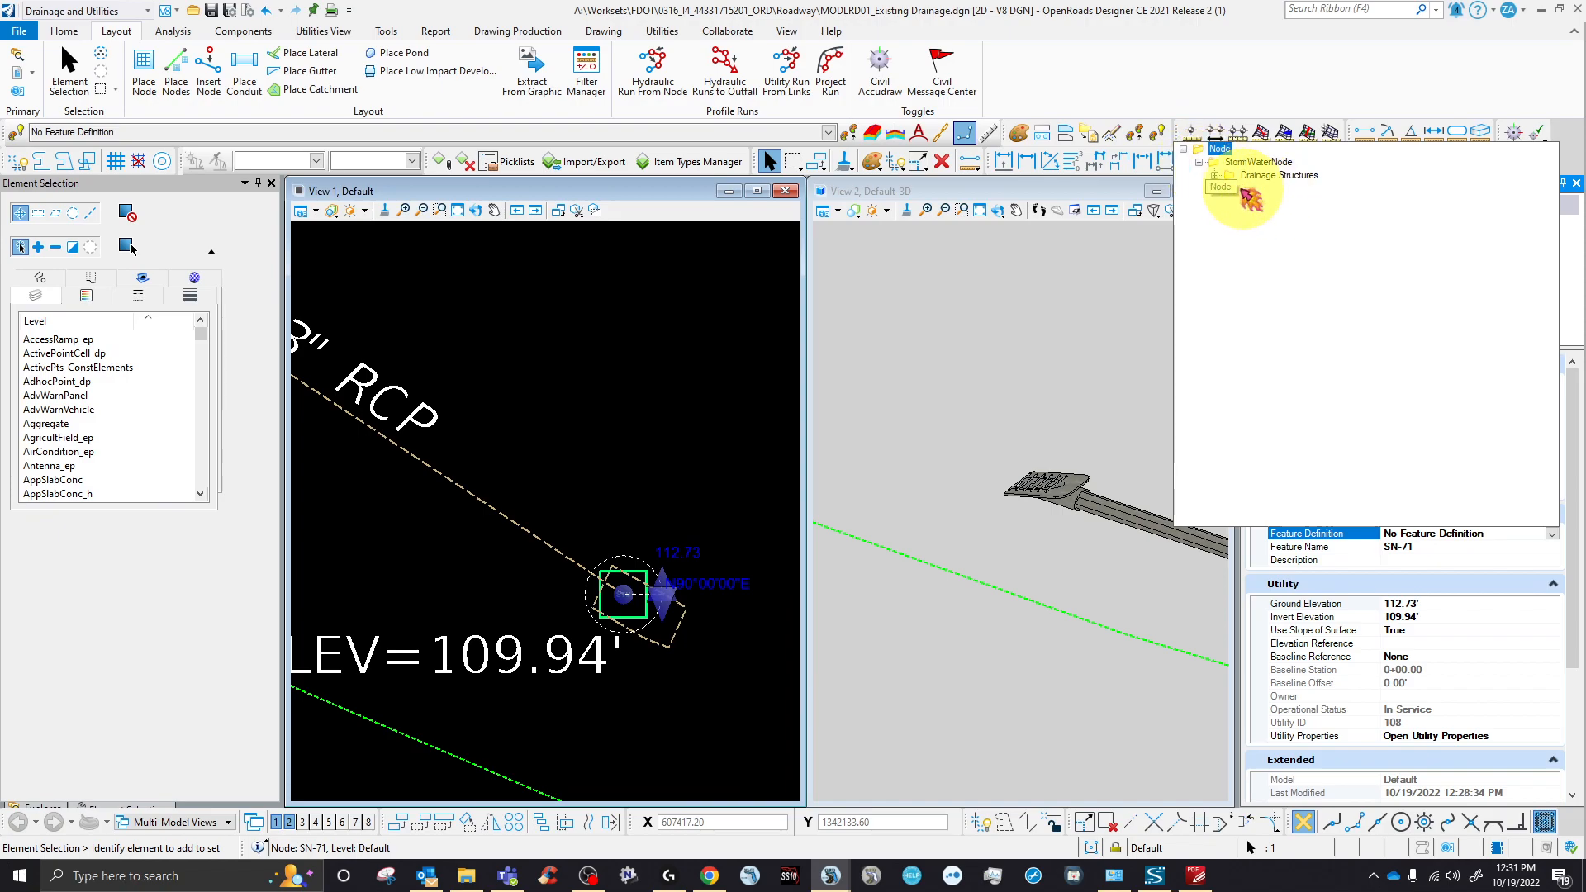
{"action": "left_click", "coordinate": [1215, 177]}
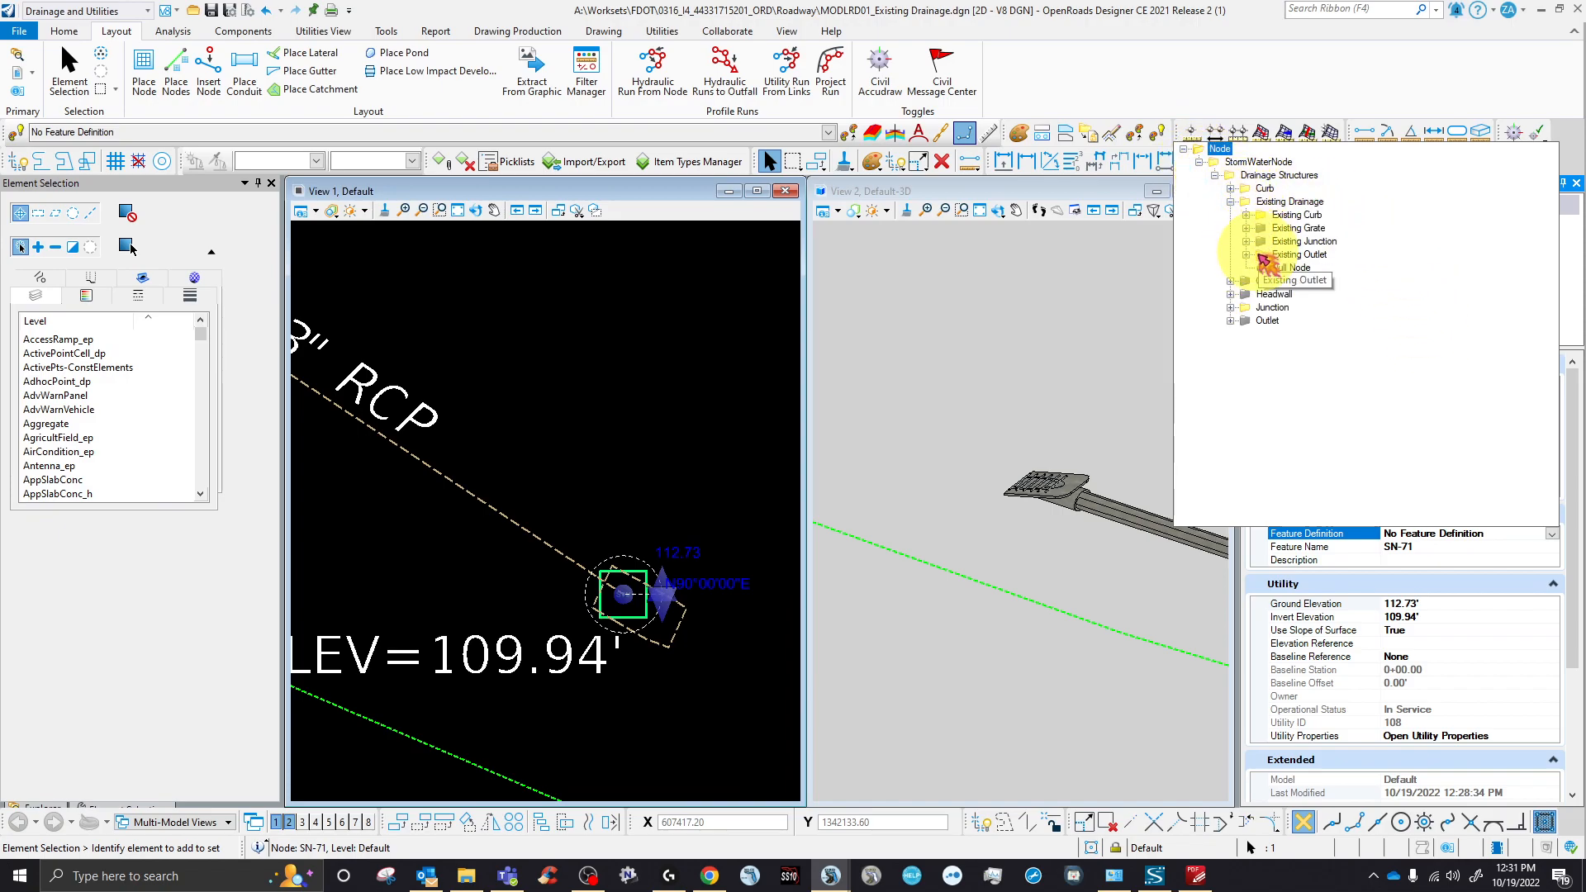
{"action": "left_click", "coordinate": [1246, 255]}
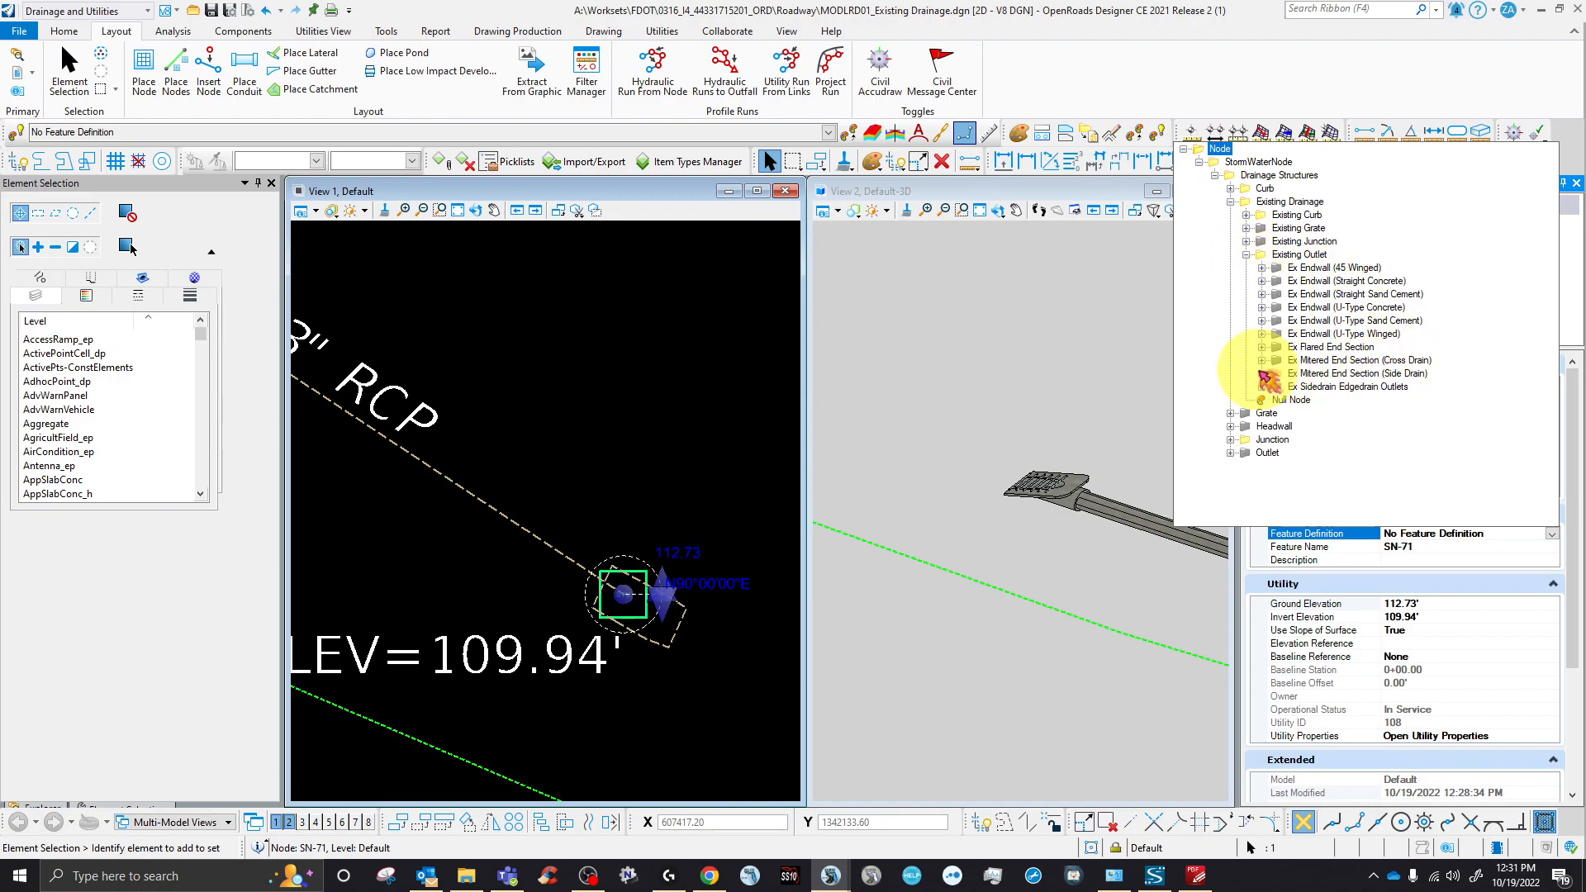
{"action": "left_click", "coordinate": [1262, 374]}
{"action": "scroll", "coordinate": [1388, 422], "scroll_direction": "down", "scroll_amount": 2}
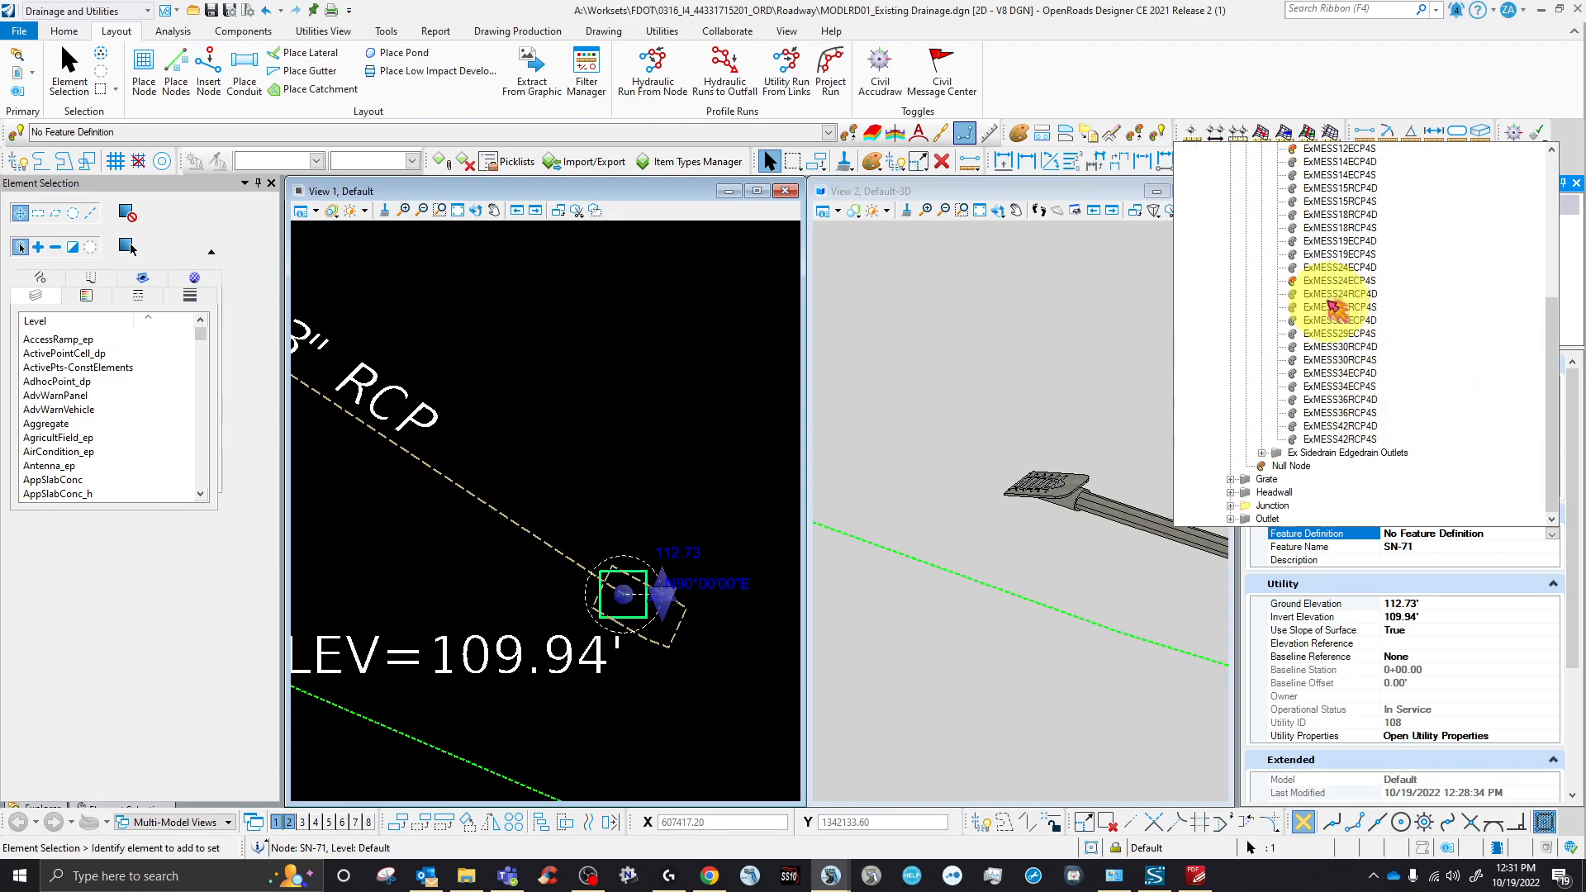
{"action": "left_click", "coordinate": [1326, 285]}
- Rotate the southeast mitered end section to line up with the pipe and the surveyed outline
{"action": "middle_click_drag", "start_coordinate": [985, 443], "coordinate": [1062, 472]}
{"action": "scroll", "coordinate": [1057, 488], "scroll_direction": "up", "scroll_amount": 4}
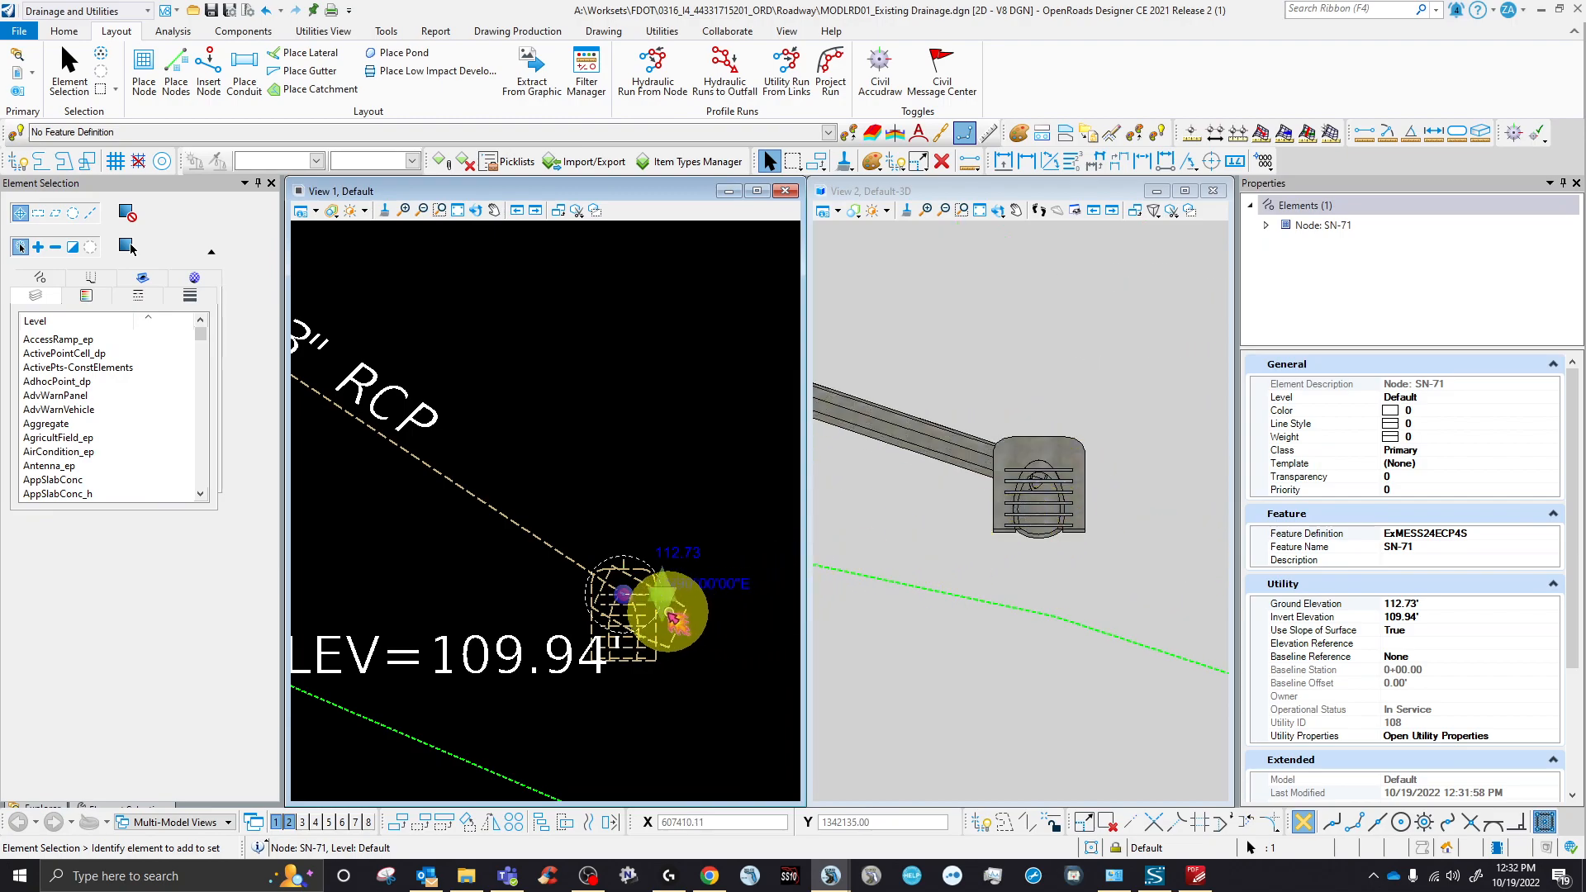
{"action": "scroll", "coordinate": [661, 616], "scroll_direction": "up", "scroll_amount": 2}
{"action": "left_click", "coordinate": [676, 593]}
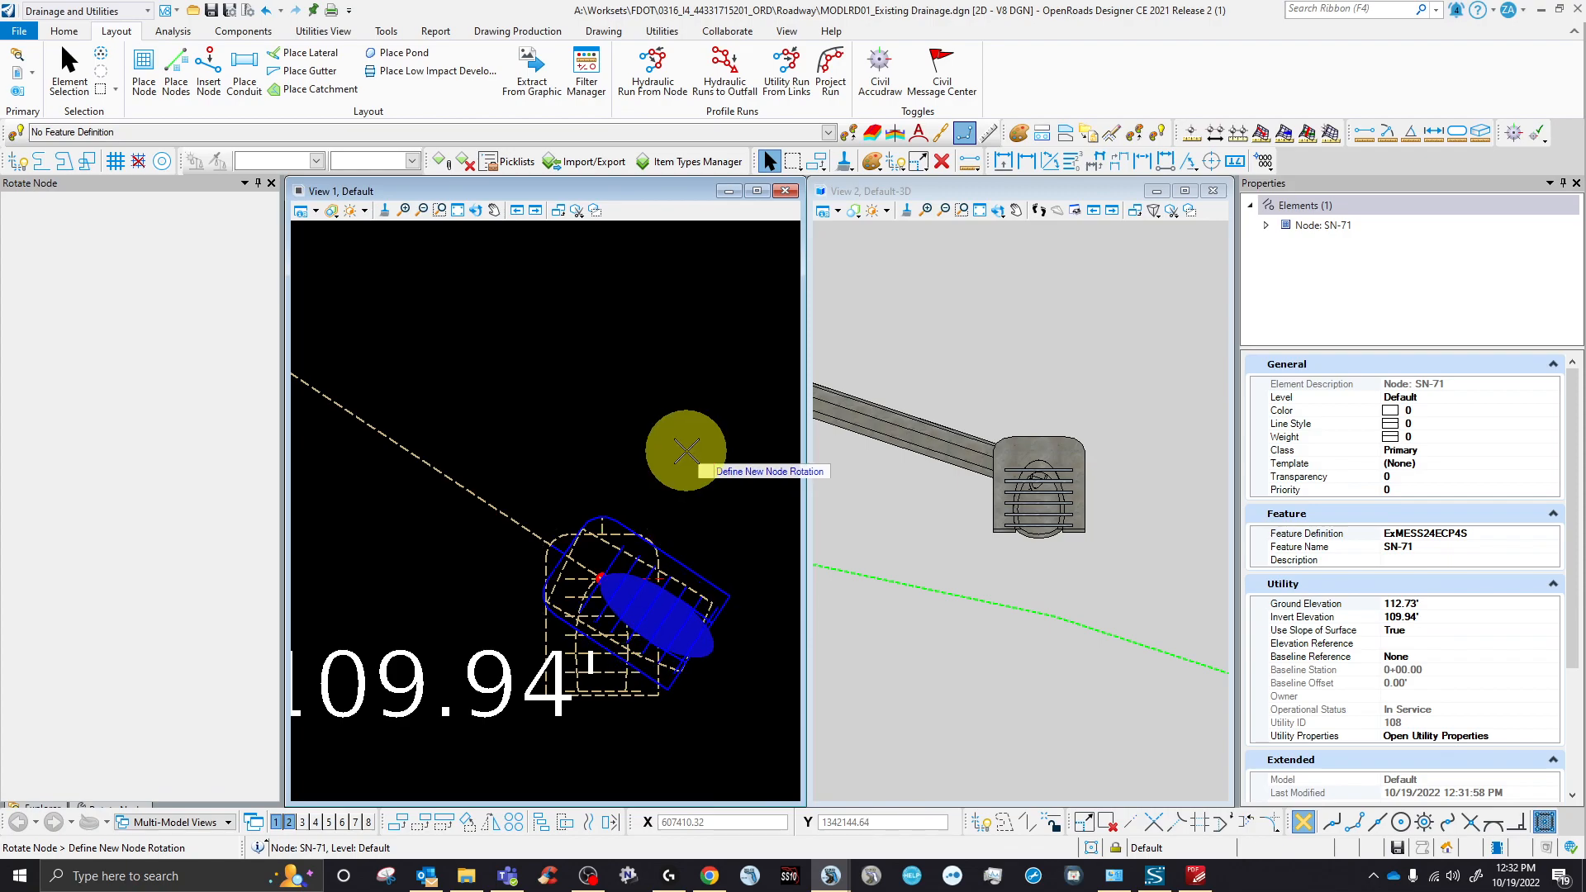
{"action": "left_click", "coordinate": [686, 450]}
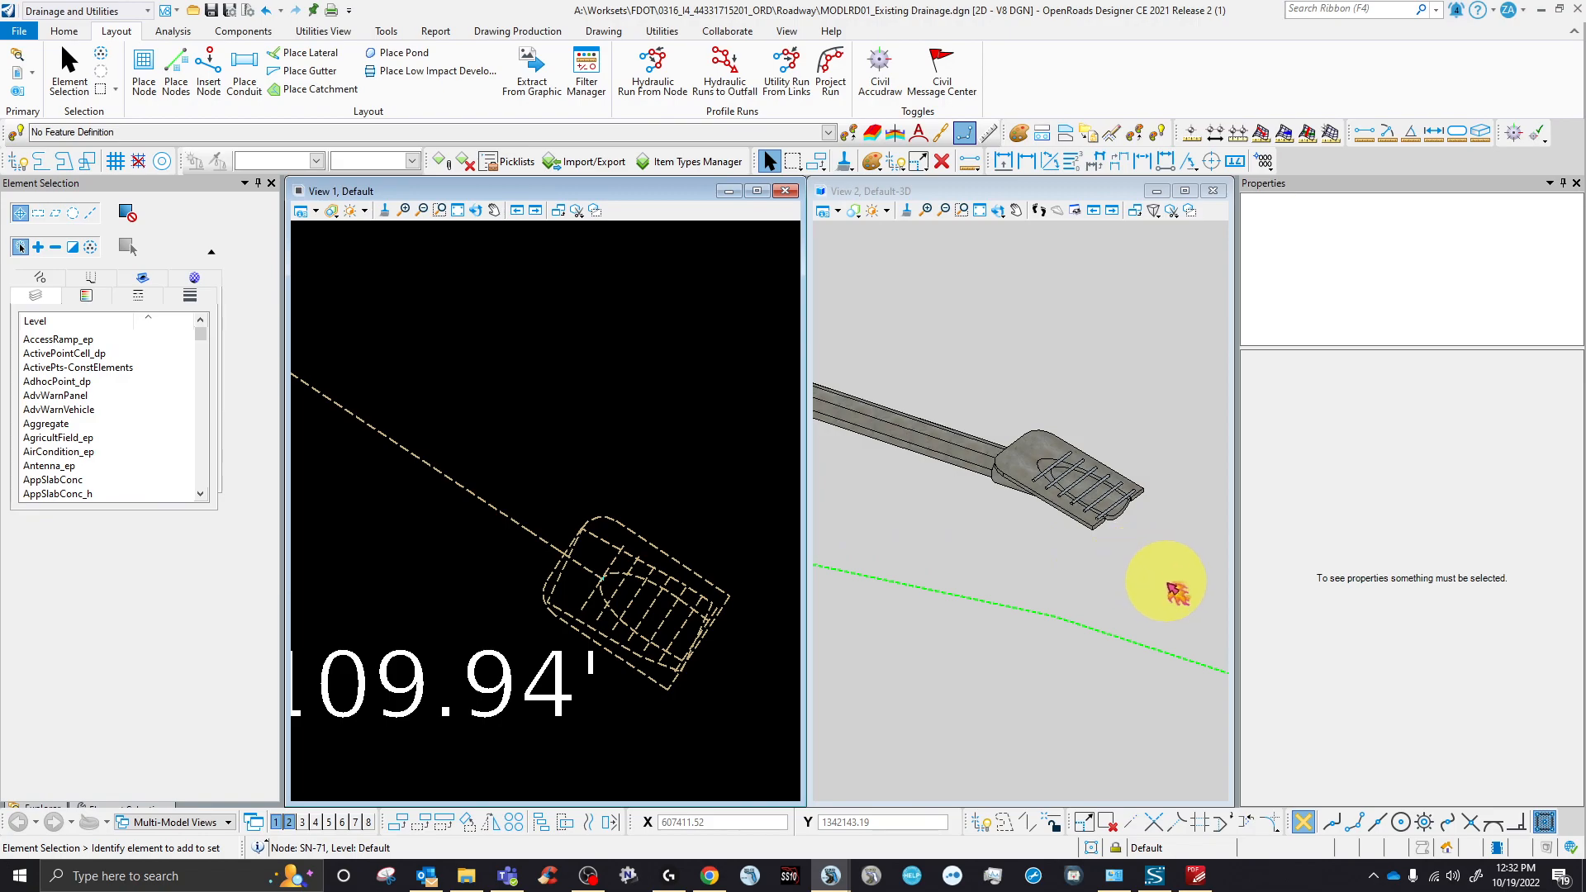
- Examine the 14"X23" RCP pipe and its two end sections in plan and 3D, including the pipe's properties
{"action": "scroll", "coordinate": [1165, 590], "scroll_direction": "down", "scroll_amount": 1}
{"action": "scroll", "coordinate": [950, 611], "scroll_direction": "down", "scroll_amount": 2}
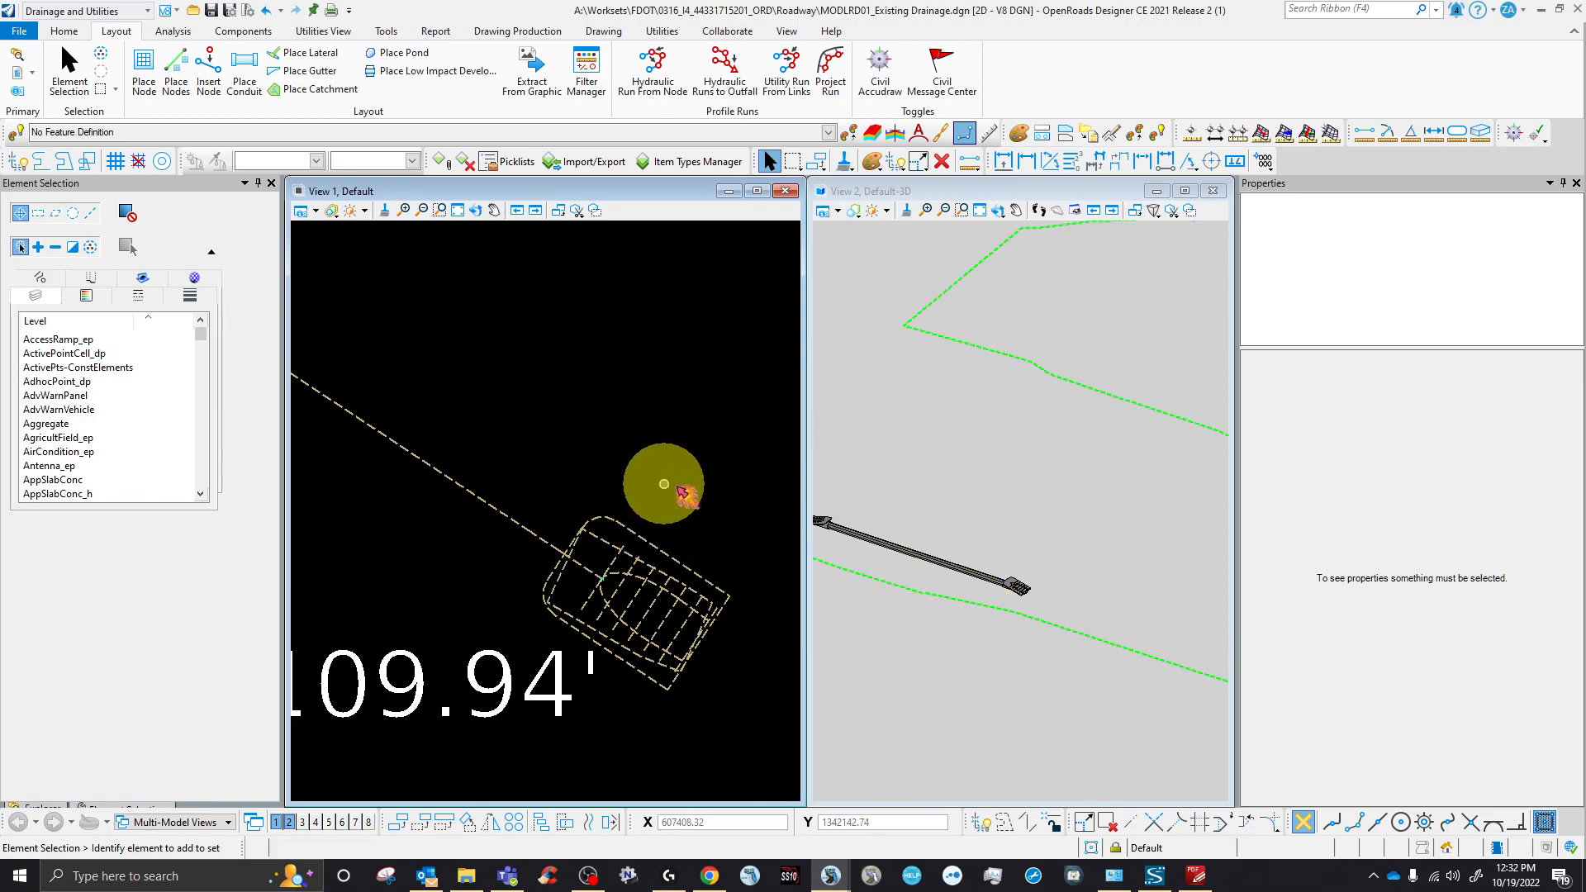
{"action": "scroll", "coordinate": [690, 508], "scroll_direction": "down", "scroll_amount": 3}
{"action": "scroll", "coordinate": [719, 561], "scroll_direction": "down", "scroll_amount": 3}
{"action": "scroll", "coordinate": [495, 471], "scroll_direction": "up", "scroll_amount": 3}
{"action": "left_click", "coordinate": [584, 472]}
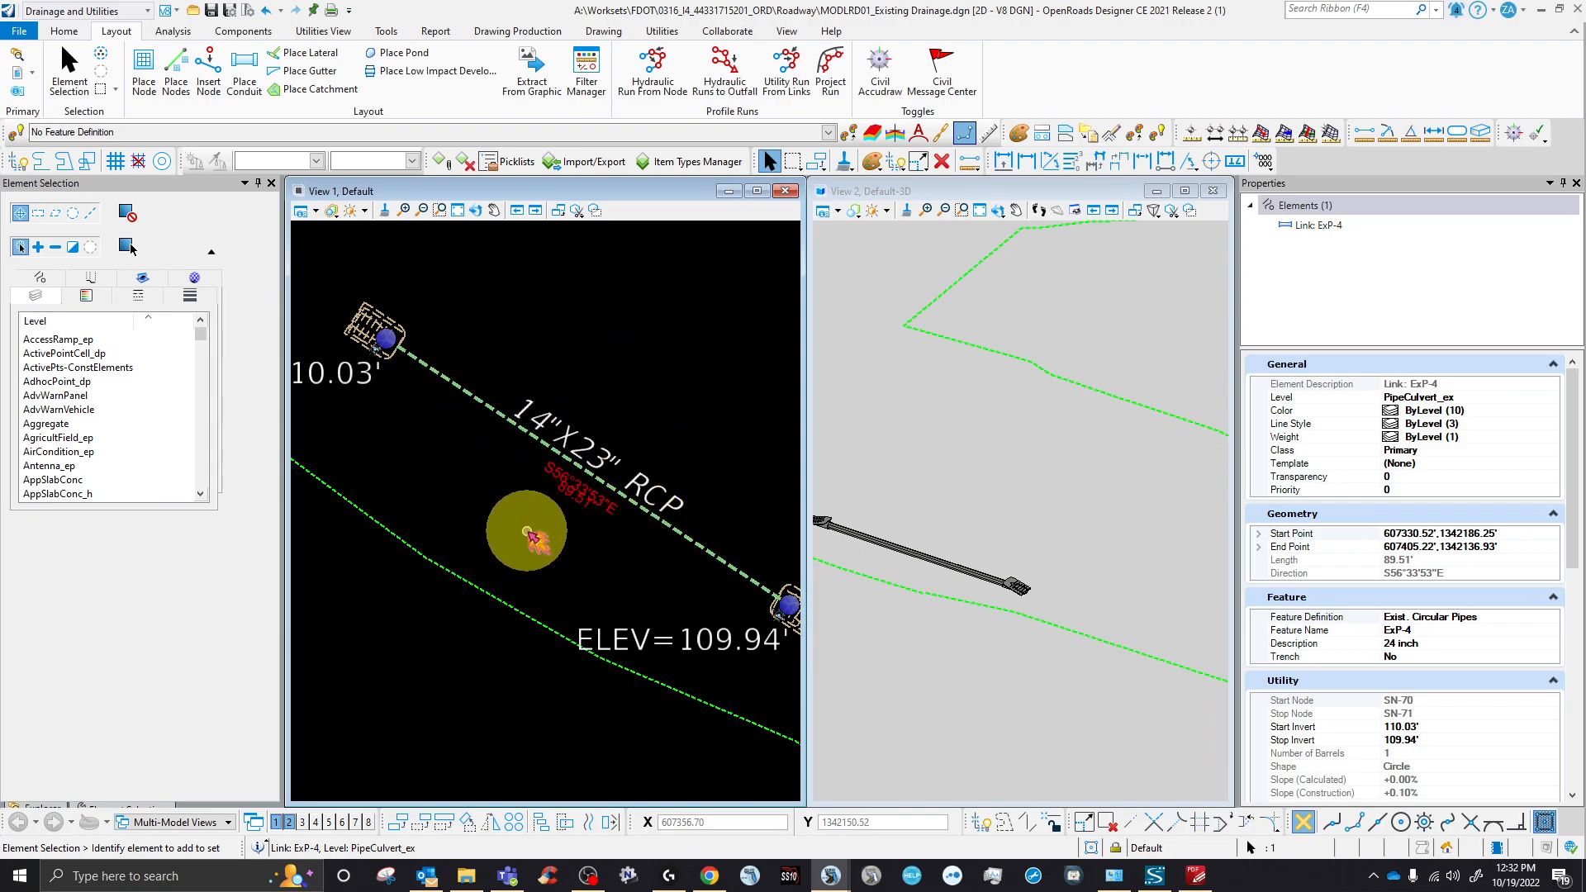
{"action": "scroll", "coordinate": [981, 592], "scroll_direction": "up", "scroll_amount": 3}
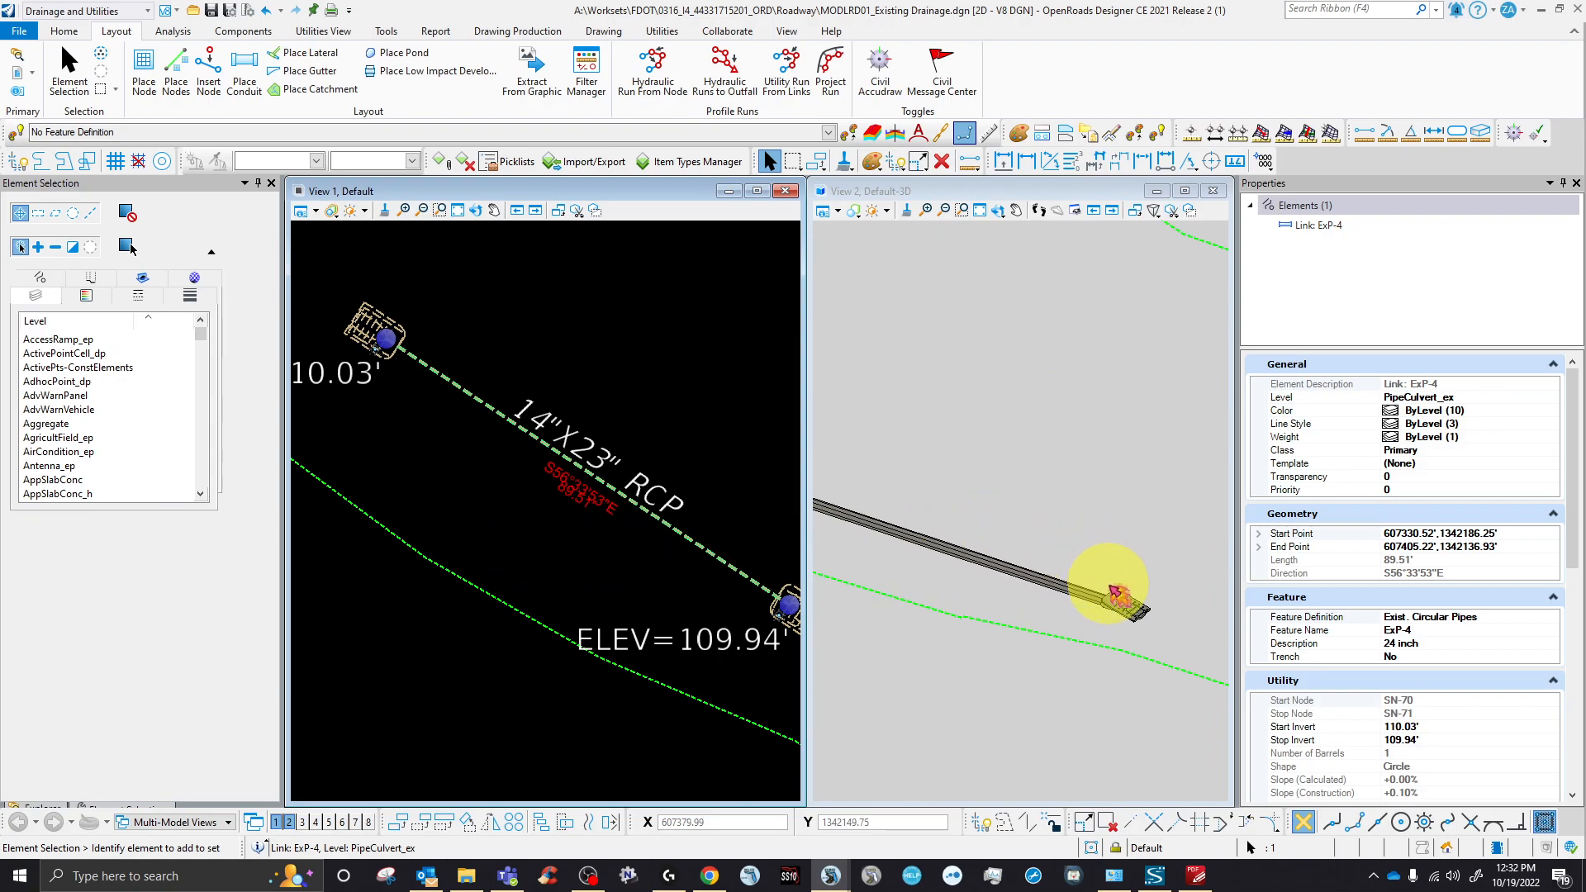
{"action": "scroll", "coordinate": [1073, 588], "scroll_direction": "up", "scroll_amount": 3}
{"action": "scroll", "coordinate": [1043, 586], "scroll_direction": "down", "scroll_amount": 3}
{"action": "scroll", "coordinate": [457, 523], "scroll_direction": "down", "scroll_amount": 3}
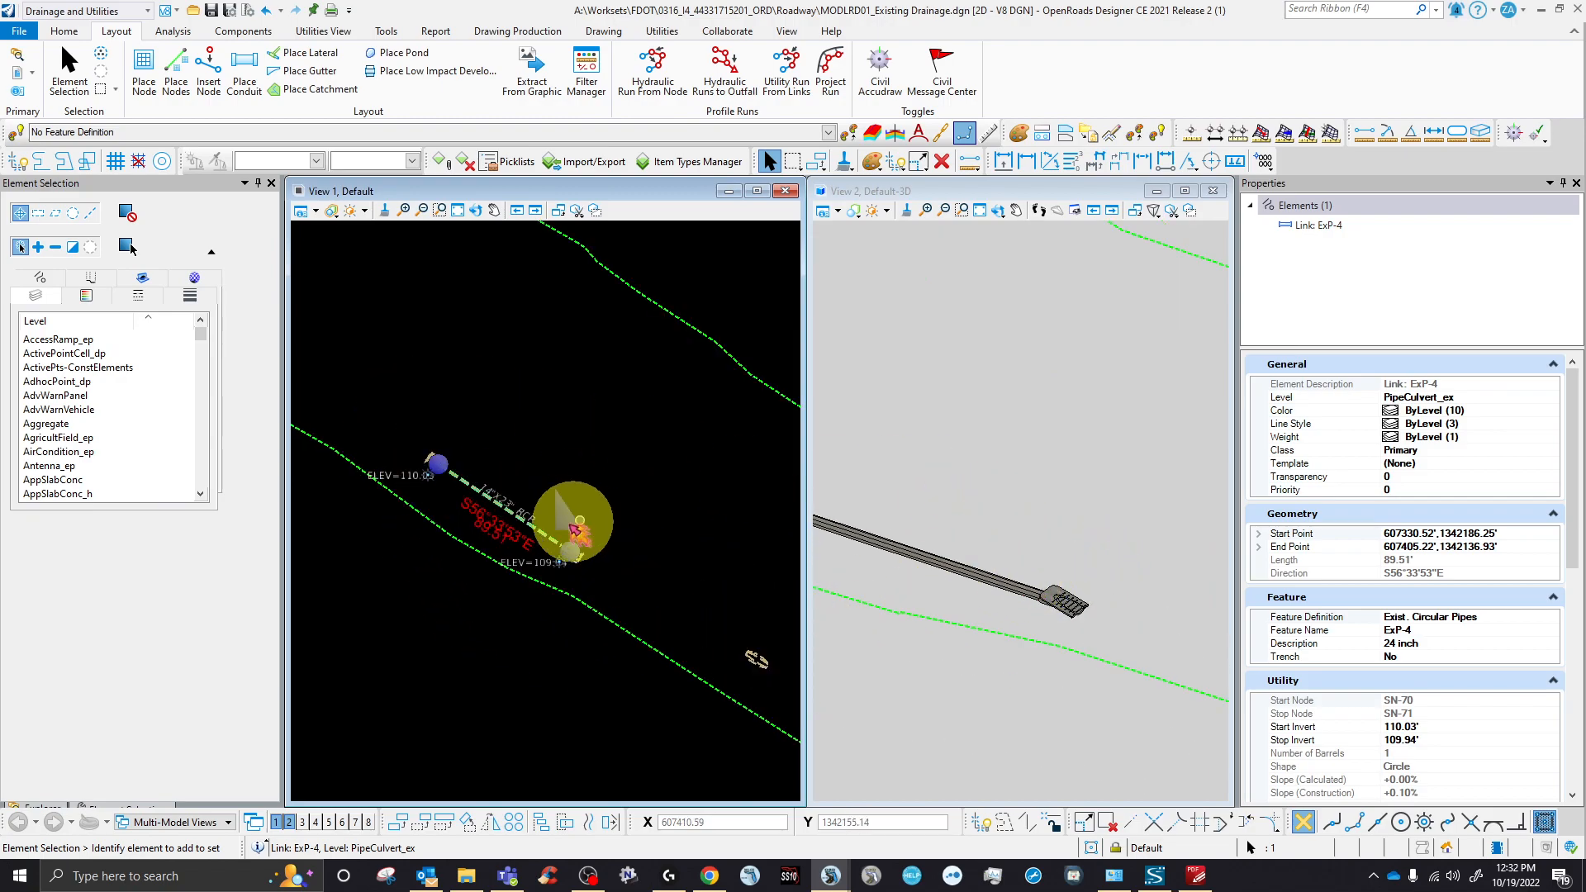
{"action": "scroll", "coordinate": [488, 496], "scroll_direction": "down", "scroll_amount": 3}
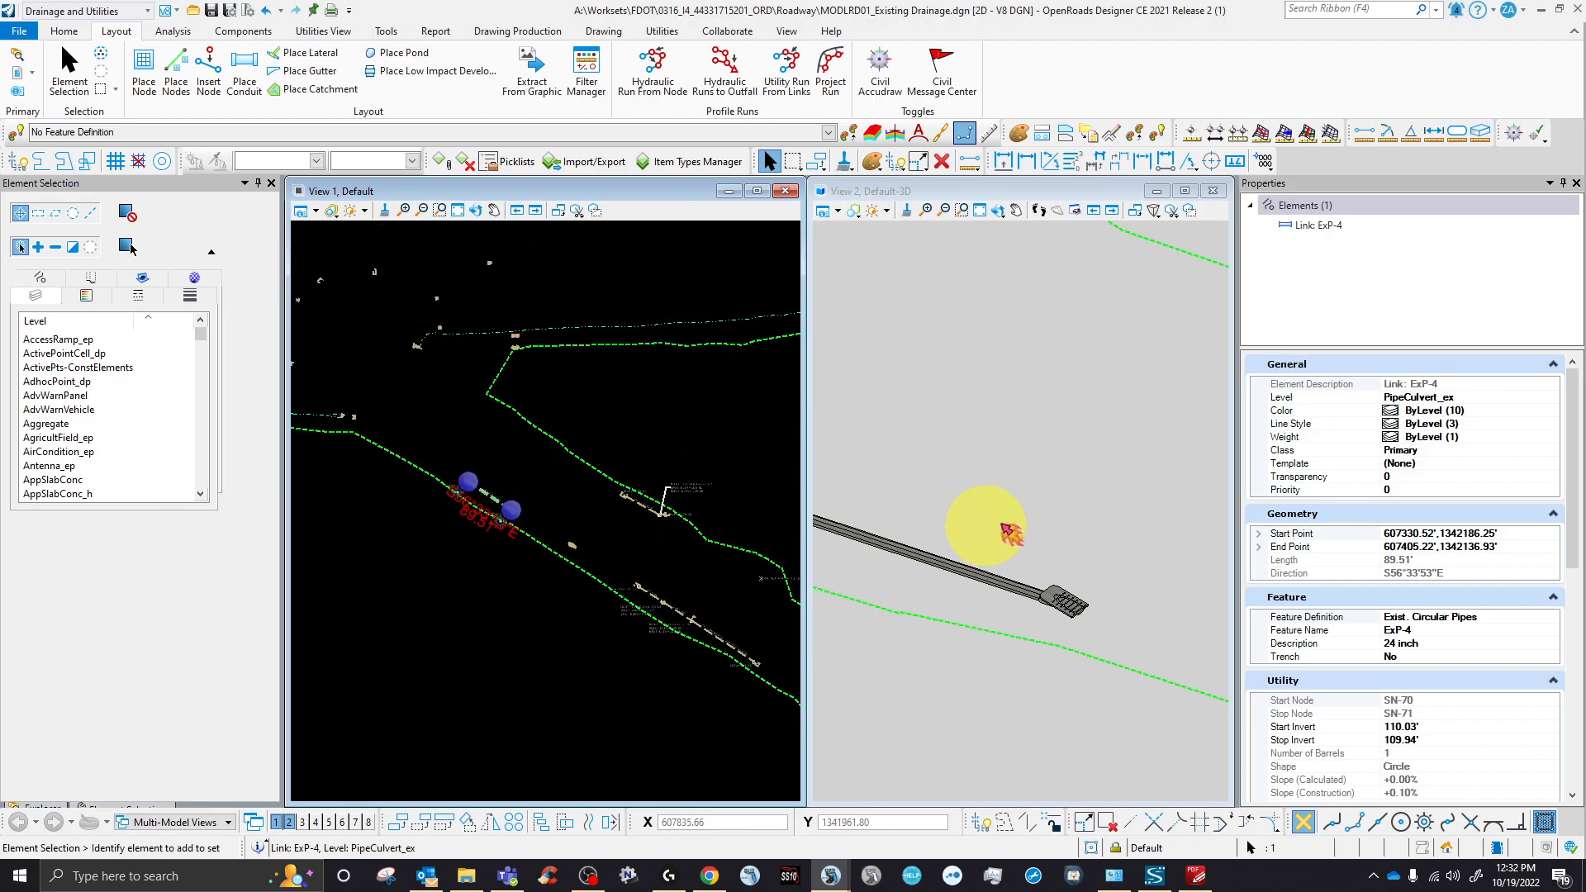
{"action": "scroll", "coordinate": [1011, 527], "scroll_direction": "down", "scroll_amount": 3}
{"action": "scroll", "coordinate": [1157, 541], "scroll_direction": "up", "scroll_amount": 4}
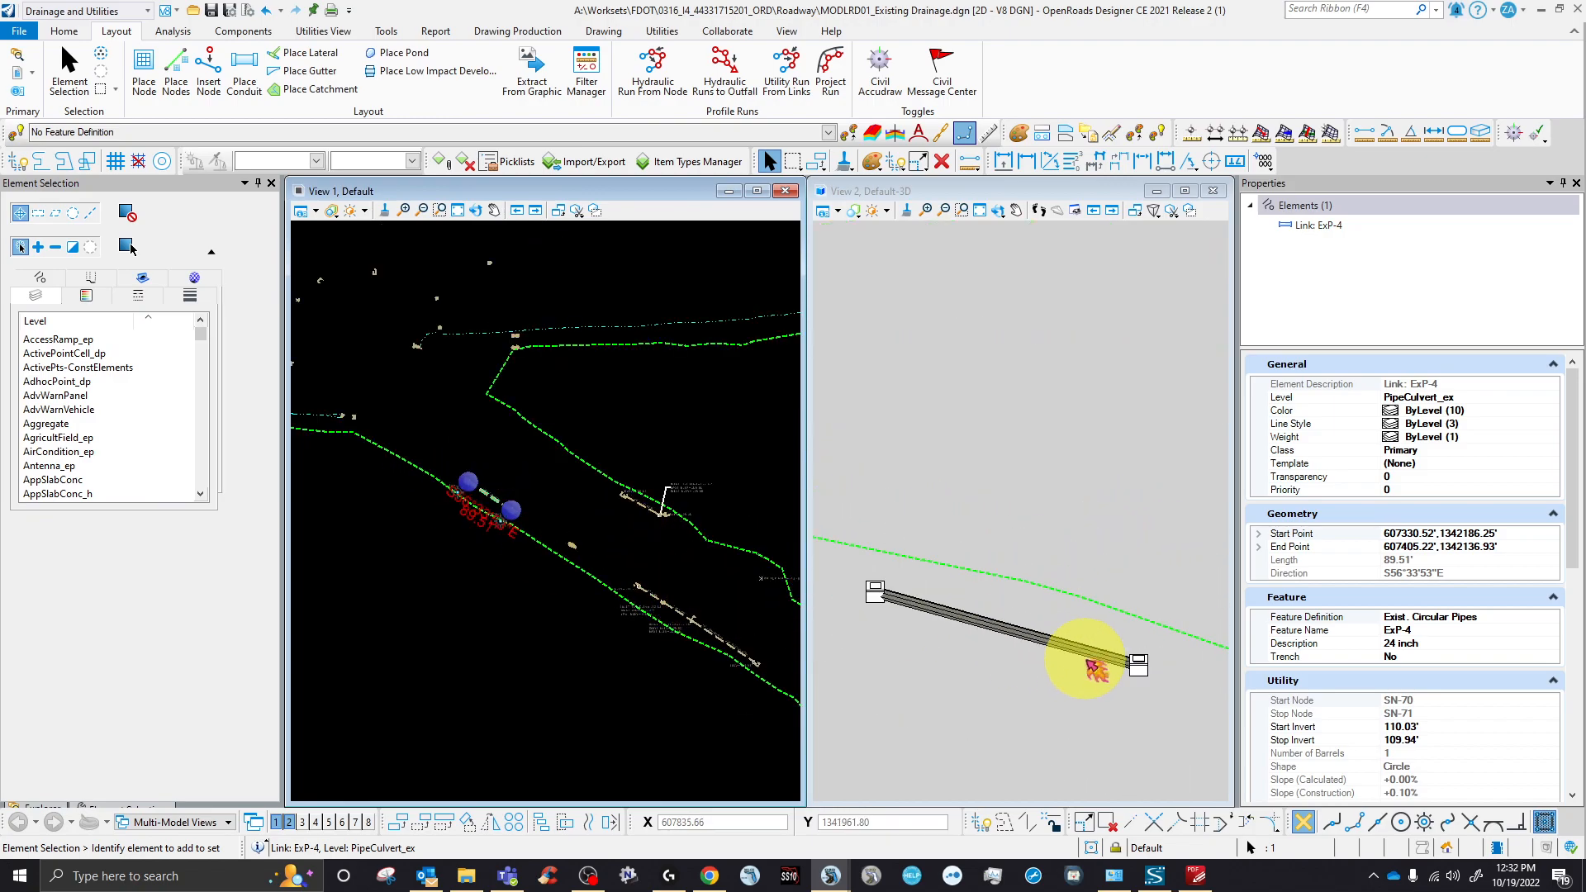
- Review the properties of the 14"X23" RCP pipe northeast of the first one and of its northwest end node
{"action": "left_click", "coordinate": [1091, 654]}
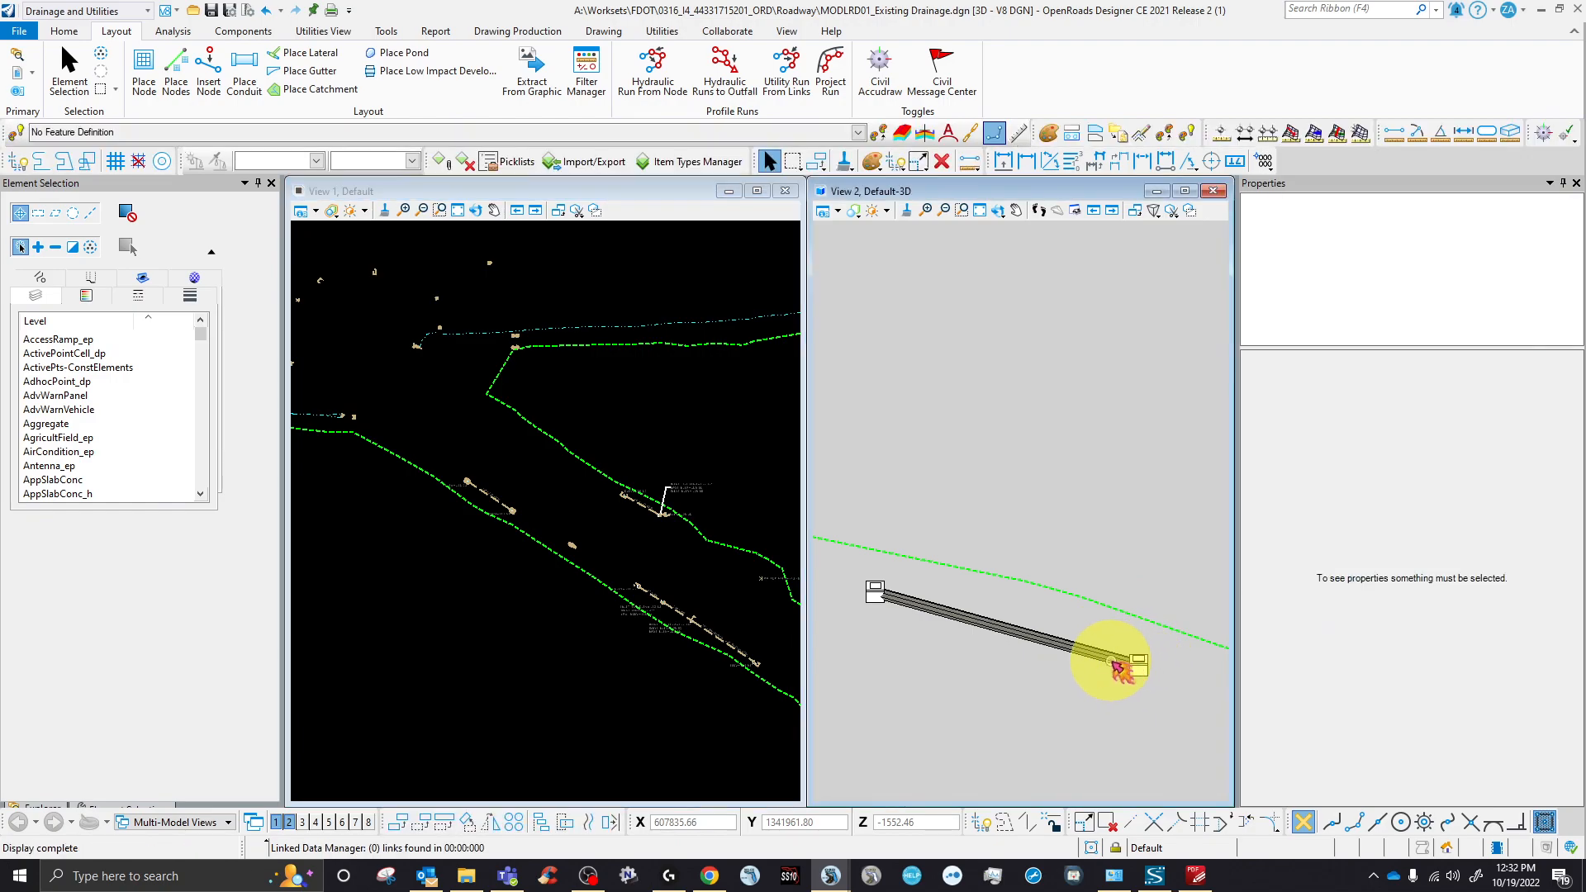
{"action": "left_click", "coordinate": [1110, 661]}
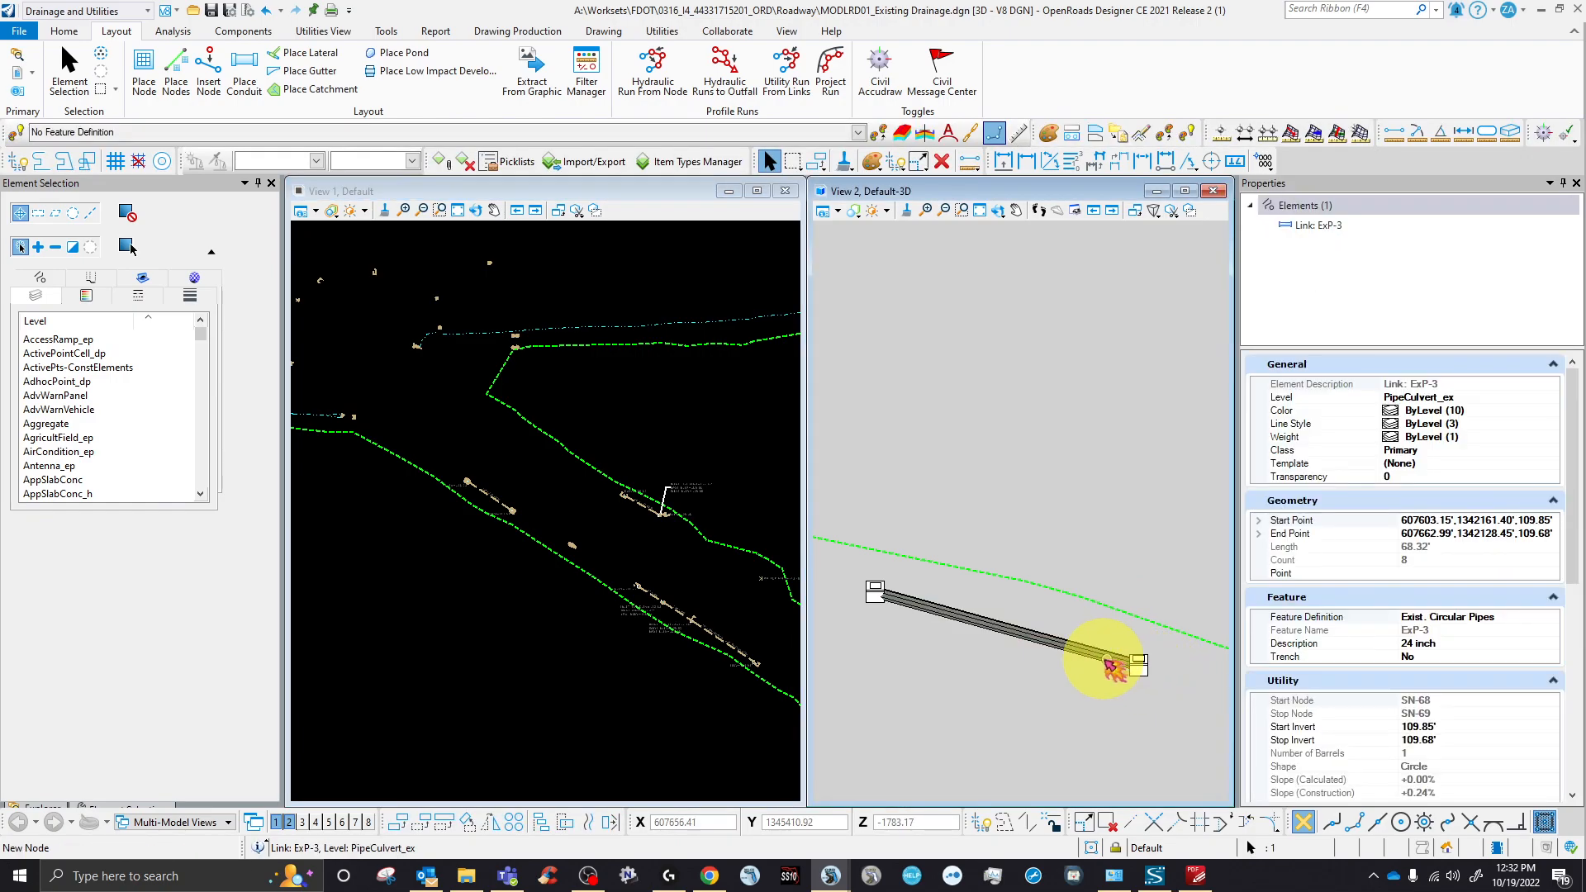
{"action": "scroll", "coordinate": [637, 496], "scroll_direction": "up", "scroll_amount": 5}
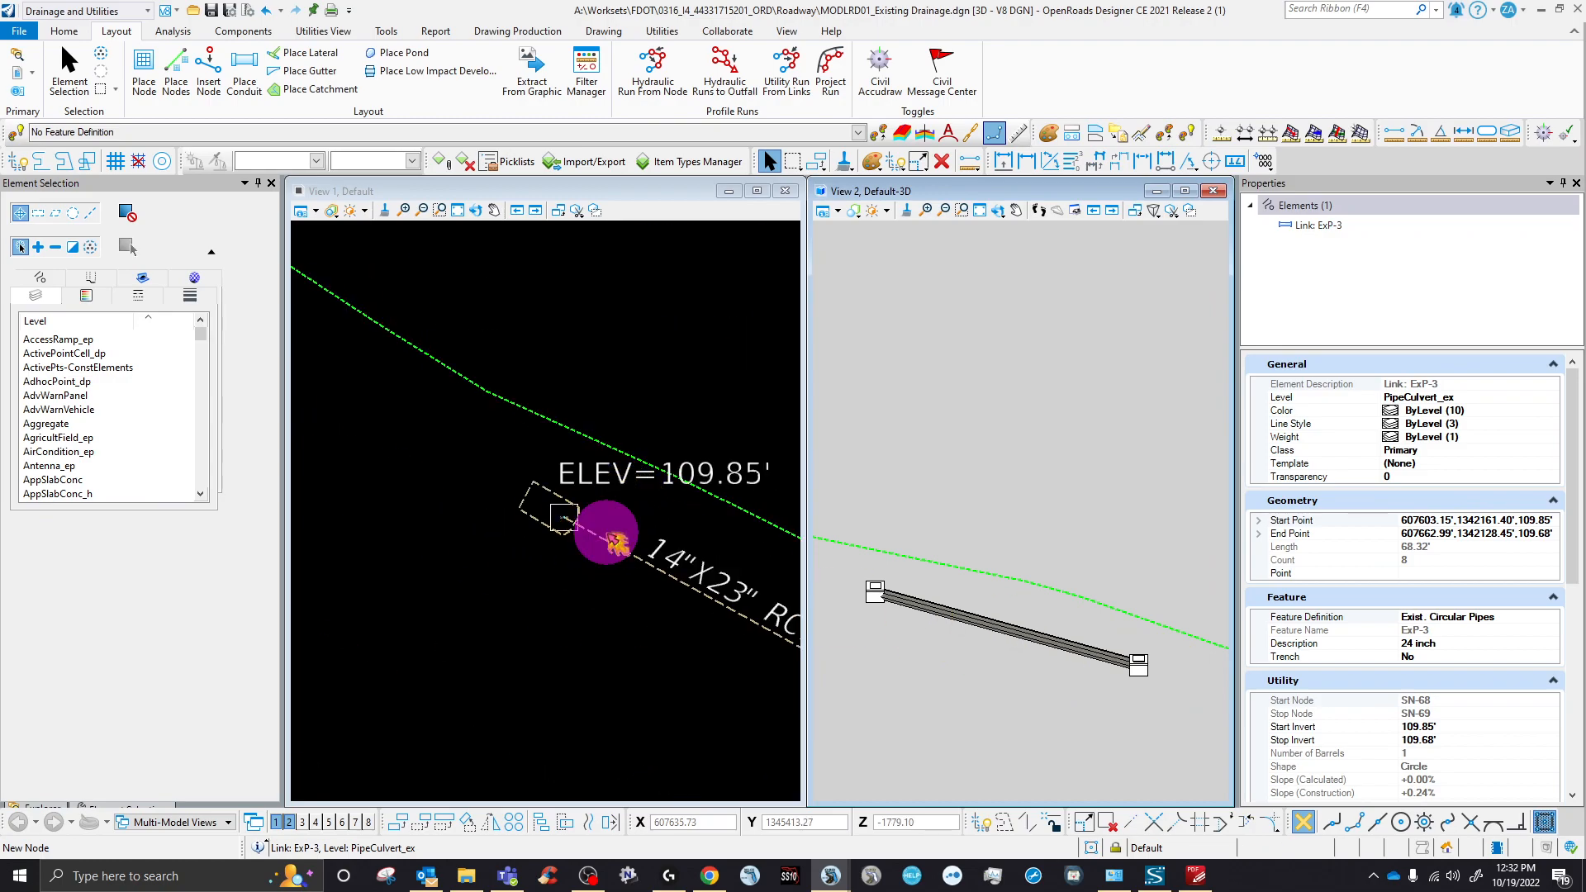
{"action": "left_click", "coordinate": [610, 541]}
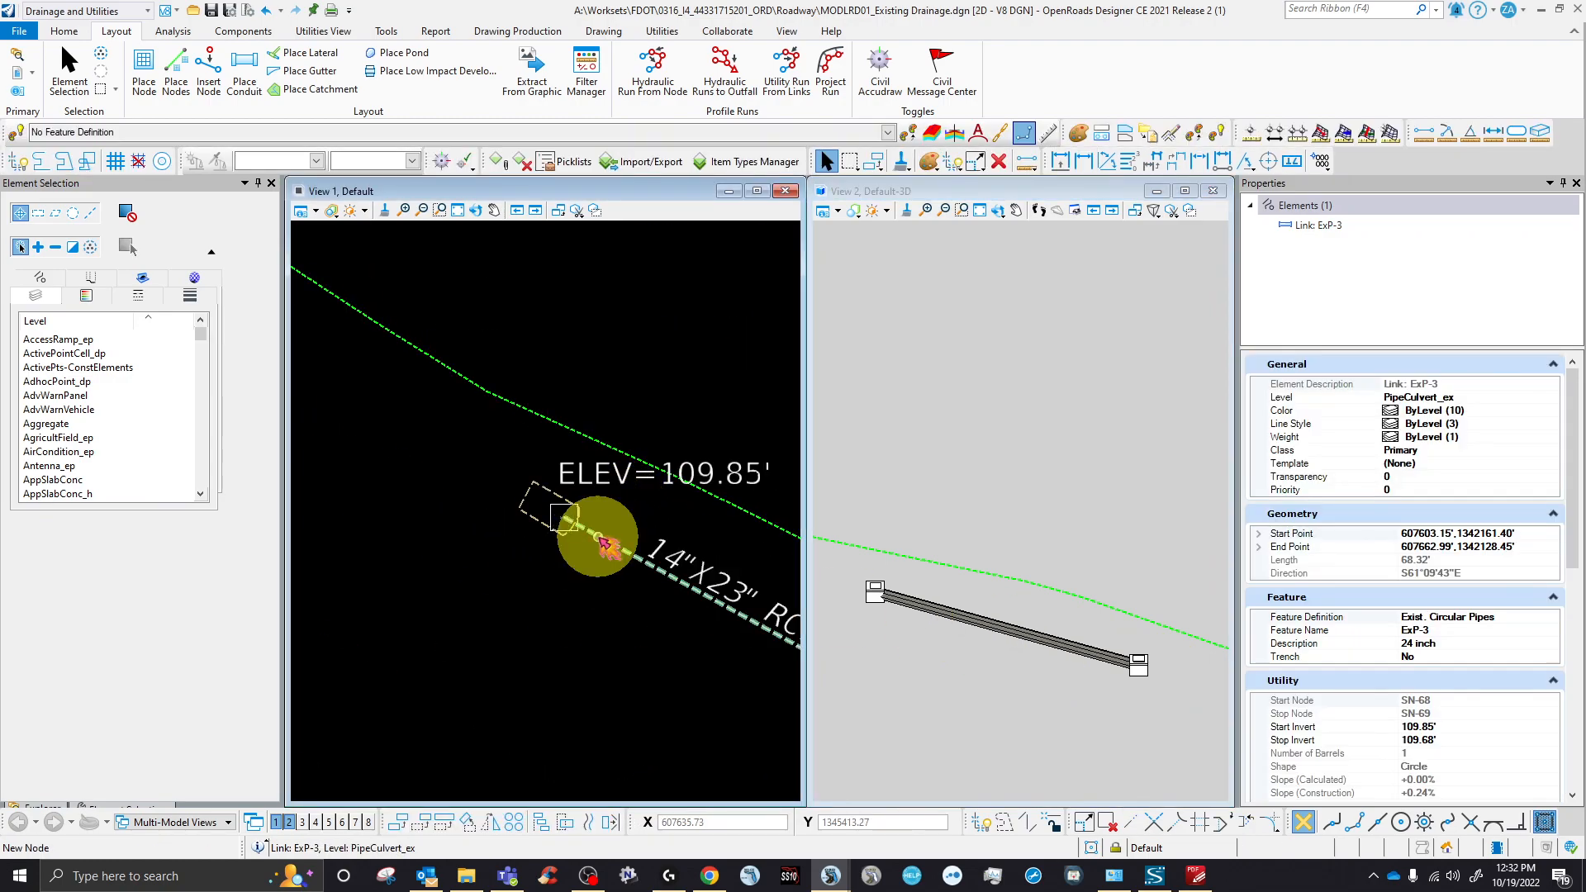
{"action": "left_click", "coordinate": [598, 537]}
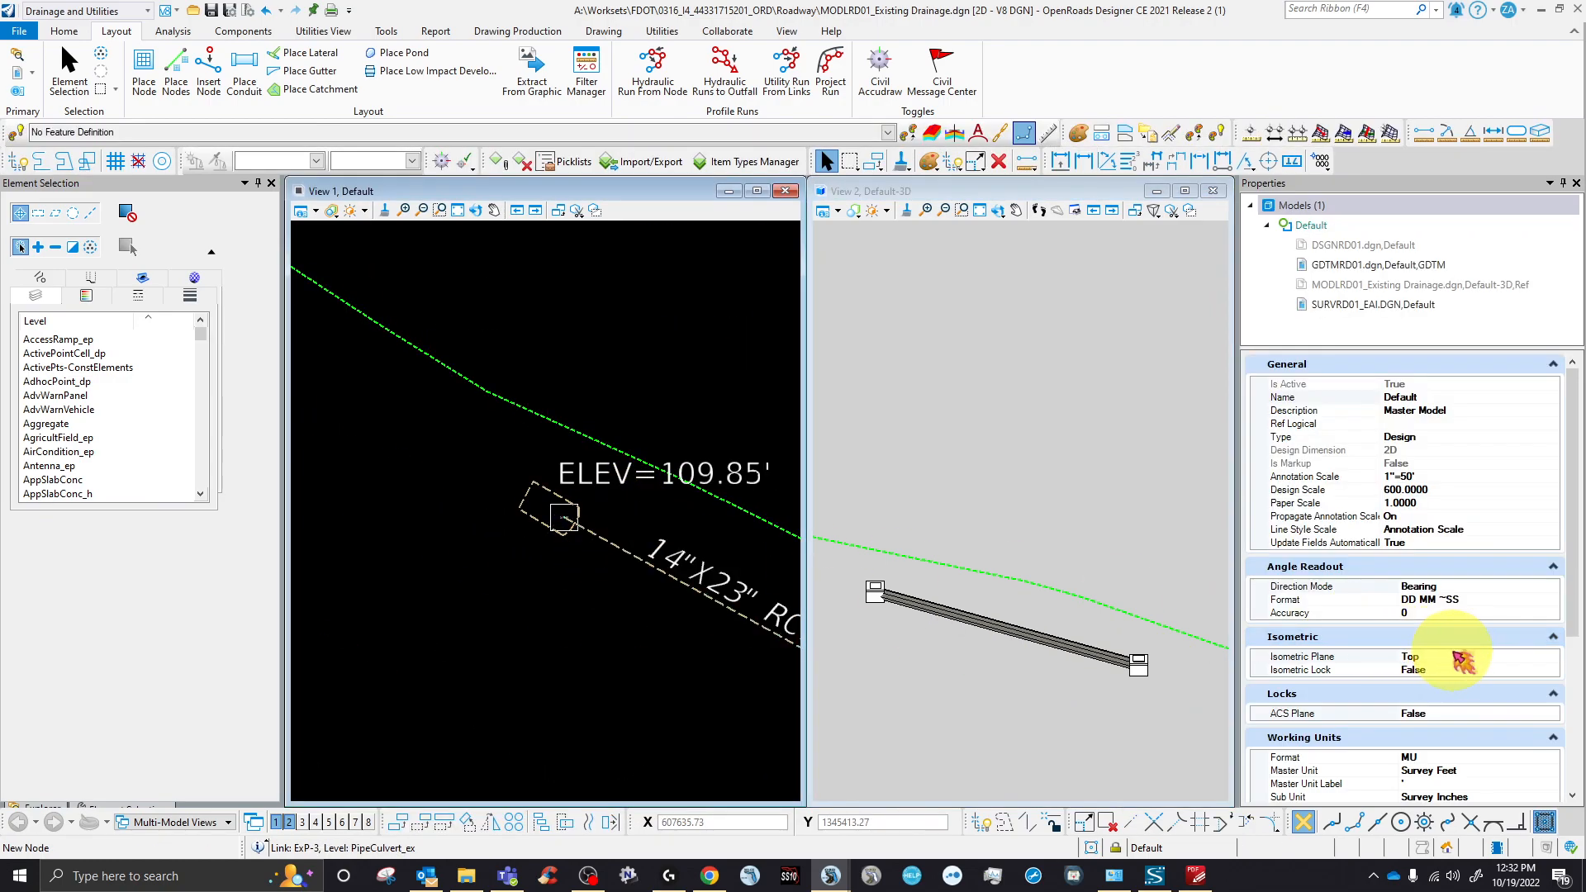
{"action": "left_click", "coordinate": [722, 607]}
{"action": "left_click", "coordinate": [1516, 634]}
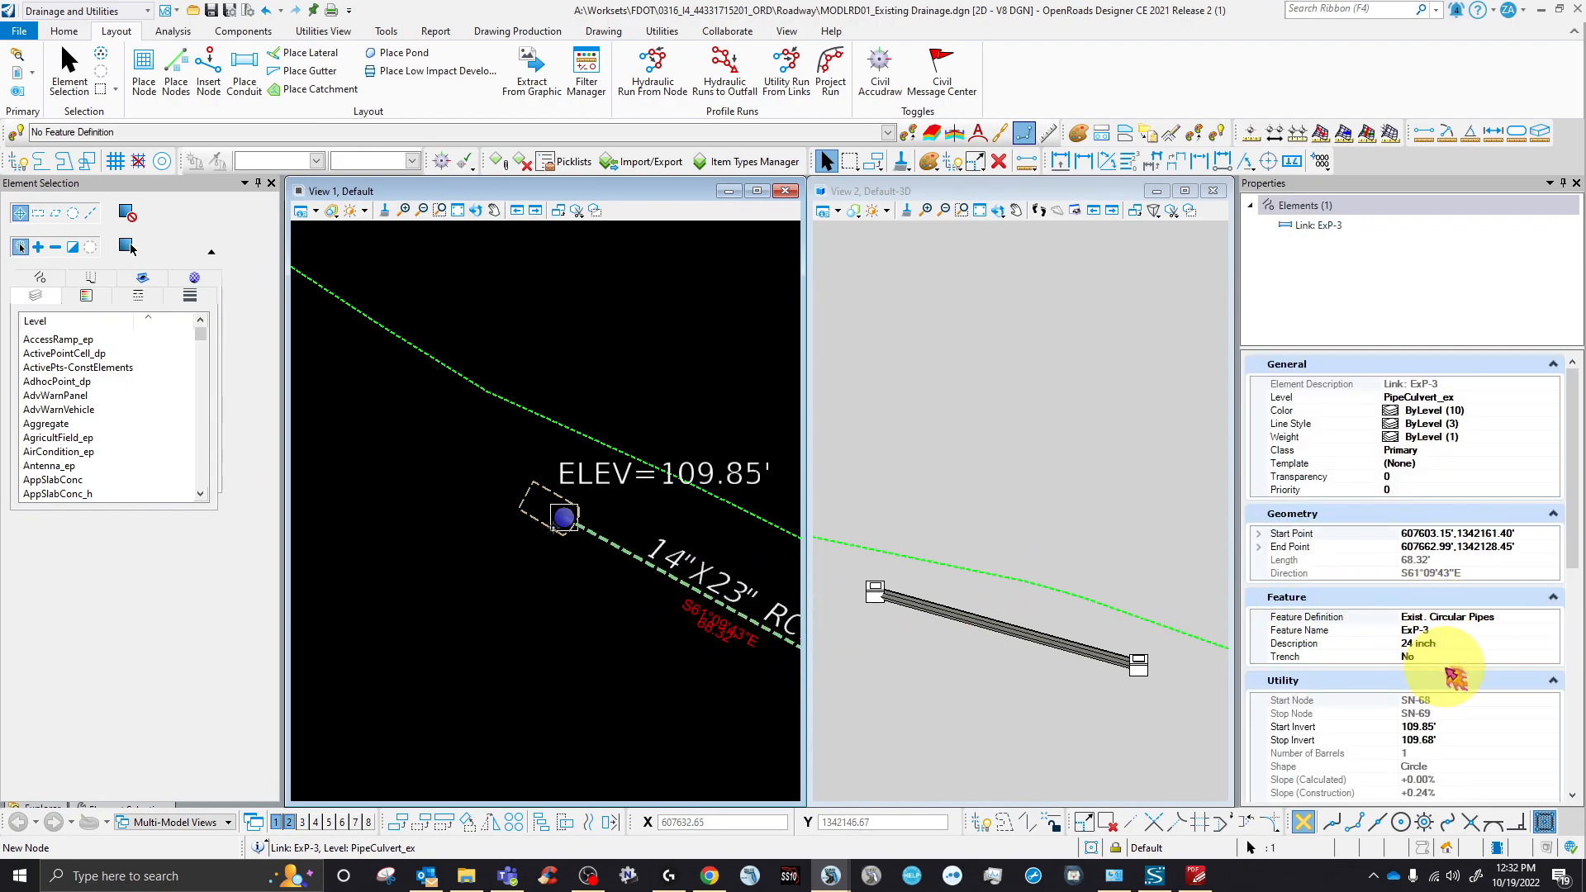
{"action": "left_click", "coordinate": [575, 501]}
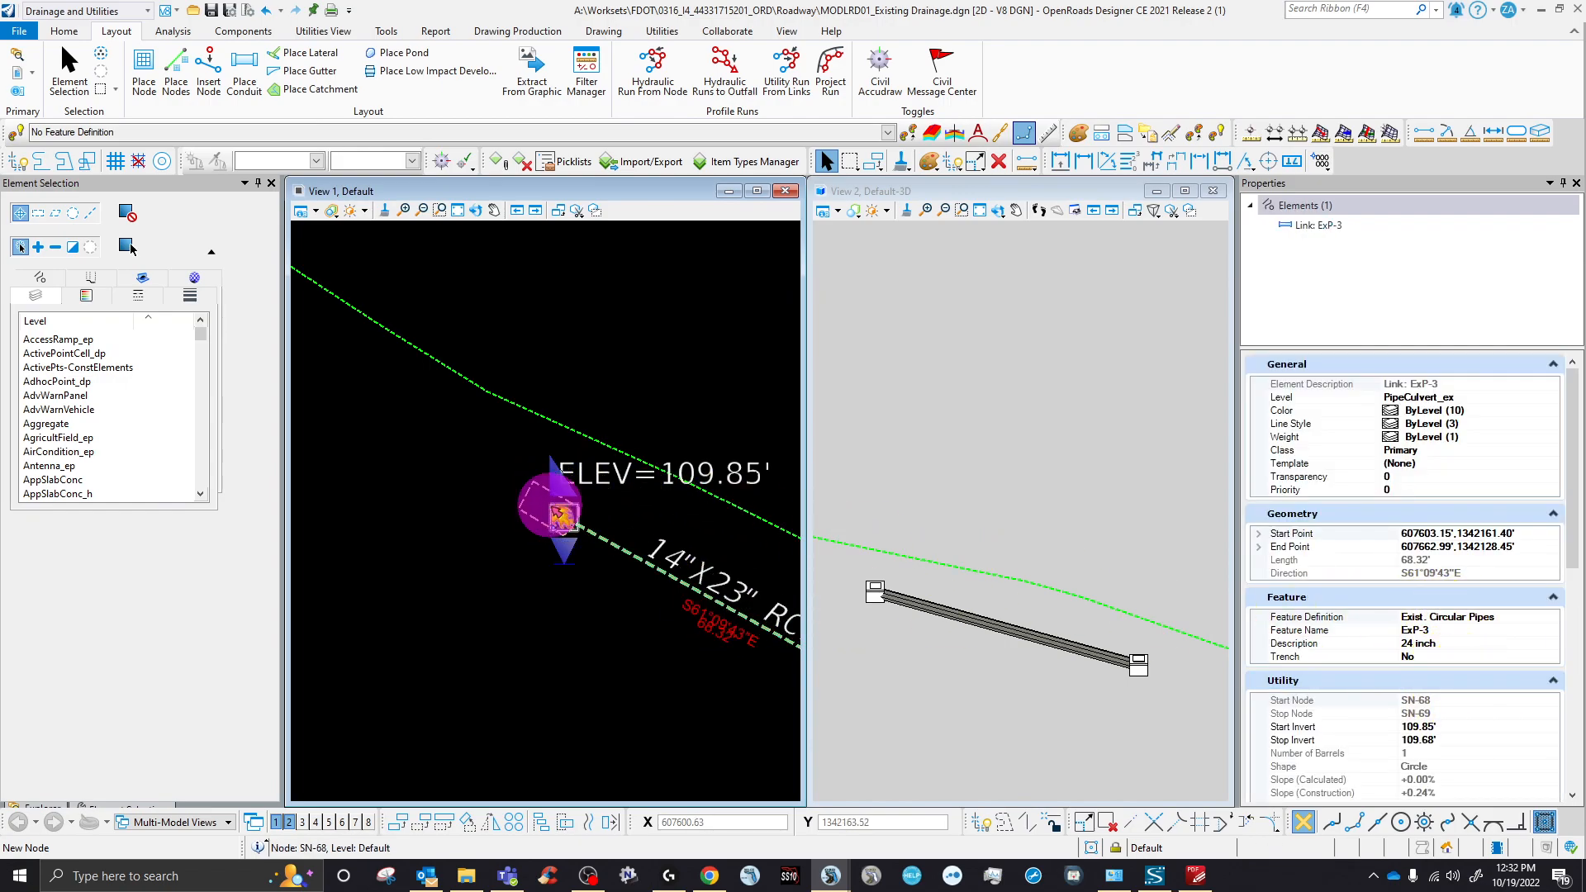
{"action": "left_click", "coordinate": [551, 507]}
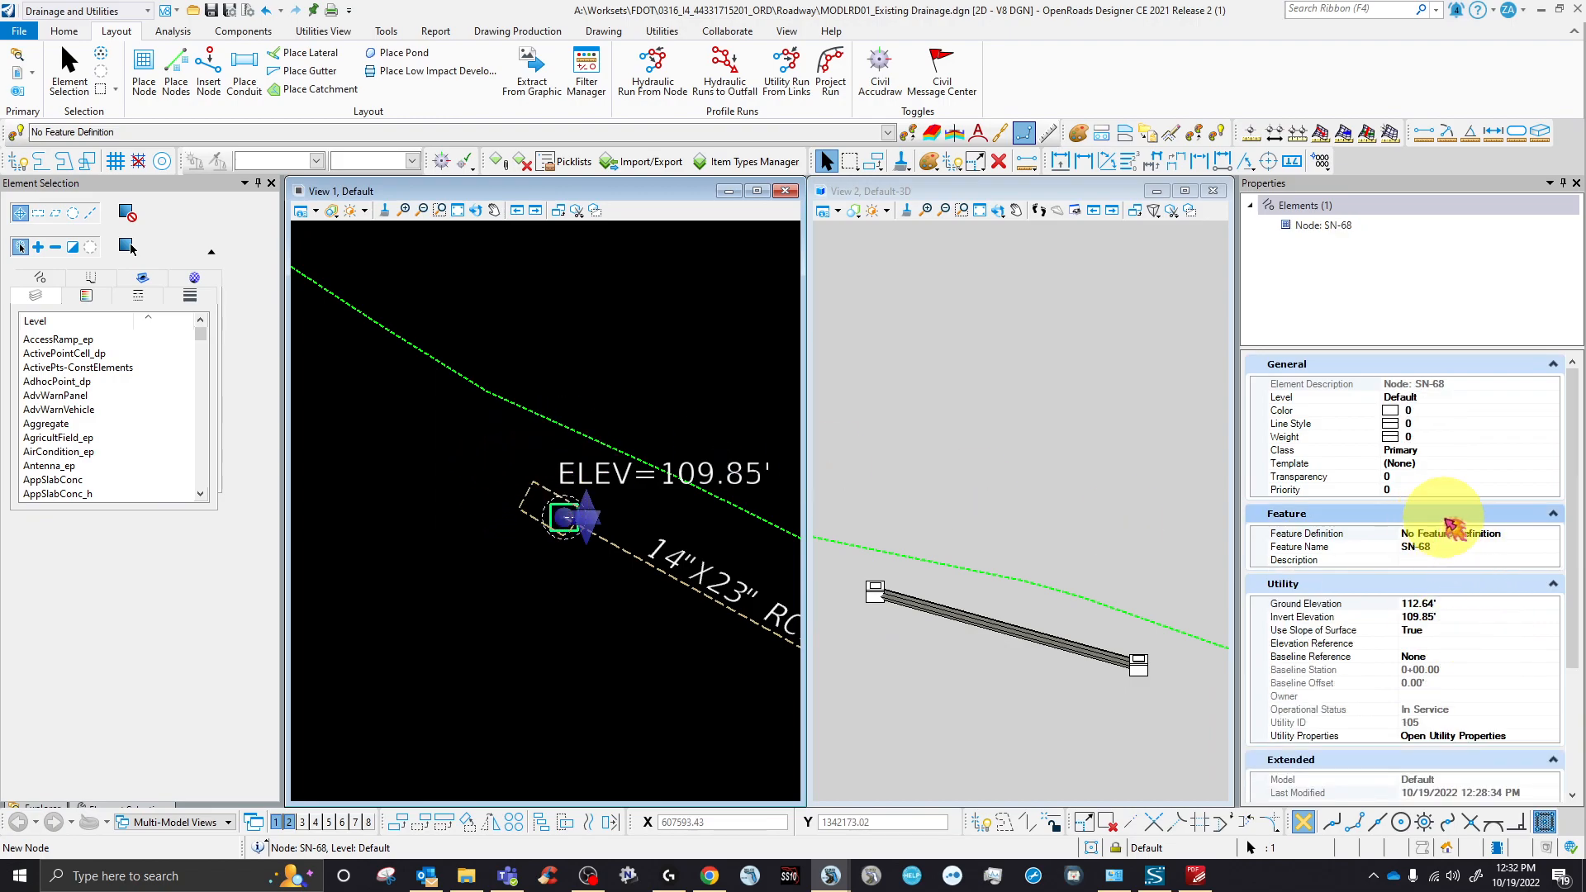
{"action": "left_click", "coordinate": [596, 351]}
- Look over the remaining surveyed pipes and inlets, and bring up the settings for extracting utilities from graphics
{"action": "scroll", "coordinate": [653, 535], "scroll_direction": "down", "scroll_amount": 6}
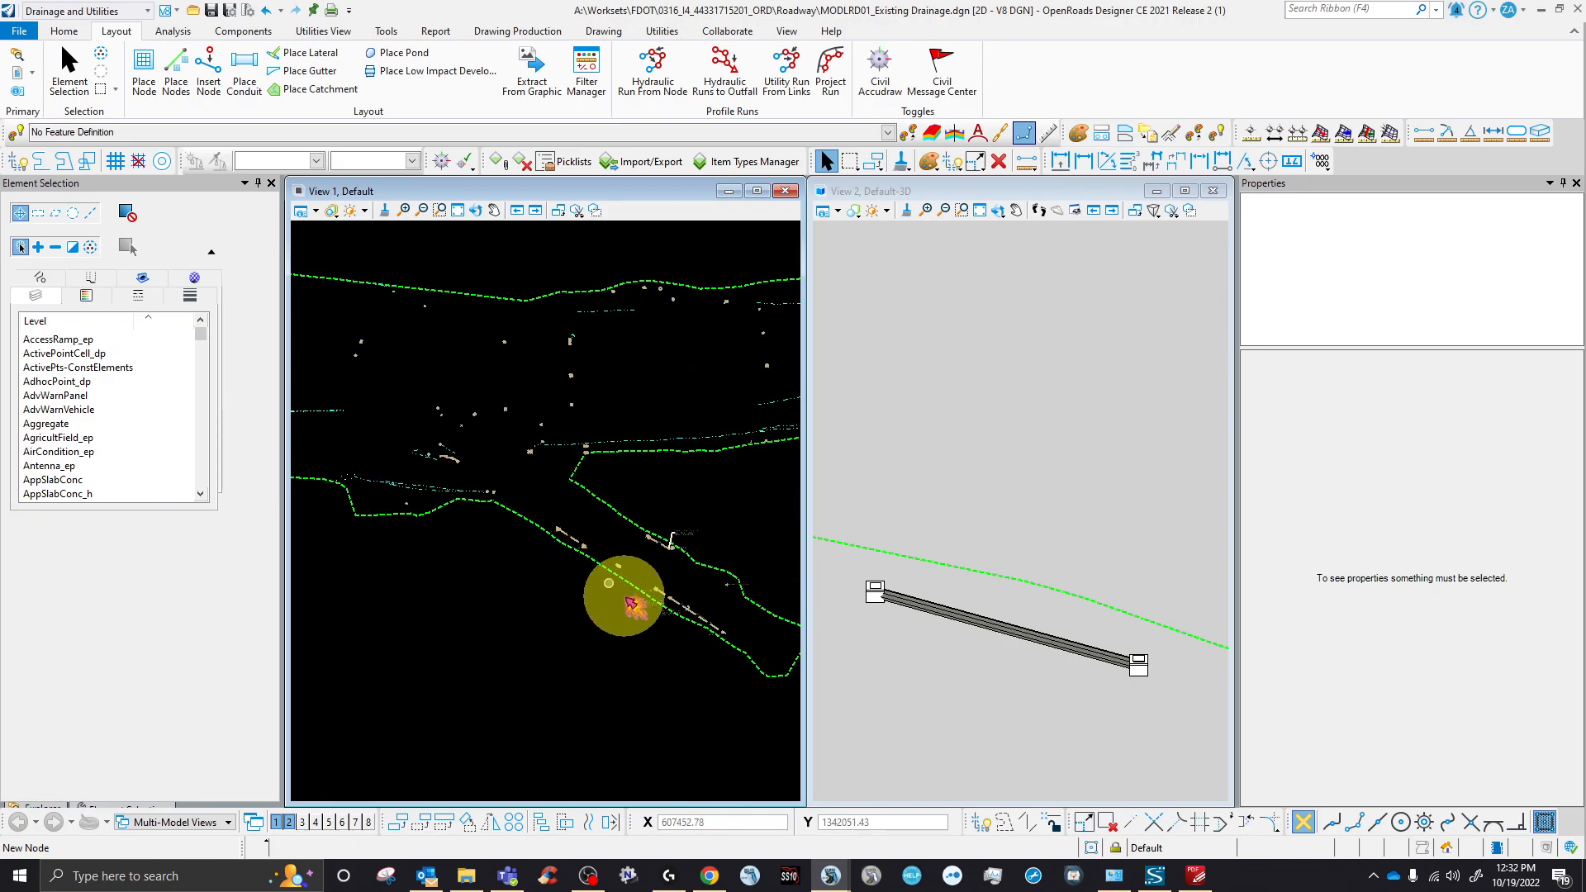
{"action": "scroll", "coordinate": [672, 603], "scroll_direction": "up", "scroll_amount": 5}
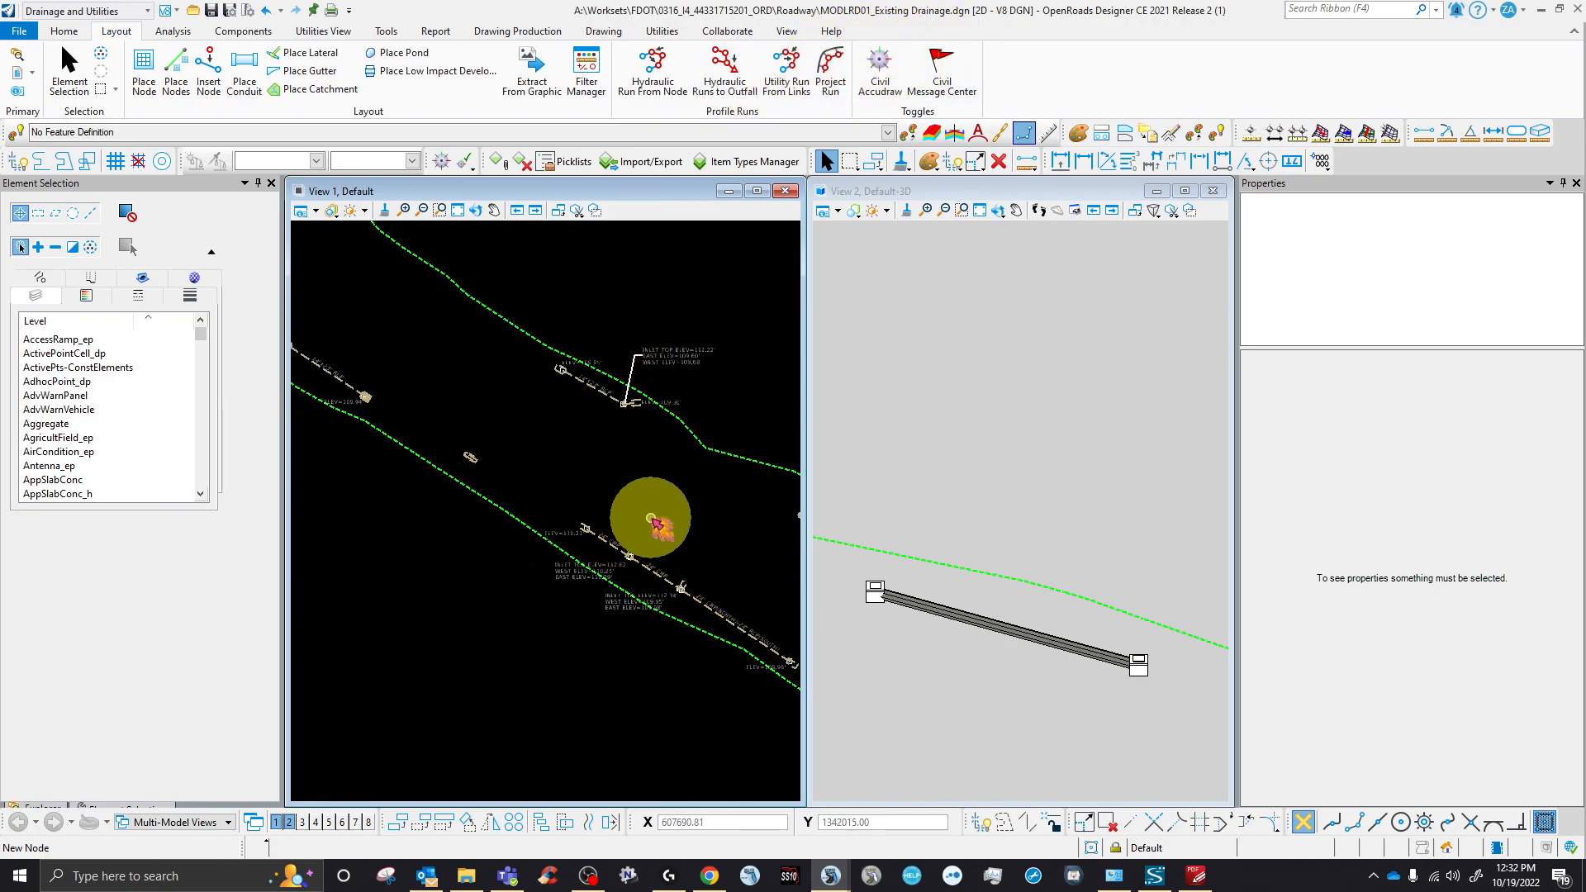
{"action": "scroll", "coordinate": [584, 378], "scroll_direction": "up", "scroll_amount": 3}
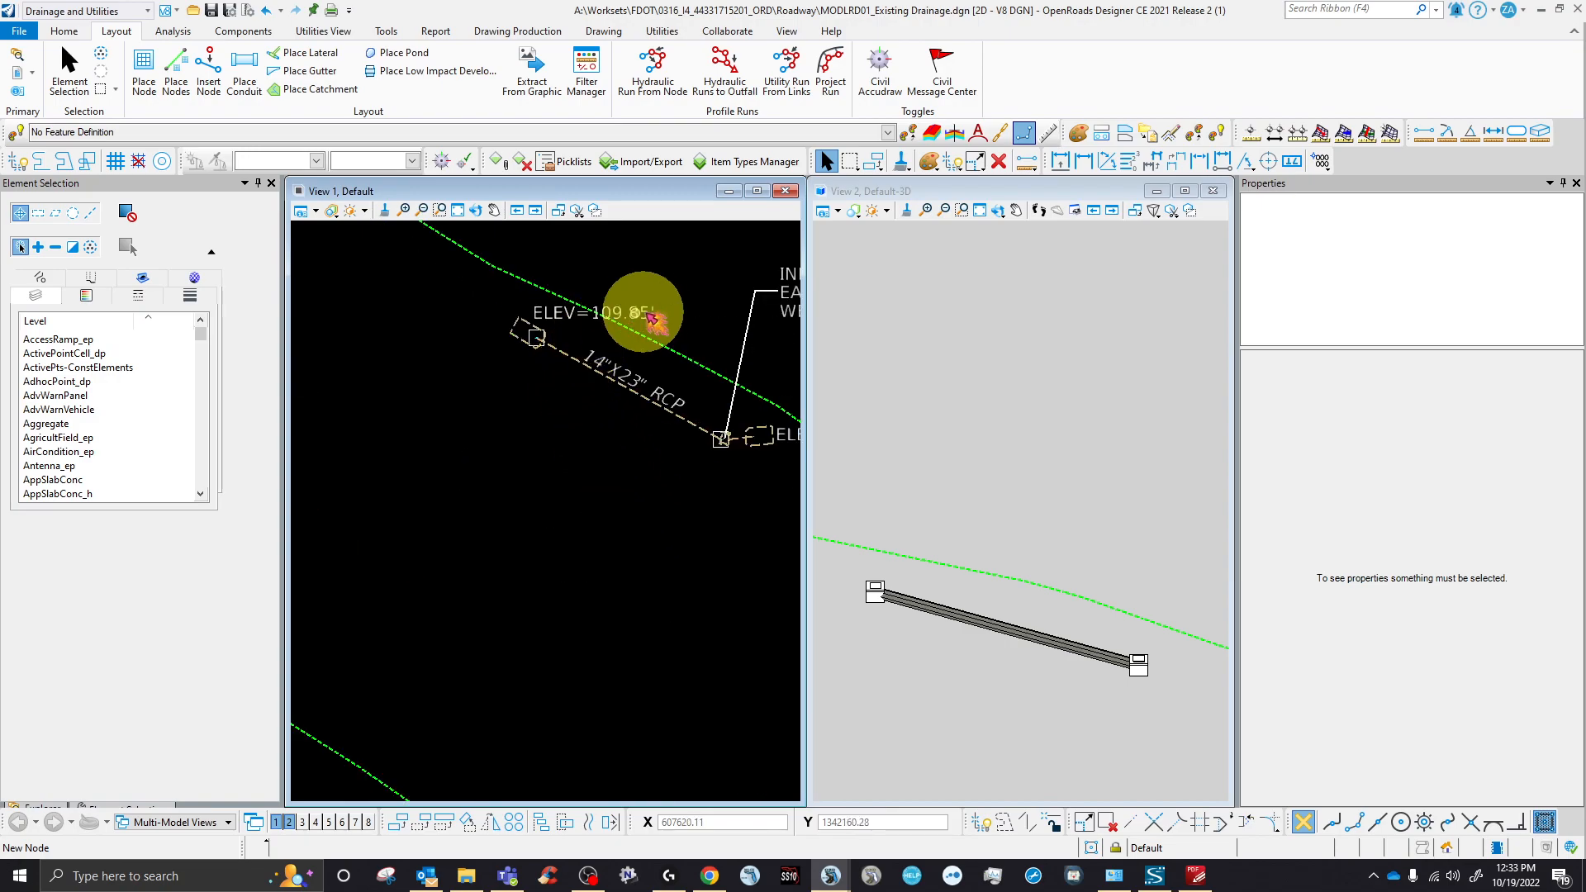
{"action": "scroll", "coordinate": [637, 454], "scroll_direction": "down", "scroll_amount": 2}
{"action": "scroll", "coordinate": [637, 435], "scroll_direction": "up", "scroll_amount": 4}
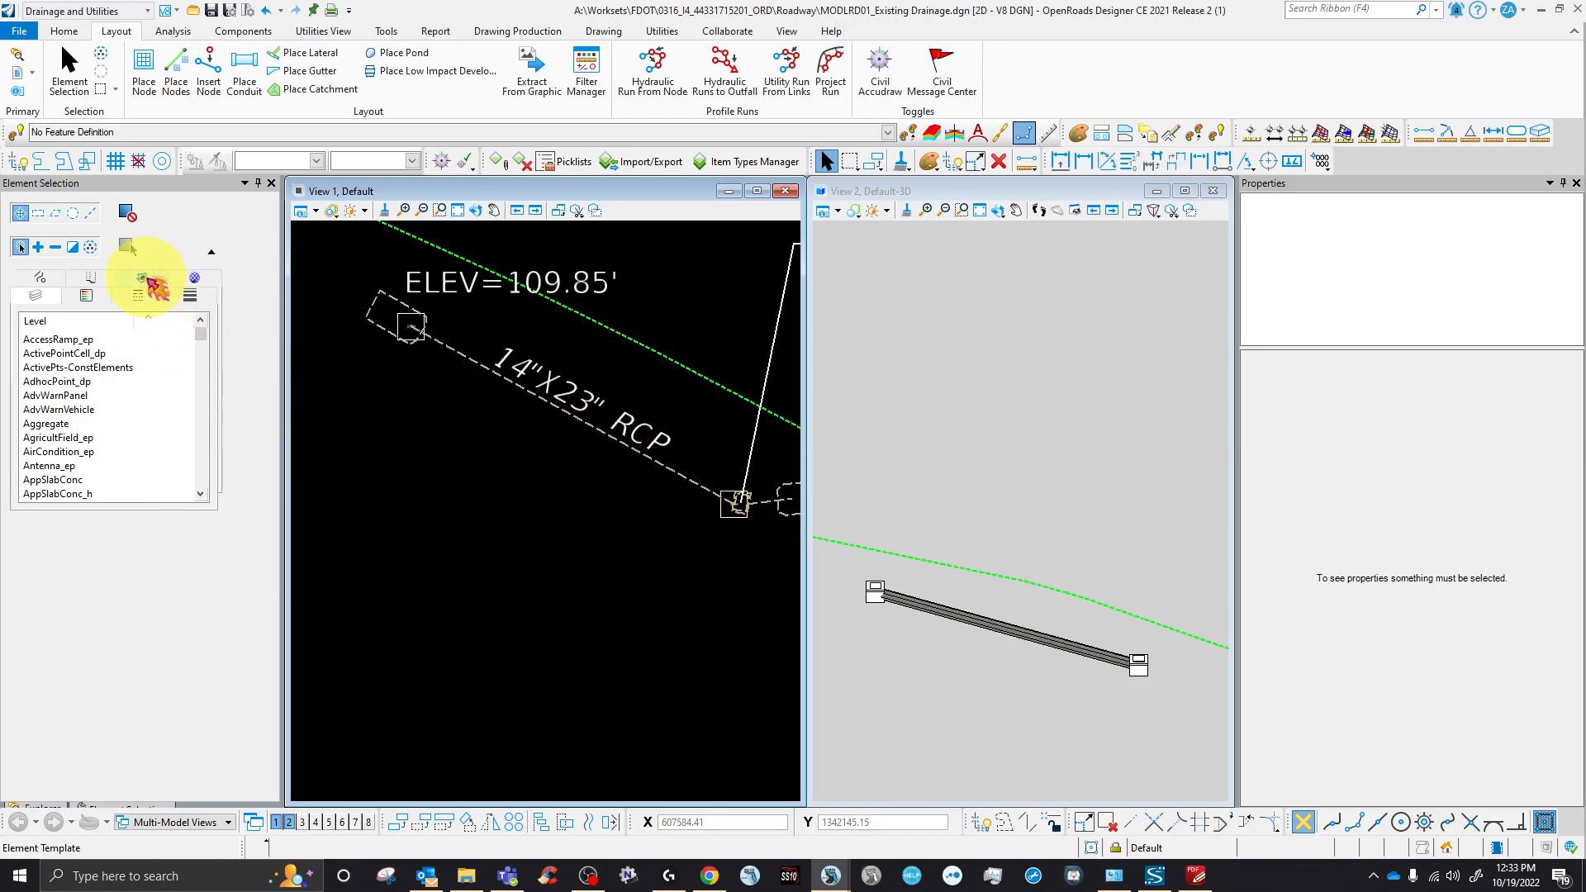
{"action": "left_click", "coordinate": [532, 73]}
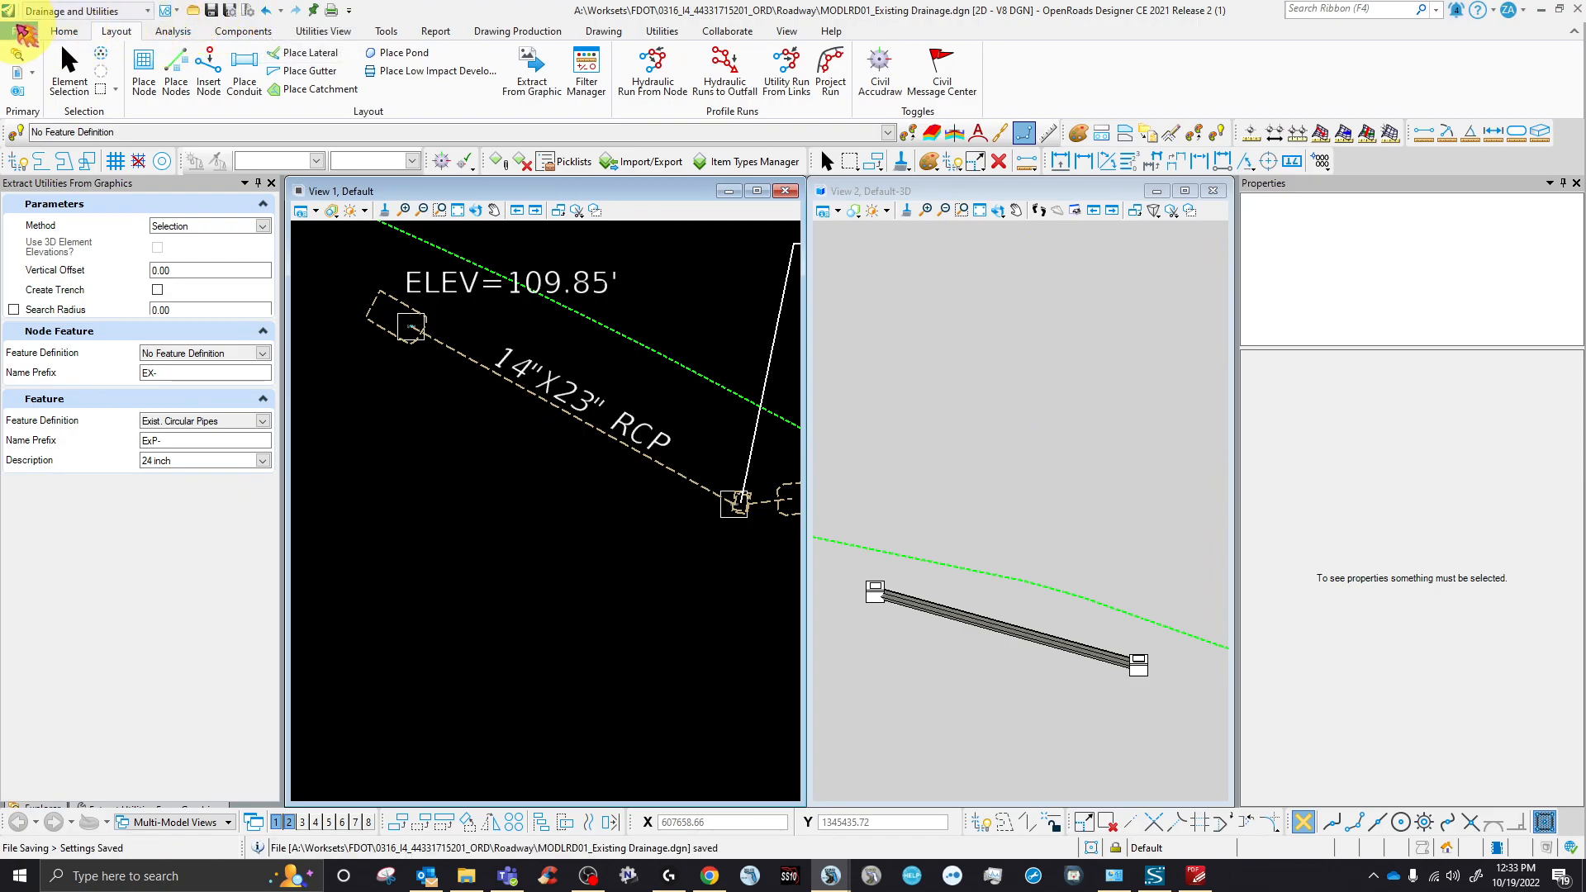
- Open the design file MODLRD02_Existing Utilities from the project's Roadway folder
{"action": "left_click", "coordinate": [25, 33]}
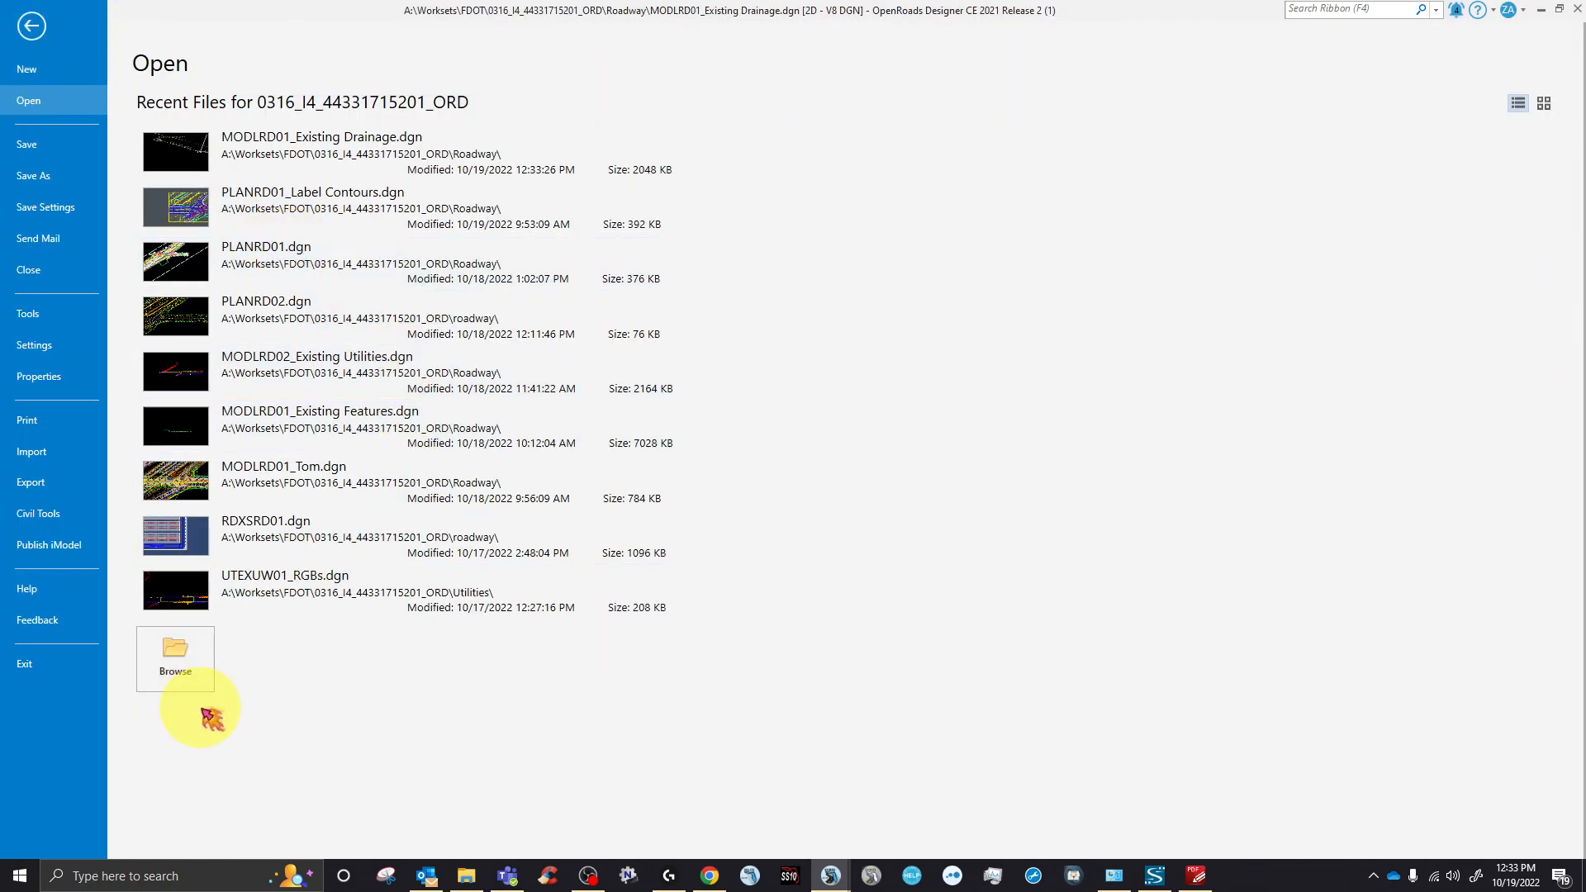
{"action": "left_click", "coordinate": [204, 681]}
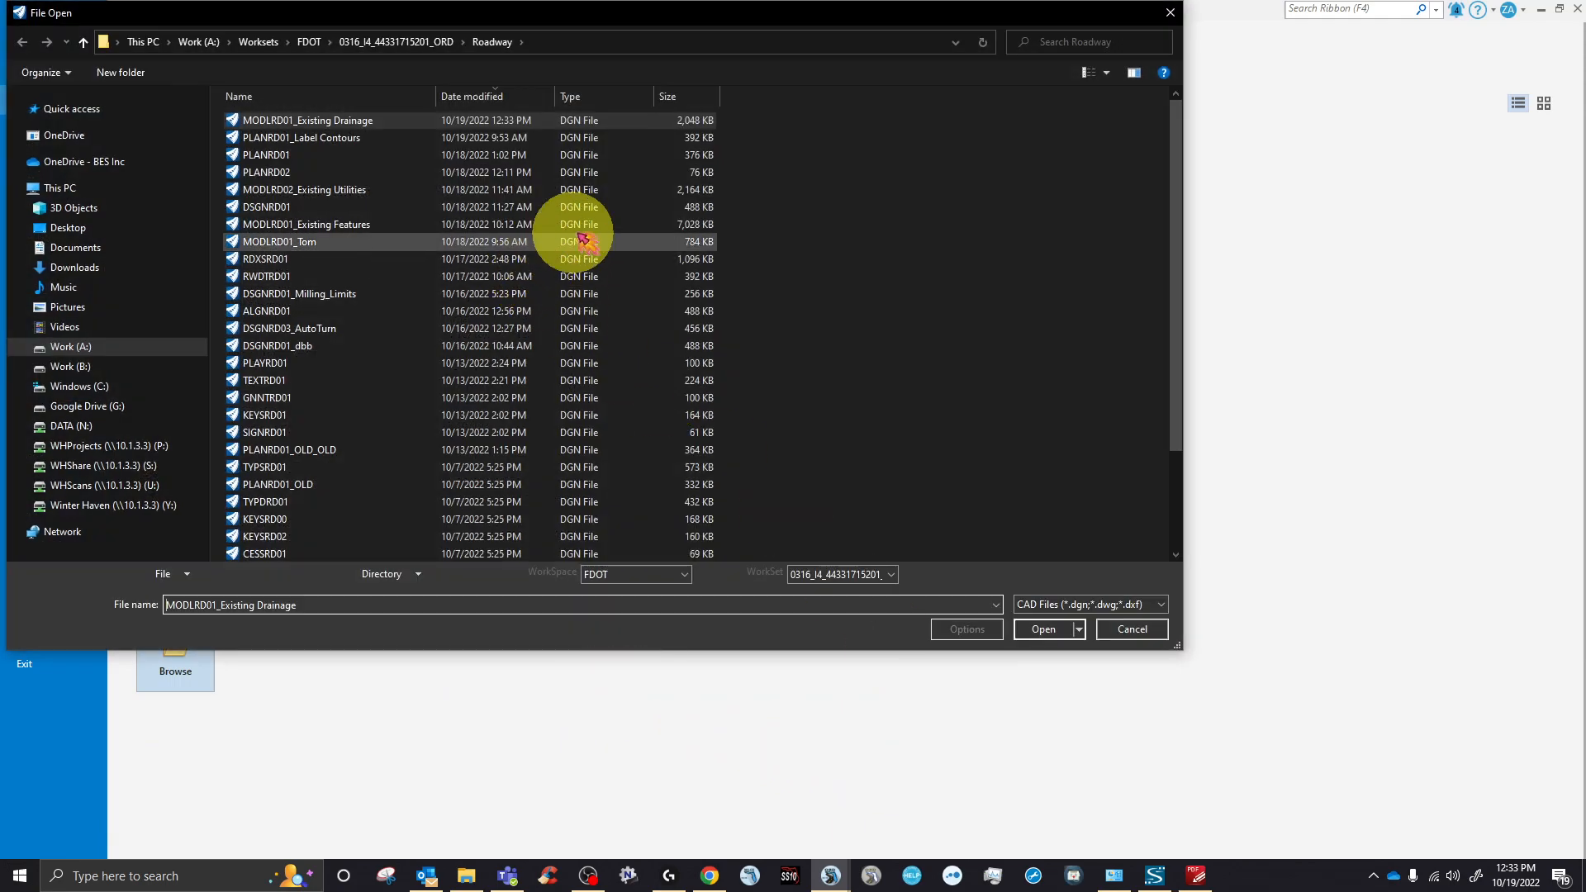
{"action": "left_click", "coordinate": [363, 191]}
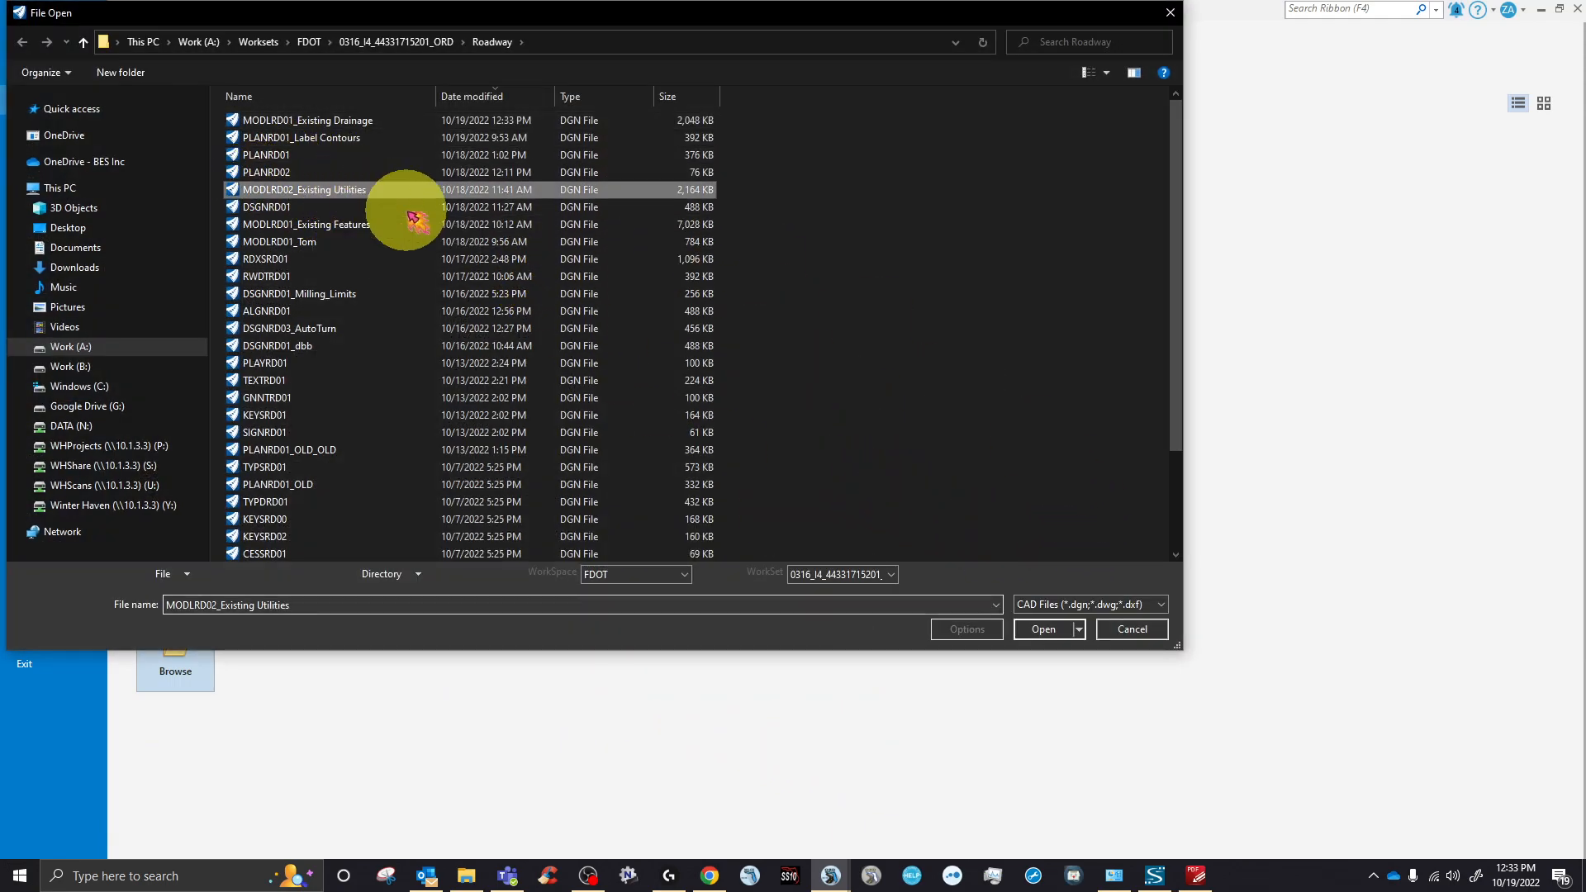
{"action": "left_click", "coordinate": [1063, 649]}
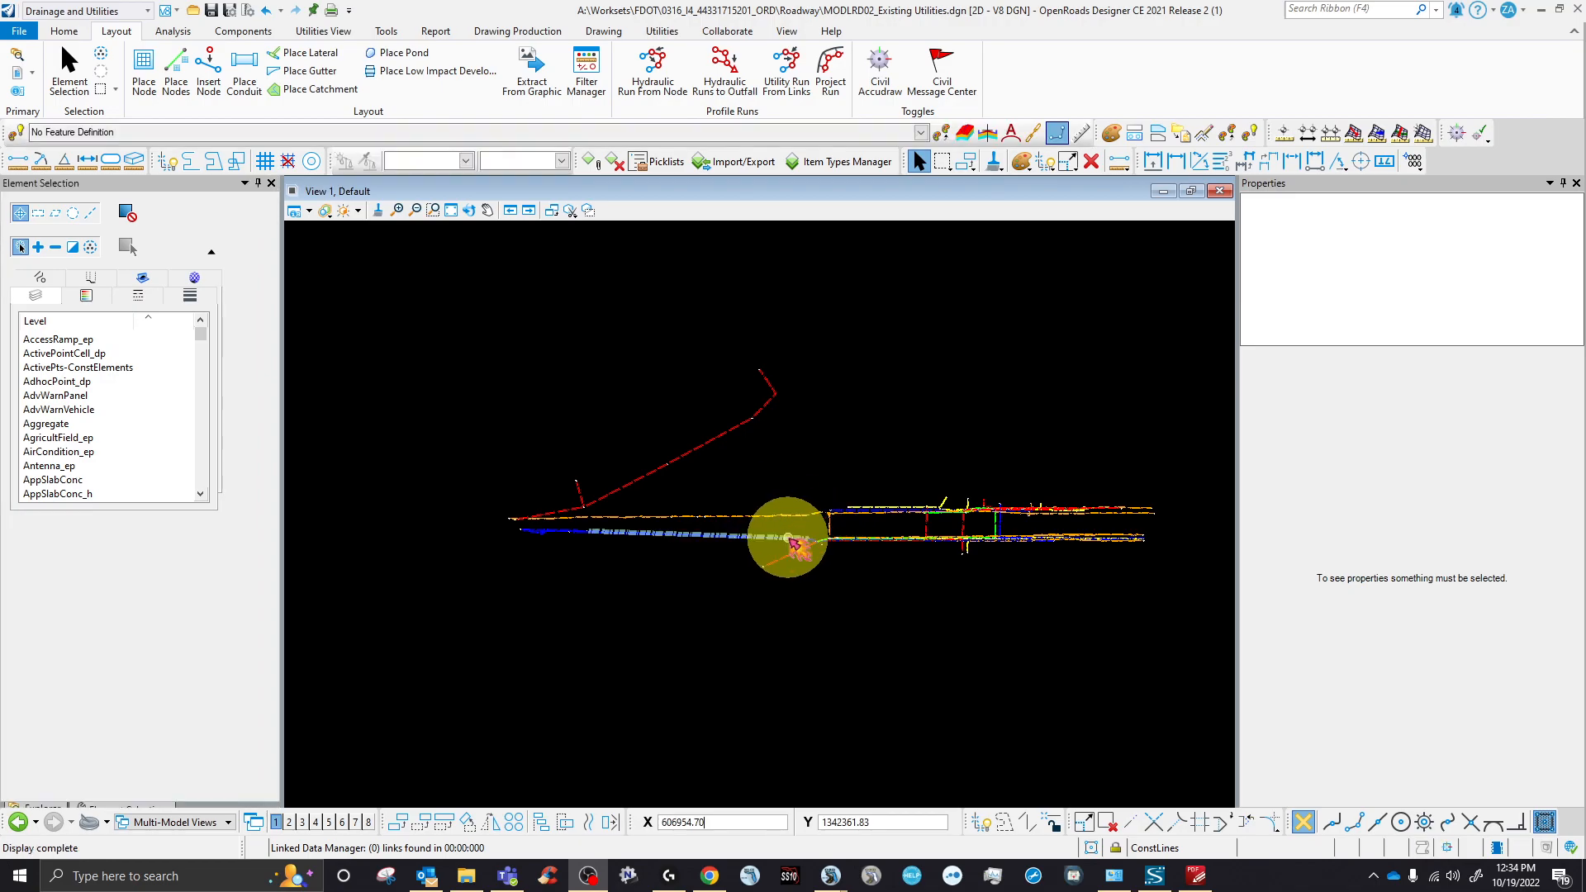
{"action": "left_click", "coordinate": [62, 72]}
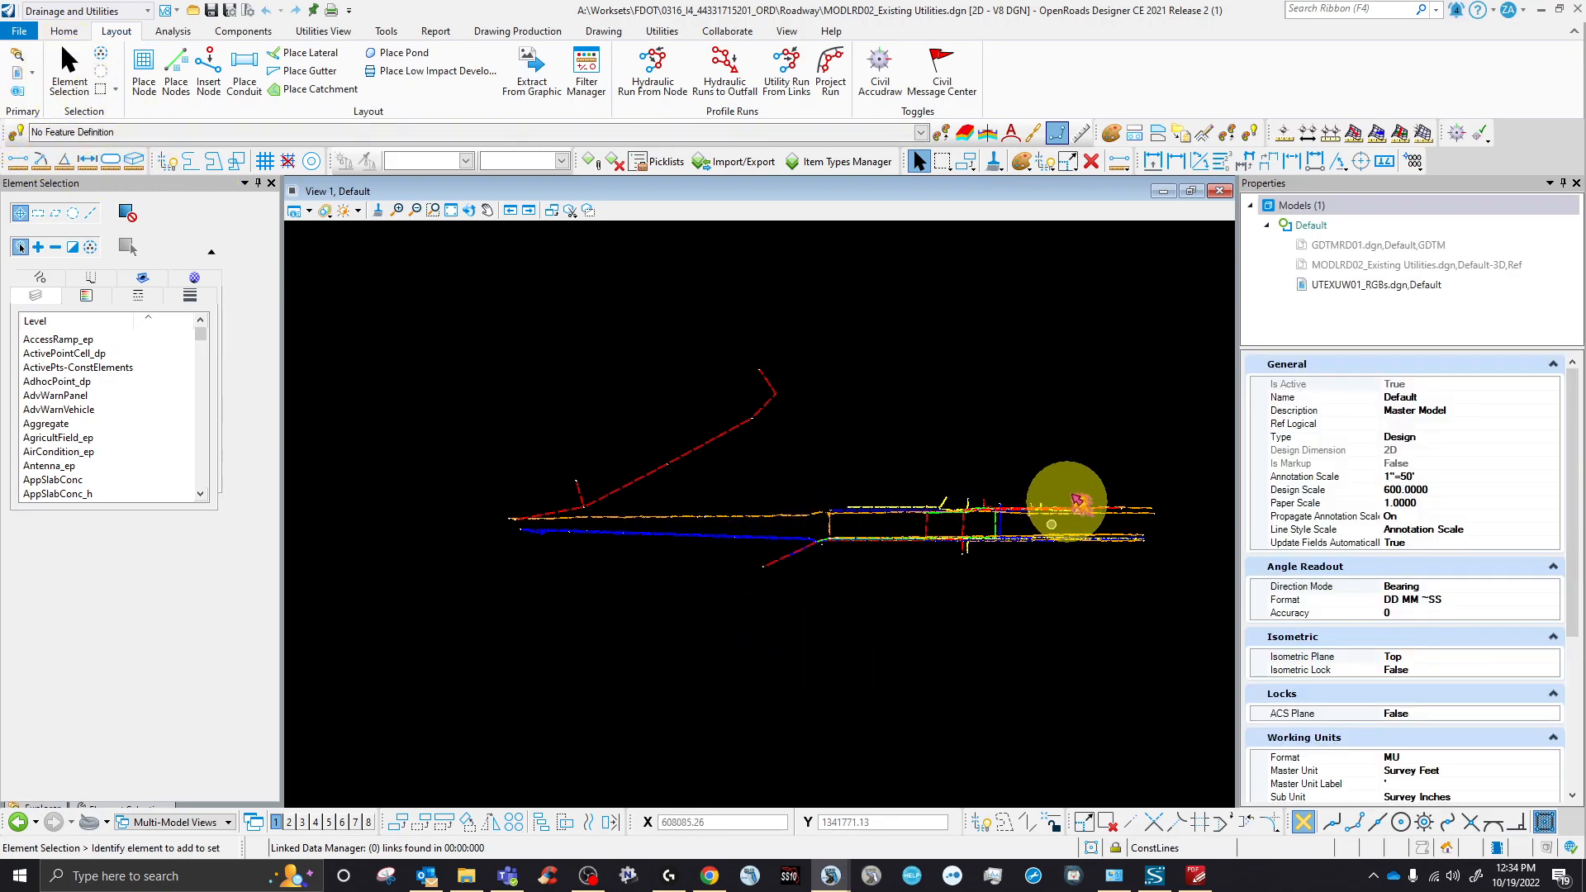
- Set up the view layout to show the 2D plan beside the Default-3D model
{"action": "scroll", "coordinate": [903, 525], "scroll_direction": "up", "scroll_amount": 5}
{"action": "scroll", "coordinate": [890, 555], "scroll_direction": "down", "scroll_amount": 5}
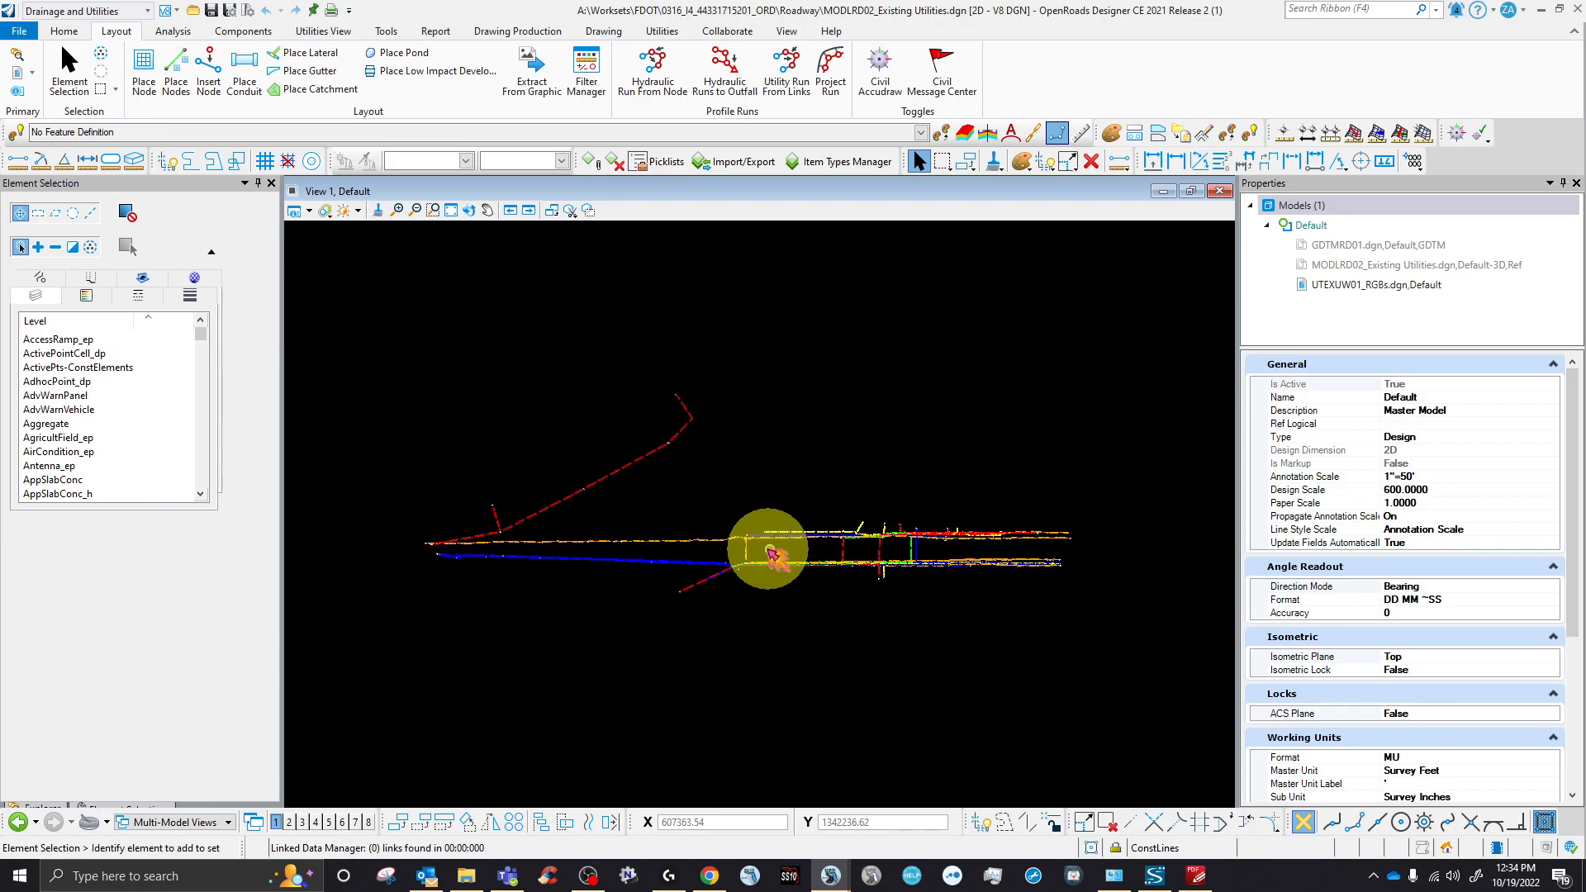
{"action": "right_click", "coordinate": [693, 500]}
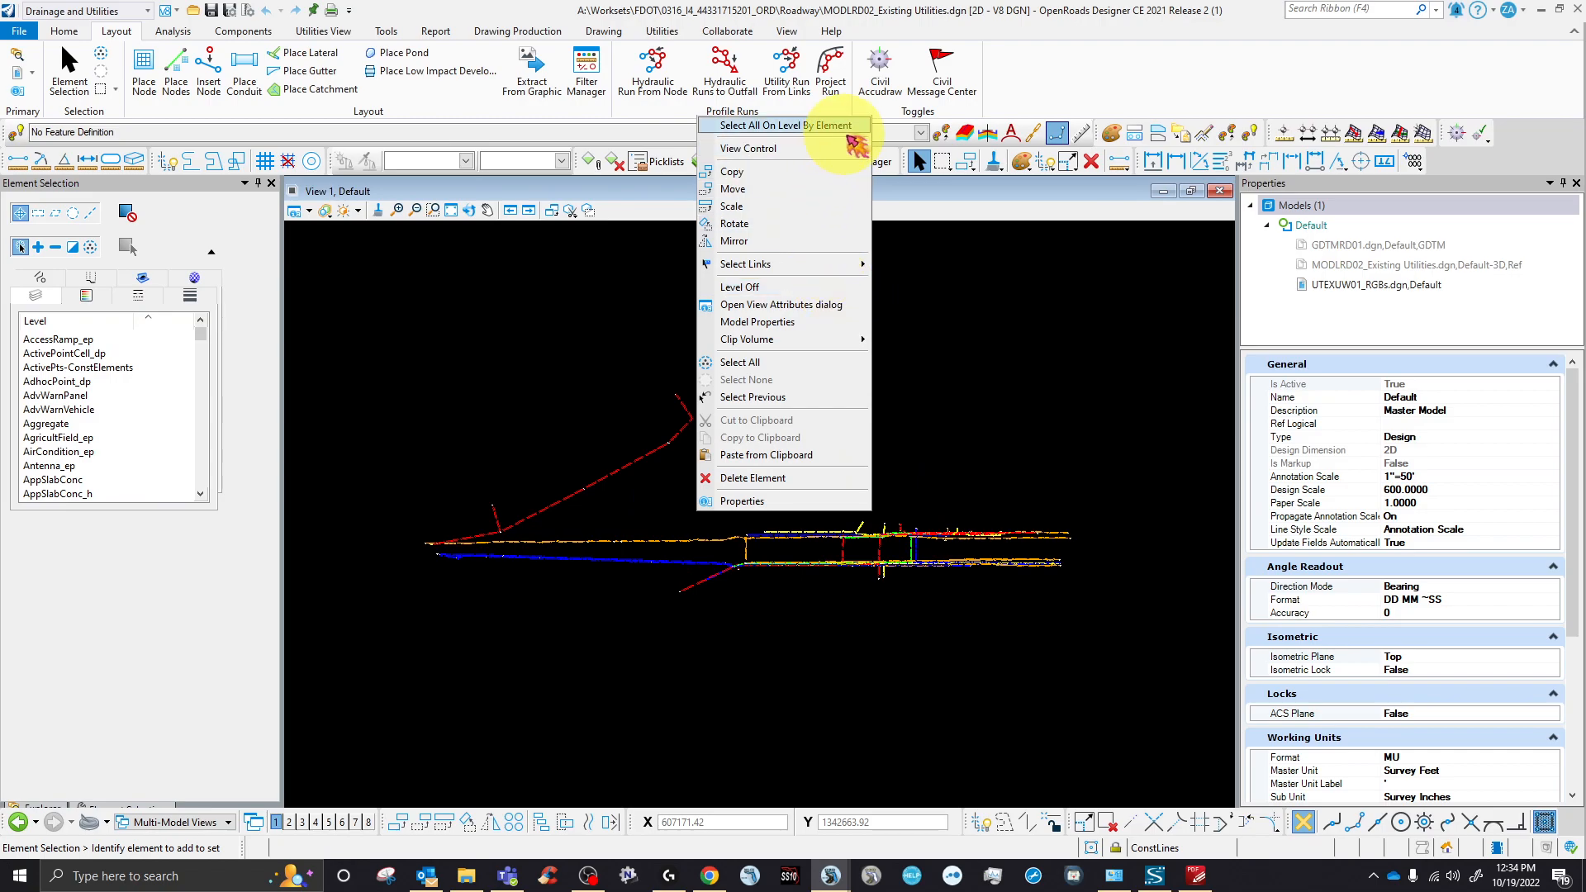
{"action": "mouse_move", "coordinate": [859, 148]}
{"action": "left_click", "coordinate": [908, 173]}
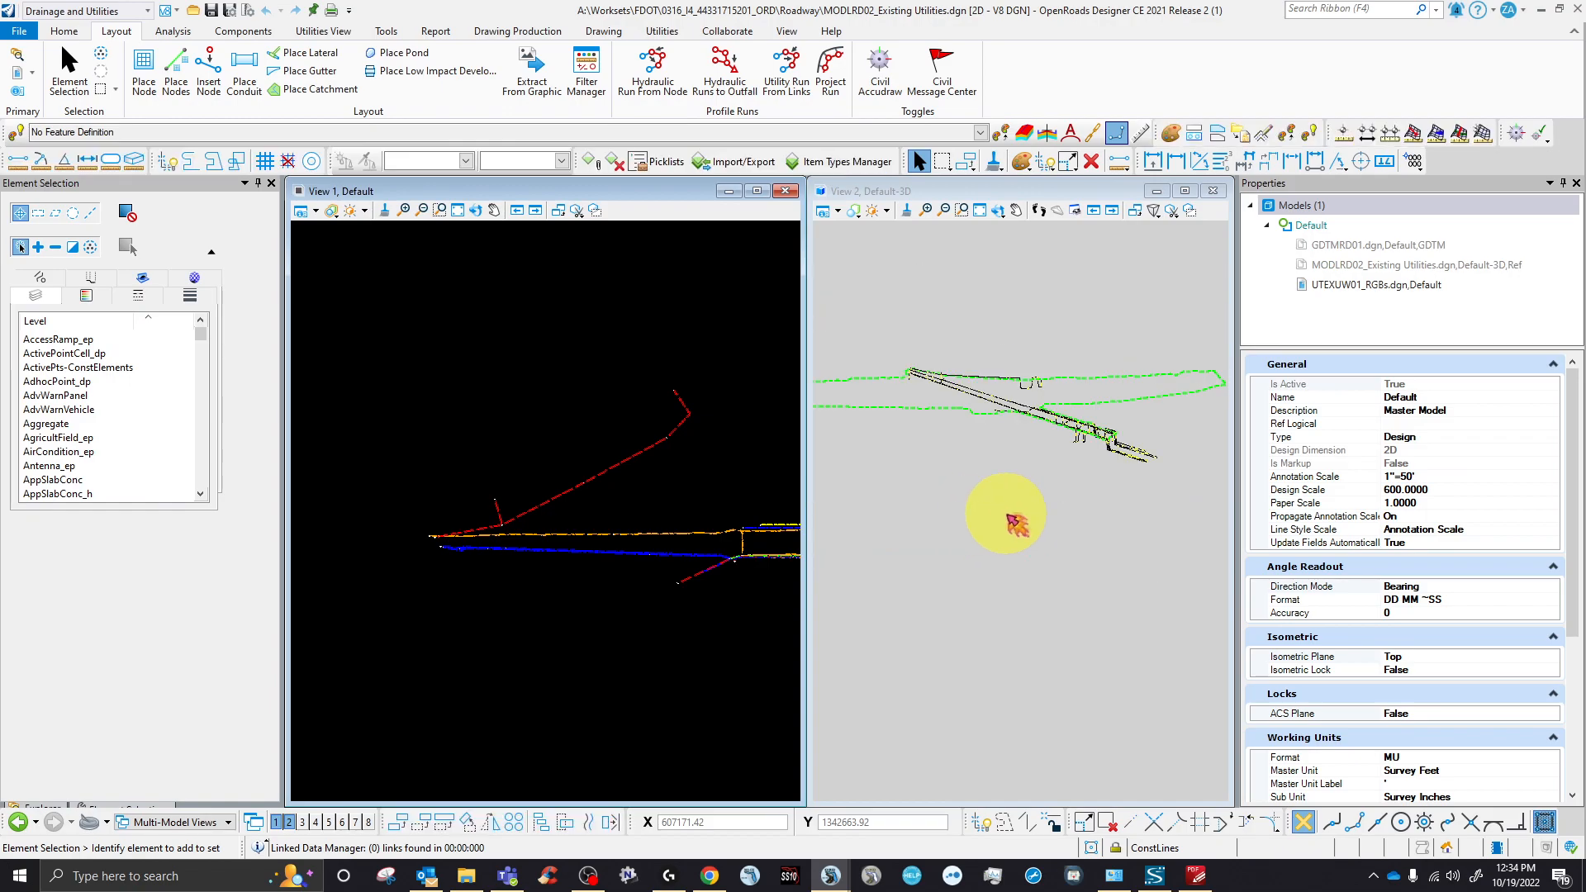
- Examine the modeled utility network along the corridor in plan and 3D, including the overhead lines relative to the terrain boundary
{"action": "scroll", "coordinate": [975, 487], "scroll_direction": "up", "scroll_amount": 2}
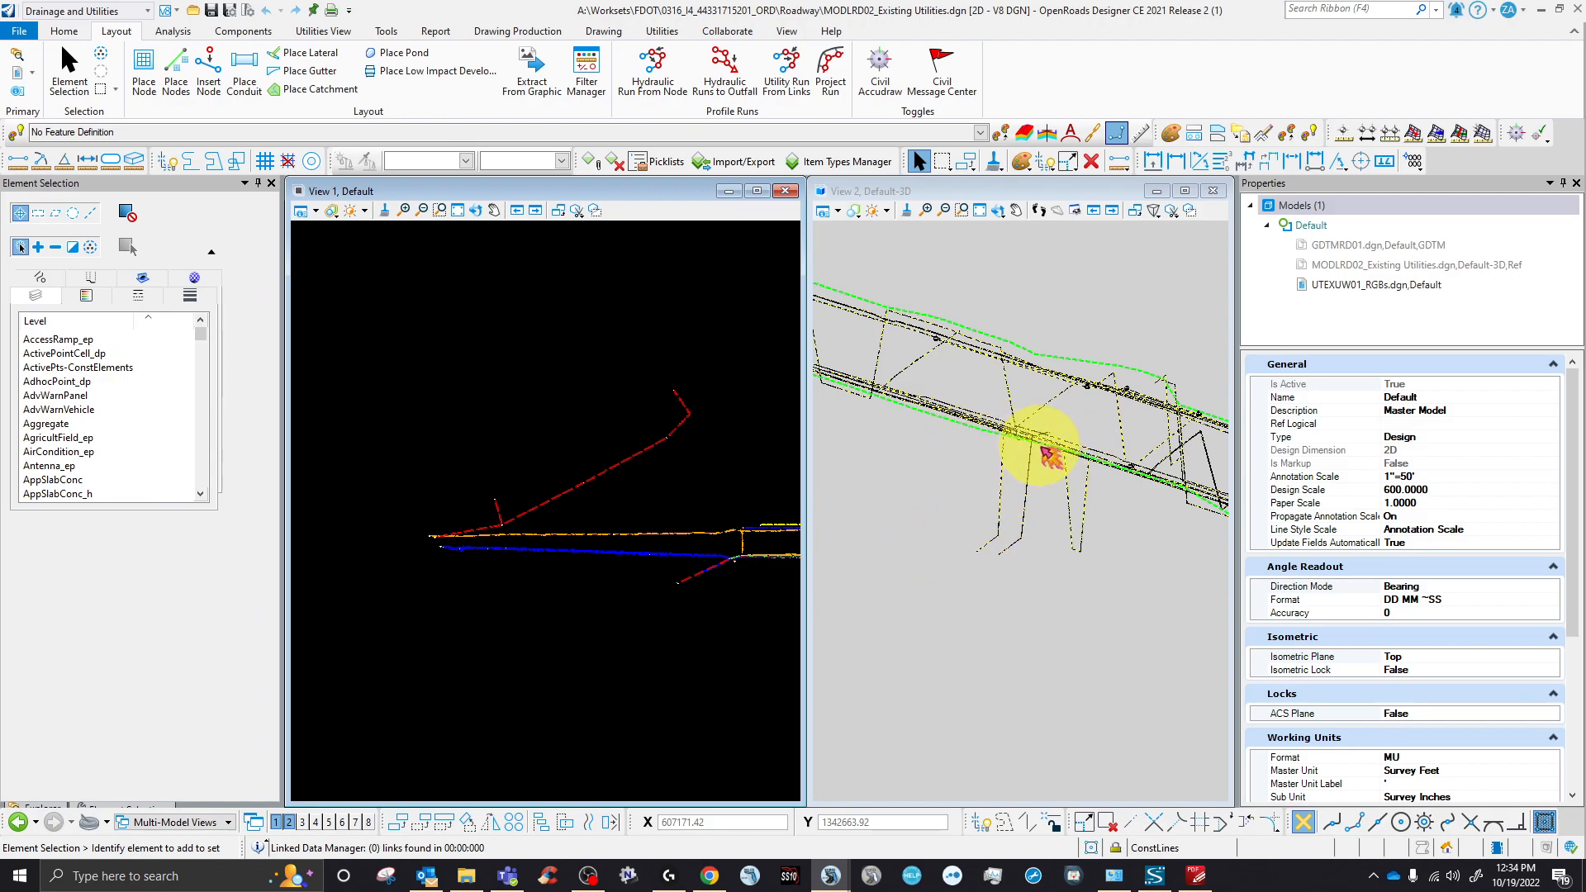
{"action": "scroll", "coordinate": [533, 550], "scroll_direction": "down", "scroll_amount": 2}
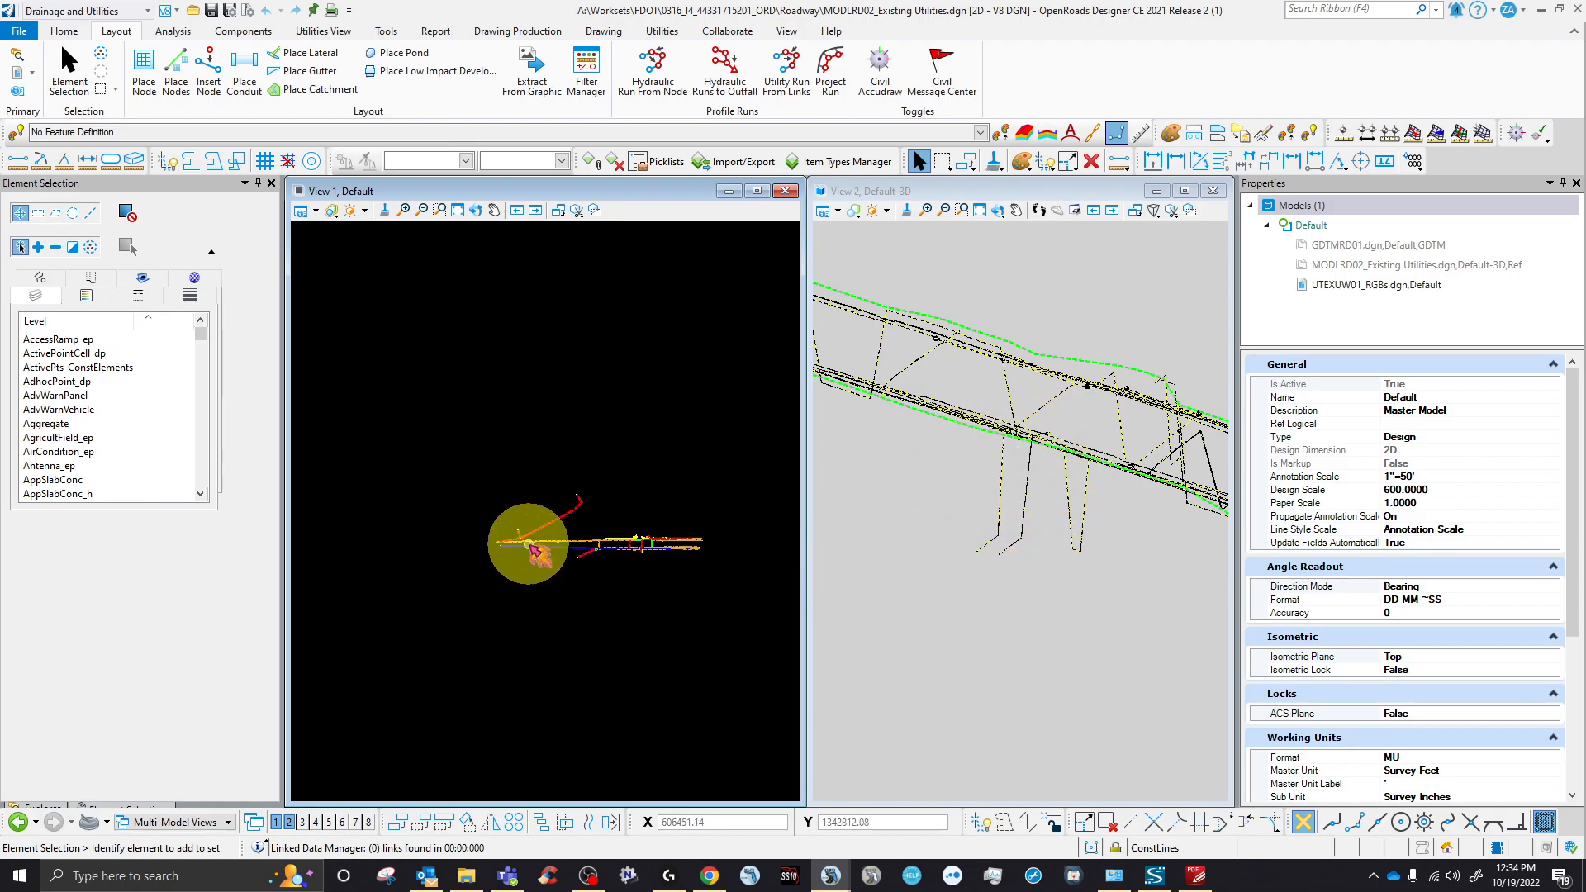
{"action": "scroll", "coordinate": [666, 549], "scroll_direction": "up", "scroll_amount": 2}
{"action": "scroll", "coordinate": [975, 531], "scroll_direction": "down", "scroll_amount": 2}
{"action": "scroll", "coordinate": [978, 531], "scroll_direction": "up", "scroll_amount": 3}
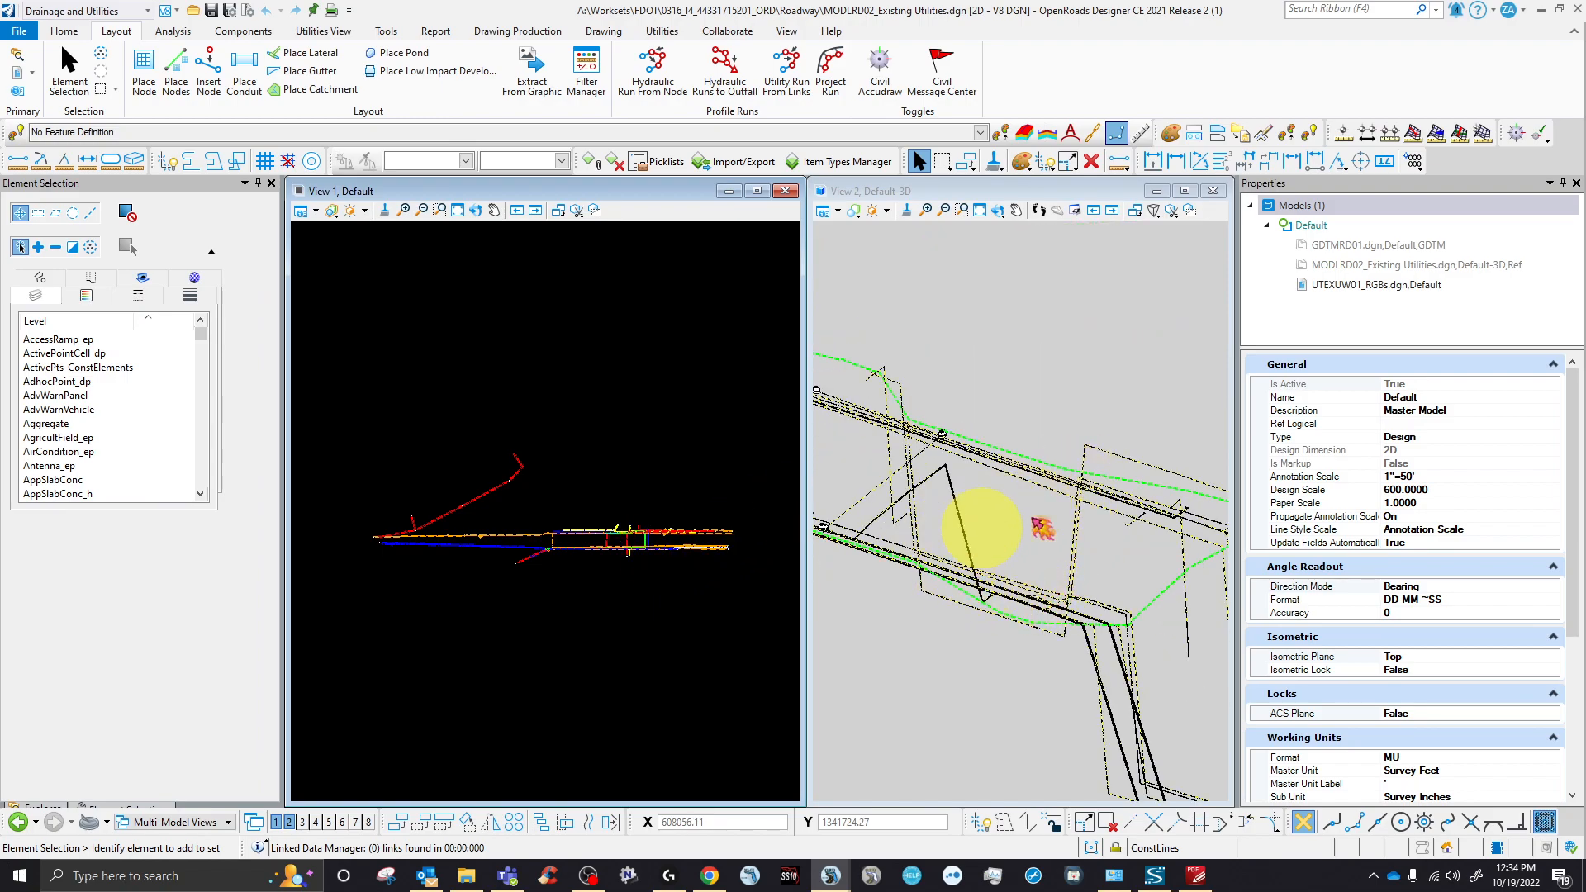
{"action": "scroll", "coordinate": [991, 508], "scroll_direction": "up", "scroll_amount": 3}
{"action": "scroll", "coordinate": [1071, 525], "scroll_direction": "up", "scroll_amount": 3}
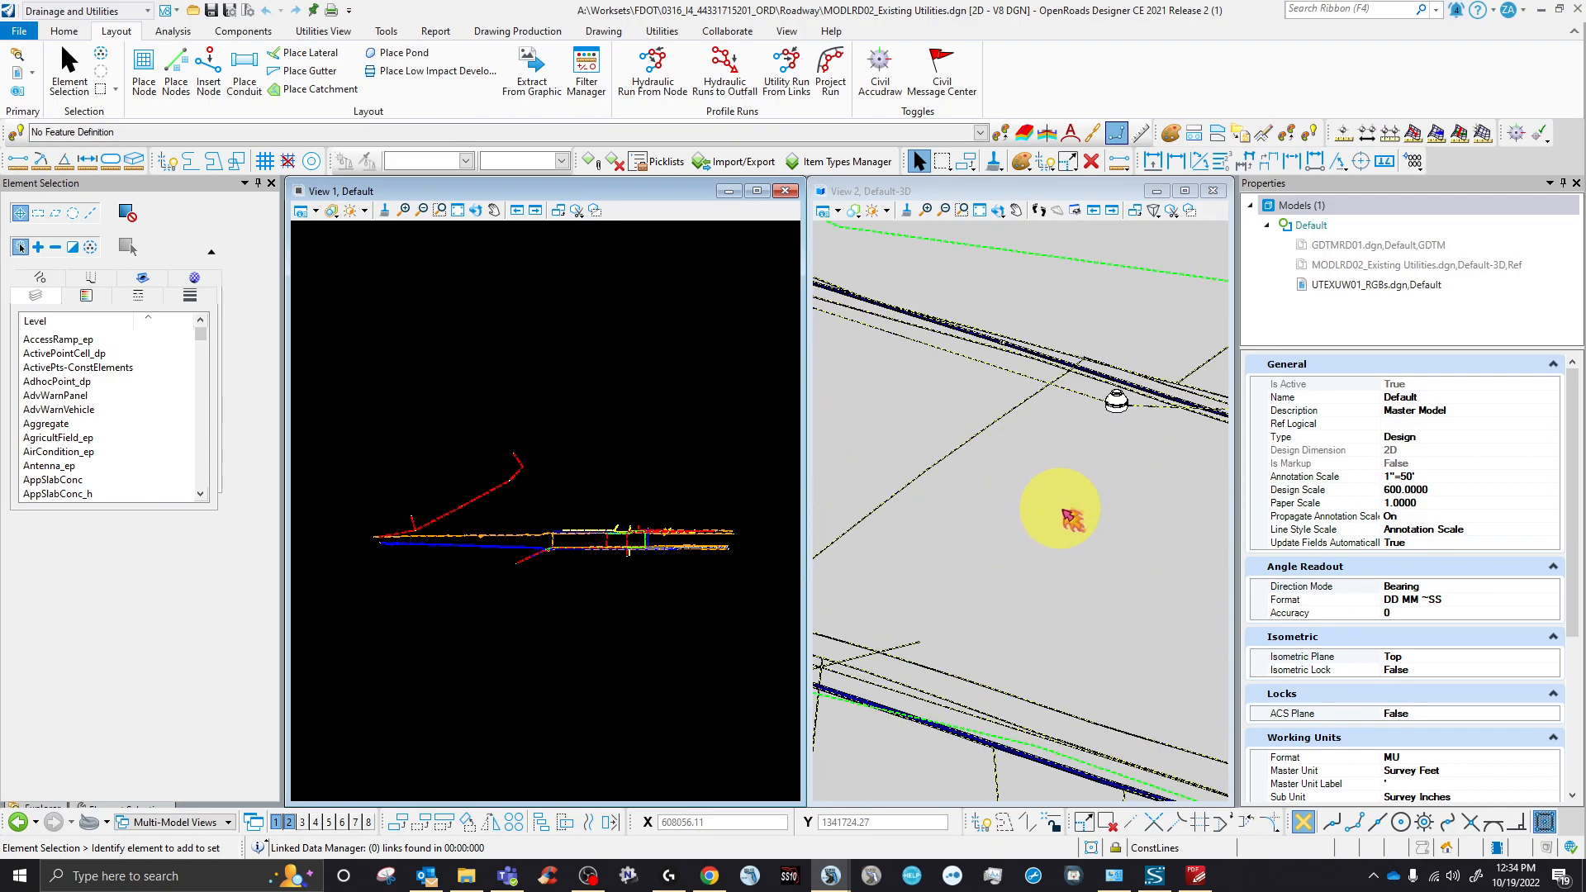
{"action": "scroll", "coordinate": [1065, 515], "scroll_direction": "down", "scroll_amount": 3}
{"action": "scroll", "coordinate": [603, 545], "scroll_direction": "up", "scroll_amount": 5}
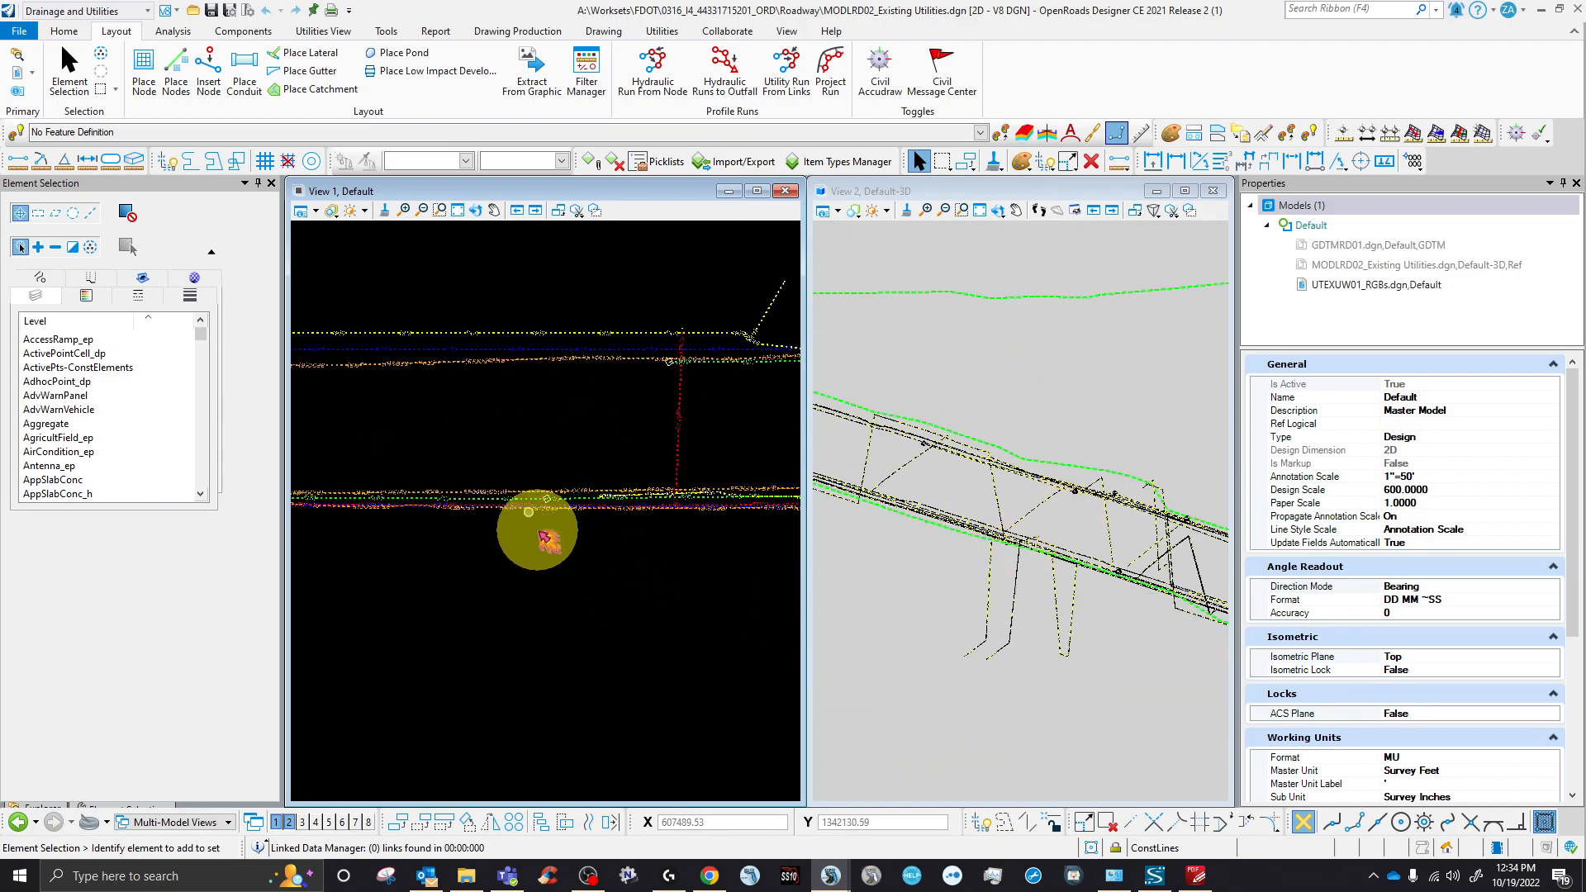
{"action": "scroll", "coordinate": [743, 556], "scroll_direction": "down", "scroll_amount": 4}
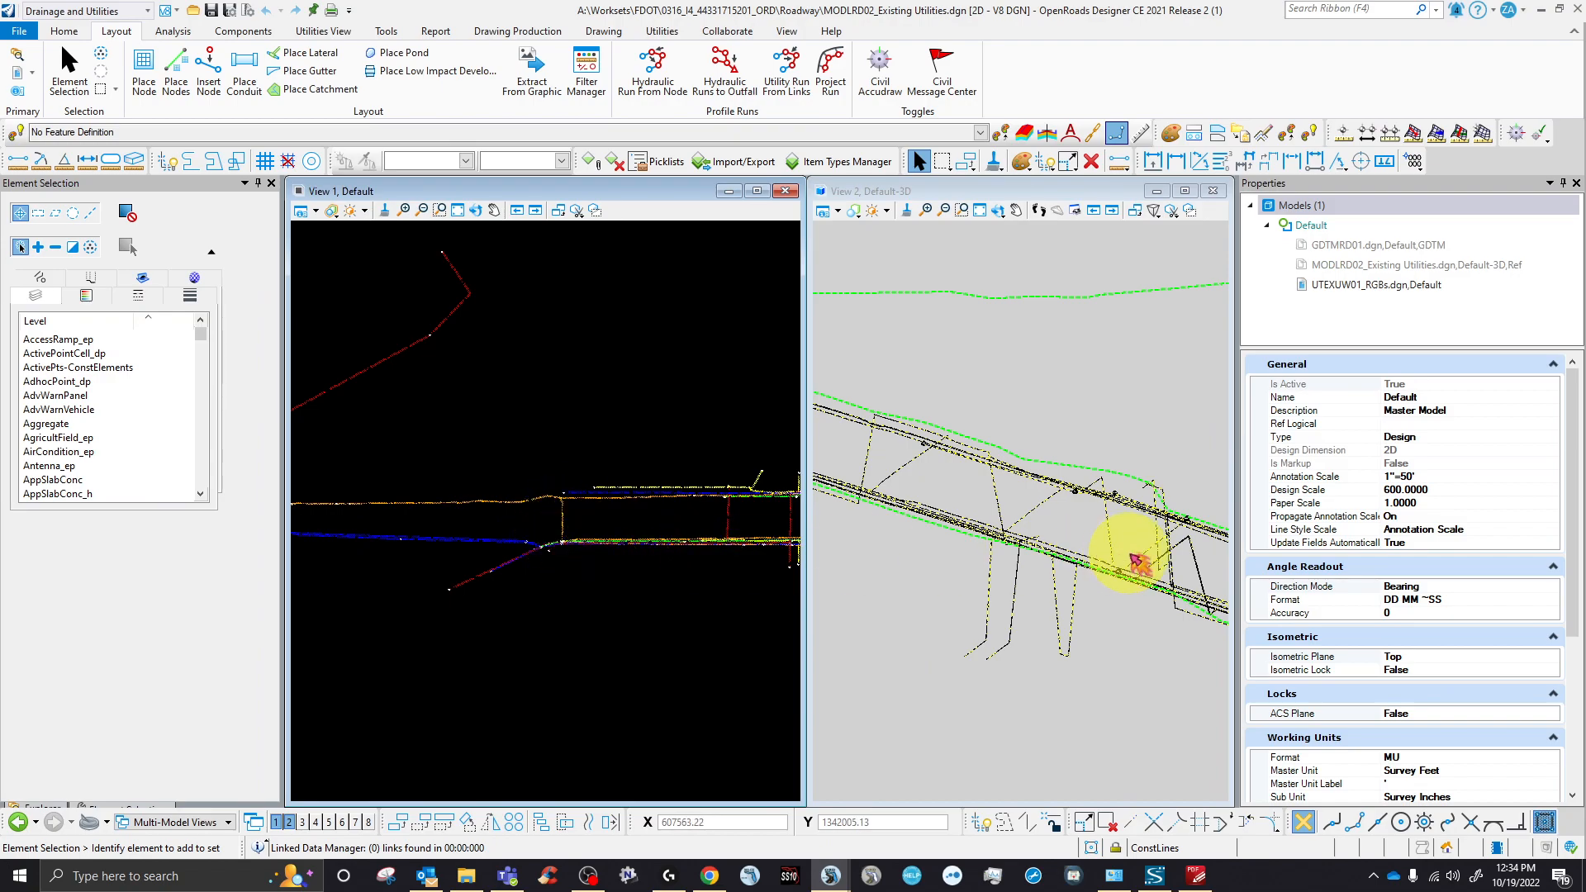
{"action": "scroll", "coordinate": [1115, 564], "scroll_direction": "down", "scroll_amount": 3}
{"action": "scroll", "coordinate": [950, 531], "scroll_direction": "up", "scroll_amount": 6}
{"action": "scroll", "coordinate": [1045, 479], "scroll_direction": "up", "scroll_amount": 4}
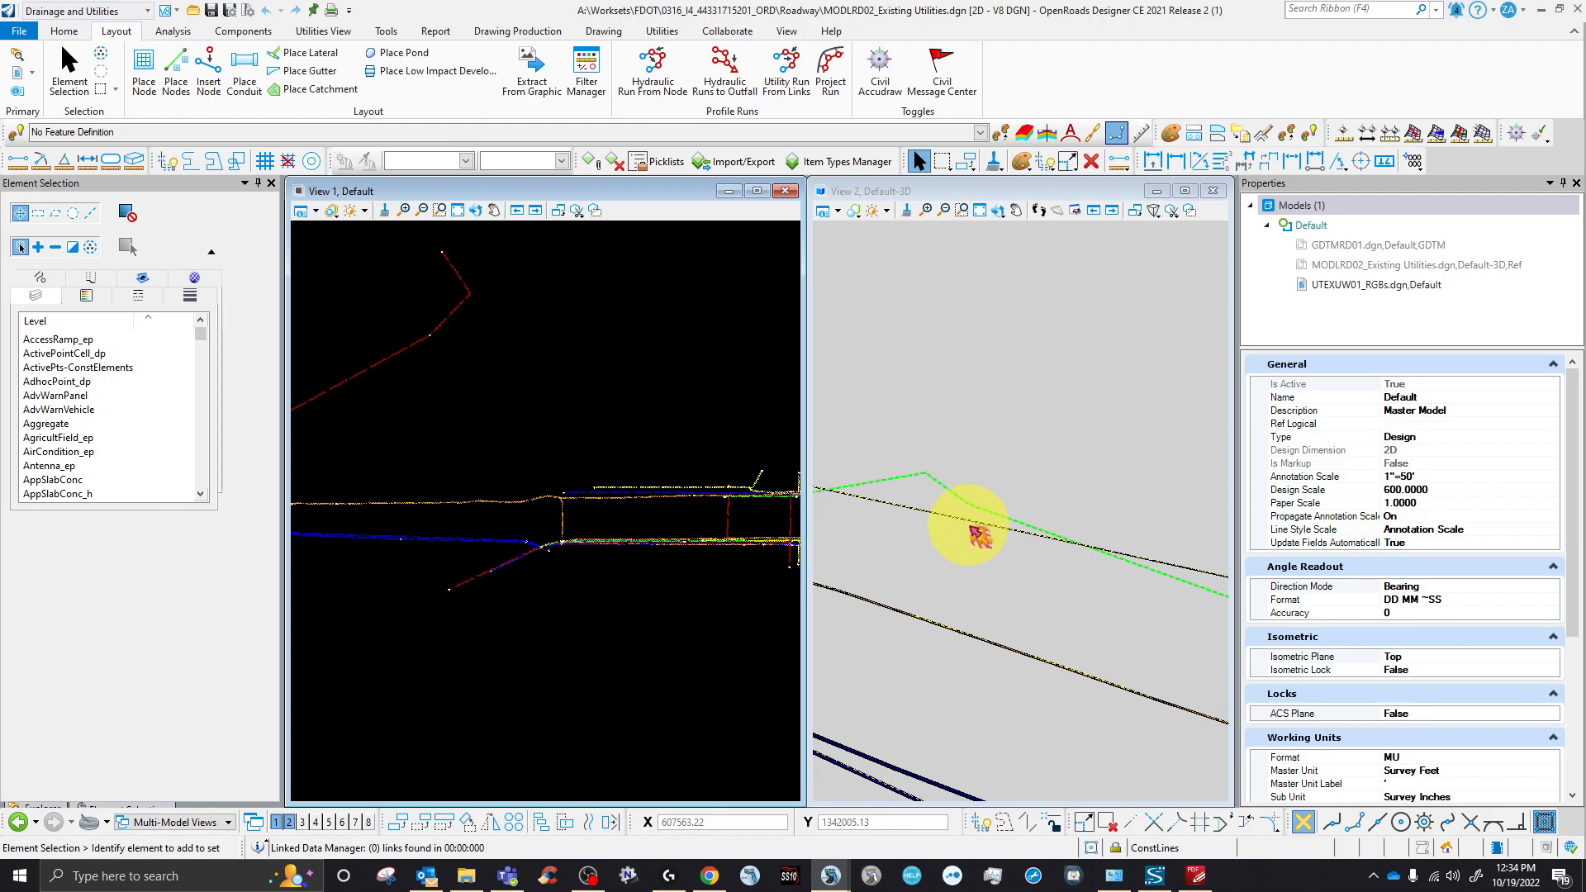
{"action": "scroll", "coordinate": [419, 348], "scroll_direction": "up", "scroll_amount": 5}
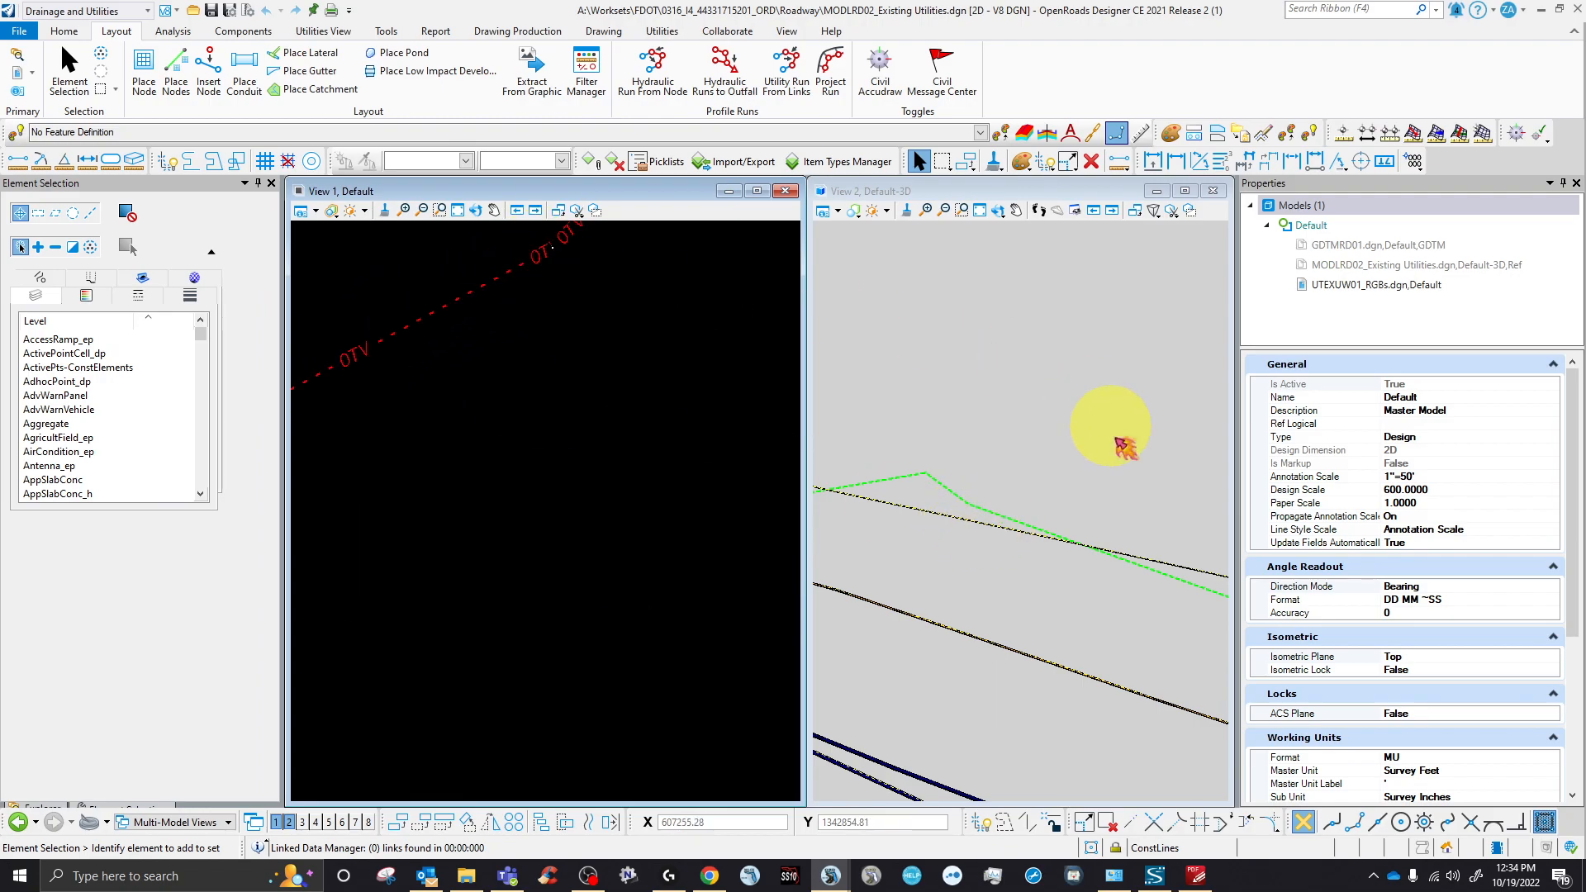
{"action": "scroll", "coordinate": [1019, 548], "scroll_direction": "down", "scroll_amount": 3}
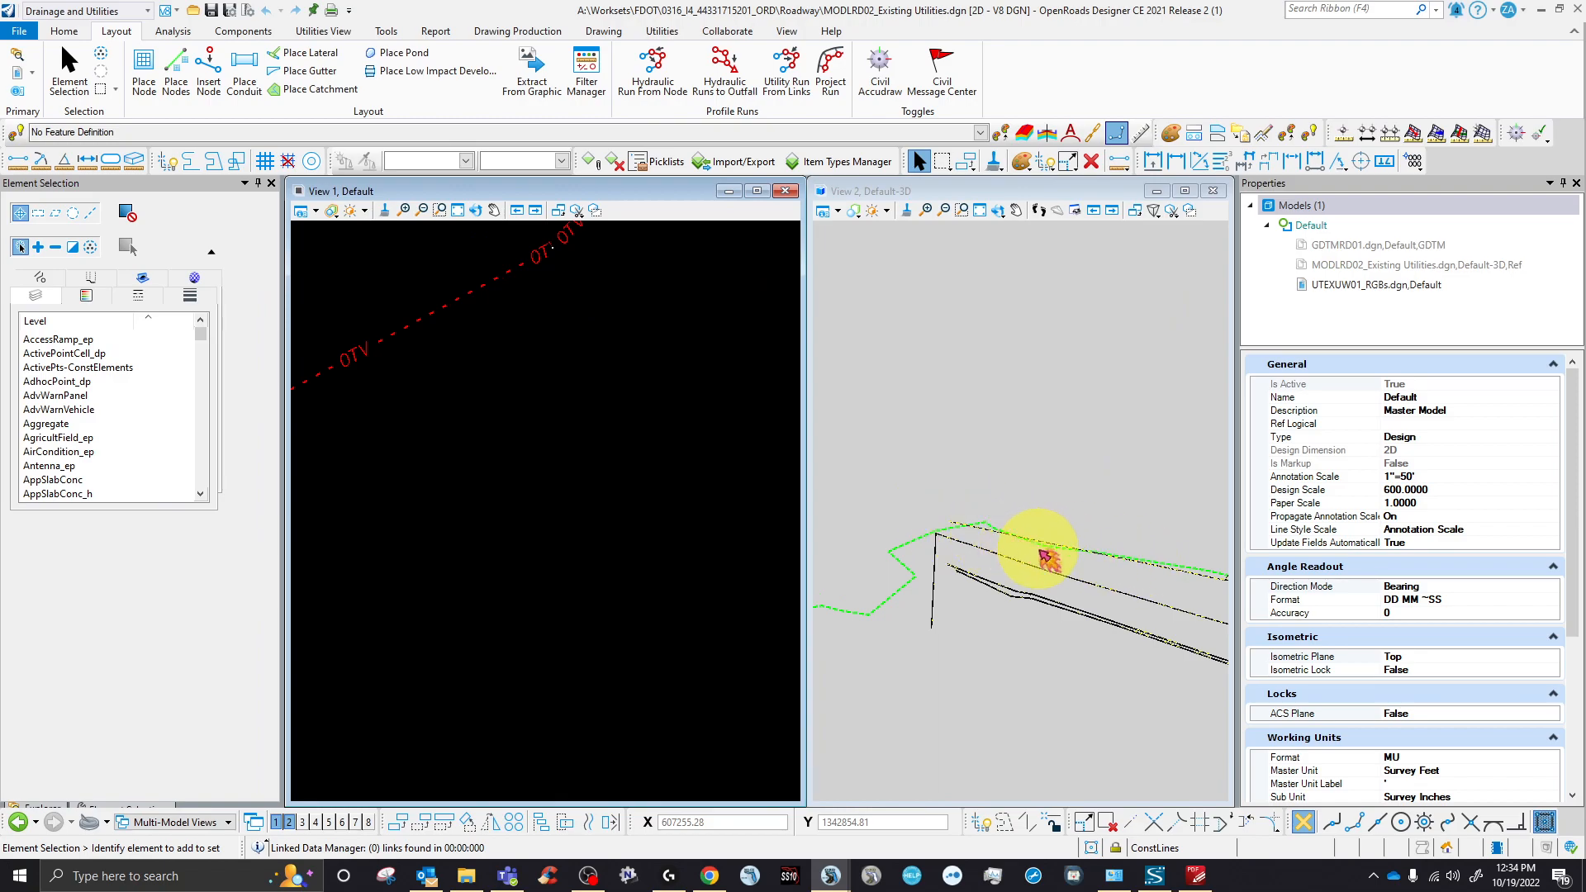
- Review the overhead cable TV line segment northeast of the corridor, including its feature definition, vertical offset and elevation reference
{"action": "left_click", "coordinate": [397, 336]}
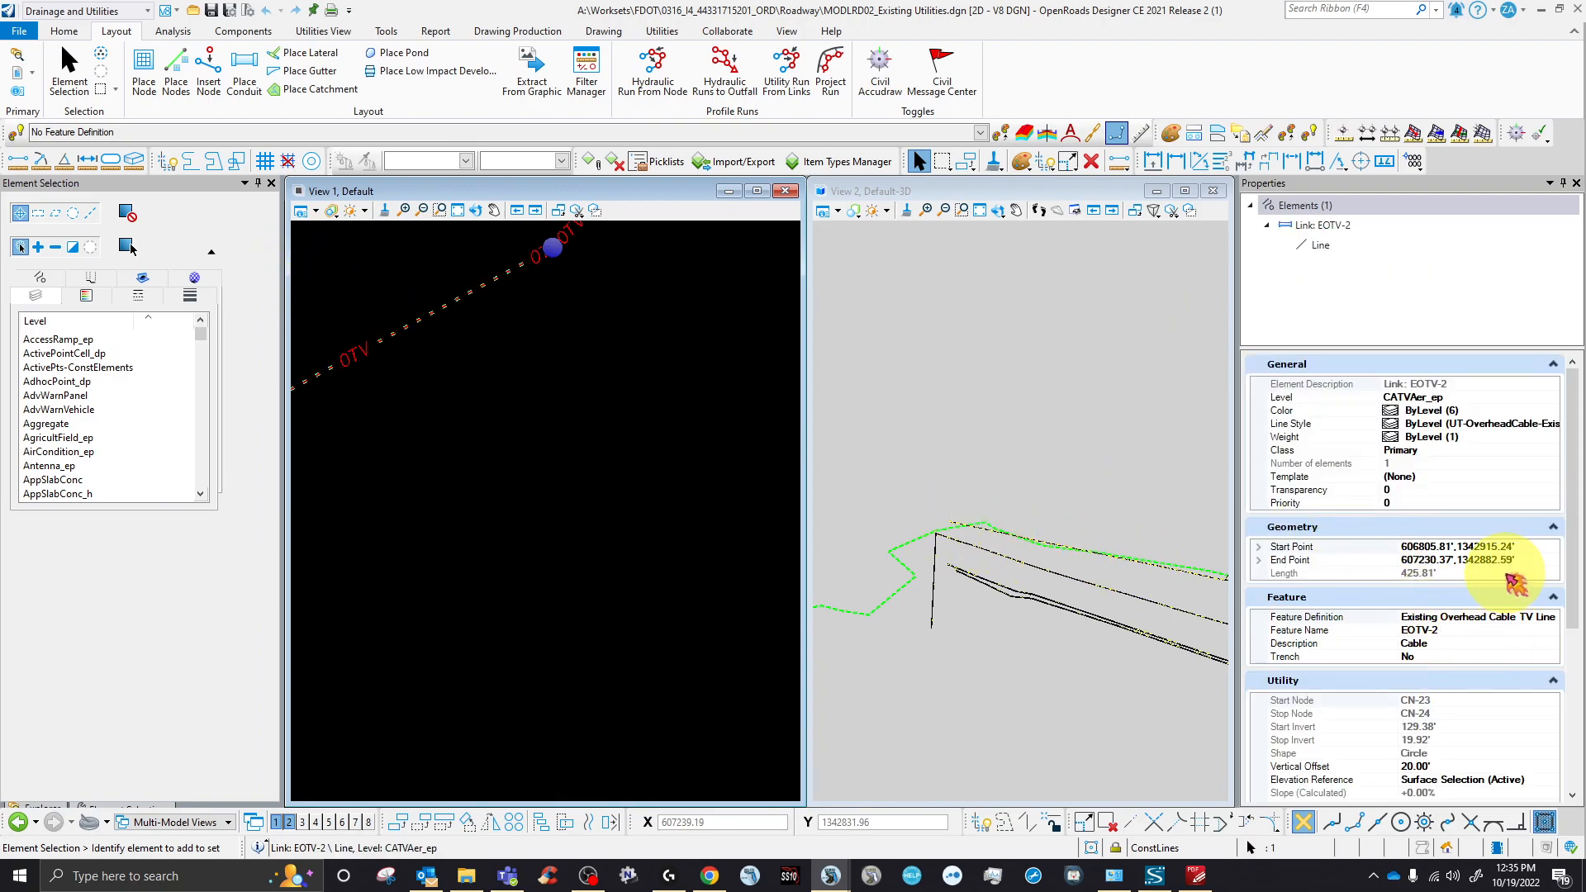
{"action": "scroll", "coordinate": [1487, 661], "scroll_direction": "down", "scroll_amount": 2}
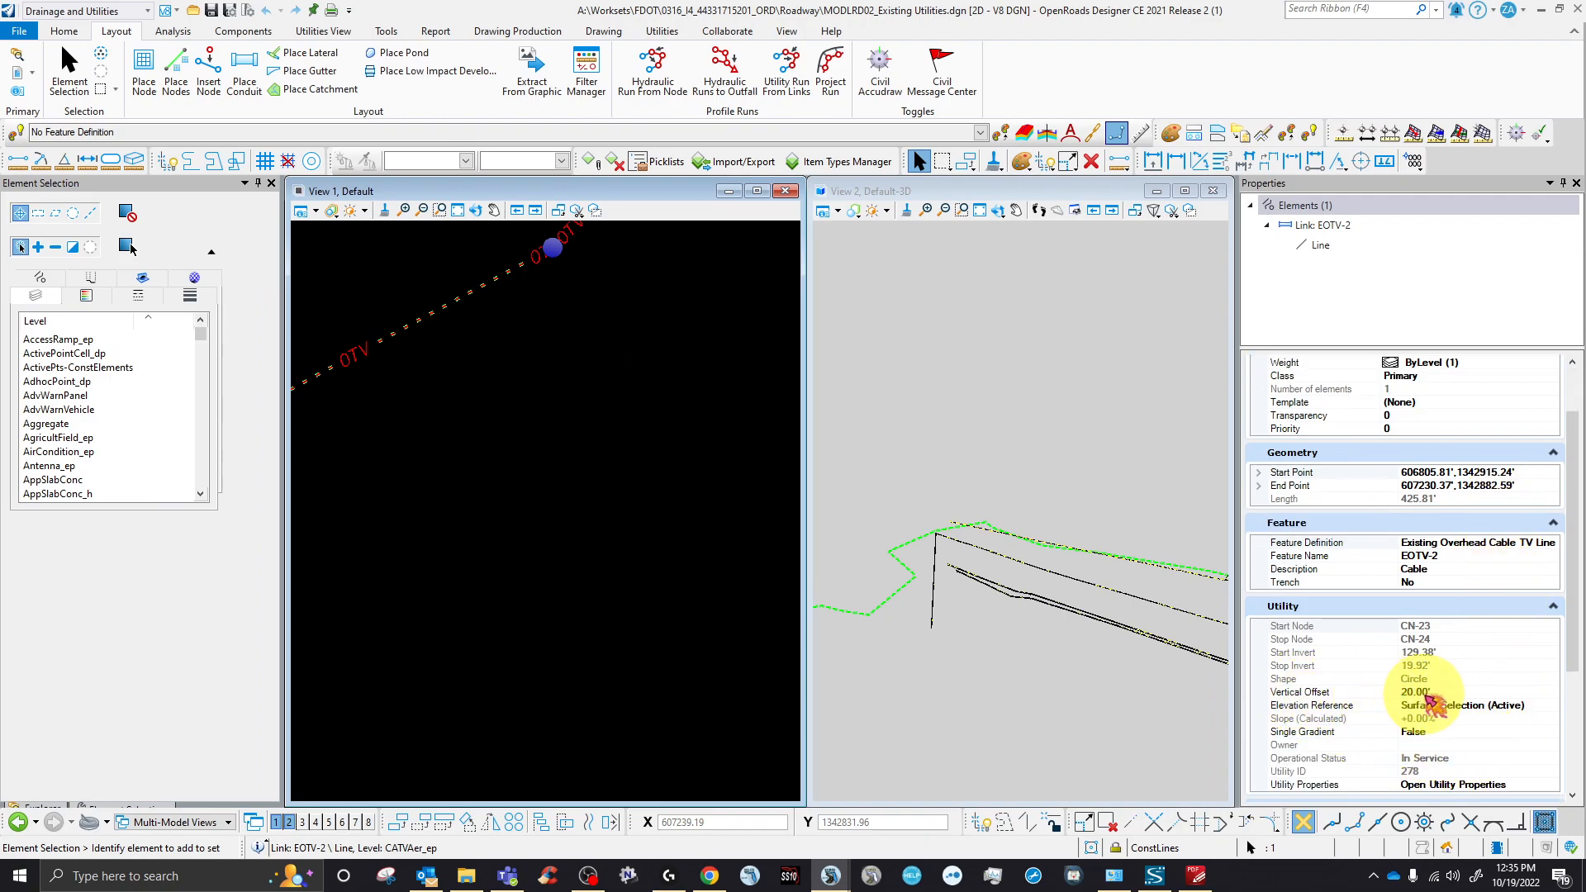
{"action": "scroll", "coordinate": [950, 522], "scroll_direction": "up", "scroll_amount": 5}
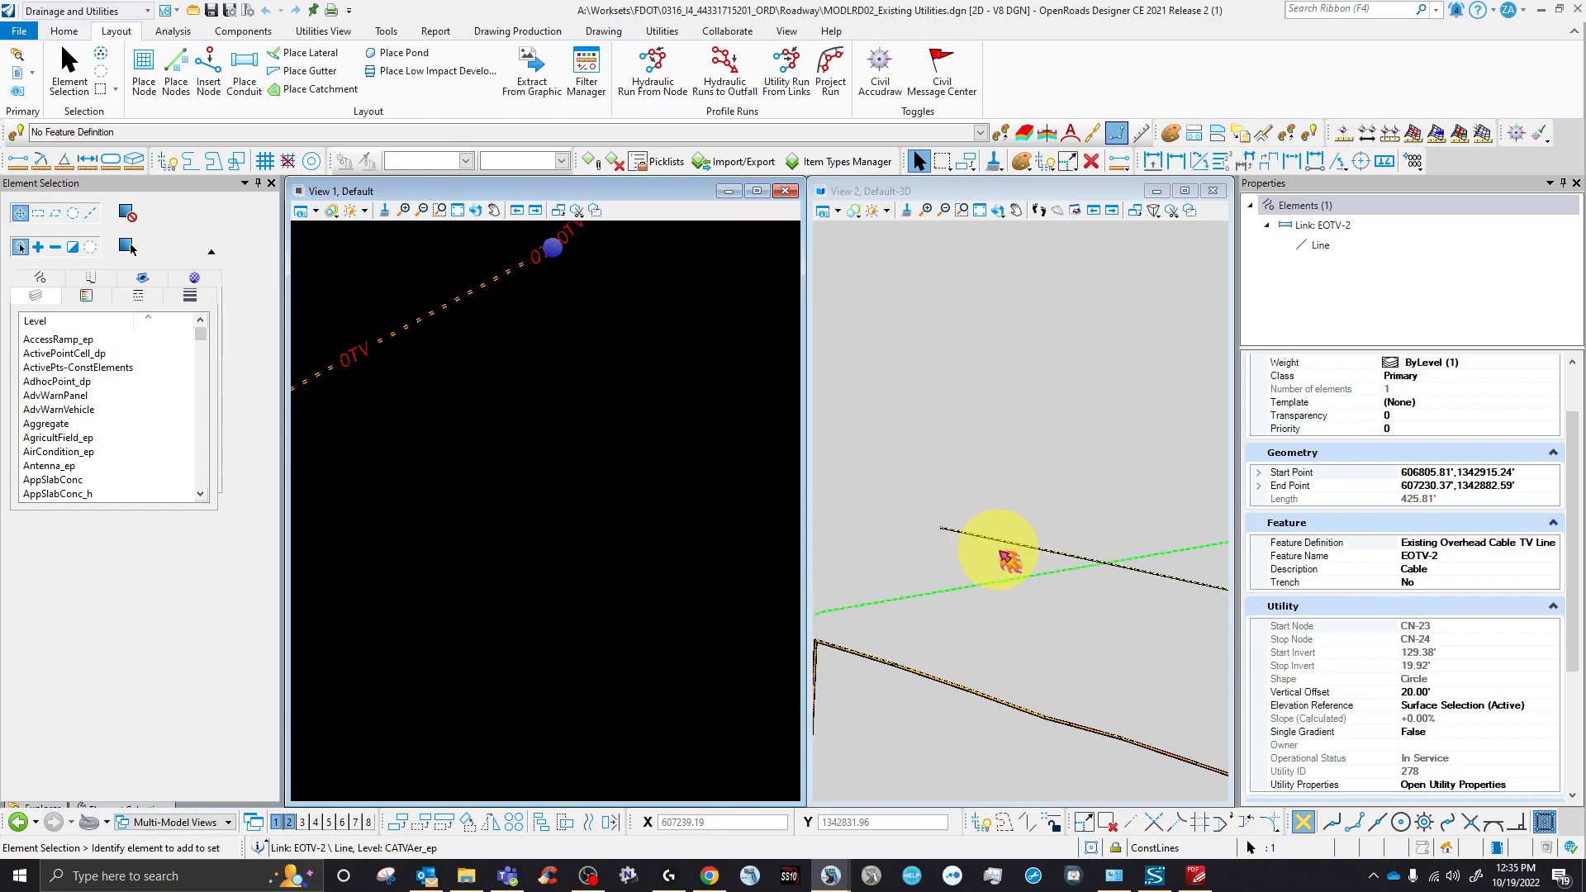
{"action": "scroll", "coordinate": [686, 507], "scroll_direction": "down", "scroll_amount": 6}
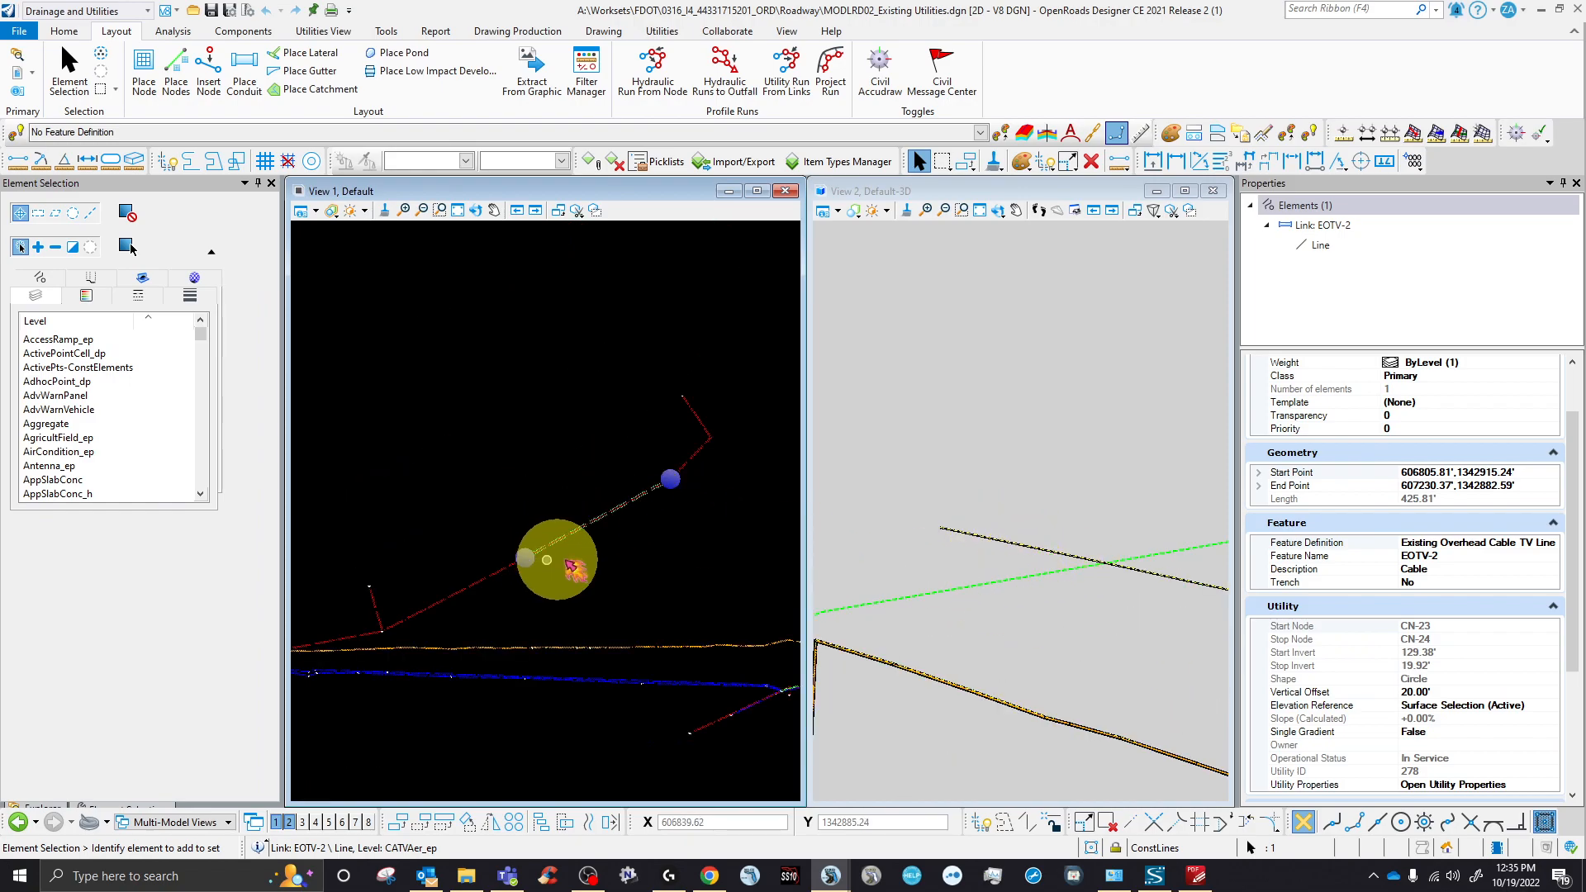
{"action": "scroll", "coordinate": [667, 529], "scroll_direction": "down", "scroll_amount": 3}
{"action": "left_click", "coordinate": [582, 619]}
- Review the adjoining overhead cable TV segment to the southwest and inspect the utility lines up close in 3D
{"action": "scroll", "coordinate": [598, 562], "scroll_direction": "up", "scroll_amount": 5}
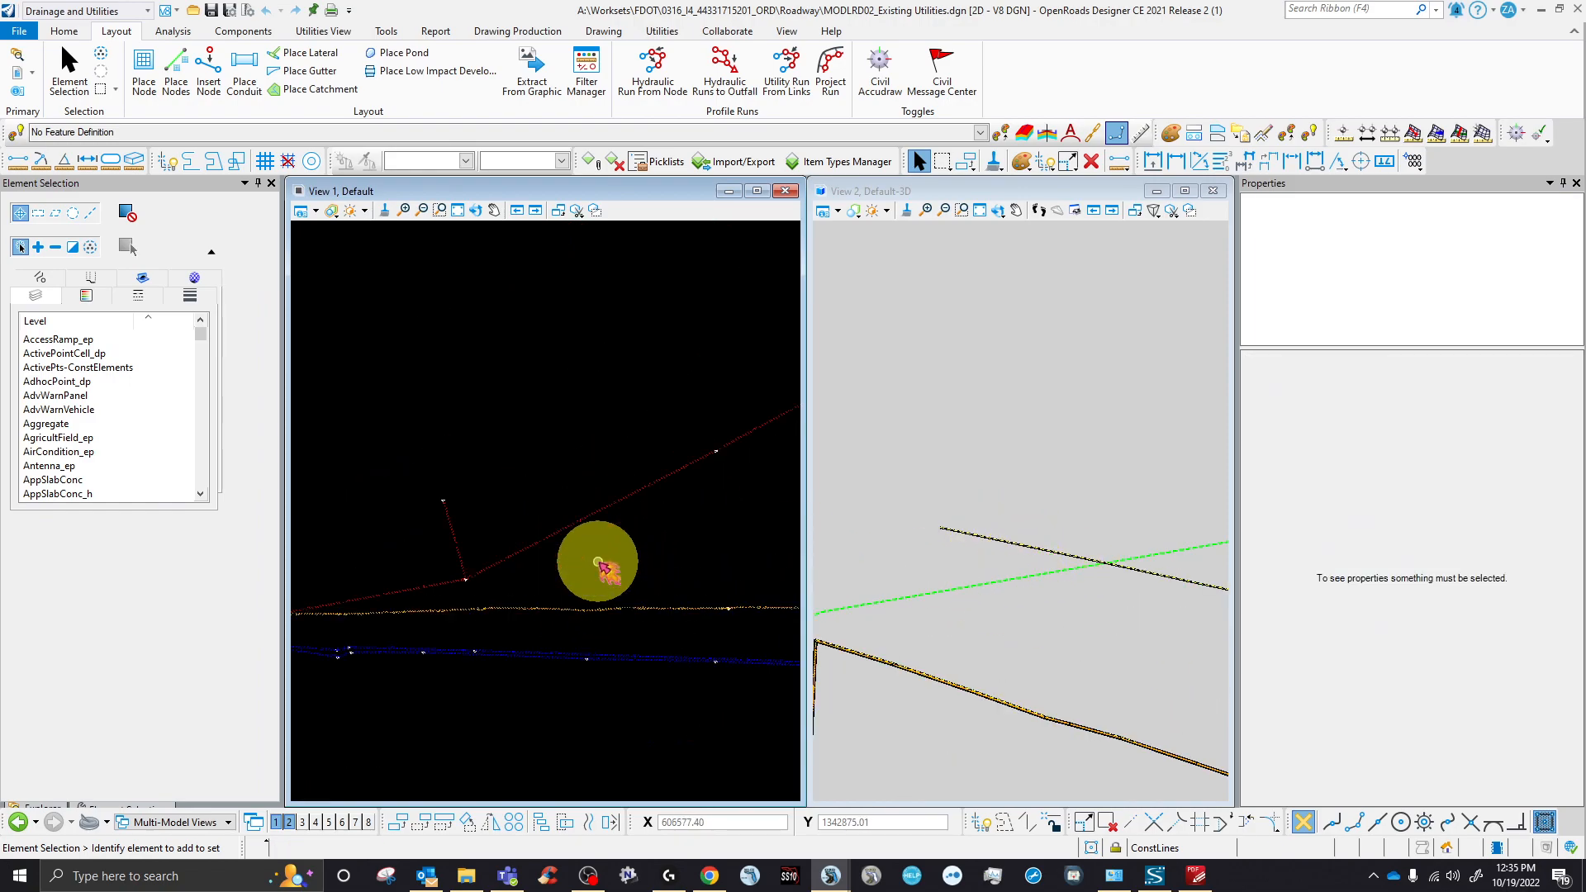
{"action": "scroll", "coordinate": [432, 460], "scroll_direction": "up", "scroll_amount": 3}
{"action": "scroll", "coordinate": [483, 484], "scroll_direction": "up", "scroll_amount": 3}
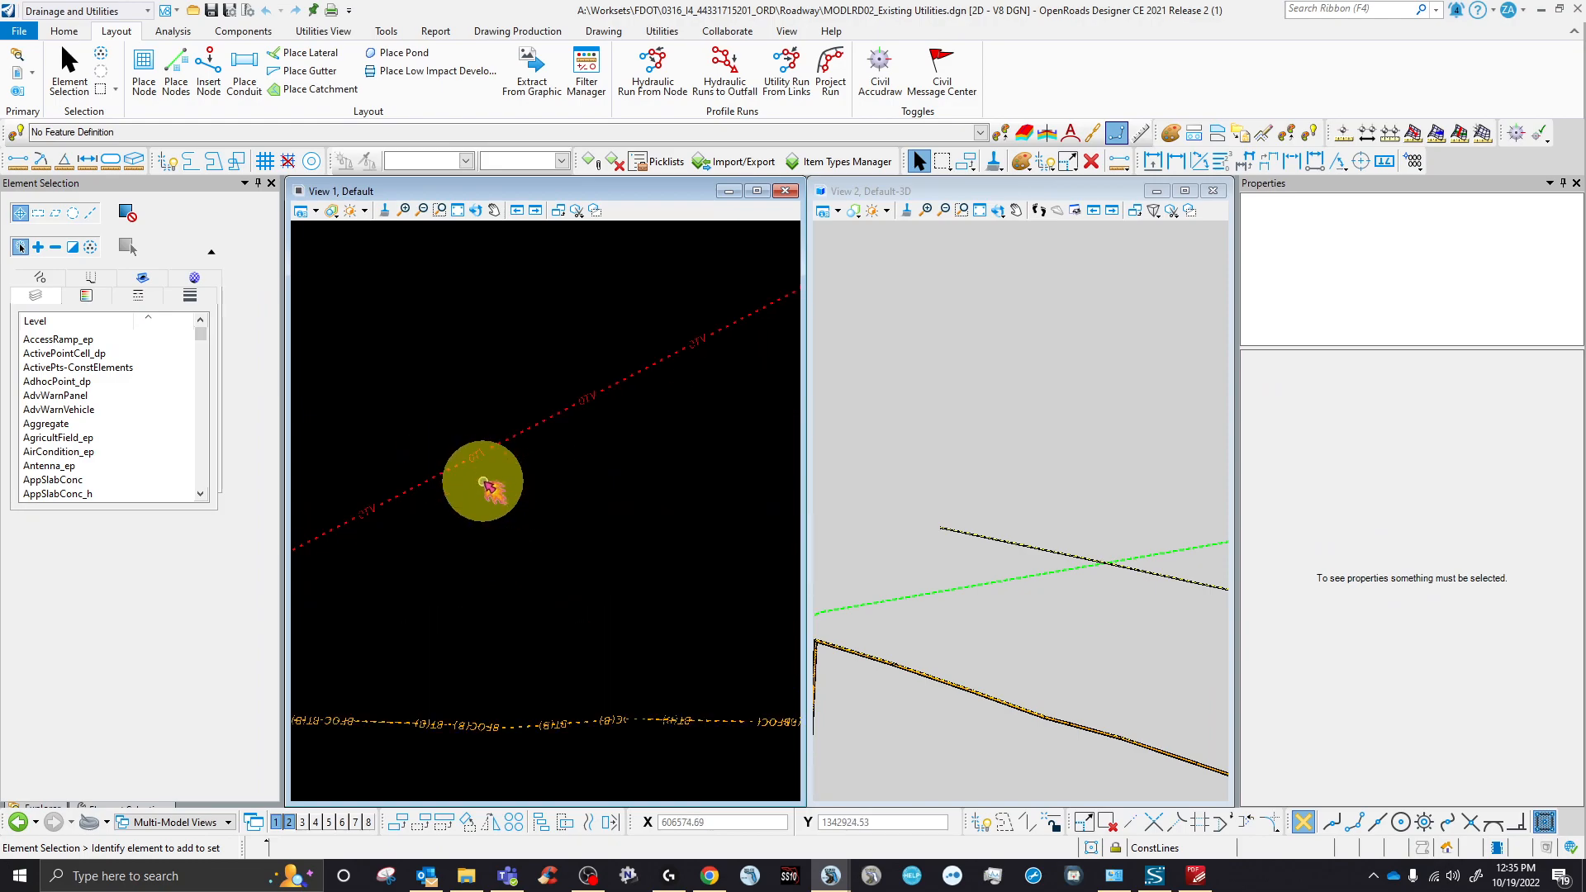
{"action": "left_click", "coordinate": [471, 455]}
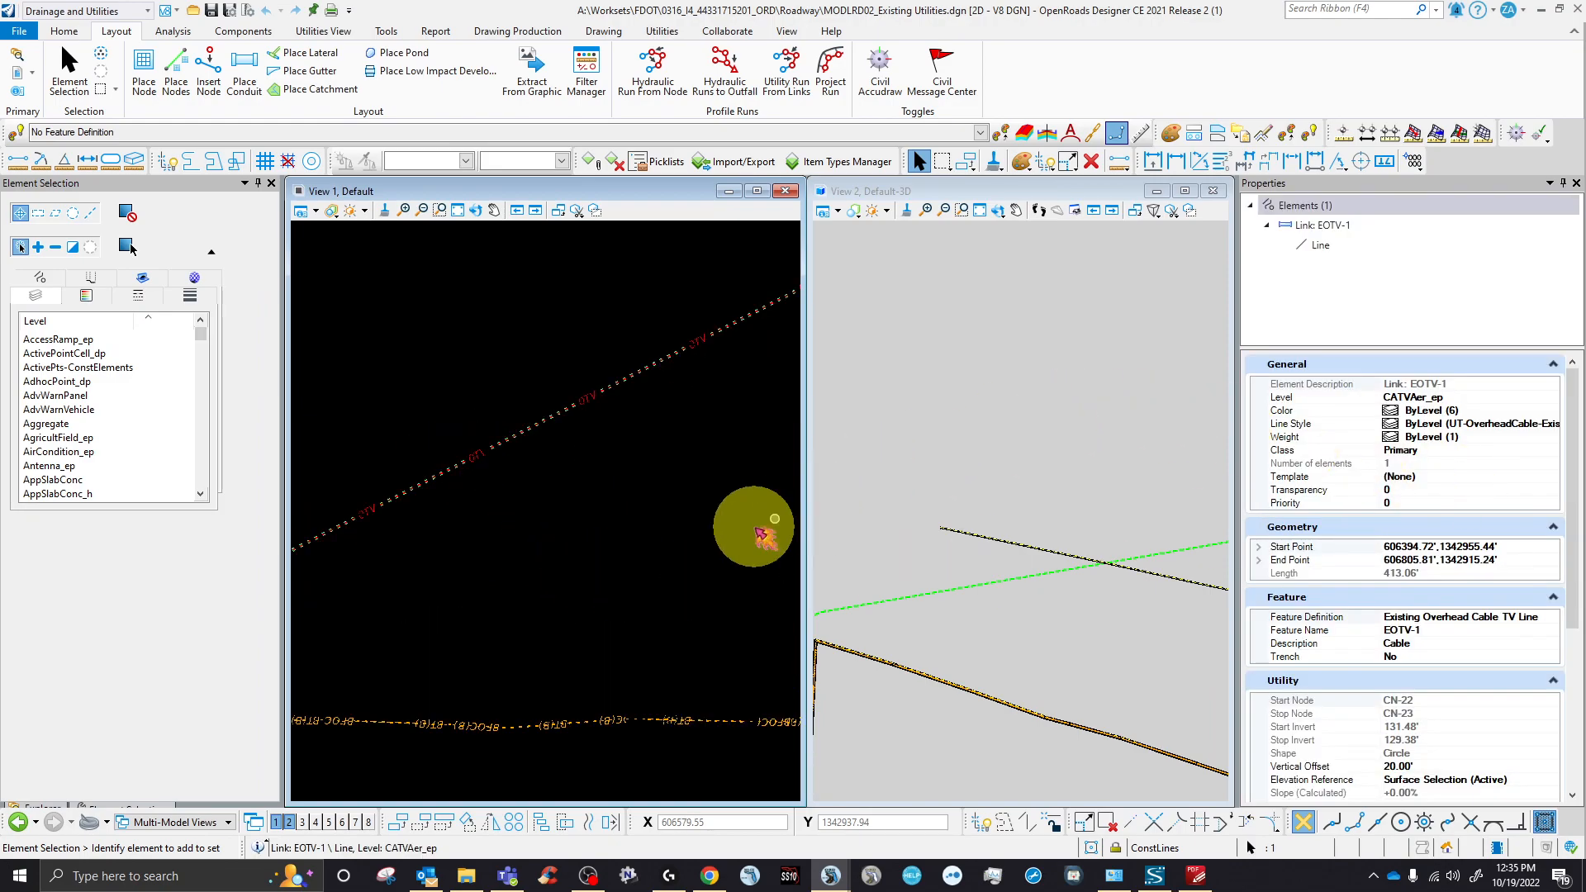
{"action": "scroll", "coordinate": [635, 511], "scroll_direction": "down", "scroll_amount": 3}
{"action": "left_click", "coordinate": [1111, 630]}
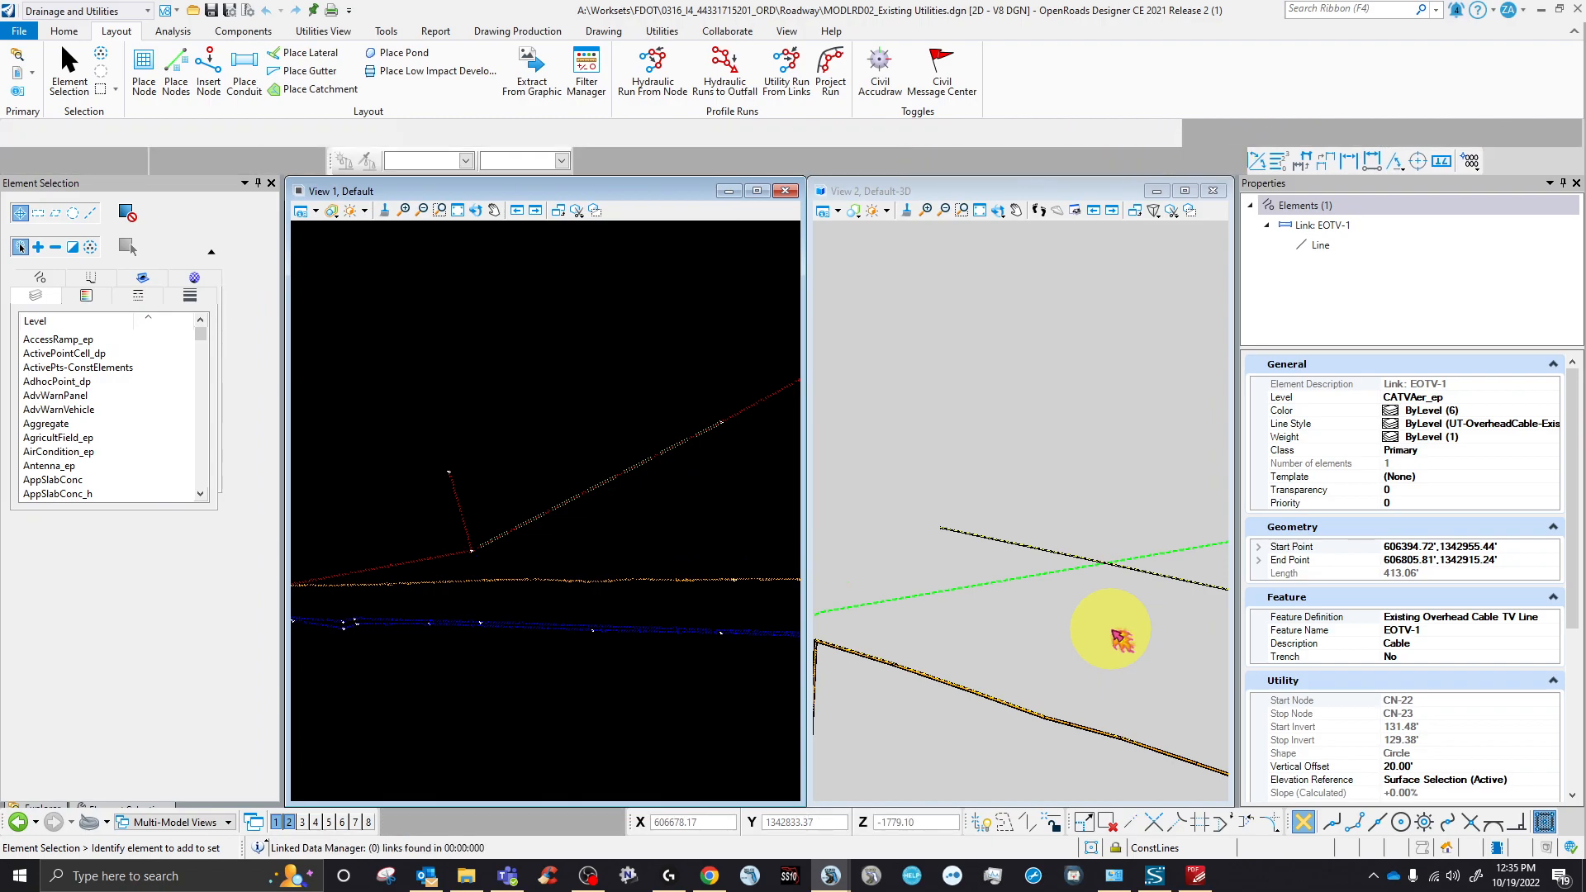
{"action": "scroll", "coordinate": [1111, 631], "scroll_direction": "down", "scroll_amount": 1}
{"action": "scroll", "coordinate": [968, 648], "scroll_direction": "up", "scroll_amount": 3}
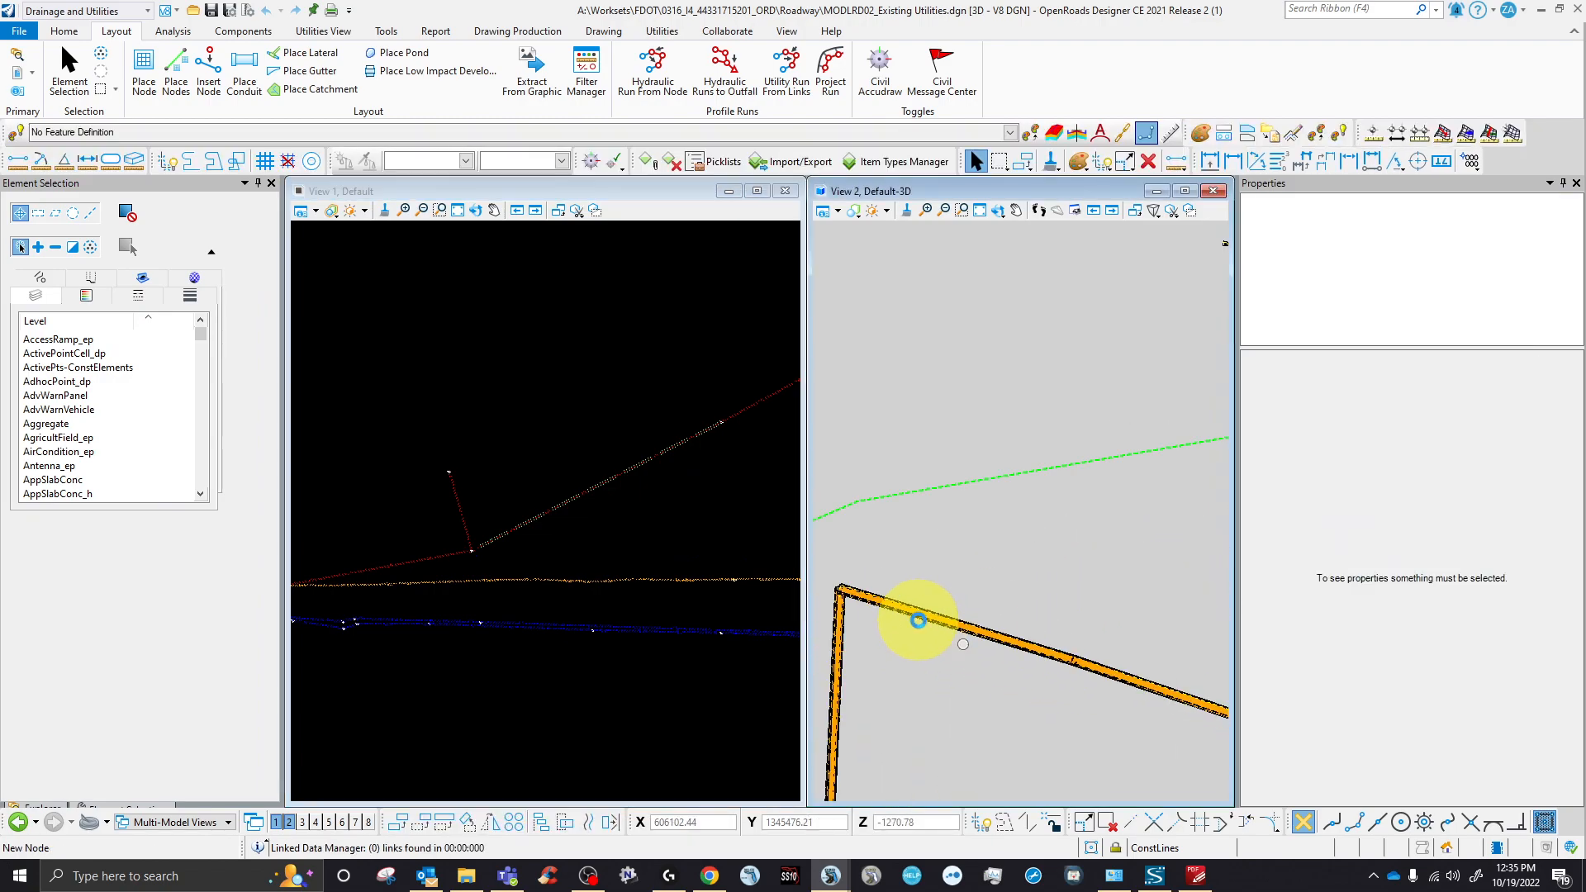
{"action": "scroll", "coordinate": [918, 622], "scroll_direction": "up", "scroll_amount": 2}
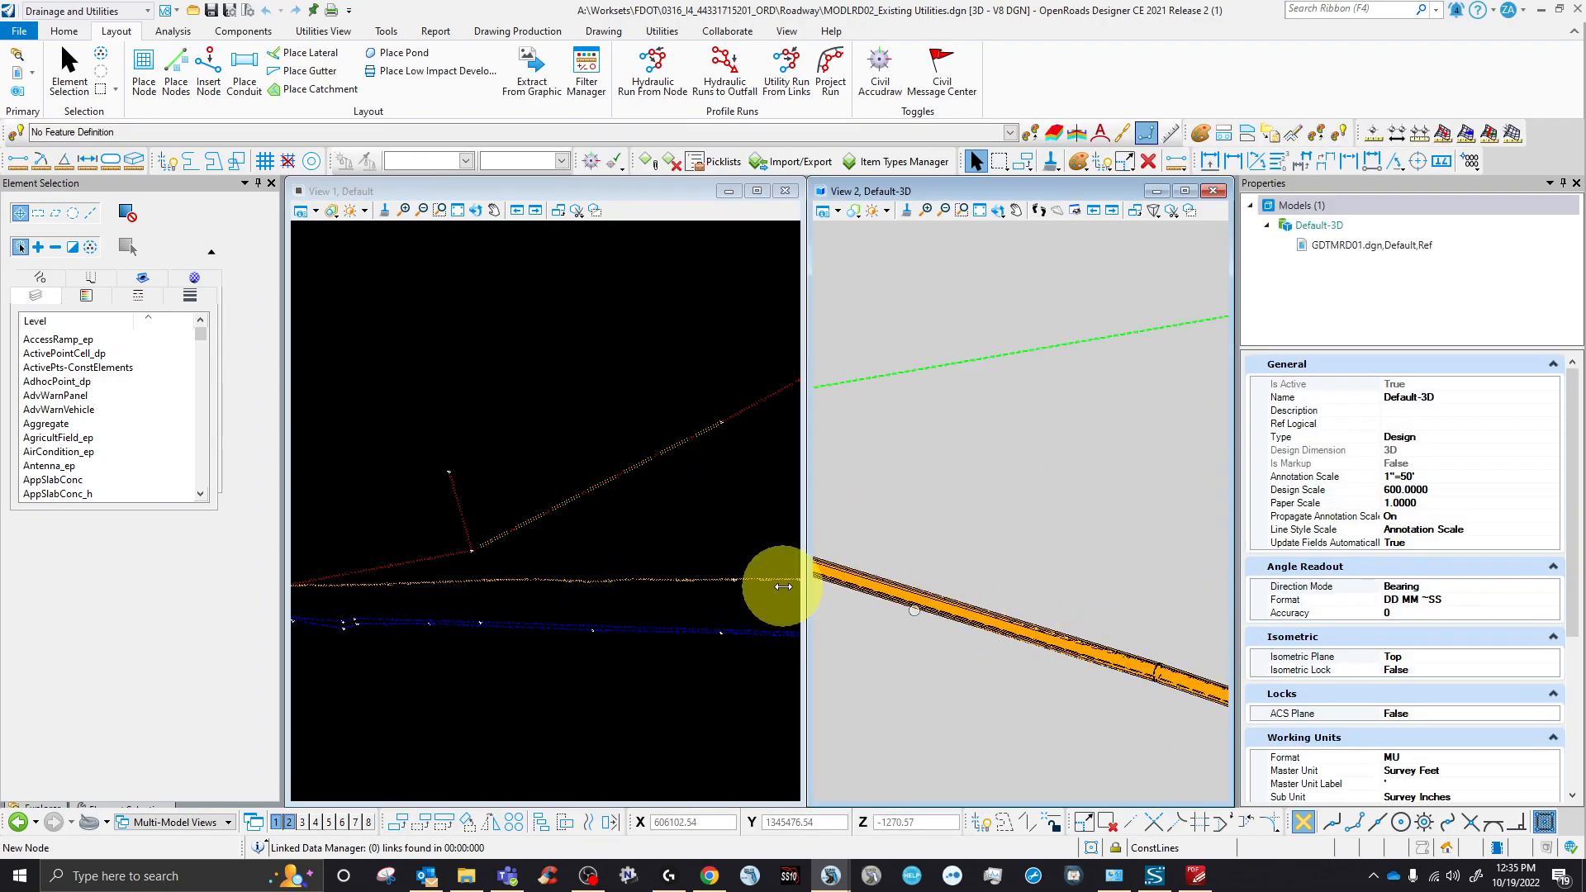
- Copy the referenced ElecAer_ep line string at the corridor's west end southeastward, with the copy starting at about X 606672, Y 1342650
{"action": "left_click", "coordinate": [597, 542]}
{"action": "scroll", "coordinate": [597, 542], "scroll_direction": "down", "scroll_amount": 3}
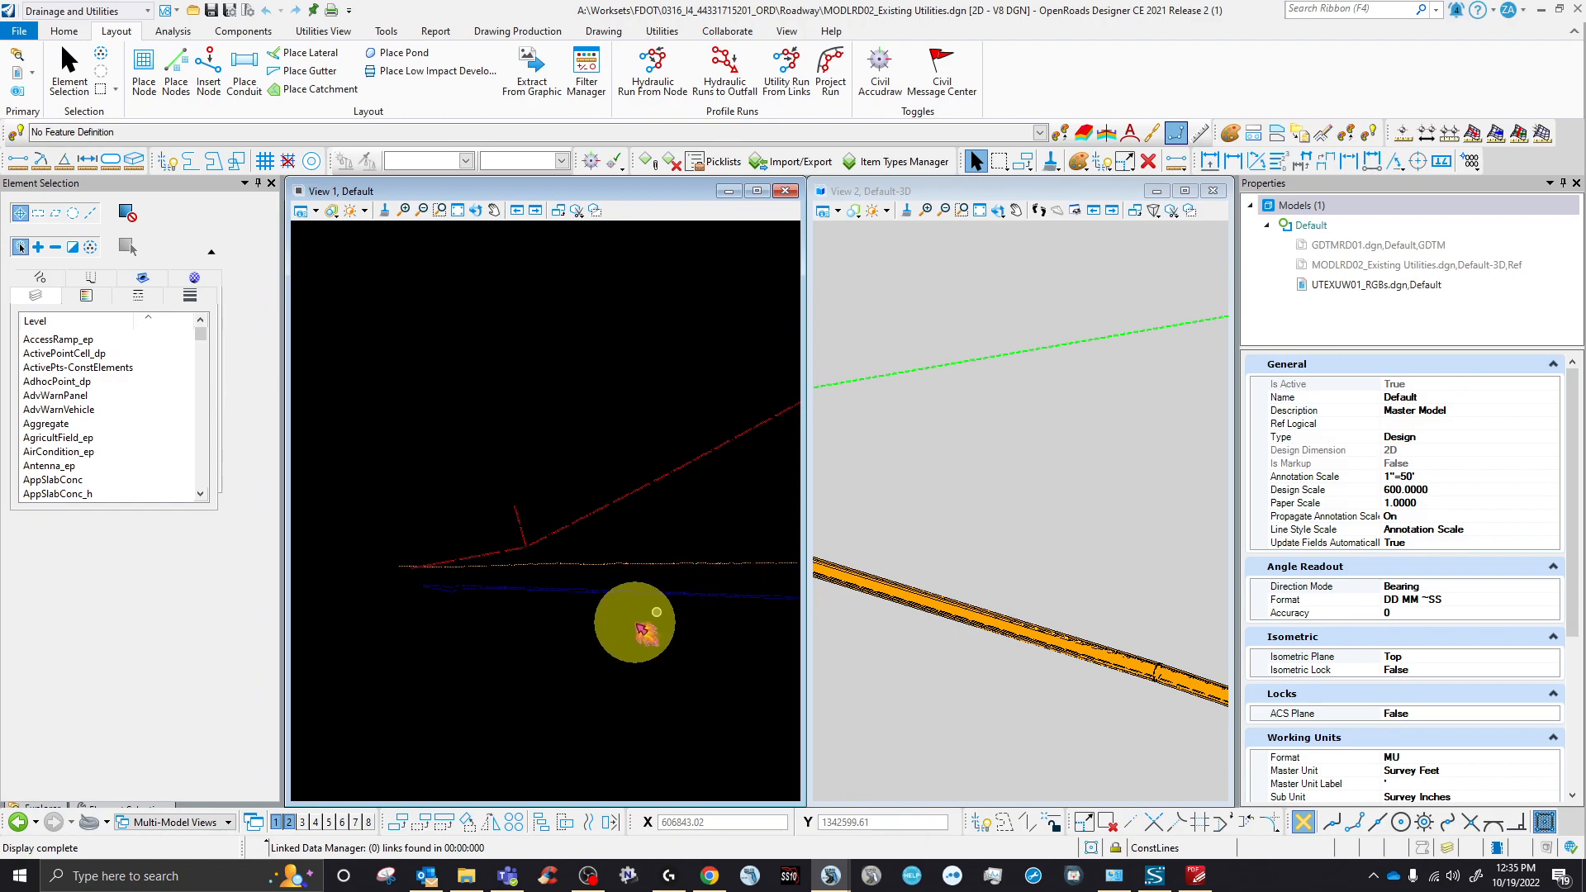
{"action": "scroll", "coordinate": [488, 560], "scroll_direction": "up", "scroll_amount": 5}
{"action": "left_click", "coordinate": [69, 66]}
{"action": "left_click", "coordinate": [529, 516]}
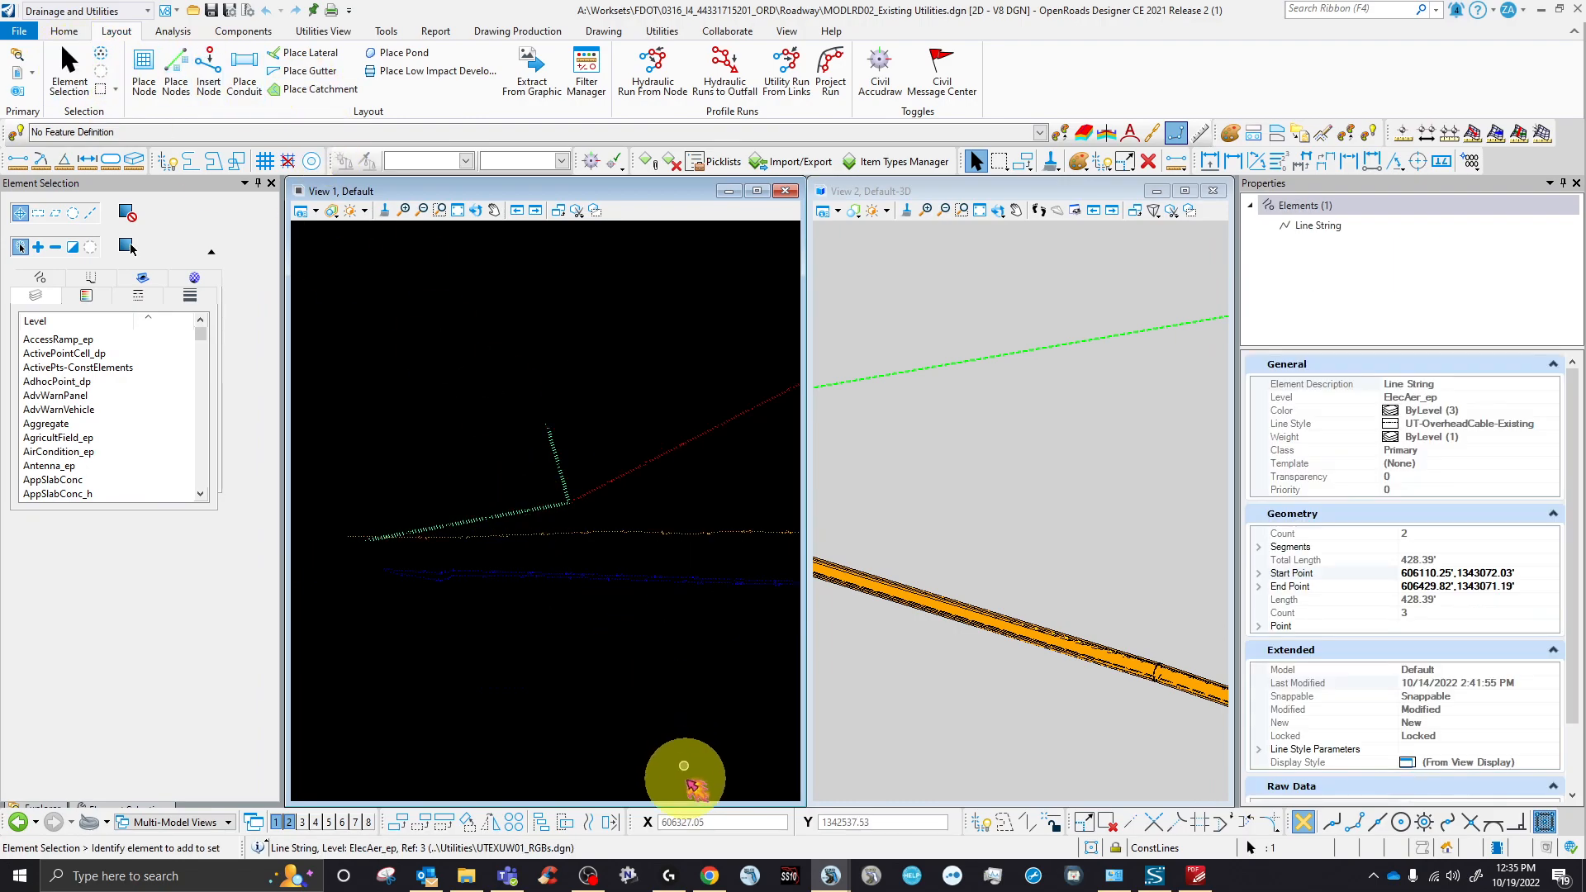
{"action": "left_click", "coordinate": [399, 822]}
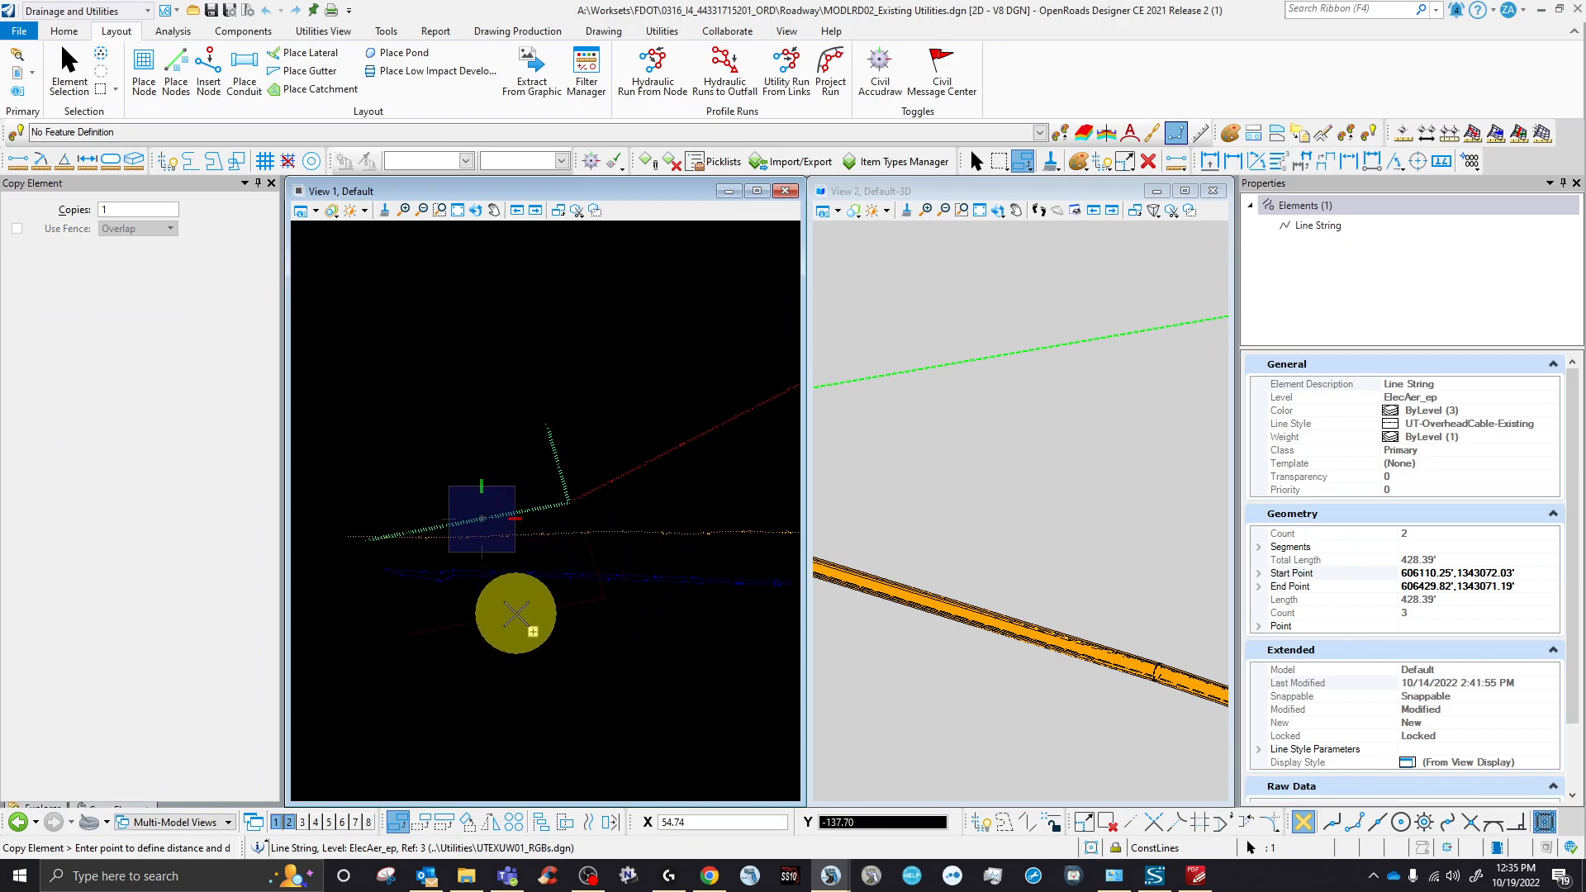
{"action": "scroll", "coordinate": [529, 615], "scroll_direction": "down", "scroll_amount": 2}
{"action": "scroll", "coordinate": [673, 617], "scroll_direction": "up", "scroll_amount": 4}
{"action": "left_click", "coordinate": [654, 554]}
{"action": "right_click", "coordinate": [656, 551]}
{"action": "scroll", "coordinate": [705, 556], "scroll_direction": "up", "scroll_amount": 2}
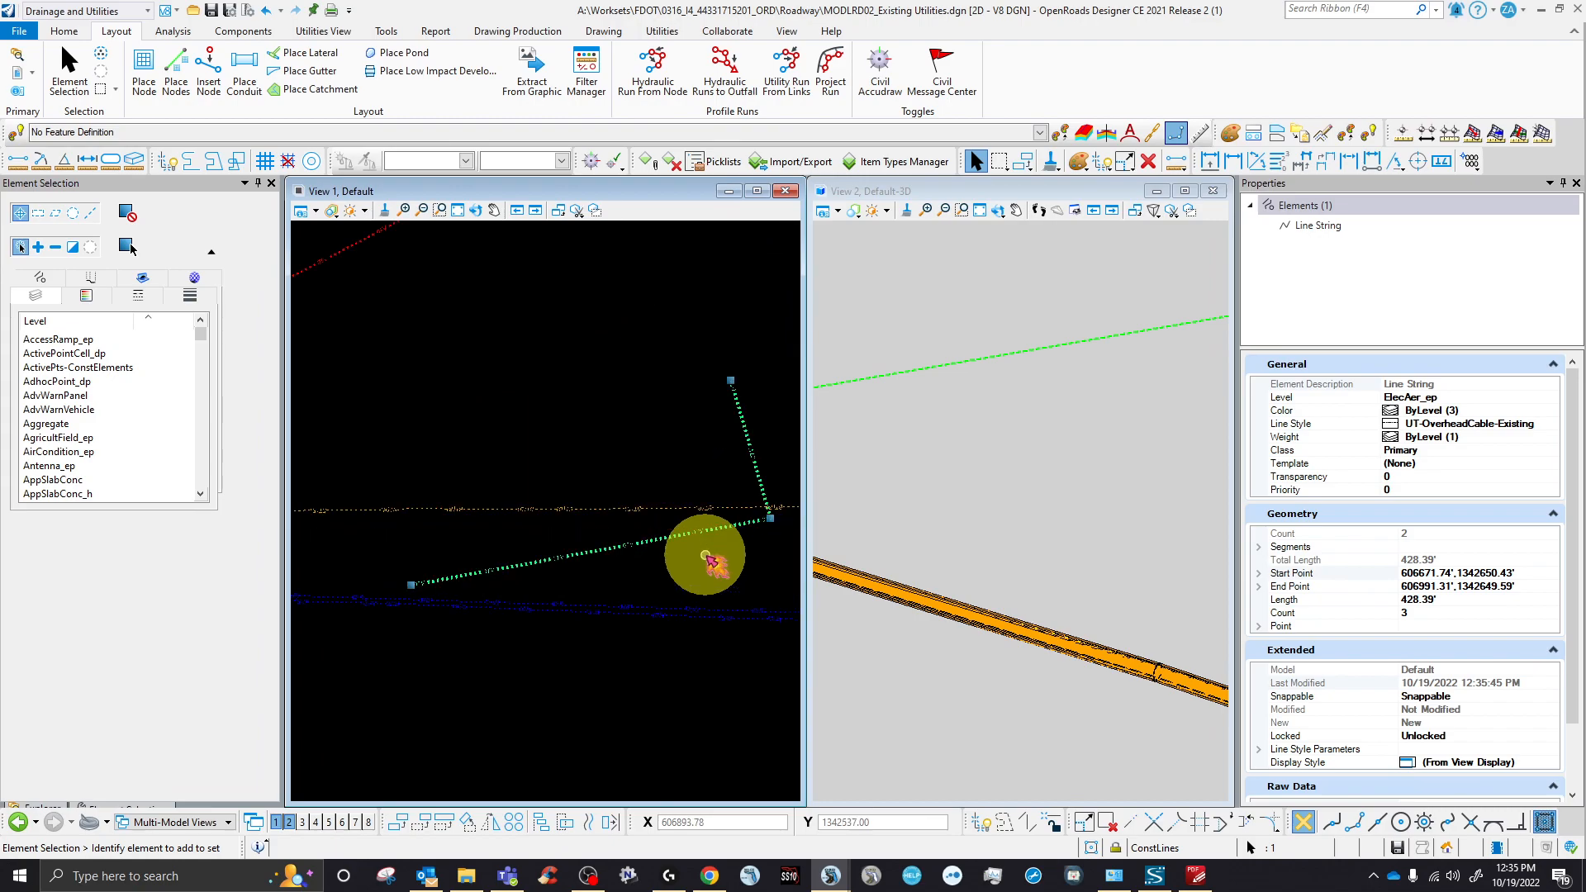
- Reshape the copied electric line string by moving its three vertices into a smaller L shape about 213 feet long
{"action": "left_click", "coordinate": [770, 518]}
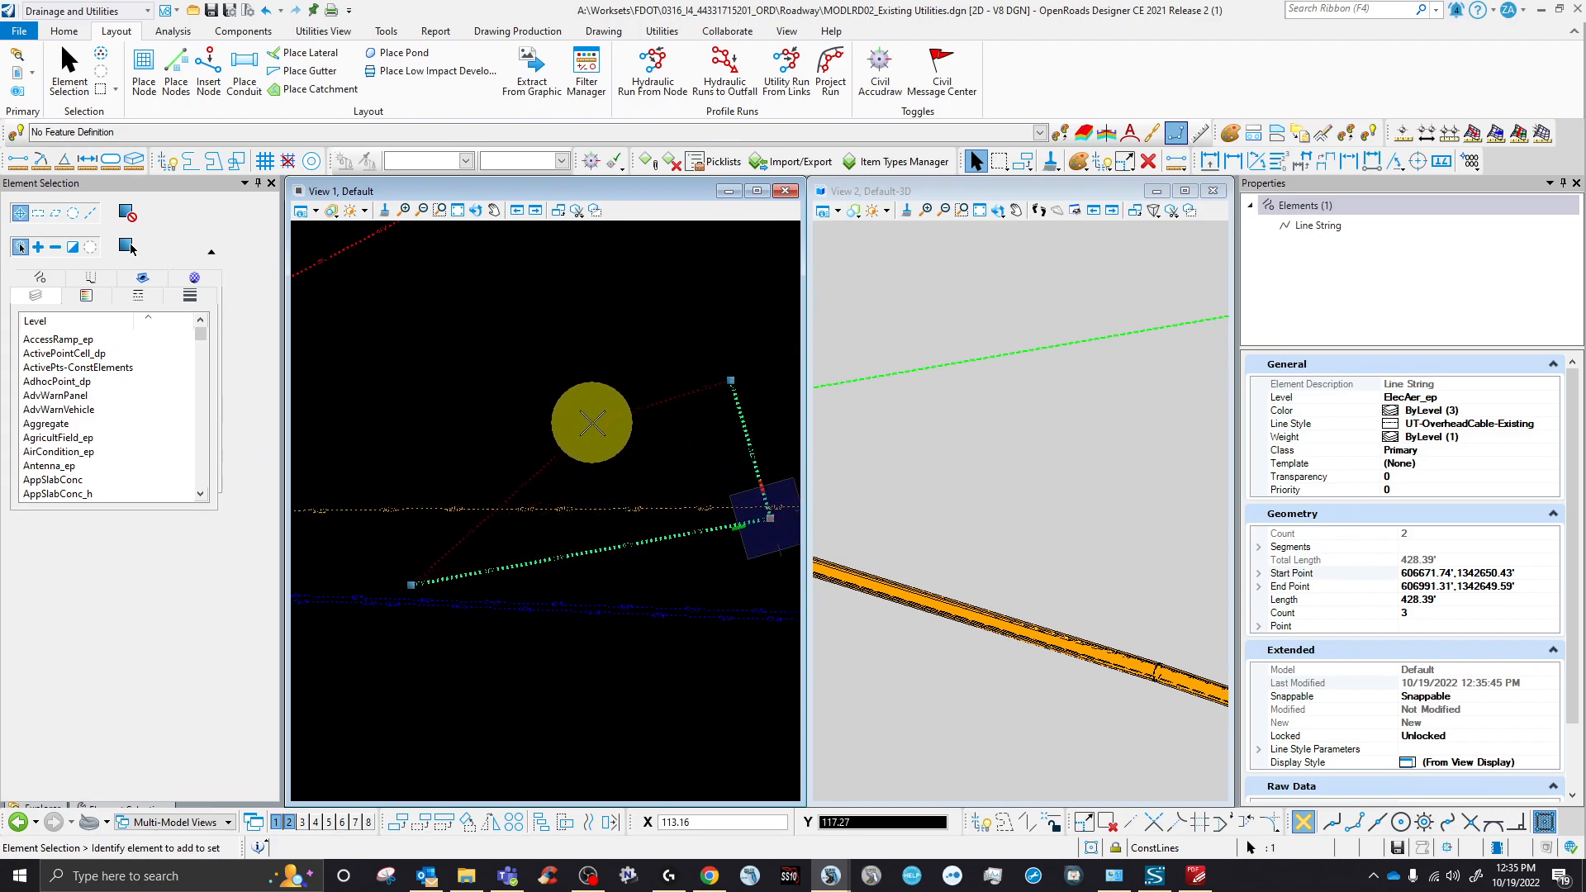
{"action": "left_click", "coordinate": [461, 424]}
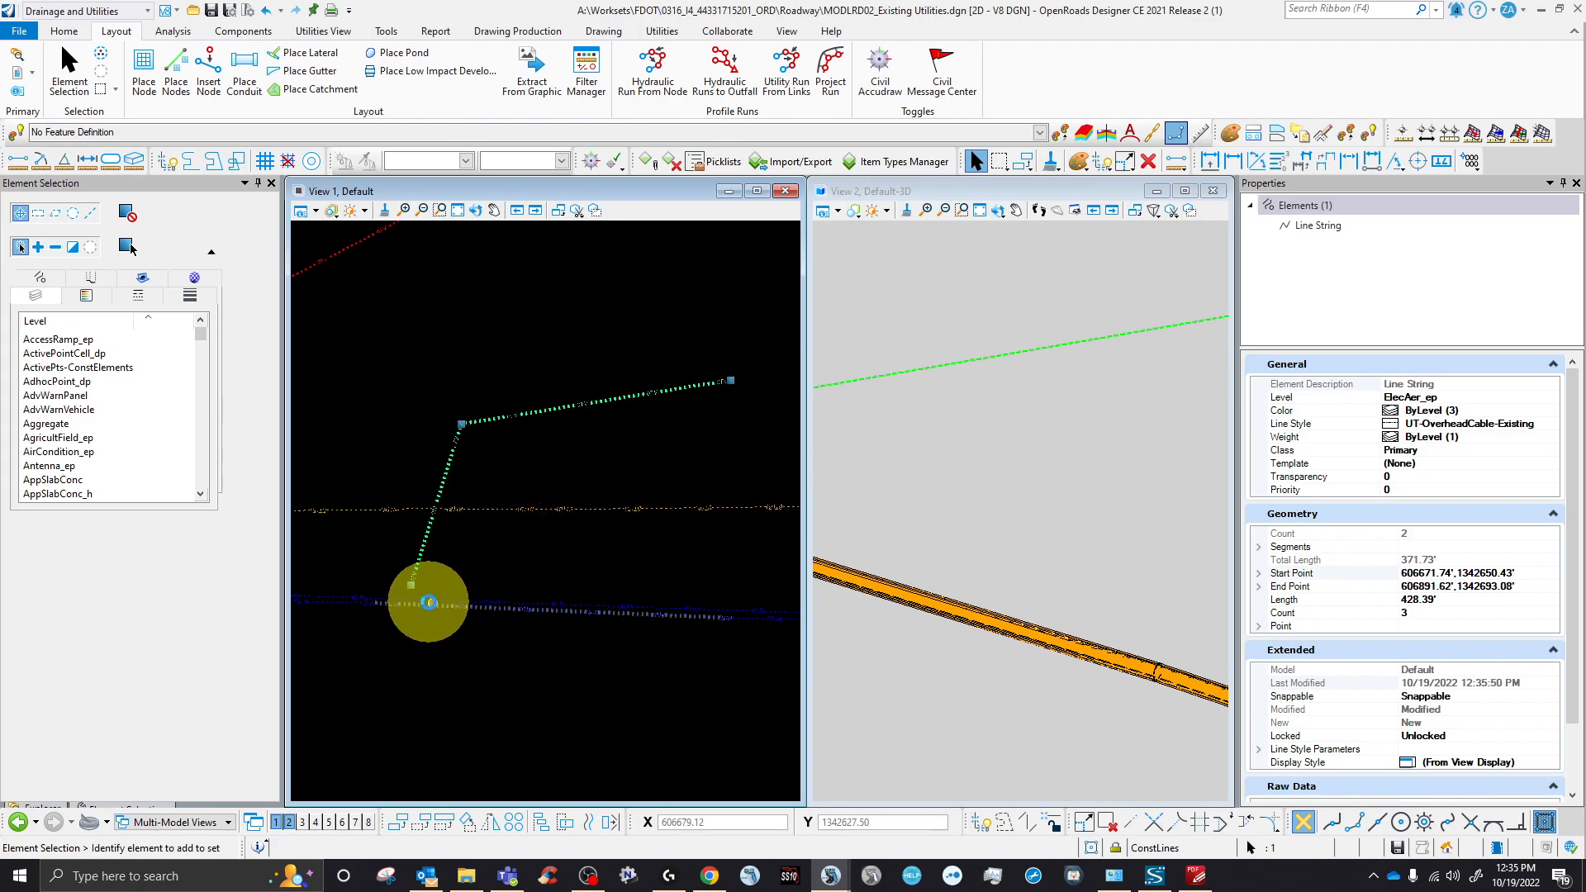
{"action": "left_click", "coordinate": [412, 583]}
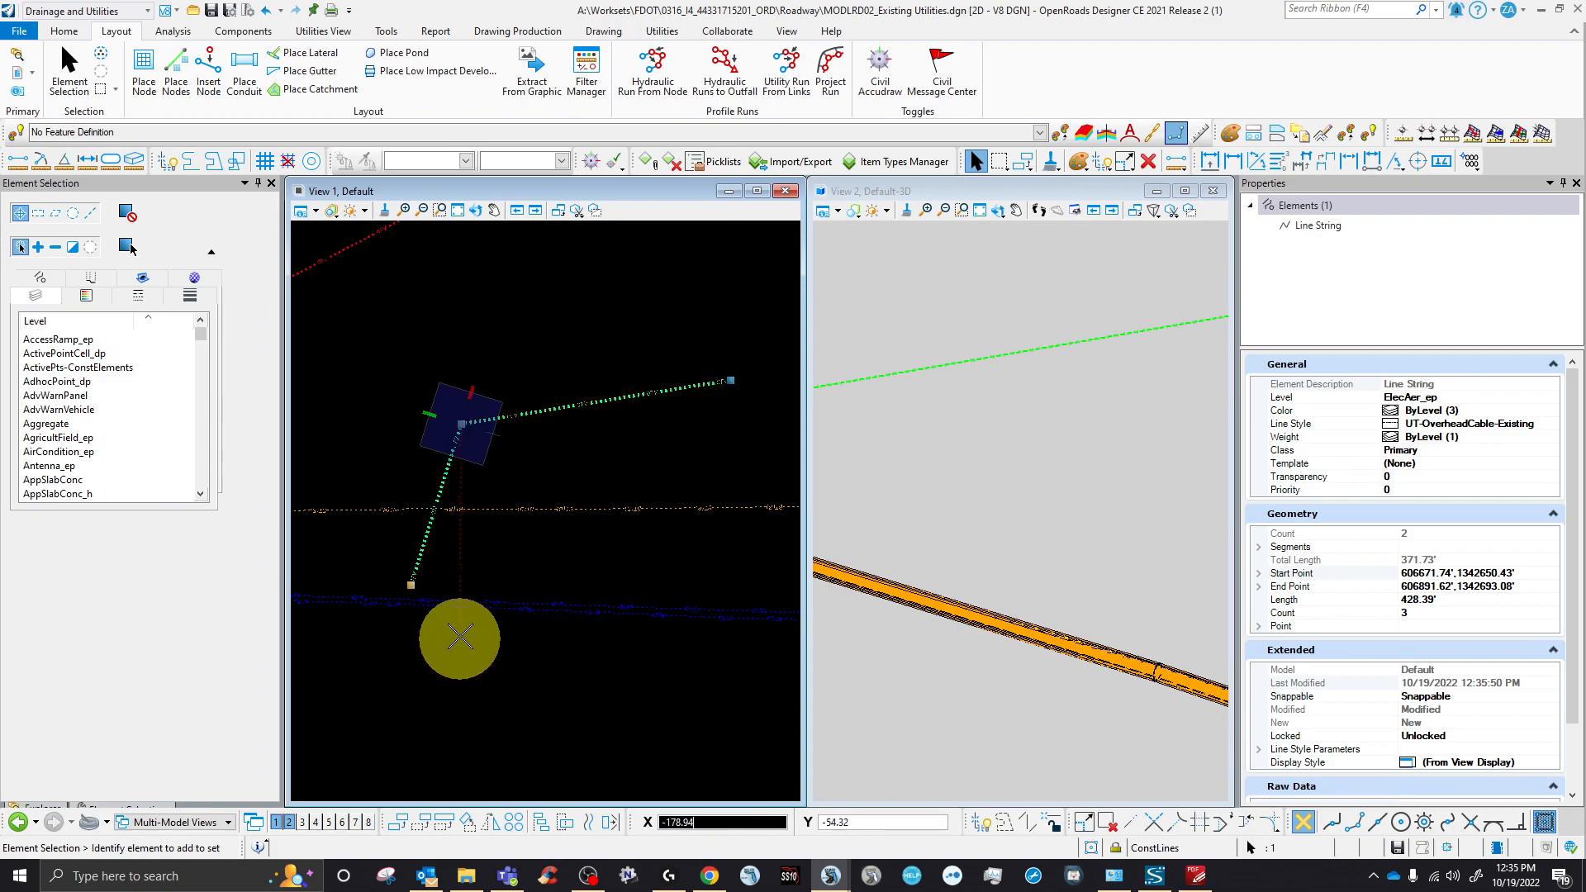
{"action": "left_click", "coordinate": [458, 583]}
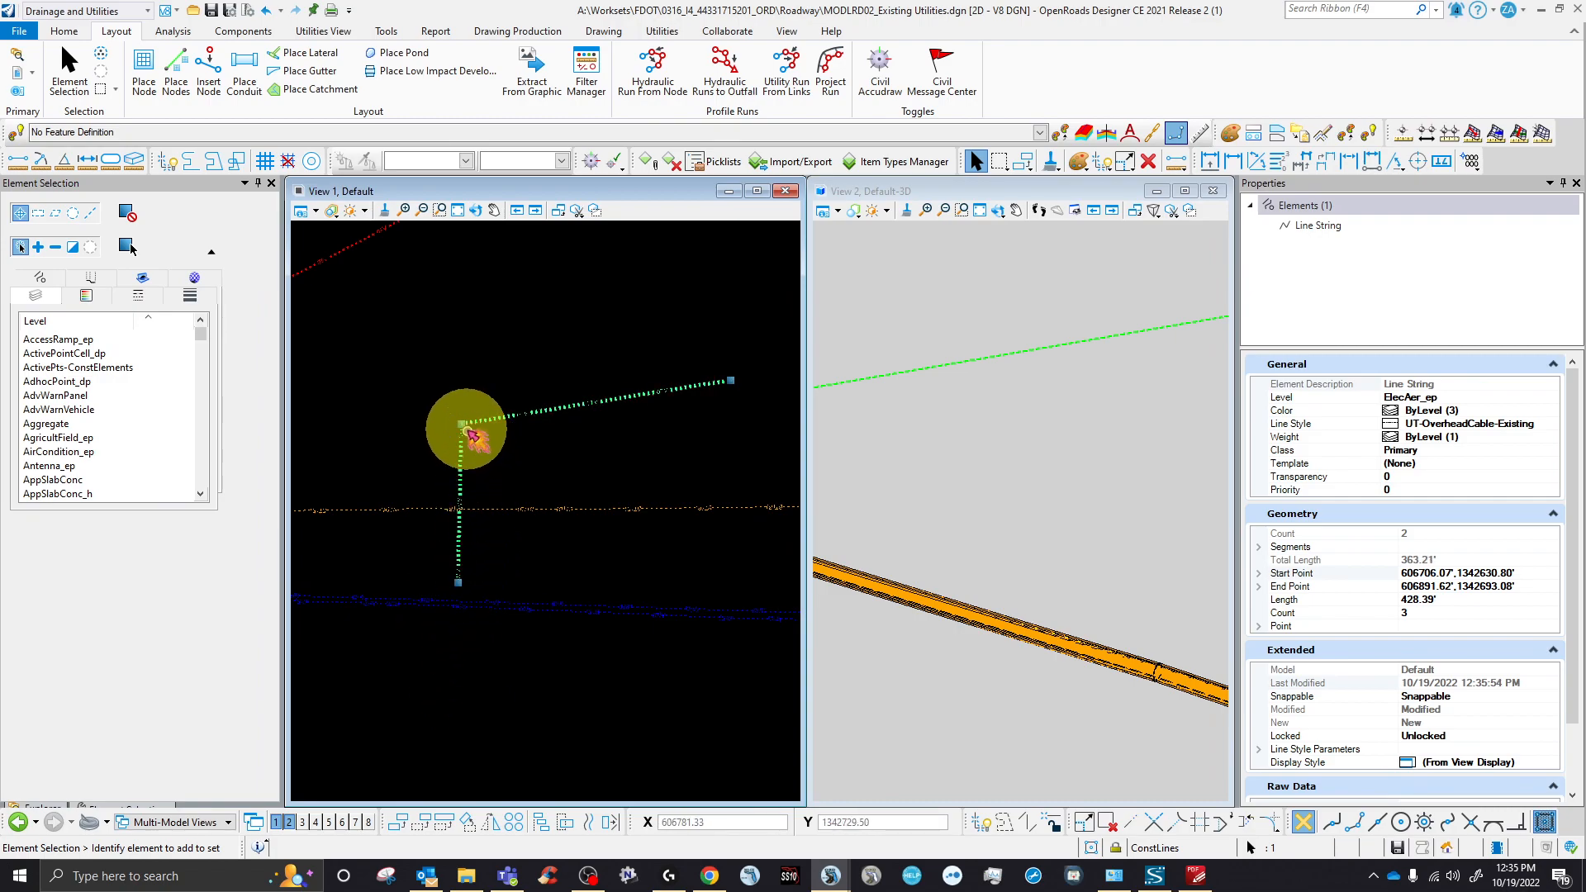
{"action": "left_click", "coordinate": [473, 469]}
{"action": "left_click", "coordinate": [470, 476]}
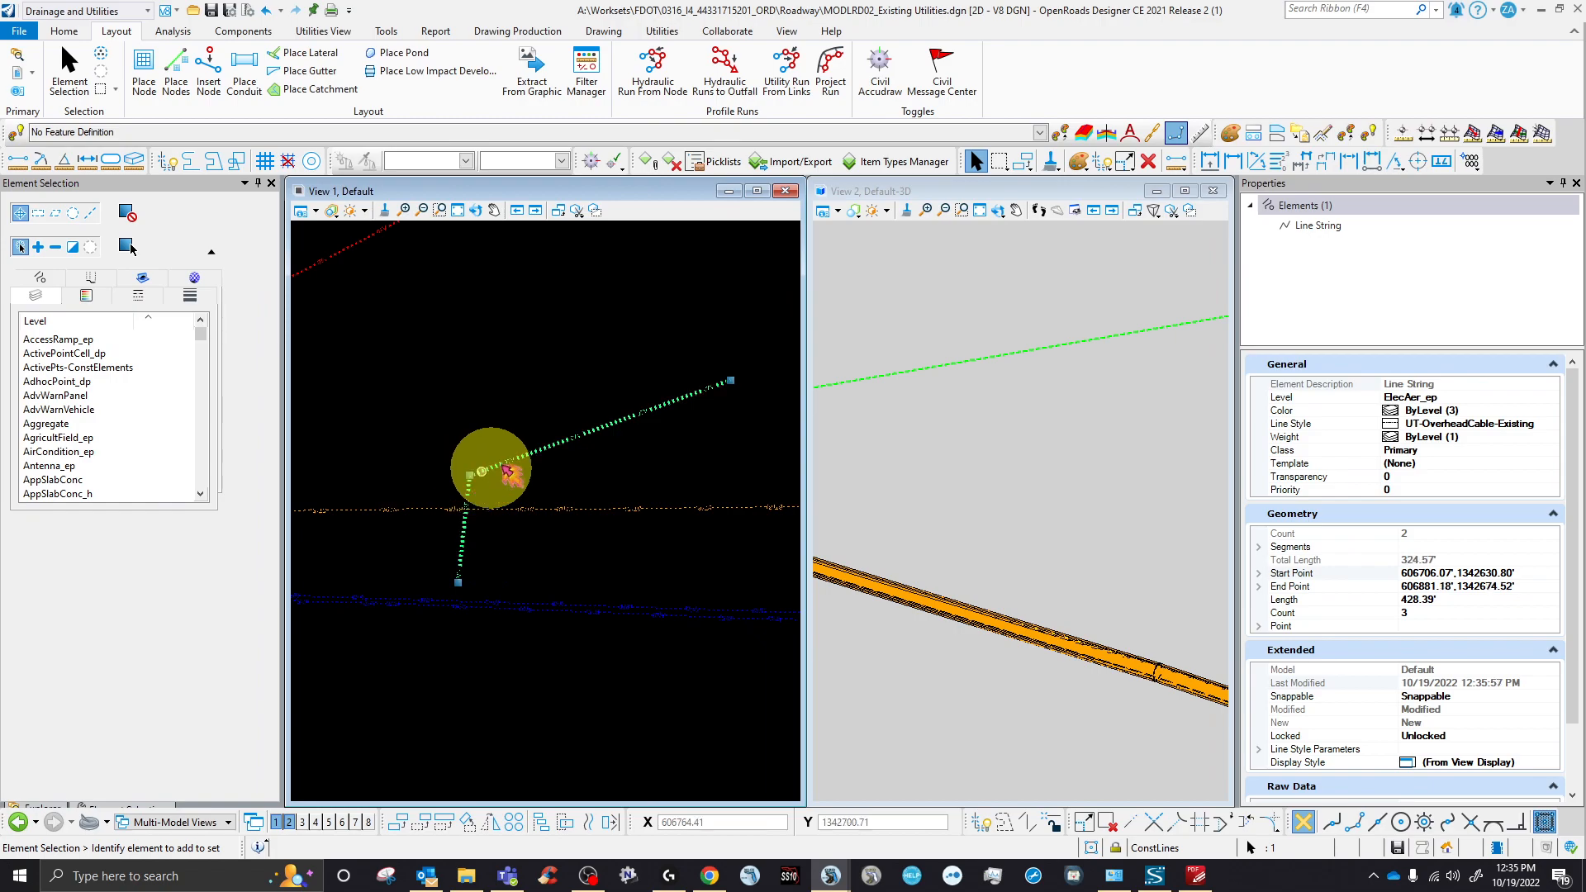
{"action": "left_click", "coordinate": [731, 381]}
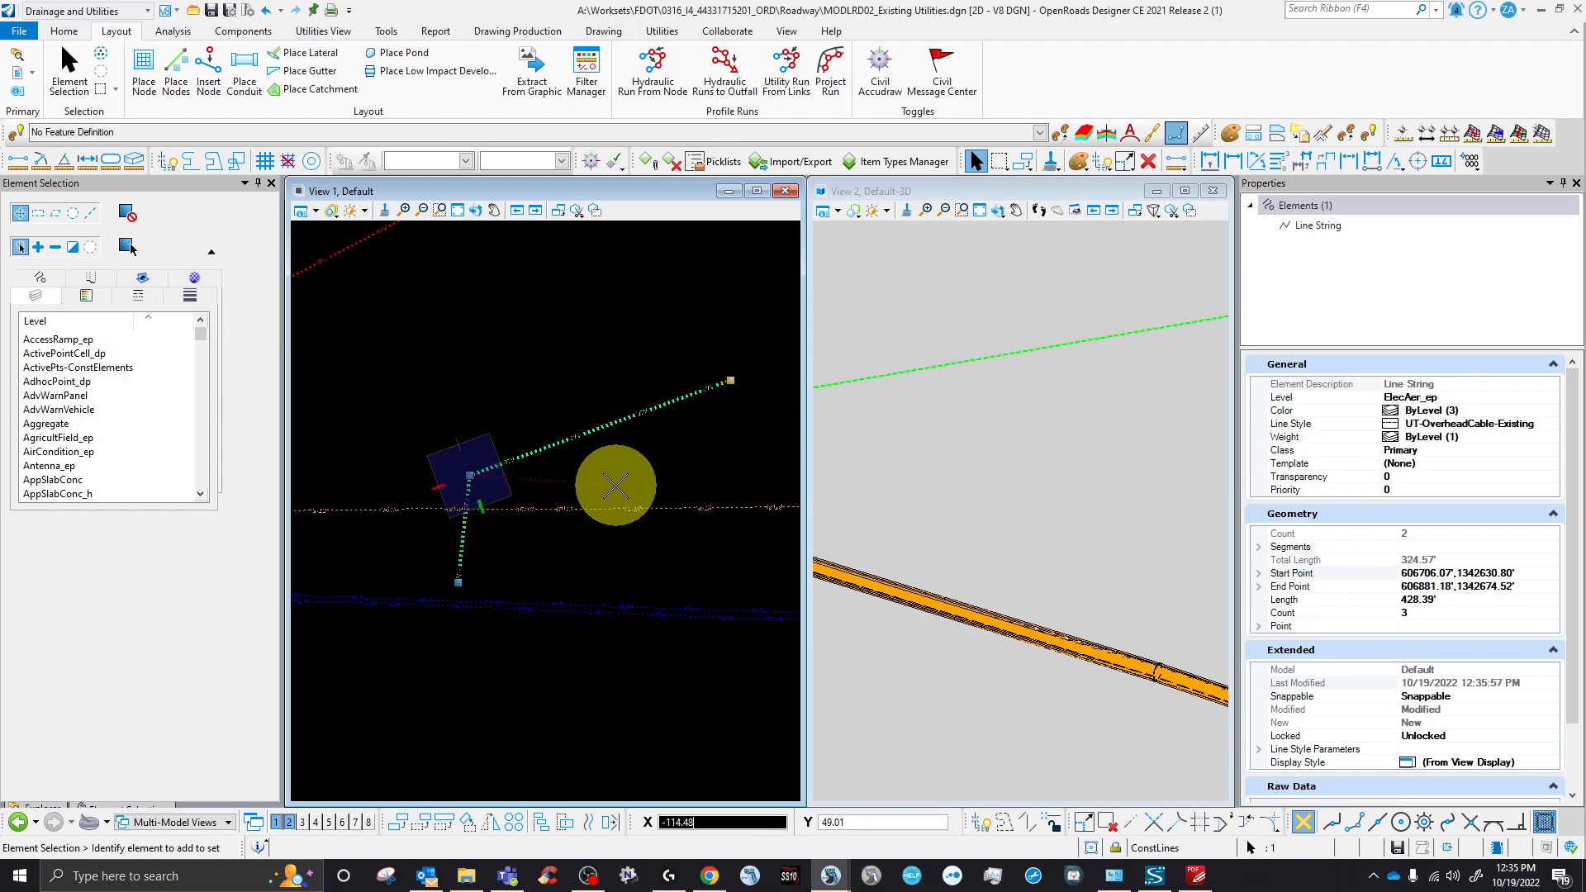
{"action": "left_click", "coordinate": [616, 486]}
{"action": "left_click", "coordinate": [680, 467]}
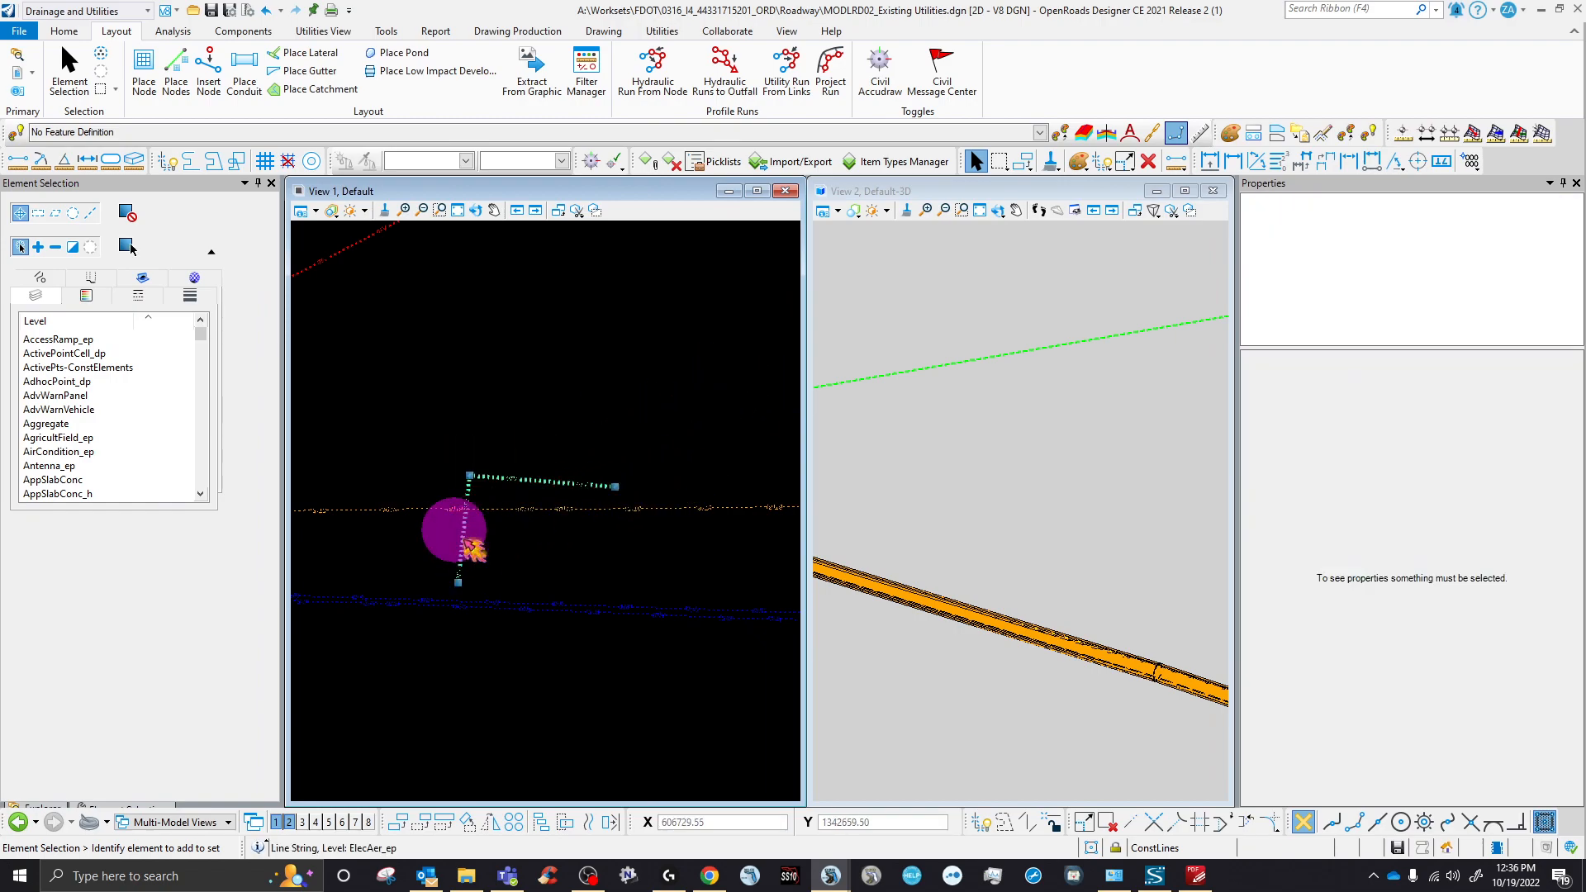
- Copy the L-shaped electric line string southeast of itself, with the copy starting at about X 606729, Y 1342550
{"action": "left_click", "coordinate": [472, 550]}
{"action": "left_click", "coordinate": [399, 822]}
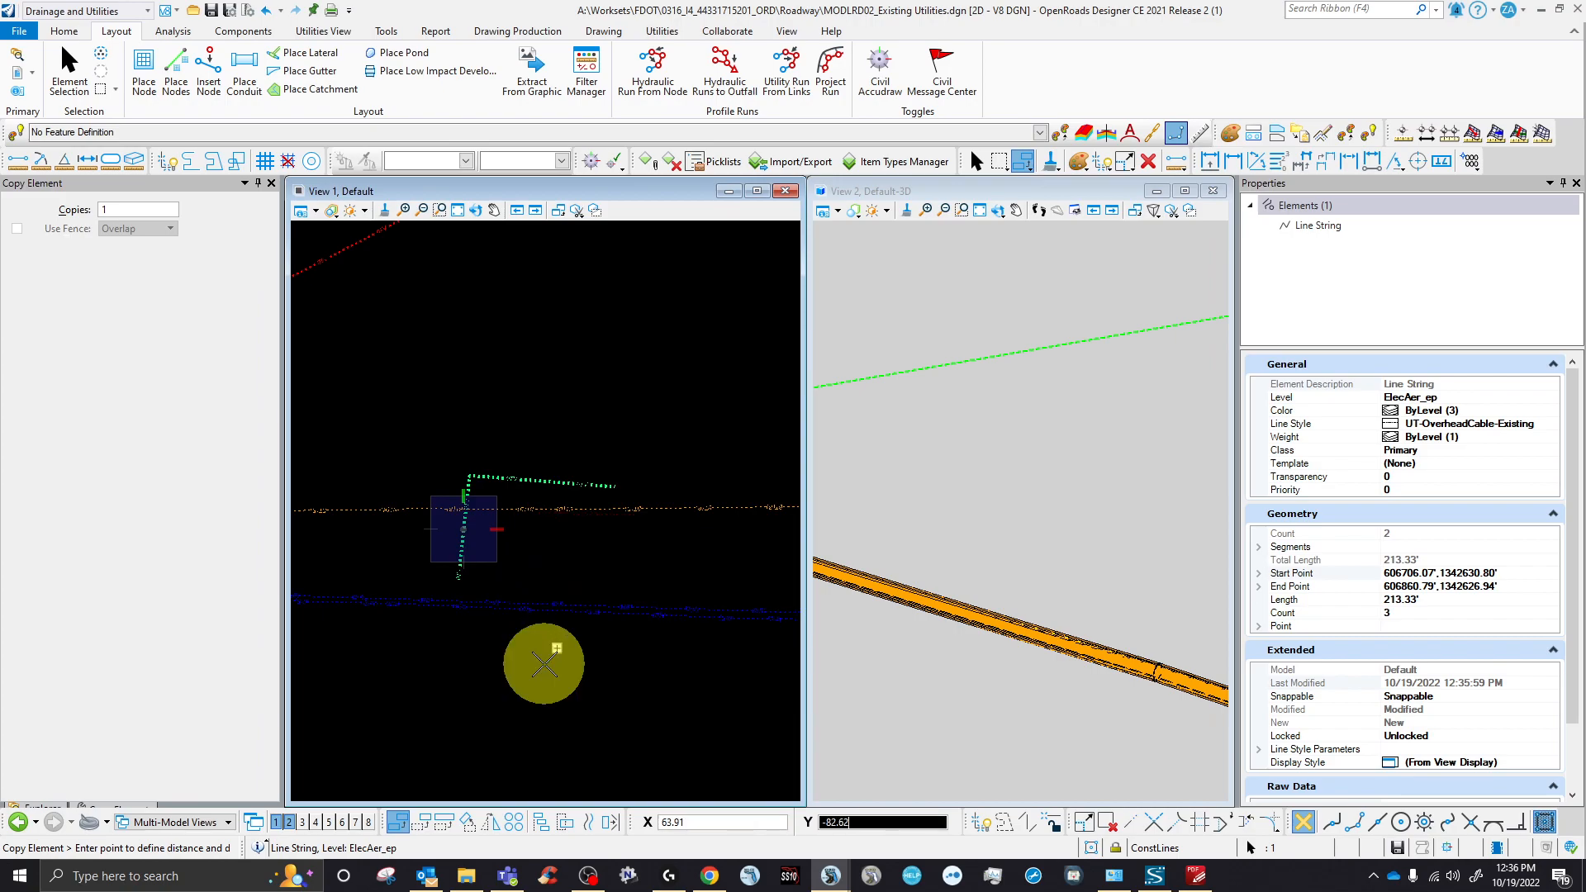
{"action": "right_click", "coordinate": [501, 599]}
{"action": "scroll", "coordinate": [564, 665], "scroll_direction": "up", "scroll_amount": 3}
{"action": "scroll", "coordinate": [518, 621], "scroll_direction": "down", "scroll_amount": 5}
{"action": "left_click_drag", "start_coordinate": [517, 625], "coordinate": [524, 538]}
{"action": "left_click", "coordinate": [549, 538]}
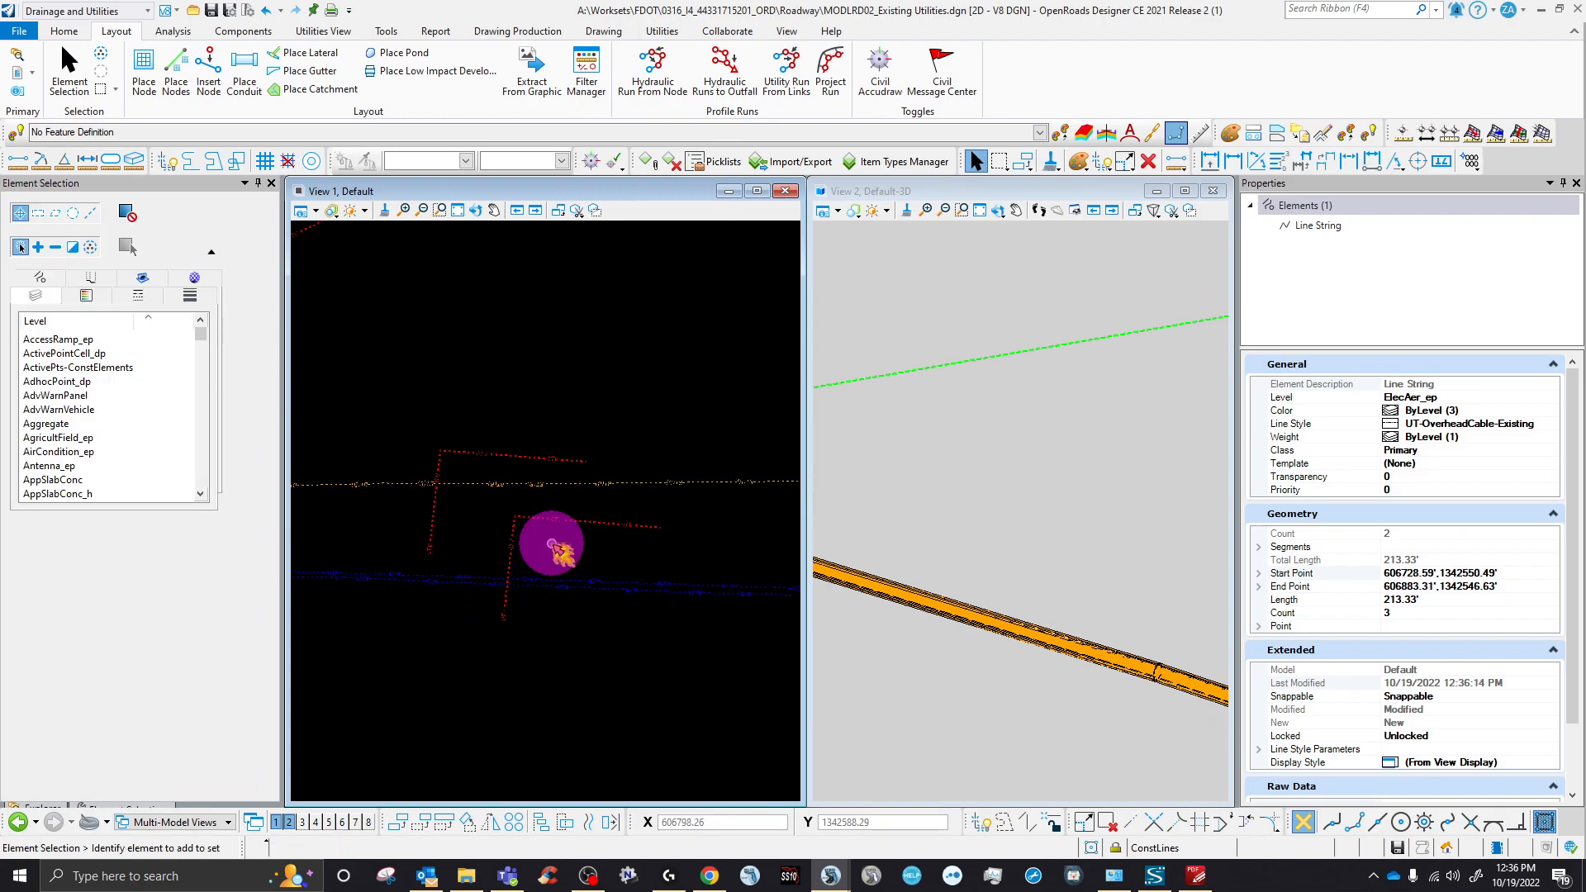
- Examine the two L-shaped electric line strings in plan and the surrounding utility lines in the 3D view
{"action": "scroll", "coordinate": [661, 556], "scroll_direction": "down", "scroll_amount": 3}
{"action": "scroll", "coordinate": [1082, 535], "scroll_direction": "down", "scroll_amount": 11}
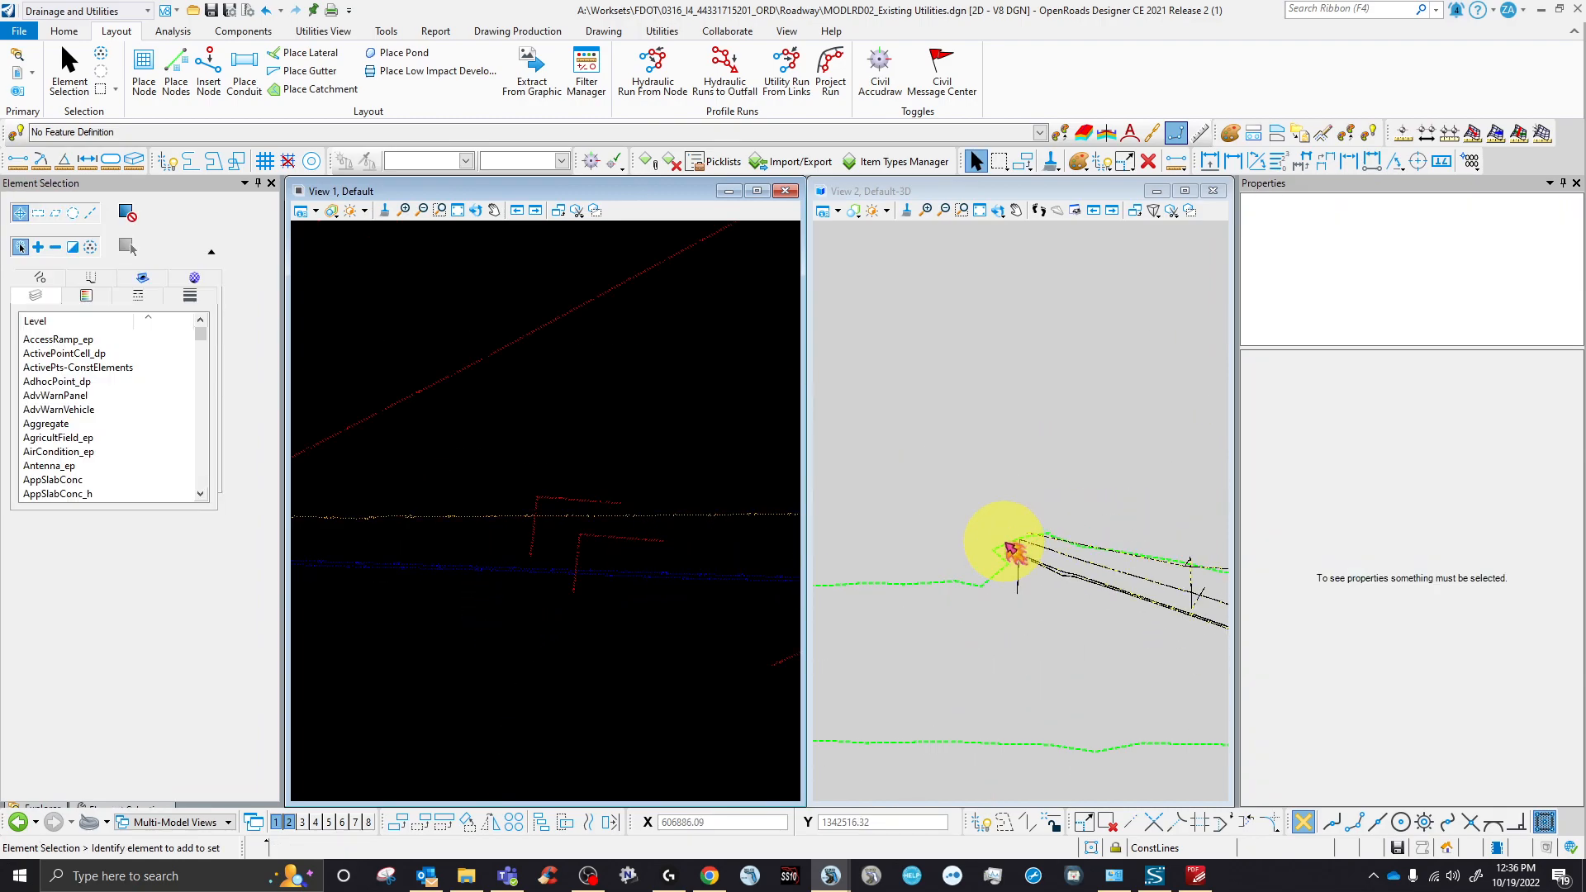
{"action": "scroll", "coordinate": [1107, 672], "scroll_direction": "up", "scroll_amount": 8}
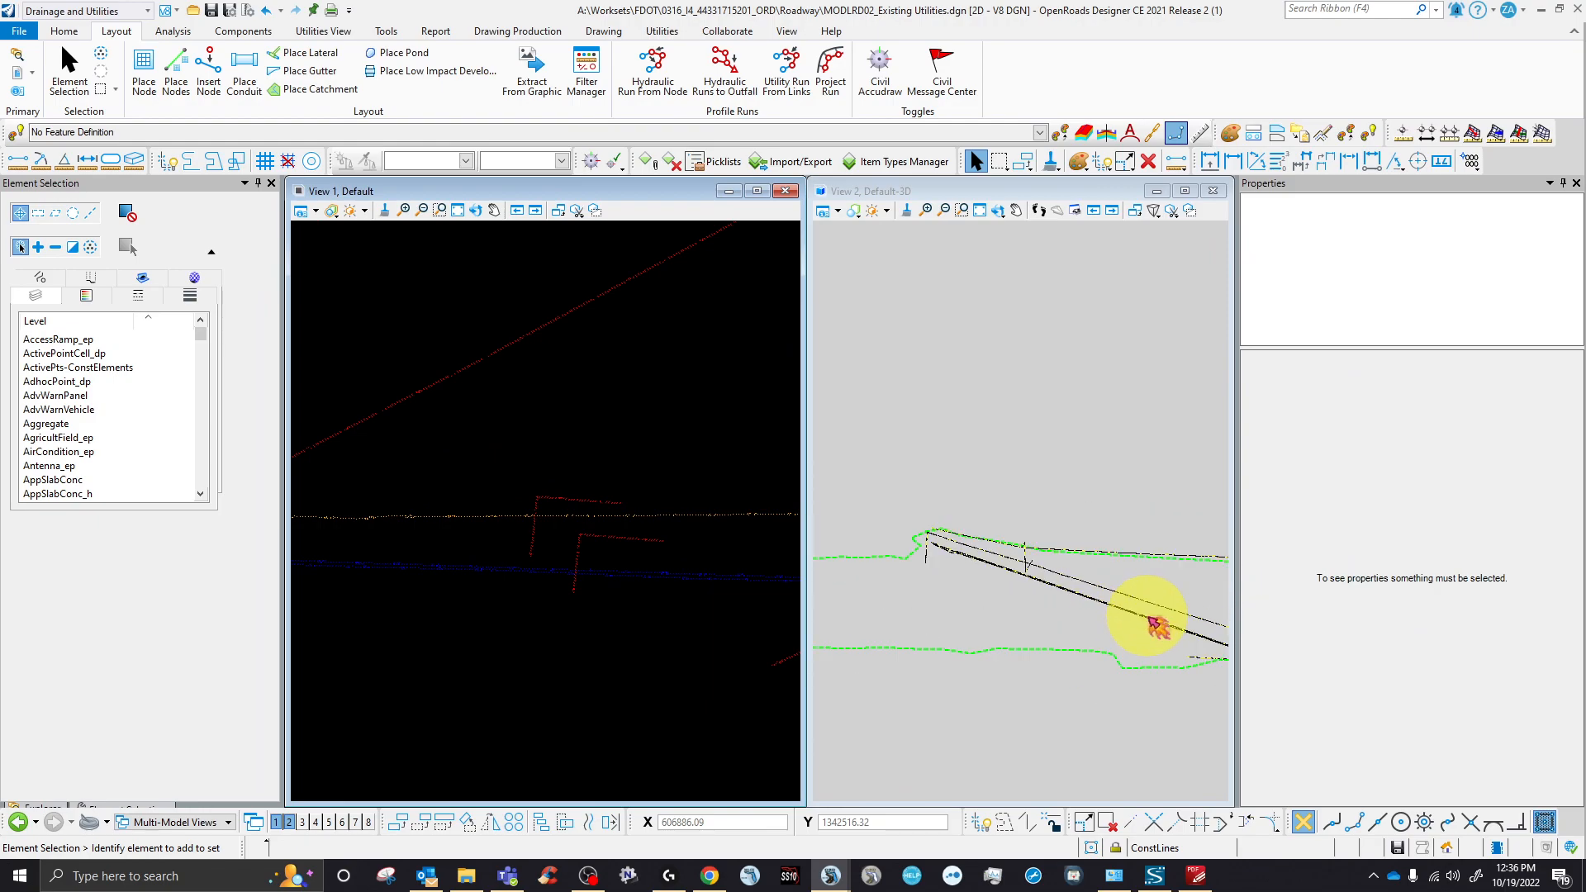
{"action": "scroll", "coordinate": [1066, 562], "scroll_direction": "up", "scroll_amount": 3}
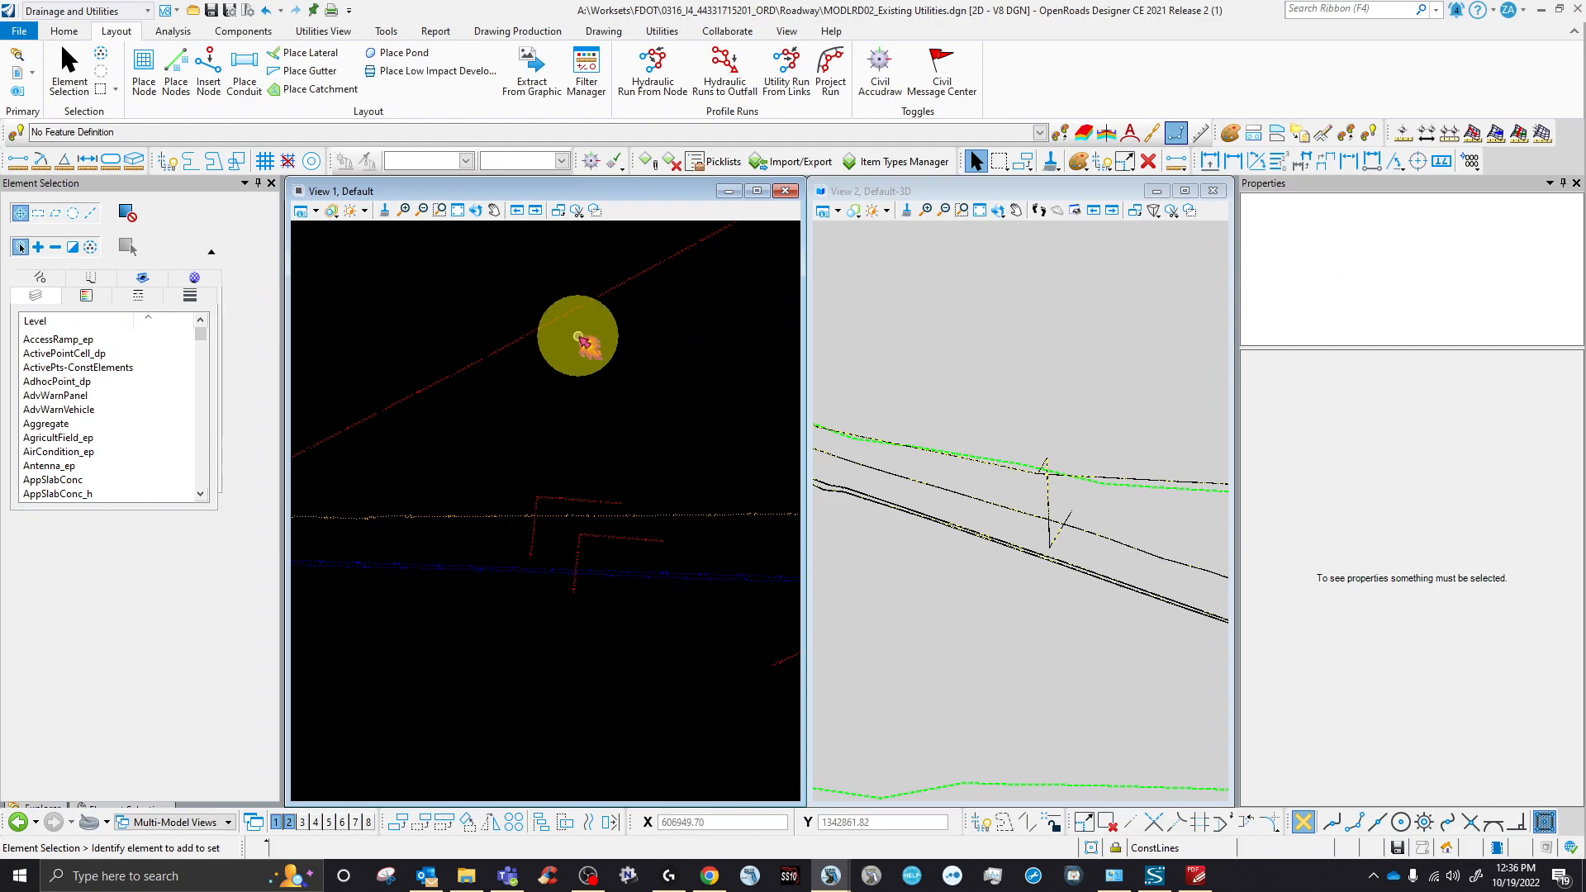
{"action": "left_click", "coordinate": [617, 379]}
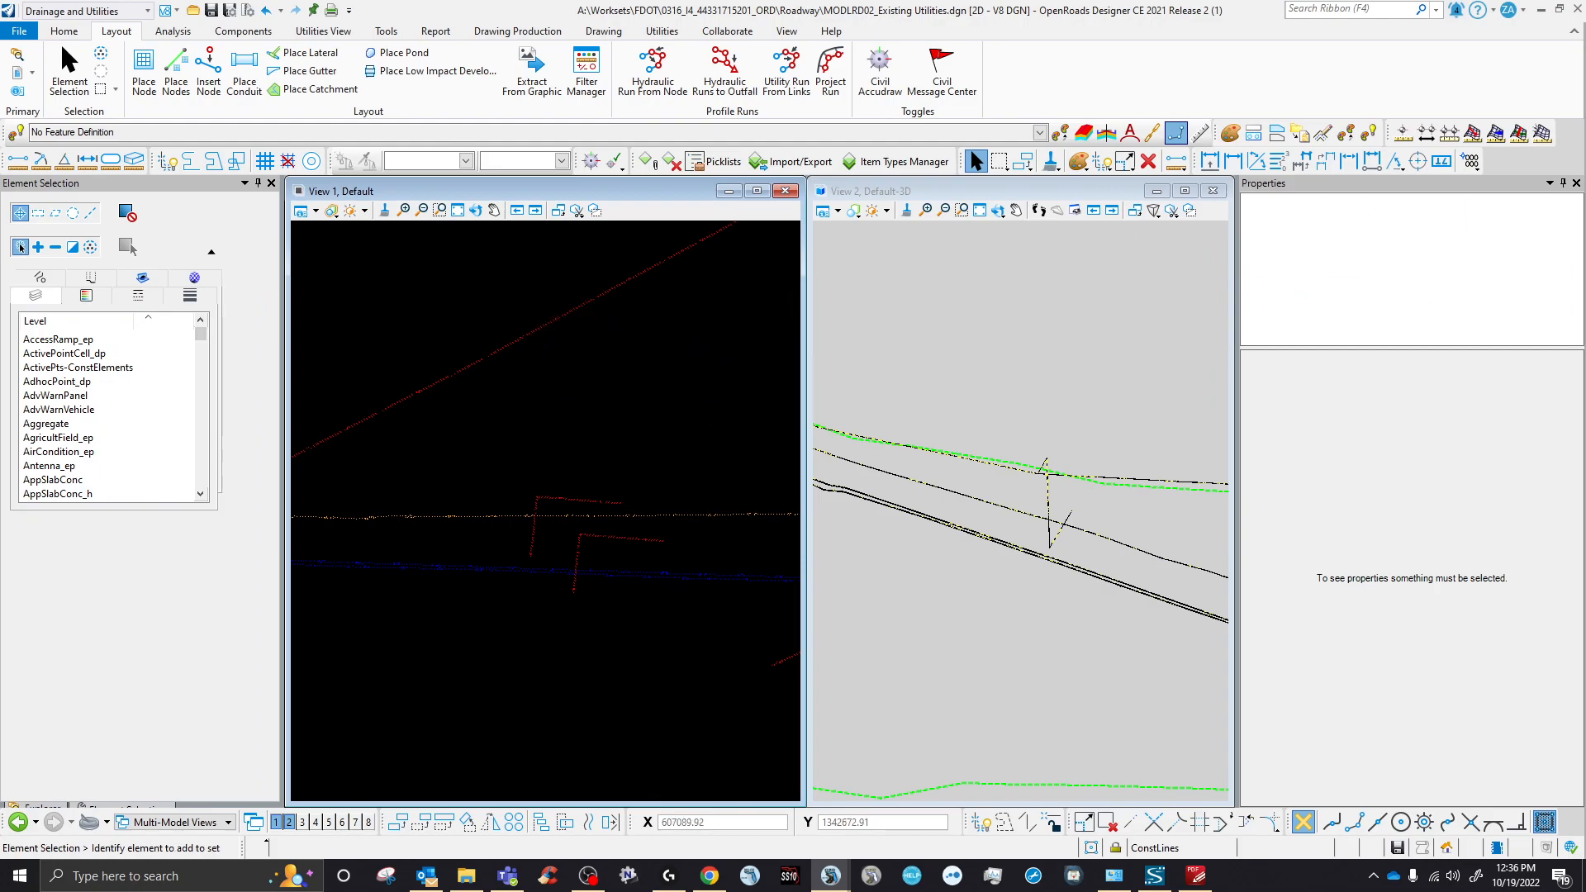
{"action": "scroll", "coordinate": [479, 554], "scroll_direction": "down", "scroll_amount": 7}
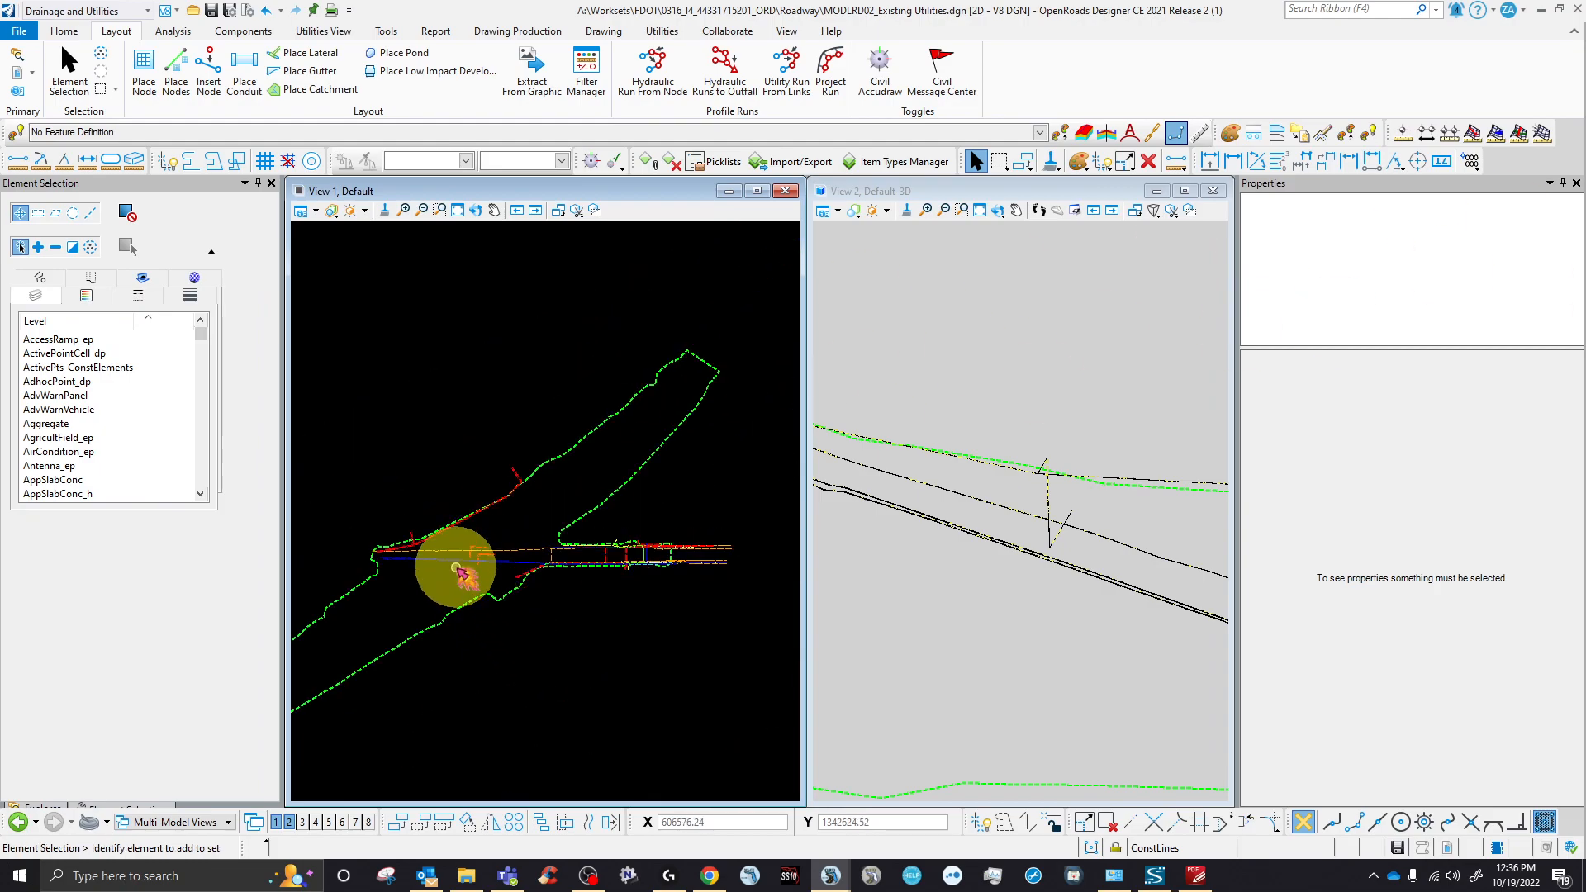
{"action": "scroll", "coordinate": [457, 567], "scroll_direction": "up", "scroll_amount": 3}
{"action": "scroll", "coordinate": [950, 588], "scroll_direction": "down", "scroll_amount": 4}
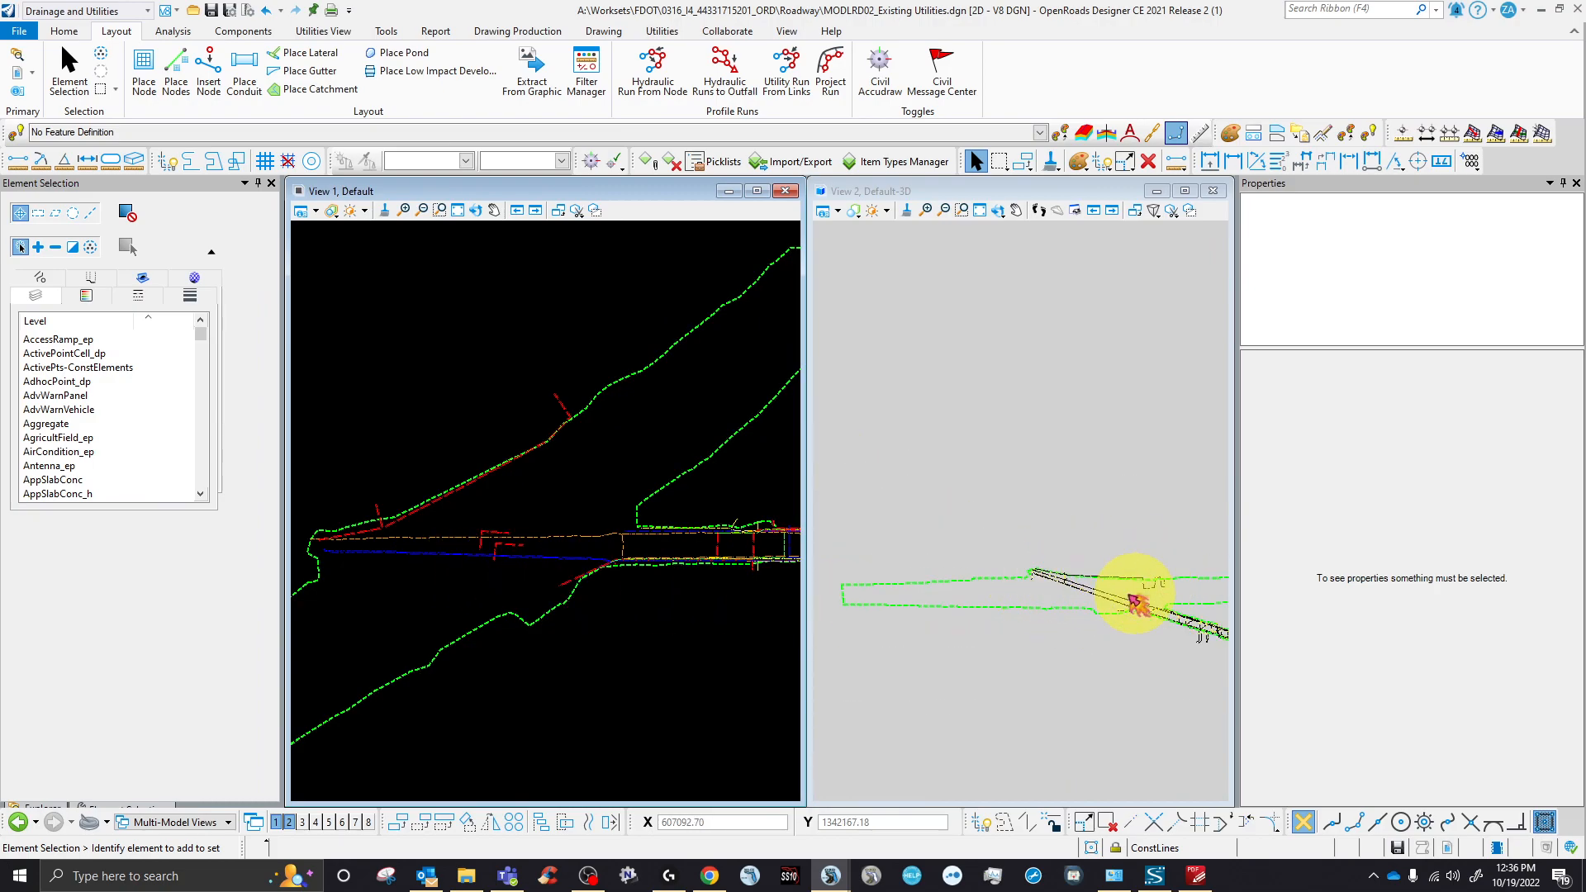
{"action": "scroll", "coordinate": [447, 538], "scroll_direction": "up", "scroll_amount": 4}
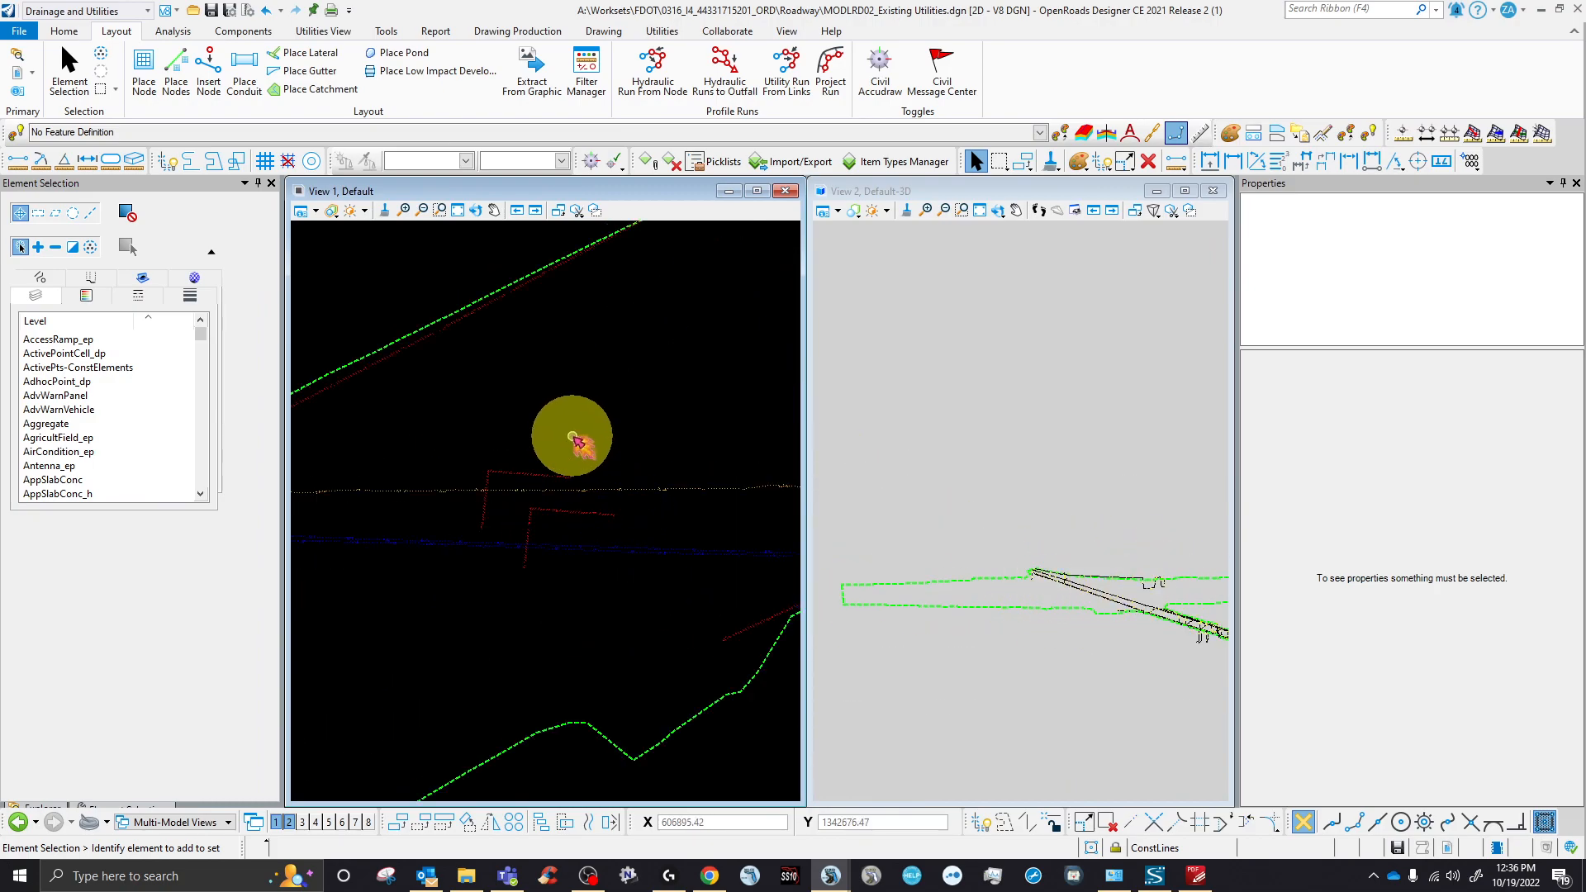
{"action": "left_click", "coordinate": [479, 502]}
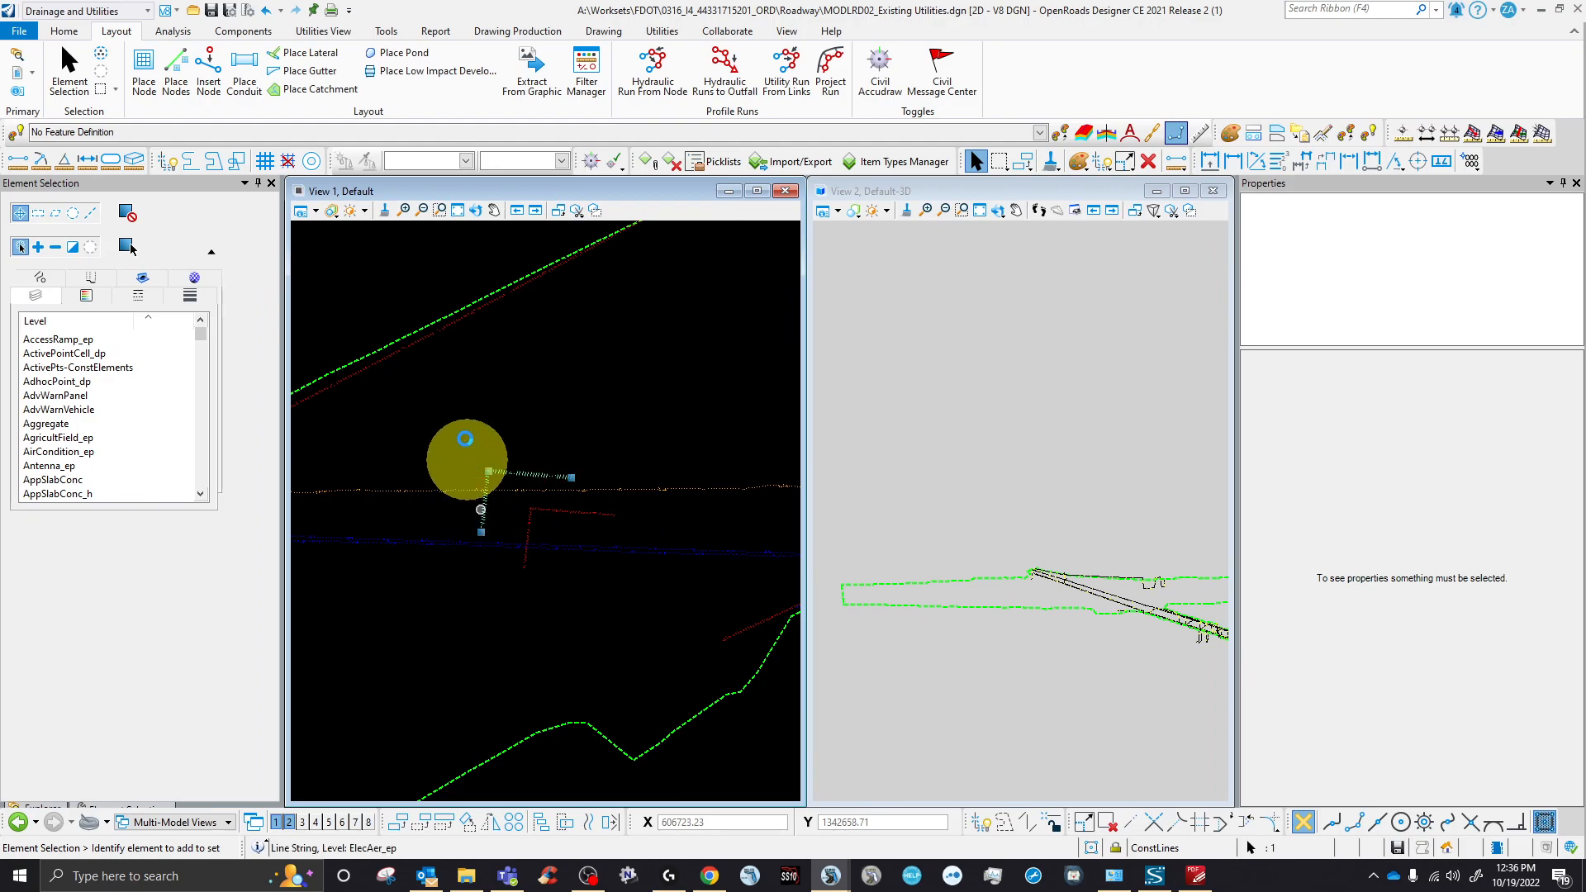
{"action": "left_click", "coordinate": [531, 66]}
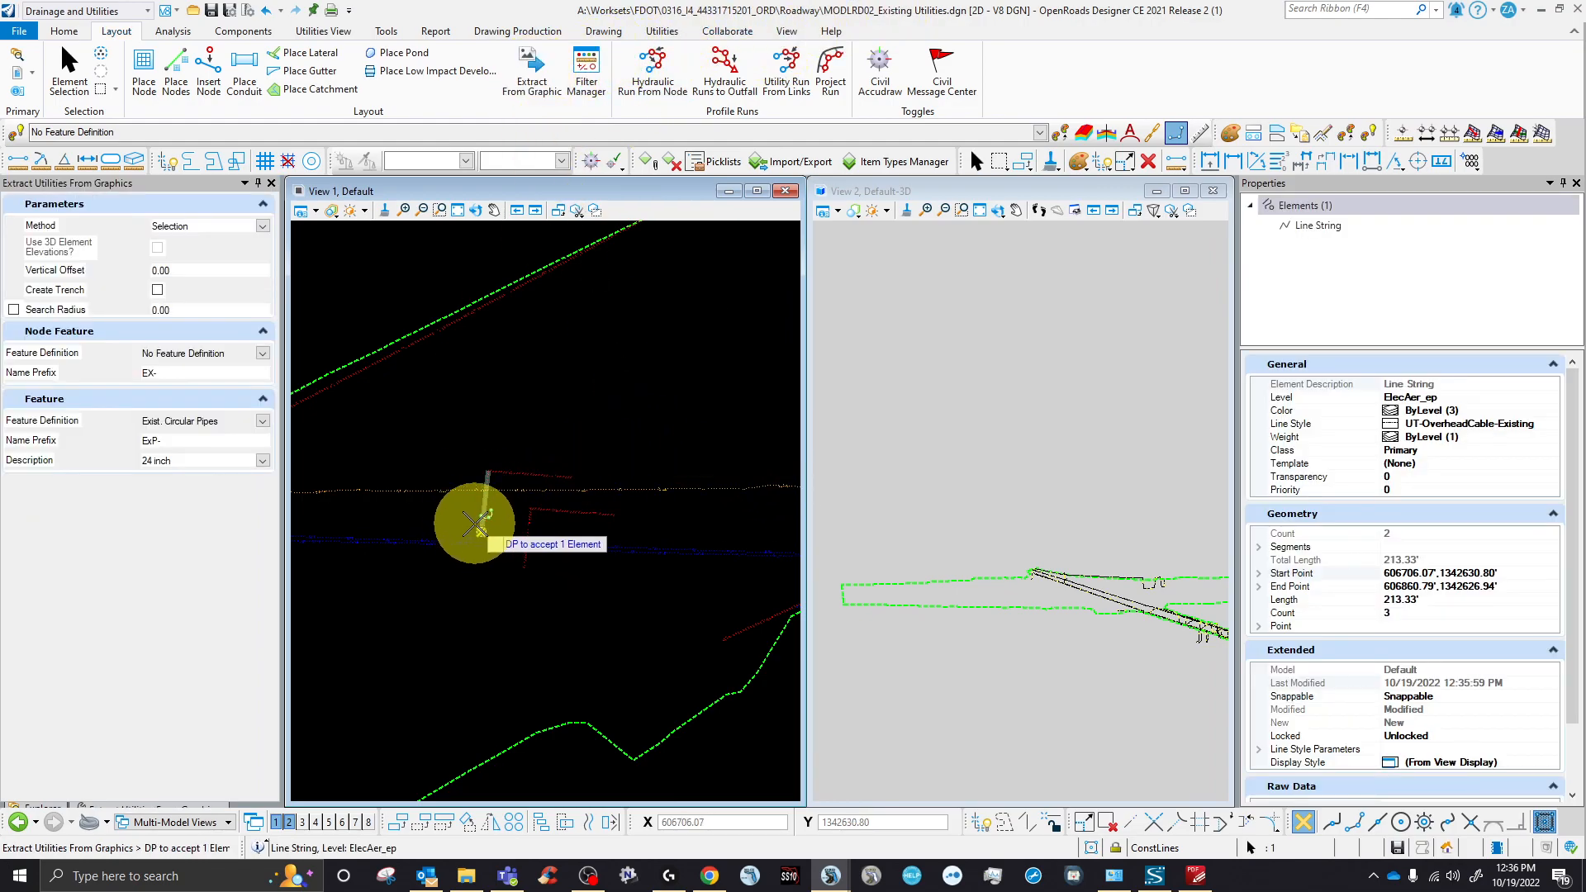
{"action": "scroll", "coordinate": [477, 524], "scroll_direction": "up", "scroll_amount": 5}
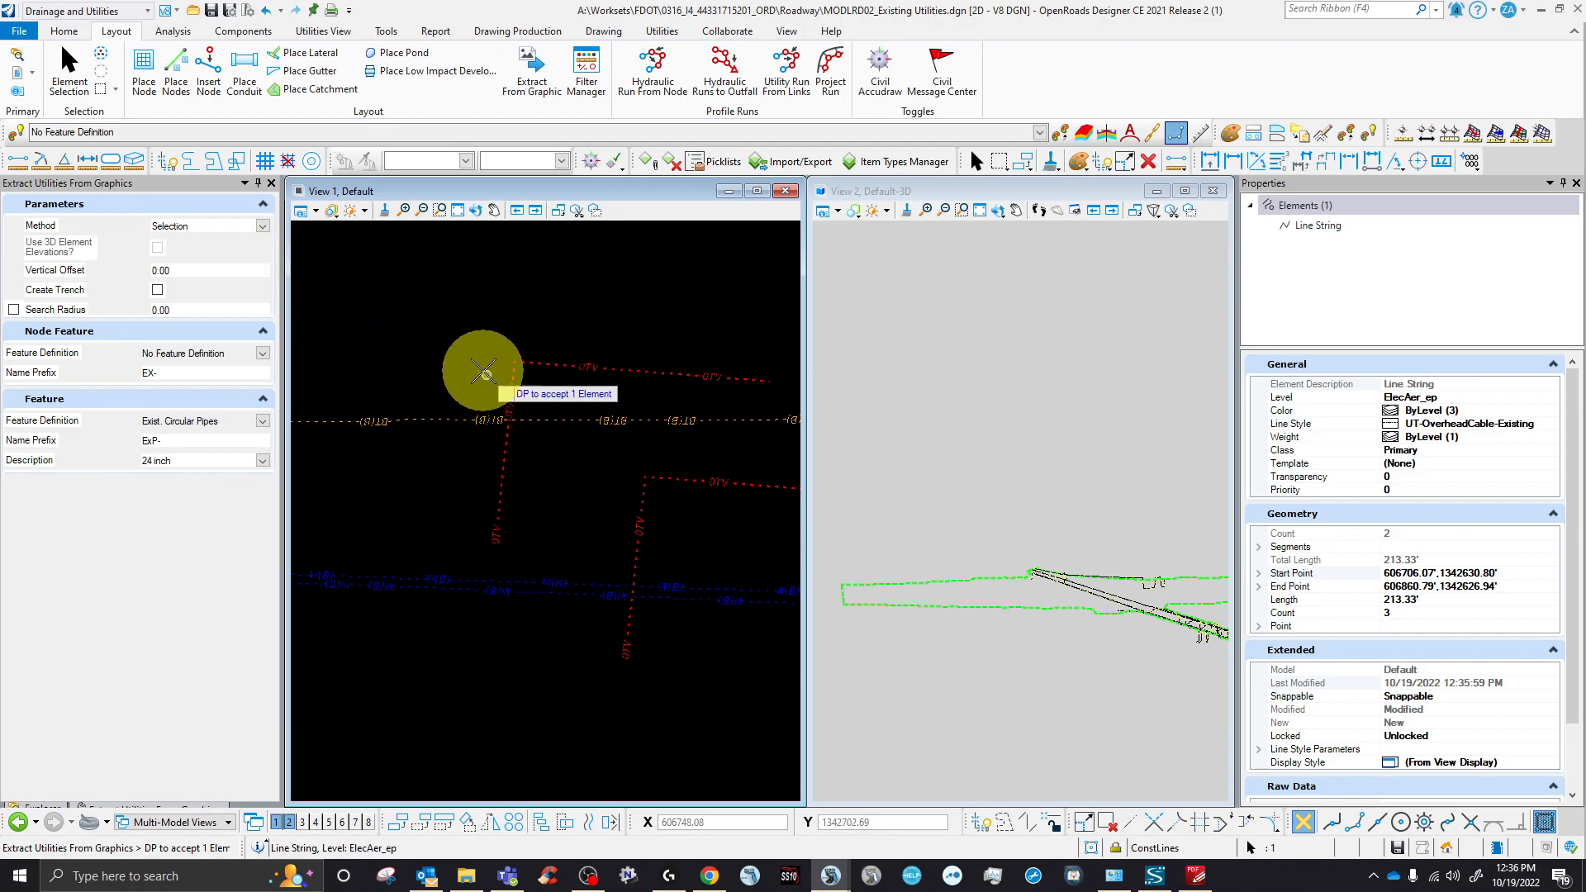
{"action": "left_click", "coordinate": [68, 71]}
{"action": "left_click", "coordinate": [548, 365]}
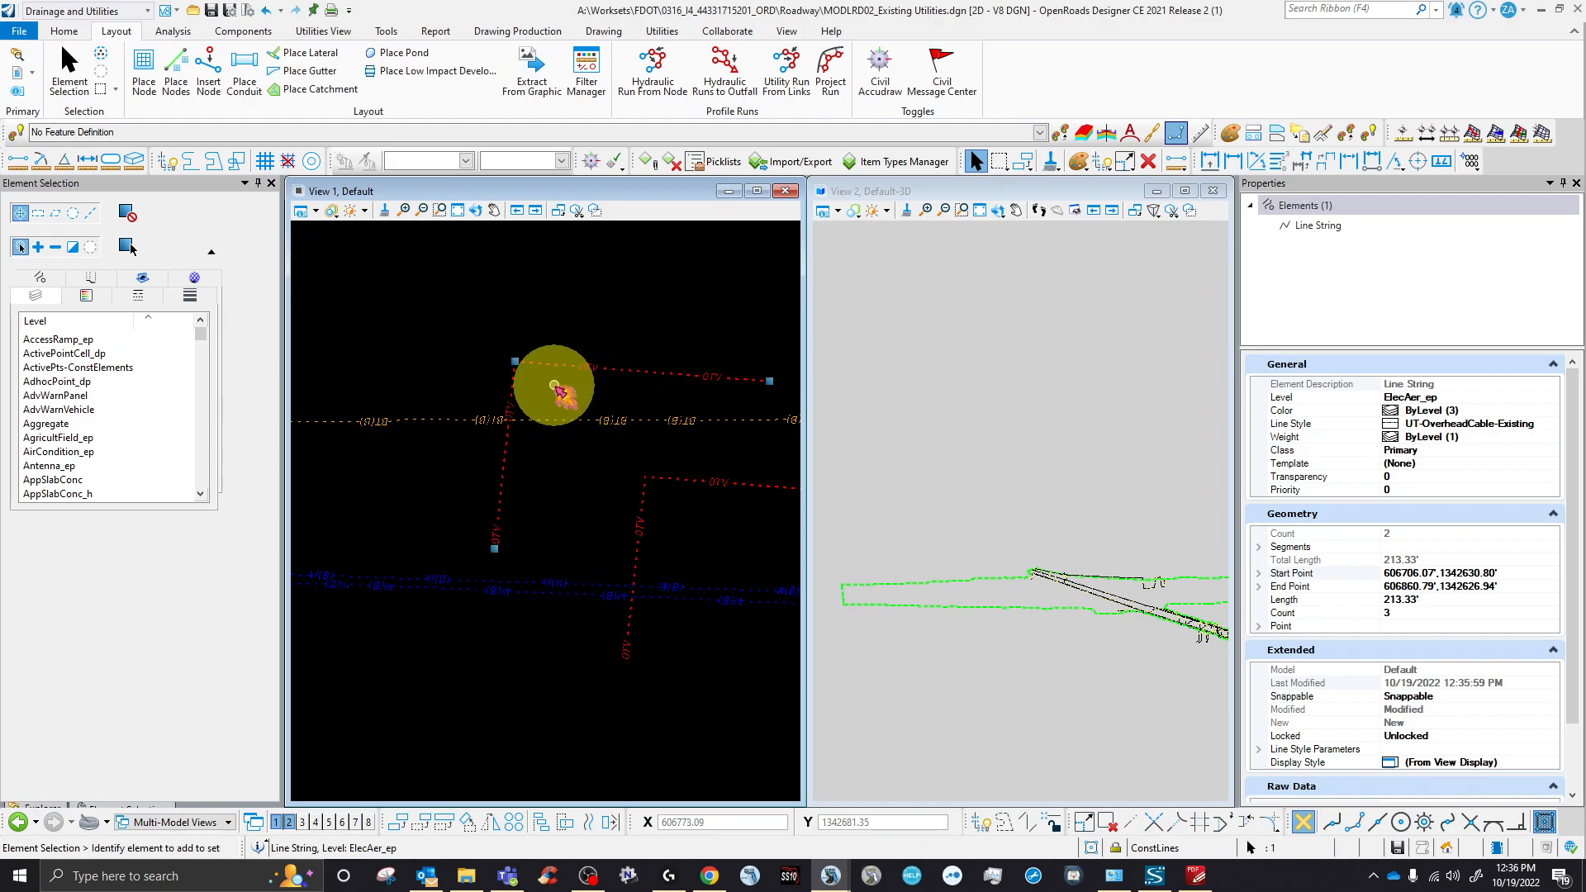
{"action": "left_click", "coordinate": [554, 385]}
- Start Extract From Graphic on the northwestern L-shaped line string with the existing aerial cable feature definition Existing Overhead Cable TV Line
{"action": "left_click", "coordinate": [549, 363]}
{"action": "left_click", "coordinate": [532, 70]}
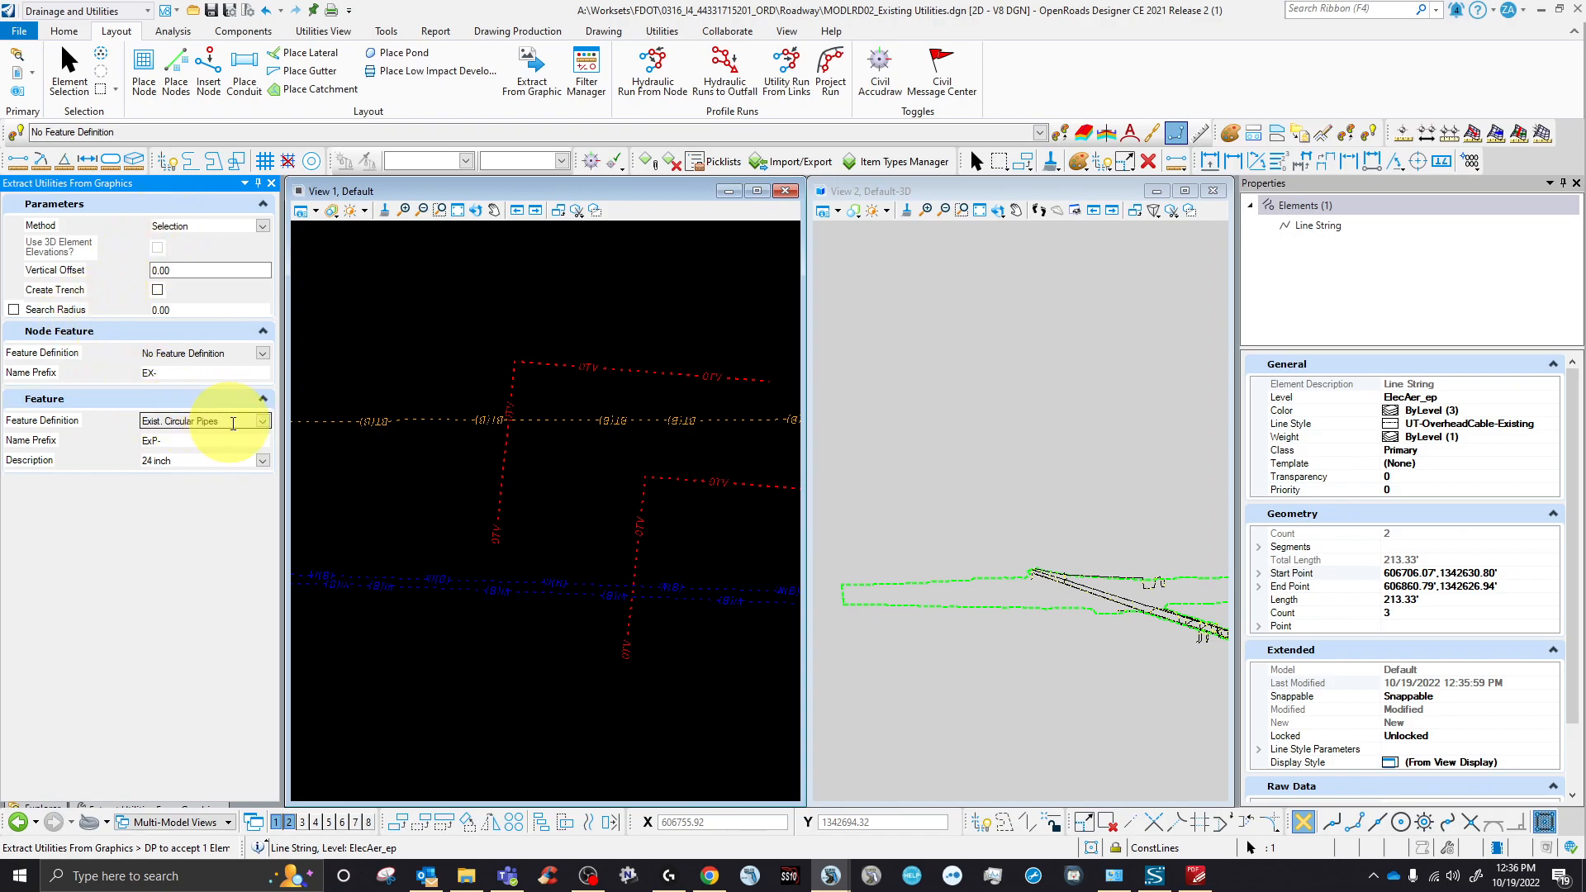
{"action": "left_click", "coordinate": [262, 421]}
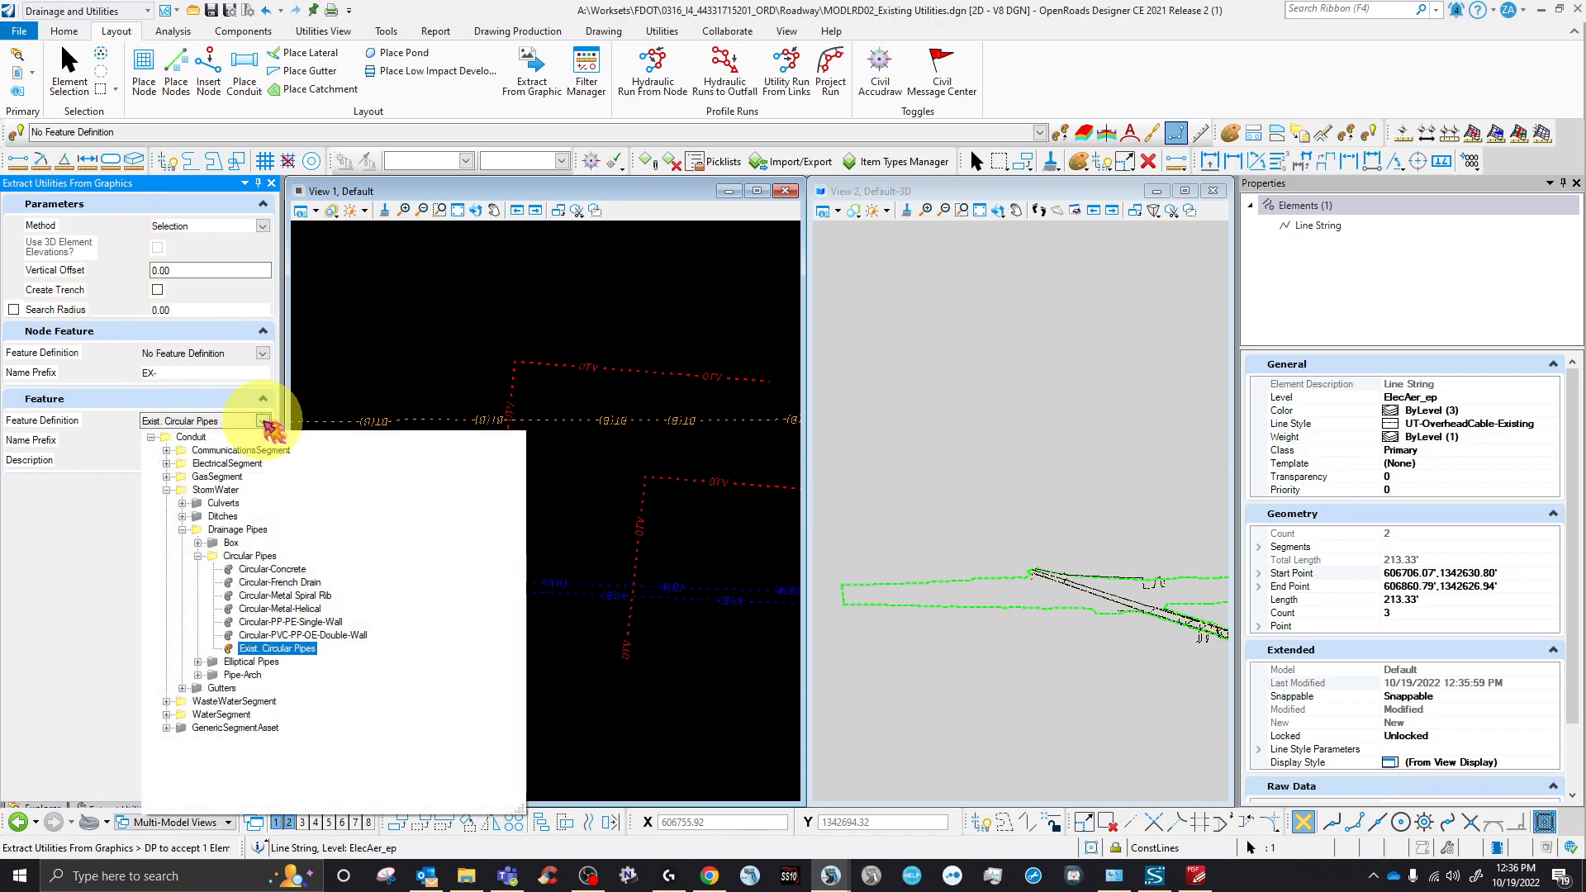
{"action": "left_click", "coordinate": [168, 490]}
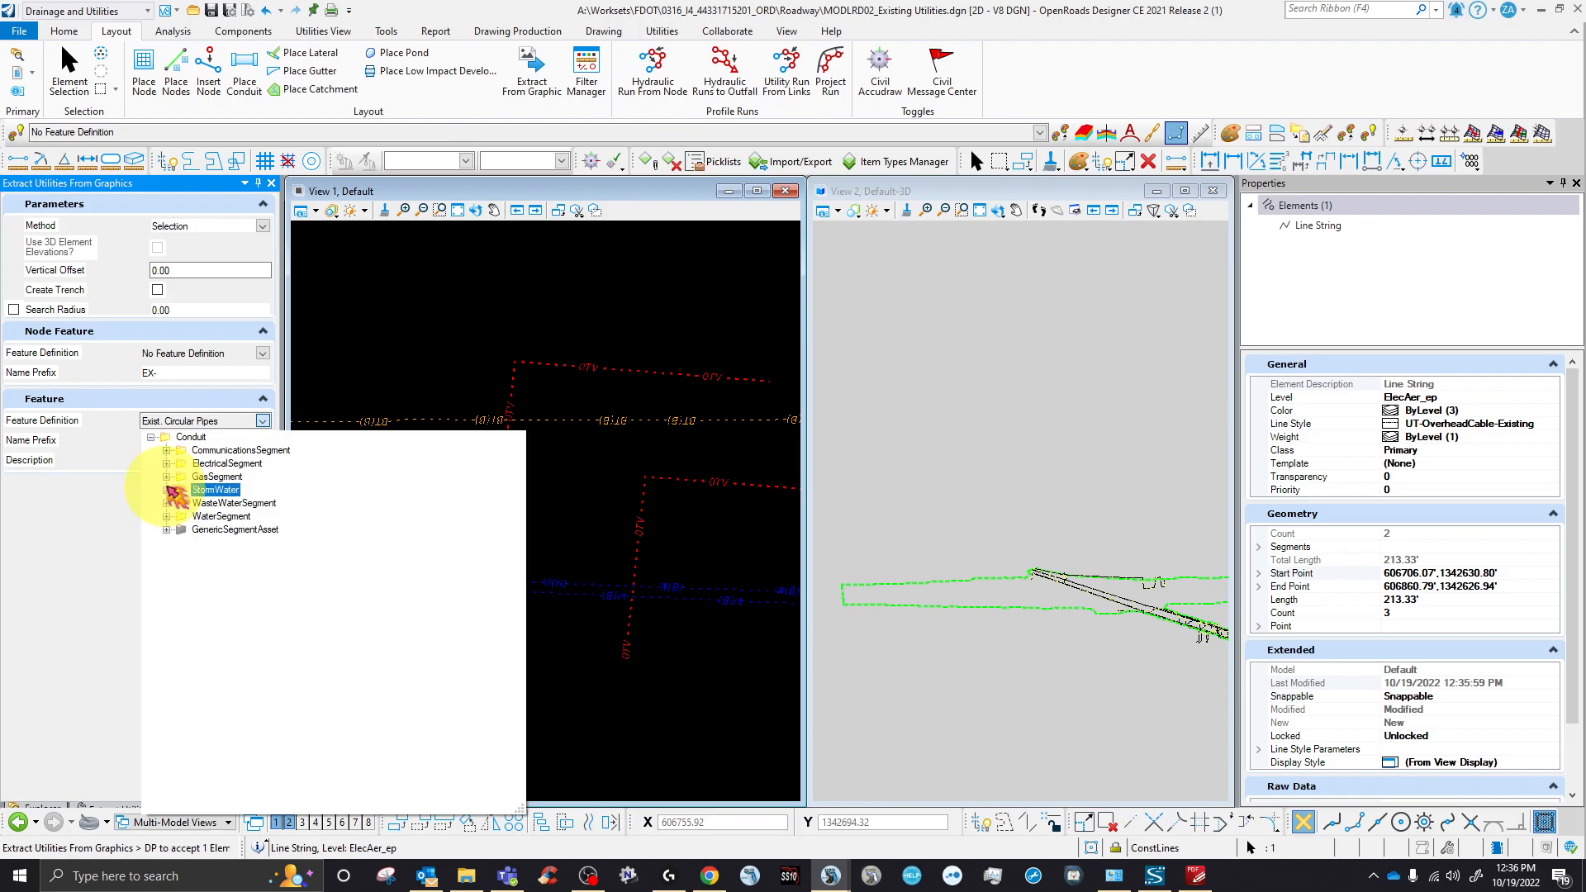
{"action": "left_click", "coordinate": [168, 450]}
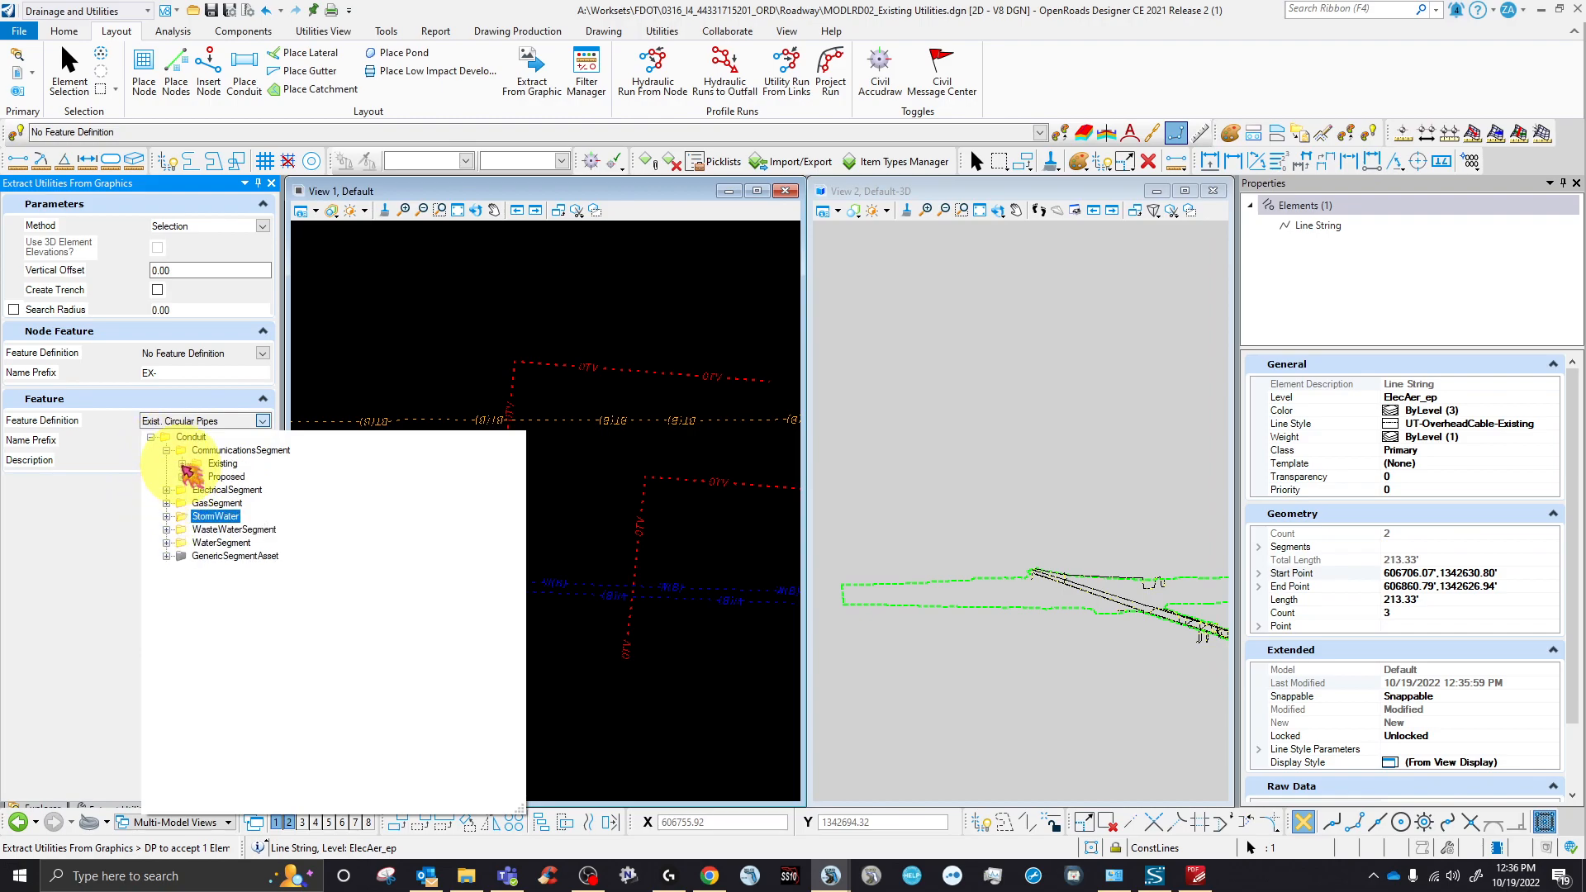
{"action": "left_click", "coordinate": [183, 463]}
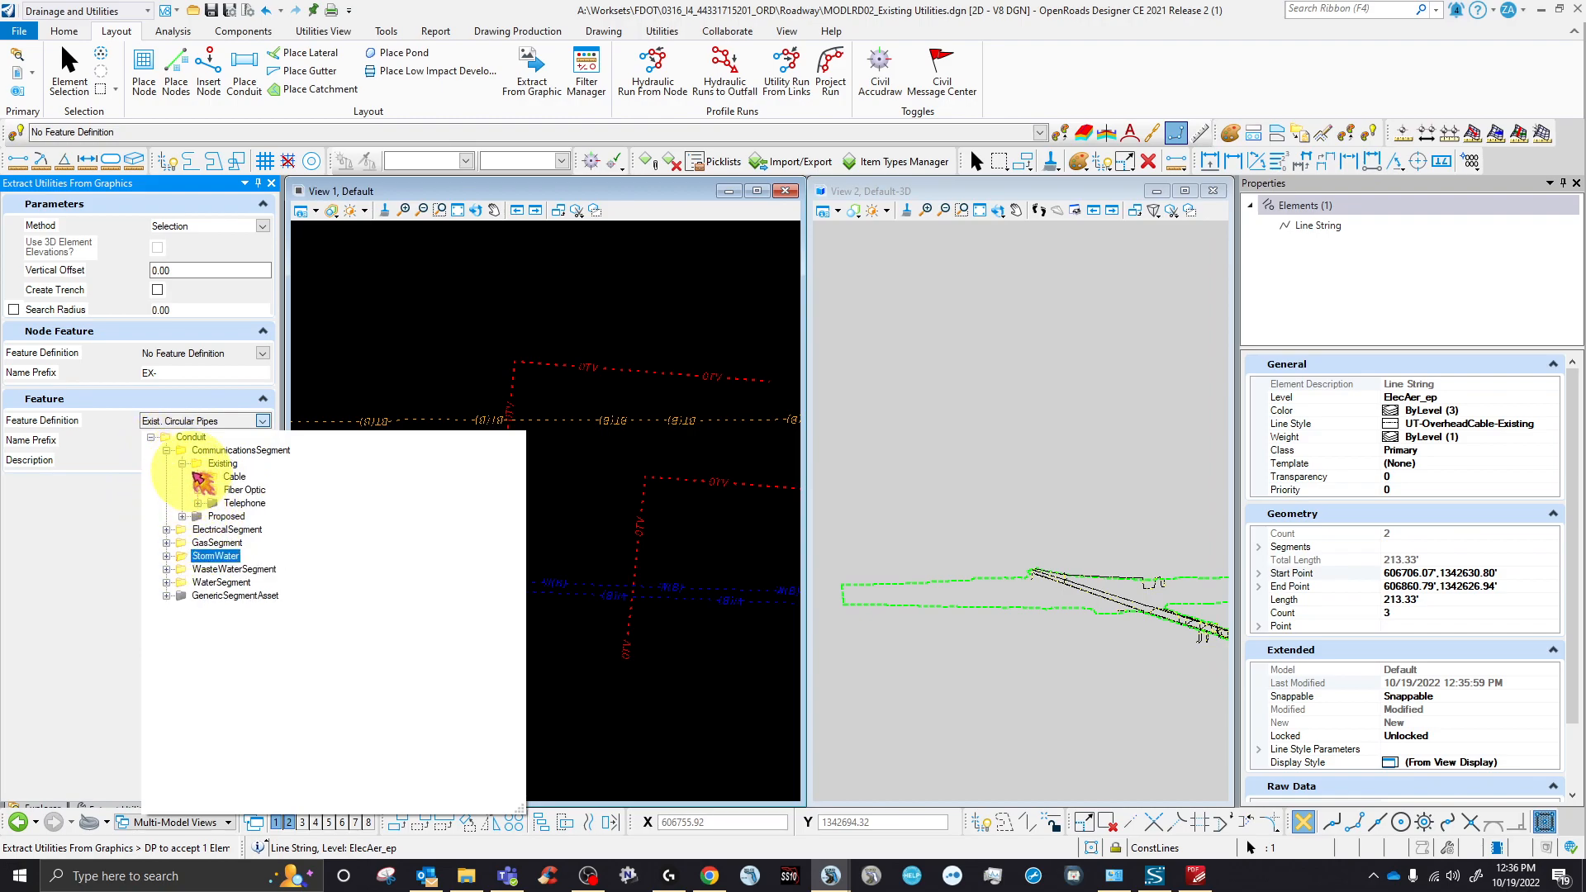
{"action": "left_click", "coordinate": [198, 477]}
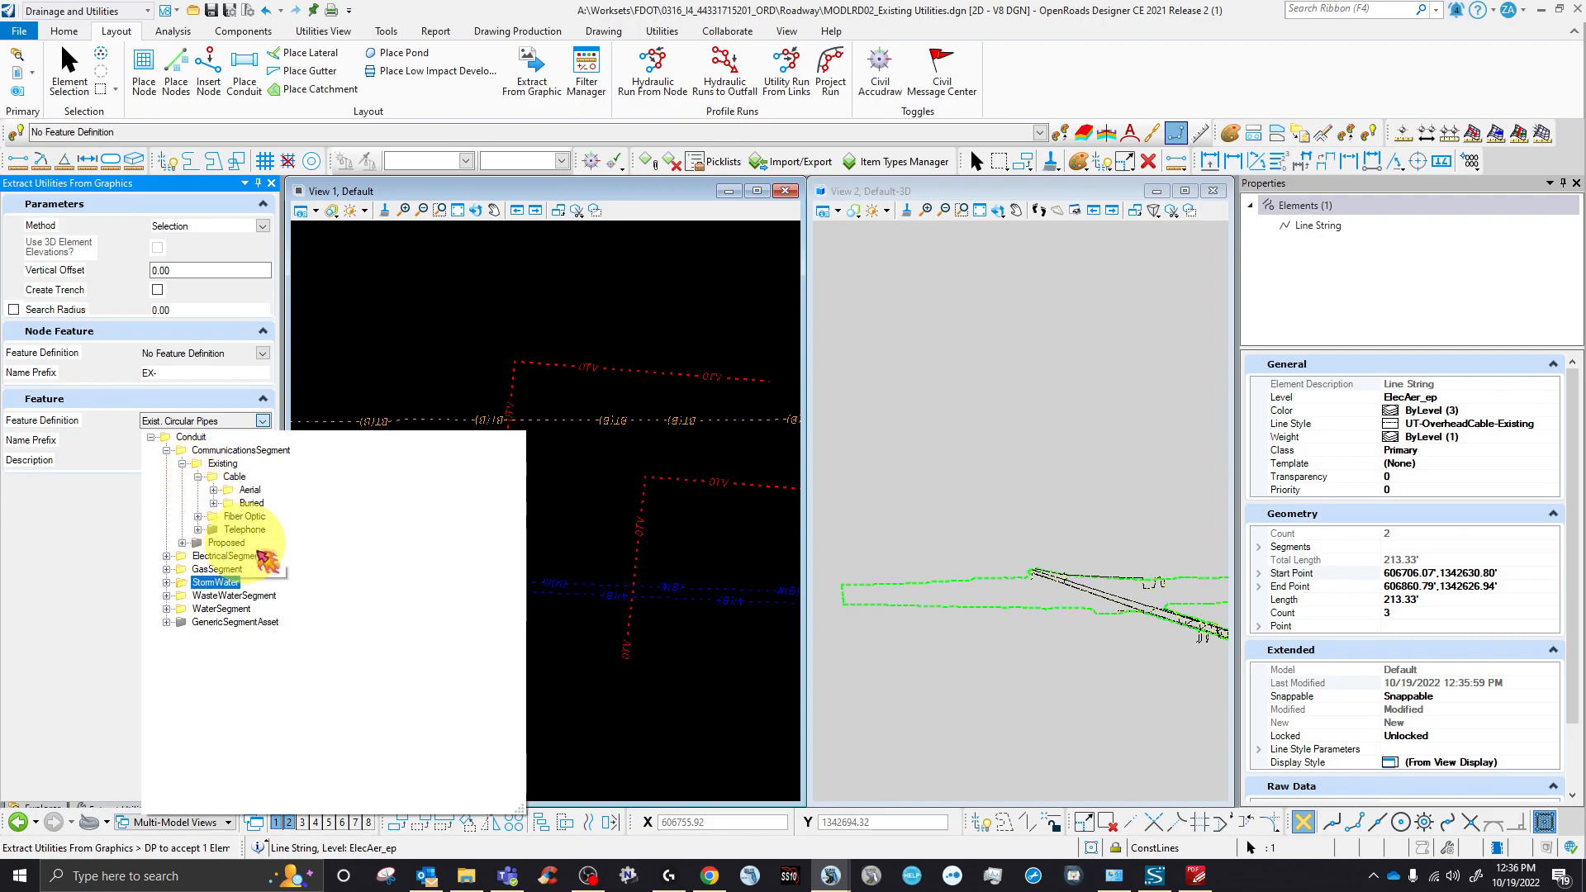
{"action": "left_click", "coordinate": [213, 490]}
{"action": "left_click", "coordinate": [311, 503]}
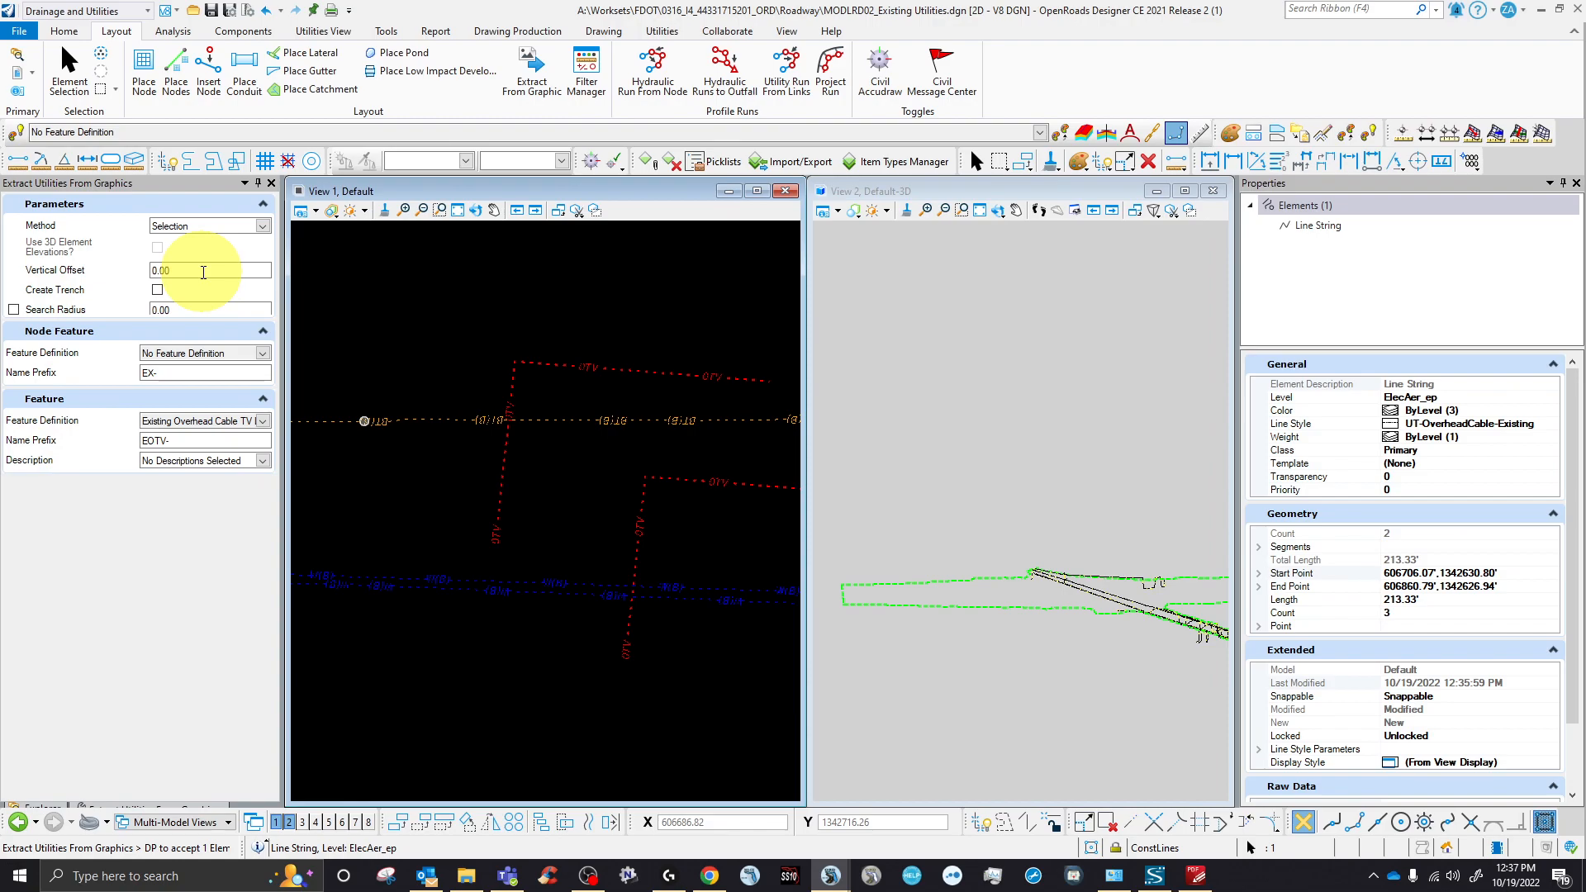
- Accept the line string with a vertical offset of 20.00 and pick the green terrain boundary as the reference surface
{"action": "left_click", "coordinate": [204, 272]}
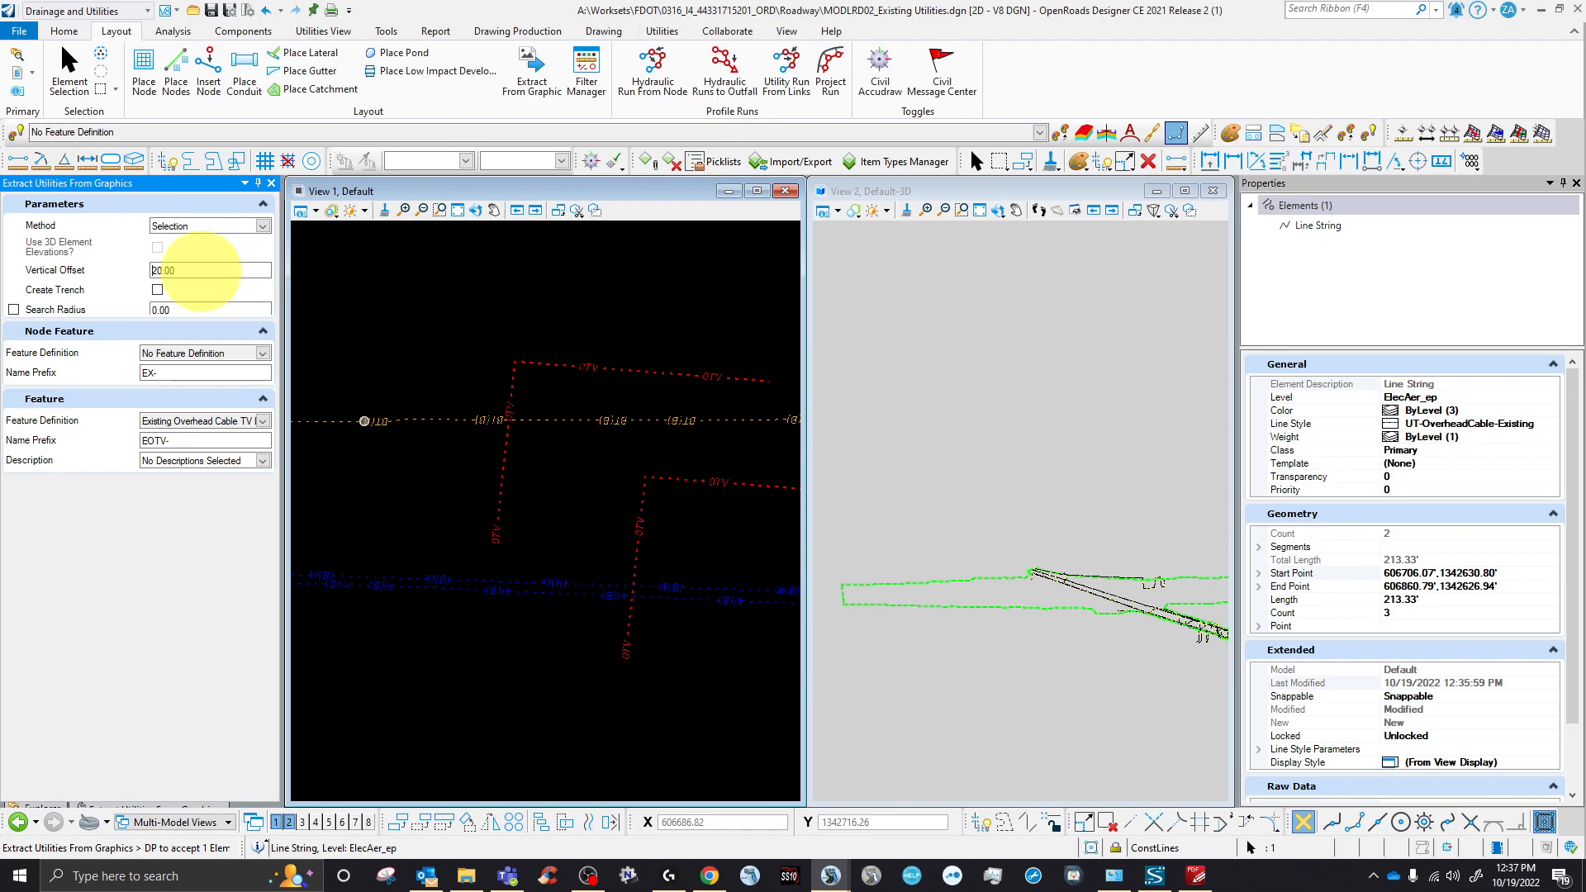
{"action": "left_click", "coordinate": [447, 491]}
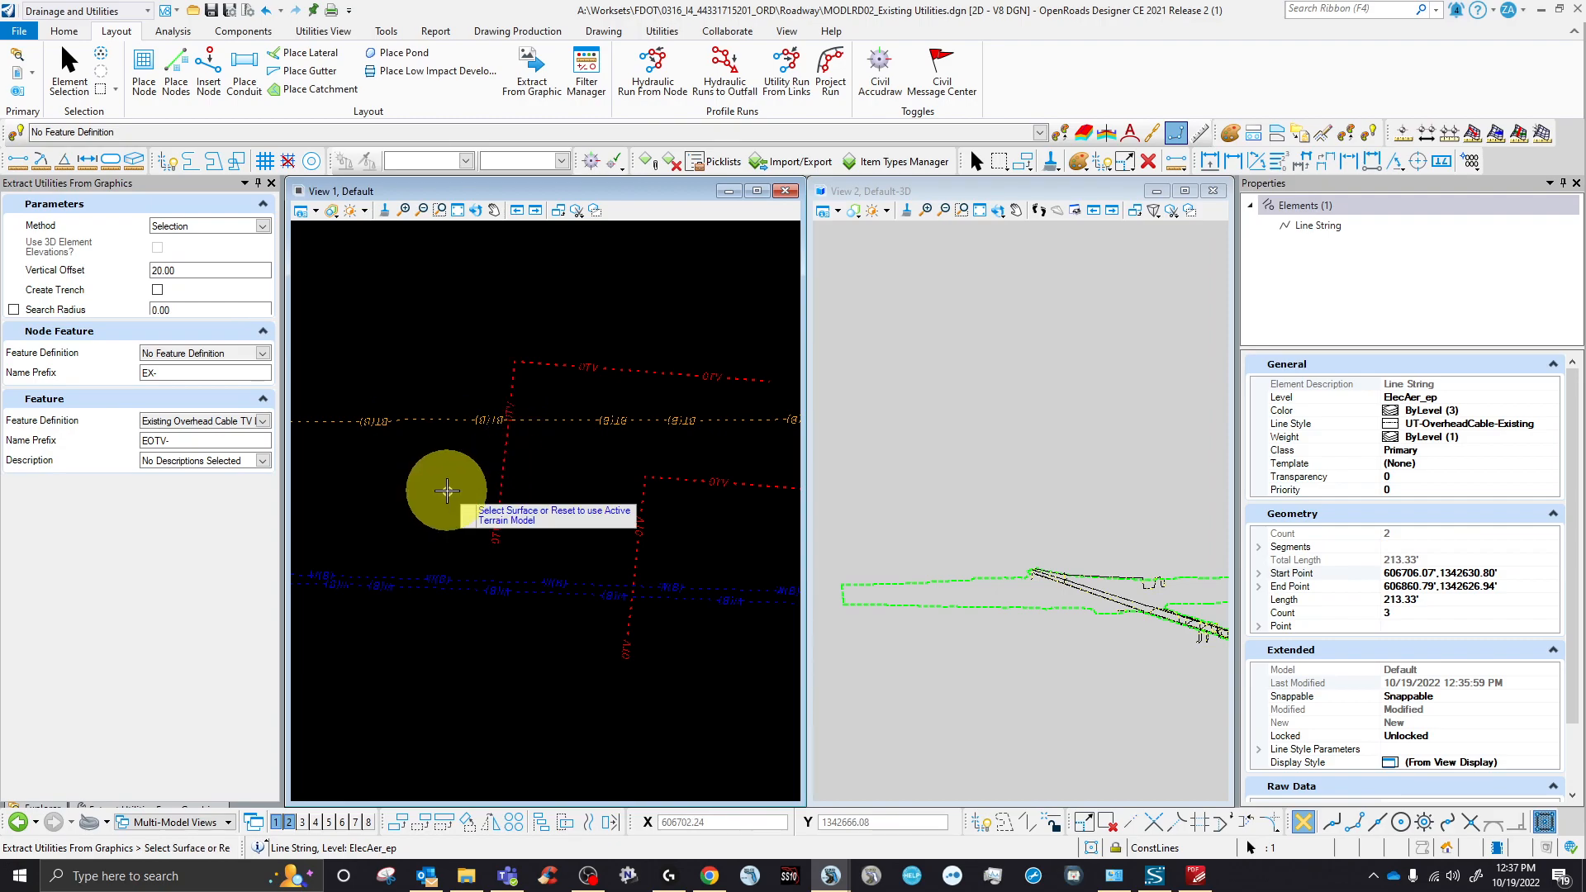
{"action": "right_click", "coordinate": [447, 491]}
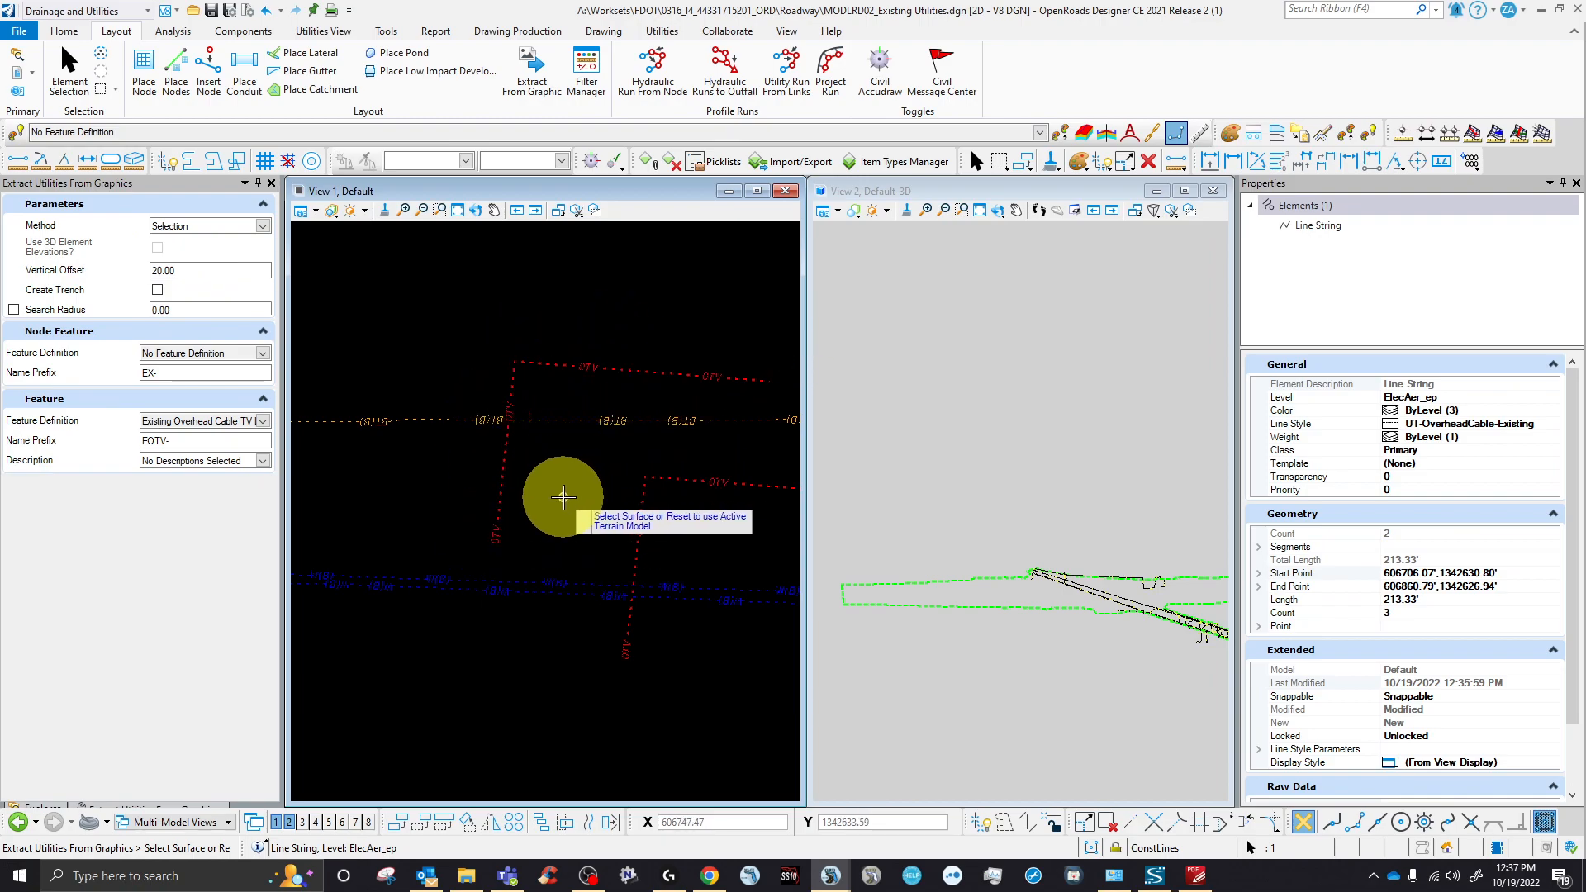
{"action": "scroll", "coordinate": [563, 497], "scroll_direction": "down", "scroll_amount": 3}
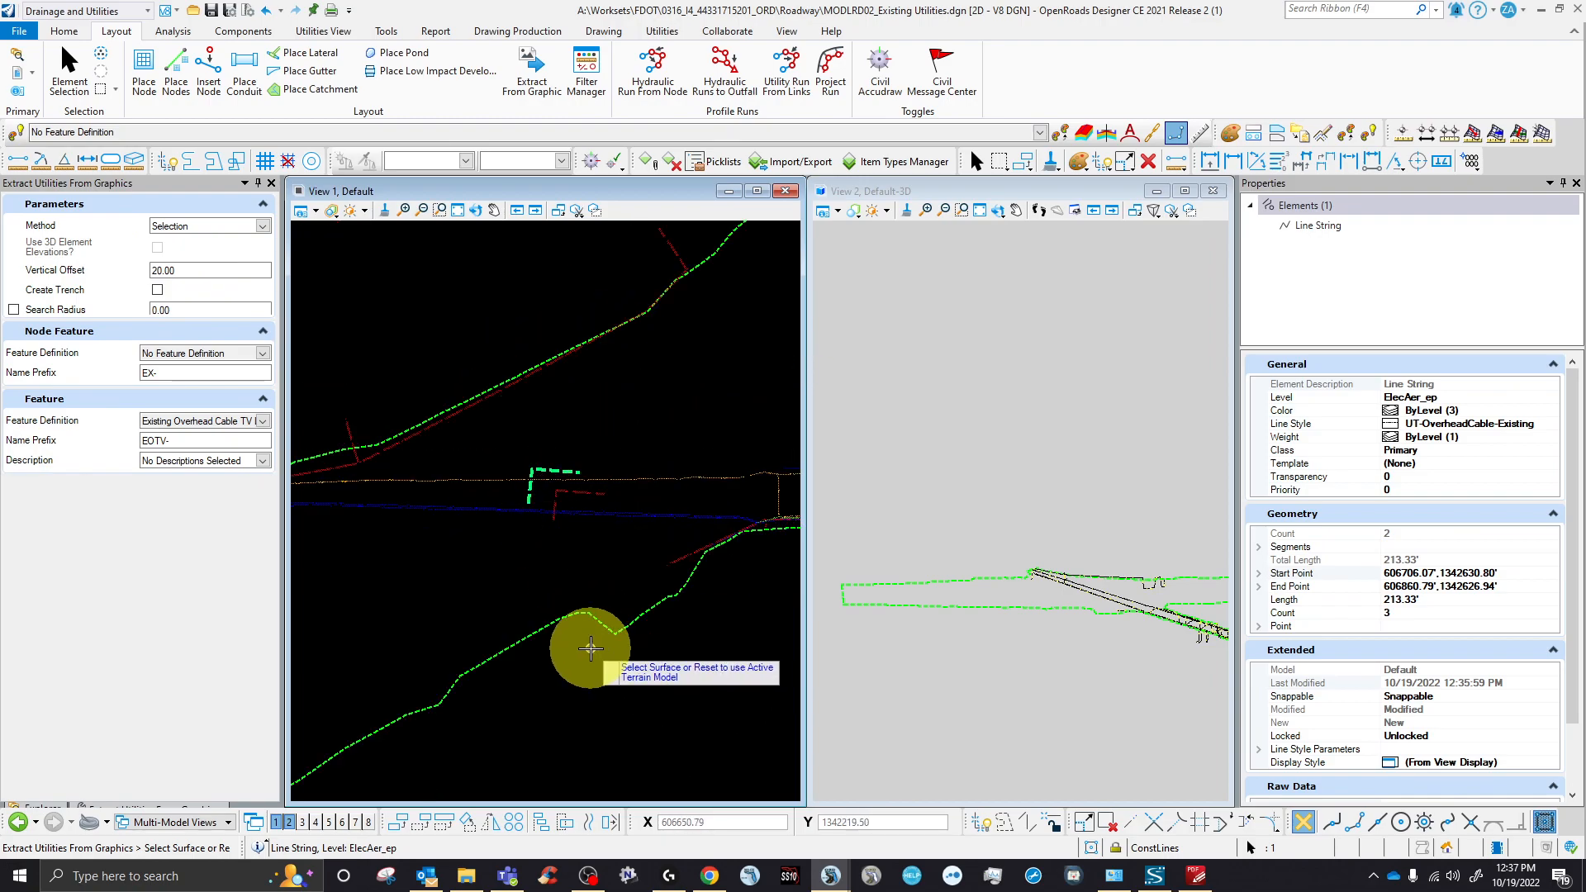
{"action": "left_click", "coordinate": [554, 618]}
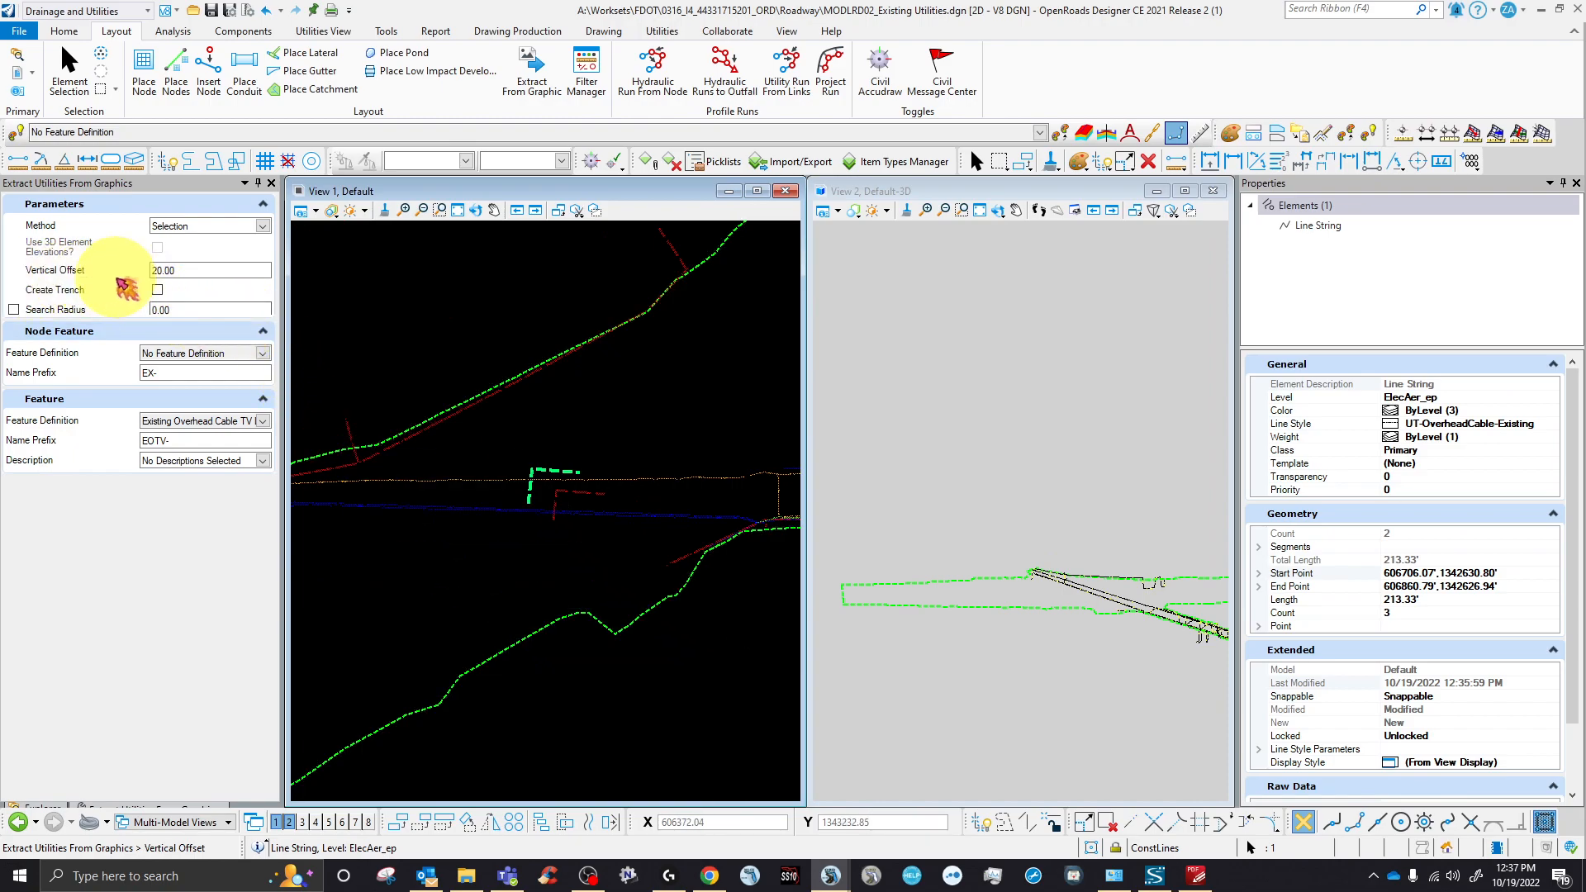
- Set the vertical offset to 25.00 and extract the overhead cable TV line without a trench
{"action": "left_click", "coordinate": [162, 271]}
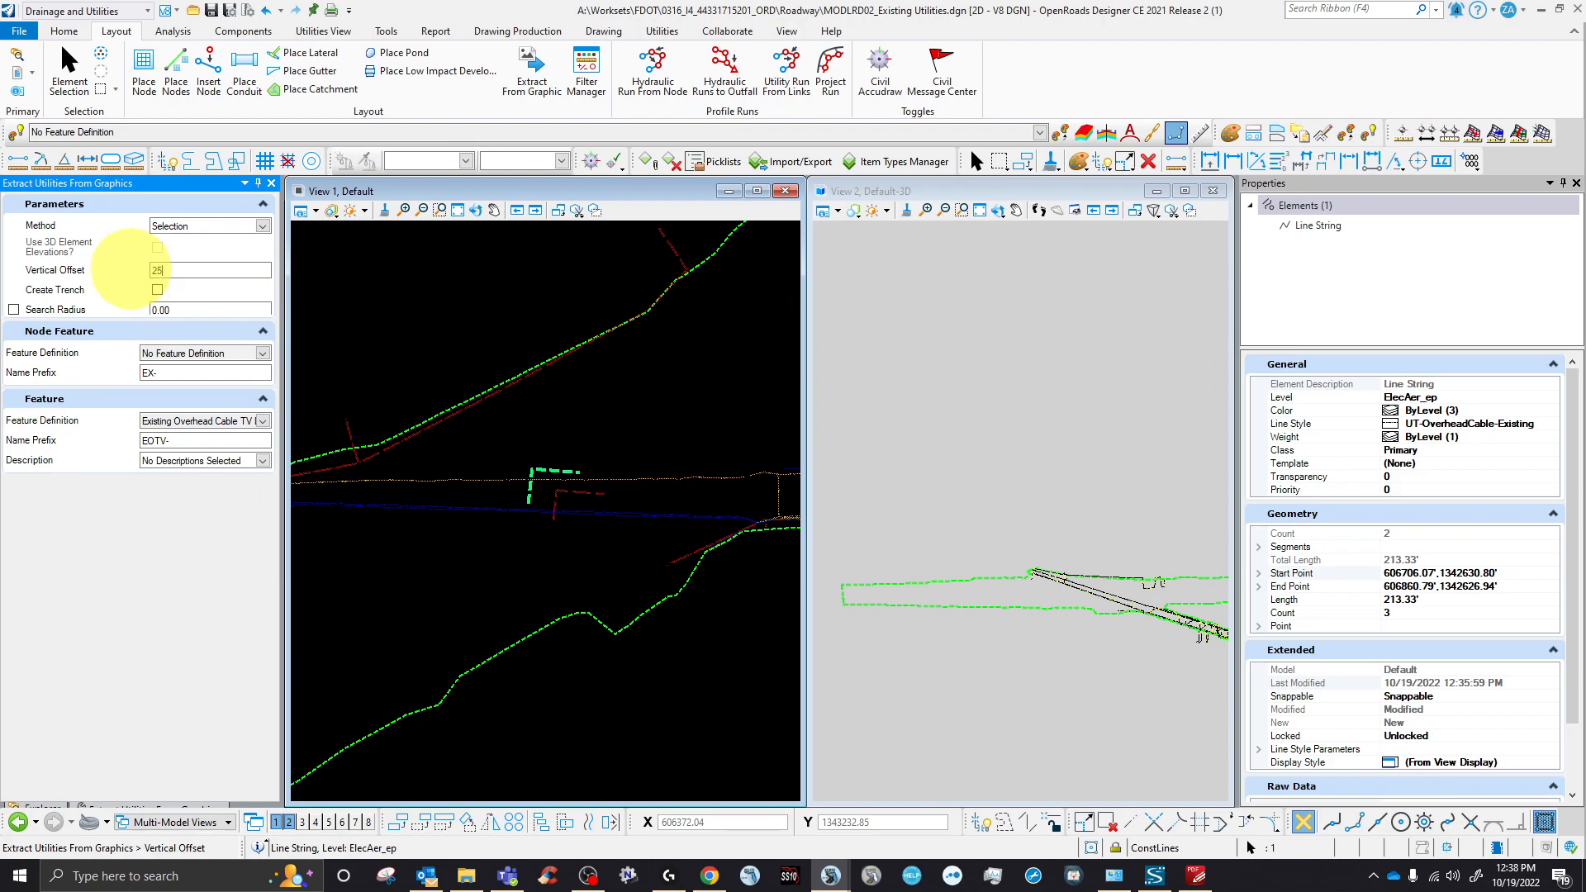
{"action": "scroll", "coordinate": [514, 454], "scroll_direction": "up", "scroll_amount": 2}
{"action": "scroll", "coordinate": [506, 494], "scroll_direction": "up", "scroll_amount": 2}
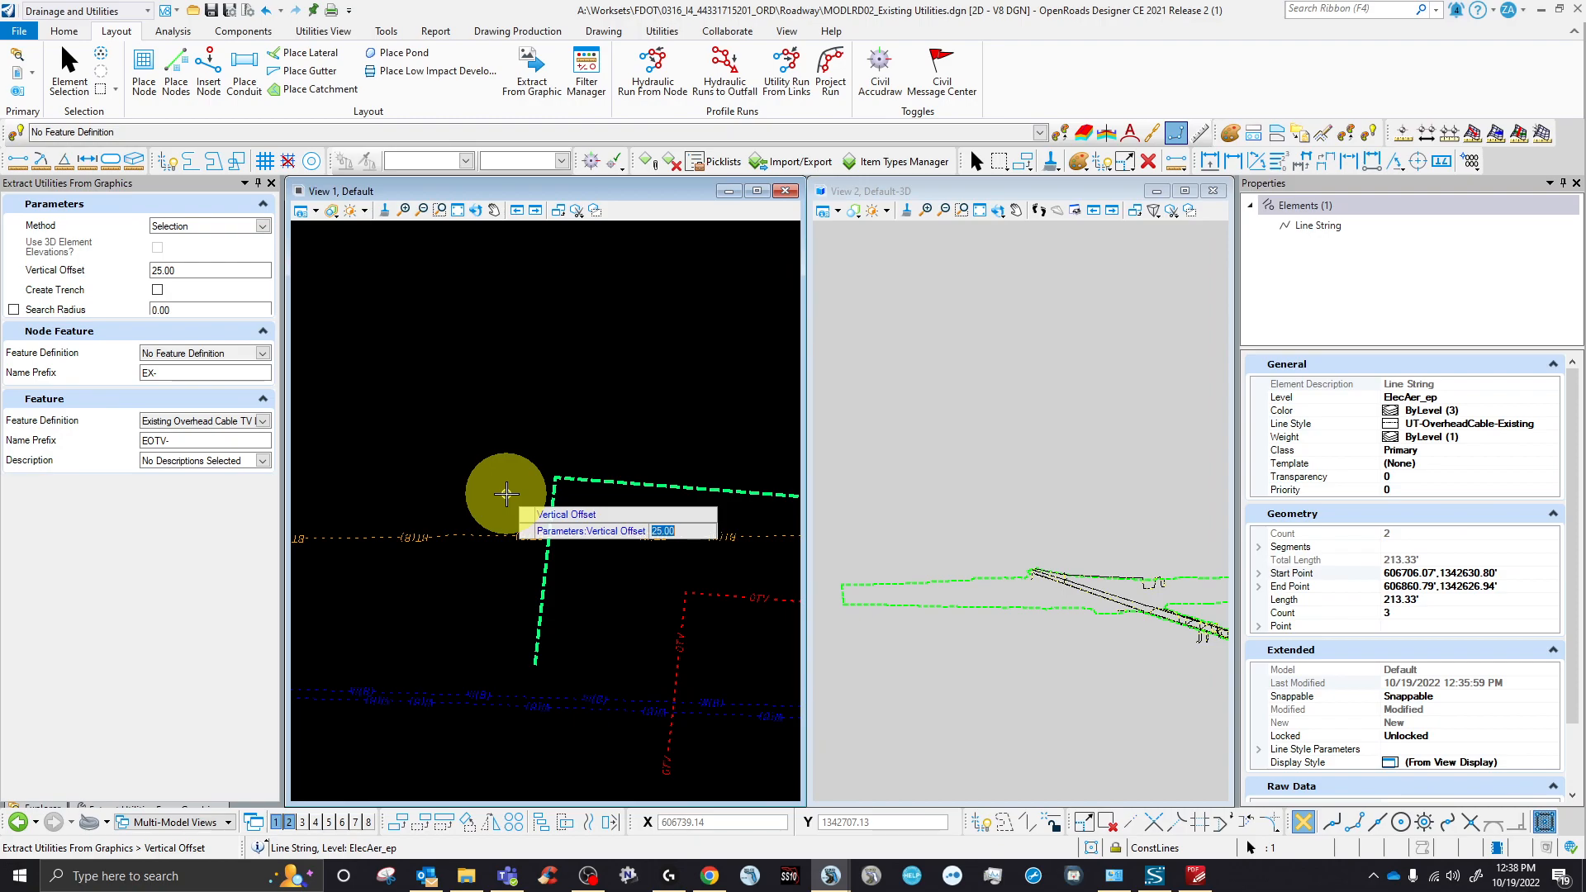
{"action": "left_click", "coordinate": [506, 494]}
{"action": "left_click", "coordinate": [506, 494]}
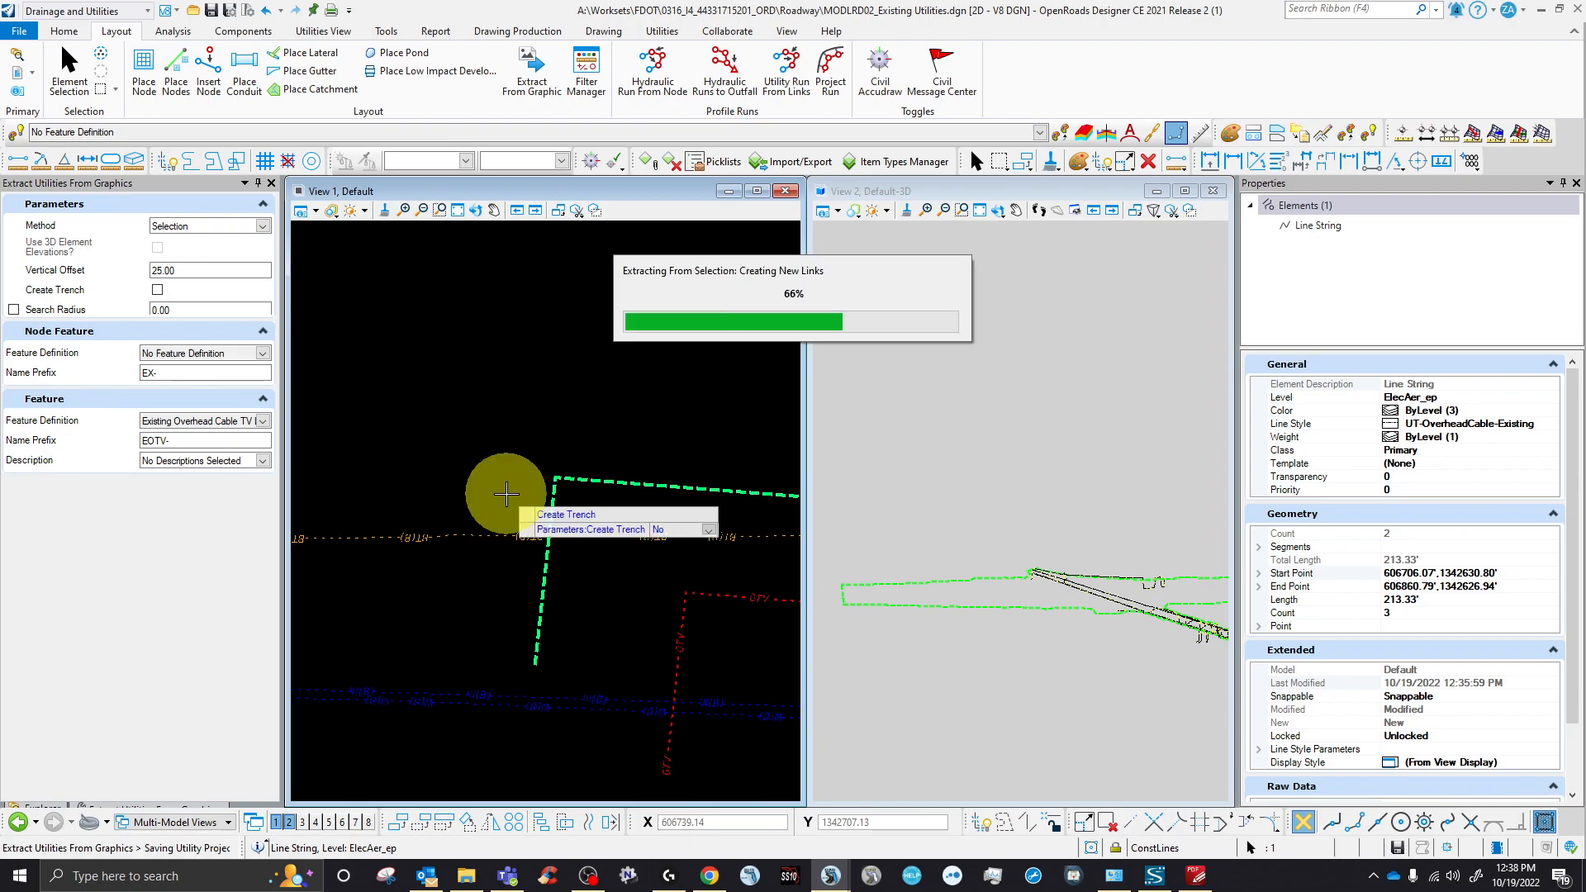
- Inspect the extracted overhead cable TV line in plan and 3D, and select it to review its utility properties
{"action": "scroll", "coordinate": [1113, 592], "scroll_direction": "up", "scroll_amount": 5}
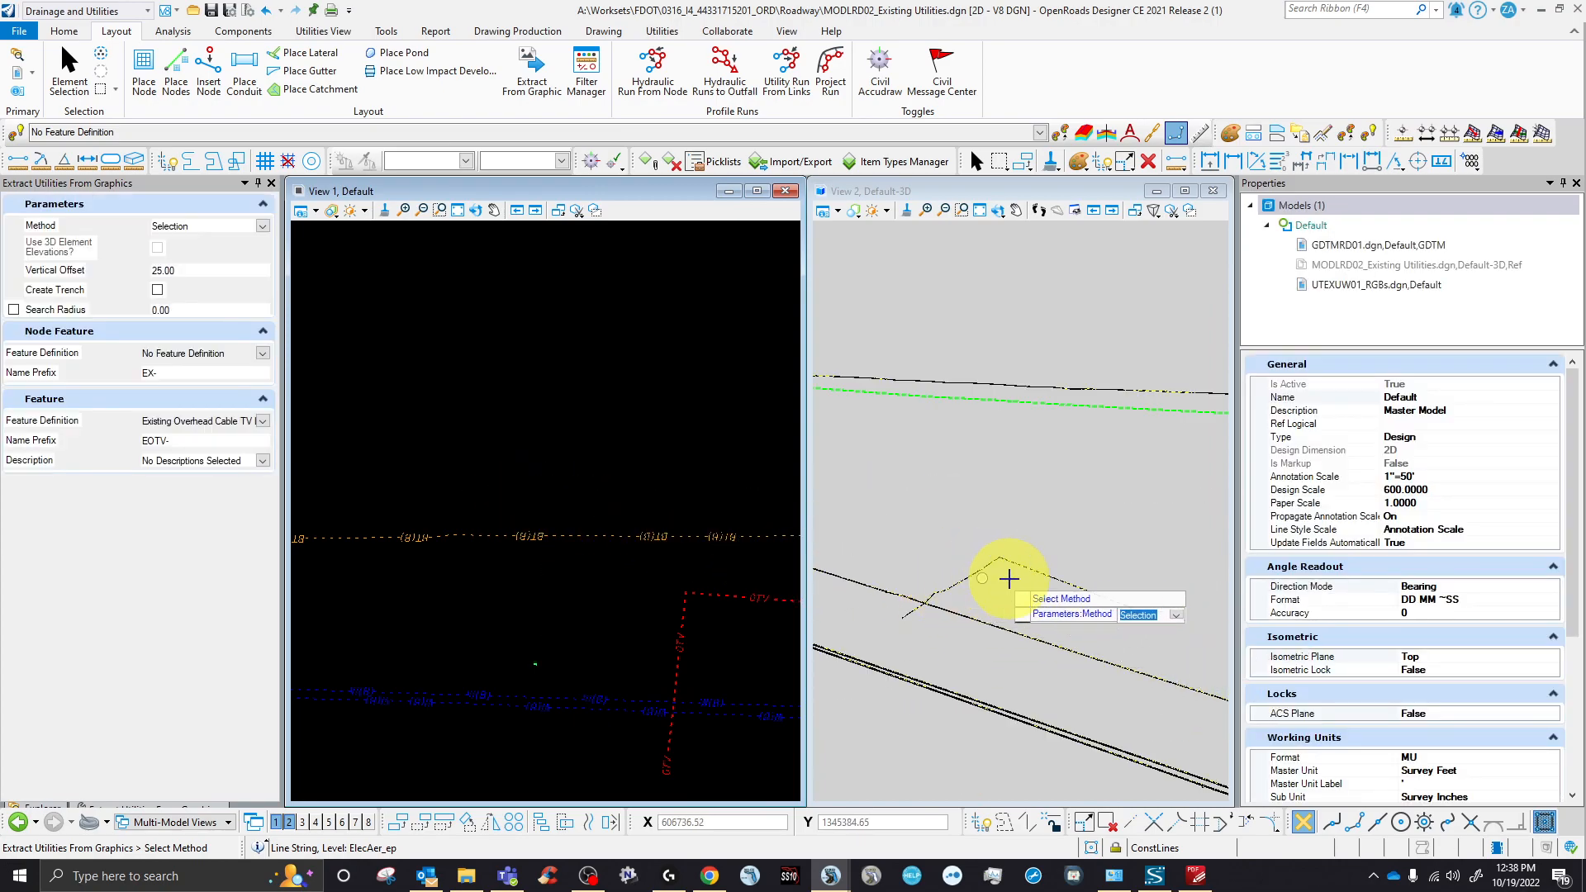
{"action": "scroll", "coordinate": [649, 560], "scroll_direction": "down", "scroll_amount": 3}
{"action": "scroll", "coordinate": [647, 560], "scroll_direction": "down", "scroll_amount": 4}
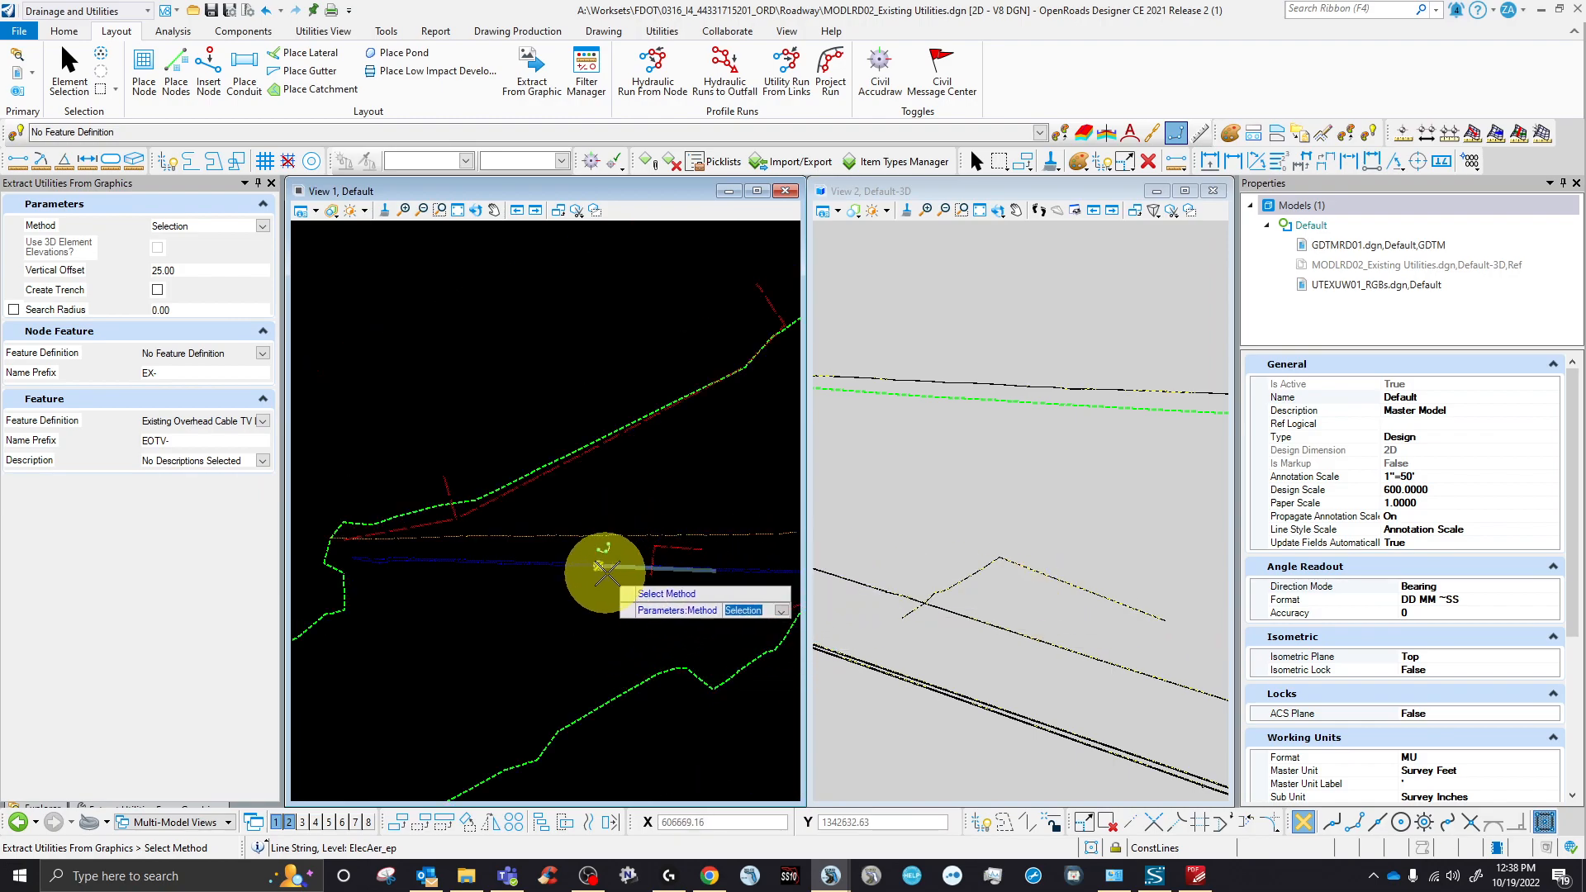
{"action": "scroll", "coordinate": [579, 553], "scroll_direction": "down", "scroll_amount": 2}
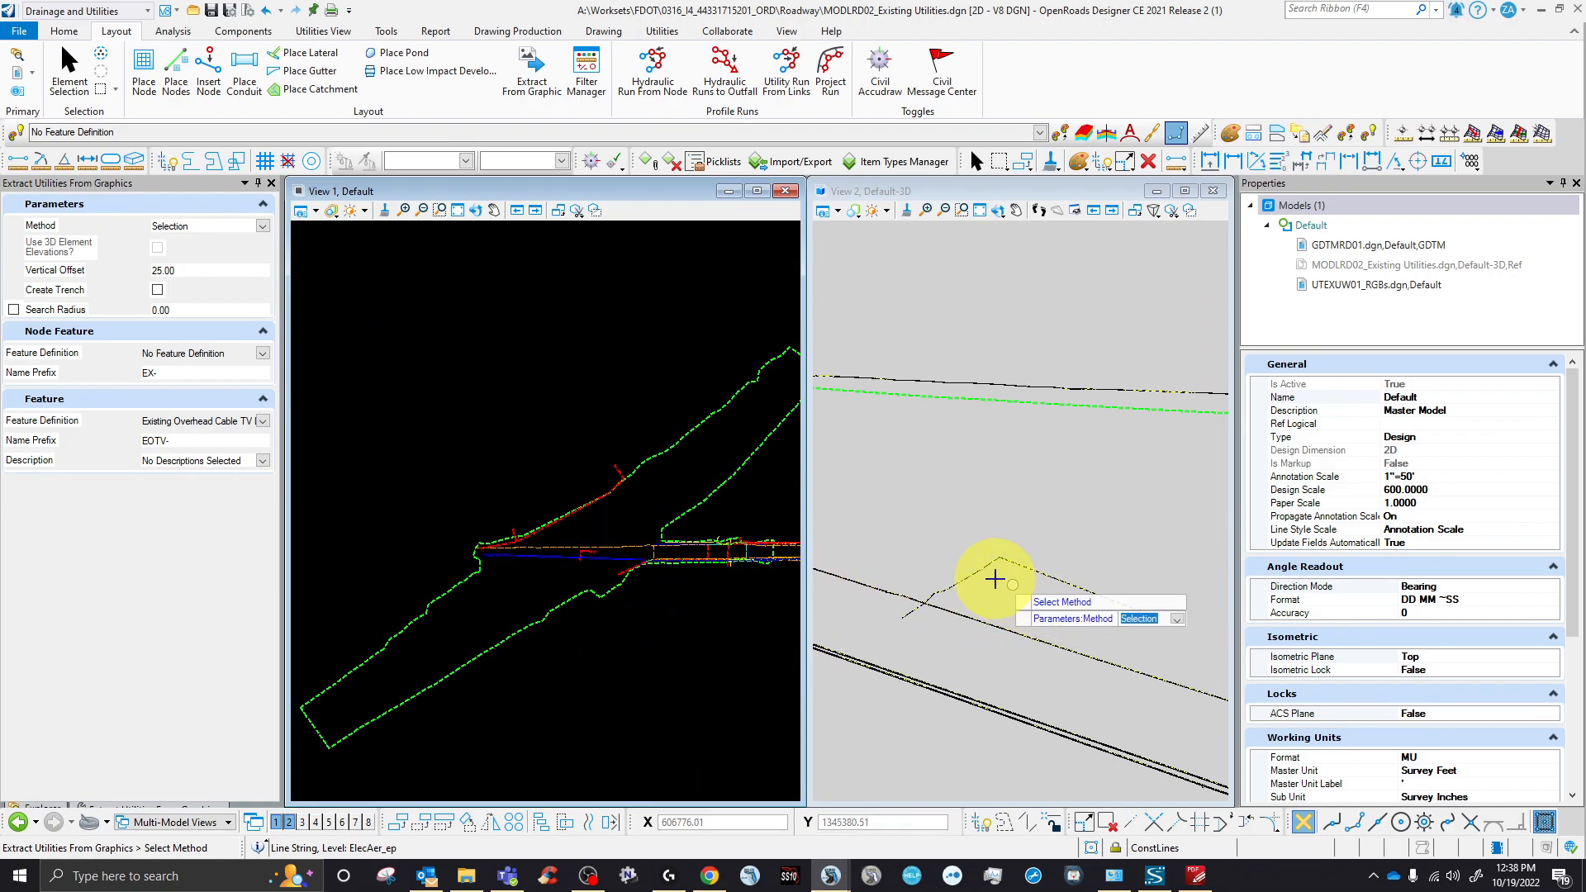
{"action": "scroll", "coordinate": [963, 566], "scroll_direction": "up", "scroll_amount": 2}
{"action": "scroll", "coordinate": [583, 556], "scroll_direction": "up", "scroll_amount": 2}
{"action": "scroll", "coordinate": [583, 556], "scroll_direction": "up", "scroll_amount": 3}
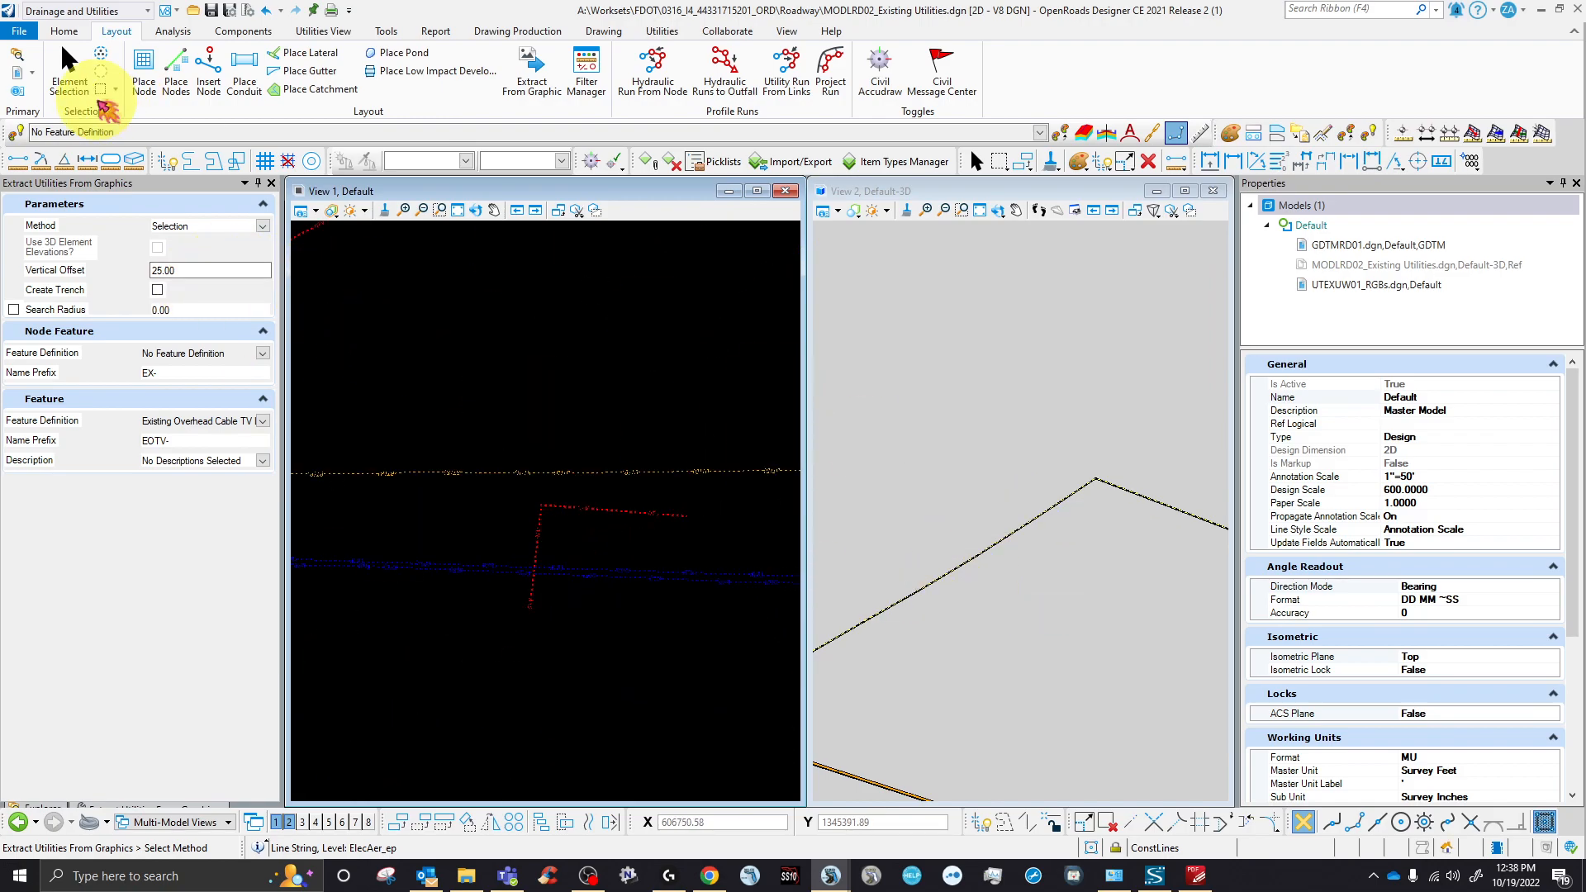
{"action": "left_click", "coordinate": [74, 76]}
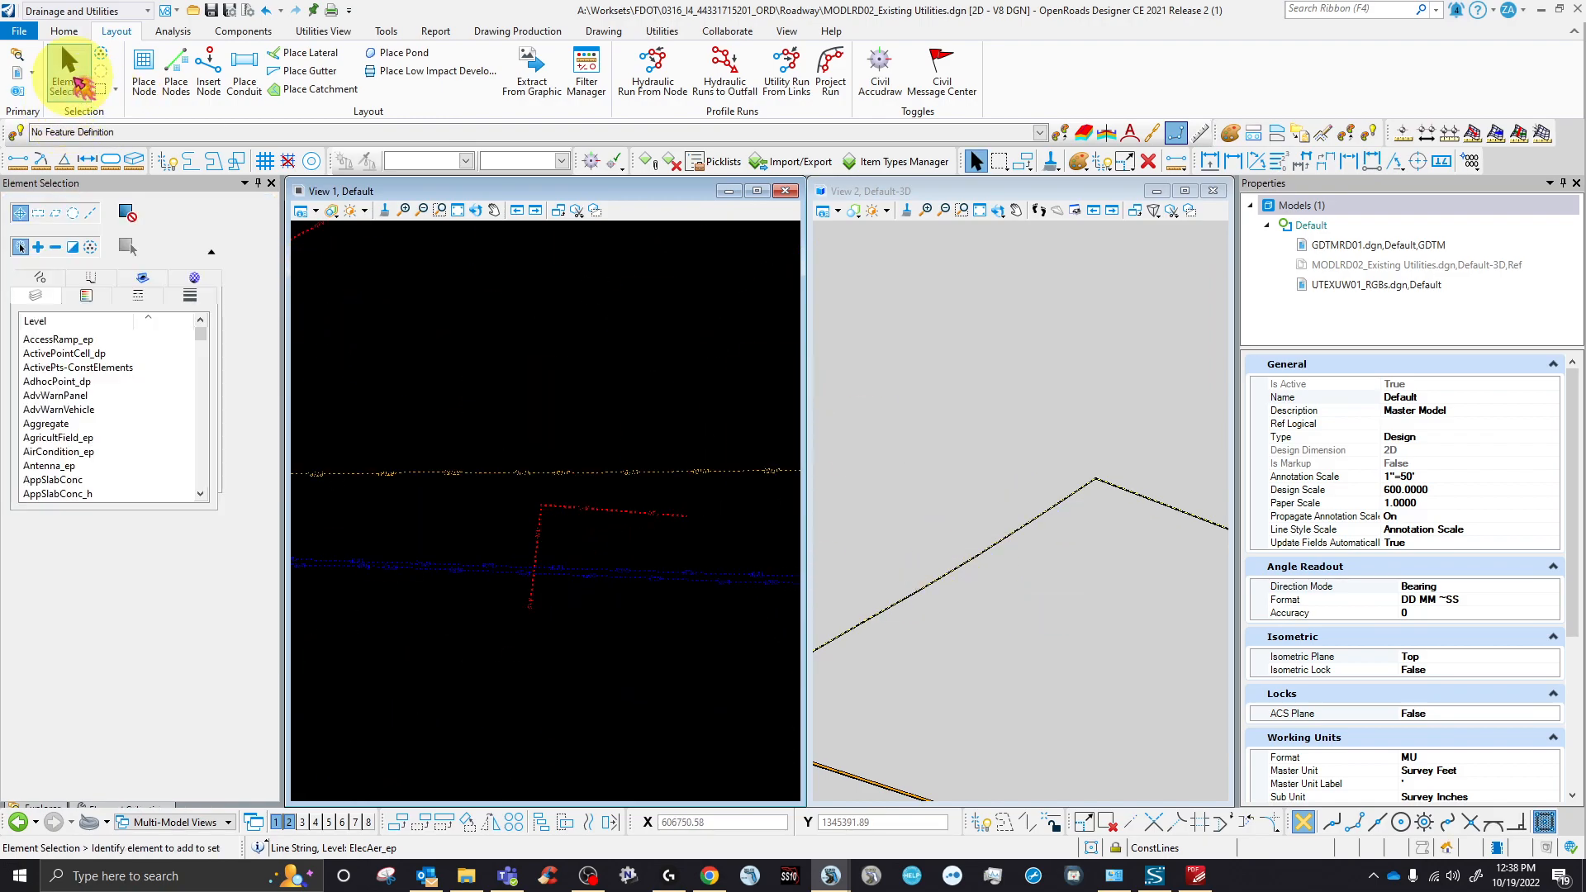
{"action": "left_click", "coordinate": [1065, 506]}
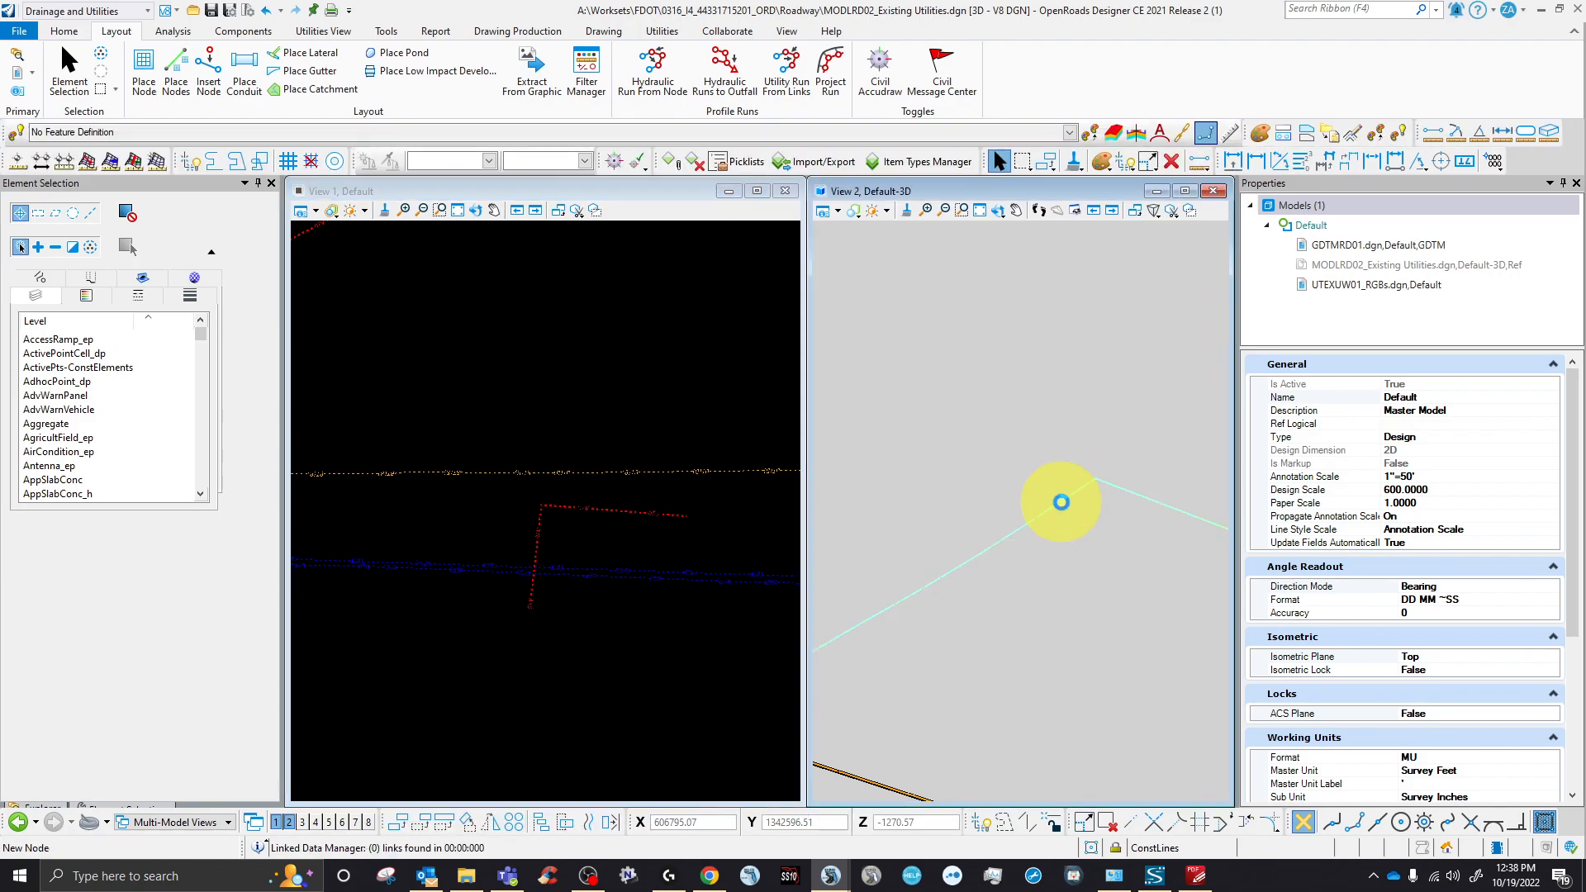
{"action": "left_click", "coordinate": [1026, 550]}
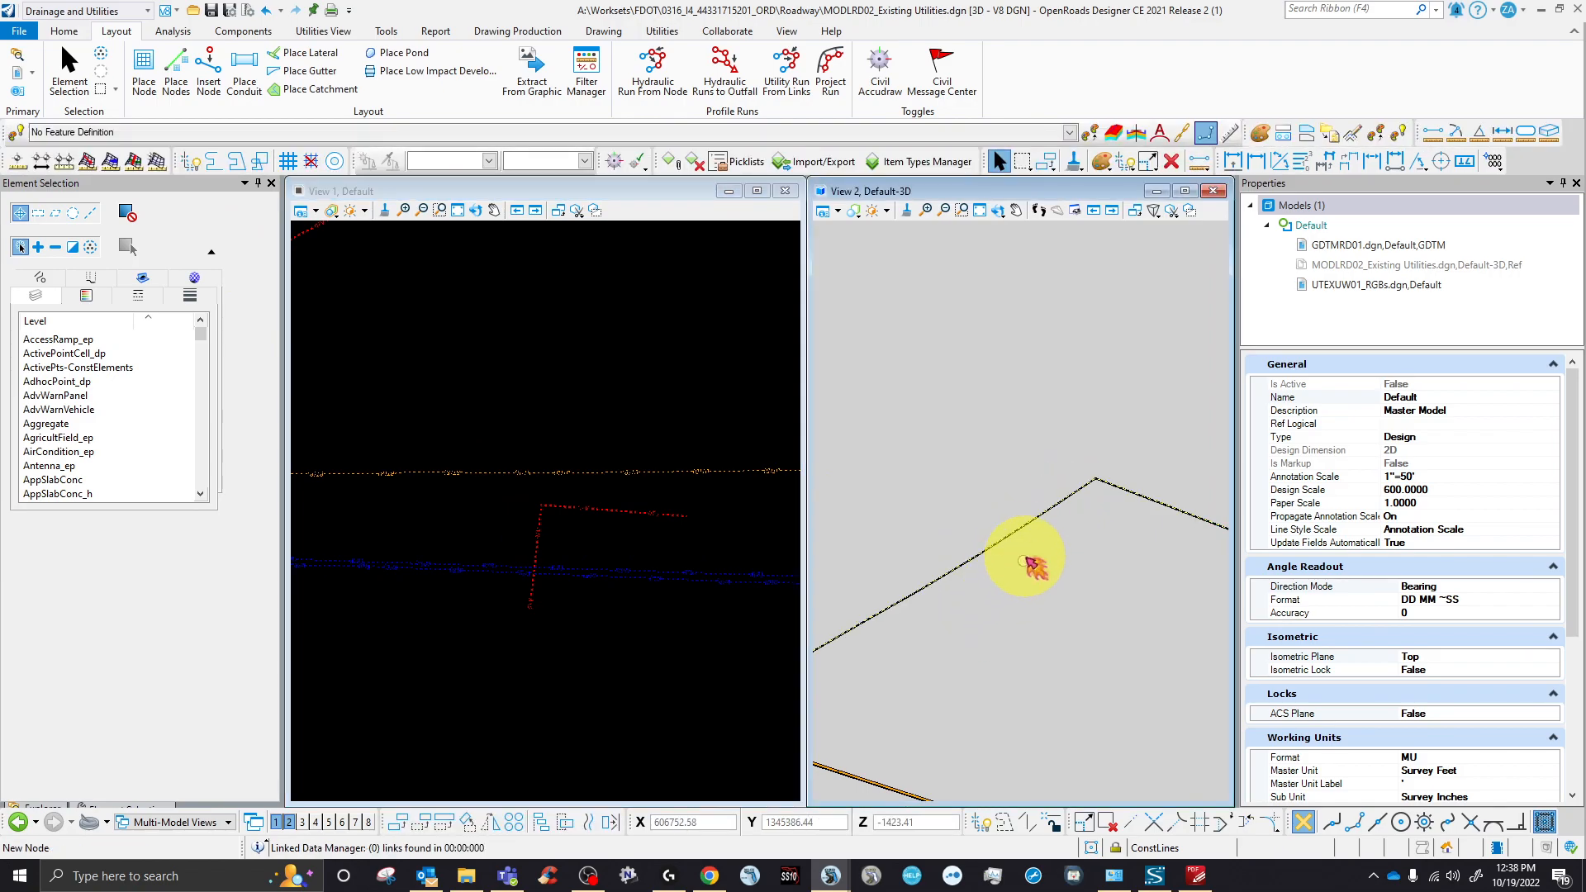
{"action": "left_click", "coordinate": [1054, 516]}
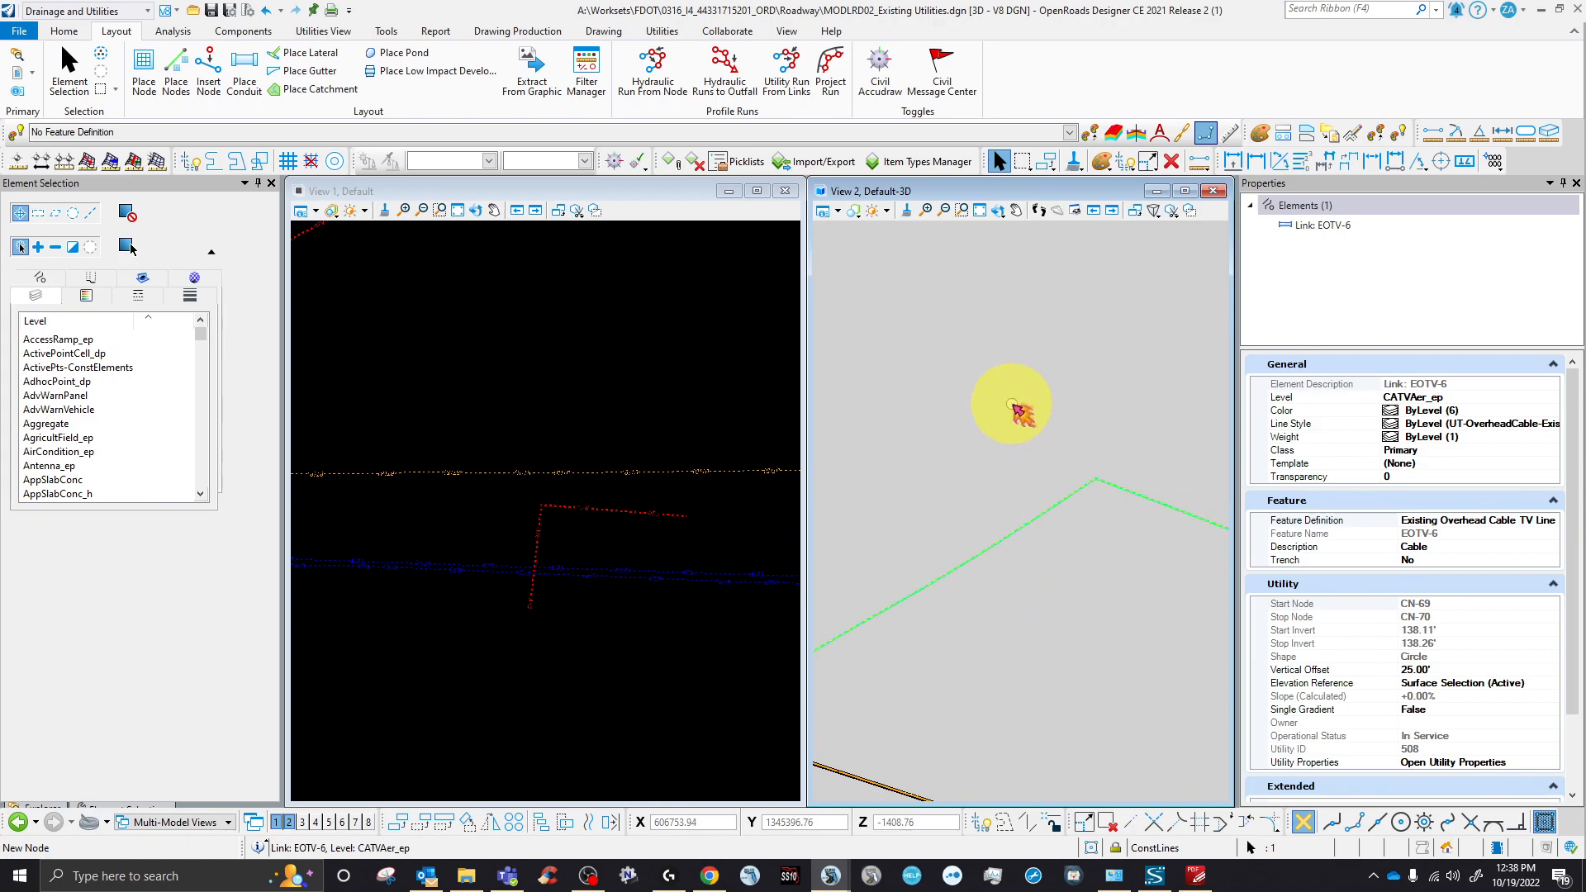
{"action": "scroll", "coordinate": [1011, 406], "scroll_direction": "down", "scroll_amount": 5}
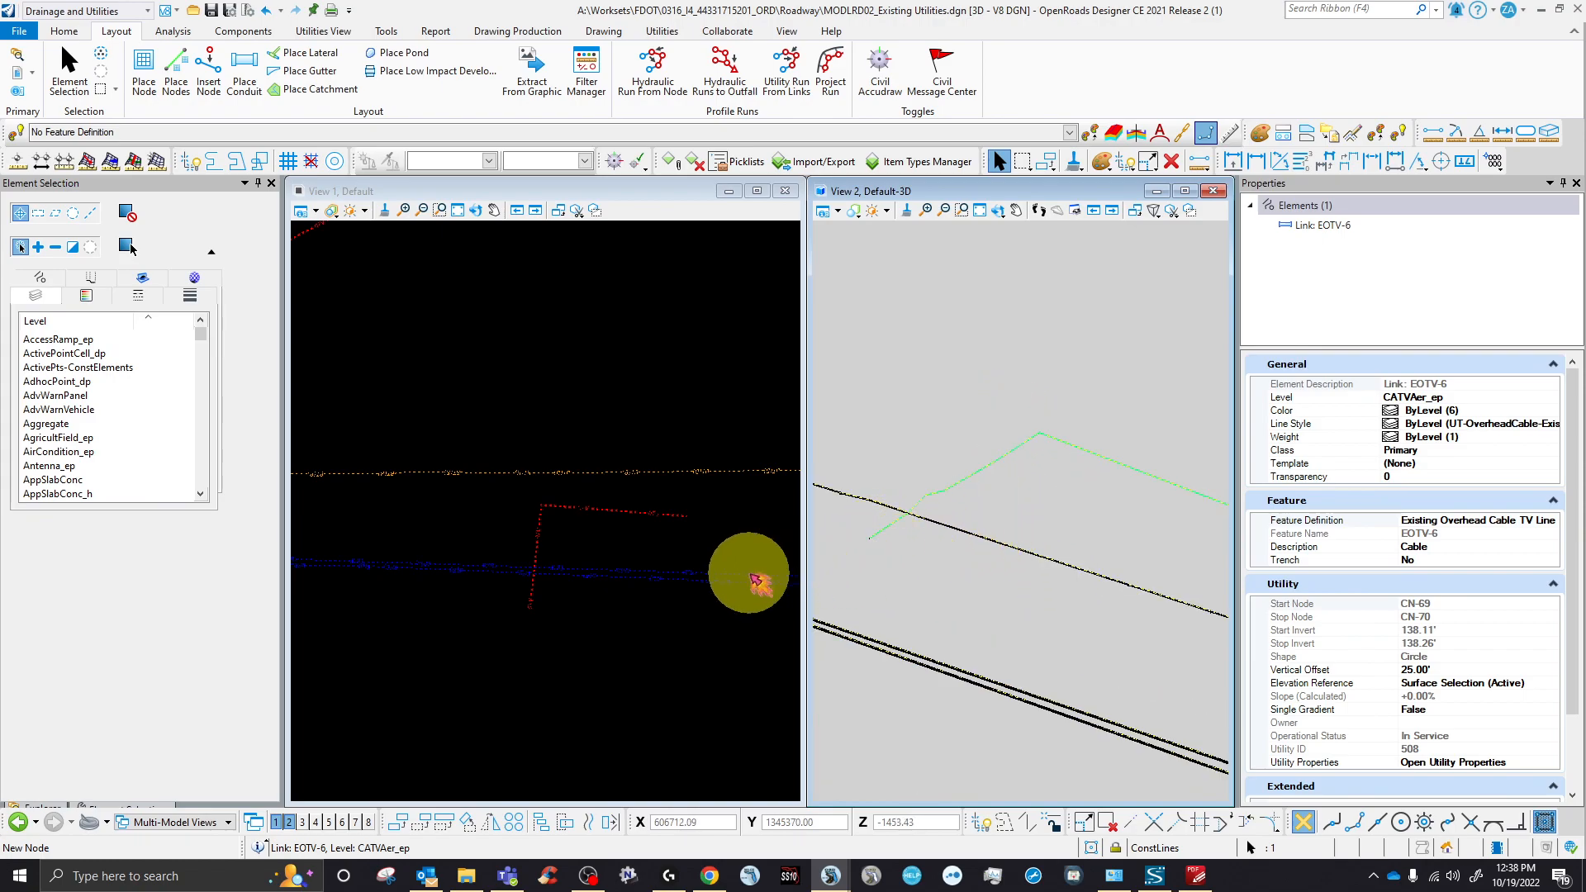
- Inspect the extracted overhead cable TV line in plan and select its 3D linework to review the geometry and utility properties
{"action": "scroll", "coordinate": [586, 500], "scroll_direction": "down", "scroll_amount": 3}
{"action": "scroll", "coordinate": [531, 516], "scroll_direction": "up", "scroll_amount": 2}
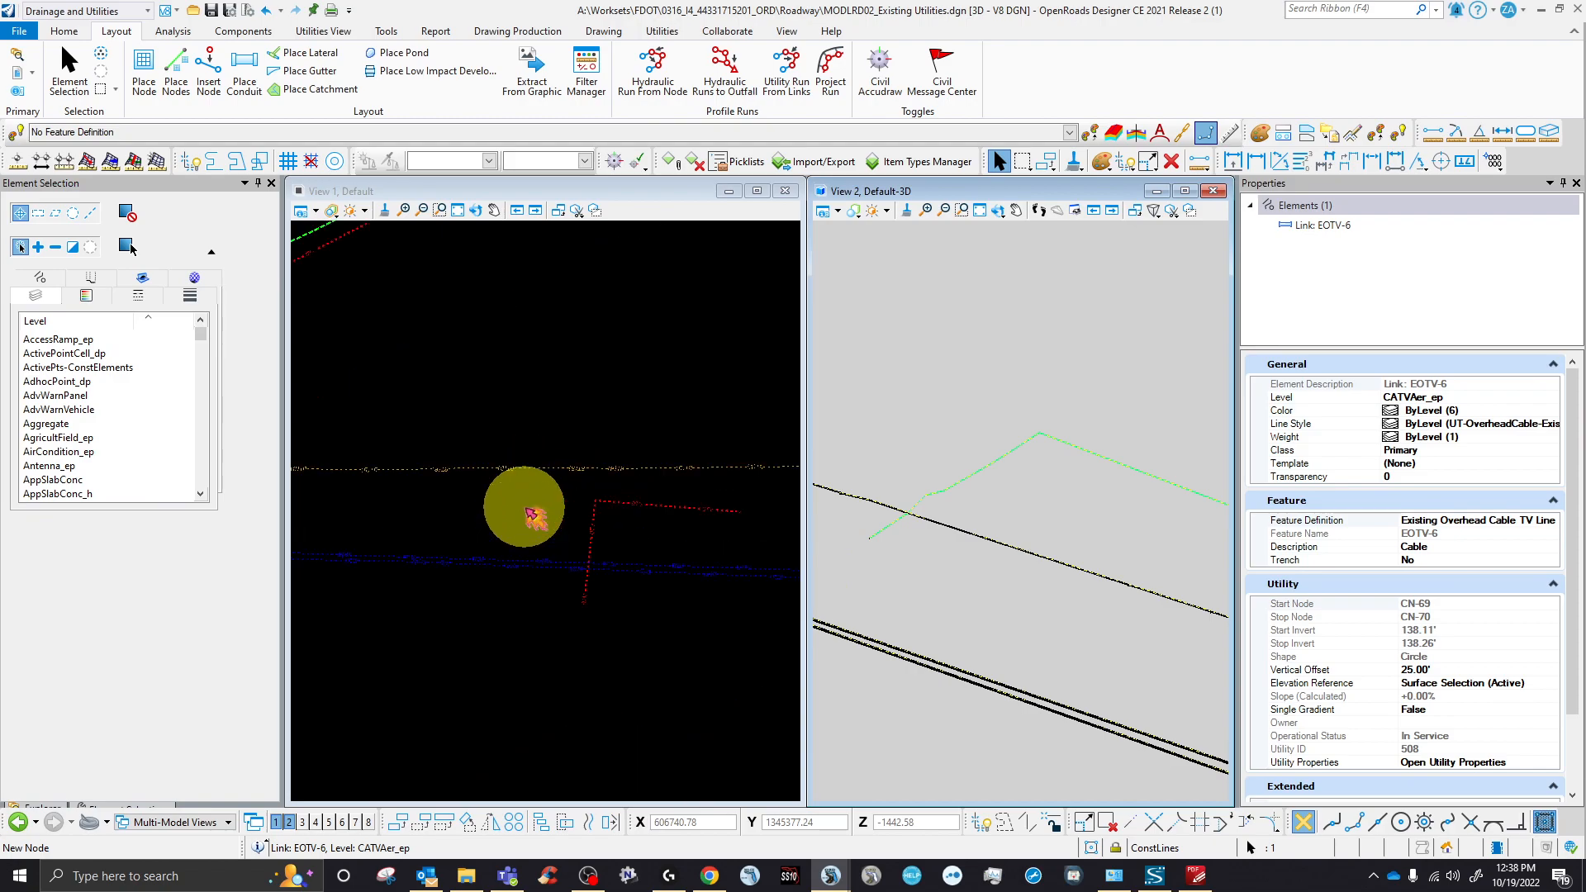
{"action": "scroll", "coordinate": [512, 512], "scroll_direction": "down", "scroll_amount": 2}
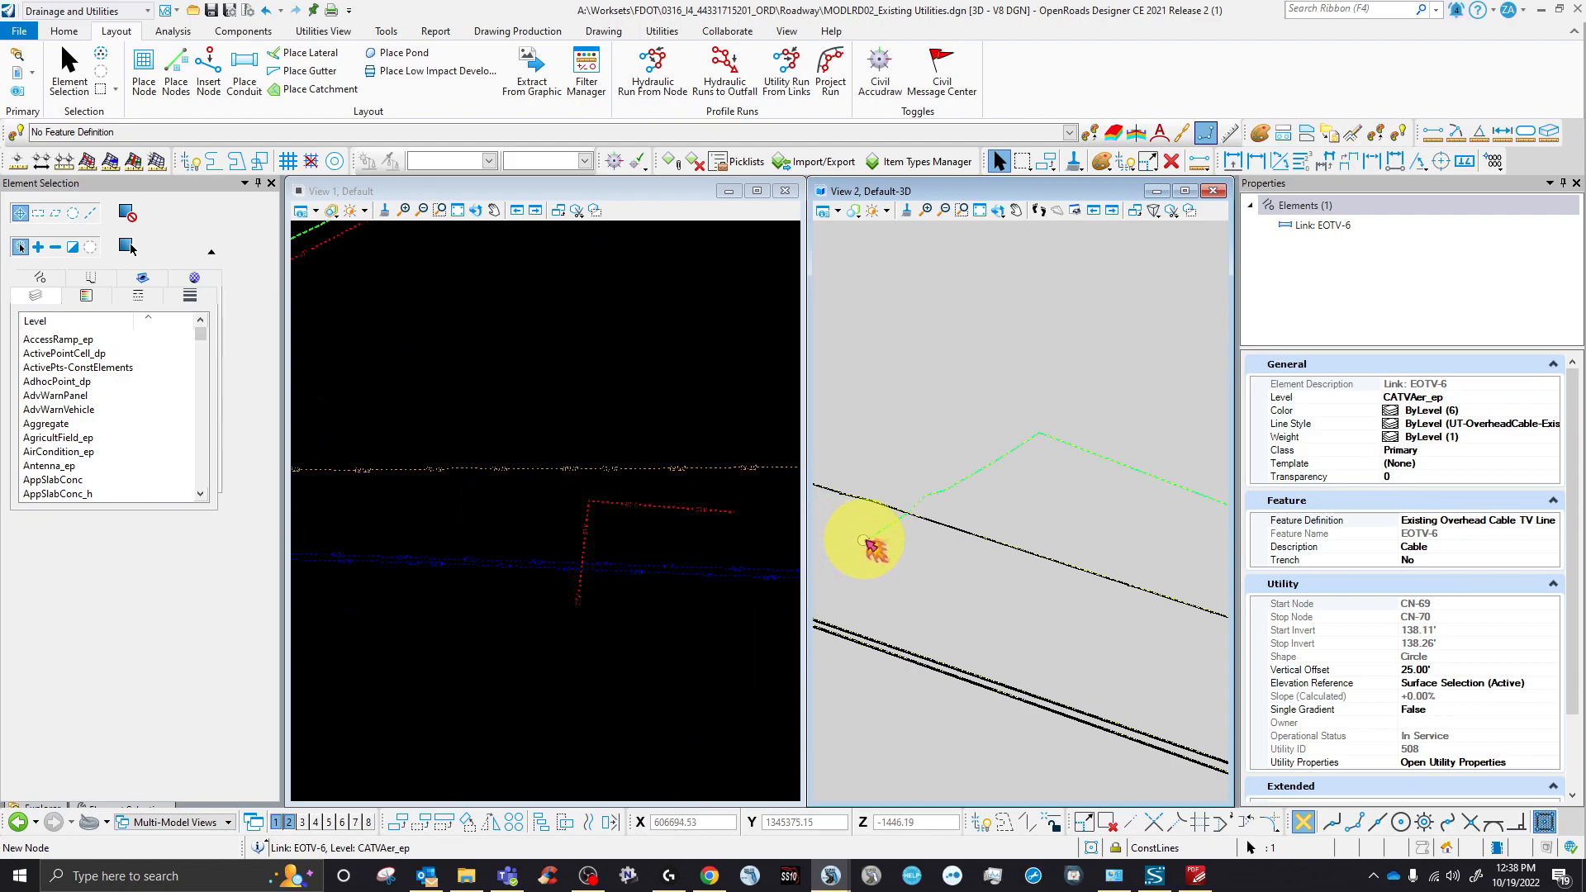
{"action": "scroll", "coordinate": [1048, 524], "scroll_direction": "down", "scroll_amount": 2}
{"action": "left_click", "coordinate": [1018, 573]}
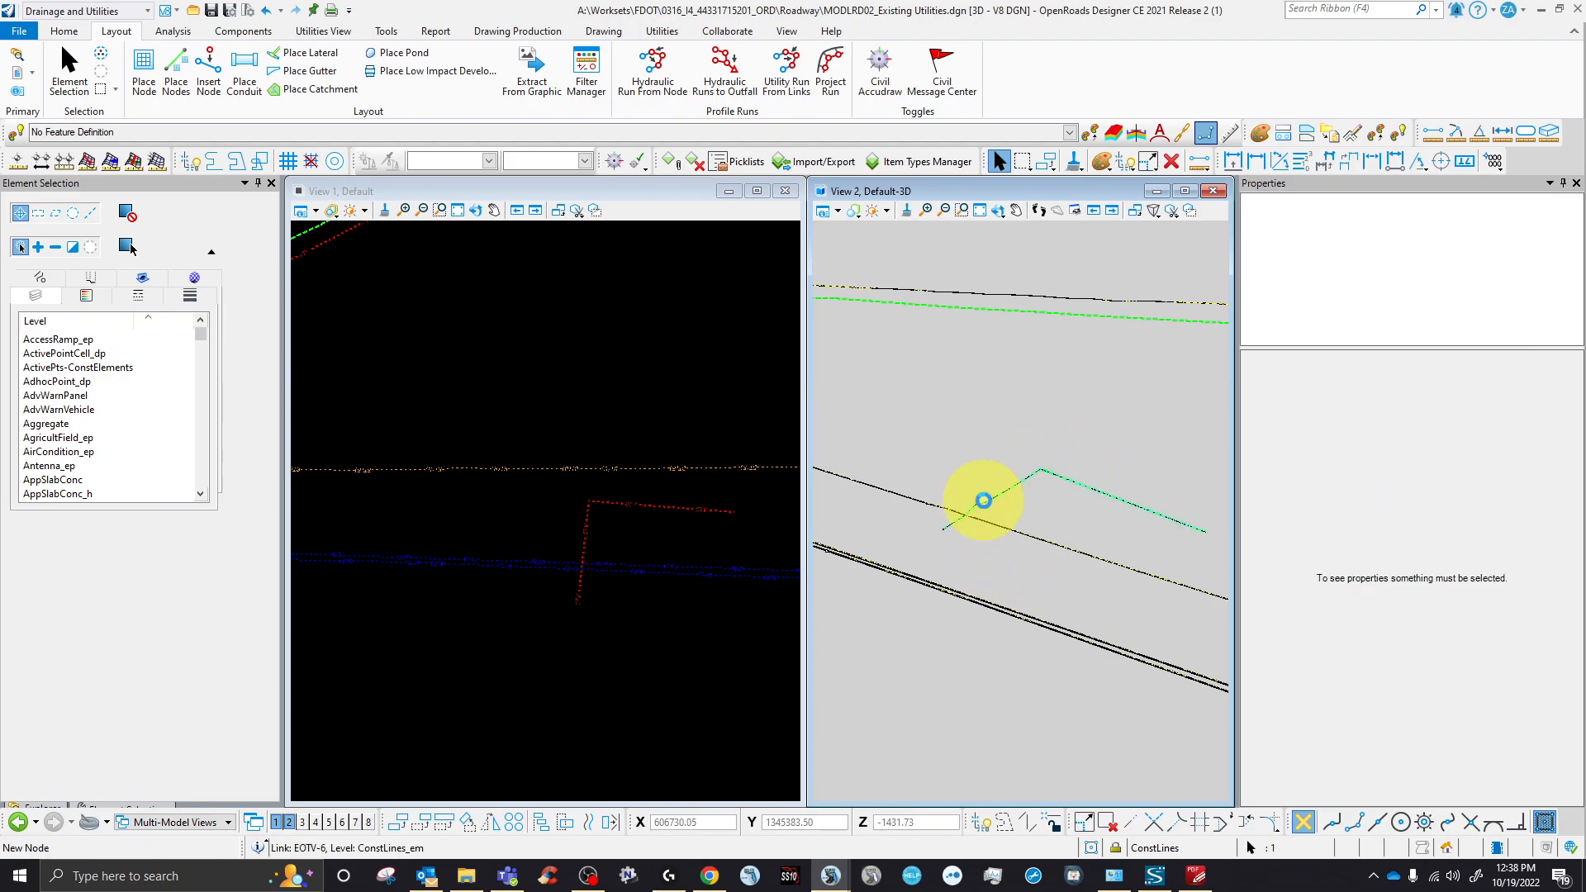
{"action": "left_click", "coordinate": [983, 502]}
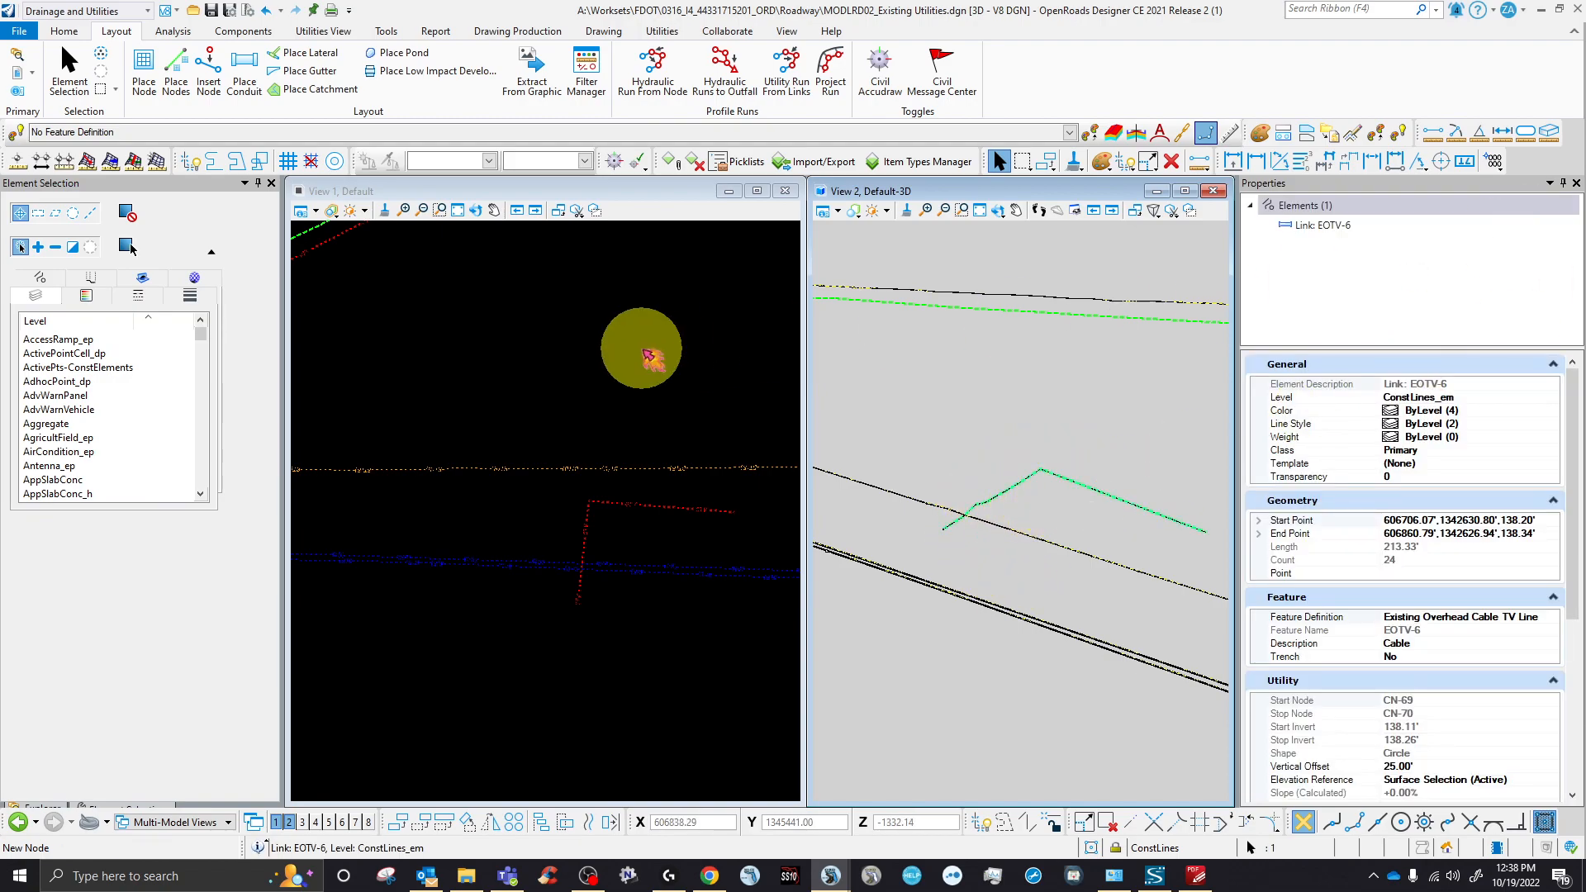
- Display all levels of MODLRD02_Existing Utilities.dgn in the plan view through Level Display
{"action": "left_click", "coordinate": [510, 373]}
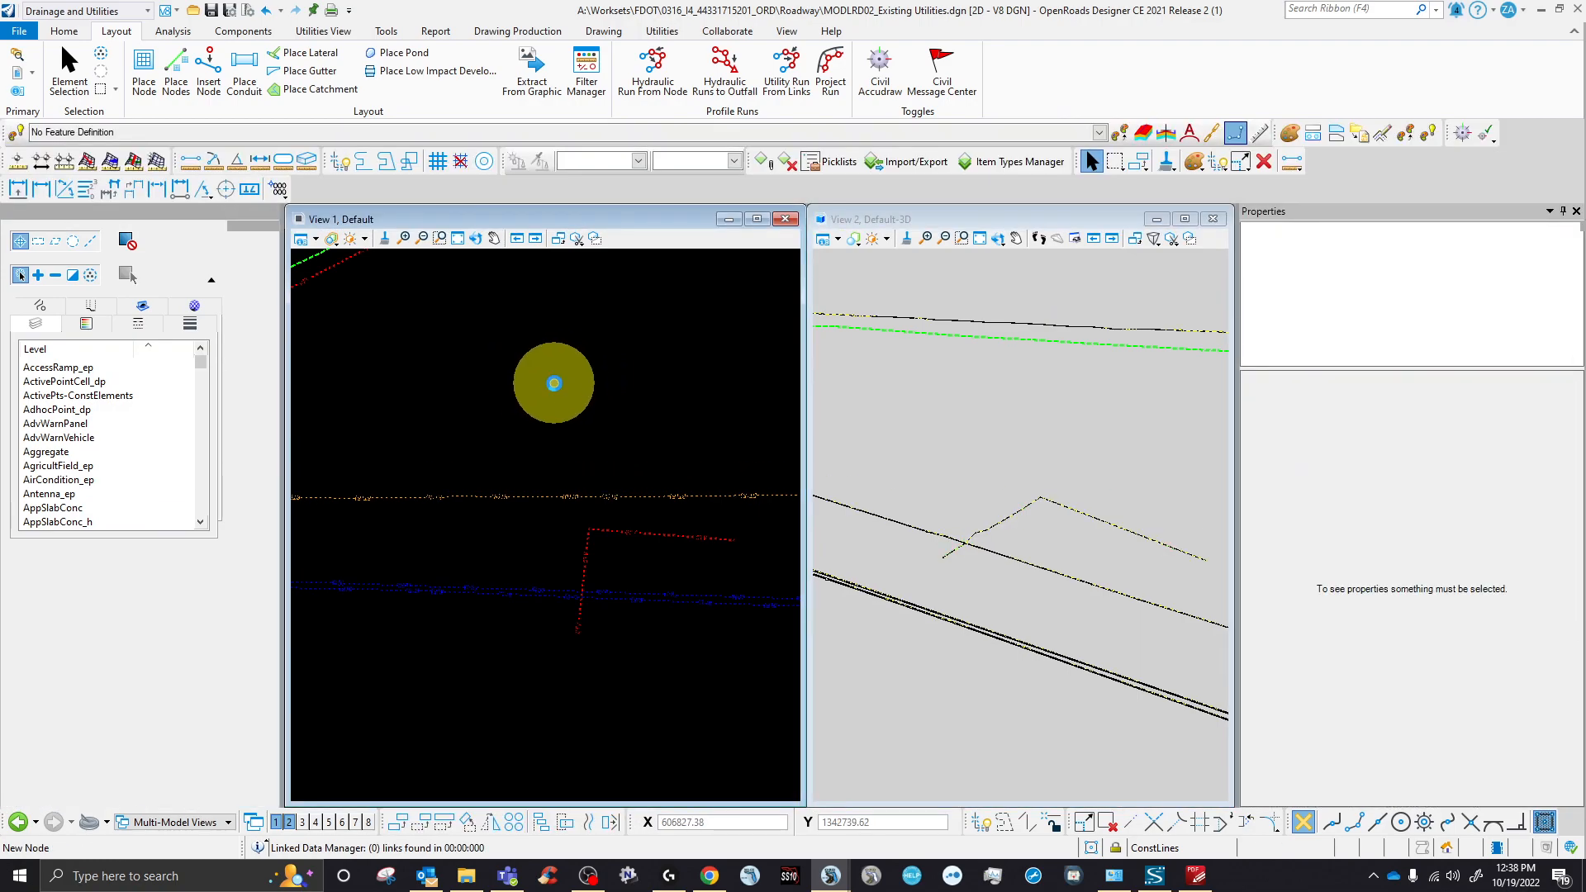
{"action": "left_click", "coordinate": [553, 383]}
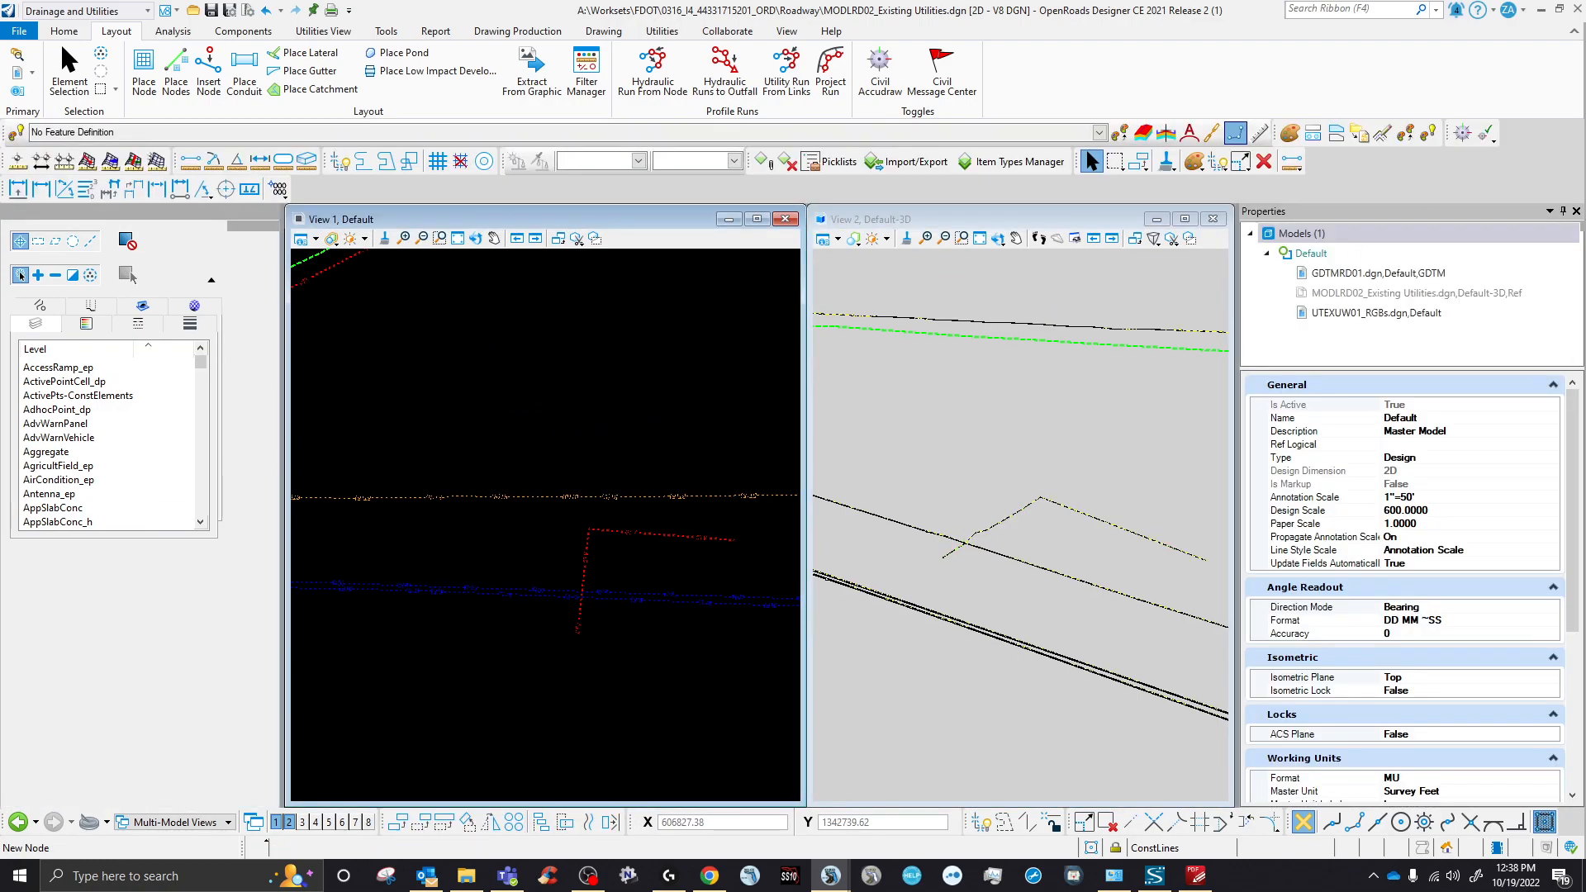
{"action": "left_click_drag", "start_coordinate": [1585, 378], "coordinate": [1117, 168]}
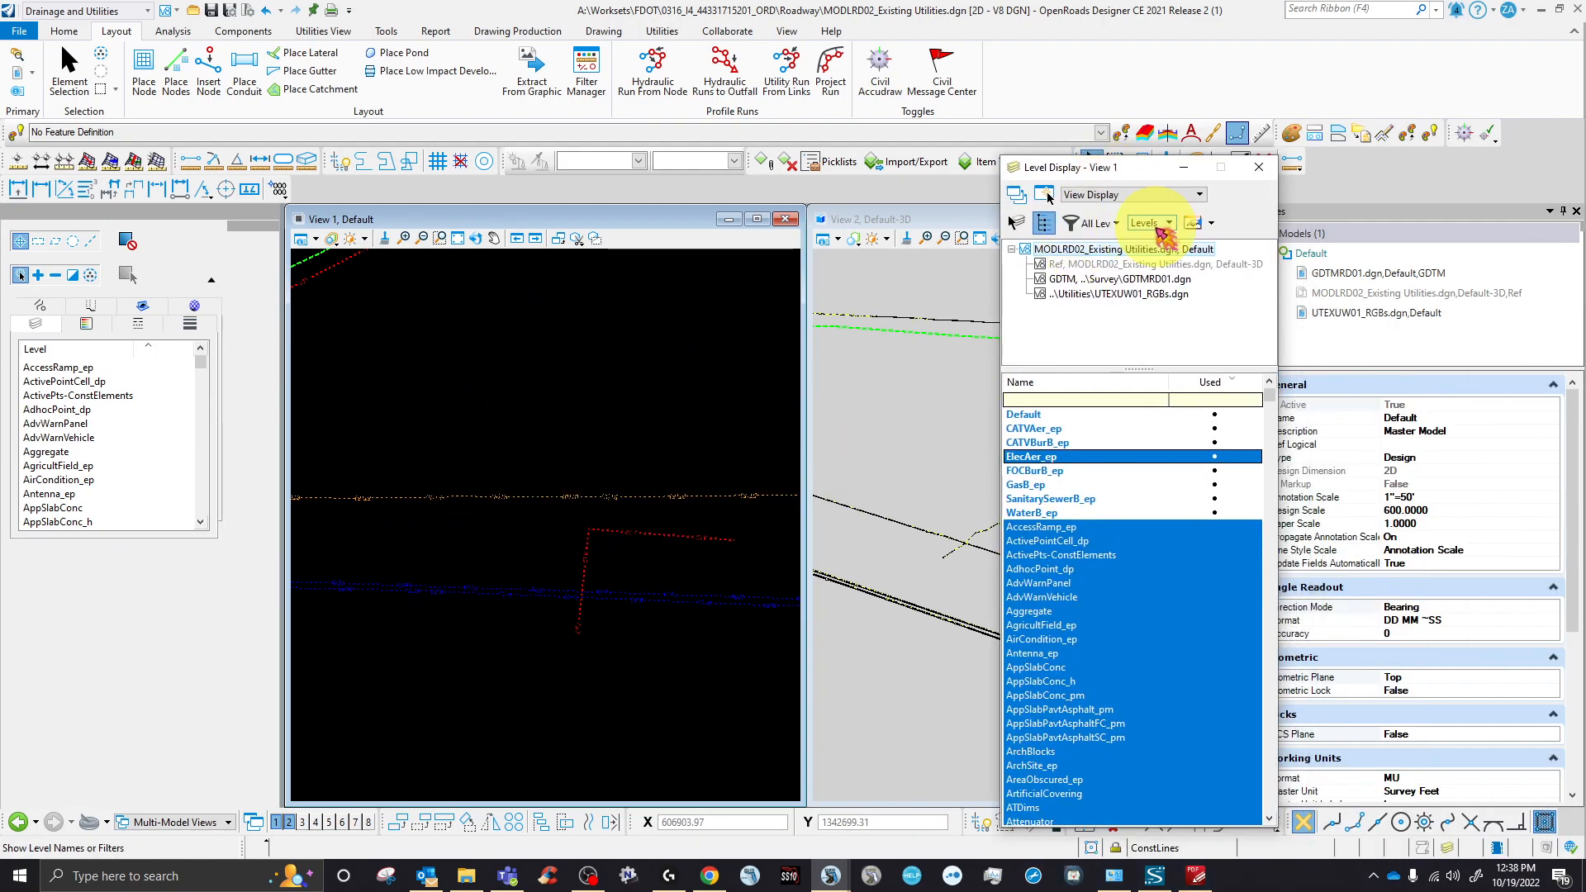
{"action": "right_click", "coordinate": [1076, 428]}
{"action": "left_click", "coordinate": [1125, 481]}
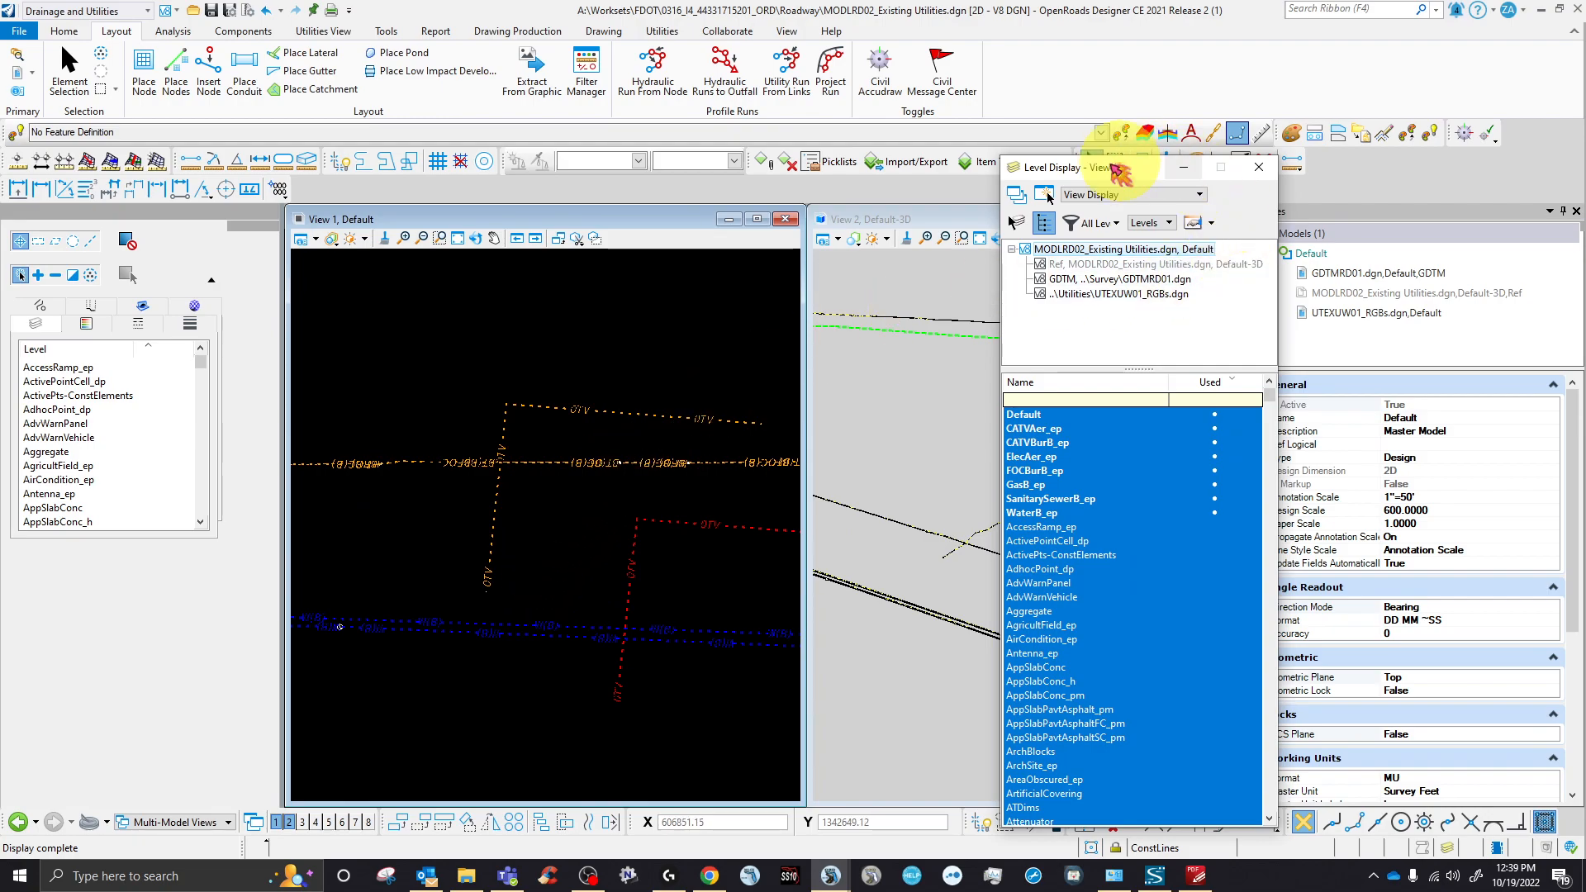
{"action": "left_click_drag", "start_coordinate": [1101, 168], "coordinate": [1585, 454]}
- Reconnect the southern end of the overhead cable TV link to the node there, check the corner, and clear the selection
{"action": "scroll", "coordinate": [915, 549], "scroll_direction": "up", "scroll_amount": 2}
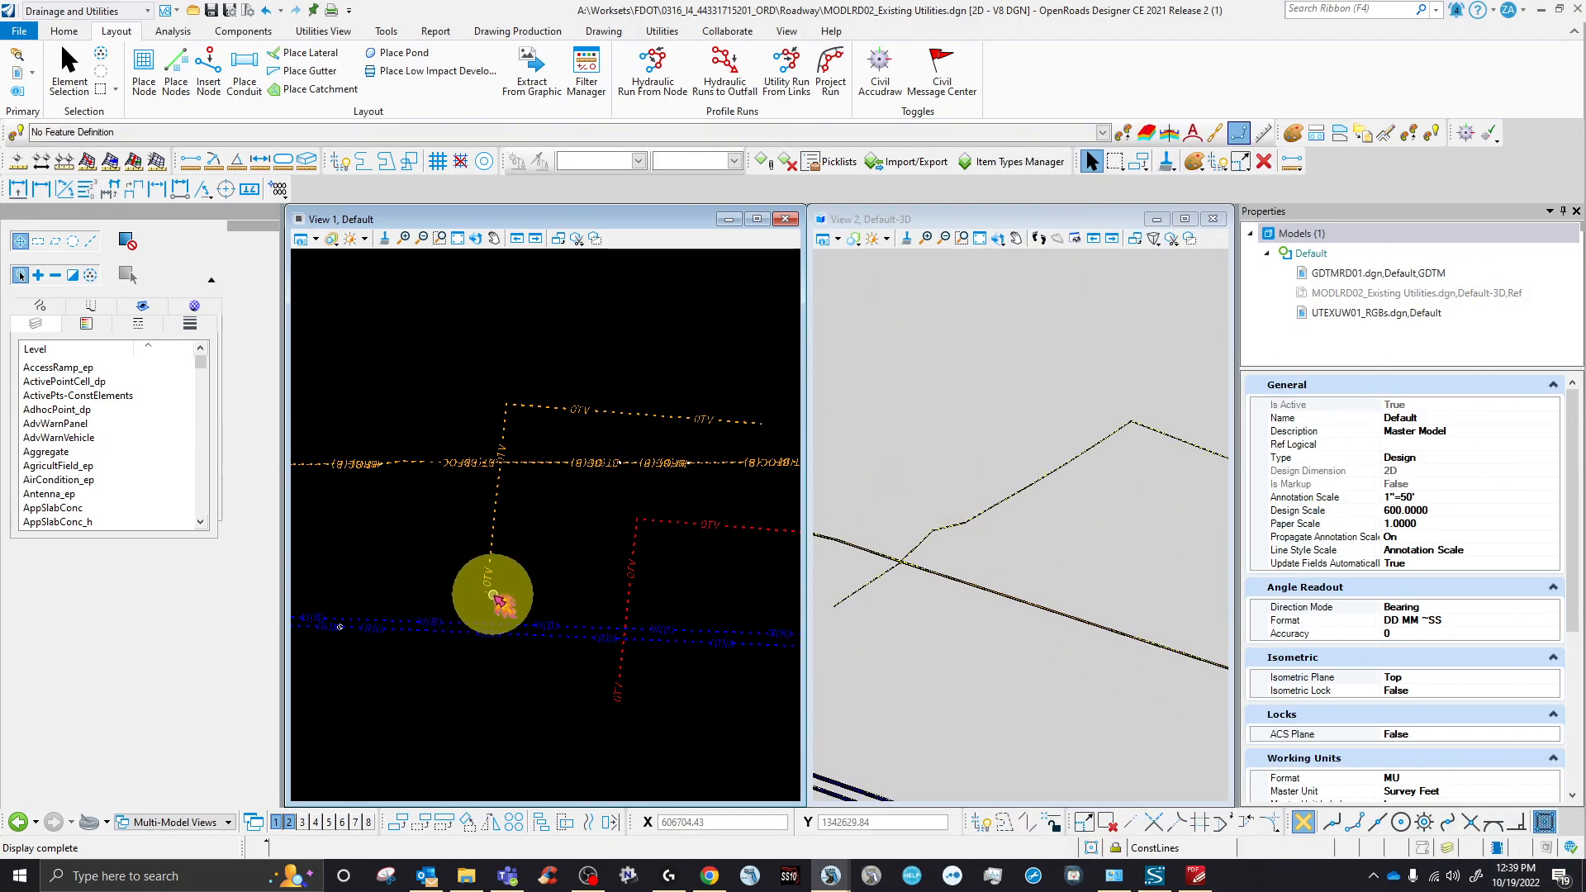
{"action": "scroll", "coordinate": [475, 557], "scroll_direction": "up", "scroll_amount": 5}
{"action": "scroll", "coordinate": [478, 586], "scroll_direction": "up", "scroll_amount": 5}
{"action": "scroll", "coordinate": [636, 595], "scroll_direction": "down", "scroll_amount": 2}
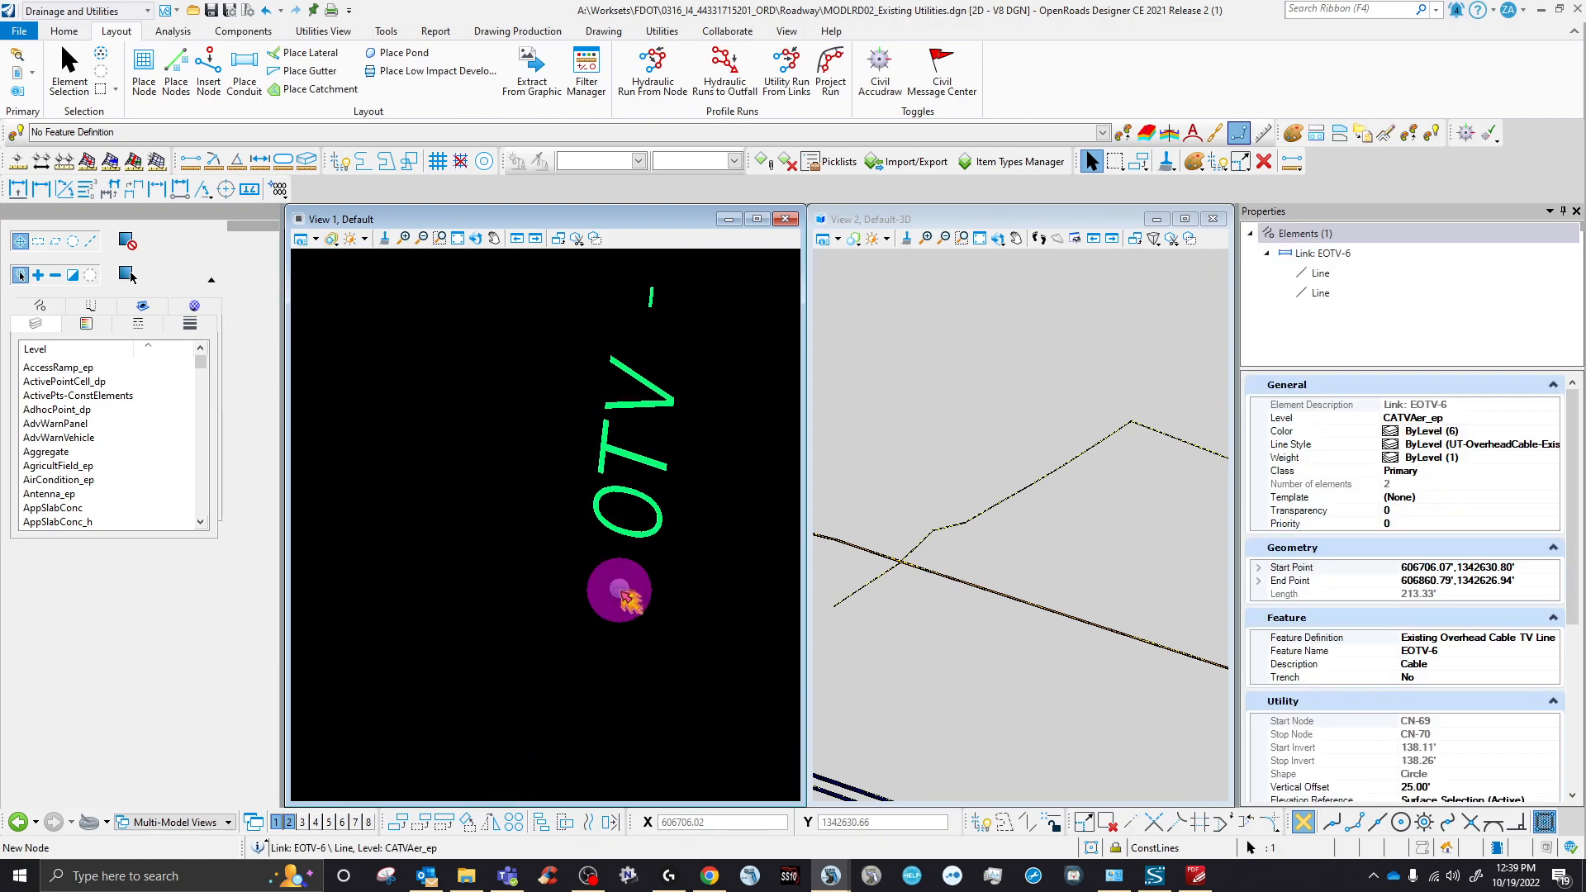
{"action": "left_click", "coordinate": [626, 596]}
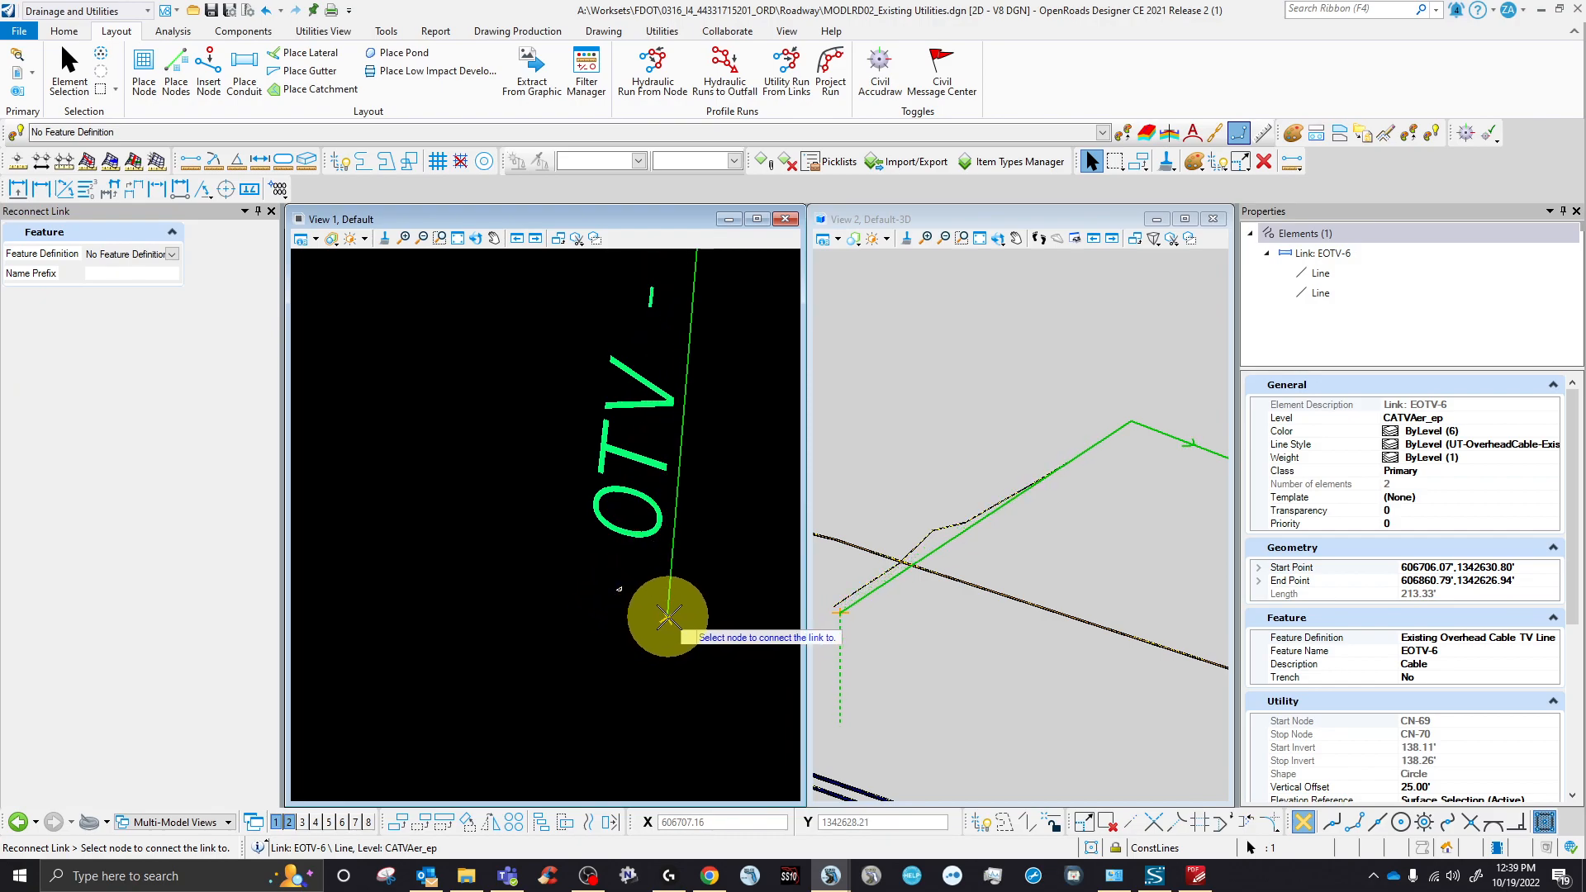
{"action": "scroll", "coordinate": [668, 618], "scroll_direction": "down", "scroll_amount": 4}
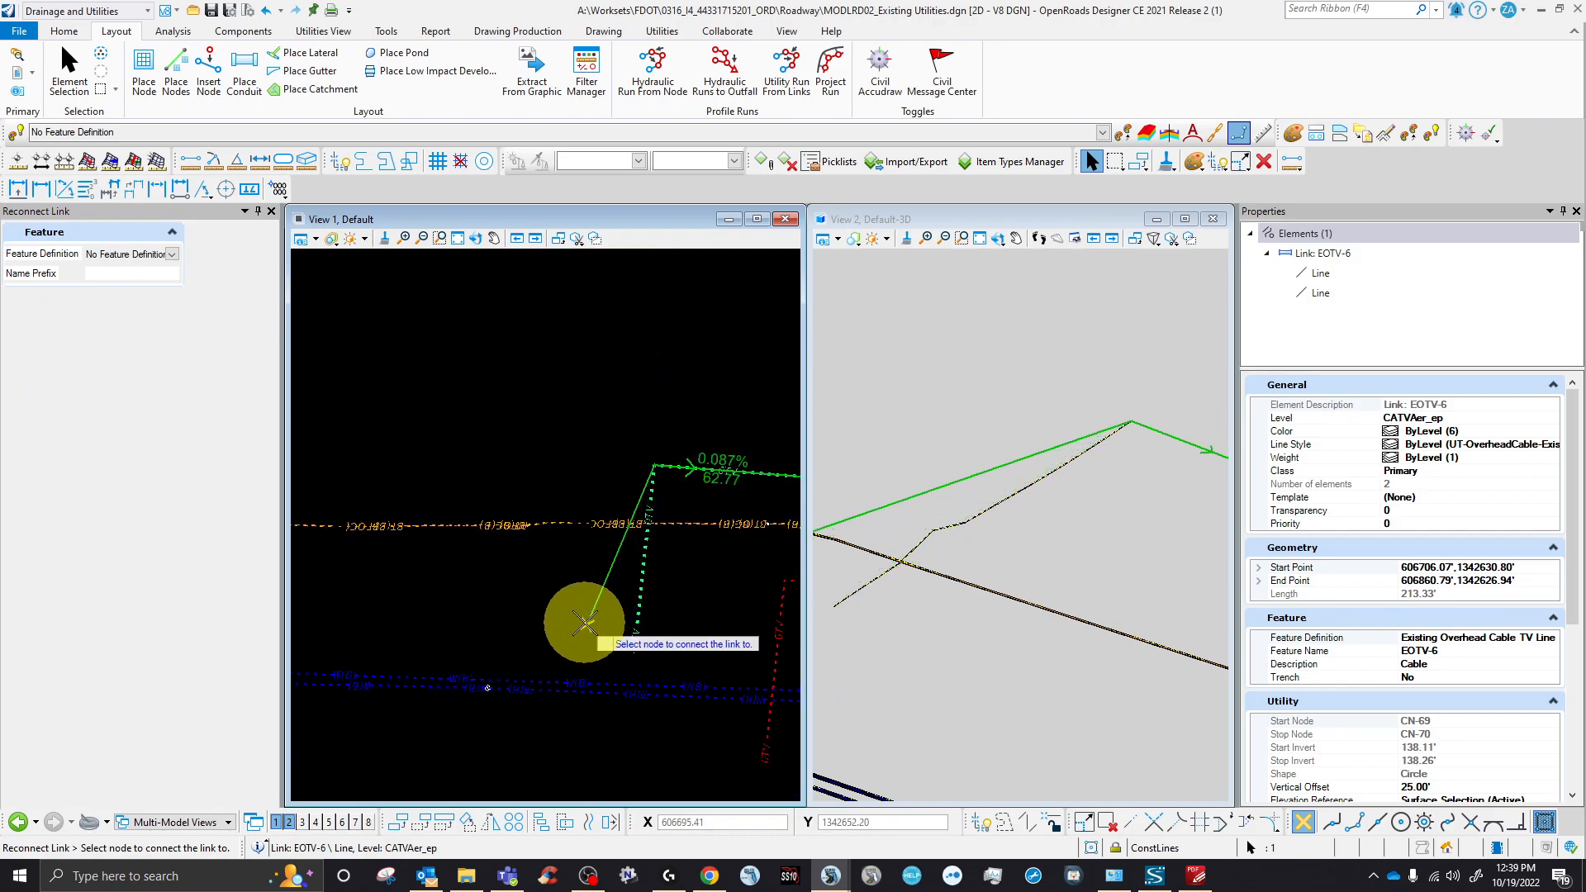
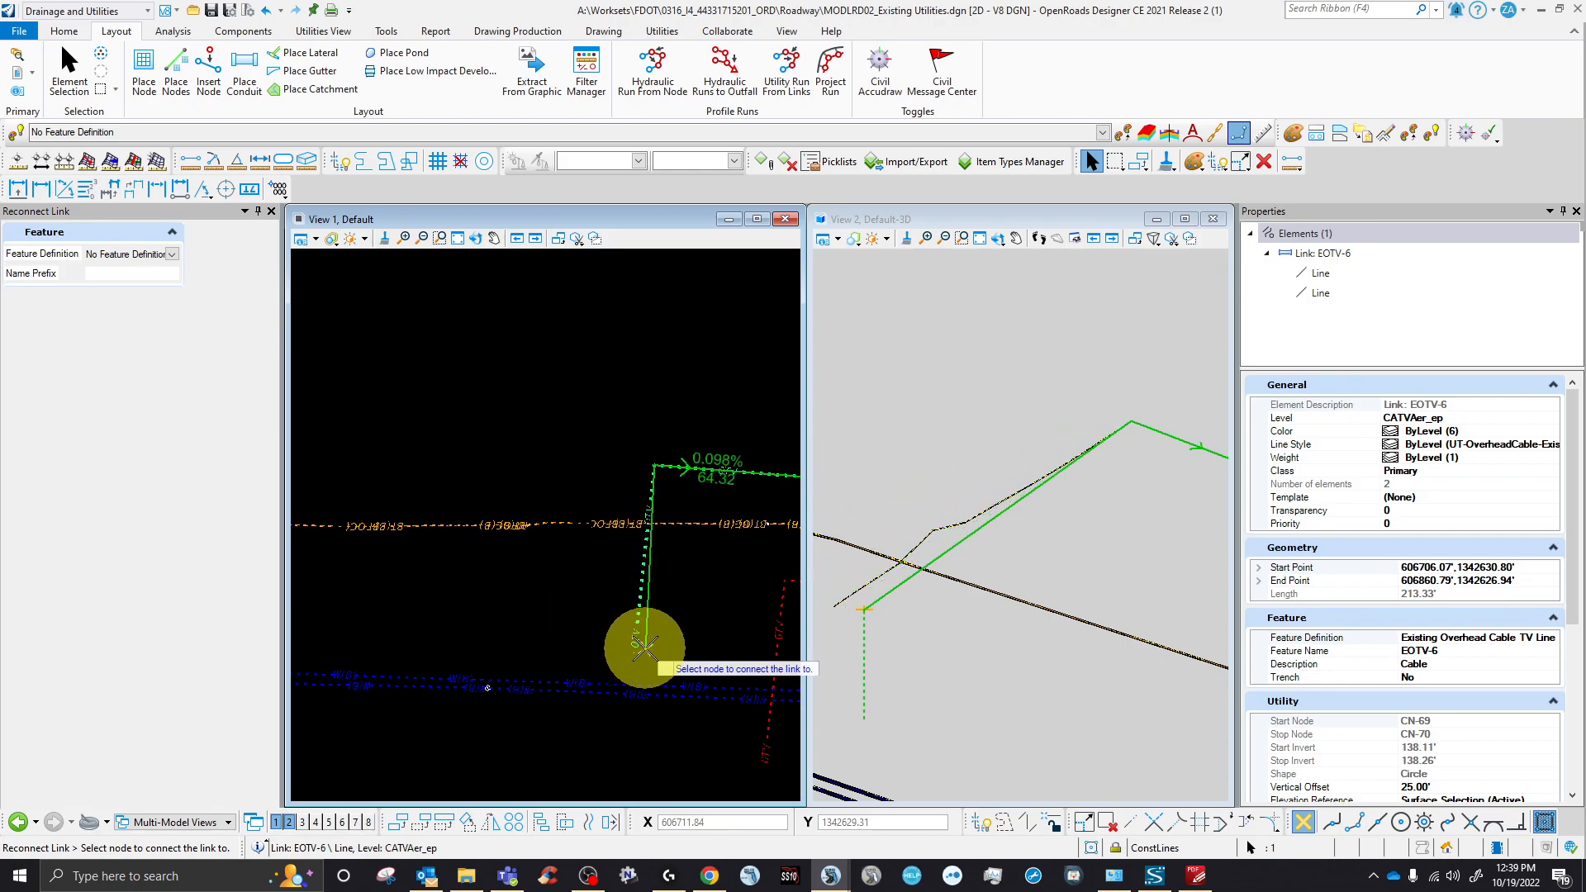
{"action": "left_click", "coordinate": [644, 649]}
{"action": "scroll", "coordinate": [655, 475], "scroll_direction": "up", "scroll_amount": 5}
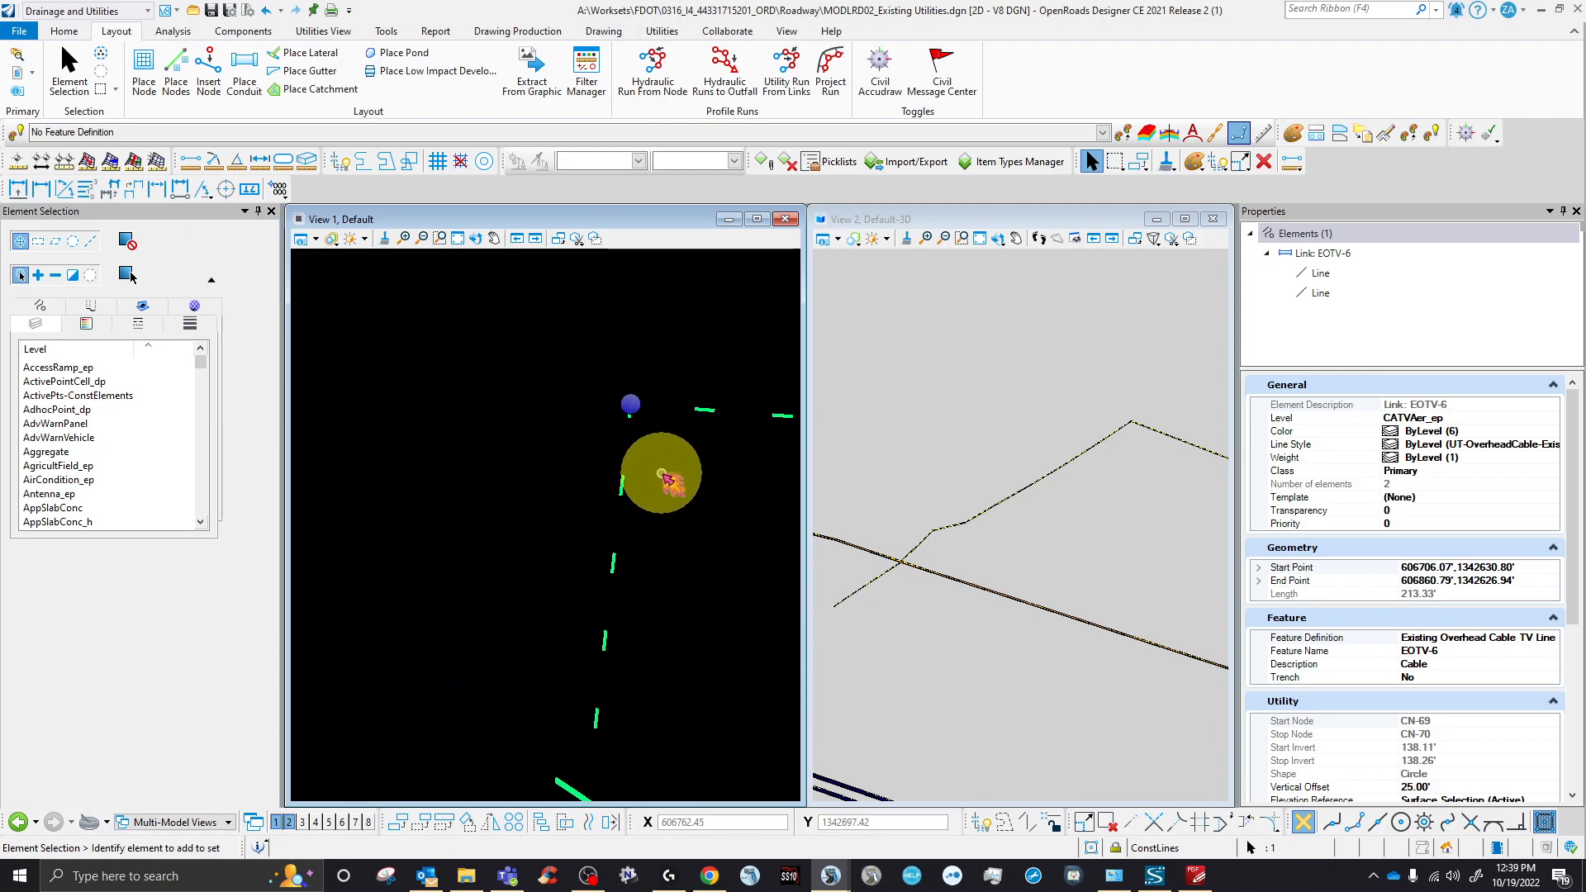
{"action": "scroll", "coordinate": [640, 421], "scroll_direction": "up", "scroll_amount": 2}
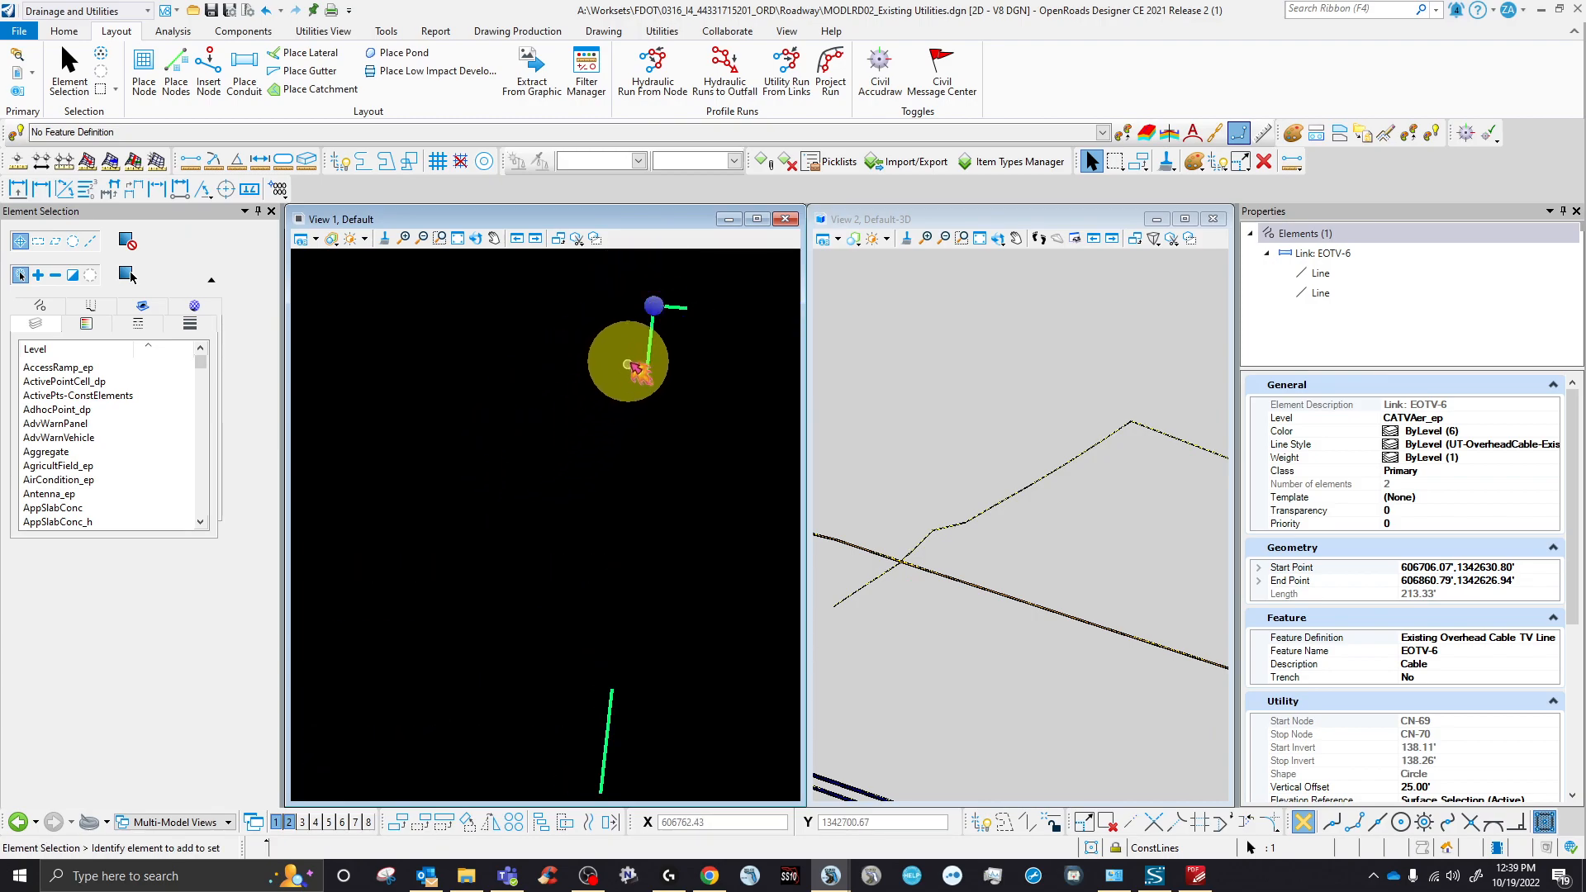
{"action": "scroll", "coordinate": [603, 436], "scroll_direction": "down", "scroll_amount": 5}
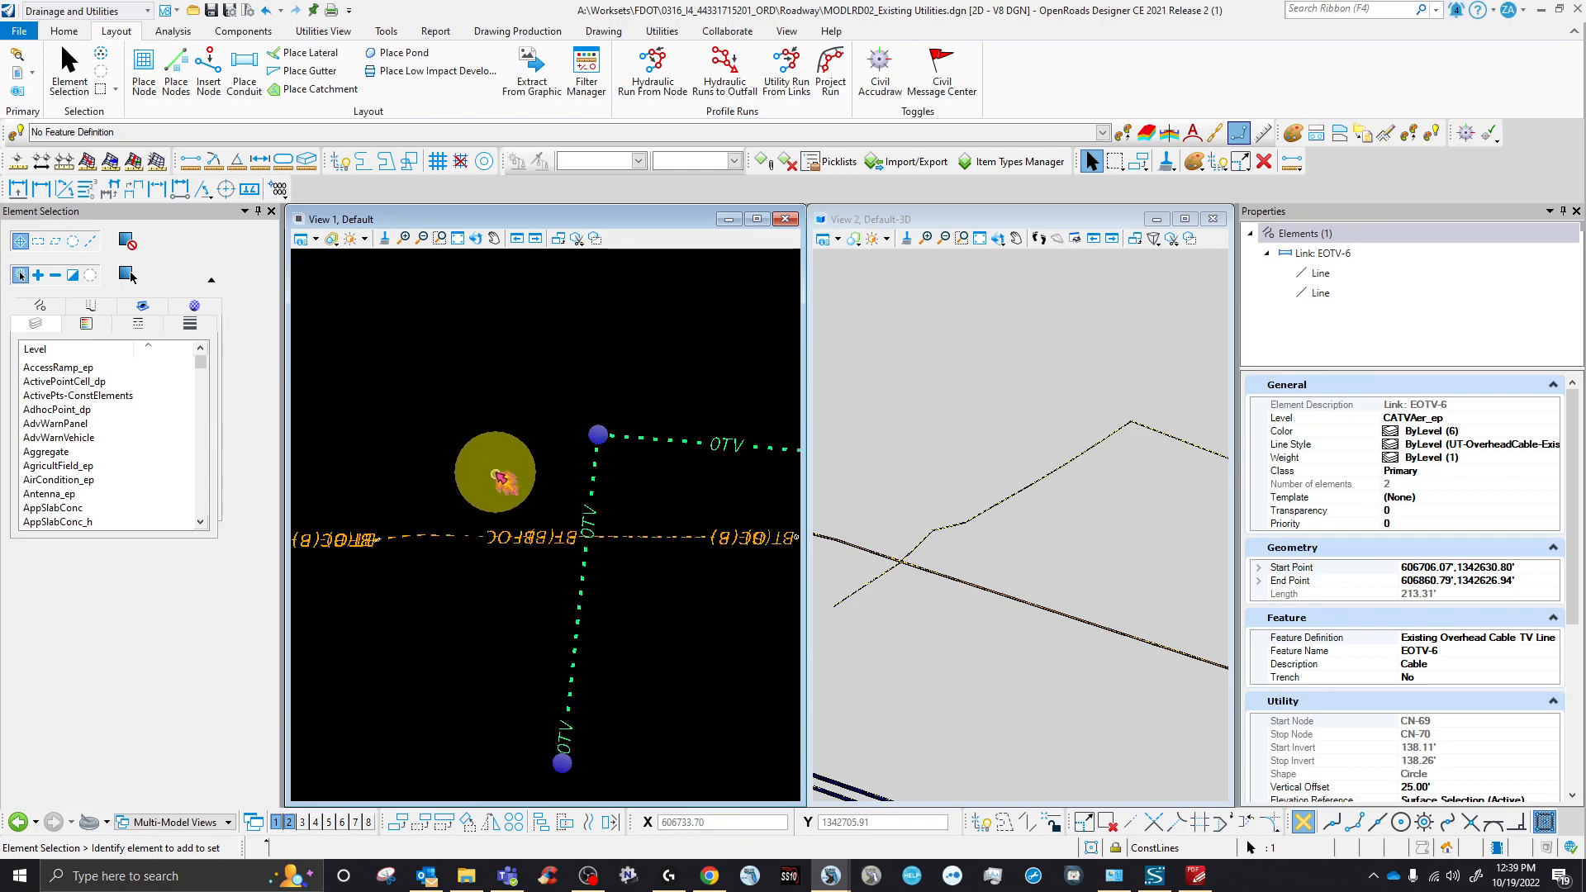
{"action": "left_click", "coordinate": [520, 551]}
- Assign the feature definition Existing Telephone Pole to the node at the southern end of the overhead cable TV line
{"action": "scroll", "coordinate": [567, 774], "scroll_direction": "up", "scroll_amount": 5}
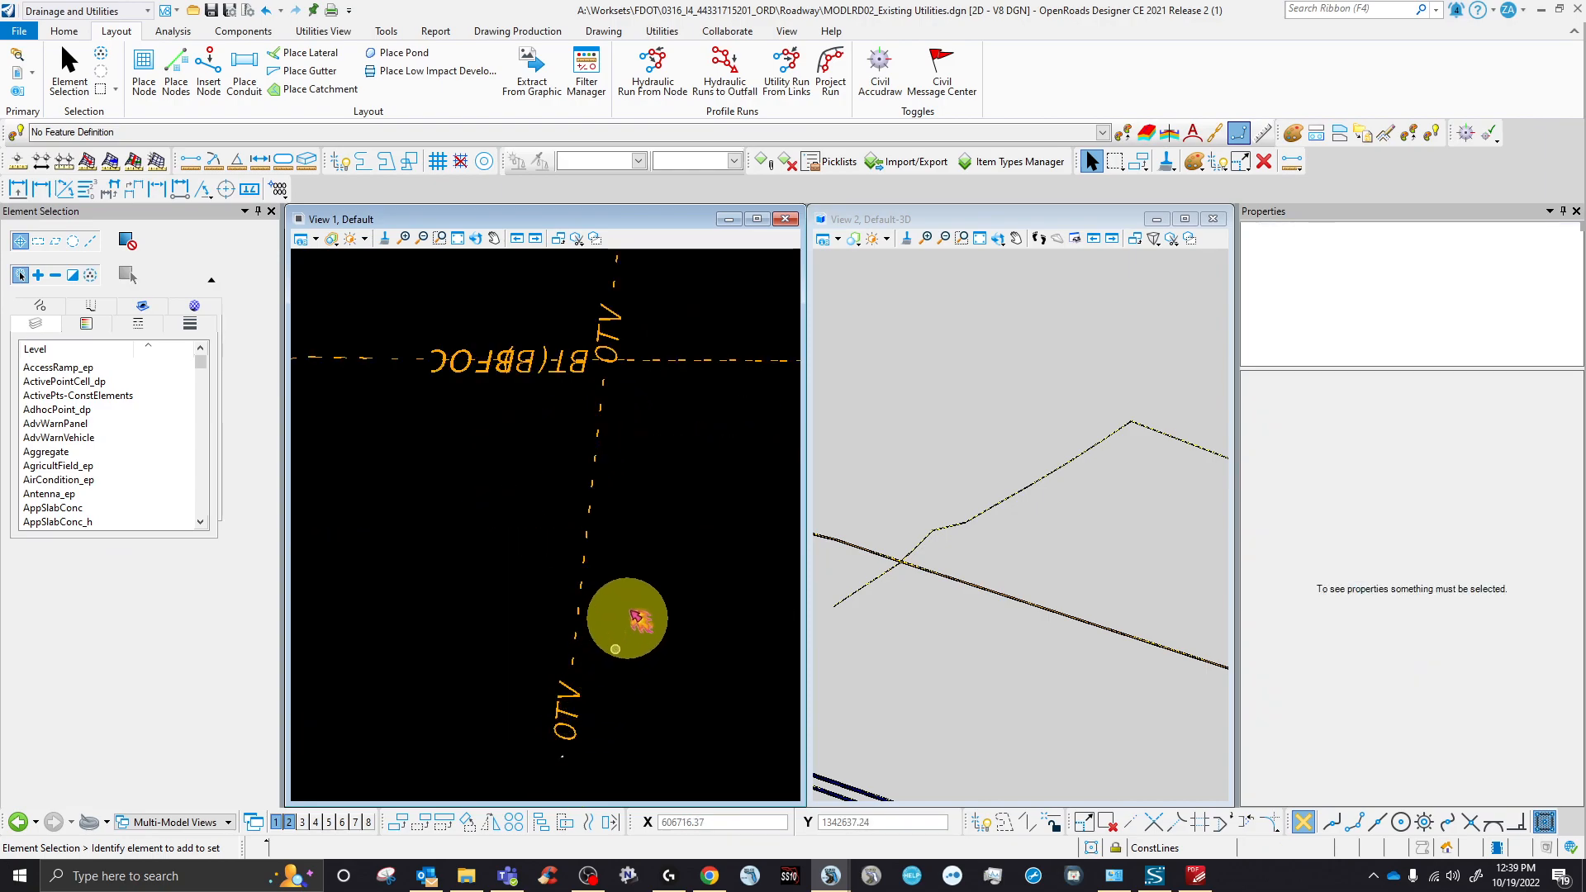
{"action": "scroll", "coordinate": [603, 583], "scroll_direction": "up", "scroll_amount": 3}
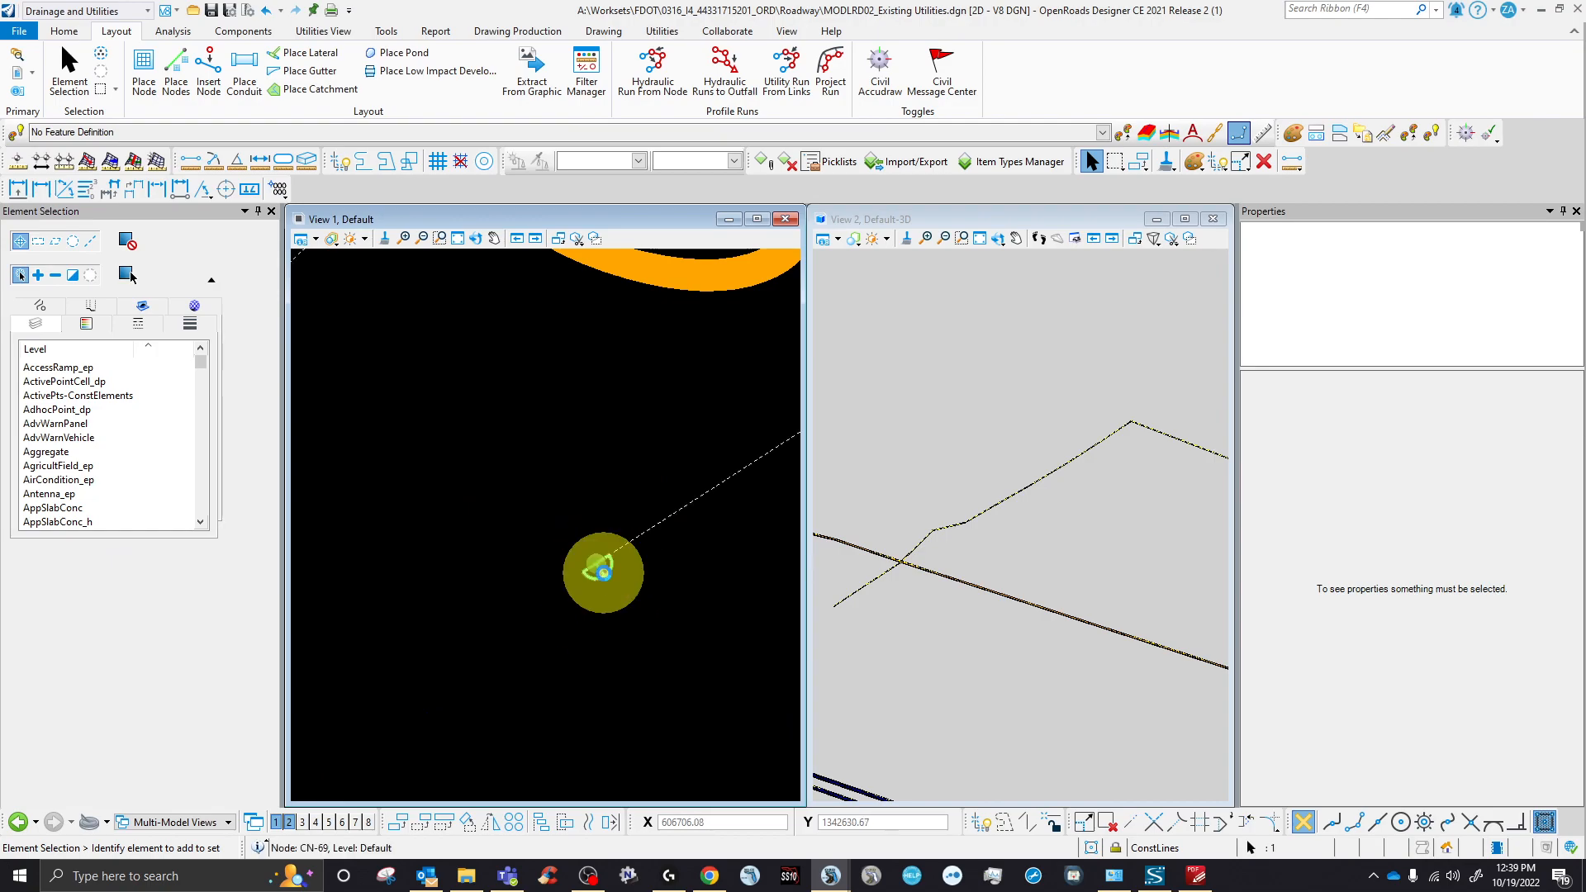
{"action": "left_click", "coordinate": [603, 570]}
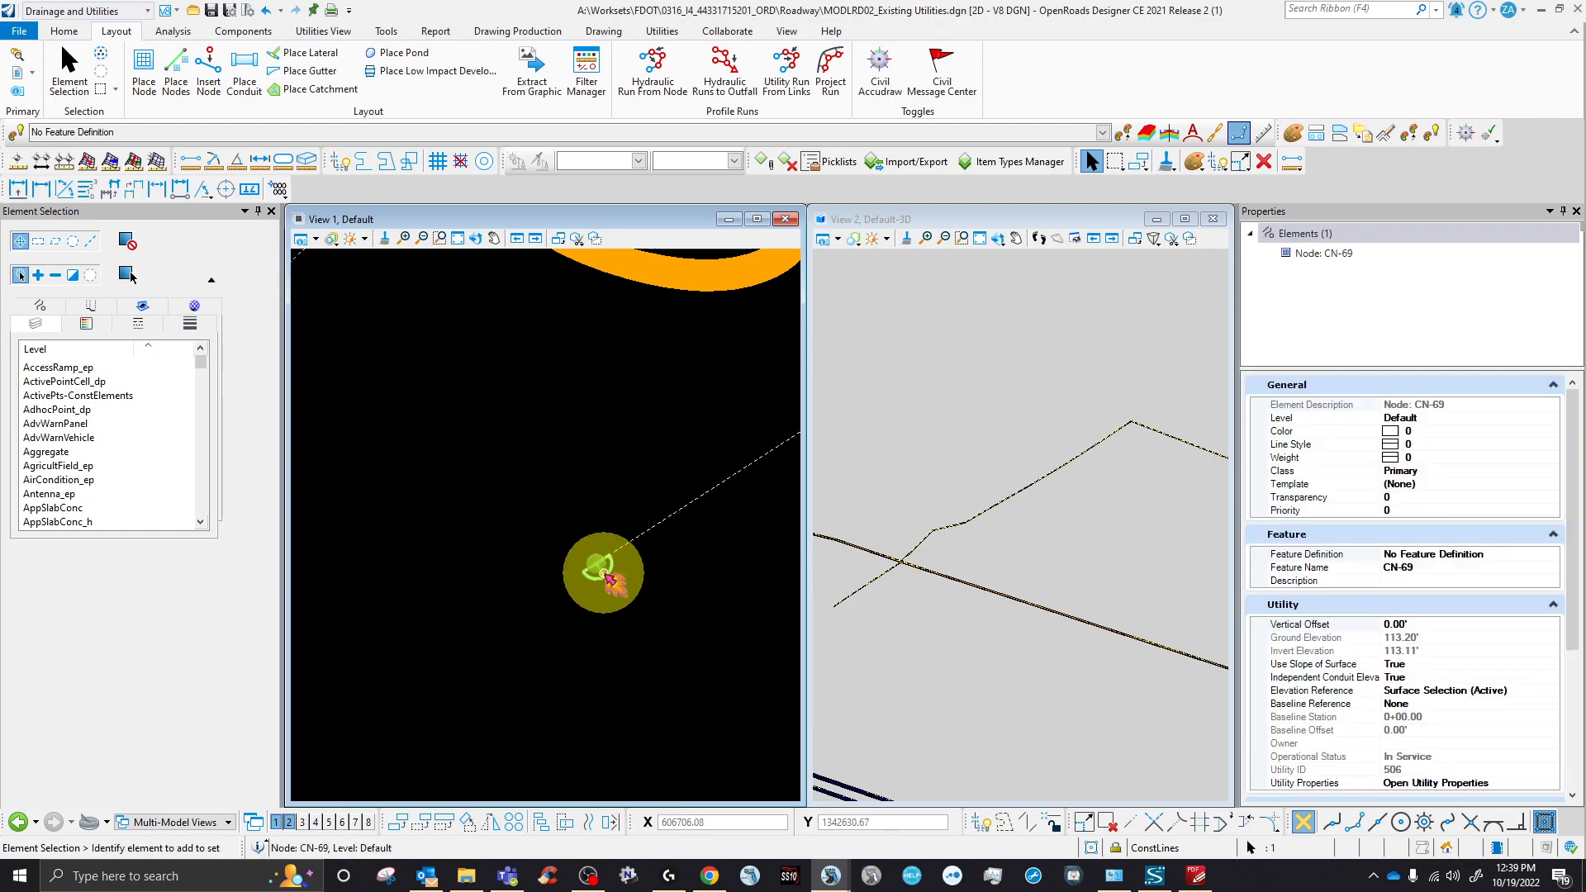
{"action": "left_click", "coordinate": [1505, 557]}
{"action": "left_click", "coordinate": [1552, 556]}
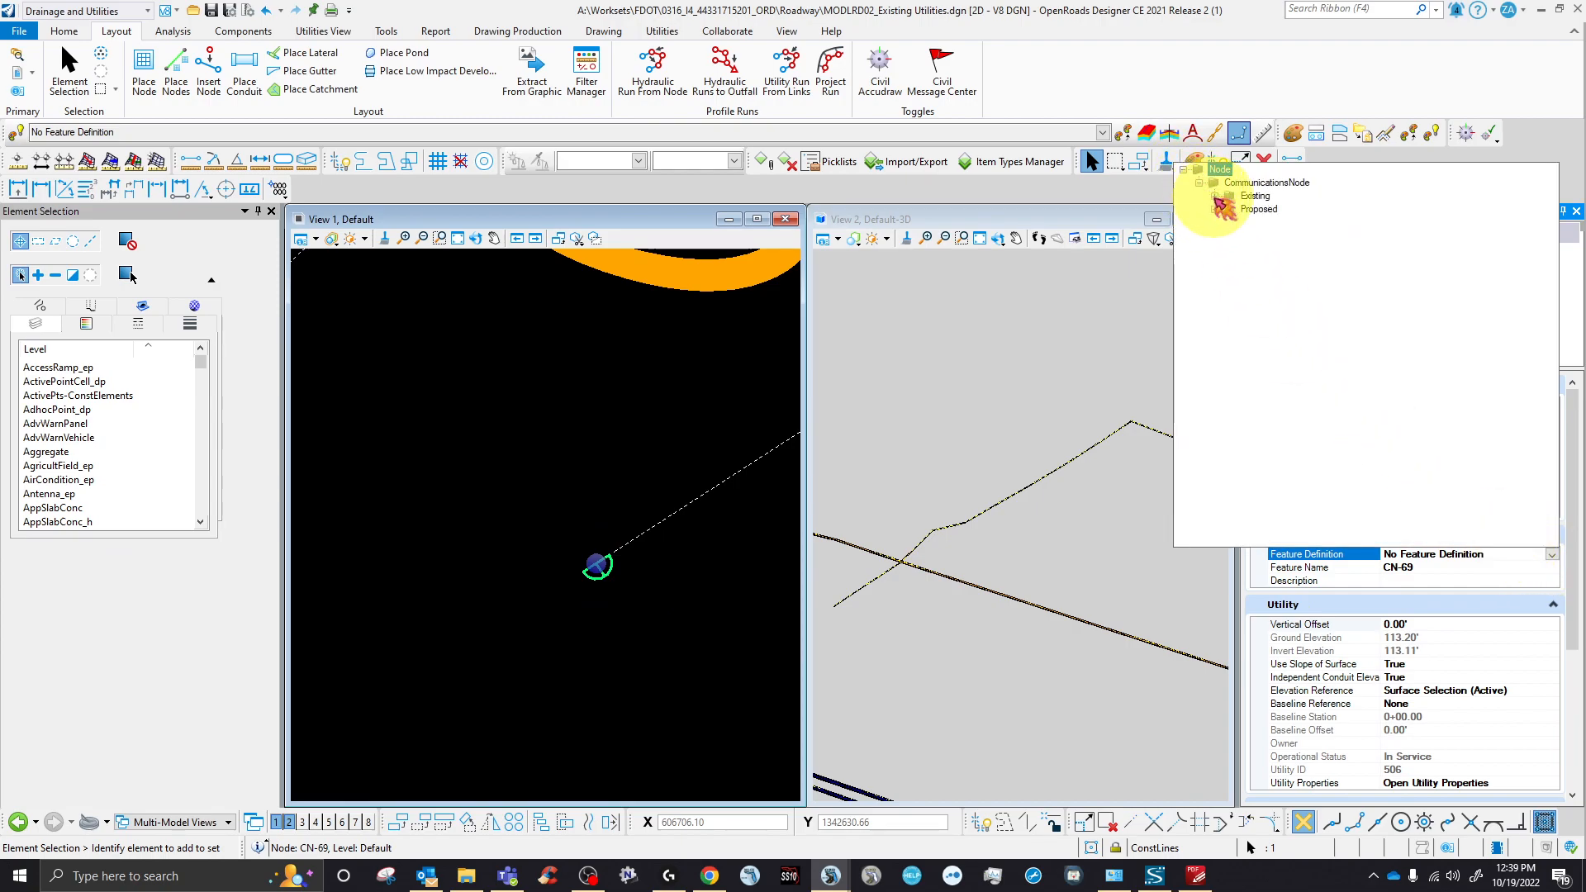
{"action": "left_click", "coordinate": [1231, 236]}
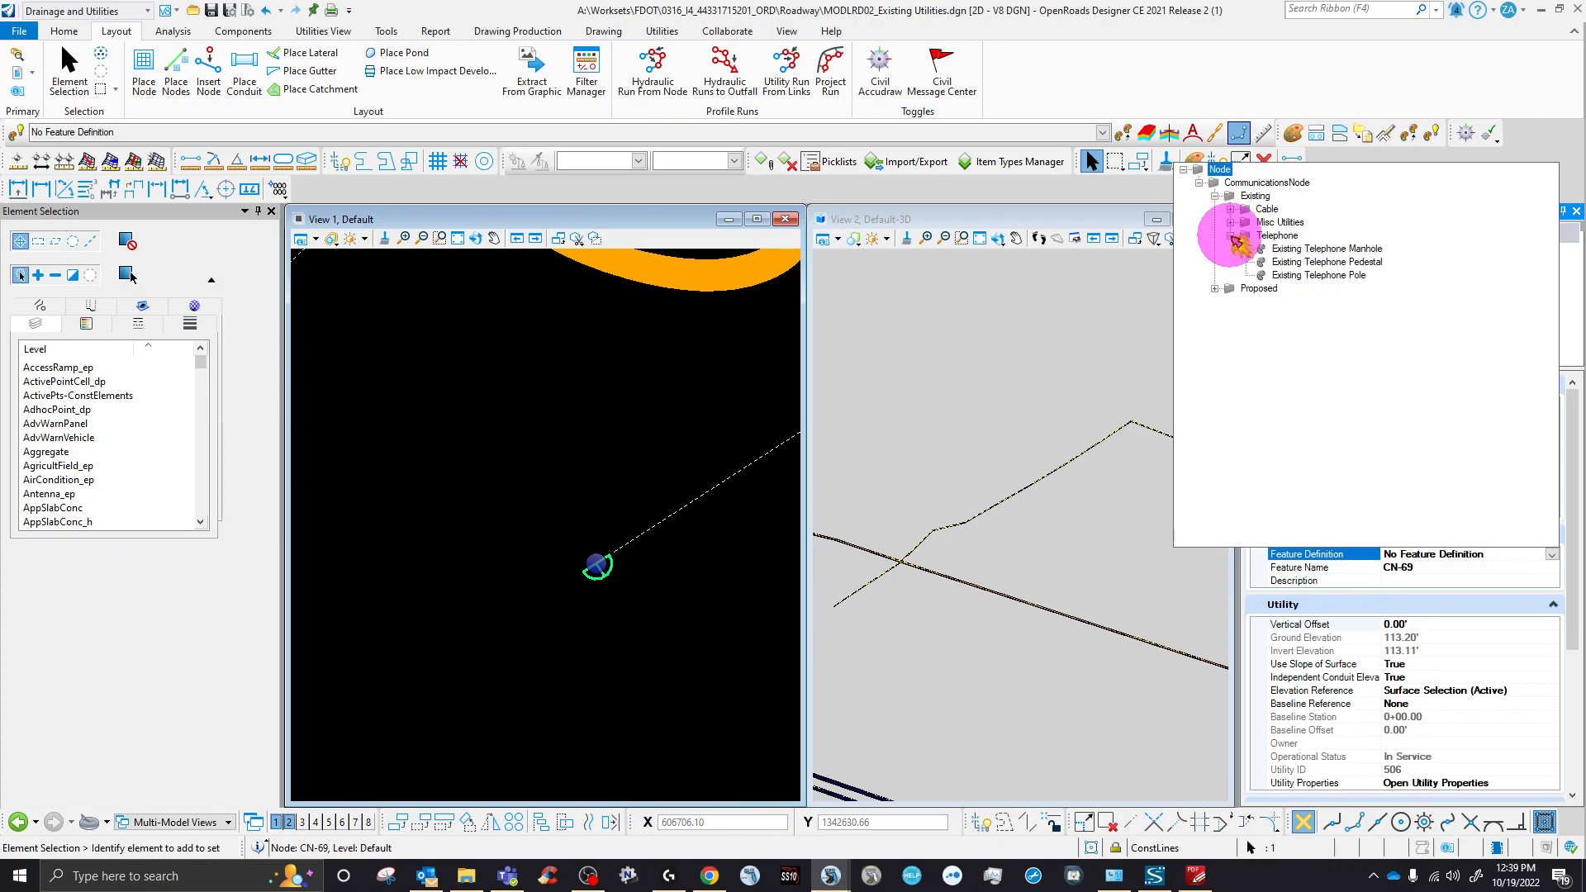
{"action": "left_click", "coordinate": [1322, 275]}
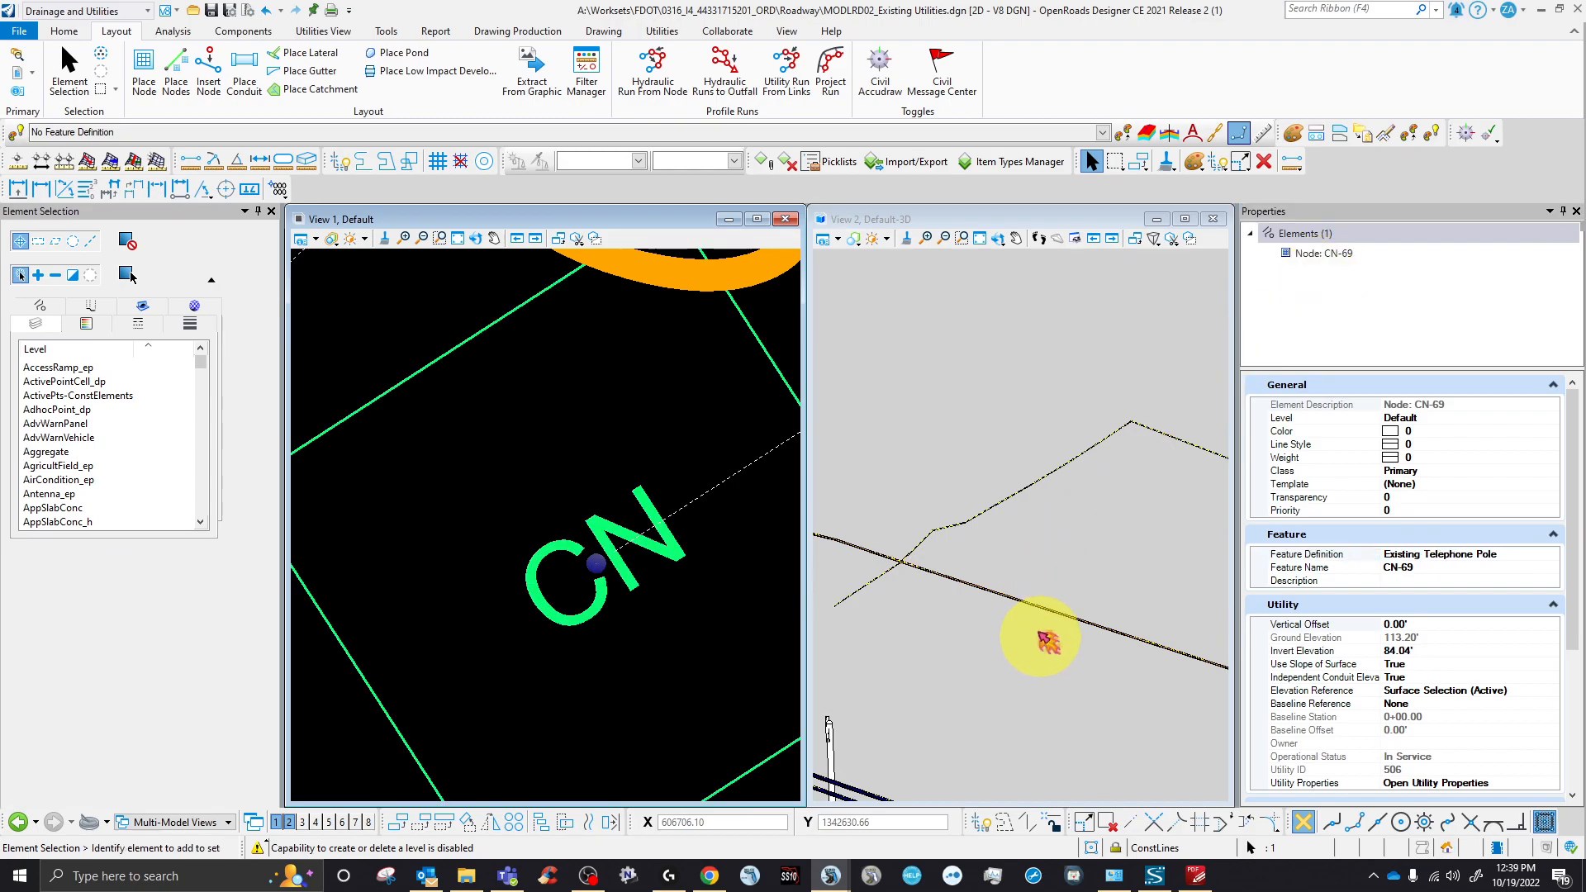
- Set the telephone pole node's vertical offset to 25 so its top meets the overhead cable in 3D
{"action": "scroll", "coordinate": [931, 655], "scroll_direction": "up", "scroll_amount": 5}
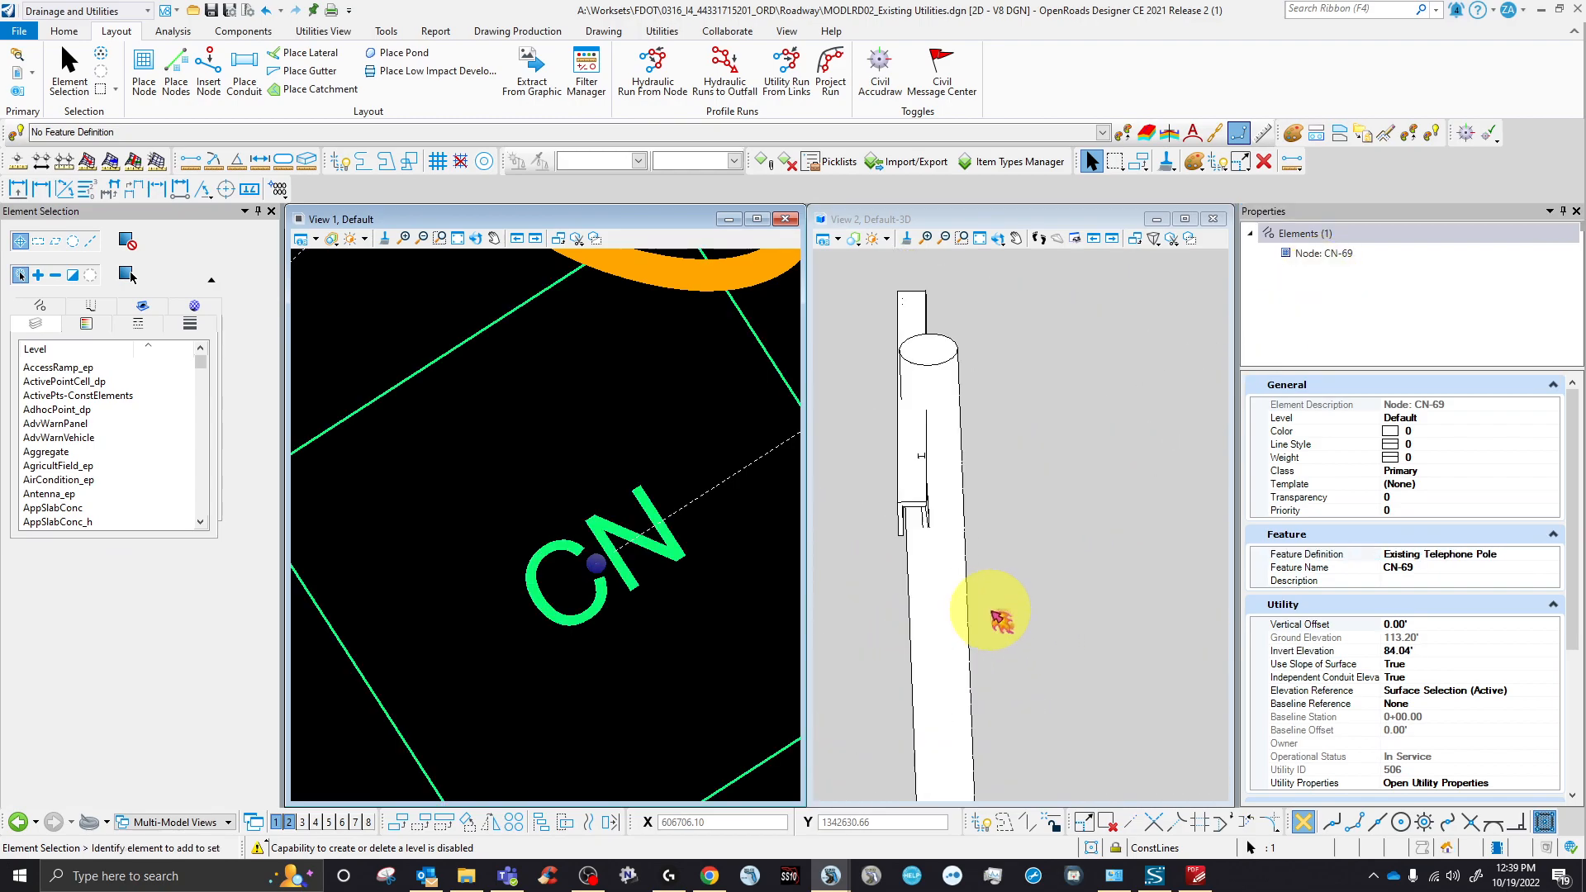
{"action": "scroll", "coordinate": [974, 542], "scroll_direction": "down", "scroll_amount": 3}
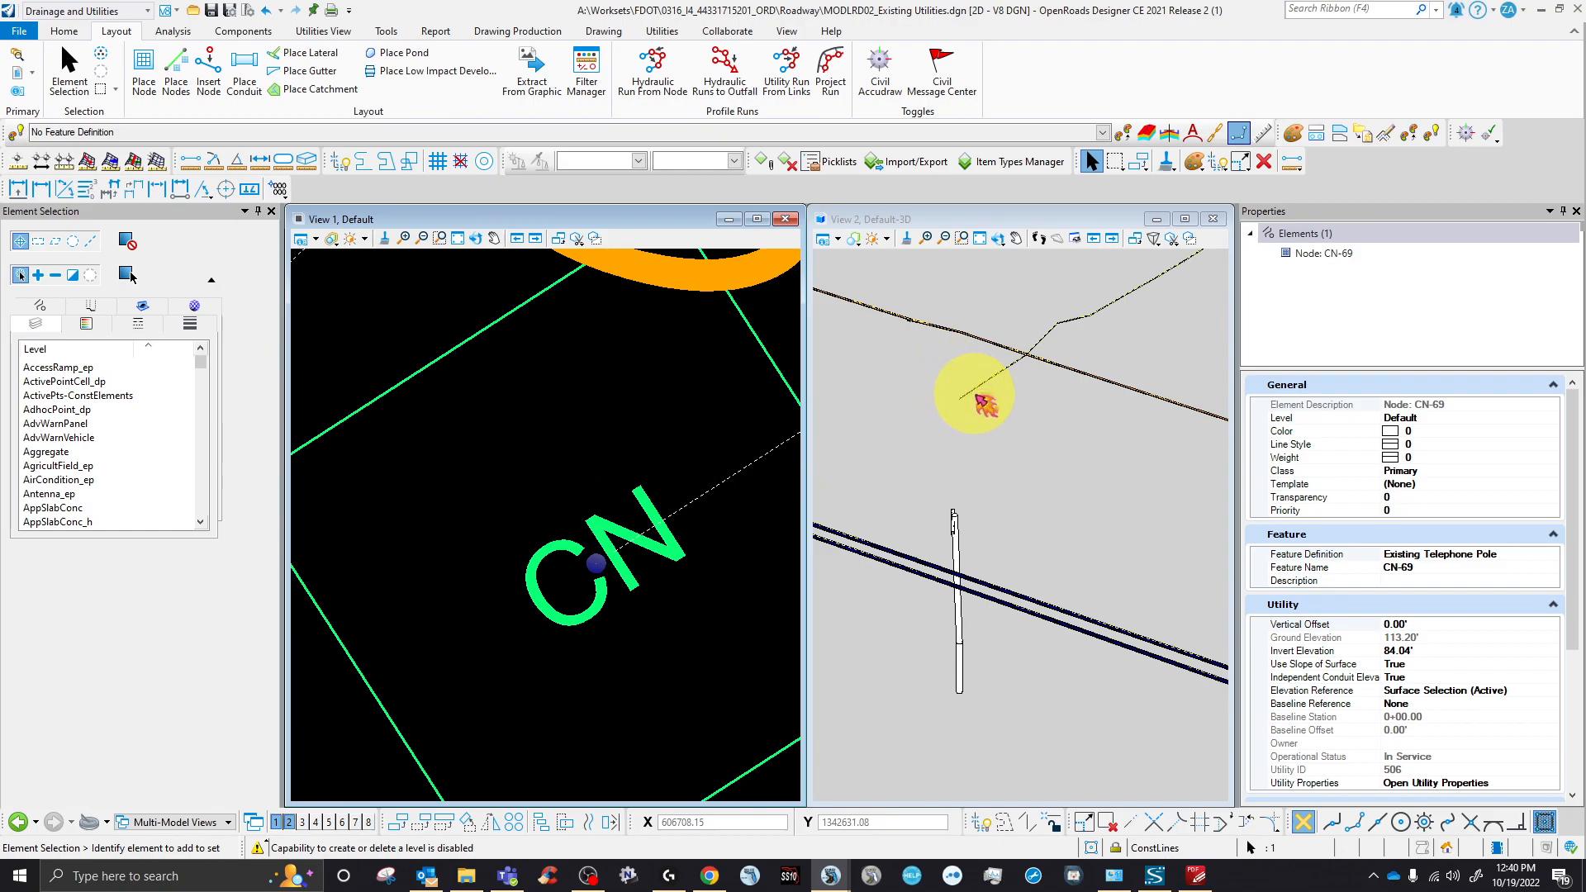
{"action": "left_click", "coordinate": [1442, 626]}
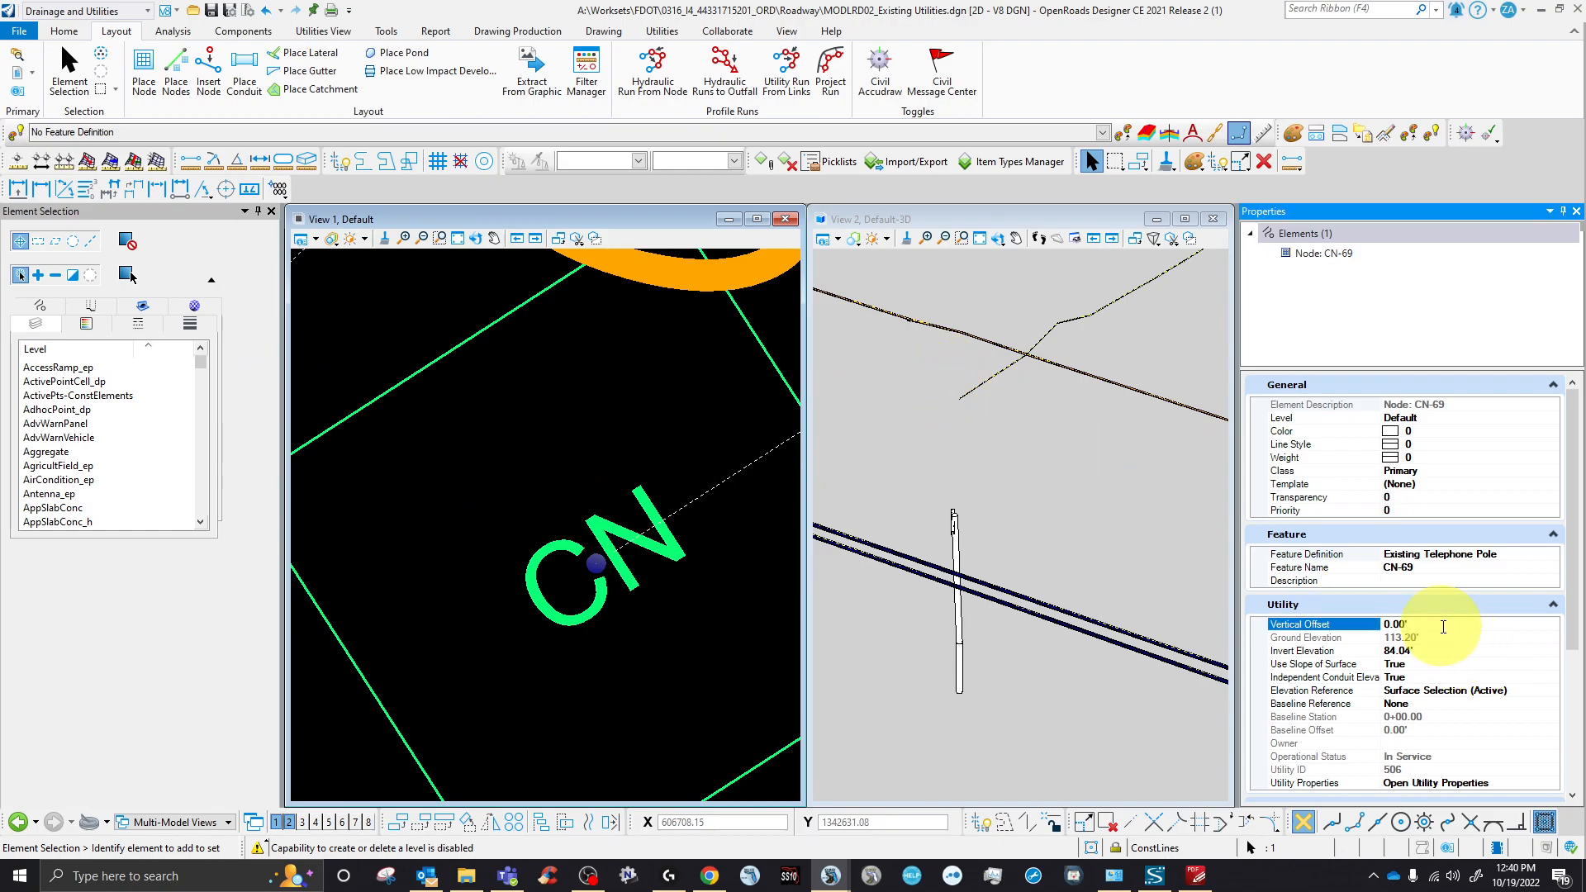
{"action": "left_click_drag", "start_coordinate": [1443, 627], "coordinate": [1376, 626]}
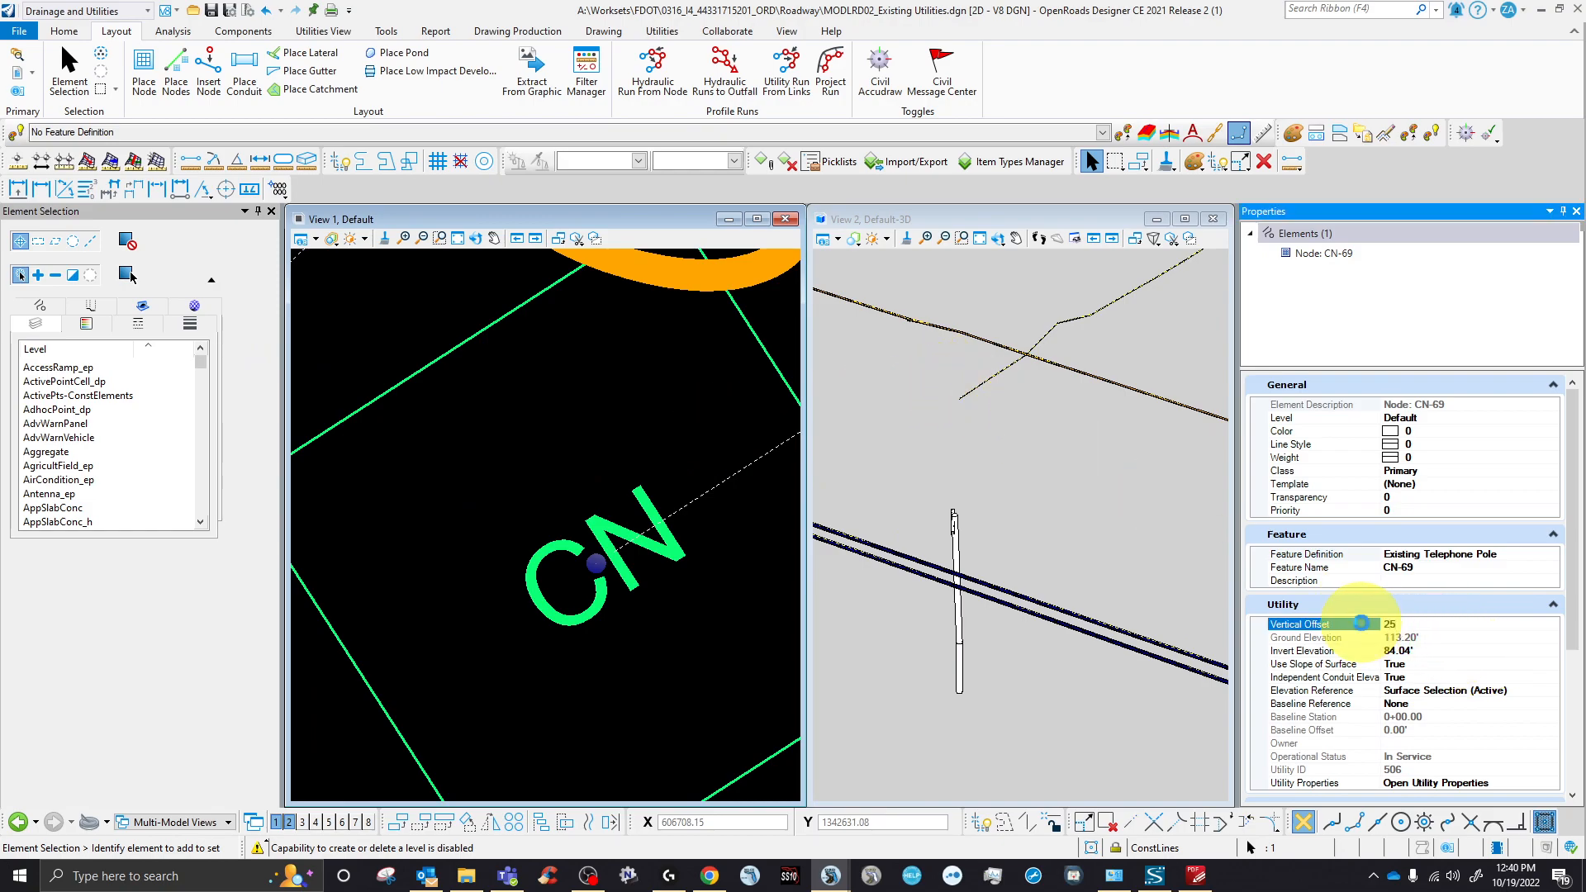
{"action": "key", "text": "Return"}
{"action": "scroll", "coordinate": [1020, 402], "scroll_direction": "up", "scroll_amount": 5}
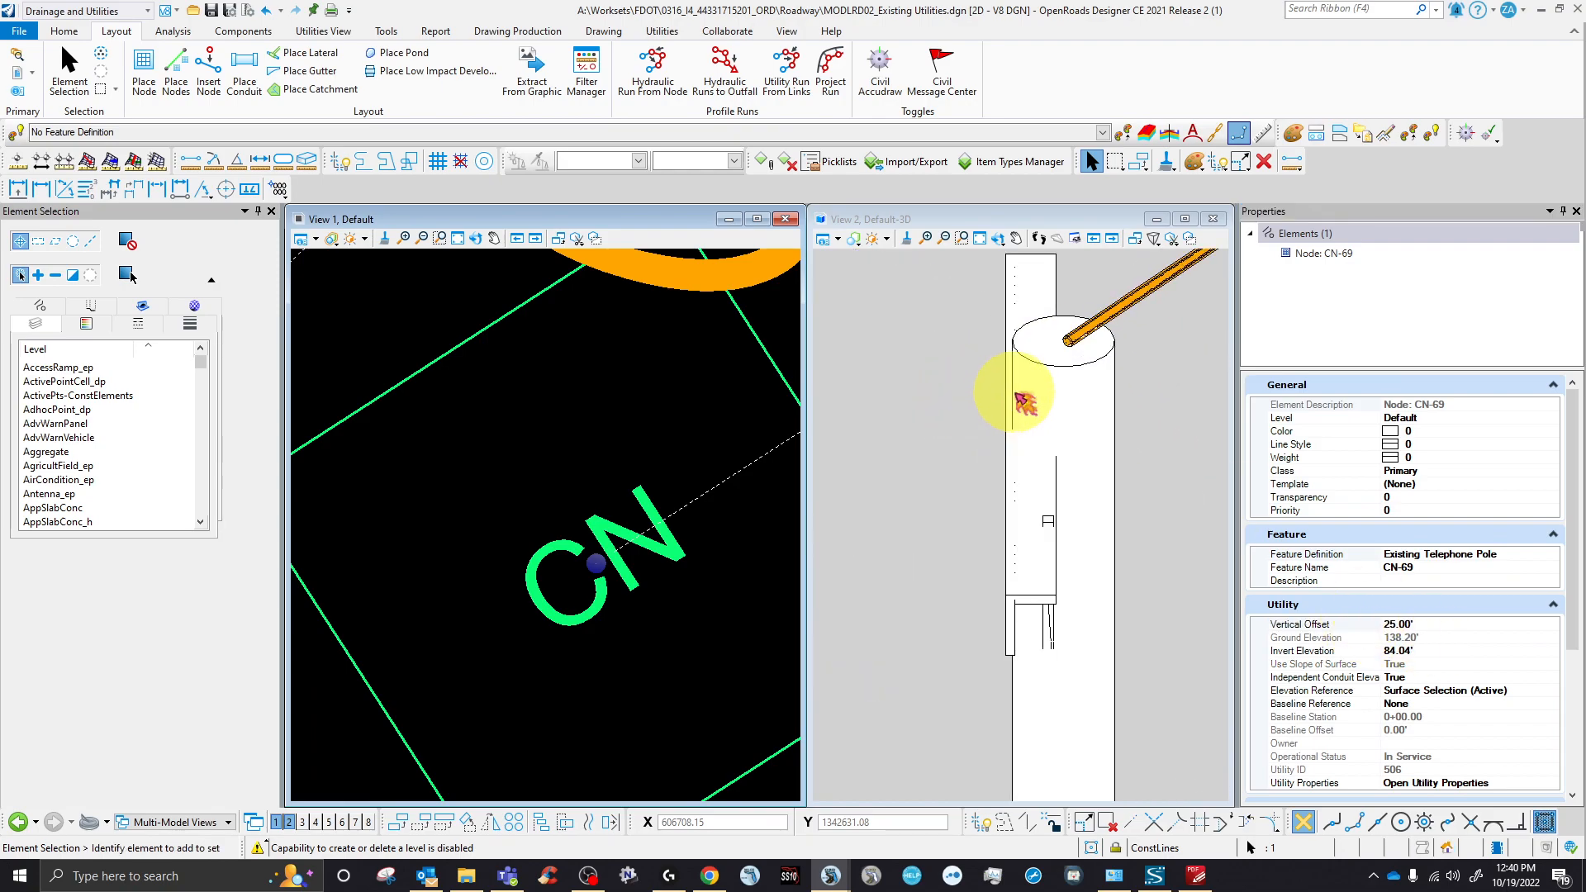
- Rotate the telephone pole node in plan to align it with the overhead cable TV line
{"action": "scroll", "coordinate": [1024, 402], "scroll_direction": "down", "scroll_amount": 5}
{"action": "scroll", "coordinate": [516, 494], "scroll_direction": "down", "scroll_amount": 5}
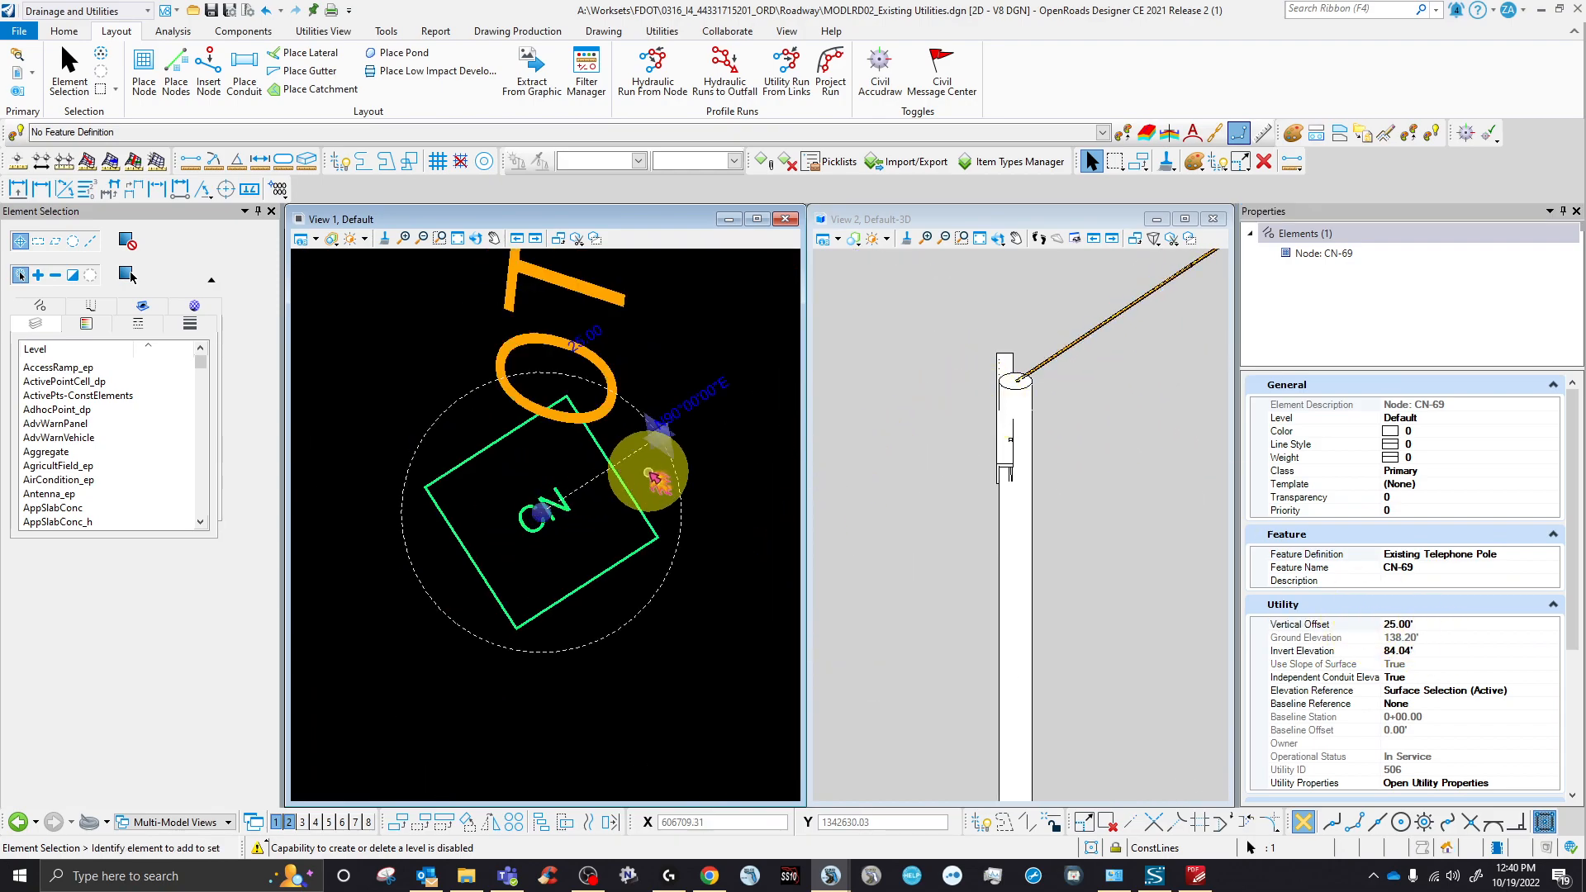
{"action": "left_click_drag", "start_coordinate": [665, 446], "coordinate": [567, 305]}
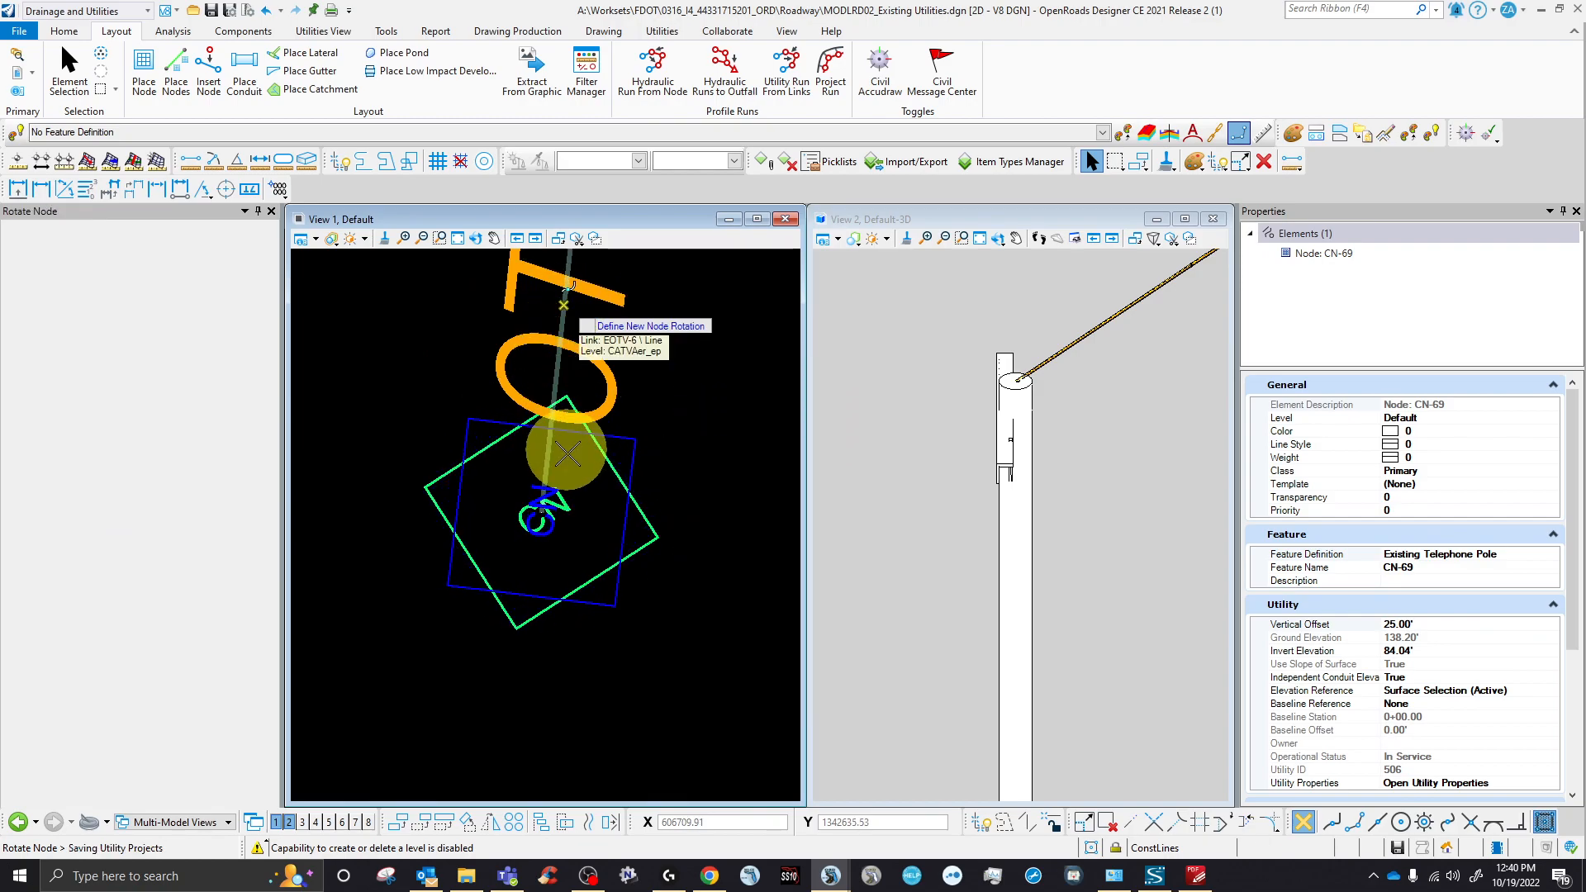
{"action": "left_click", "coordinate": [559, 450]}
- Examine the overhead cable TV line's corner bend up close in the 3D view
{"action": "scroll", "coordinate": [928, 502], "scroll_direction": "down", "scroll_amount": 3}
{"action": "middle_click_drag", "start_coordinate": [920, 525], "coordinate": [988, 500], "text": "shift"}
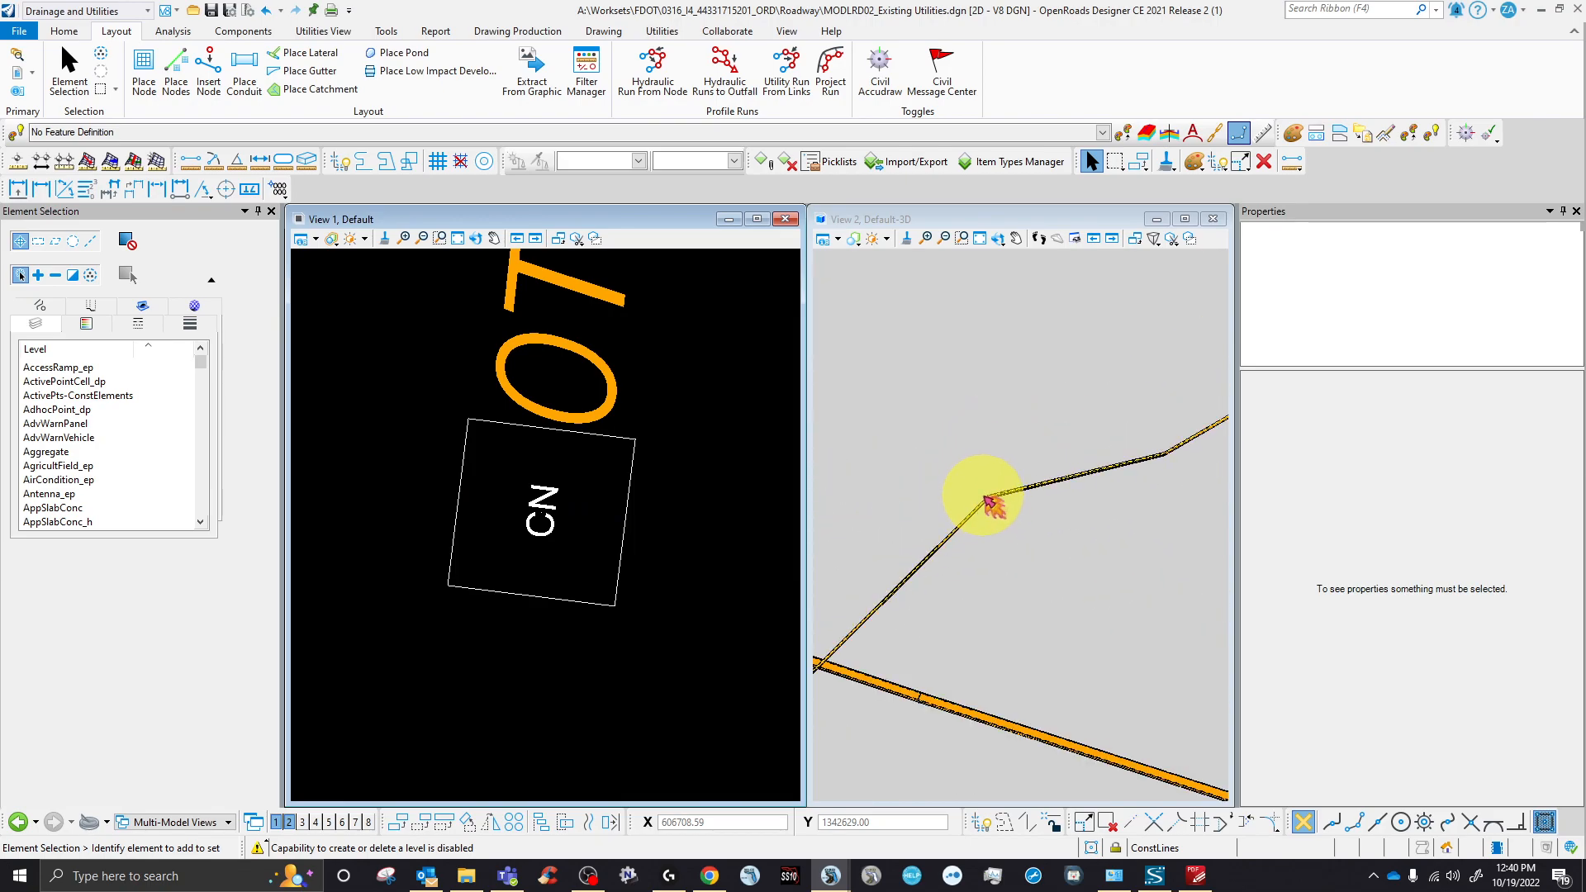
{"action": "scroll", "coordinate": [985, 497], "scroll_direction": "up", "scroll_amount": 6}
{"action": "scroll", "coordinate": [991, 521], "scroll_direction": "down", "scroll_amount": 3}
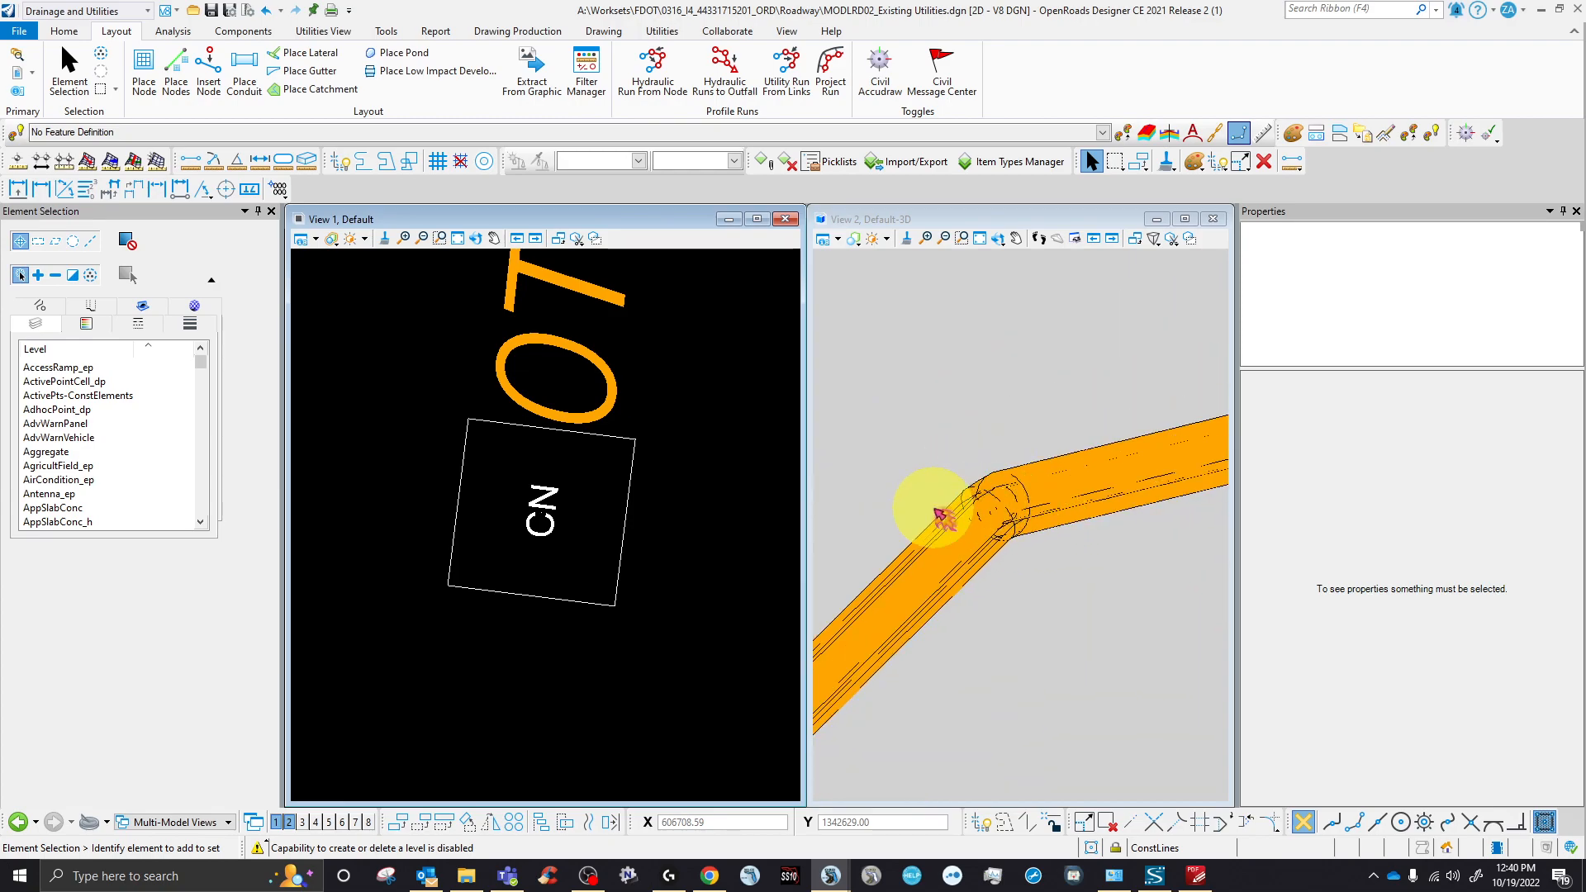
- Try to insert a node at the corner bend of the overhead cable TV line
{"action": "scroll", "coordinate": [487, 537], "scroll_direction": "down", "scroll_amount": 5}
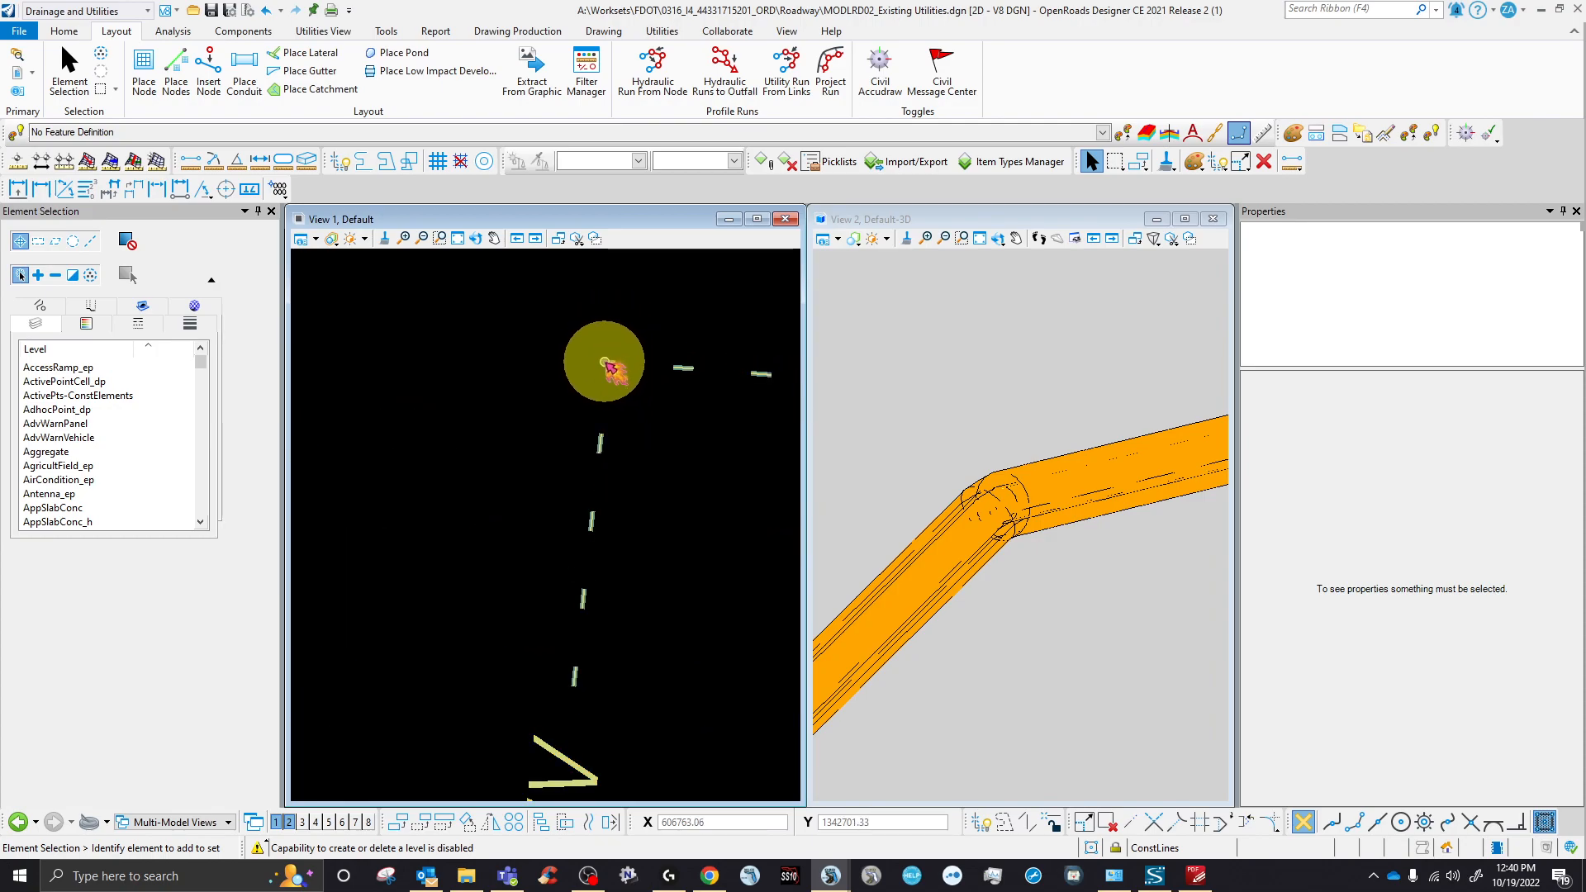
{"action": "scroll", "coordinate": [617, 350], "scroll_direction": "up", "scroll_amount": 3}
{"action": "scroll", "coordinate": [536, 413], "scroll_direction": "up", "scroll_amount": 2}
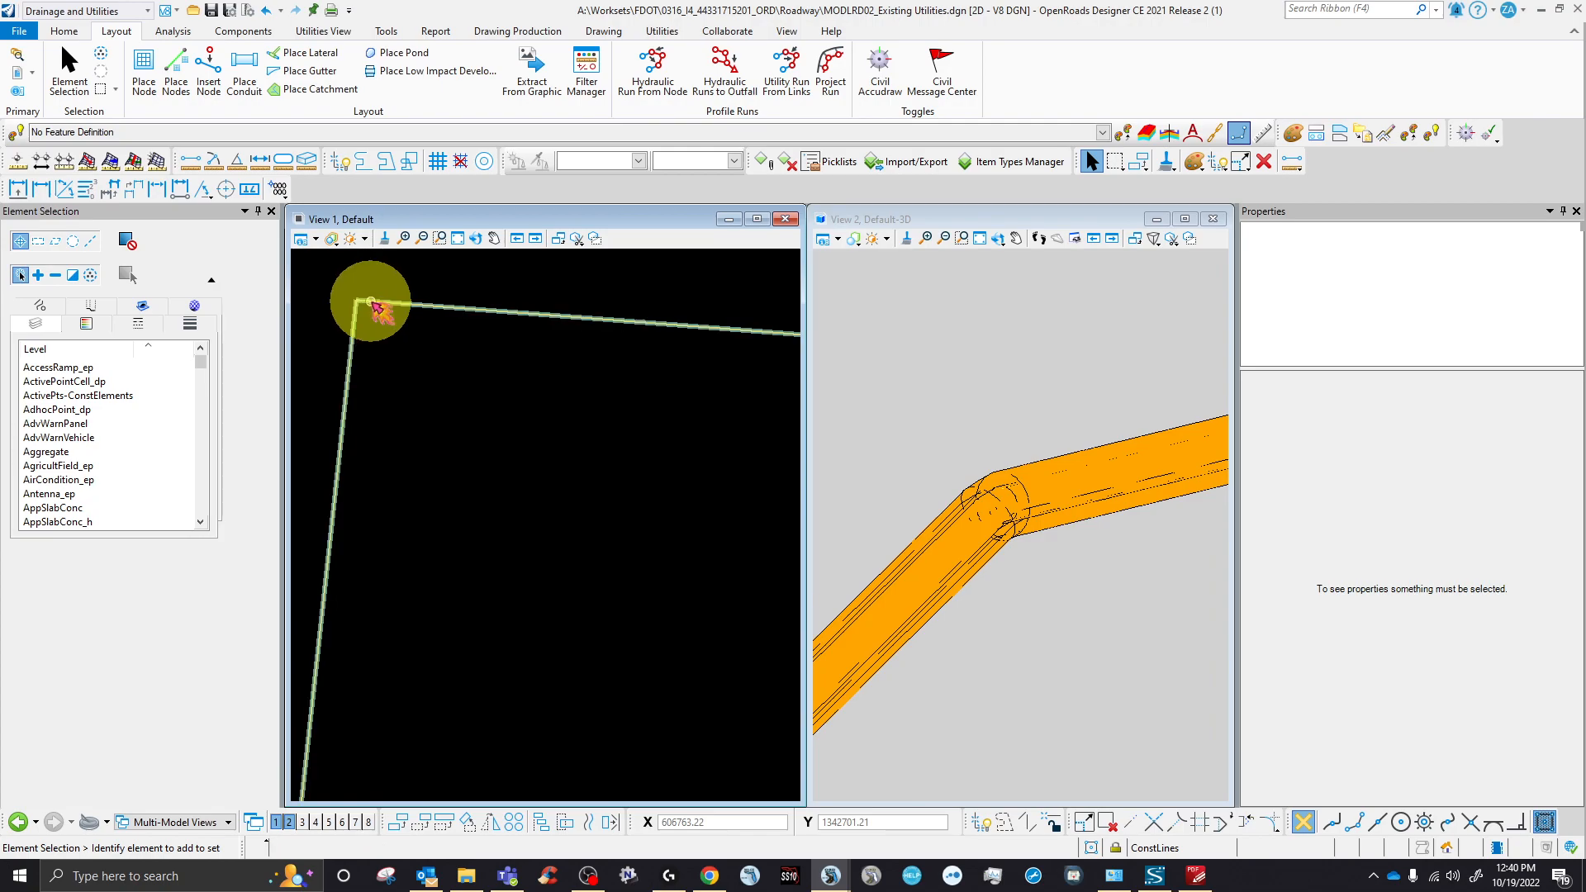
{"action": "left_click", "coordinate": [371, 302]}
{"action": "scroll", "coordinate": [463, 365], "scroll_direction": "down", "scroll_amount": 3}
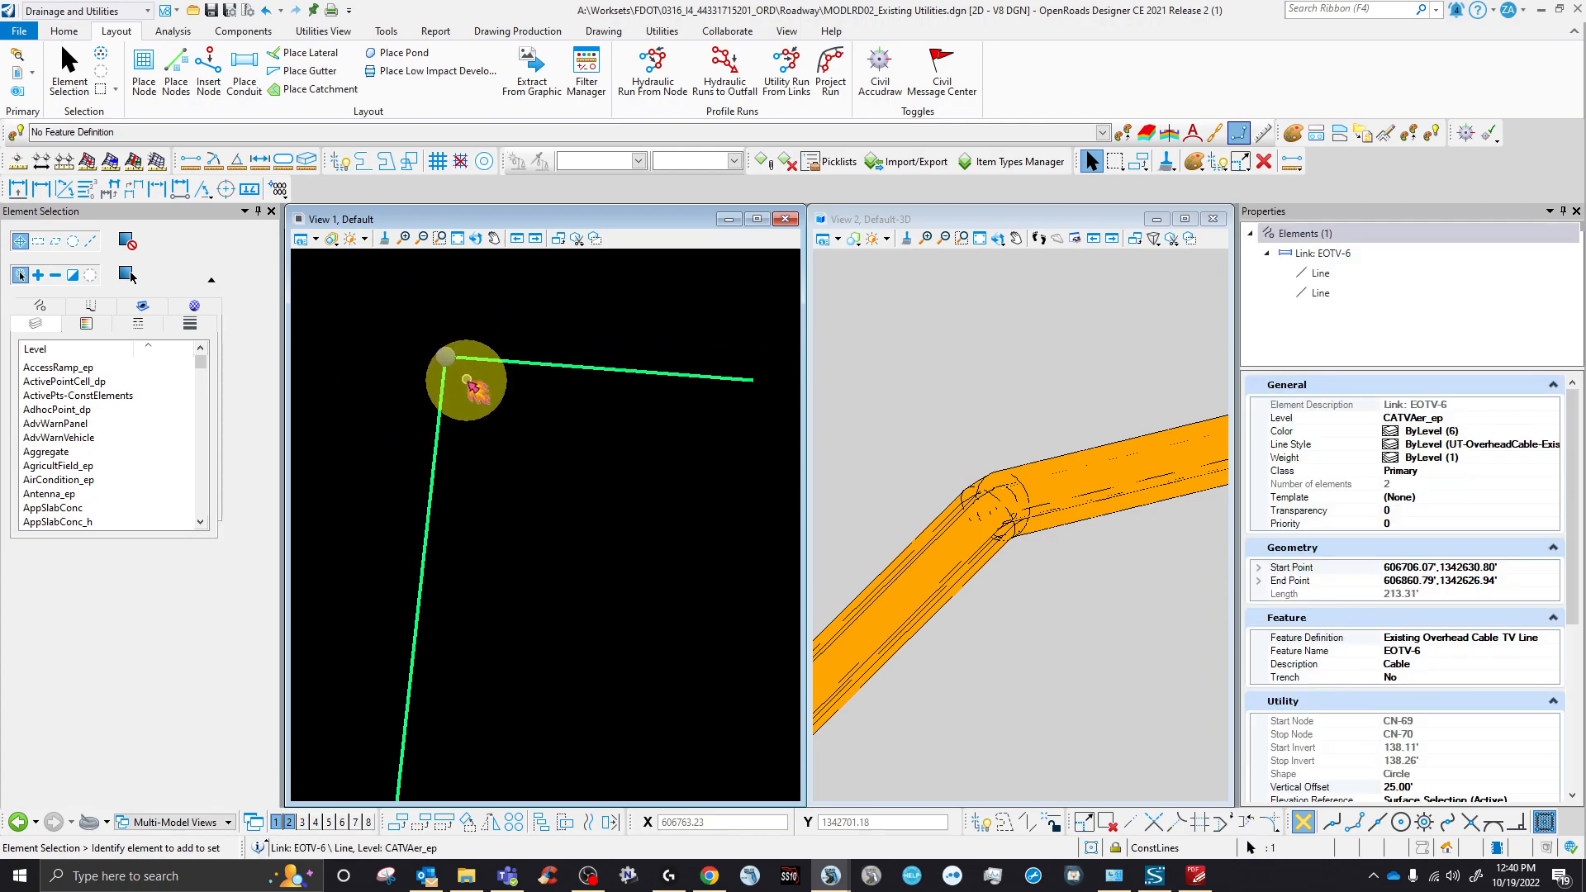
{"action": "left_click", "coordinate": [209, 85]}
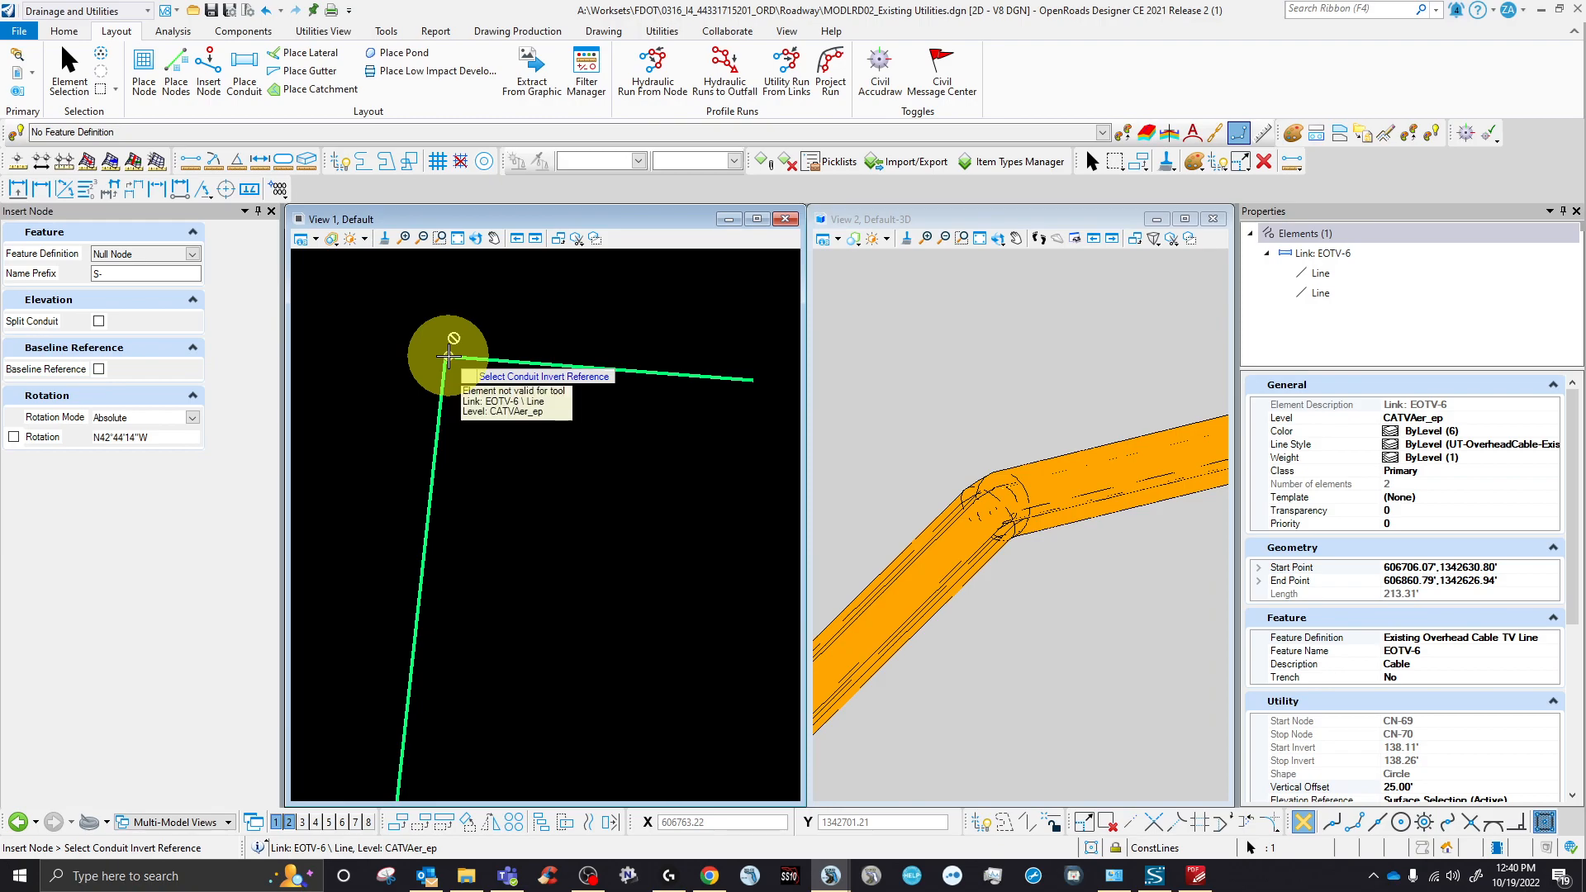
{"action": "scroll", "coordinate": [603, 471], "scroll_direction": "down", "scroll_amount": 6}
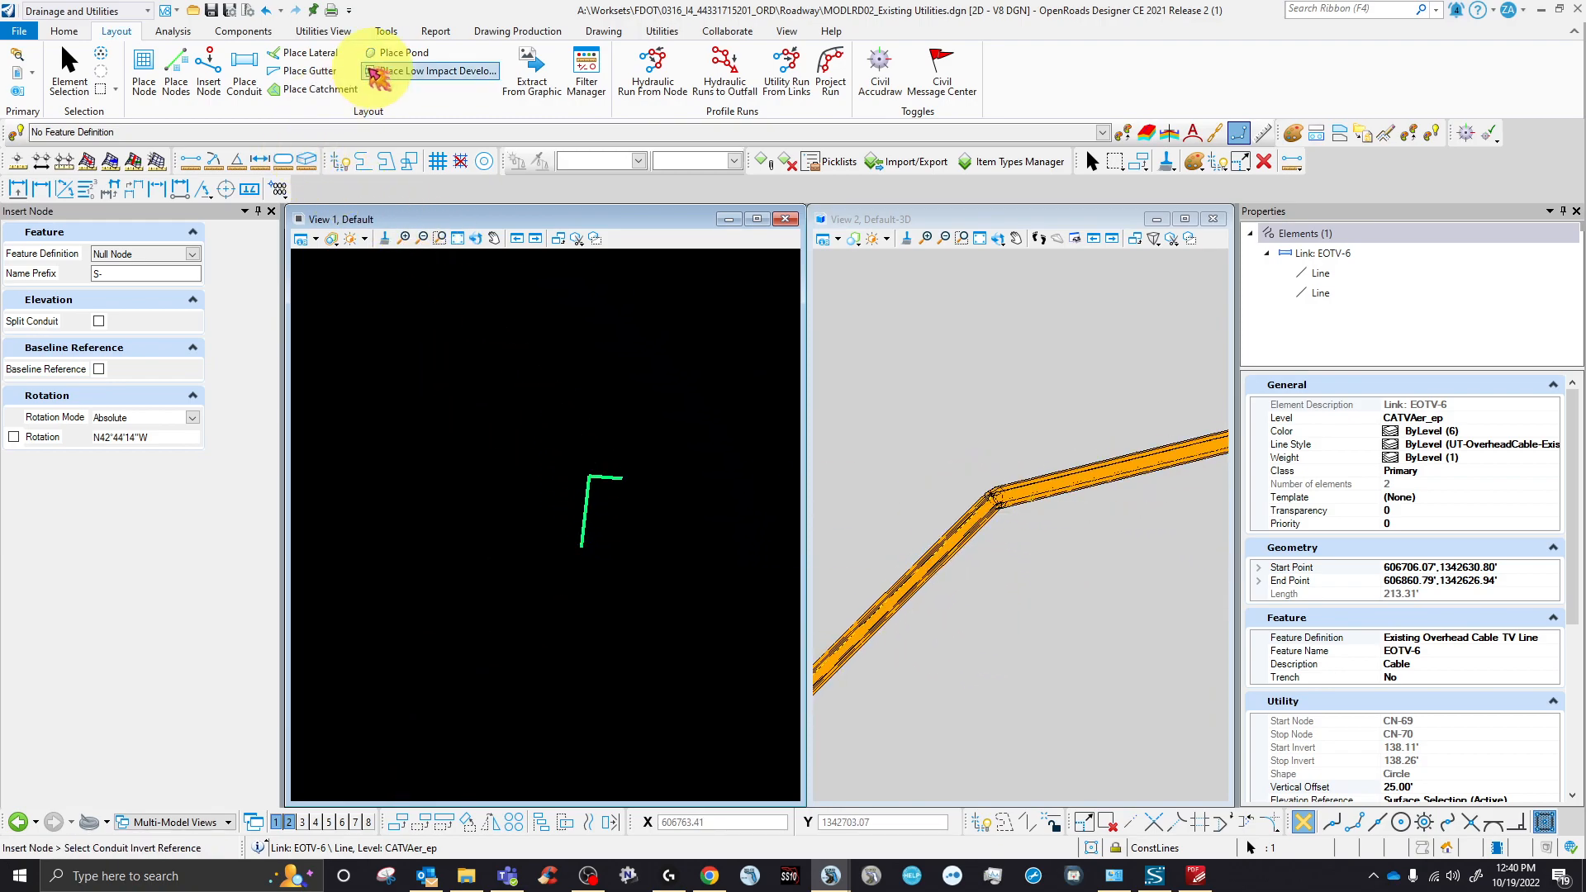
{"action": "left_click", "coordinate": [69, 70]}
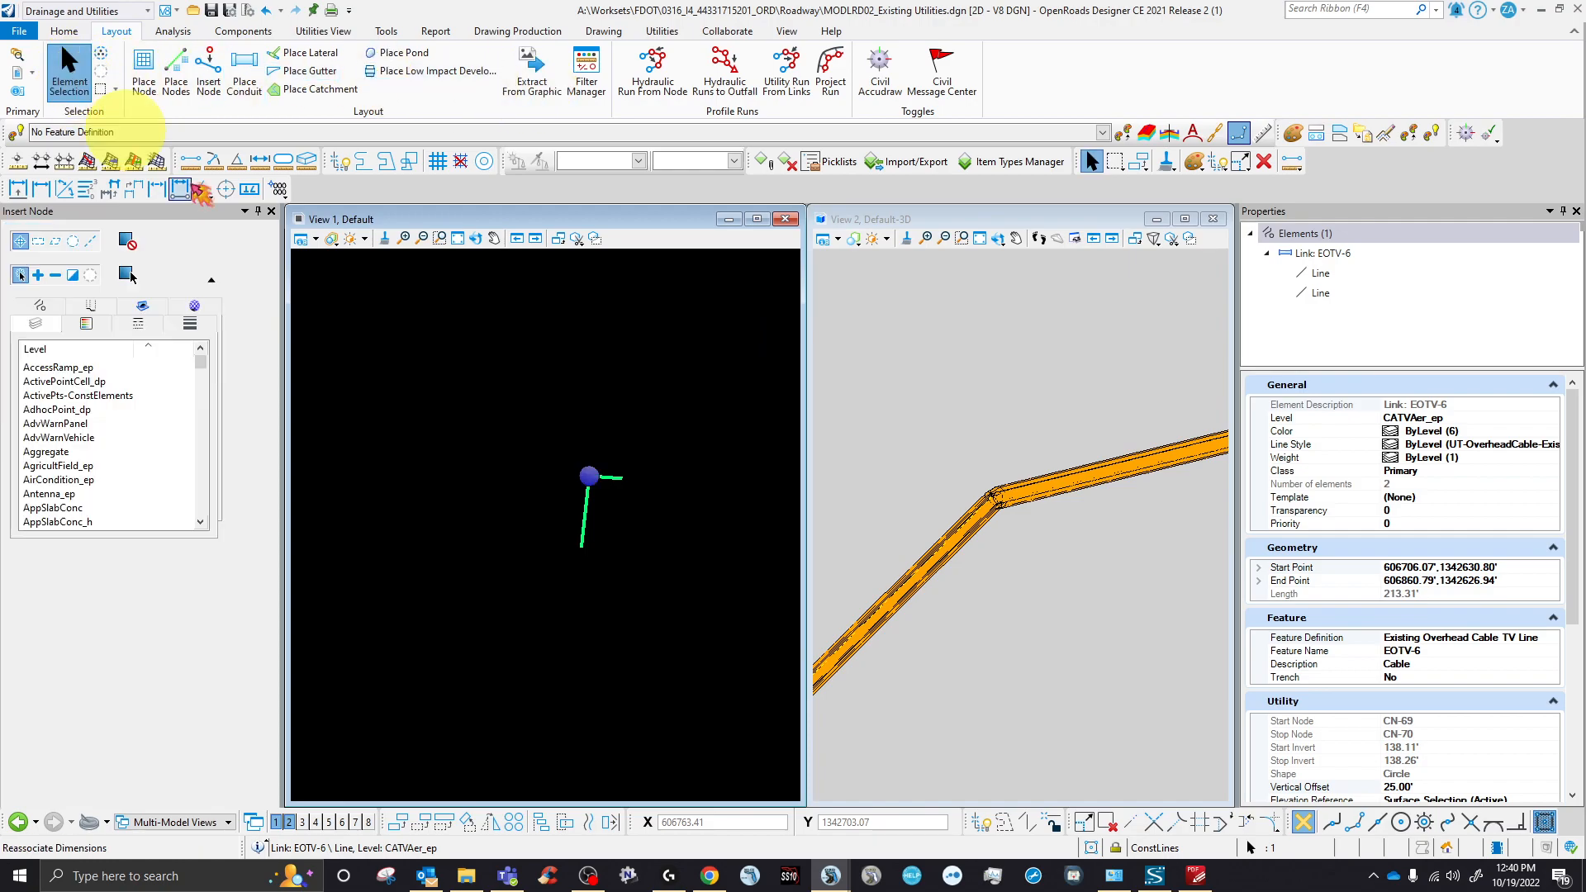
{"action": "left_click", "coordinate": [531, 570]}
- Assign the feature definition Existing Telephone Pole to the node at the eastern end of the overhead cable TV line
{"action": "scroll", "coordinate": [630, 583], "scroll_direction": "up", "scroll_amount": 2}
{"action": "scroll", "coordinate": [624, 574], "scroll_direction": "down", "scroll_amount": 8}
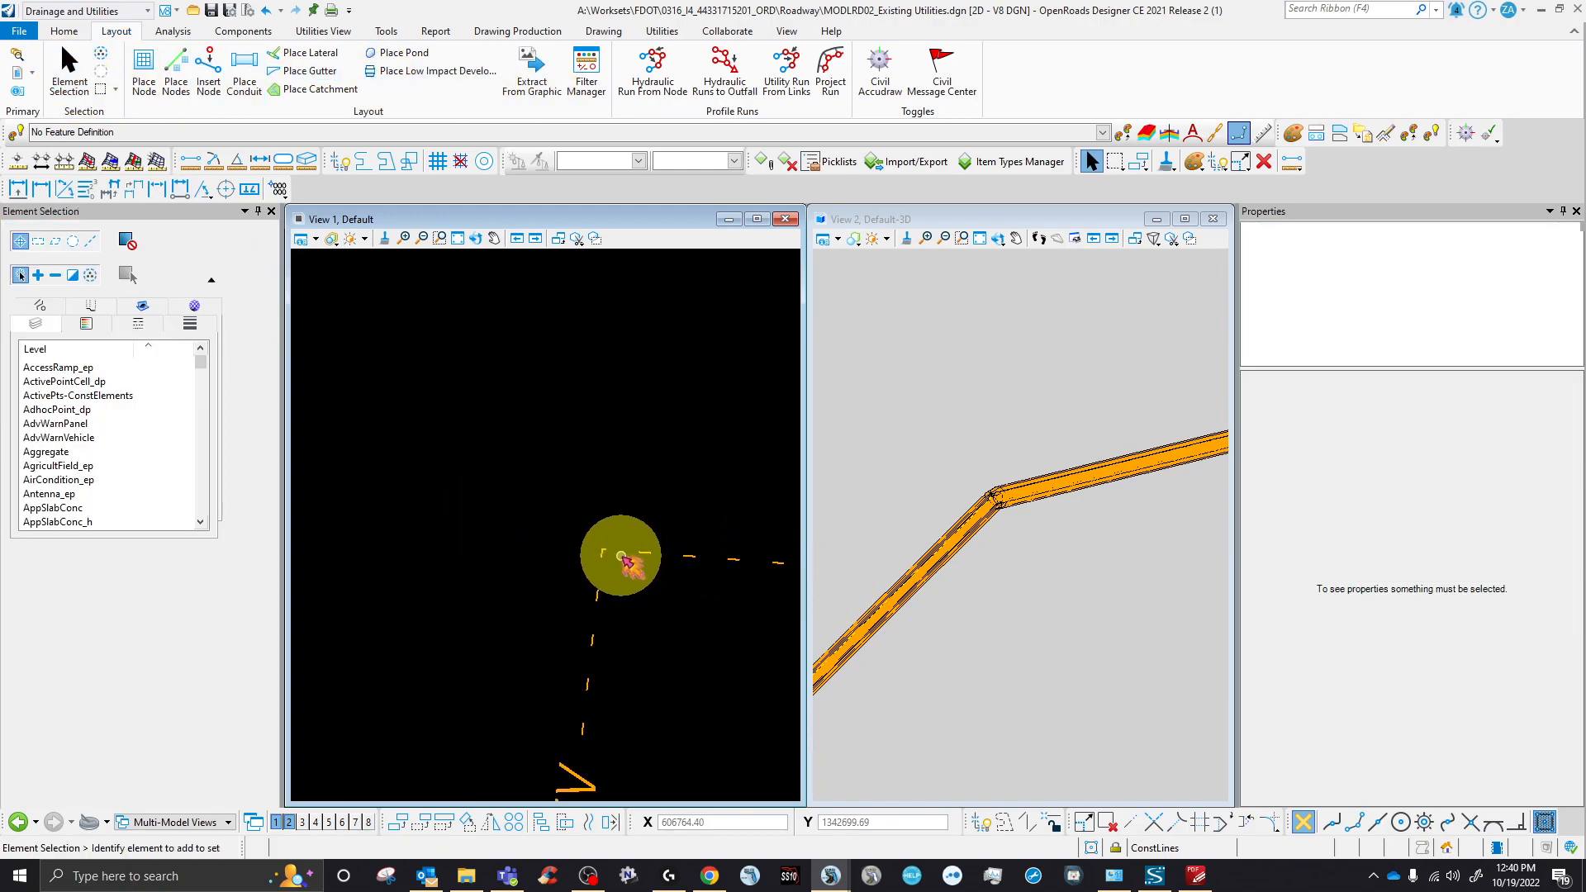
{"action": "scroll", "coordinate": [724, 582], "scroll_direction": "up", "scroll_amount": 4}
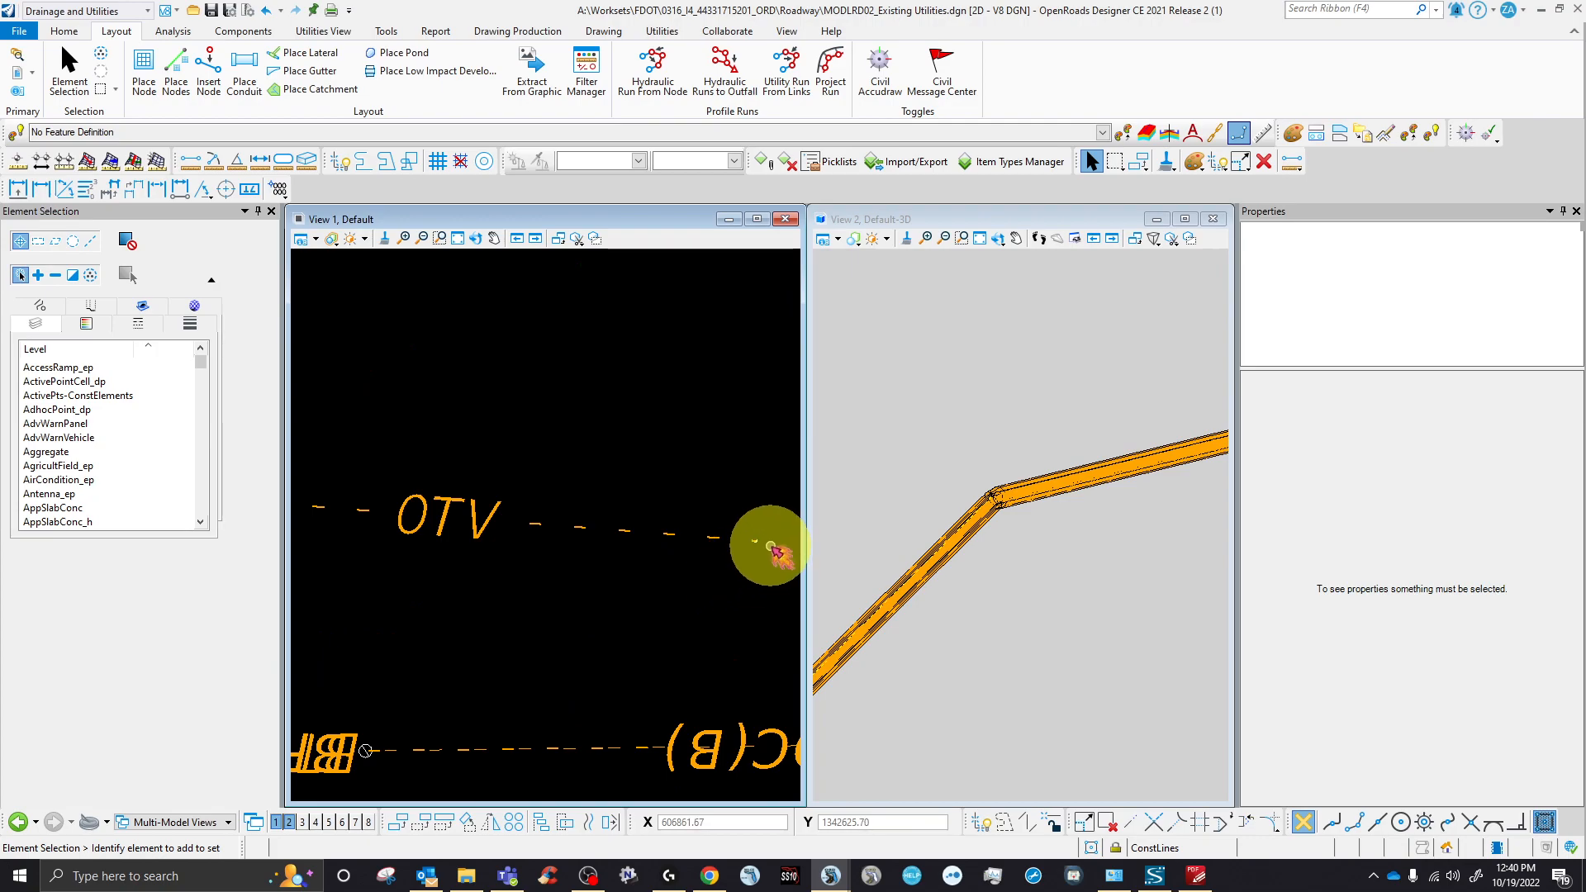
{"action": "scroll", "coordinate": [692, 509], "scroll_direction": "up", "scroll_amount": 3}
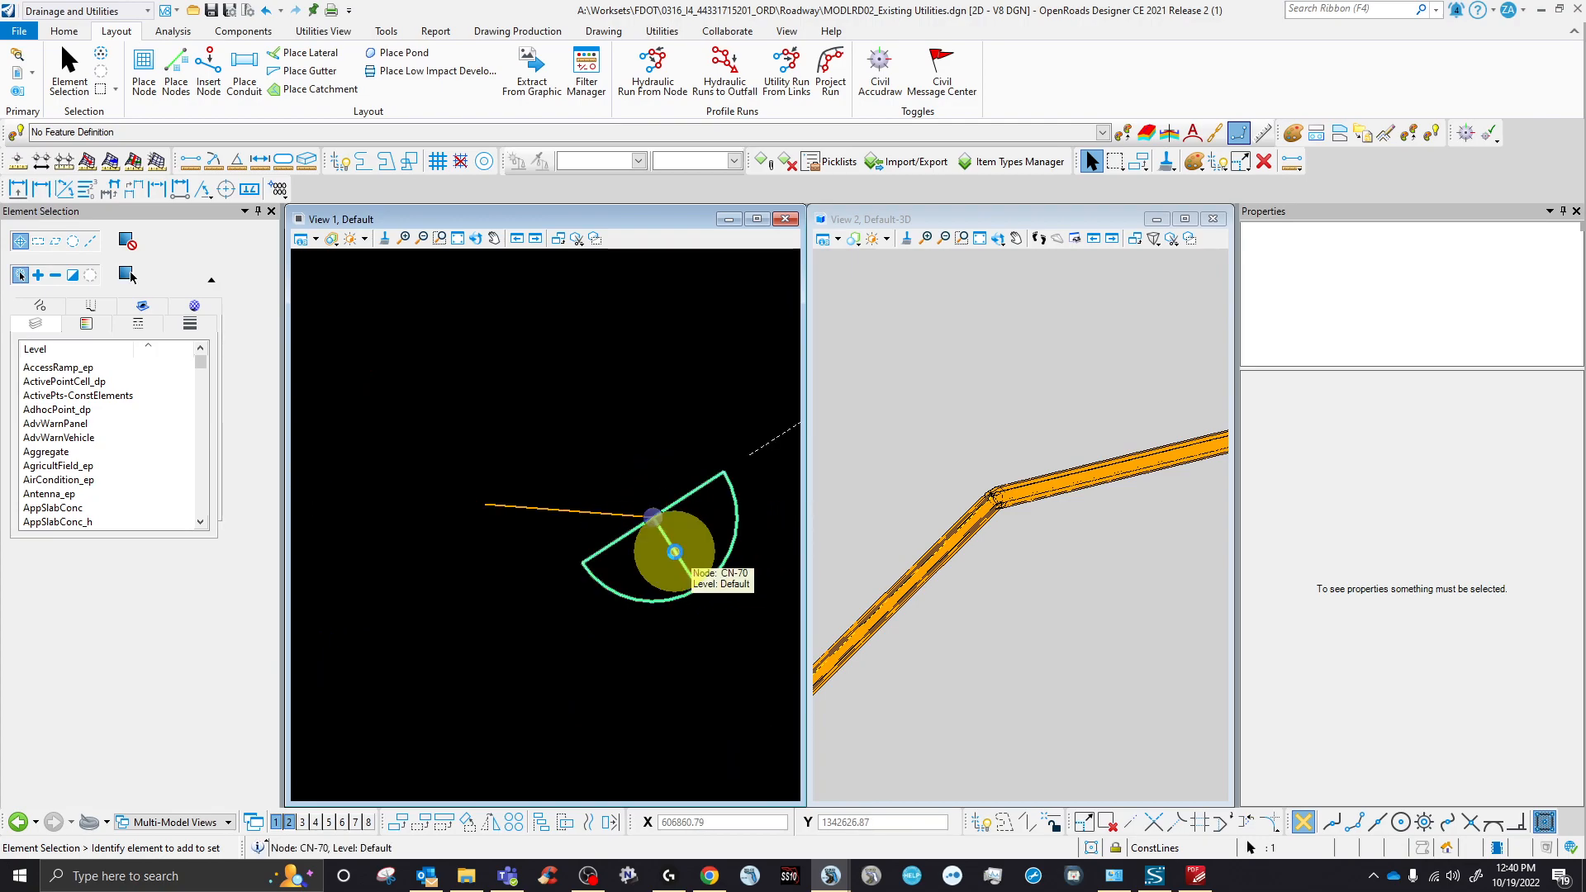
{"action": "left_click", "coordinate": [674, 552]}
{"action": "left_click", "coordinate": [1553, 556]}
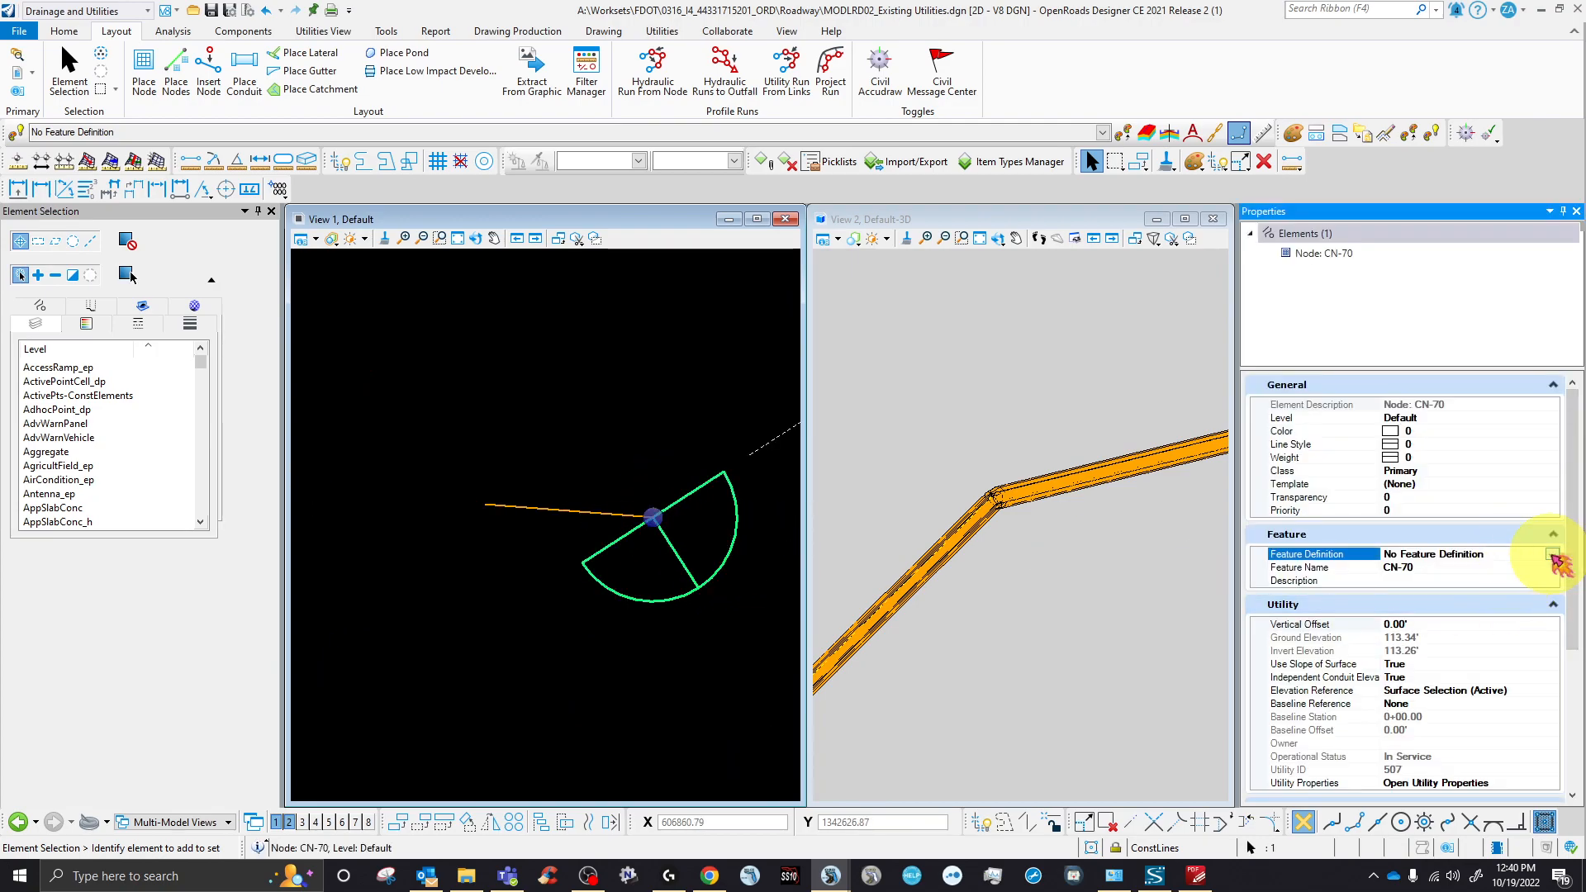
{"action": "left_click", "coordinate": [1553, 555]}
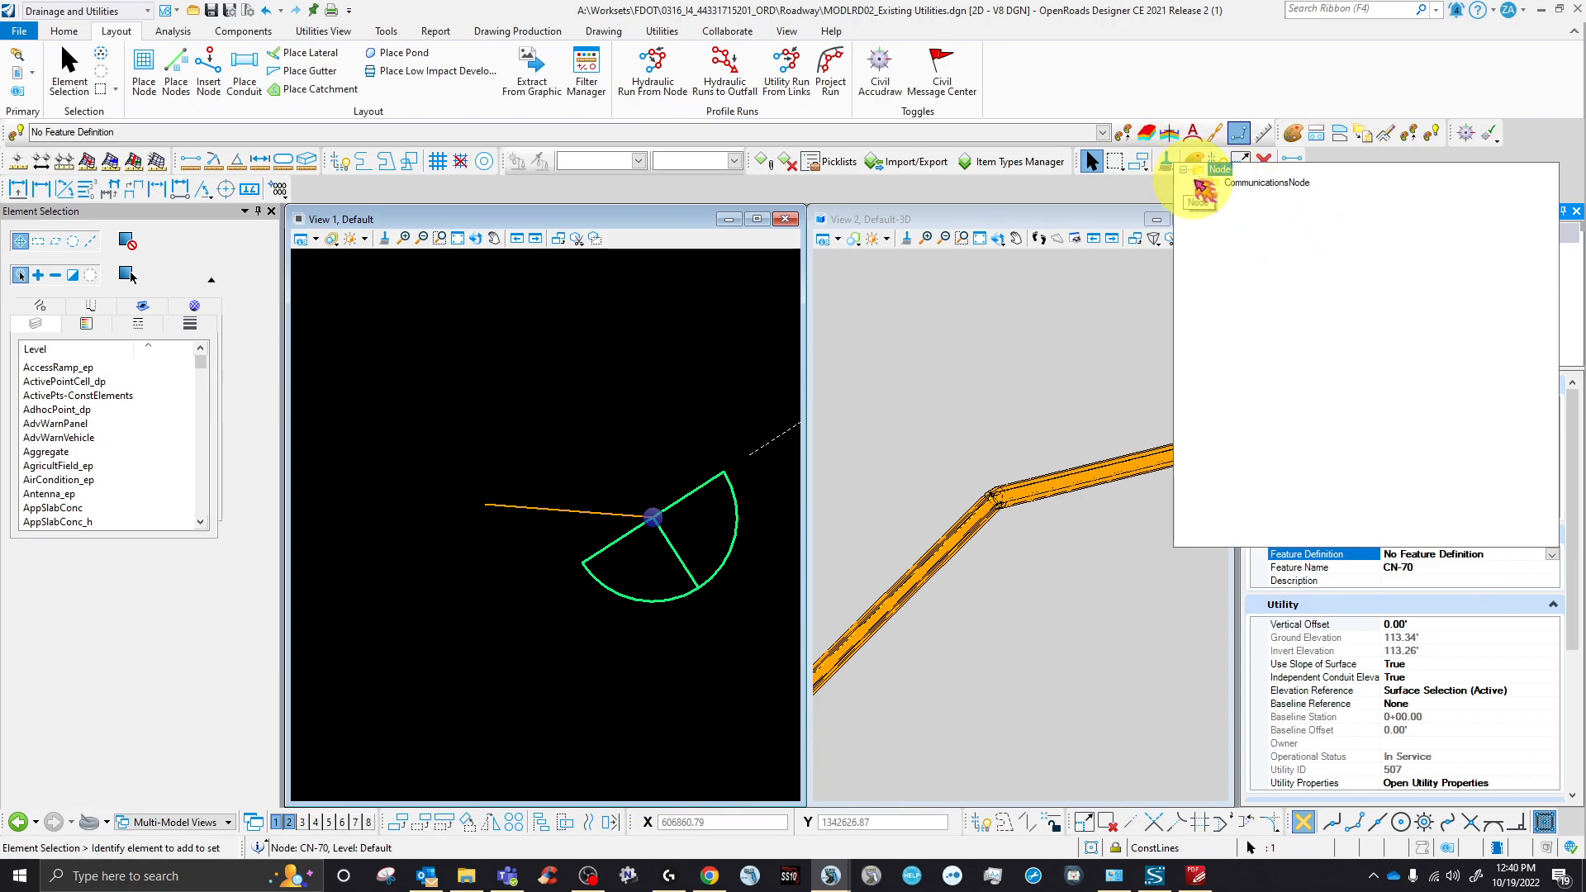
{"action": "left_click", "coordinate": [1231, 236]}
{"action": "left_click", "coordinate": [1301, 276]}
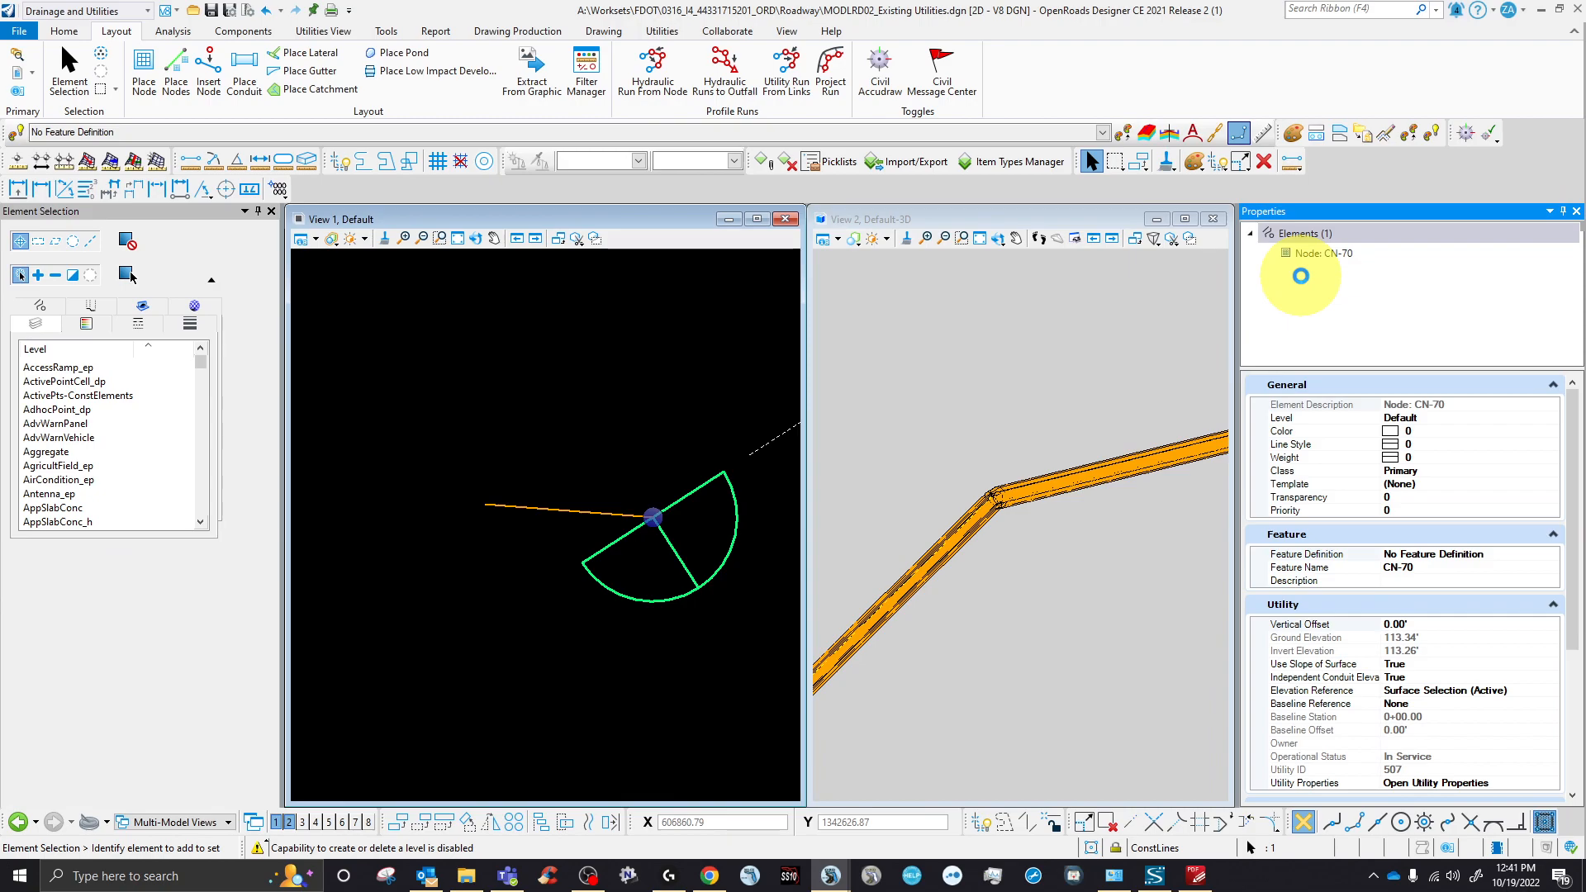
- Set the eastern telephone pole node's vertical offset to 25 so its top meets the overhead cable
{"action": "scroll", "coordinate": [978, 494], "scroll_direction": "down", "scroll_amount": 4}
{"action": "scroll", "coordinate": [1115, 543], "scroll_direction": "up", "scroll_amount": 3}
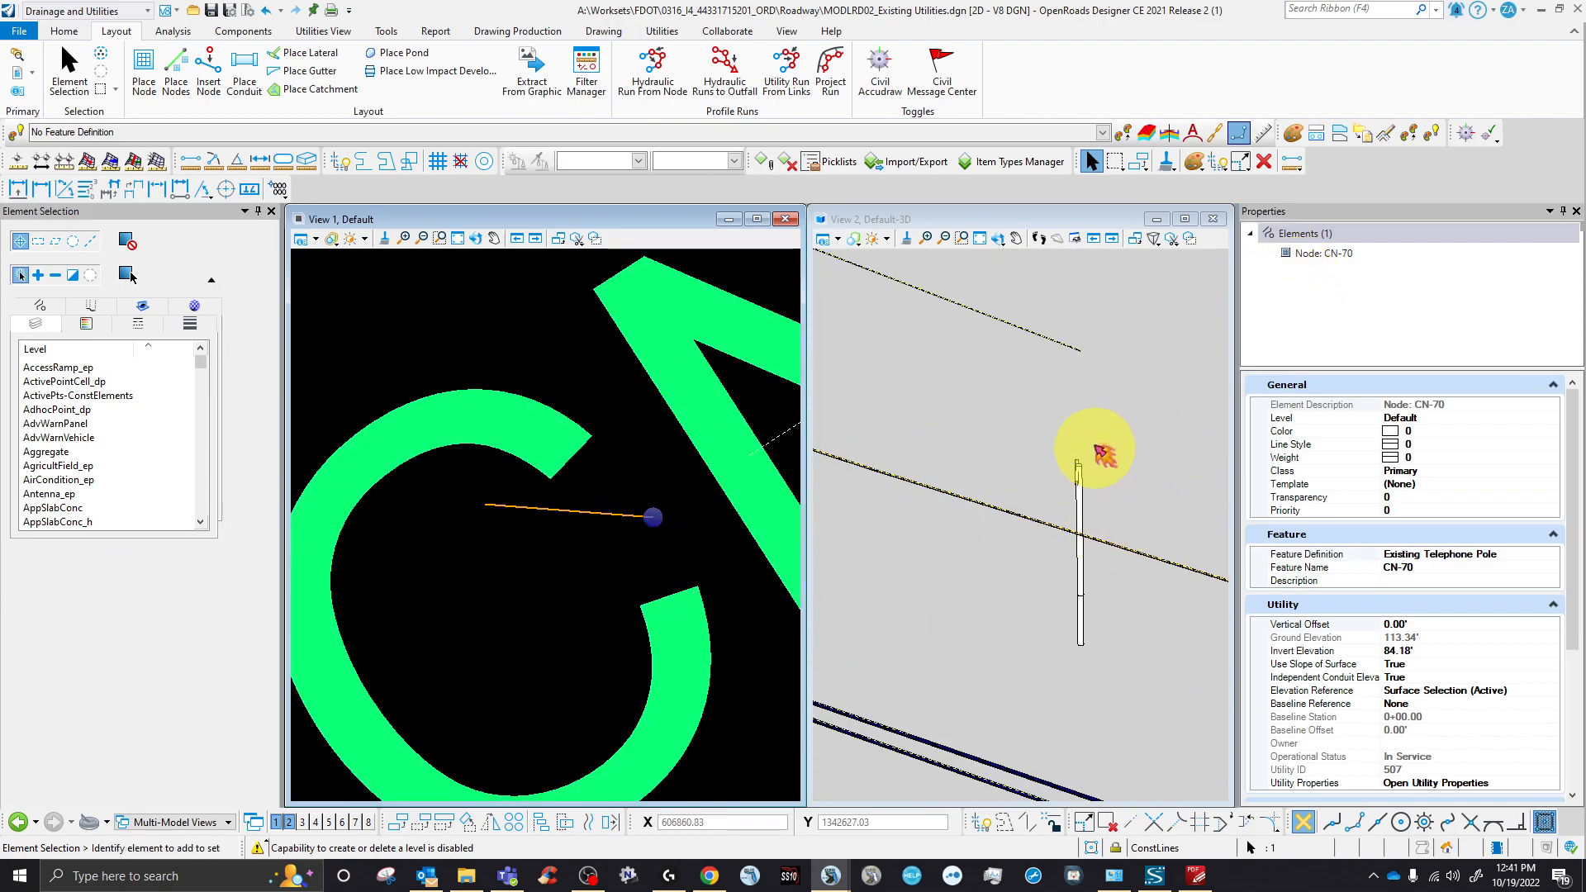
{"action": "left_click", "coordinate": [1467, 626]}
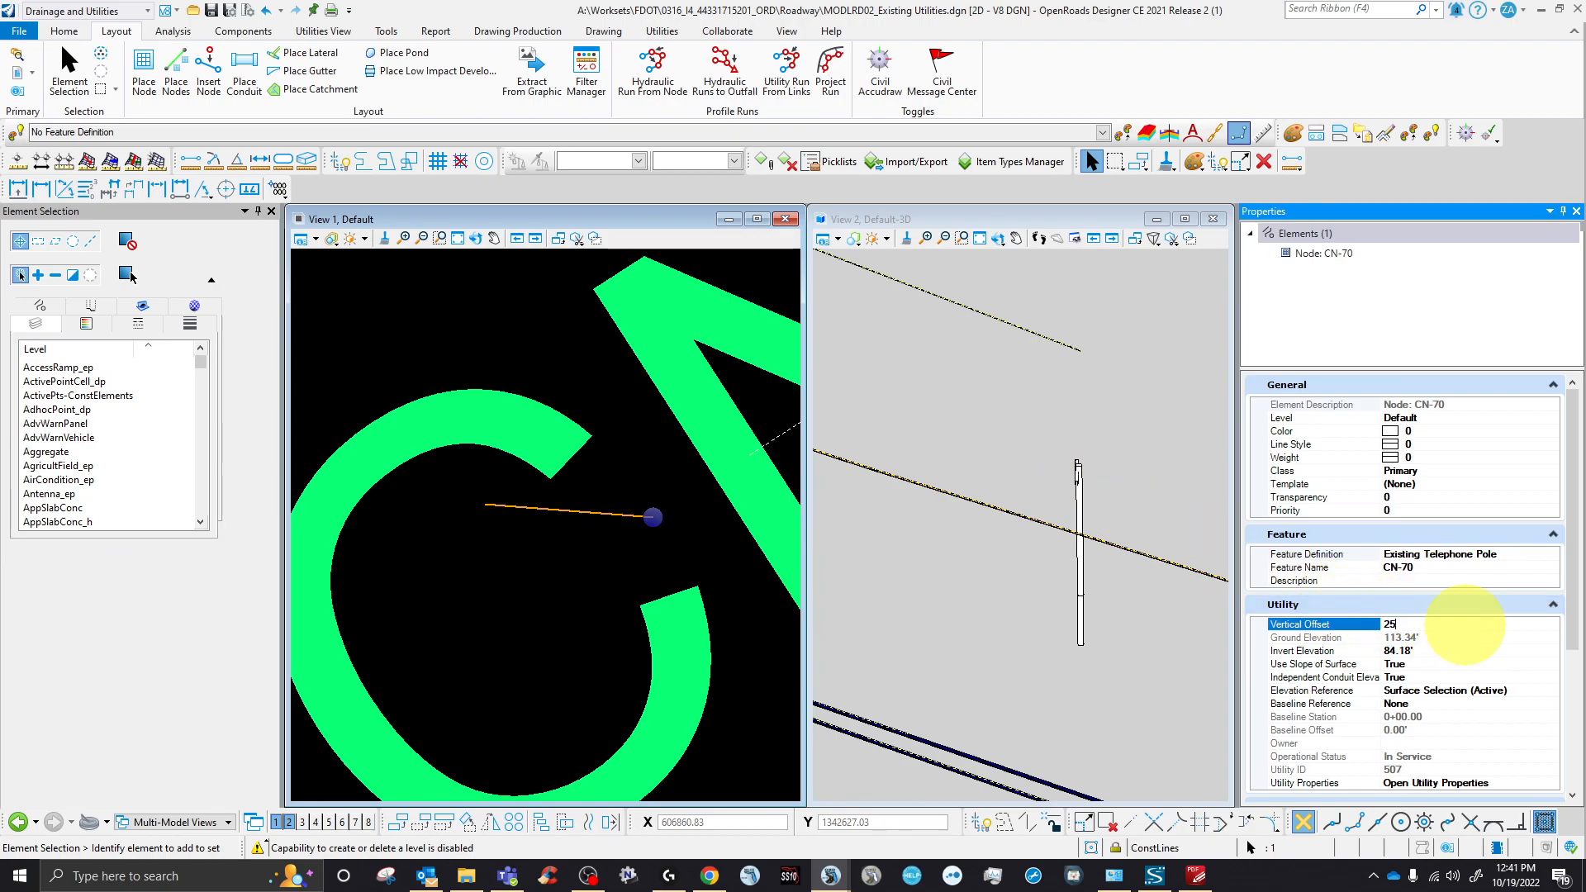
{"action": "key", "text": "Return"}
{"action": "scroll", "coordinate": [1107, 363], "scroll_direction": "up", "scroll_amount": 3}
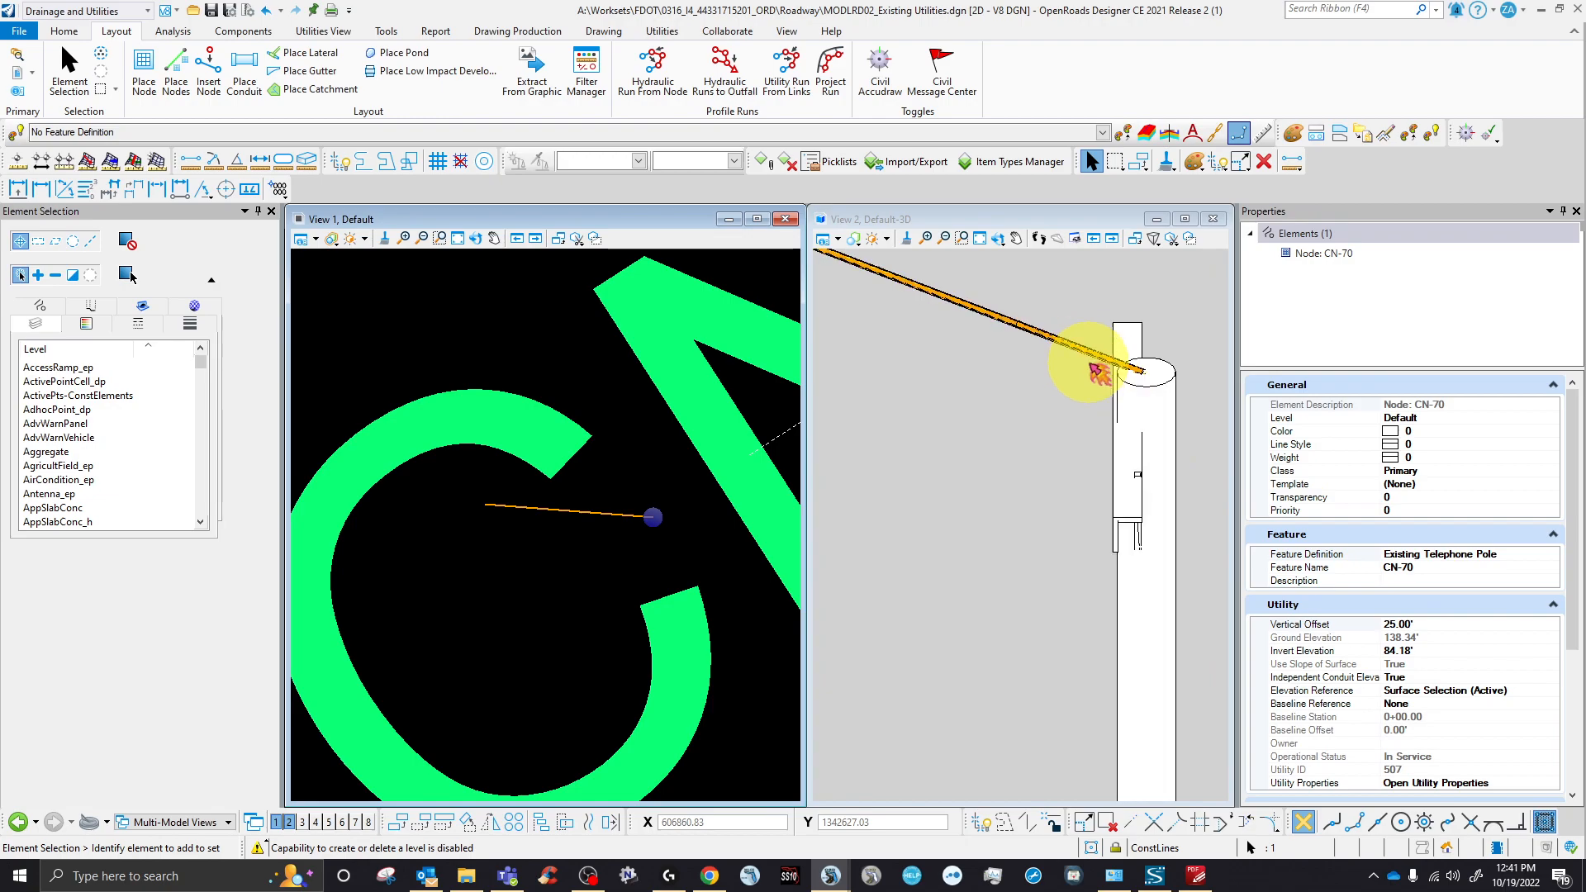
- Rotate the eastern telephone pole node in plan to align it with the overhead cable TV line
{"action": "scroll", "coordinate": [1098, 420], "scroll_direction": "down", "scroll_amount": 5}
{"action": "scroll", "coordinate": [549, 524], "scroll_direction": "down", "scroll_amount": 8}
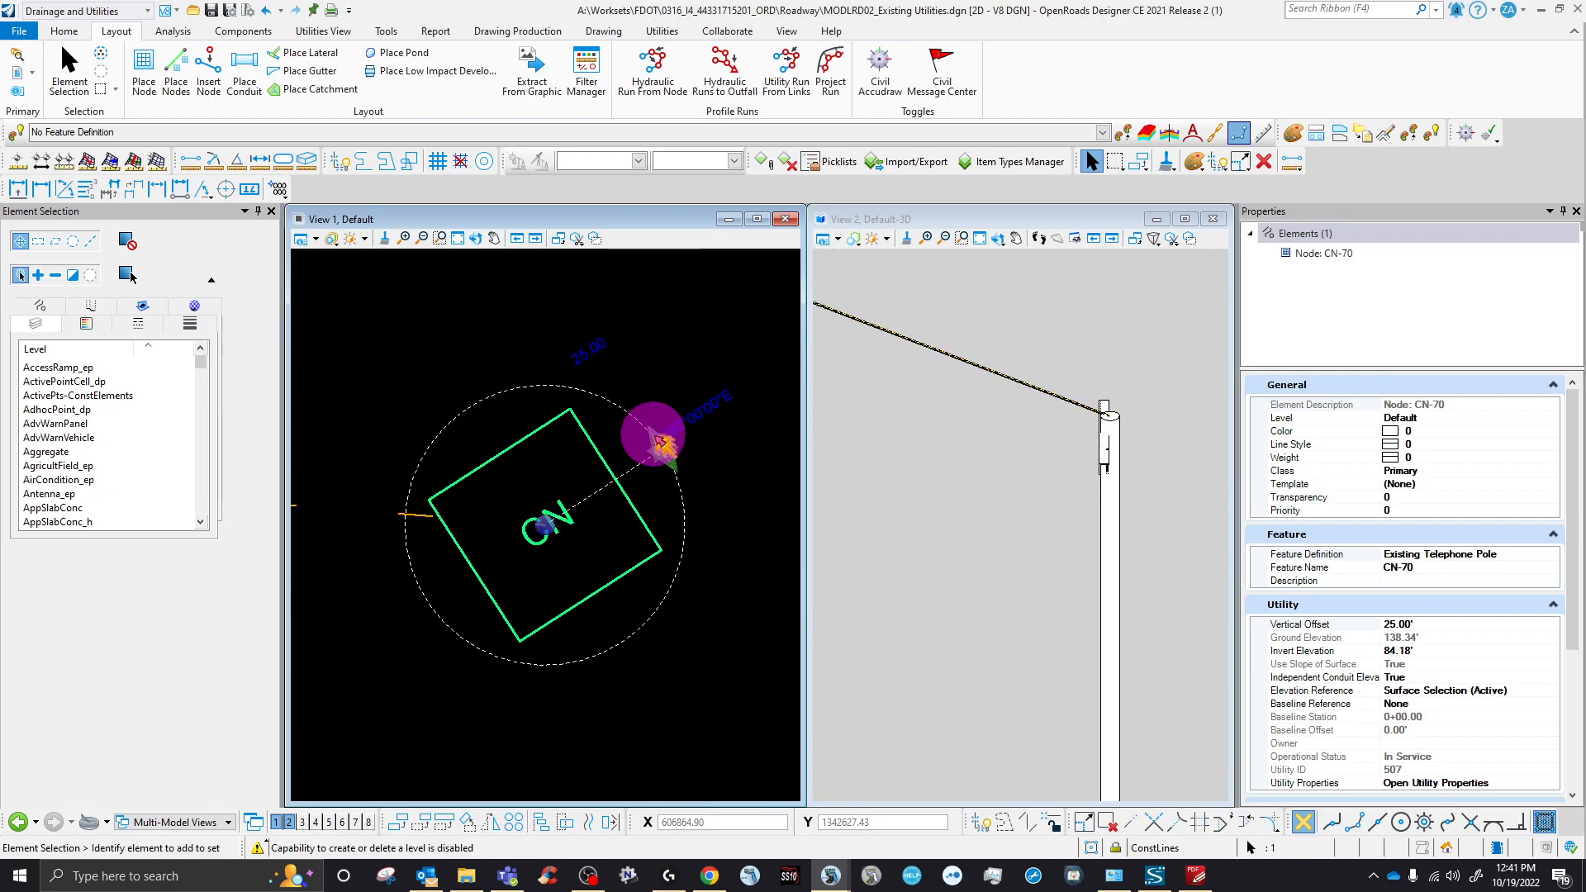
{"action": "left_click", "coordinate": [658, 442]}
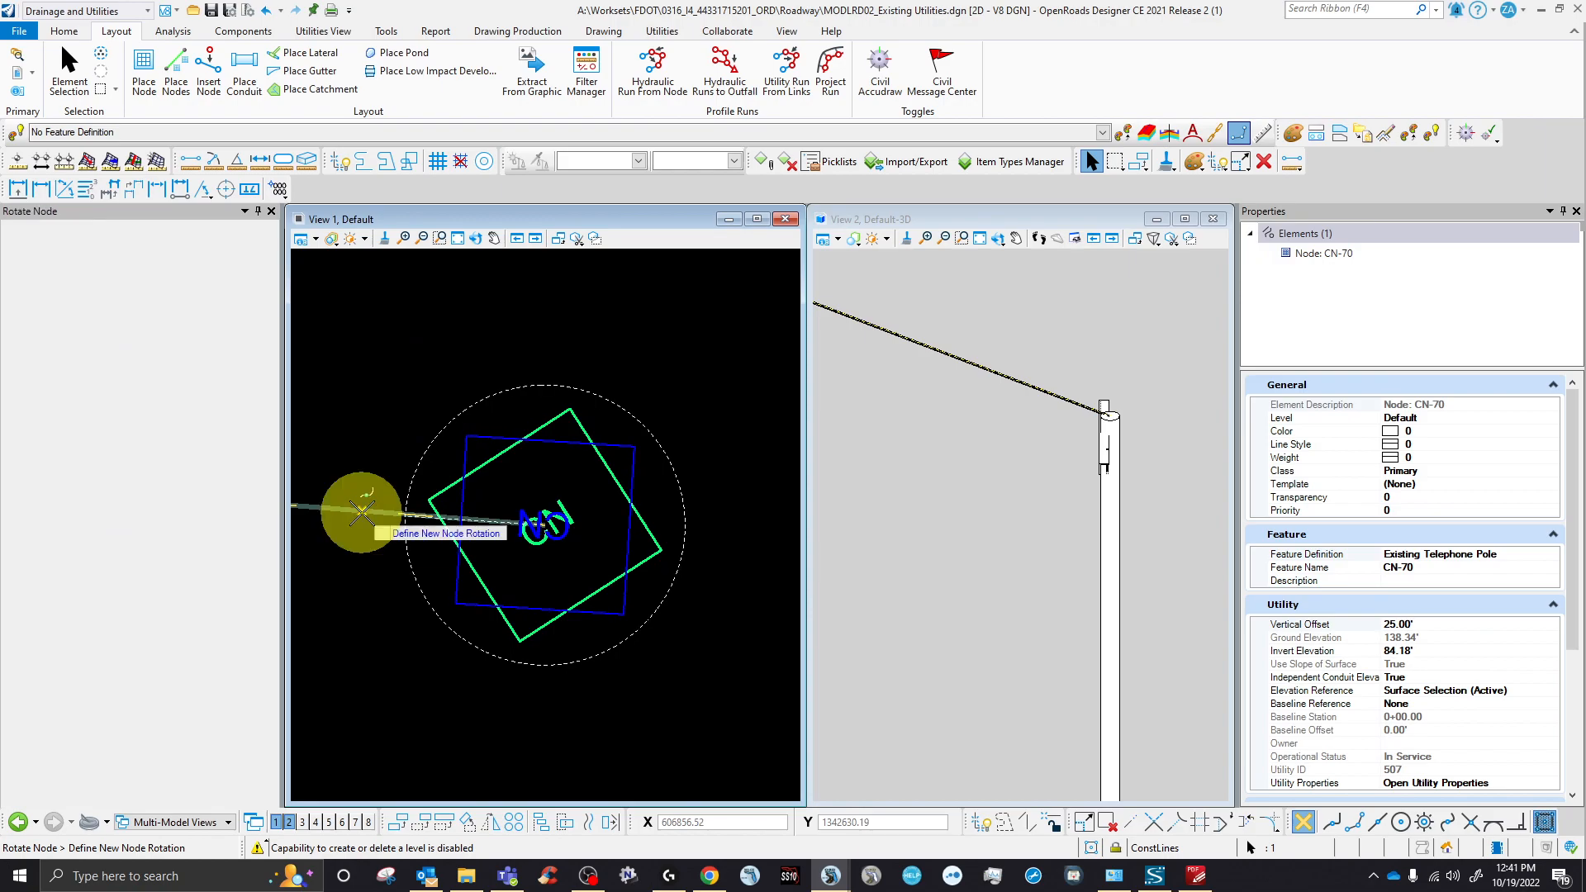
{"action": "left_click", "coordinate": [361, 513]}
{"action": "scroll", "coordinate": [649, 487], "scroll_direction": "down", "scroll_amount": 3}
{"action": "scroll", "coordinate": [1125, 475], "scroll_direction": "down", "scroll_amount": 4}
{"action": "scroll", "coordinate": [1107, 470], "scroll_direction": "up", "scroll_amount": 3}
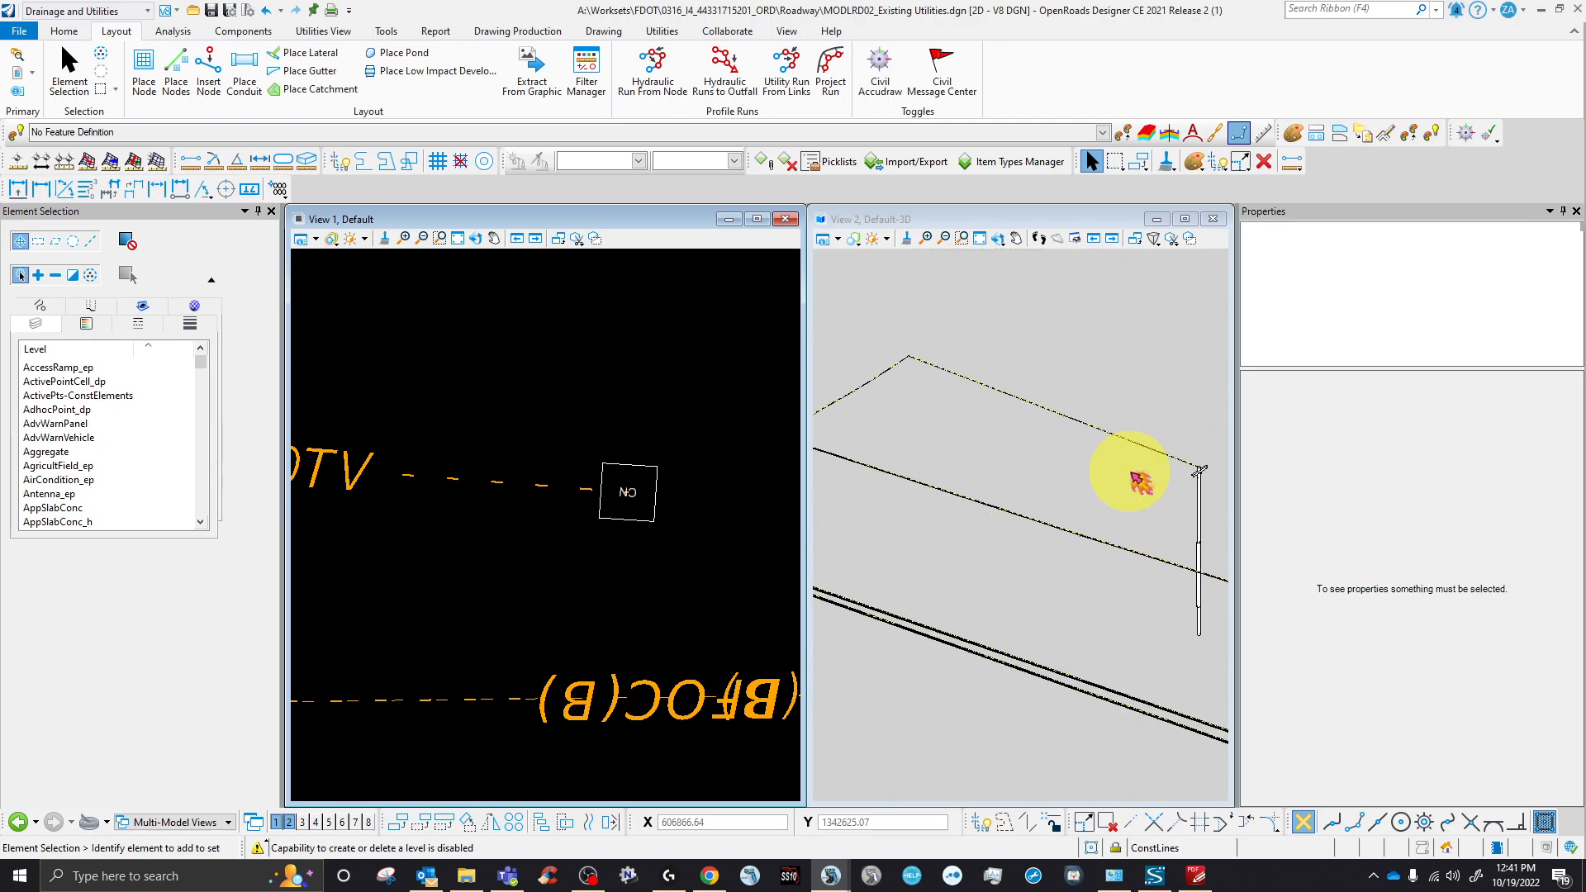
{"action": "scroll", "coordinate": [973, 413], "scroll_direction": "down", "scroll_amount": 3}
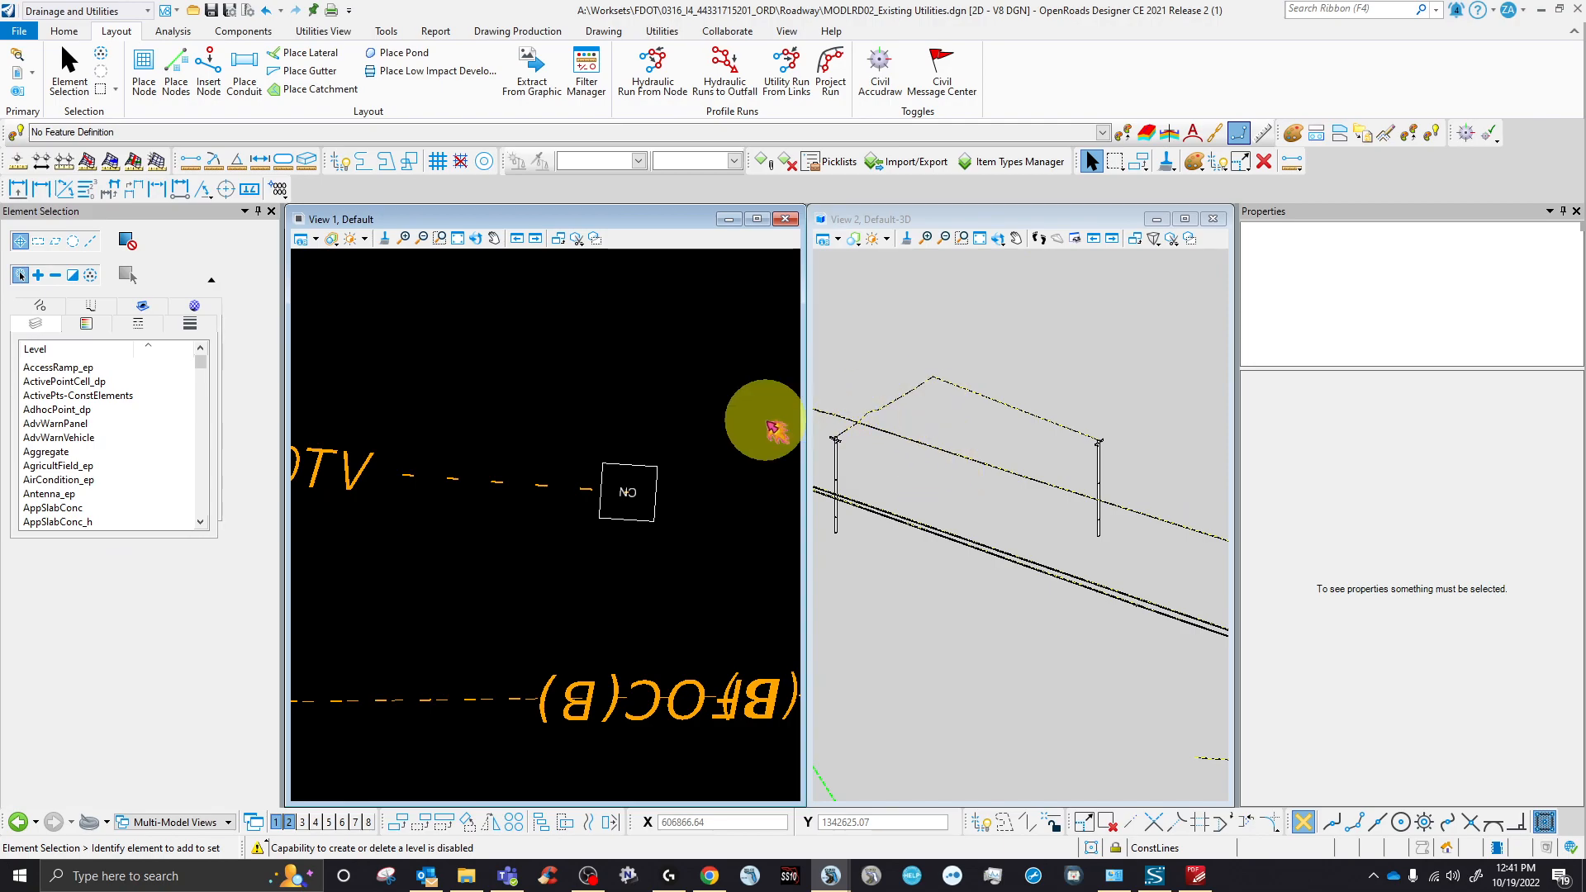
- Select the red L-shaped line string beside the overhead cable TV line for utility extraction from graphics
{"action": "scroll", "coordinate": [645, 533], "scroll_direction": "down", "scroll_amount": 3}
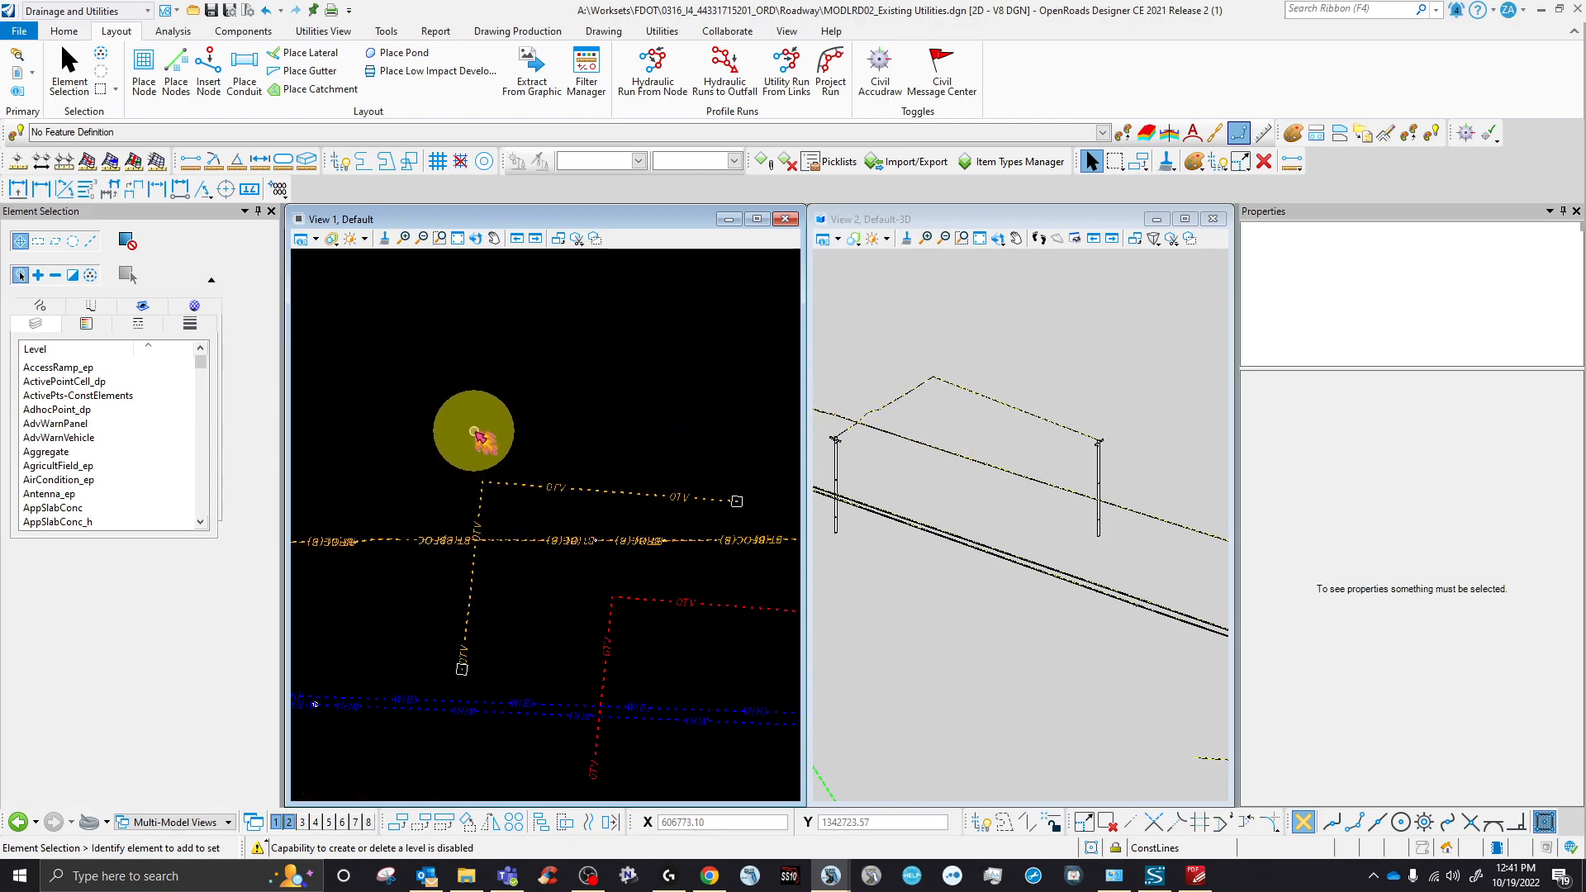
{"action": "scroll", "coordinate": [537, 566], "scroll_direction": "up", "scroll_amount": 2}
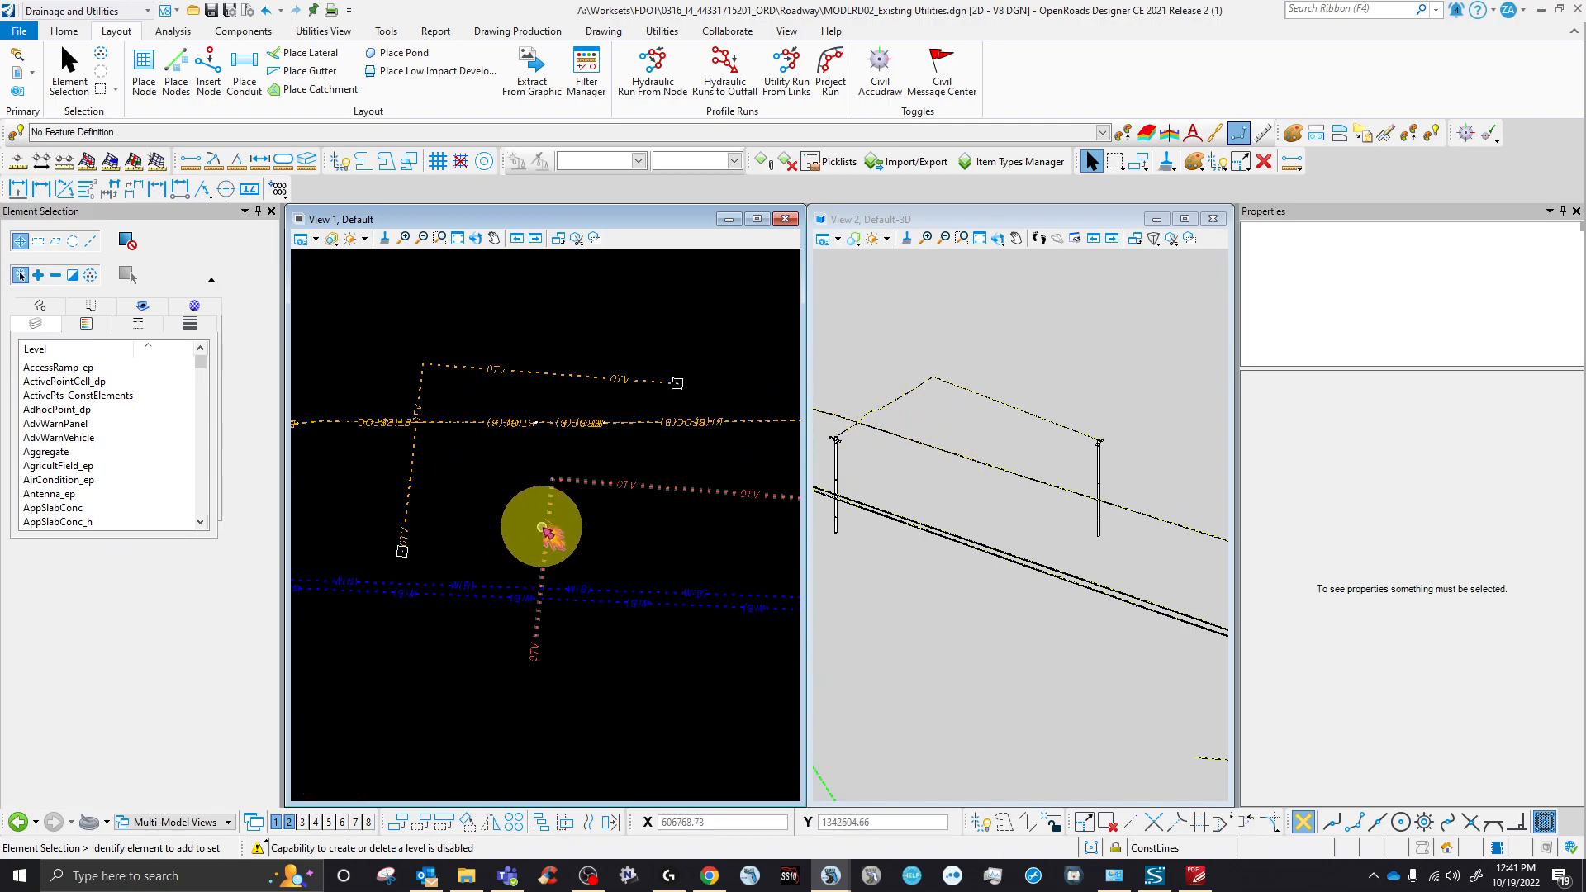
{"action": "left_click", "coordinate": [547, 529]}
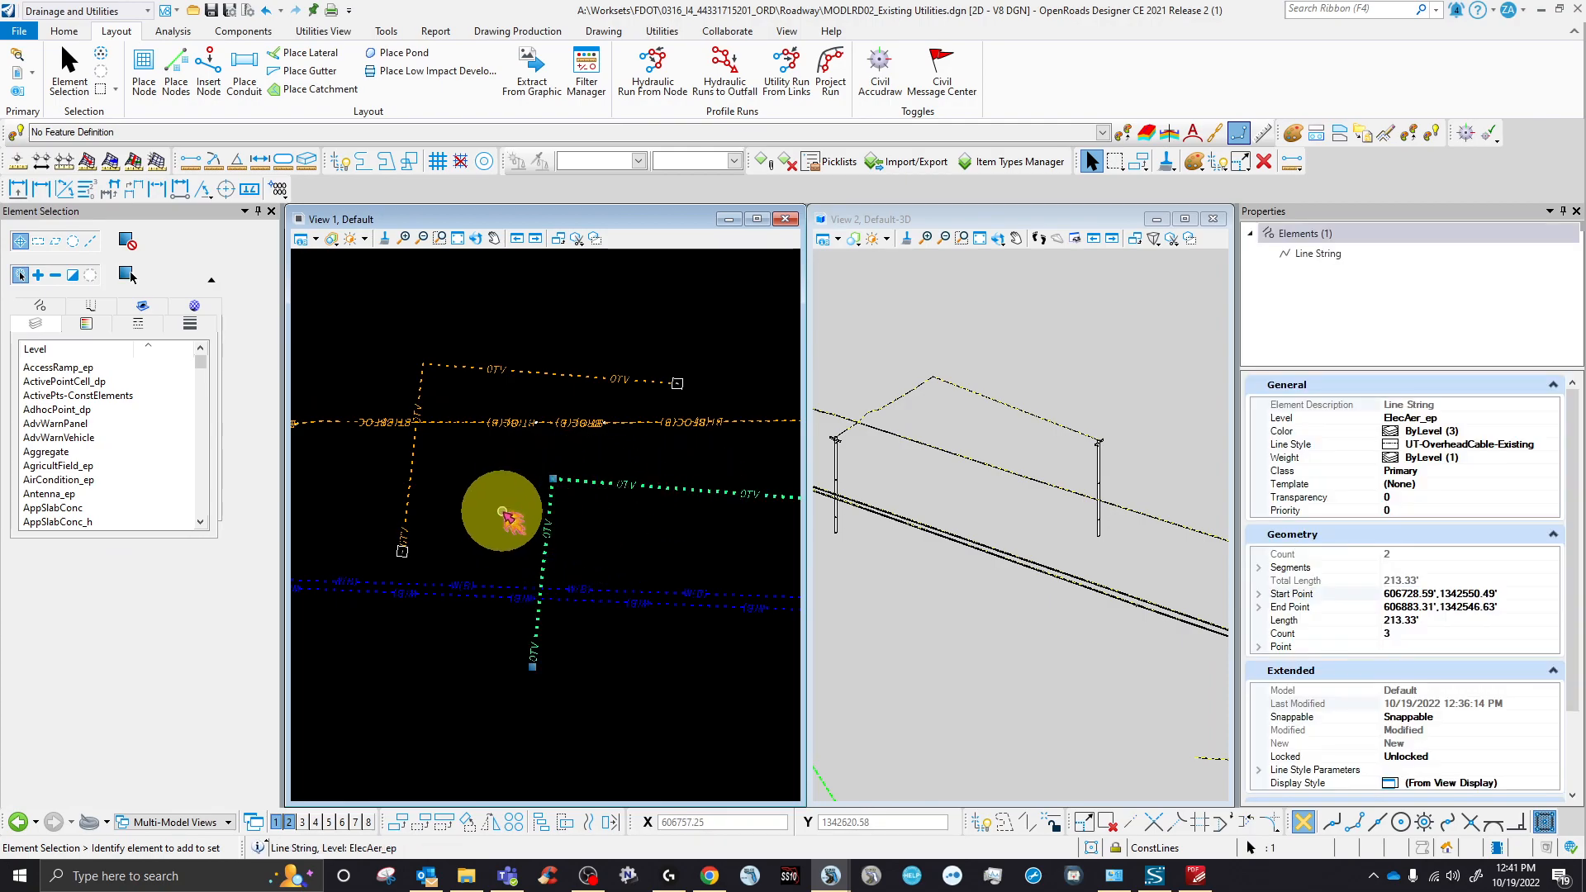
{"action": "left_click", "coordinate": [506, 514]}
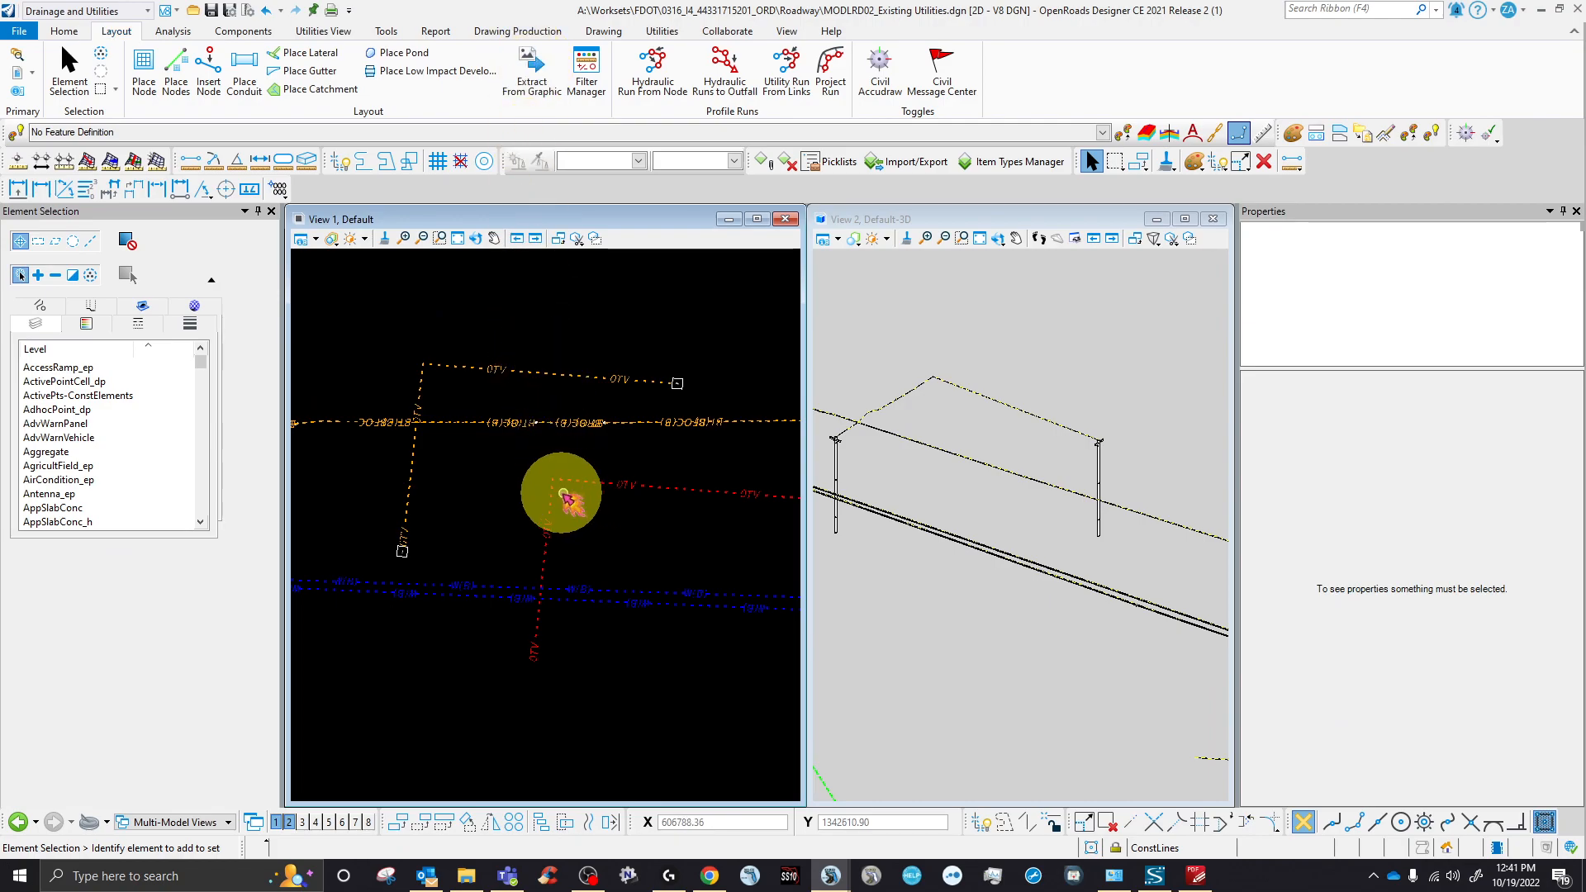
{"action": "left_click", "coordinate": [559, 496]}
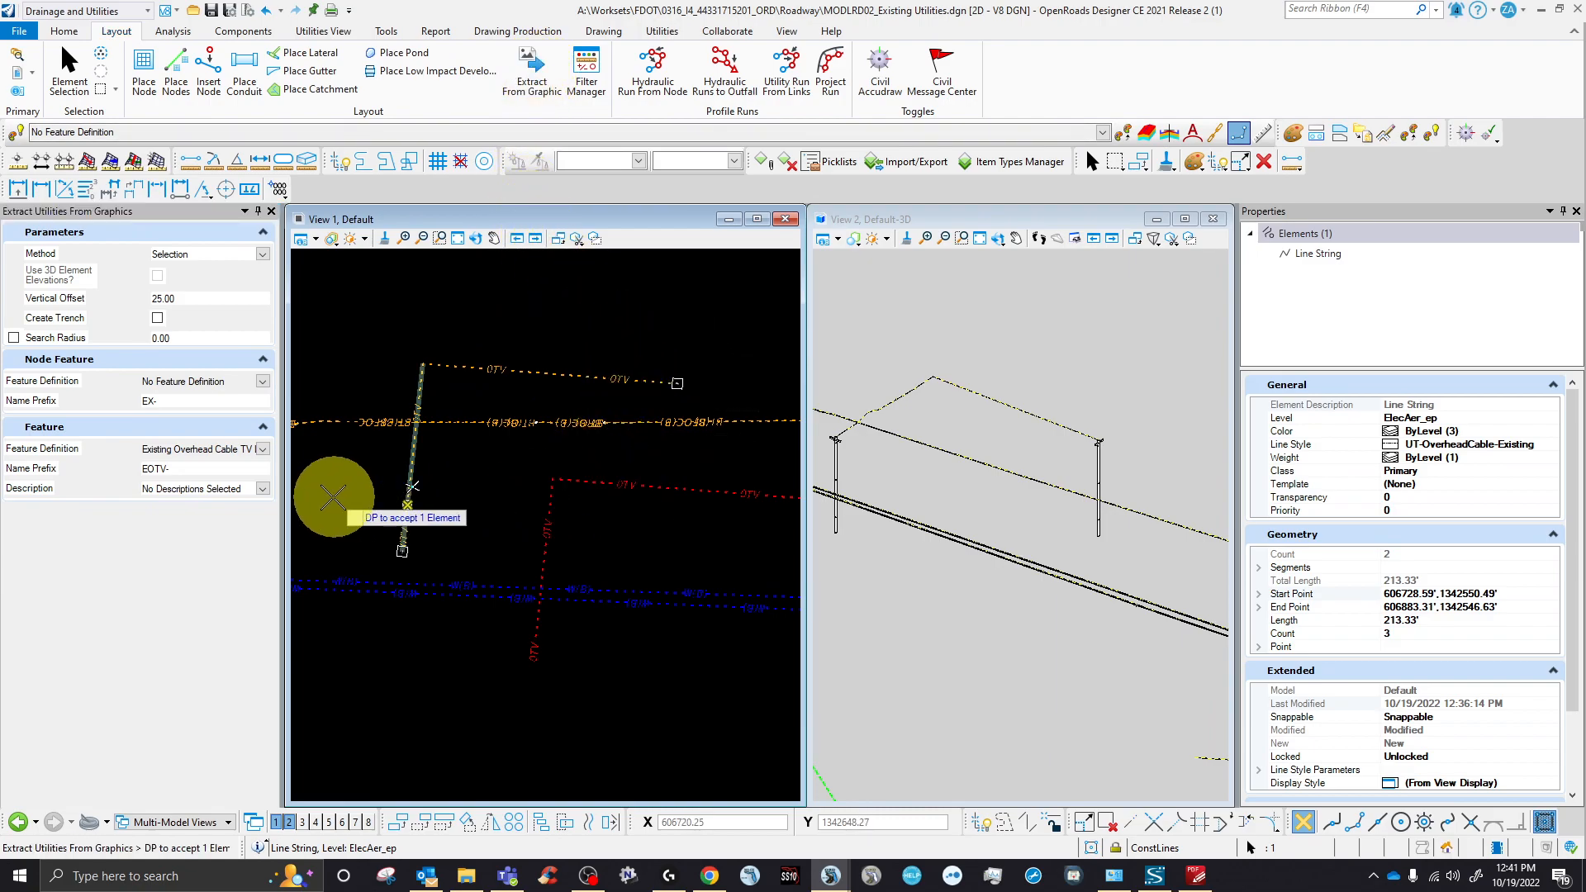
- Set the extraction's feature definition to Existing Water Main (Quality Level B) with the description 36"
{"action": "left_click", "coordinate": [262, 448]}
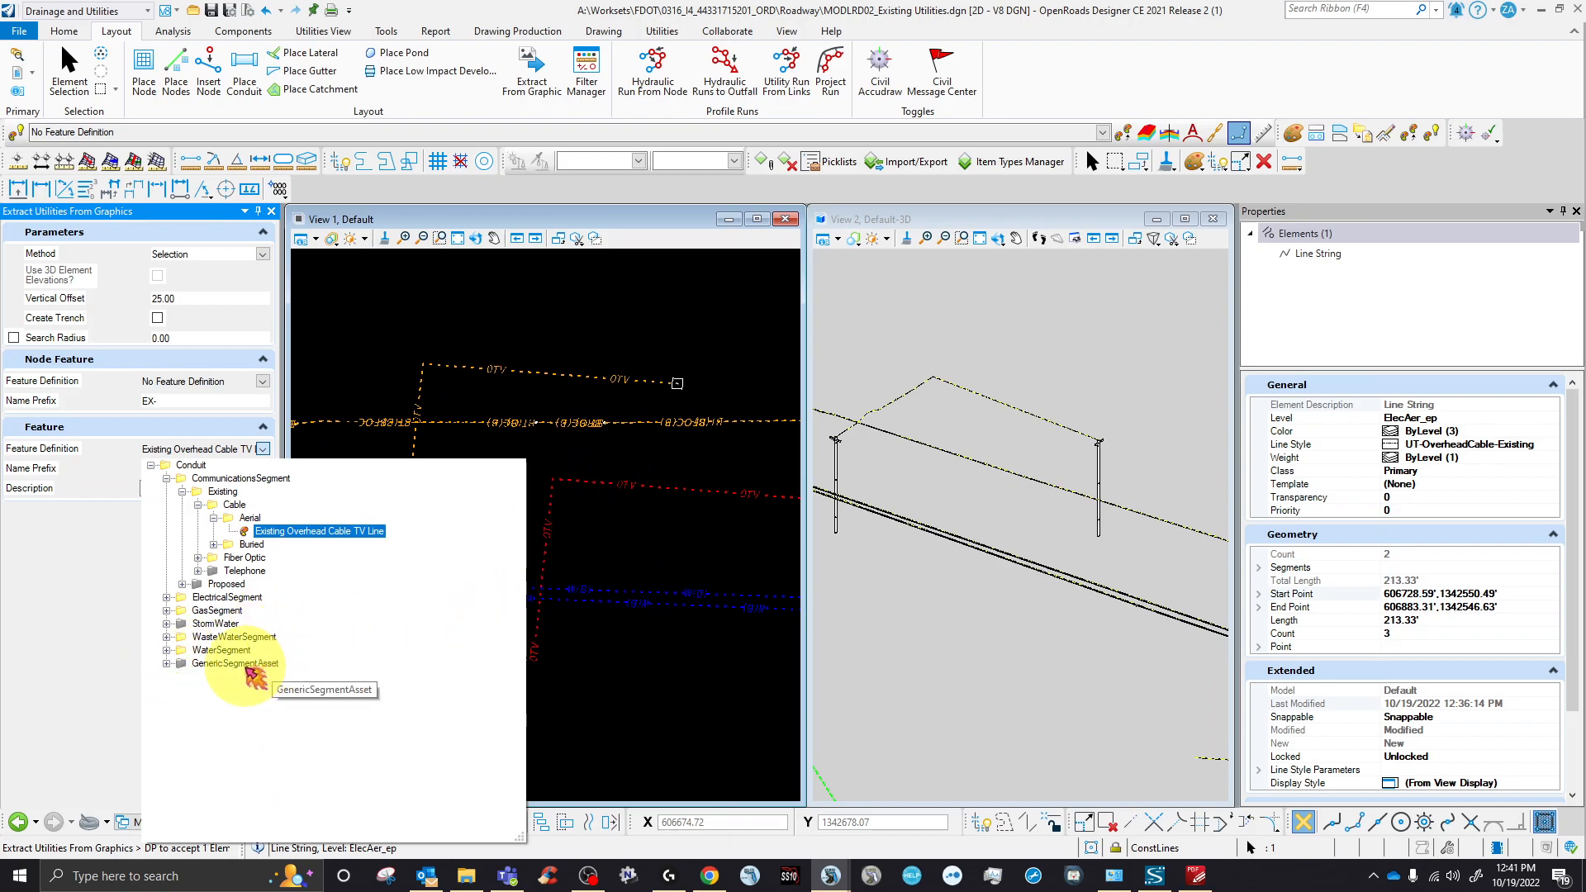
{"action": "left_click", "coordinate": [183, 663]}
{"action": "left_click", "coordinate": [199, 690]}
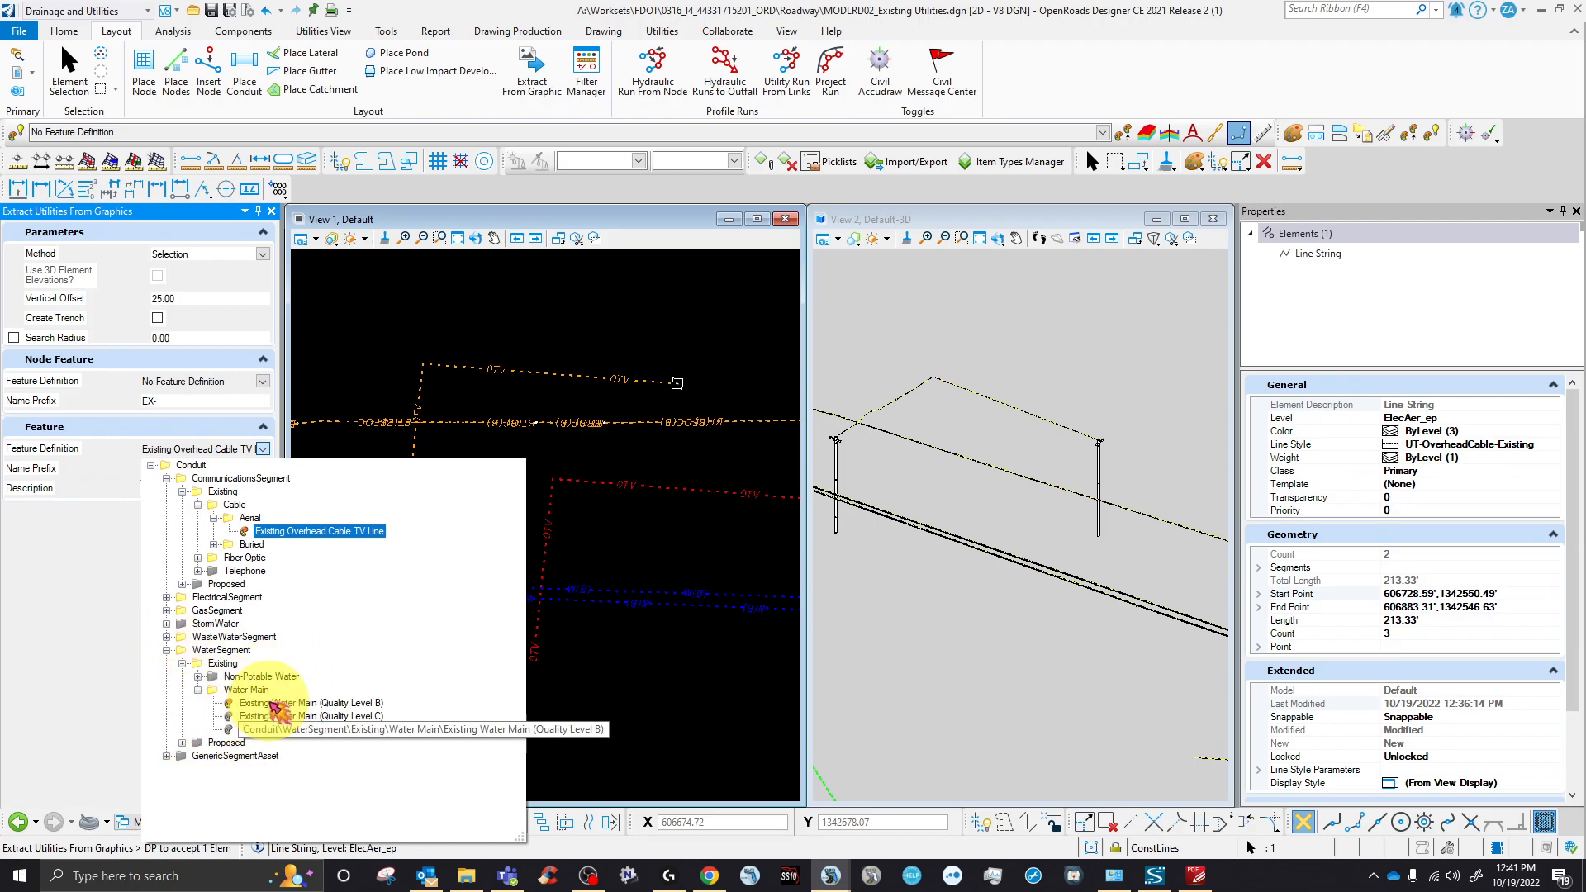
{"action": "left_click", "coordinate": [354, 704]}
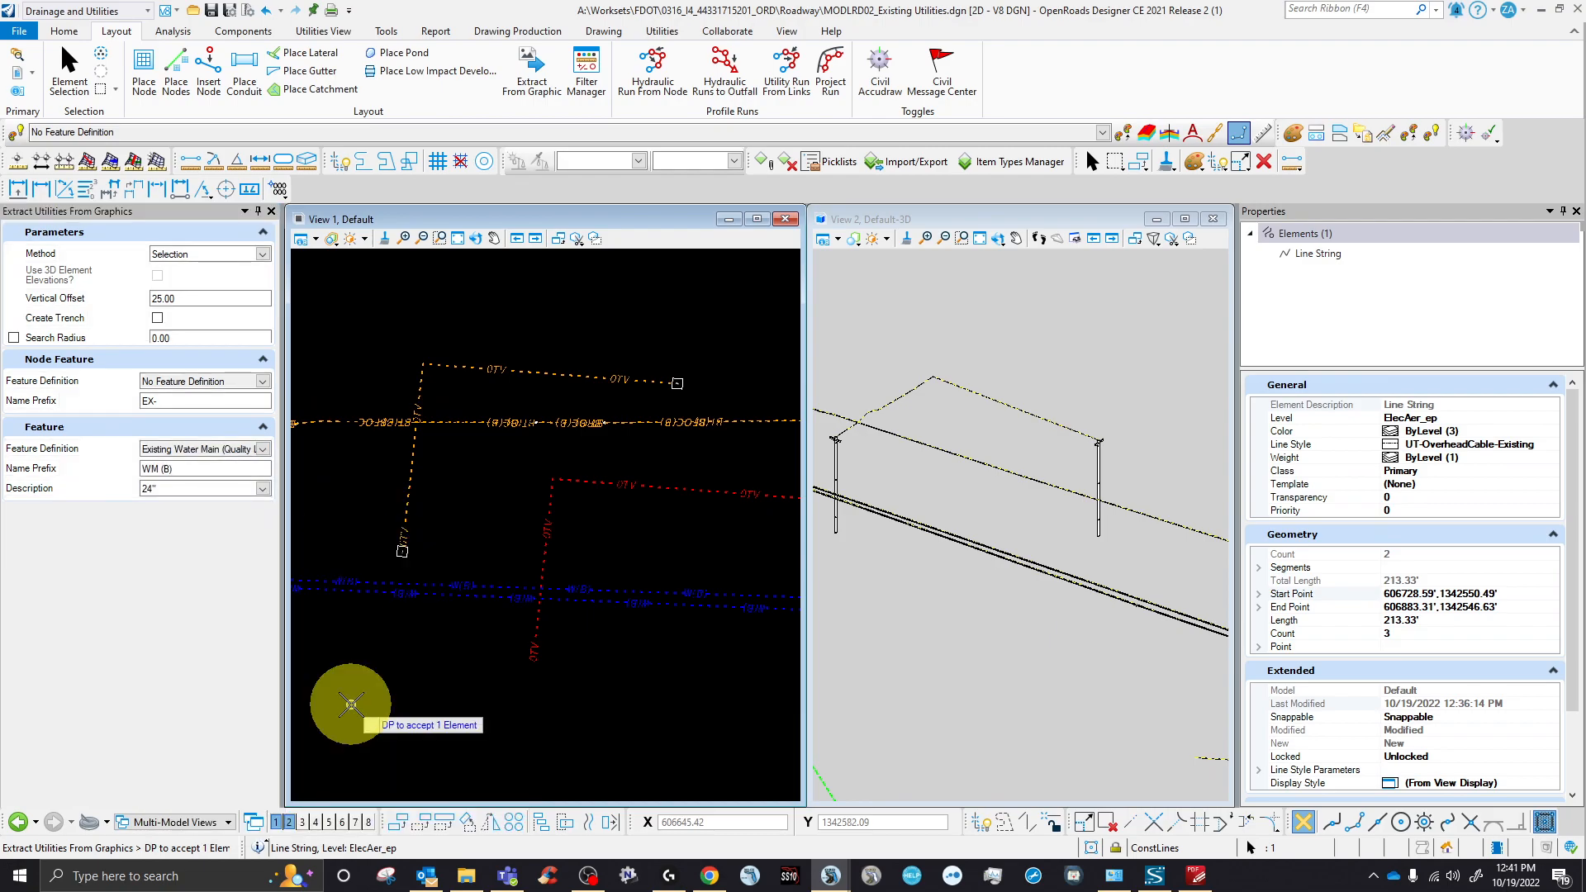
{"action": "left_click", "coordinate": [263, 489]}
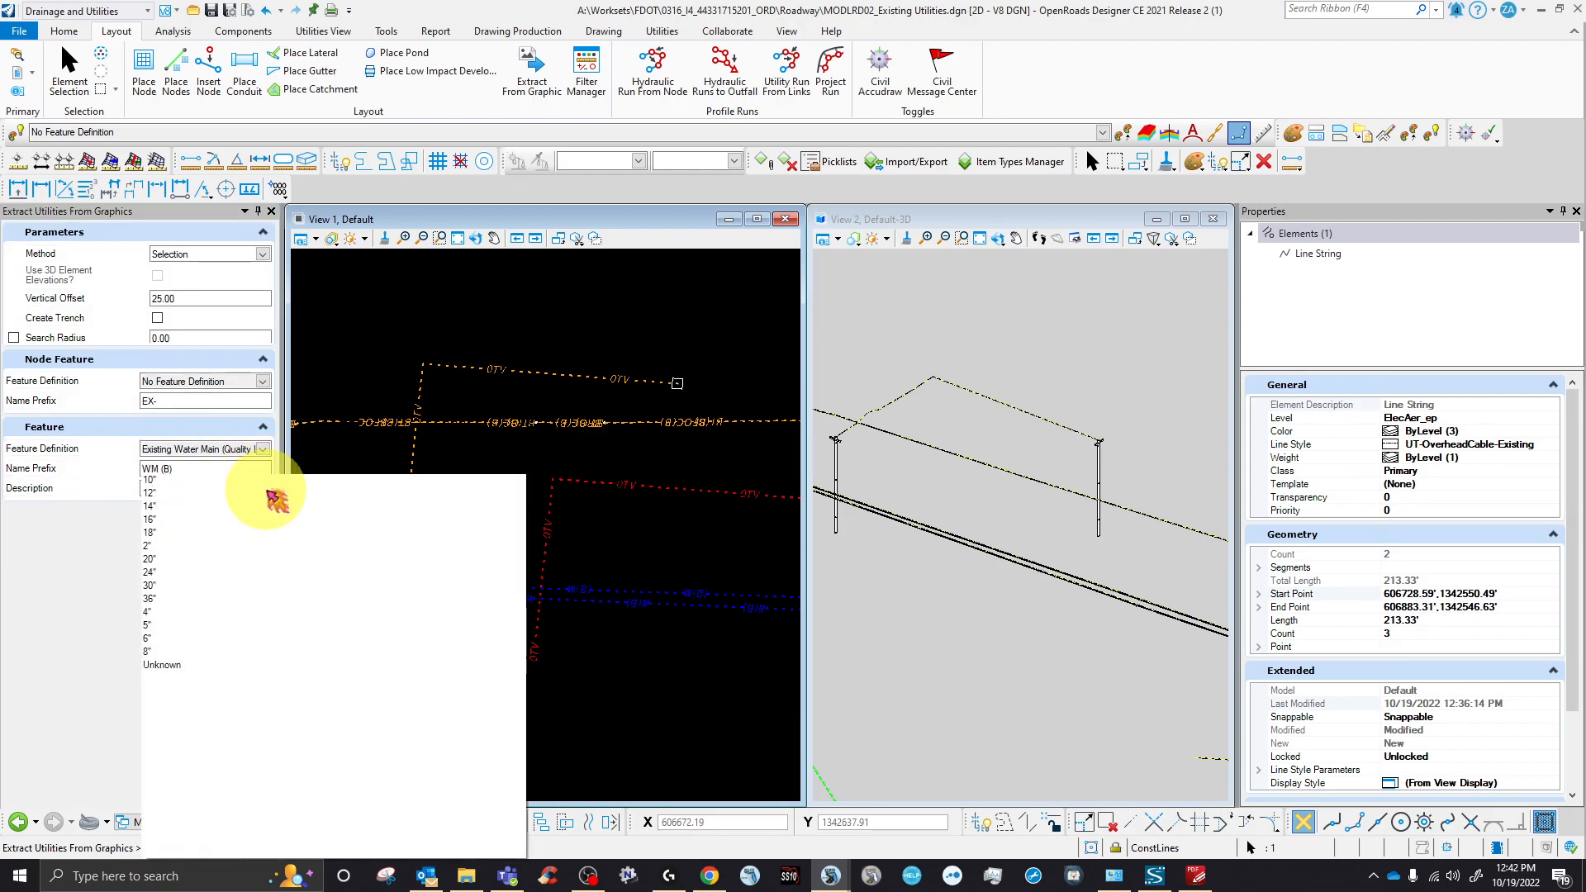
{"action": "left_click", "coordinate": [149, 599]}
- Accept the selected line string for extraction and use the active terrain model as its reference surface
{"action": "left_click", "coordinate": [579, 681]}
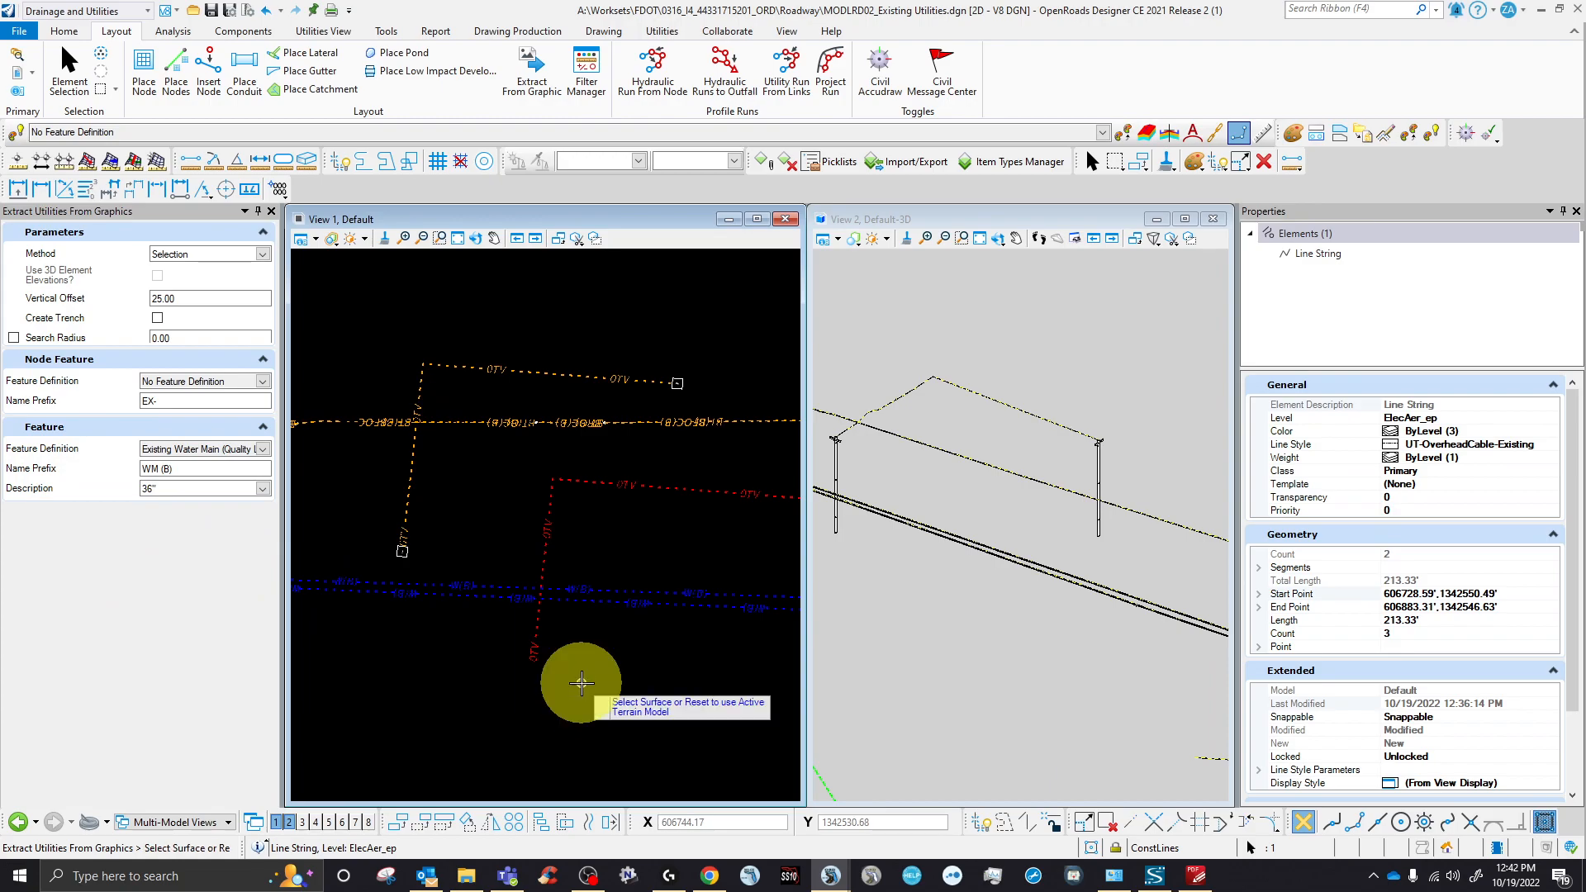
{"action": "scroll", "coordinate": [565, 618], "scroll_direction": "down", "scroll_amount": 5}
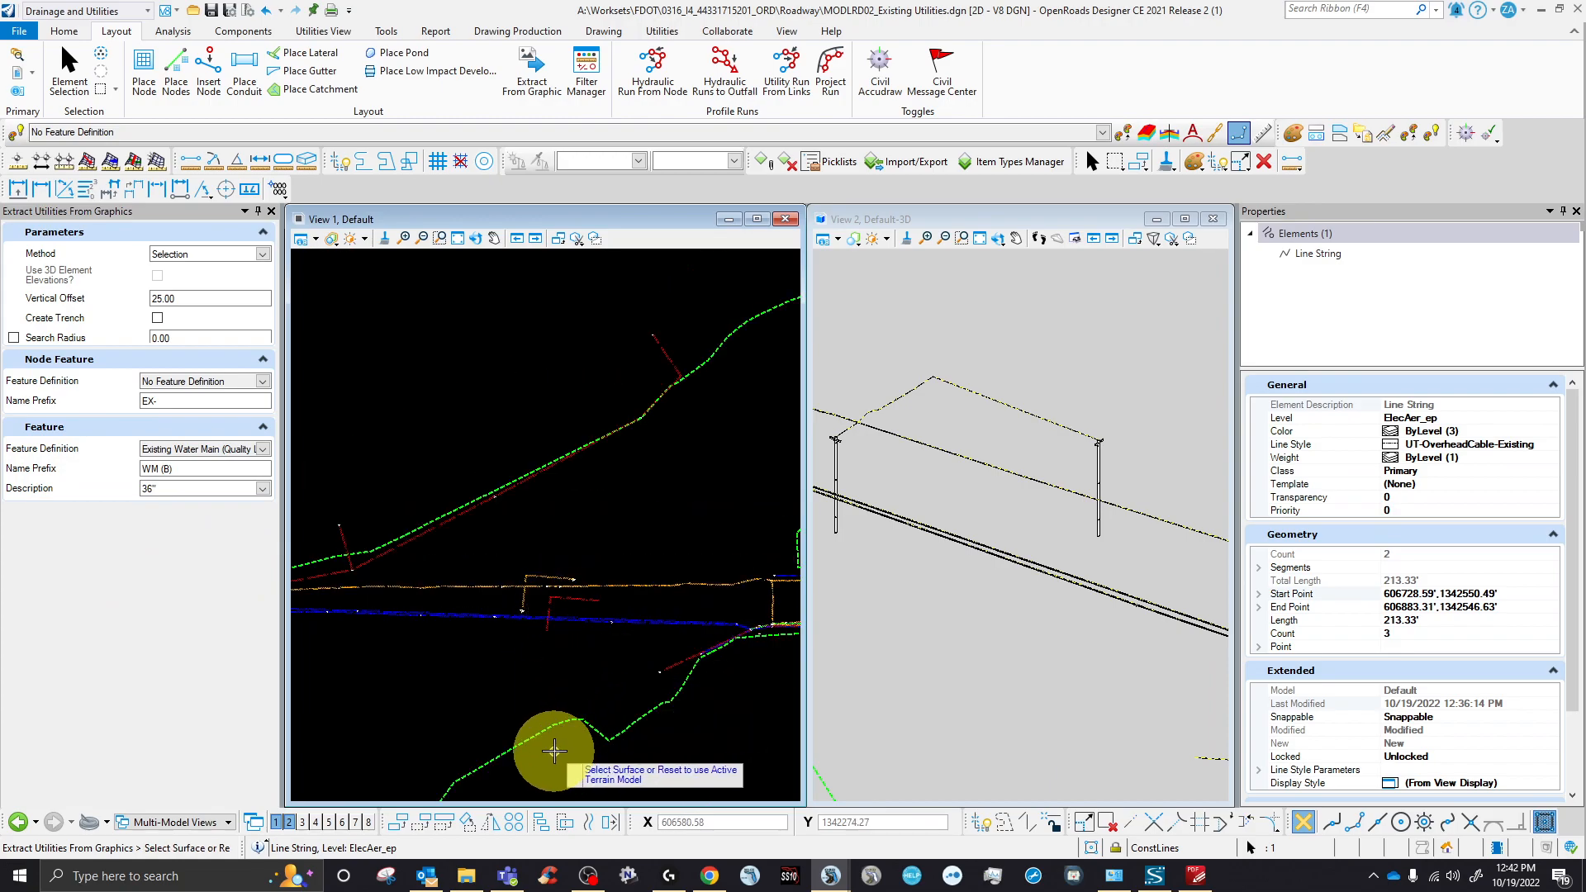
{"action": "right_click", "coordinate": [547, 727]}
{"action": "scroll", "coordinate": [537, 618], "scroll_direction": "up", "scroll_amount": 2}
{"action": "scroll", "coordinate": [537, 618], "scroll_direction": "up", "scroll_amount": 3}
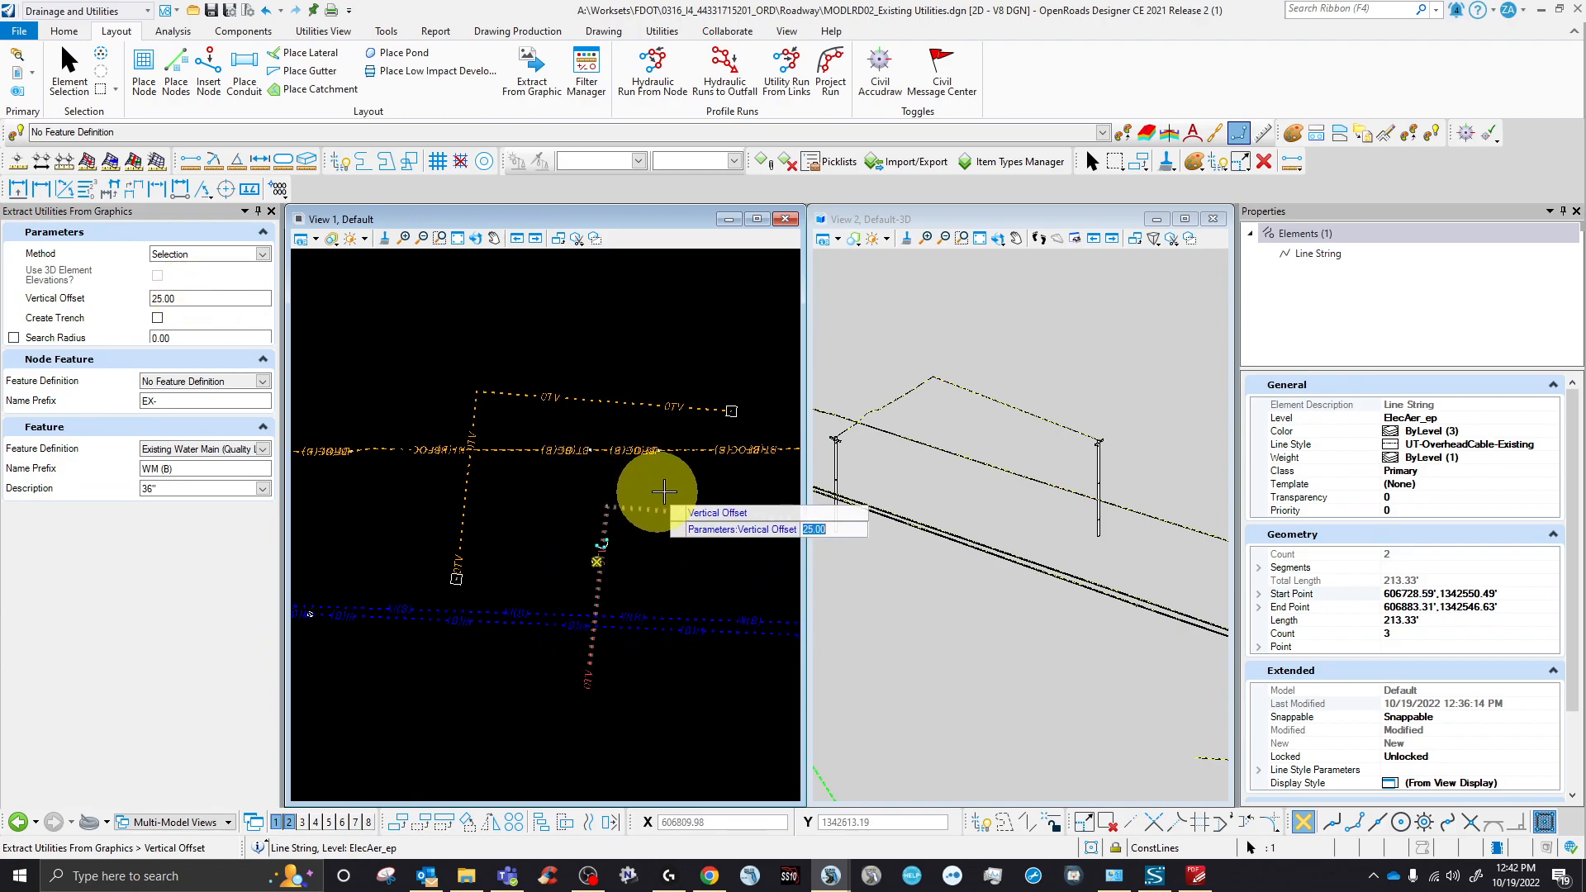
- Set the vertical offset to -5 and extract the red line string as an underground water main
{"action": "left_click", "coordinate": [180, 299]}
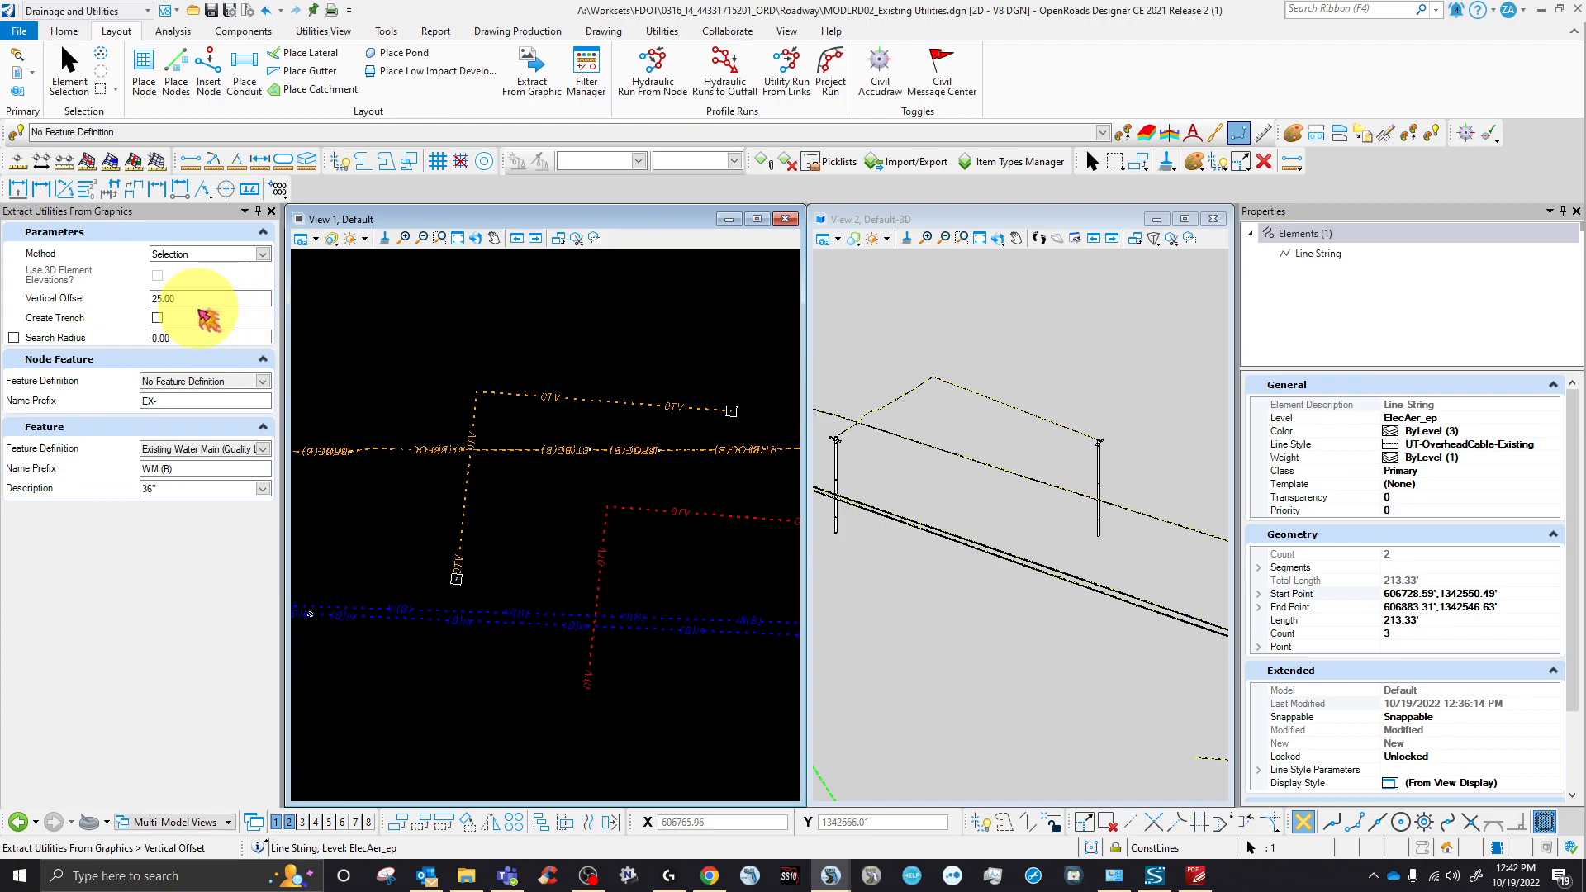
{"action": "left_click", "coordinate": [142, 299]}
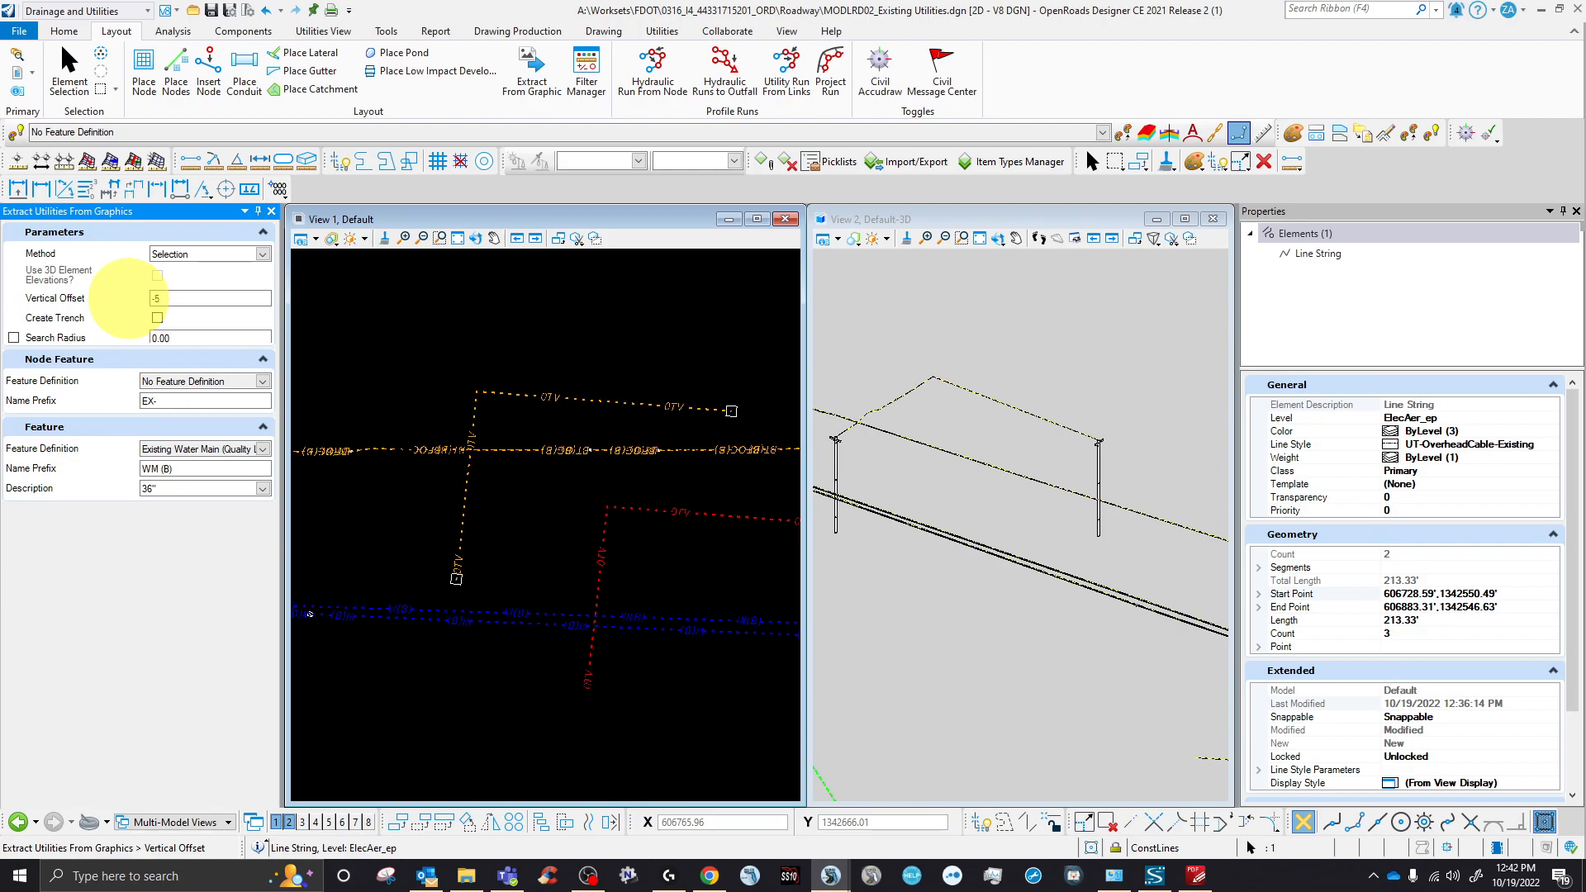
{"action": "left_click", "coordinate": [556, 560]}
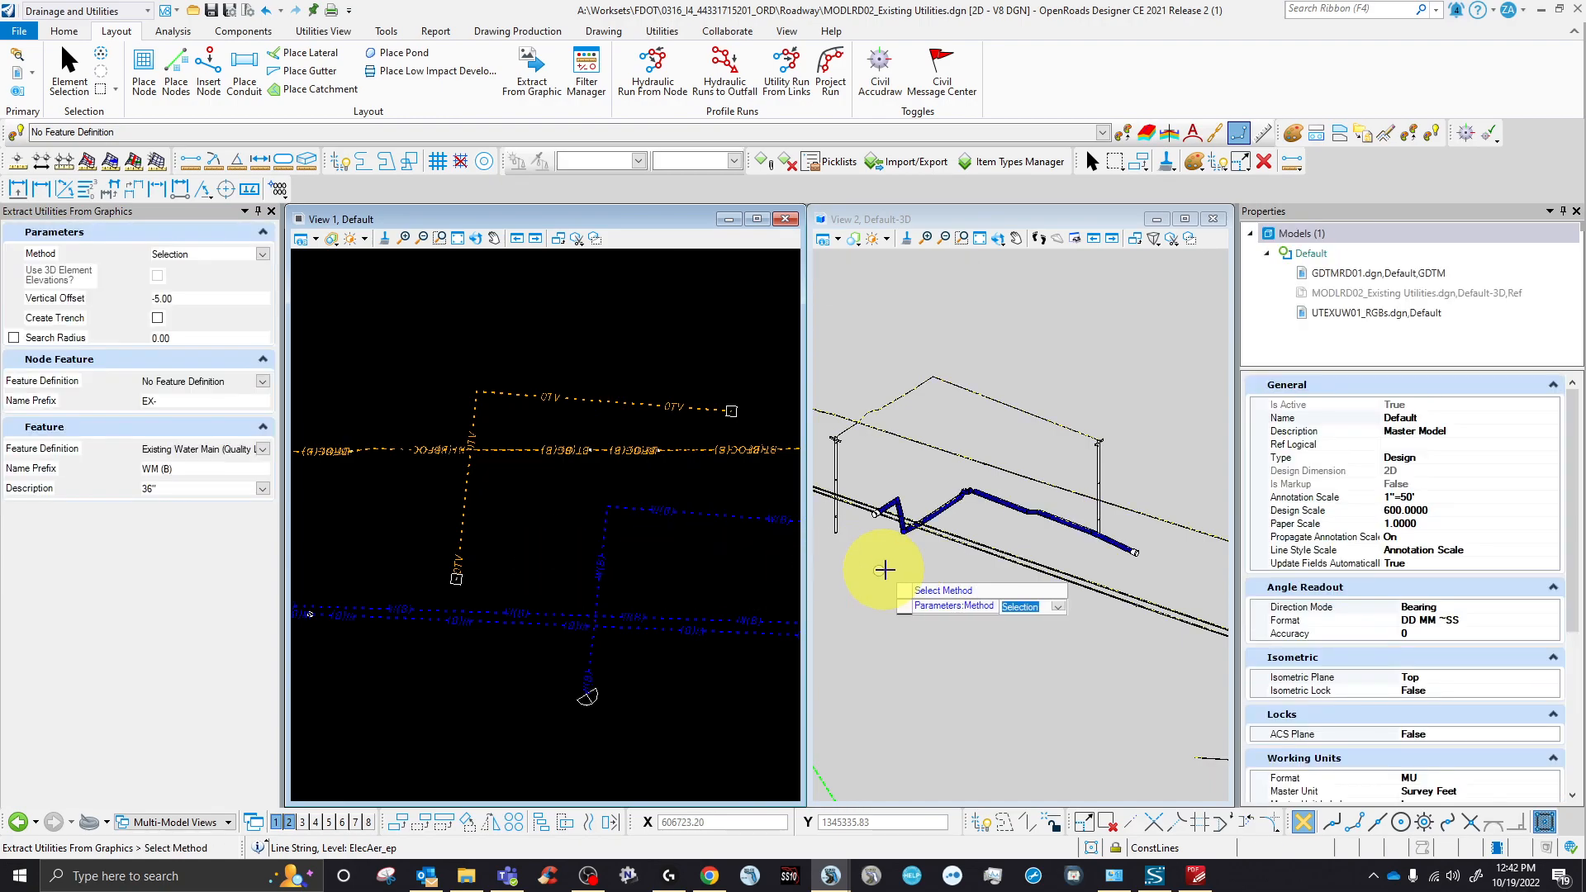
{"action": "scroll", "coordinate": [963, 555], "scroll_direction": "down", "scroll_amount": 4}
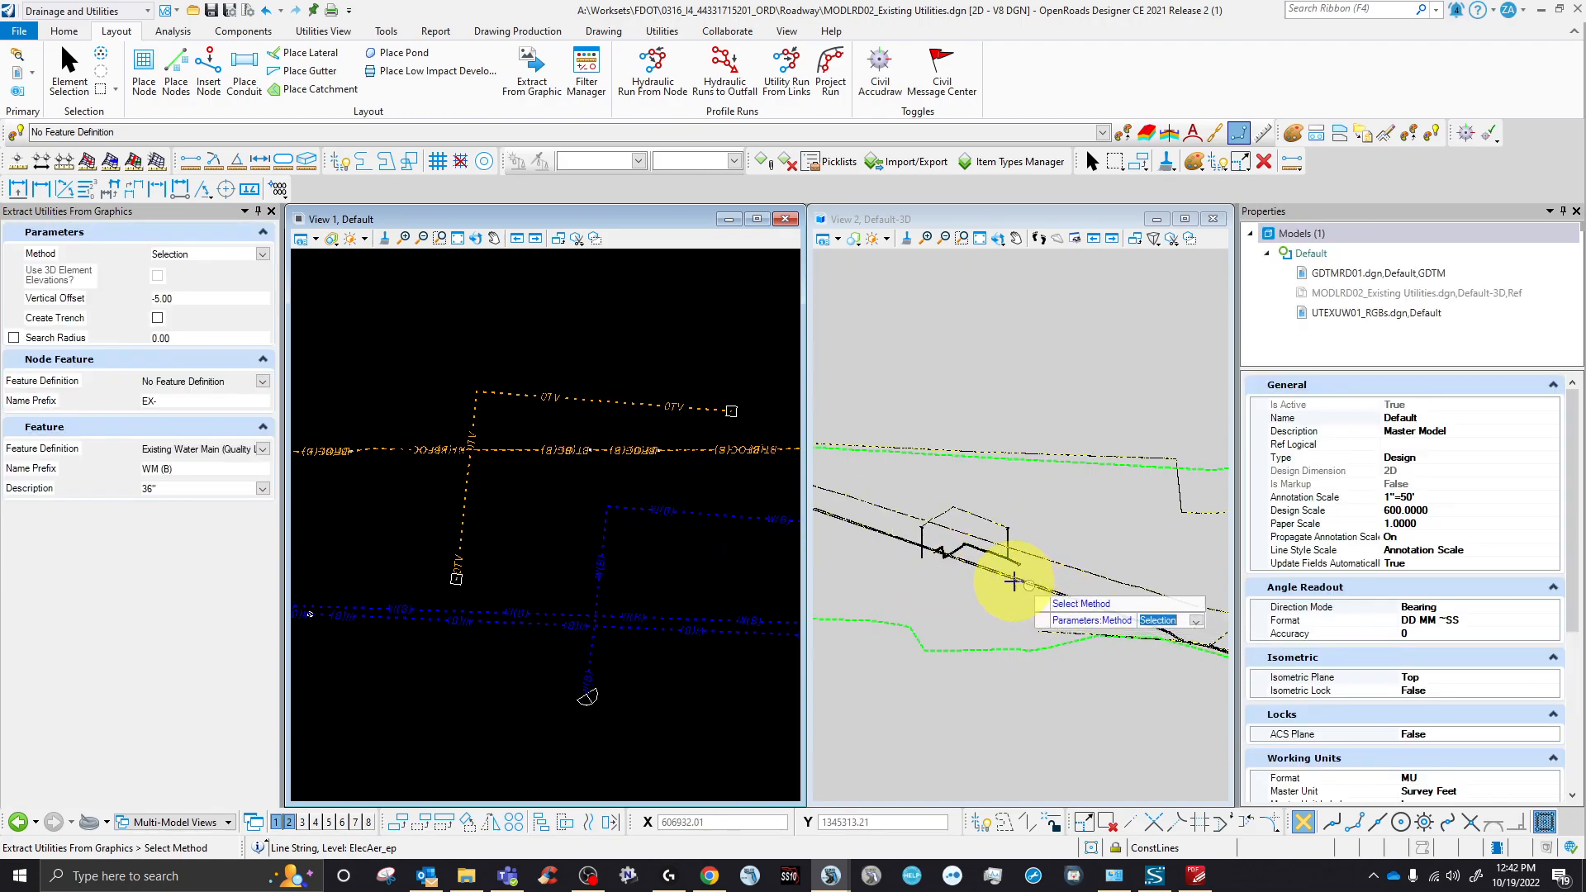
- Examine the extracted 36" water main and its bends in the 3D view
{"action": "scroll", "coordinate": [1022, 583], "scroll_direction": "up", "scroll_amount": 5}
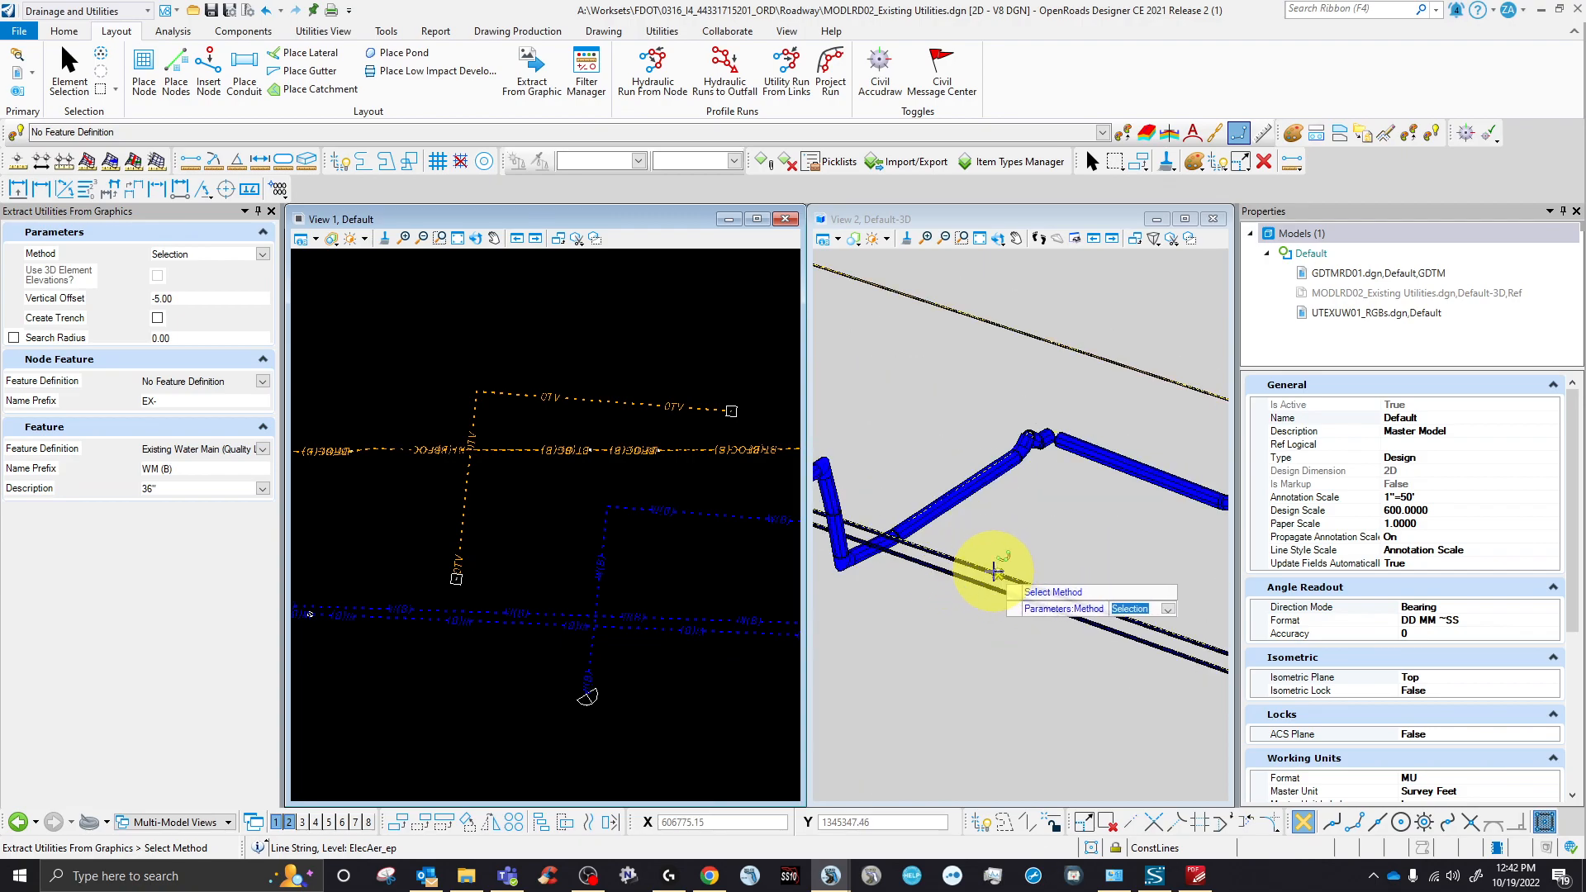
{"action": "scroll", "coordinate": [966, 528], "scroll_direction": "down", "scroll_amount": 4}
{"action": "scroll", "coordinate": [1034, 506], "scroll_direction": "up", "scroll_amount": 5}
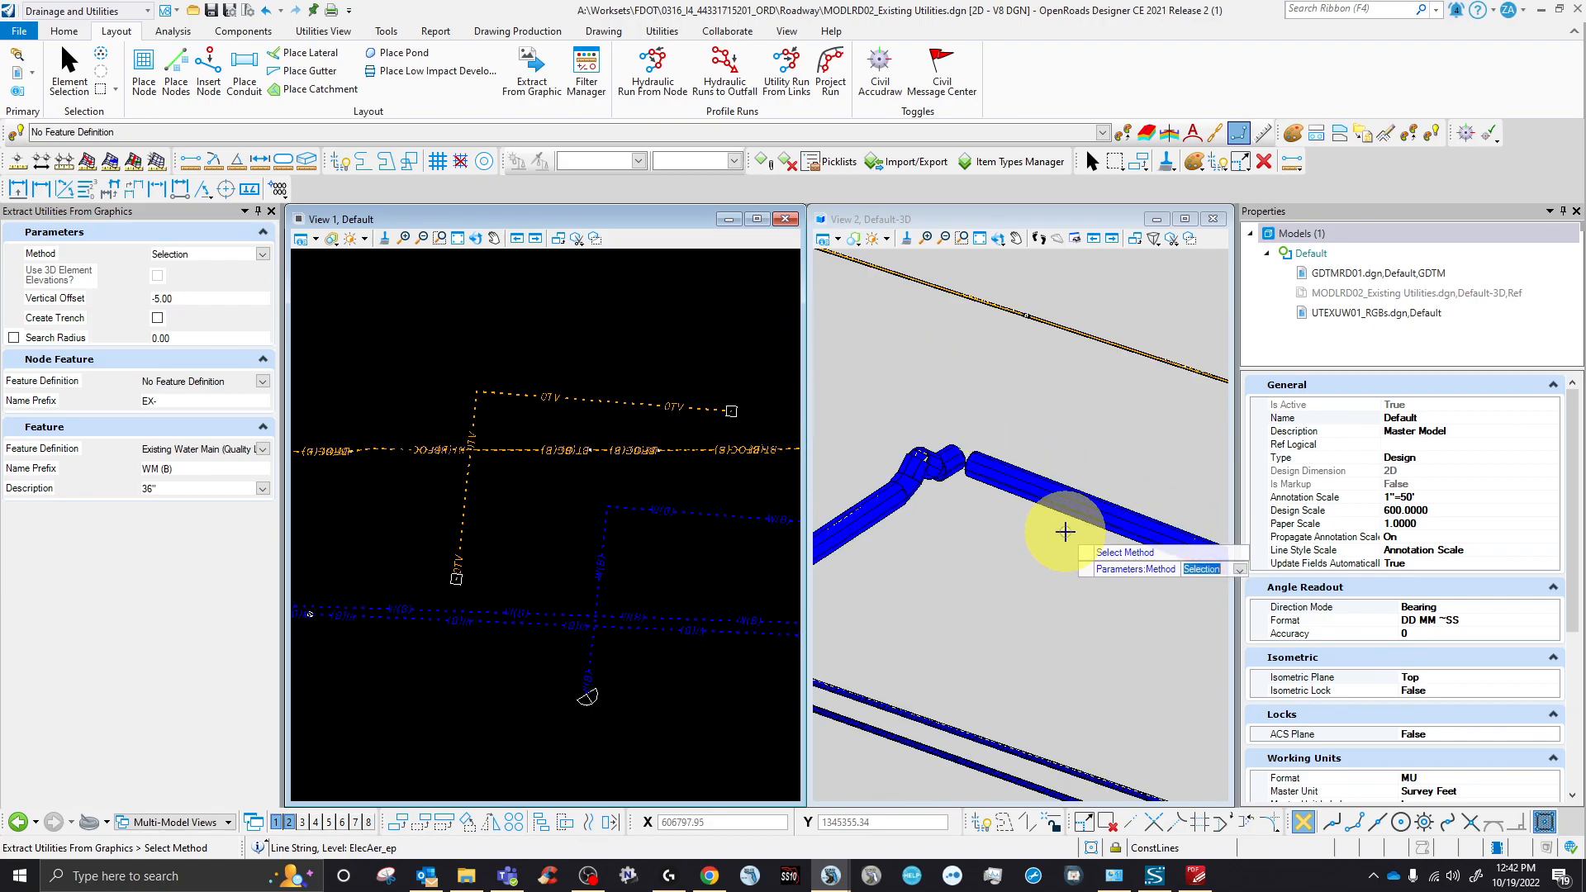
{"action": "scroll", "coordinate": [988, 487], "scroll_direction": "down", "scroll_amount": 5}
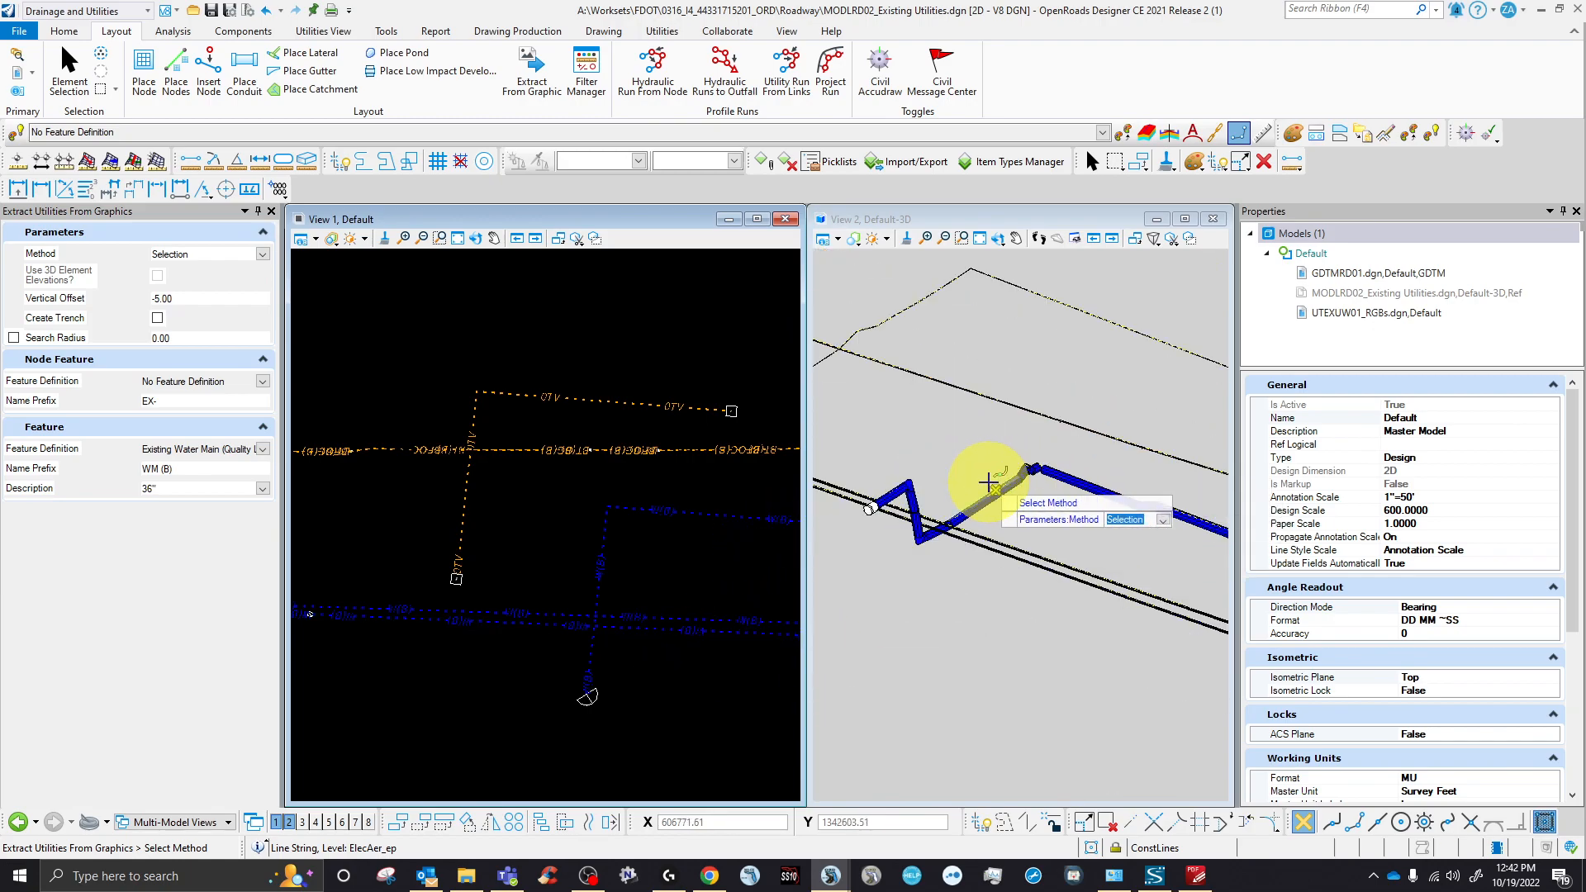
{"action": "scroll", "coordinate": [1027, 613], "scroll_direction": "down", "scroll_amount": 6}
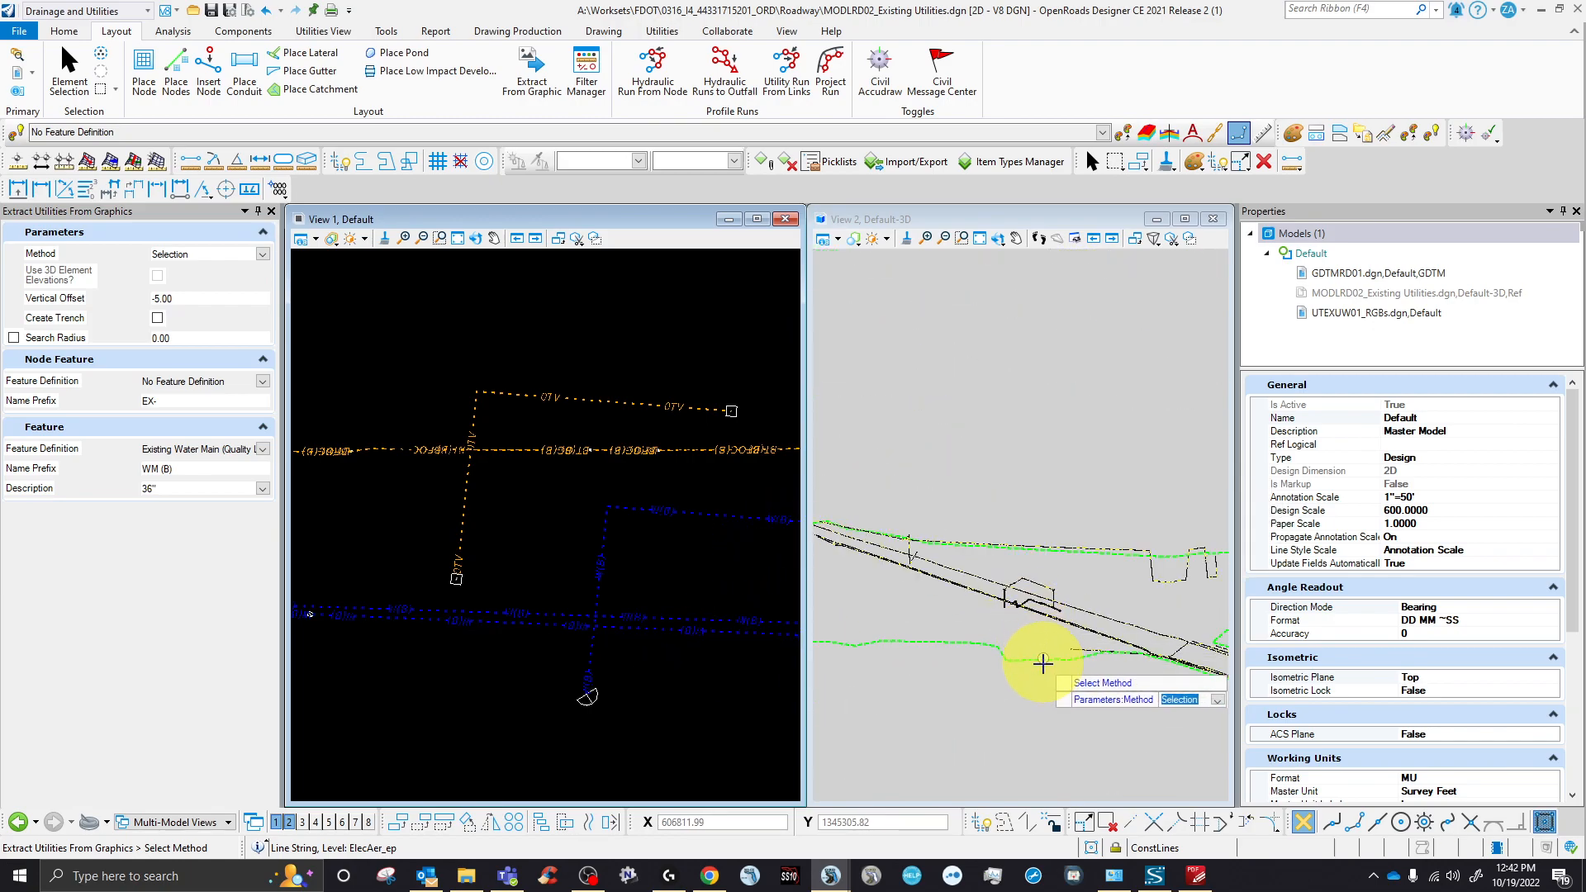
{"action": "scroll", "coordinate": [1024, 636], "scroll_direction": "up", "scroll_amount": 5}
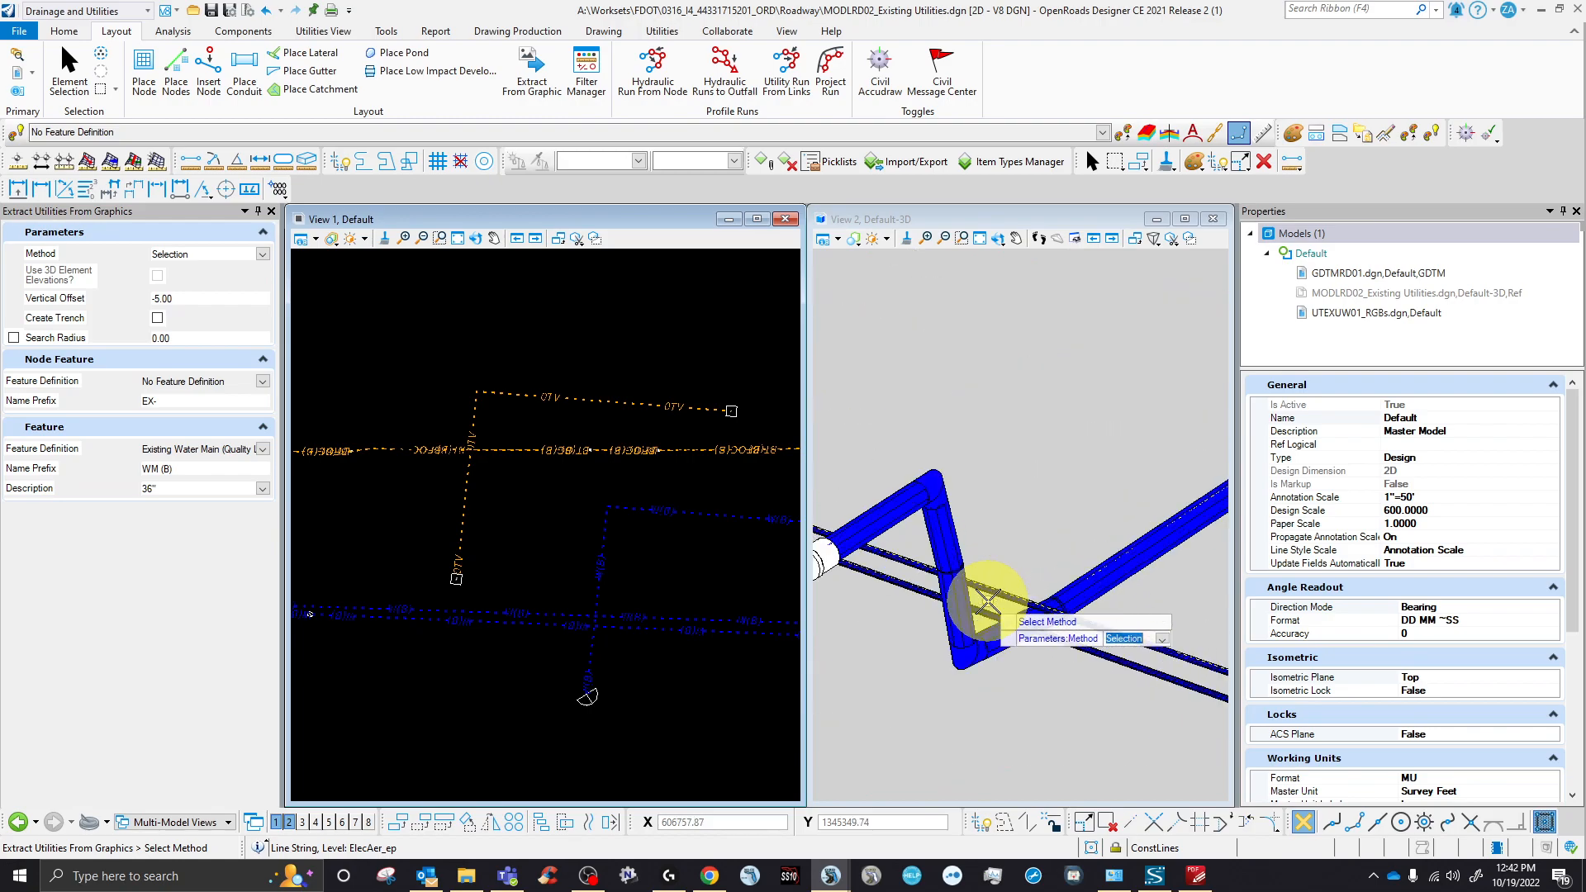
{"action": "scroll", "coordinate": [983, 604], "scroll_direction": "down", "scroll_amount": 5}
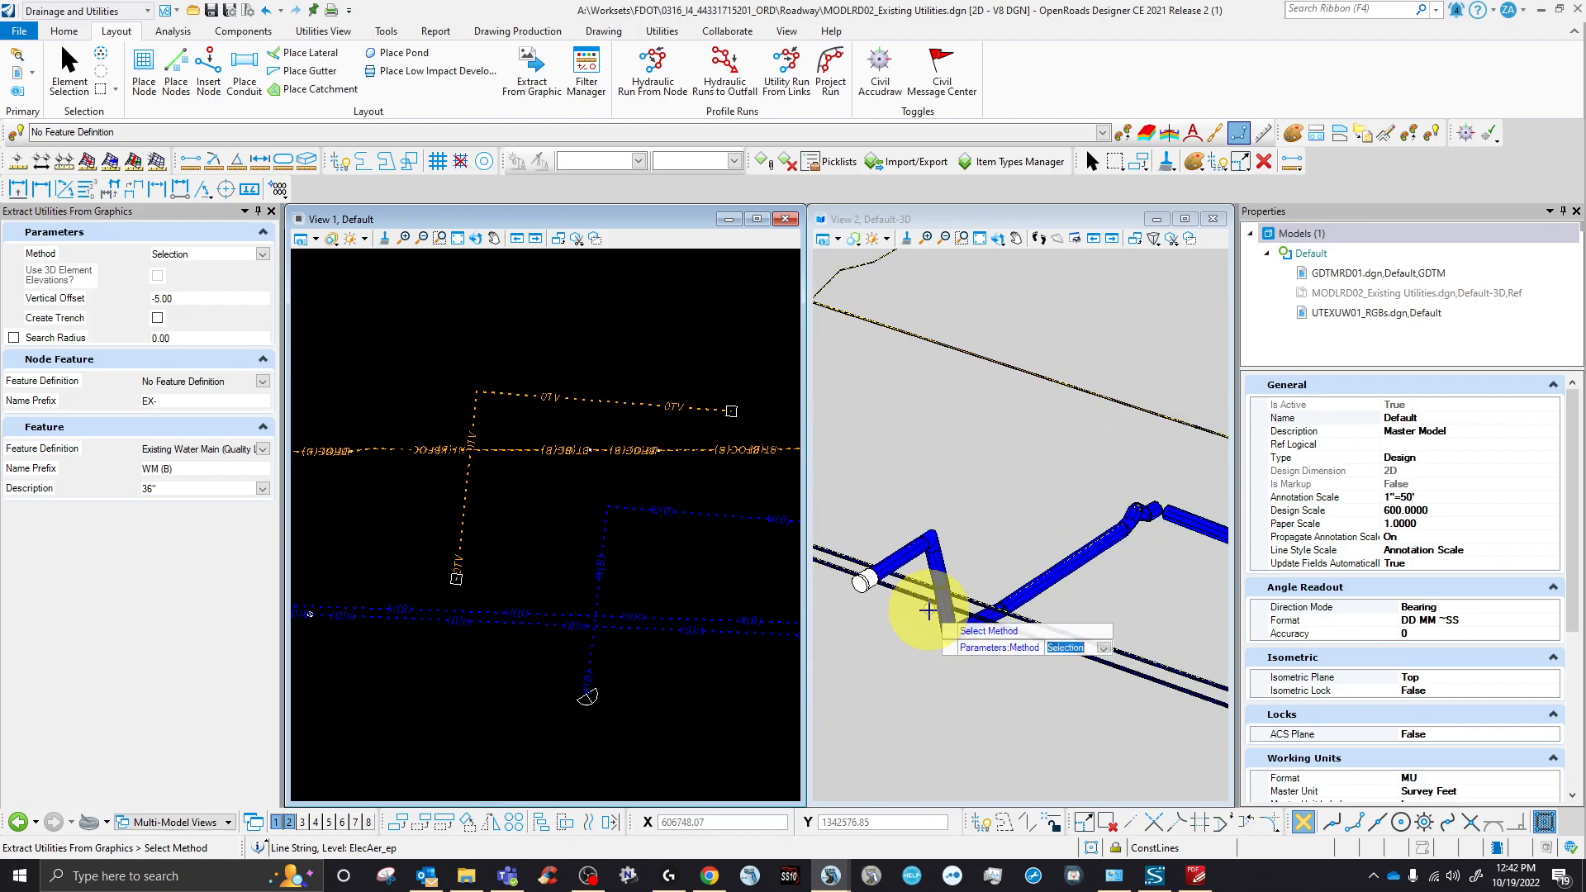
{"action": "scroll", "coordinate": [983, 604], "scroll_direction": "down", "scroll_amount": 4}
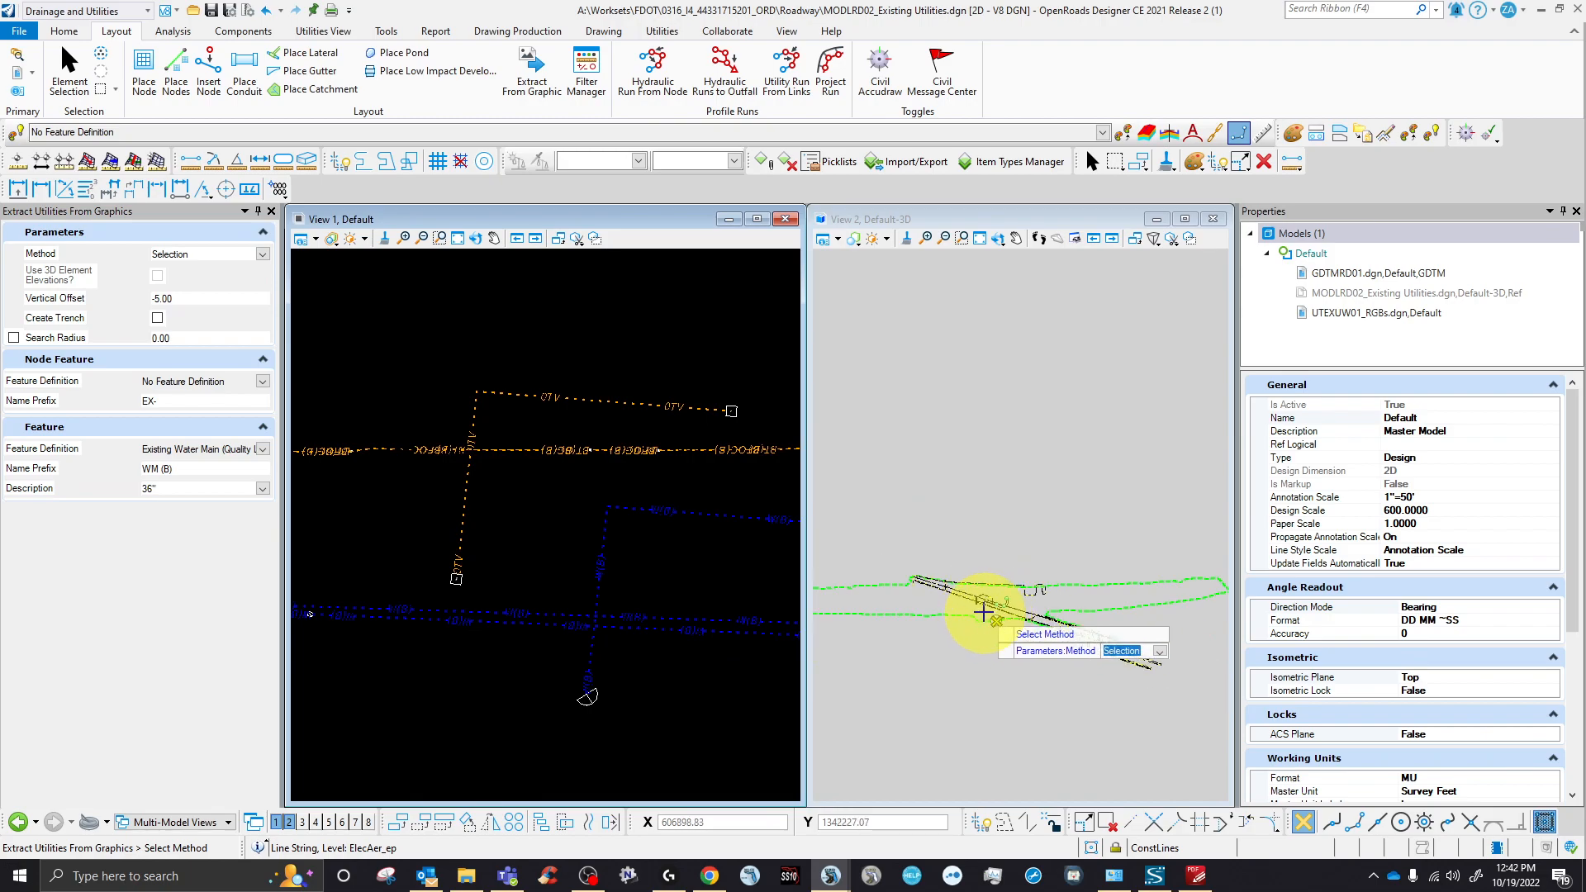
- Move the water main's lower end node up until it lies roughly in line with the pipe's horizontal run
{"action": "left_click", "coordinate": [70, 74]}
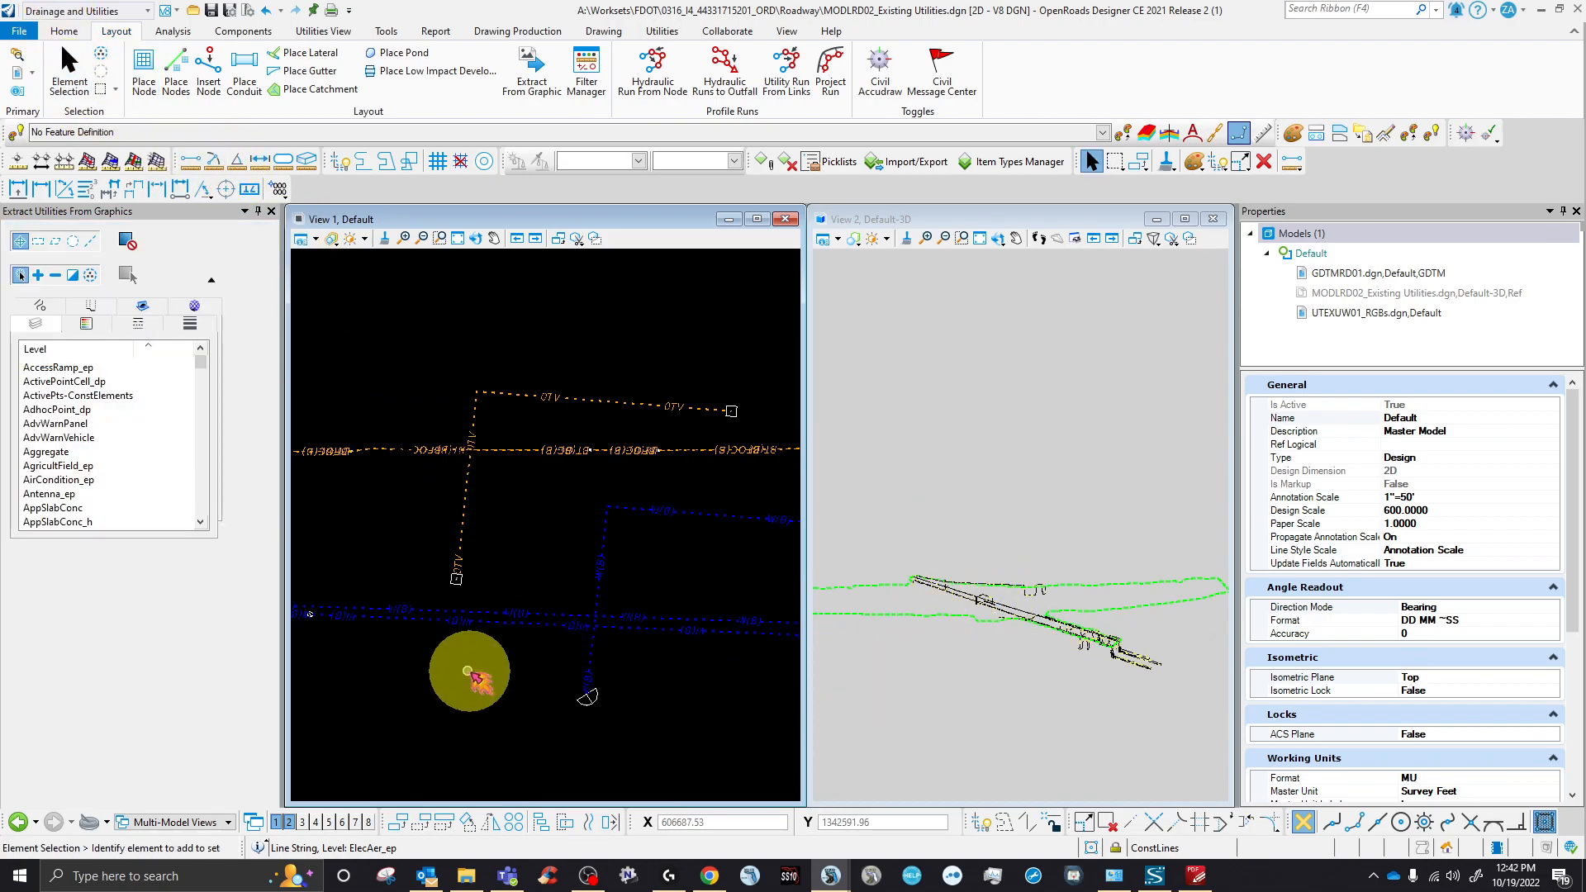
{"action": "left_click", "coordinate": [586, 704]}
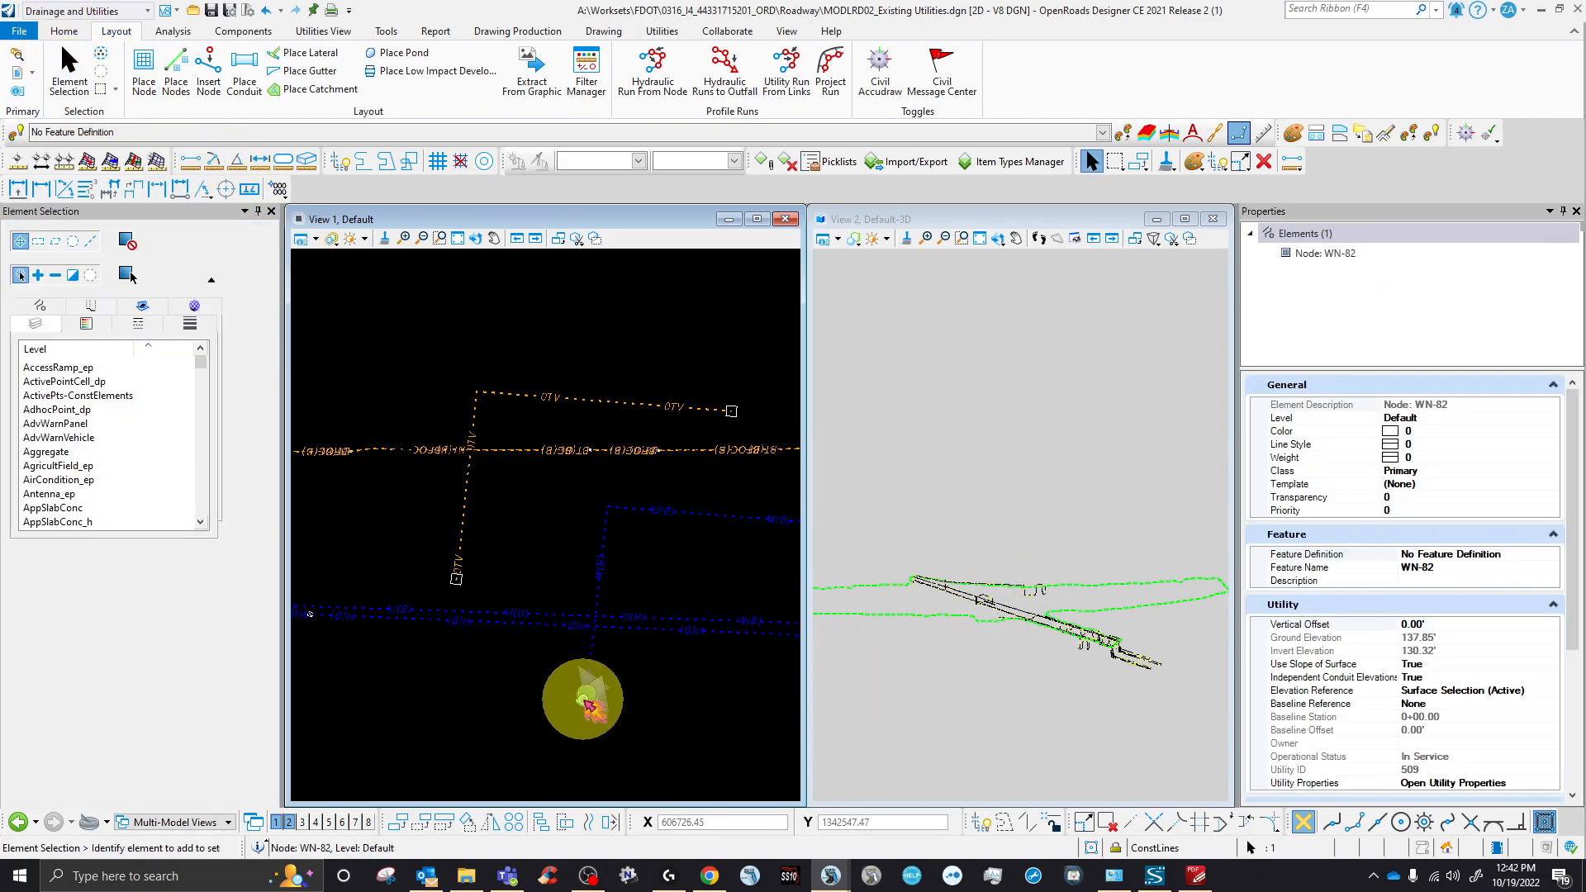
{"action": "left_click", "coordinate": [588, 698]}
{"action": "left_click", "coordinate": [520, 544]}
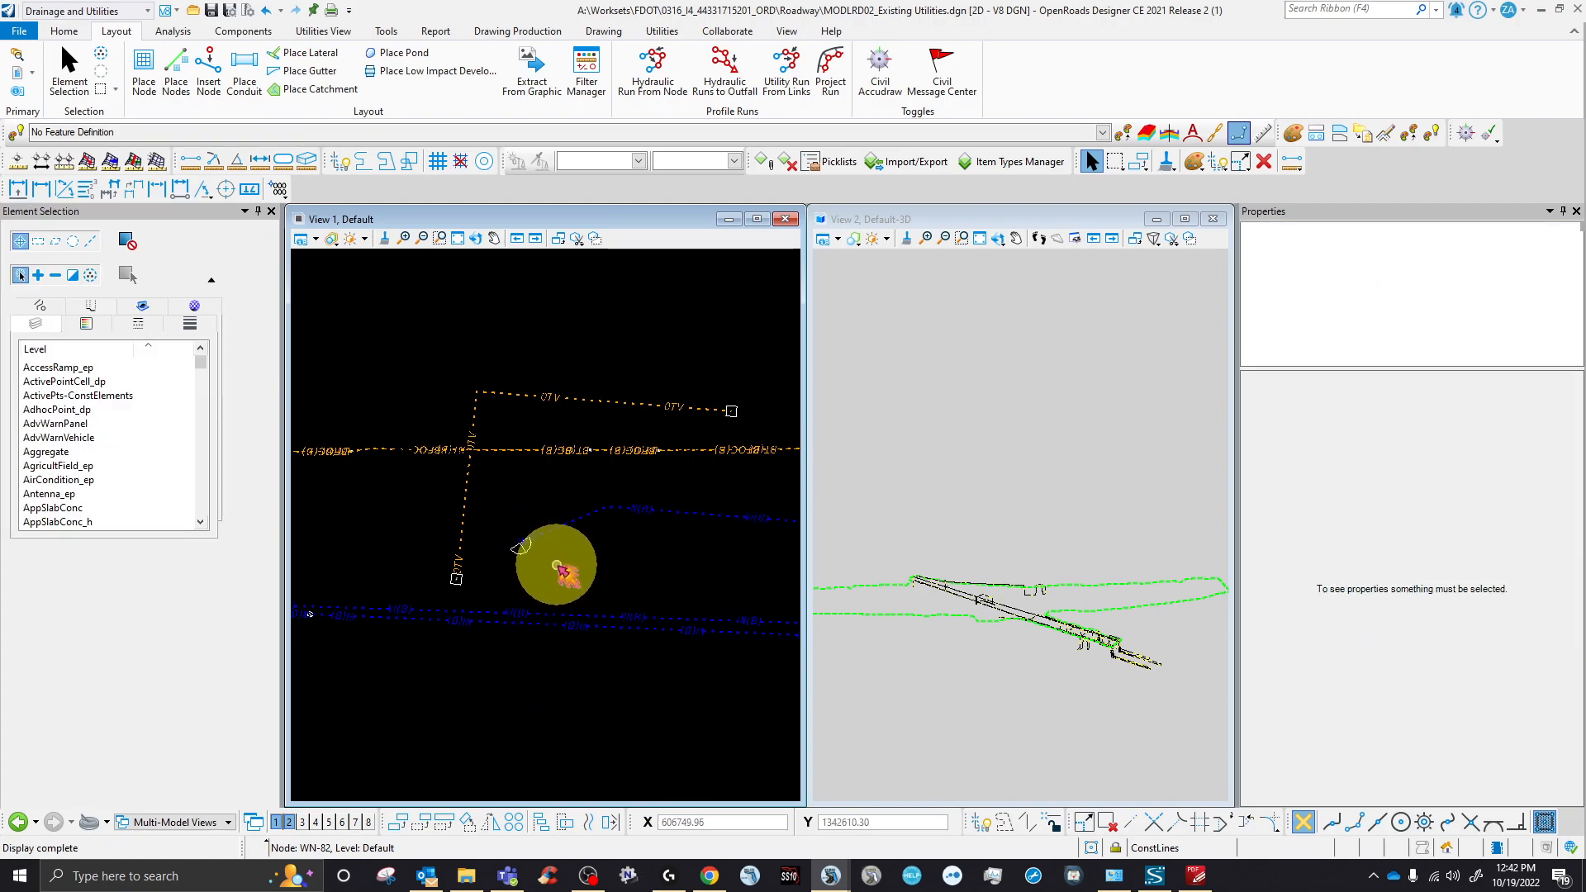
{"action": "scroll", "coordinate": [996, 628], "scroll_direction": "up", "scroll_amount": 4}
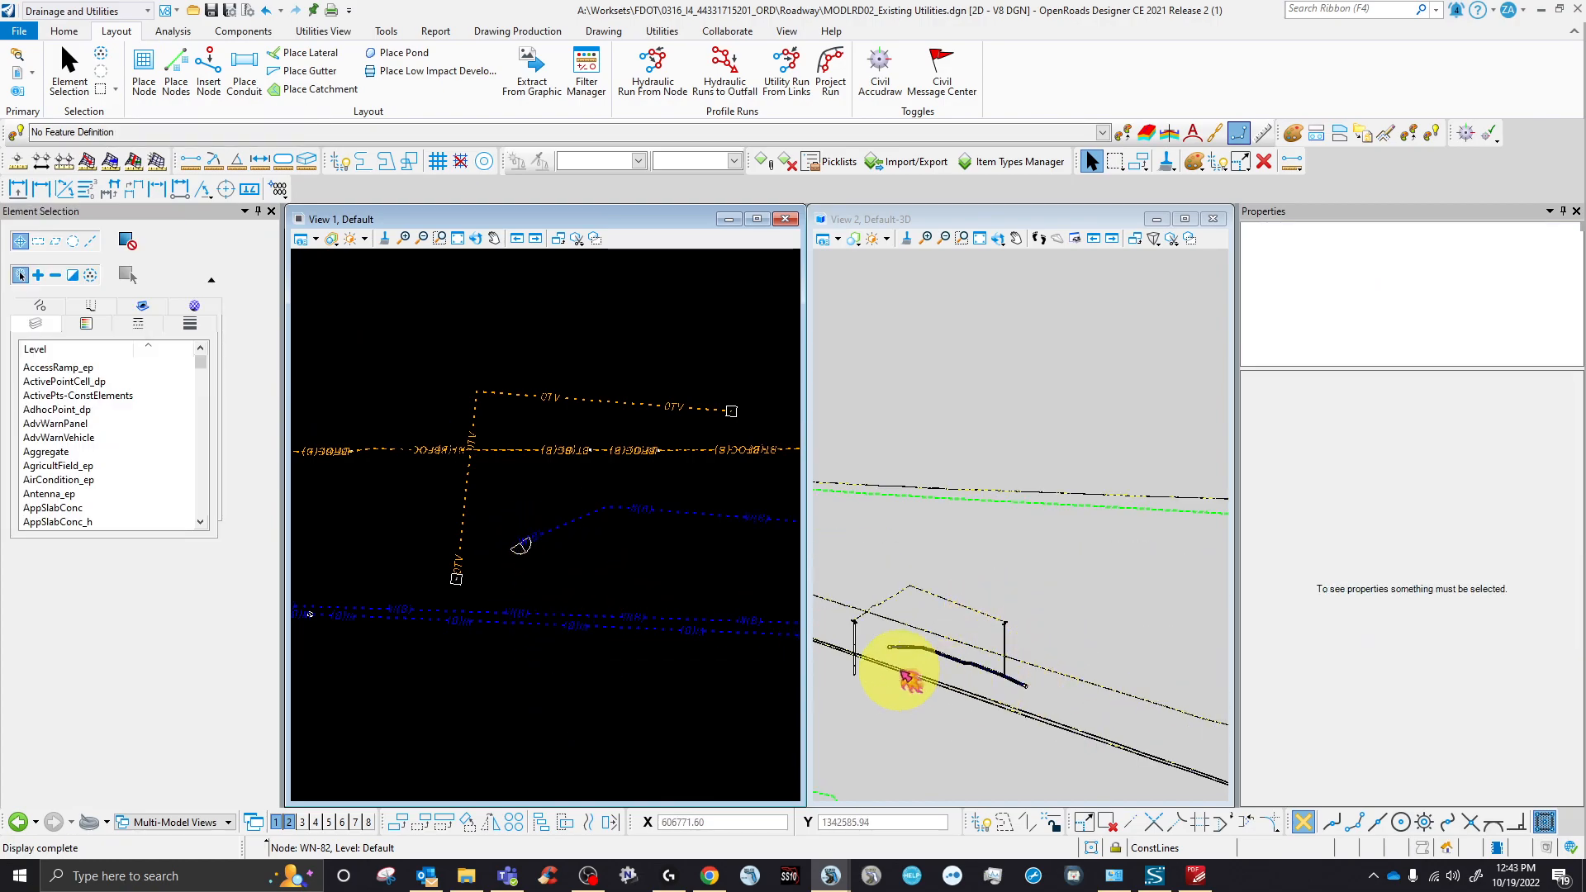
{"action": "scroll", "coordinate": [905, 676], "scroll_direction": "up", "scroll_amount": 3}
{"action": "scroll", "coordinate": [1086, 637], "scroll_direction": "down", "scroll_amount": 5}
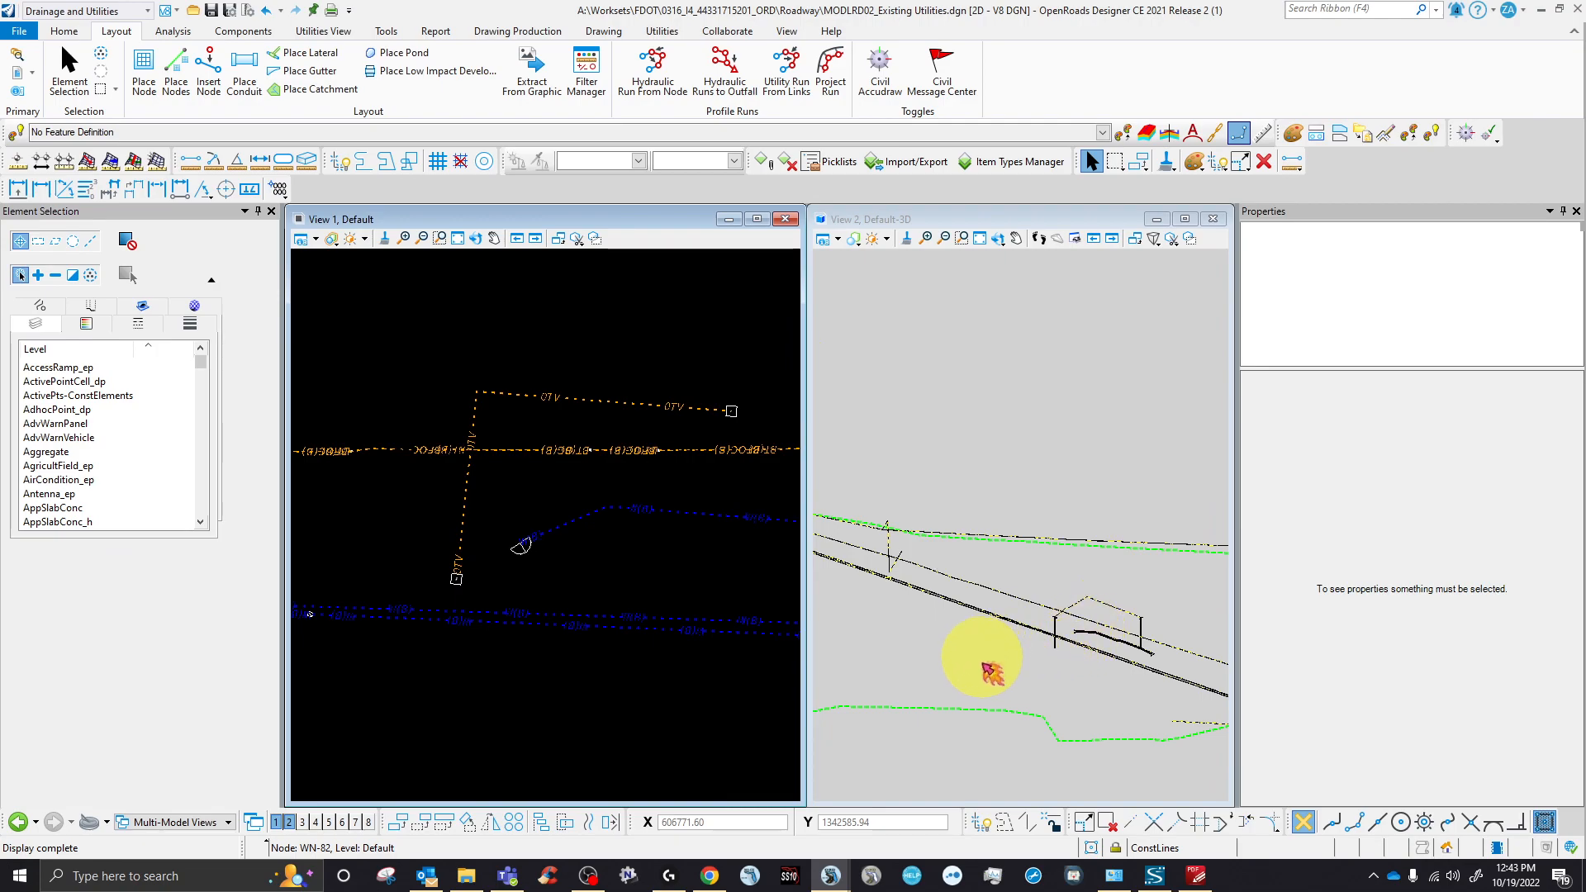
{"action": "scroll", "coordinate": [1051, 669], "scroll_direction": "down", "scroll_amount": 3}
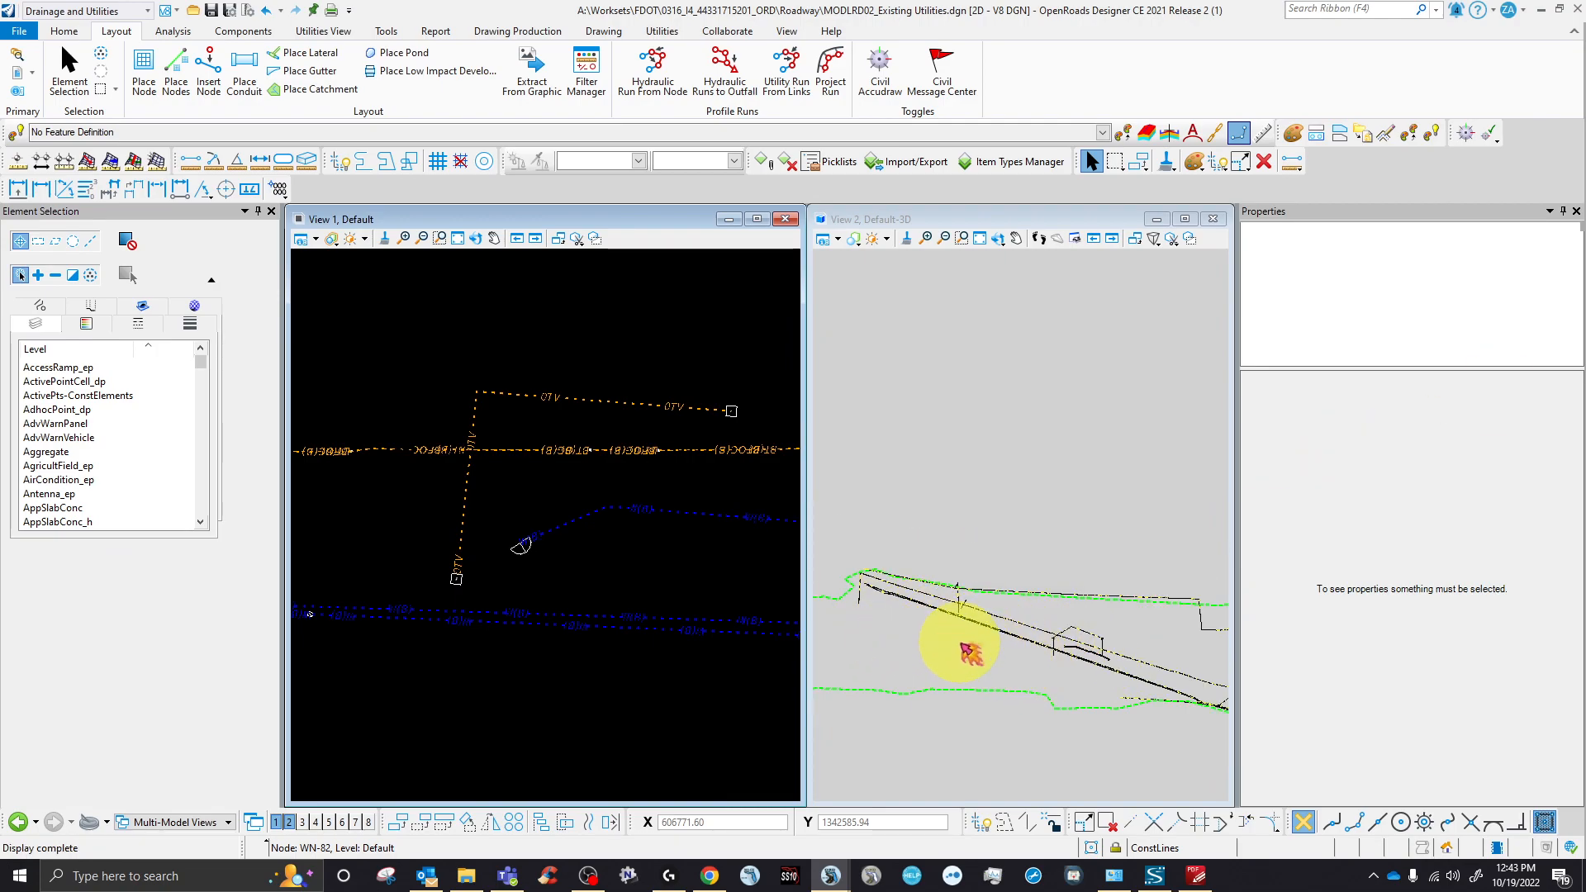
{"action": "scroll", "coordinate": [1024, 653], "scroll_direction": "up", "scroll_amount": 1}
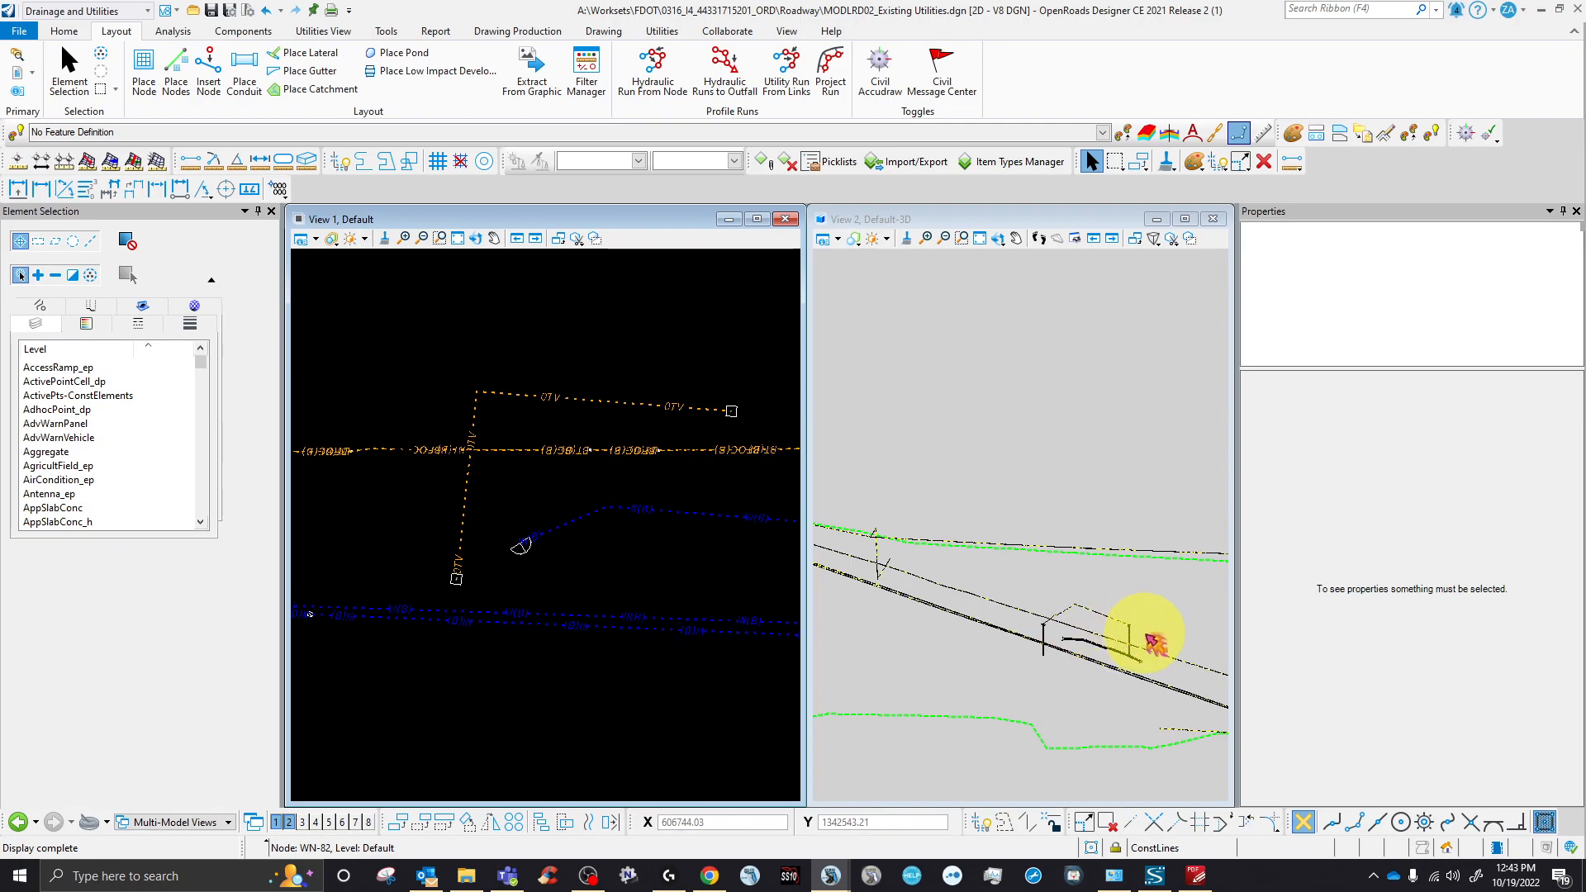
{"action": "left_click", "coordinate": [509, 506]}
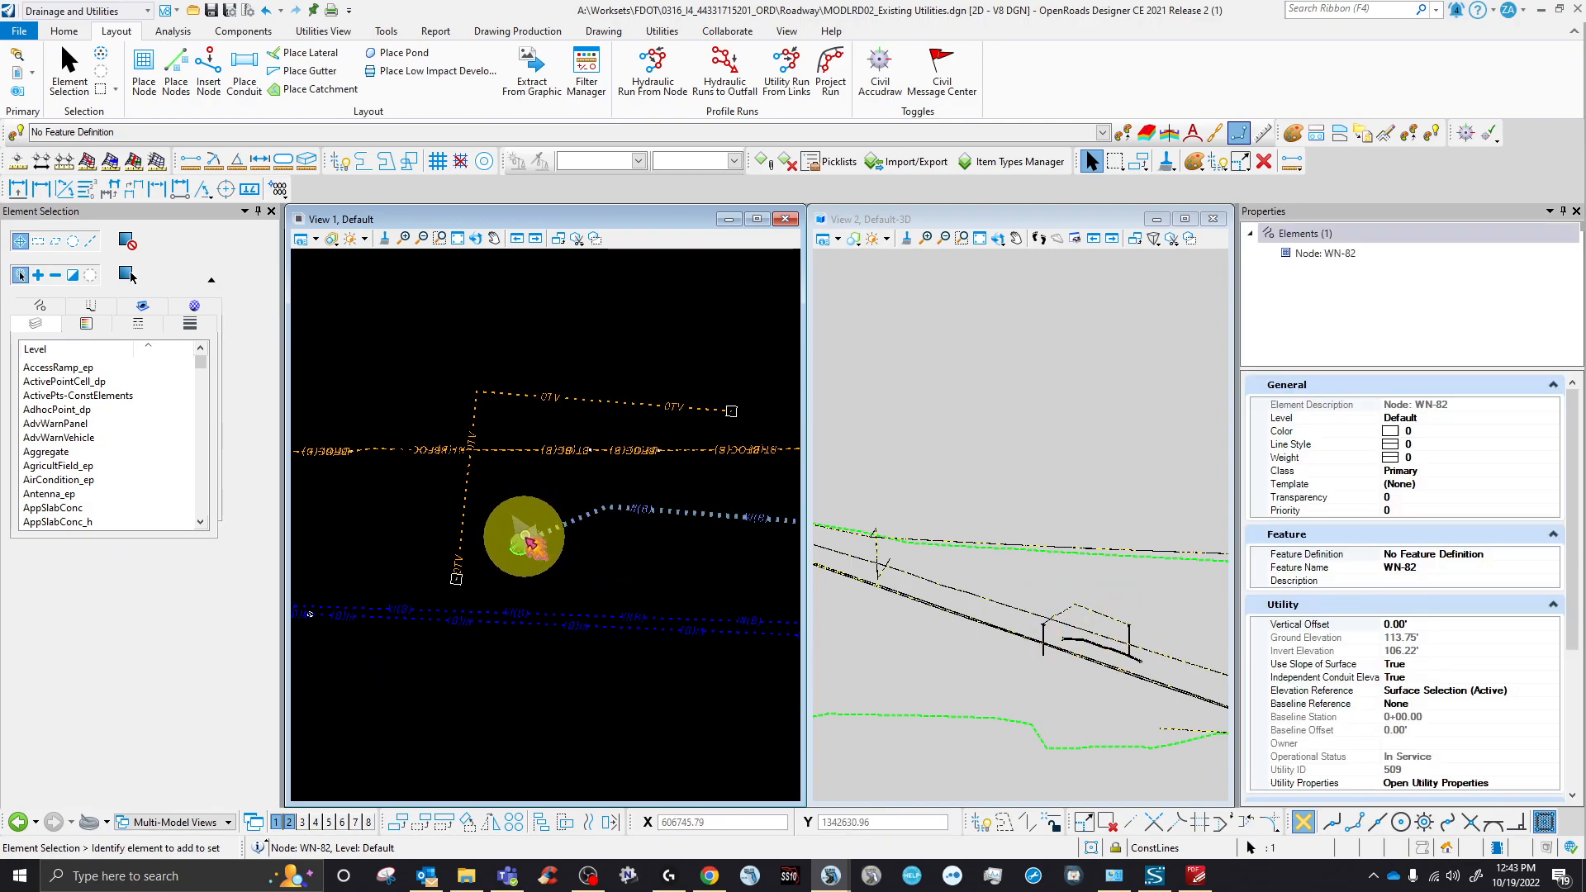
{"action": "left_click", "coordinate": [507, 506]}
{"action": "key", "text": "Escape"}
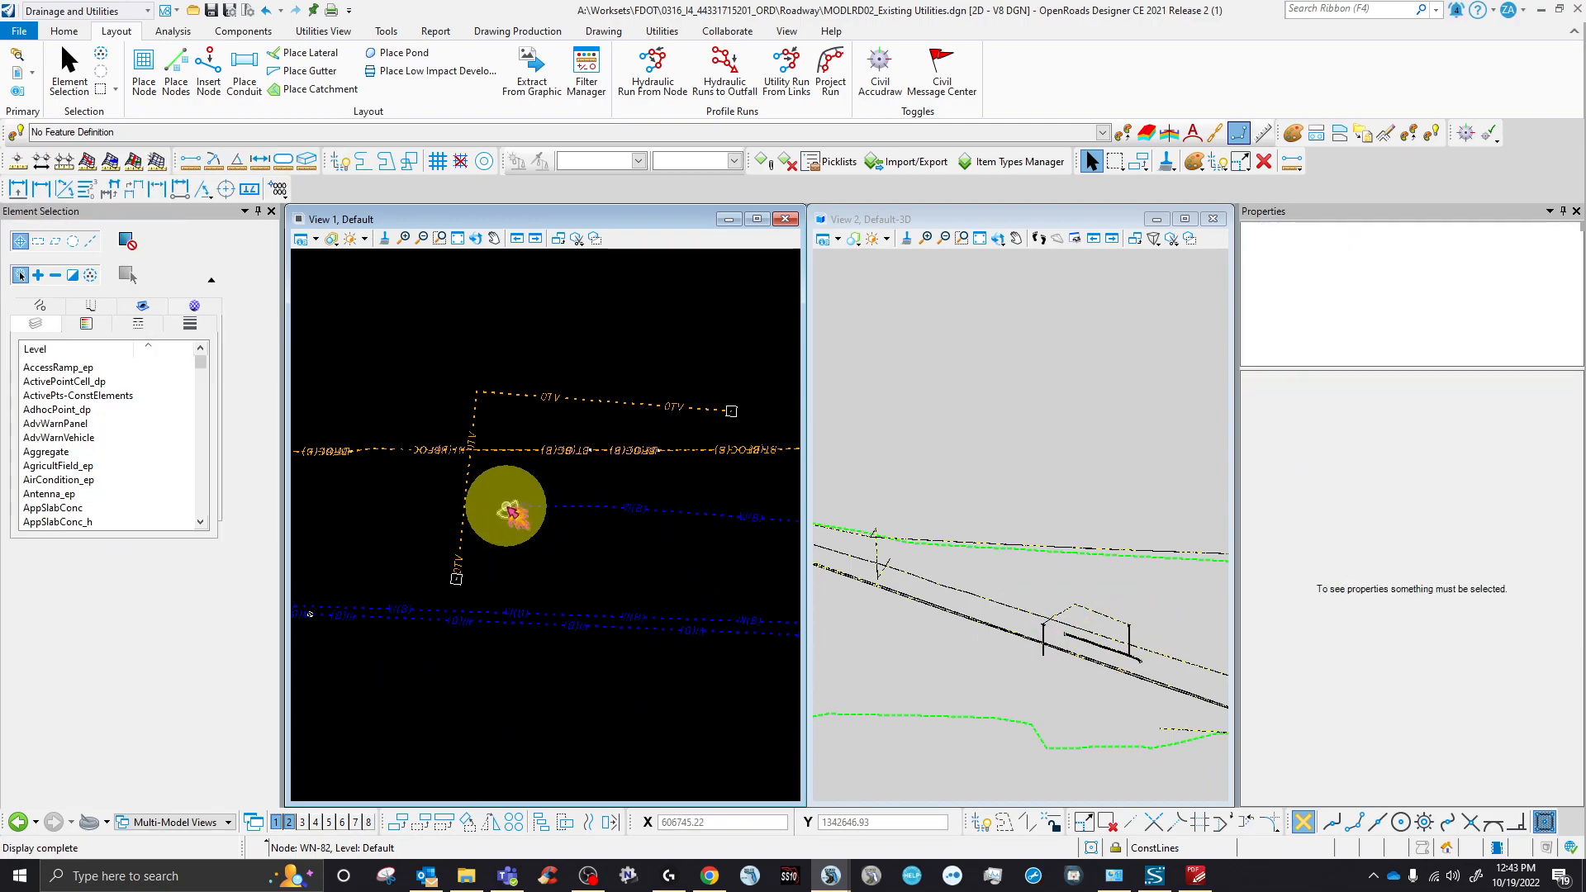
- Move the water main's opposite end node slightly outward to extend the pipe away from the overhead cable TV line
{"action": "scroll", "coordinate": [511, 512], "scroll_direction": "down", "scroll_amount": 2}
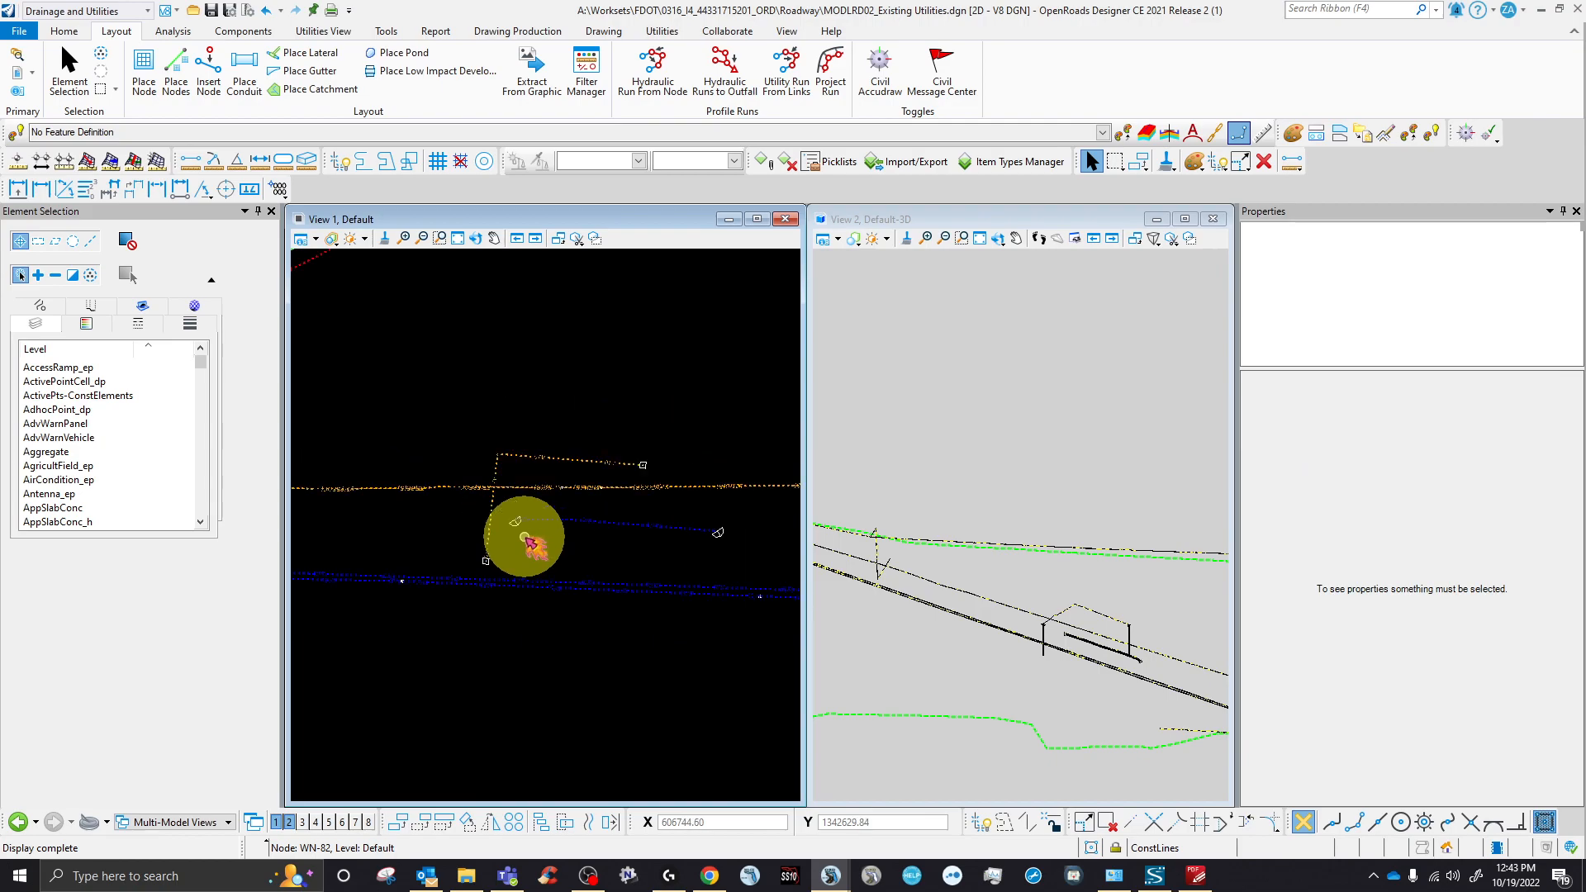
{"action": "left_click", "coordinate": [717, 539]}
{"action": "scroll", "coordinate": [661, 533], "scroll_direction": "up", "scroll_amount": 3}
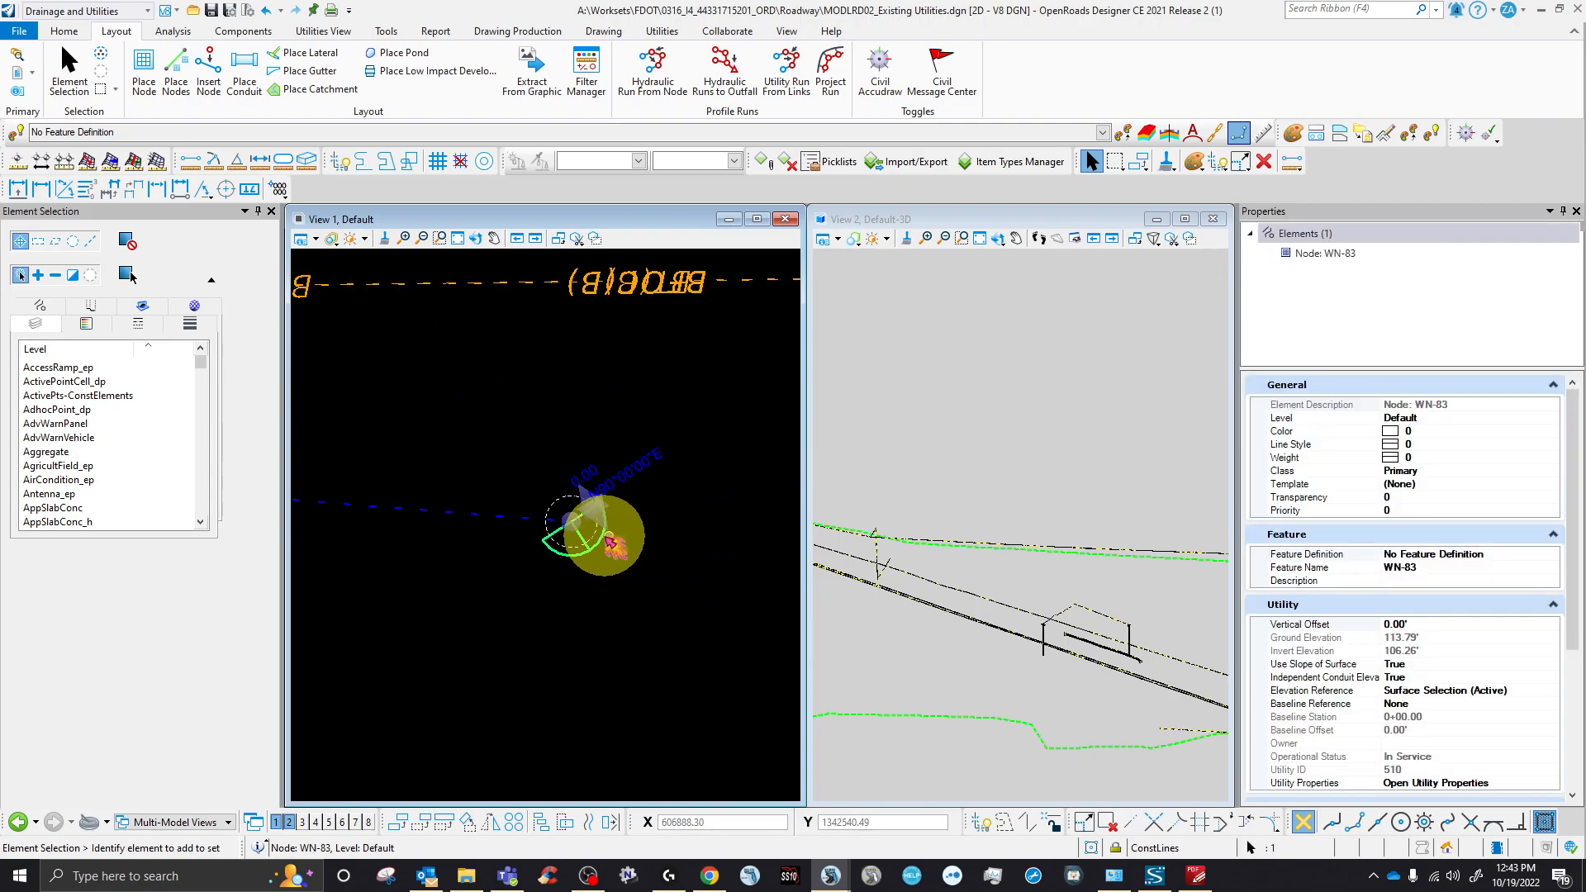
{"action": "left_click", "coordinate": [576, 525]}
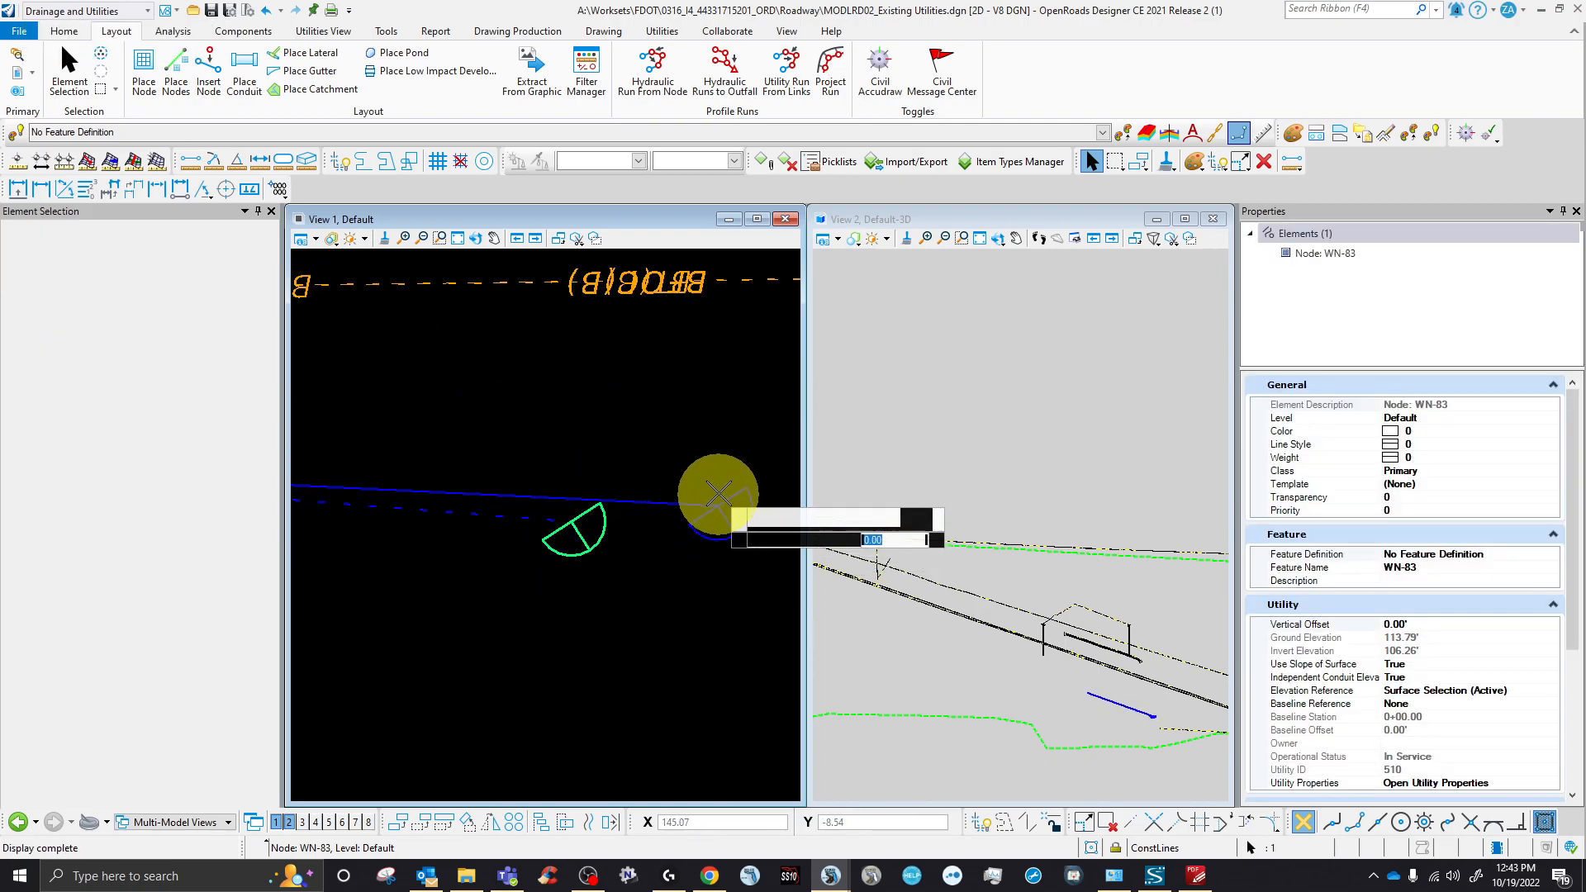
{"action": "left_click", "coordinate": [717, 444]}
{"action": "scroll", "coordinate": [1153, 657], "scroll_direction": "up", "scroll_amount": 5}
{"action": "scroll", "coordinate": [1152, 661], "scroll_direction": "down", "scroll_amount": 5}
{"action": "scroll", "coordinate": [756, 553], "scroll_direction": "down", "scroll_amount": 4}
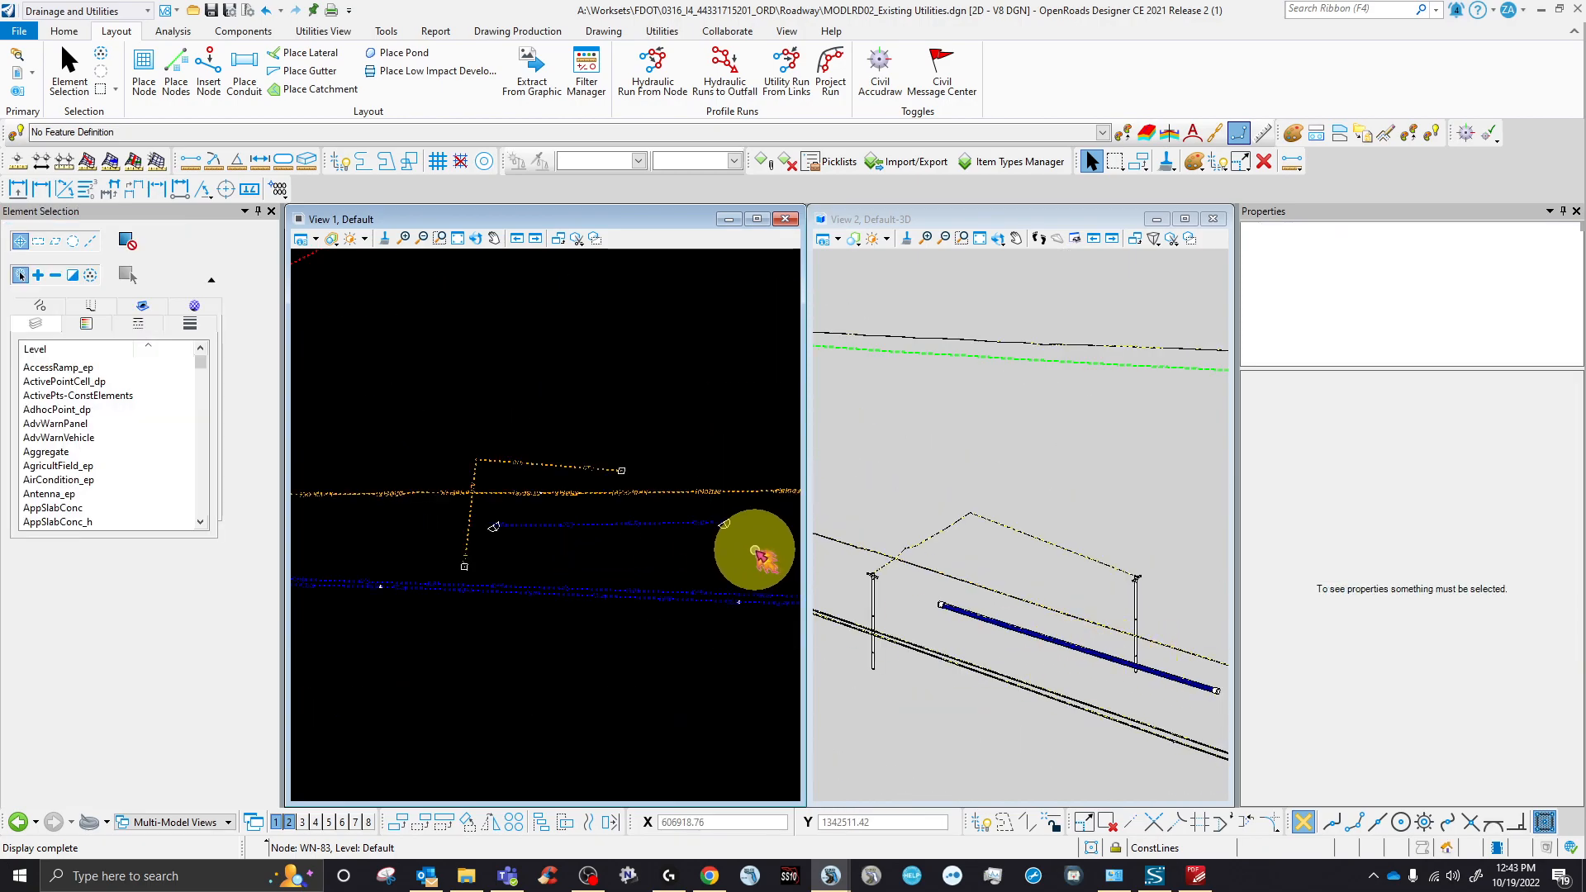
- Assign the existing Water Manhole feature definition to the water main's end node nearest the overhead cable TV line
{"action": "scroll", "coordinate": [471, 522], "scroll_direction": "up", "scroll_amount": 5}
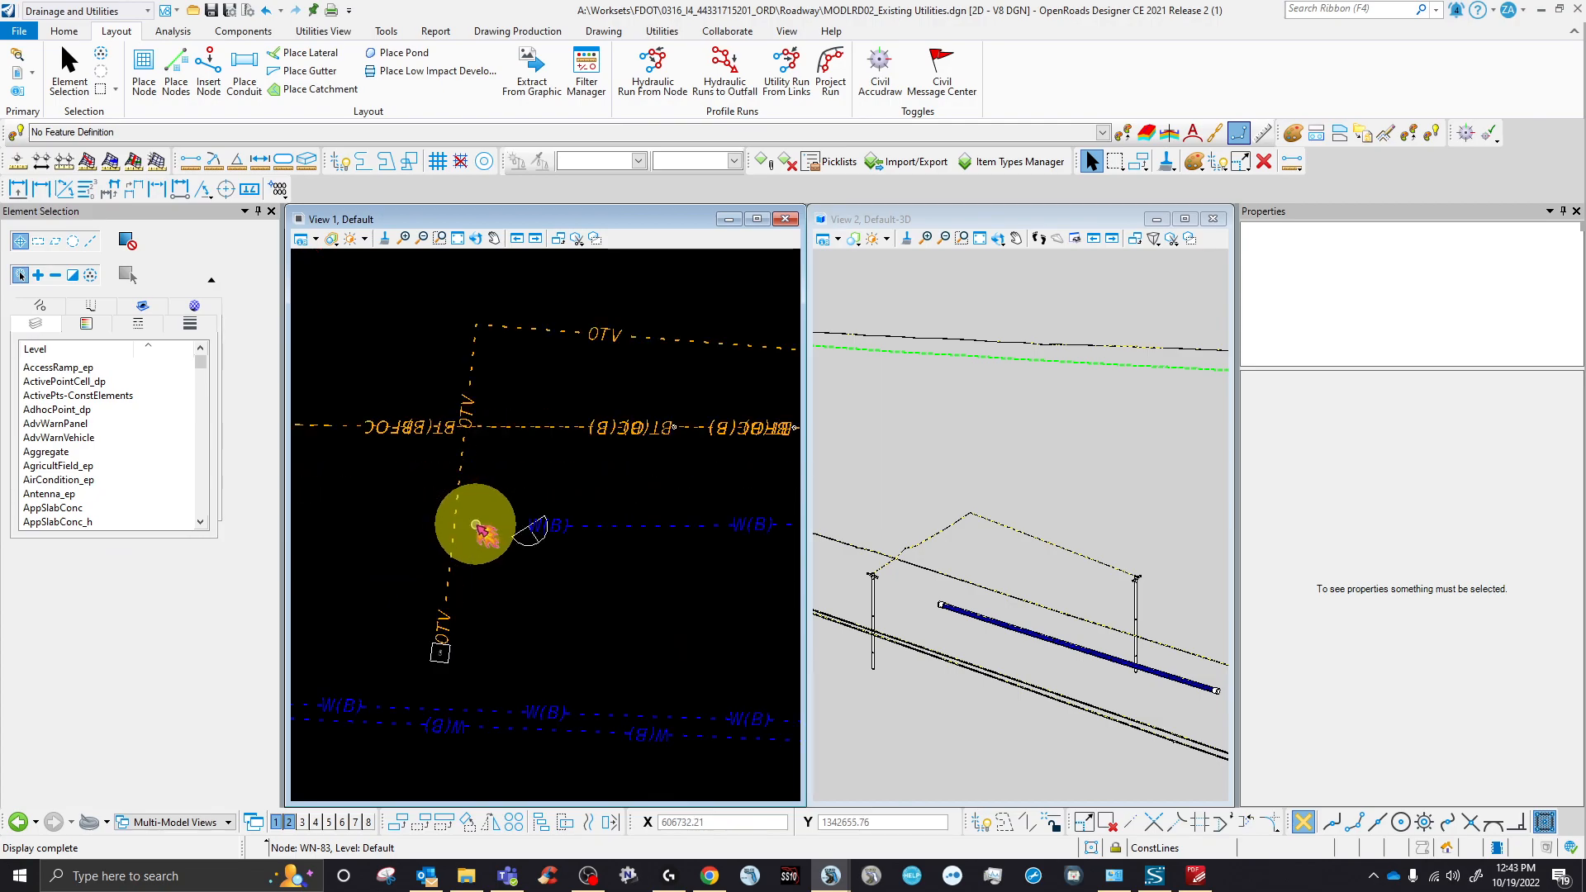
{"action": "left_click", "coordinate": [634, 530]}
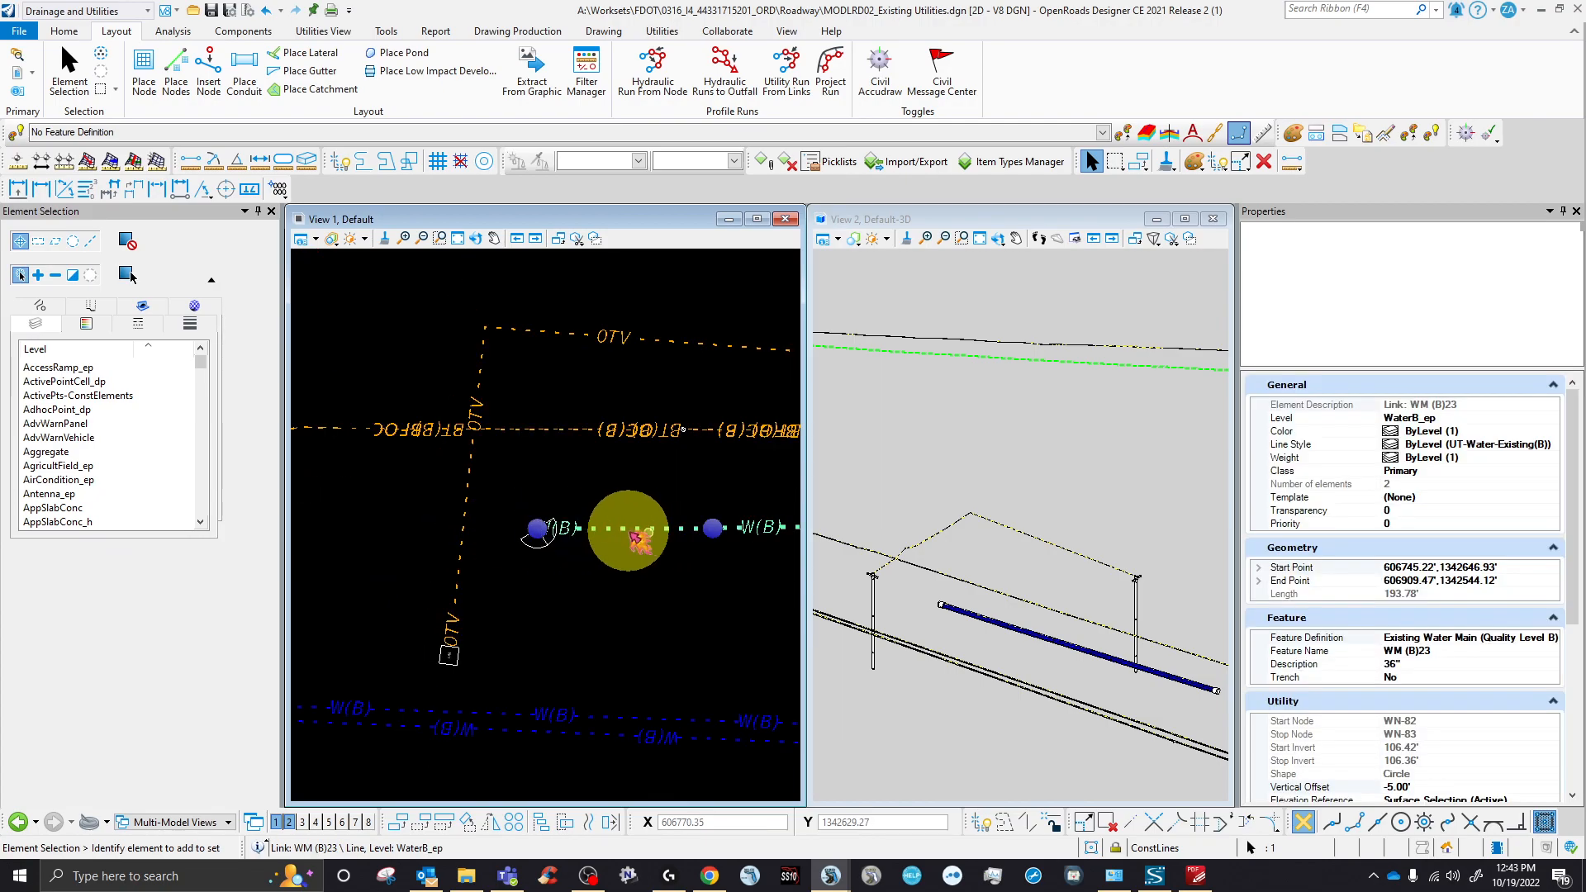
{"action": "left_click", "coordinate": [549, 551]}
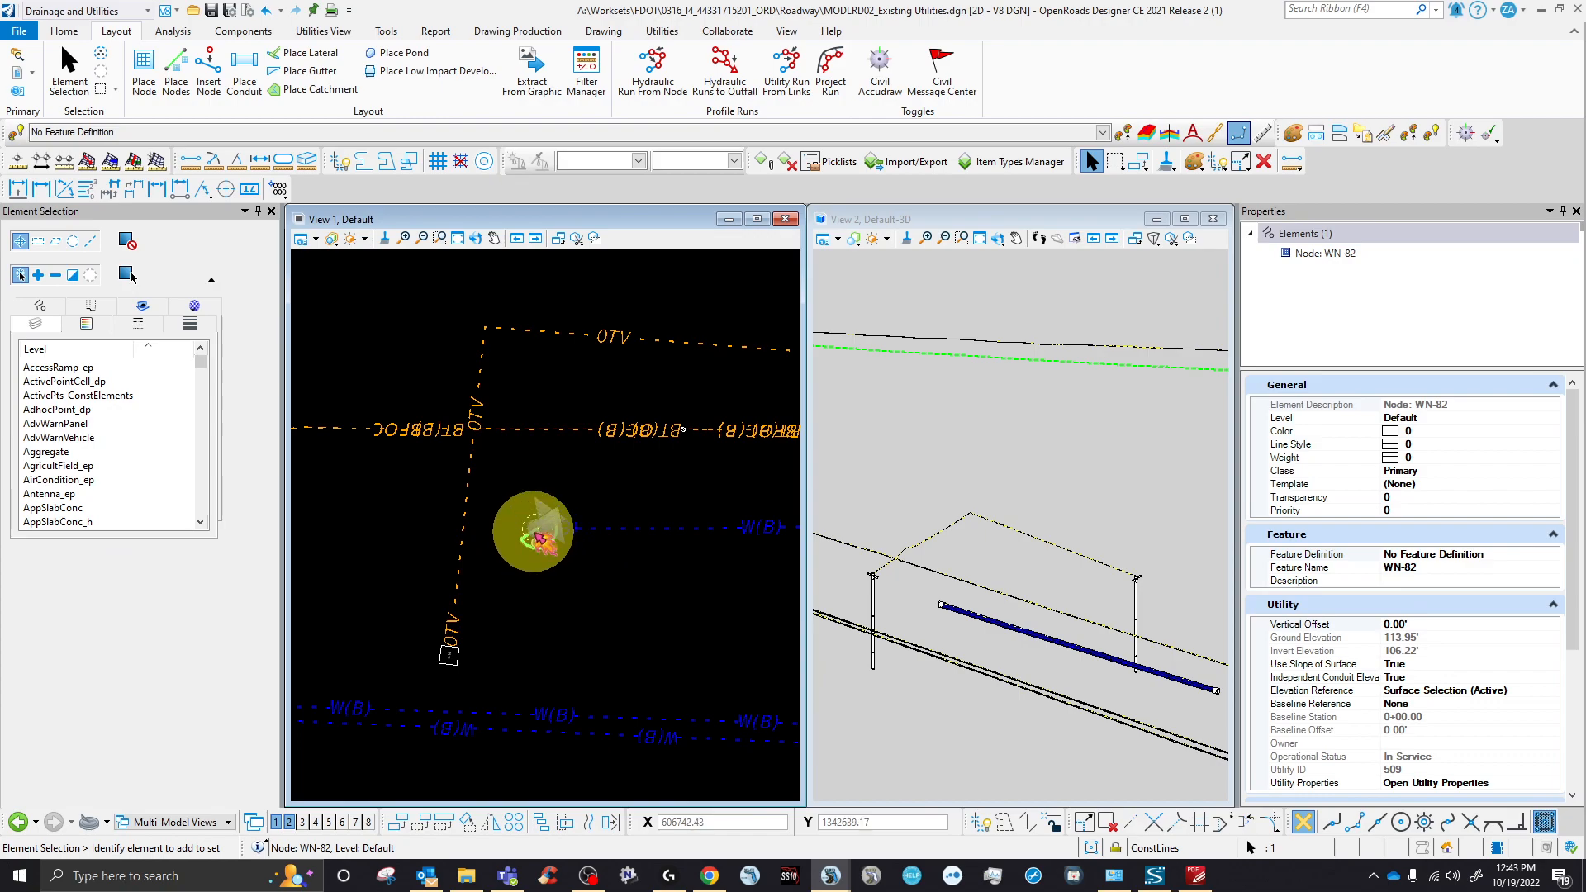
{"action": "left_click", "coordinate": [1515, 554]}
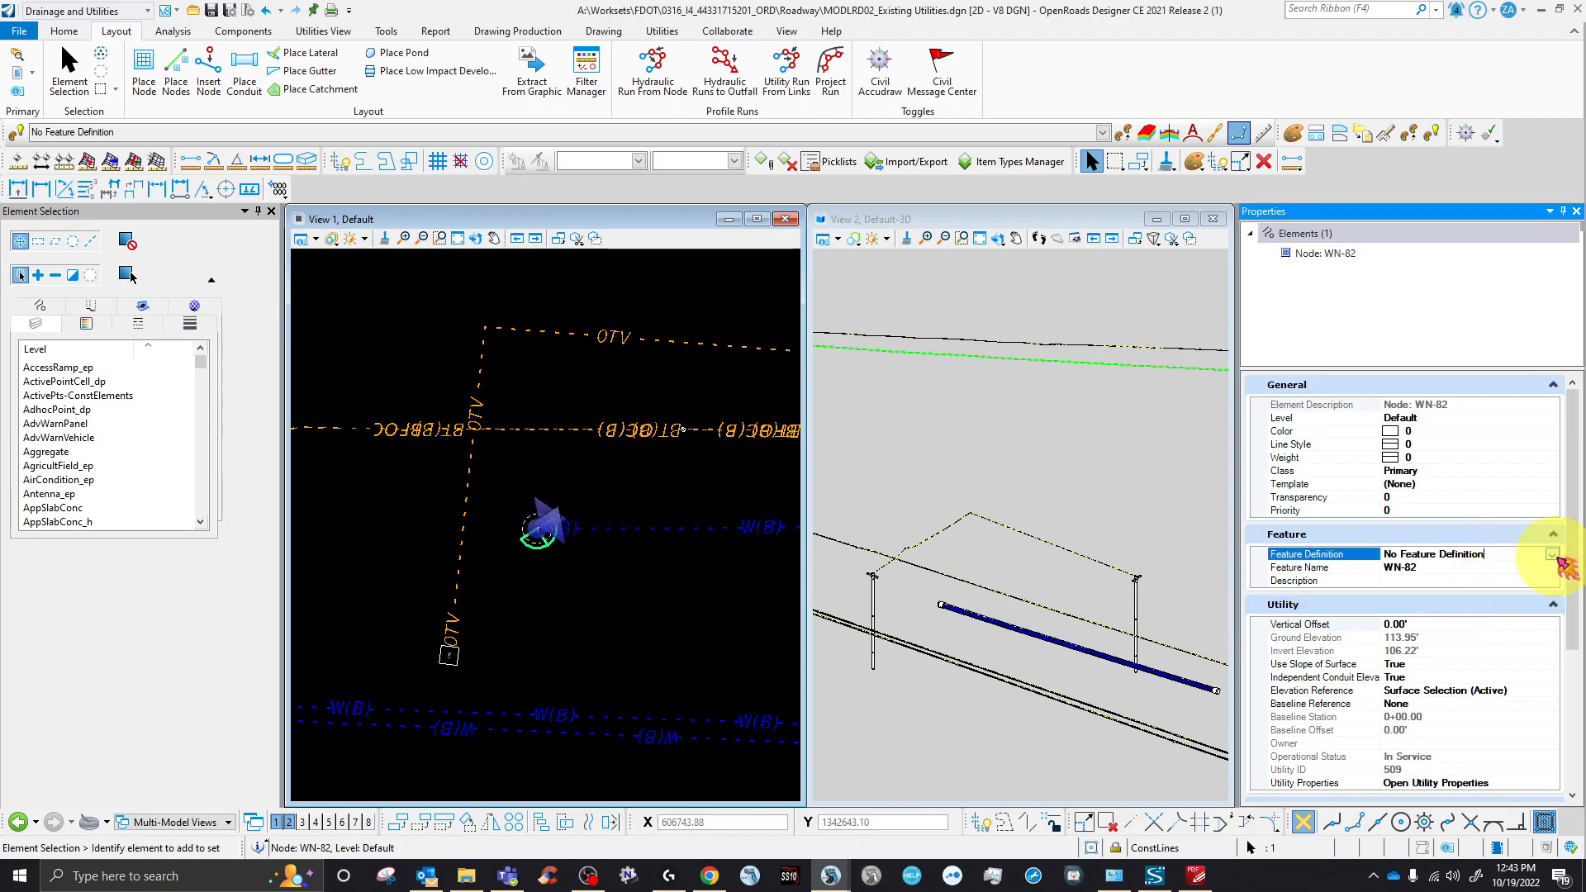
{"action": "left_click", "coordinate": [1553, 555]}
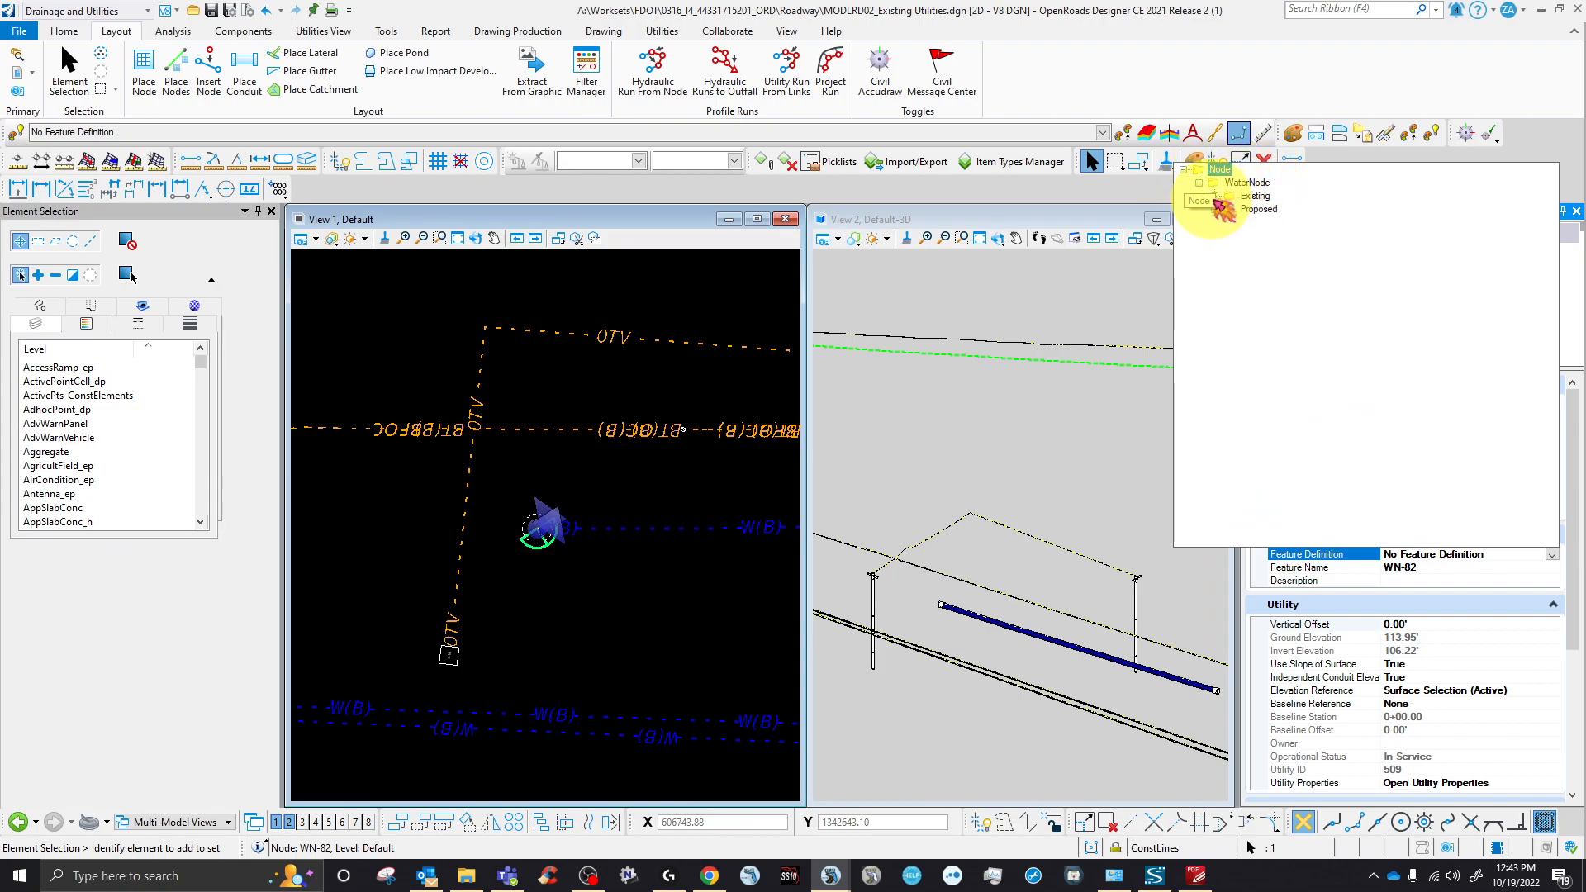
{"action": "left_click", "coordinate": [1215, 197]}
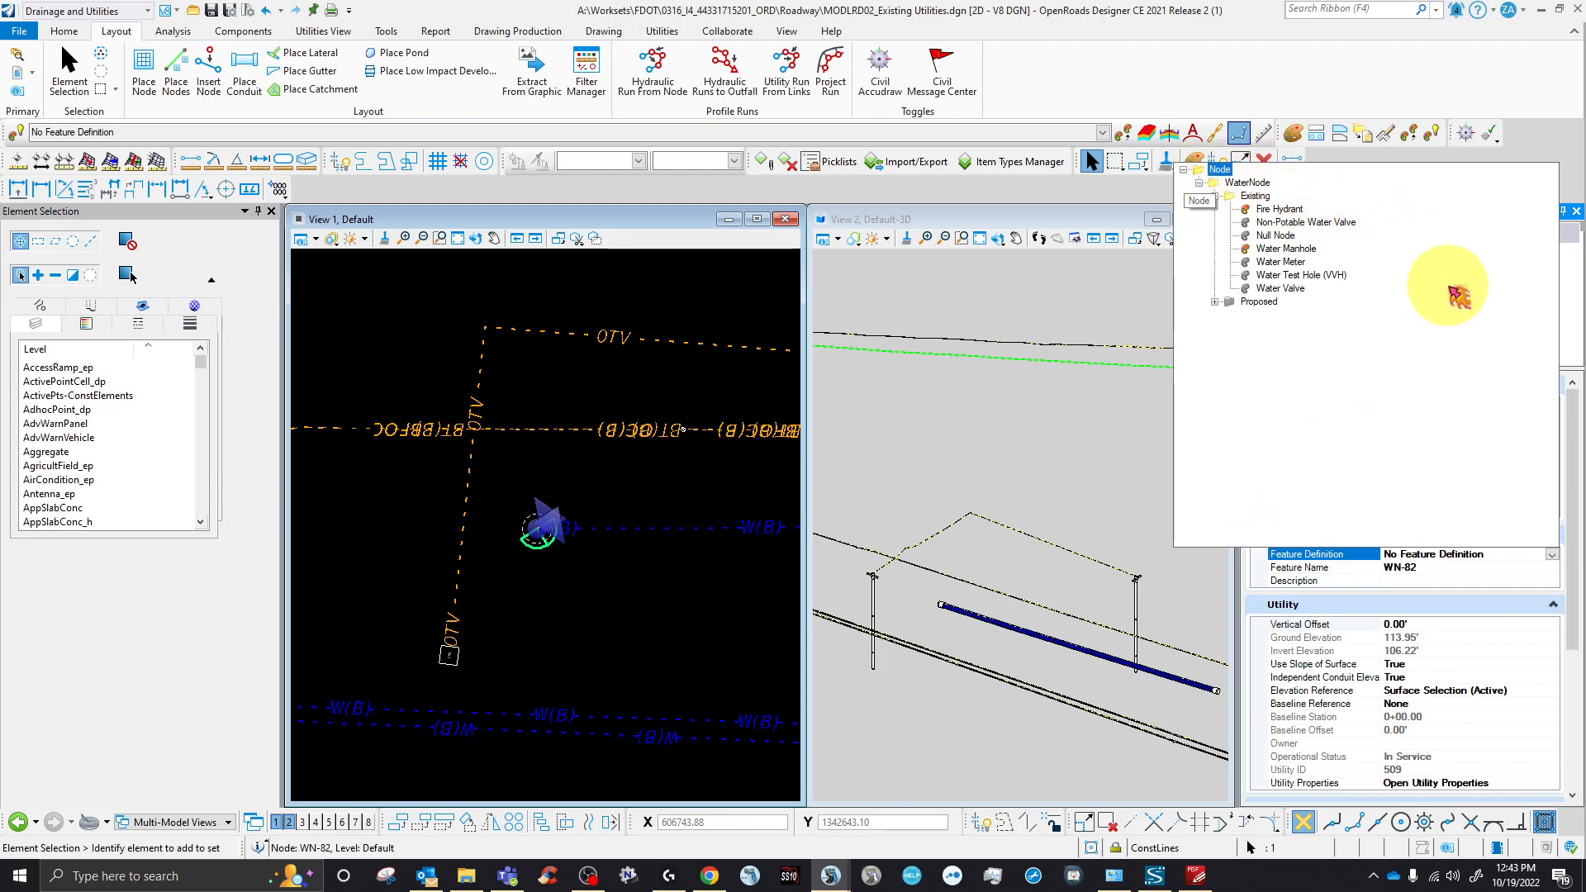
{"action": "left_click", "coordinate": [1298, 249]}
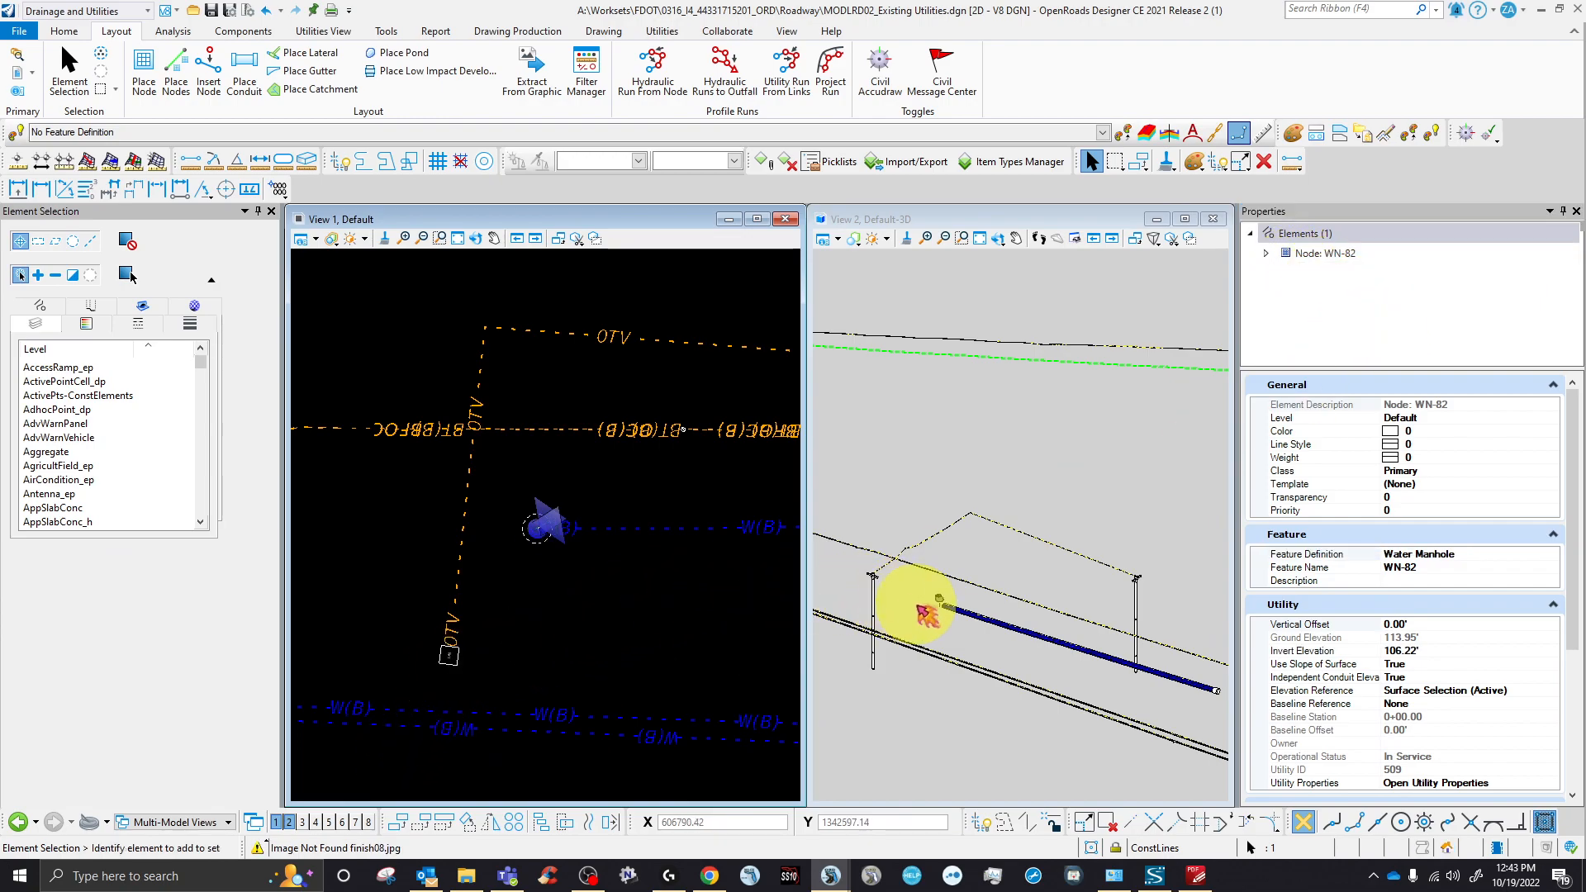
{"action": "scroll", "coordinate": [926, 614], "scroll_direction": "up", "scroll_amount": 6}
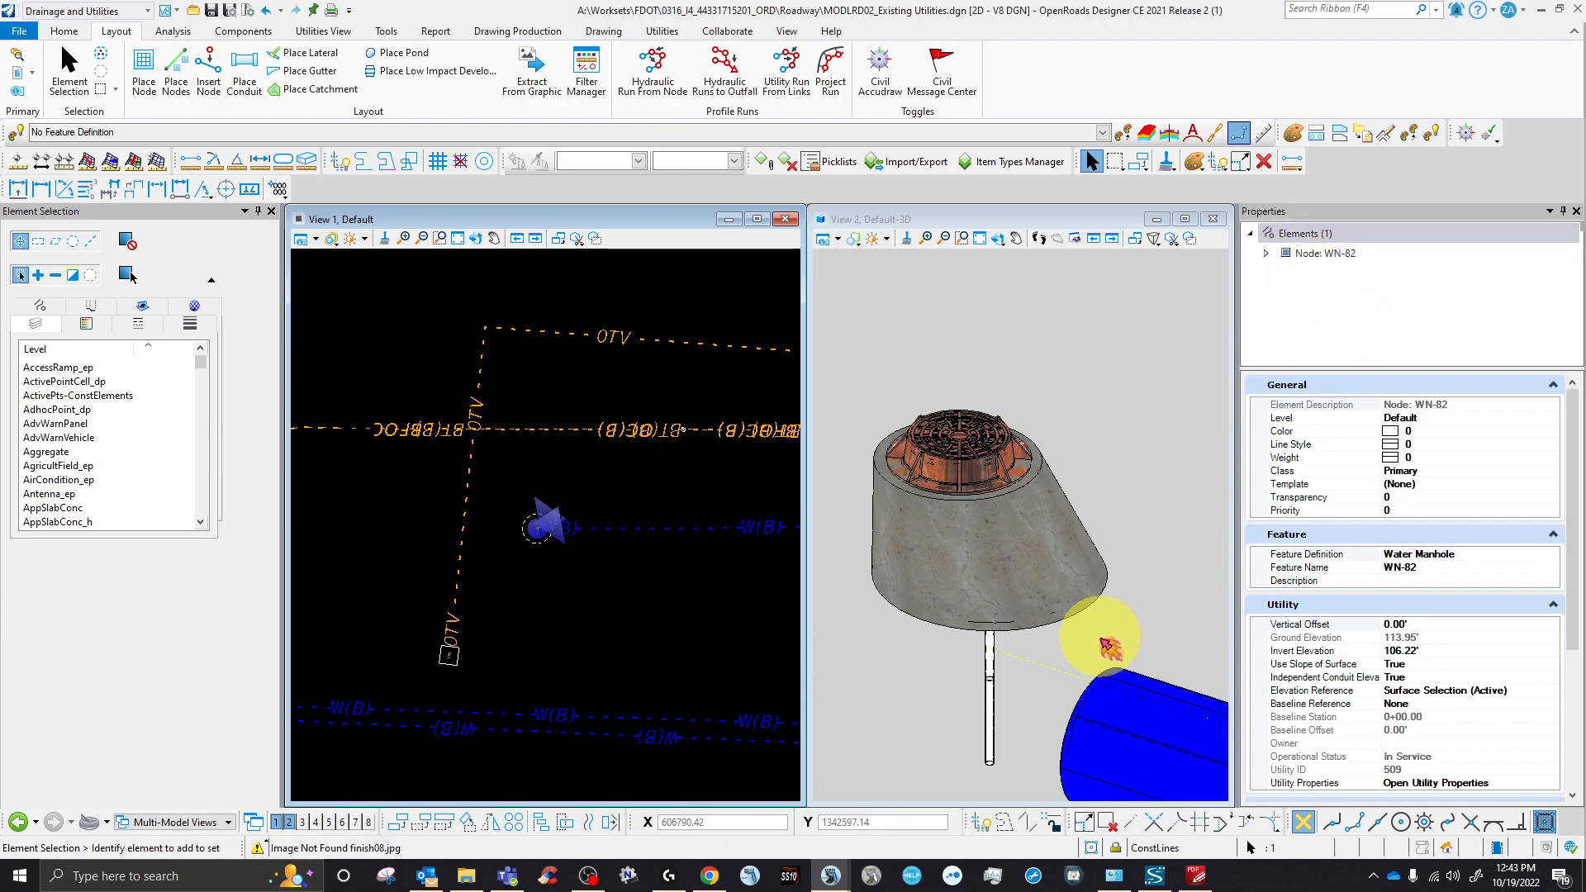
{"action": "scroll", "coordinate": [950, 450], "scroll_direction": "up", "scroll_amount": 3}
{"action": "scroll", "coordinate": [1035, 348], "scroll_direction": "up", "scroll_amount": 2}
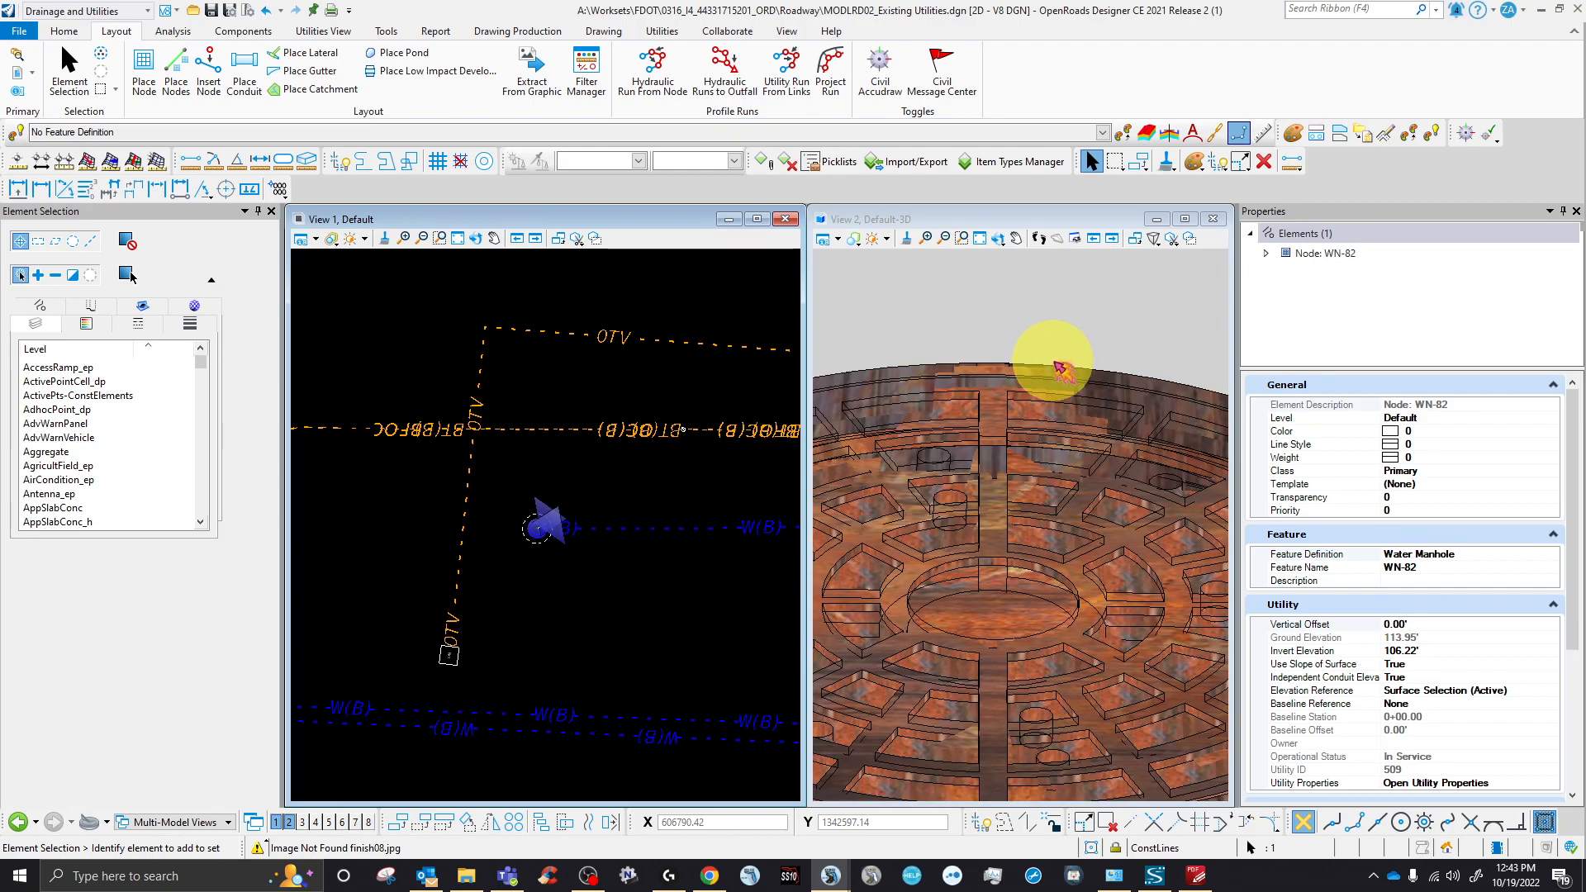
{"action": "scroll", "coordinate": [1061, 387], "scroll_direction": "down", "scroll_amount": 2}
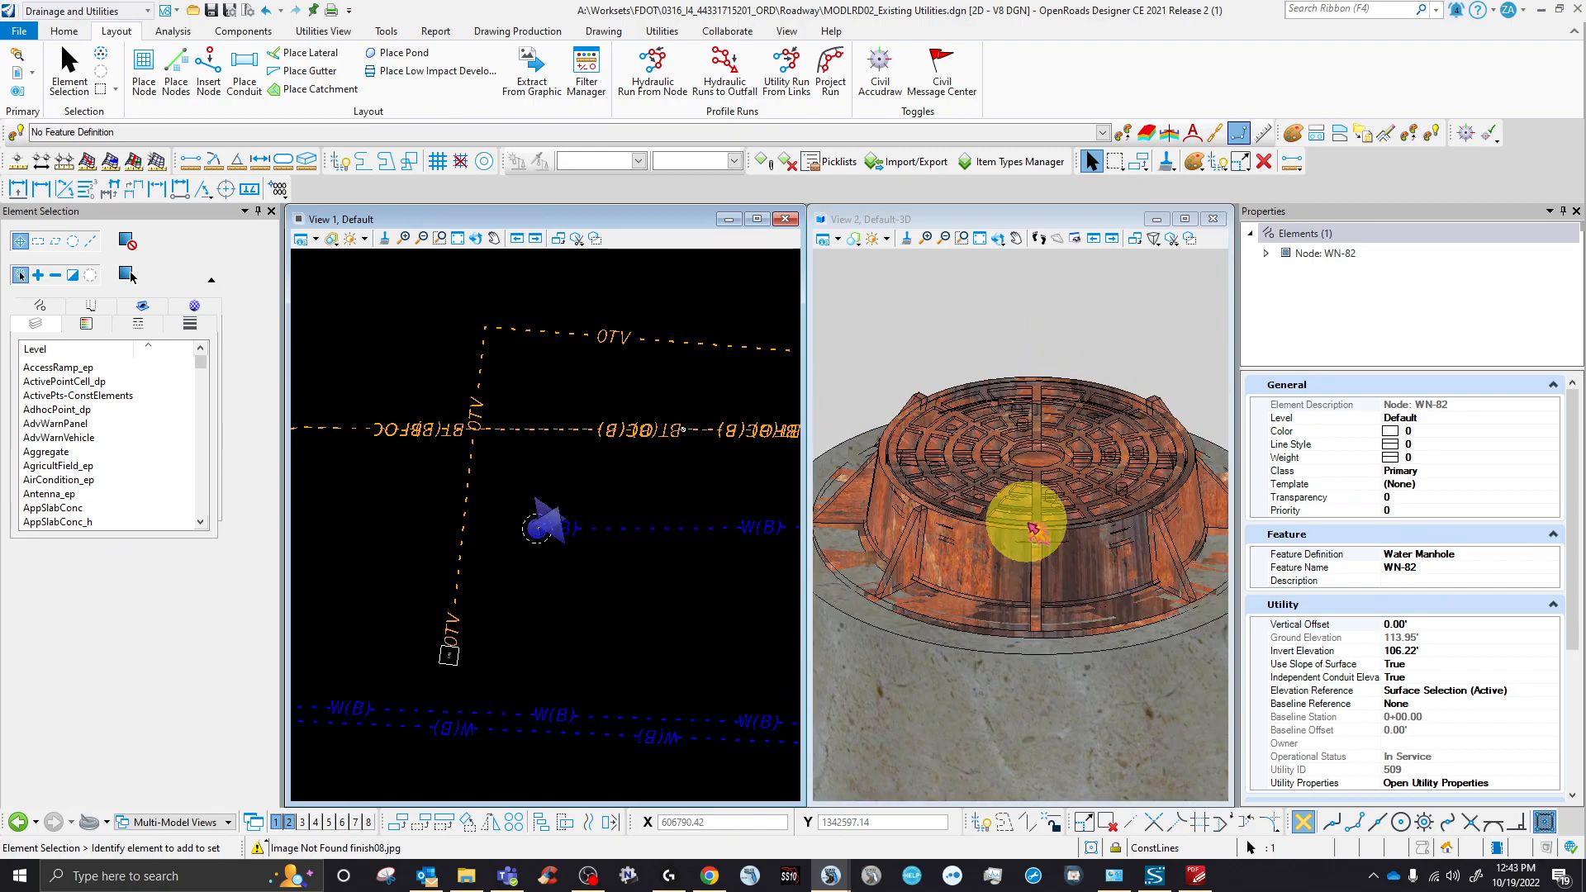
- Rotate the water manhole node so that its WATER text runs parallel to the connected water main
{"action": "scroll", "coordinate": [536, 524], "scroll_direction": "up", "scroll_amount": 5}
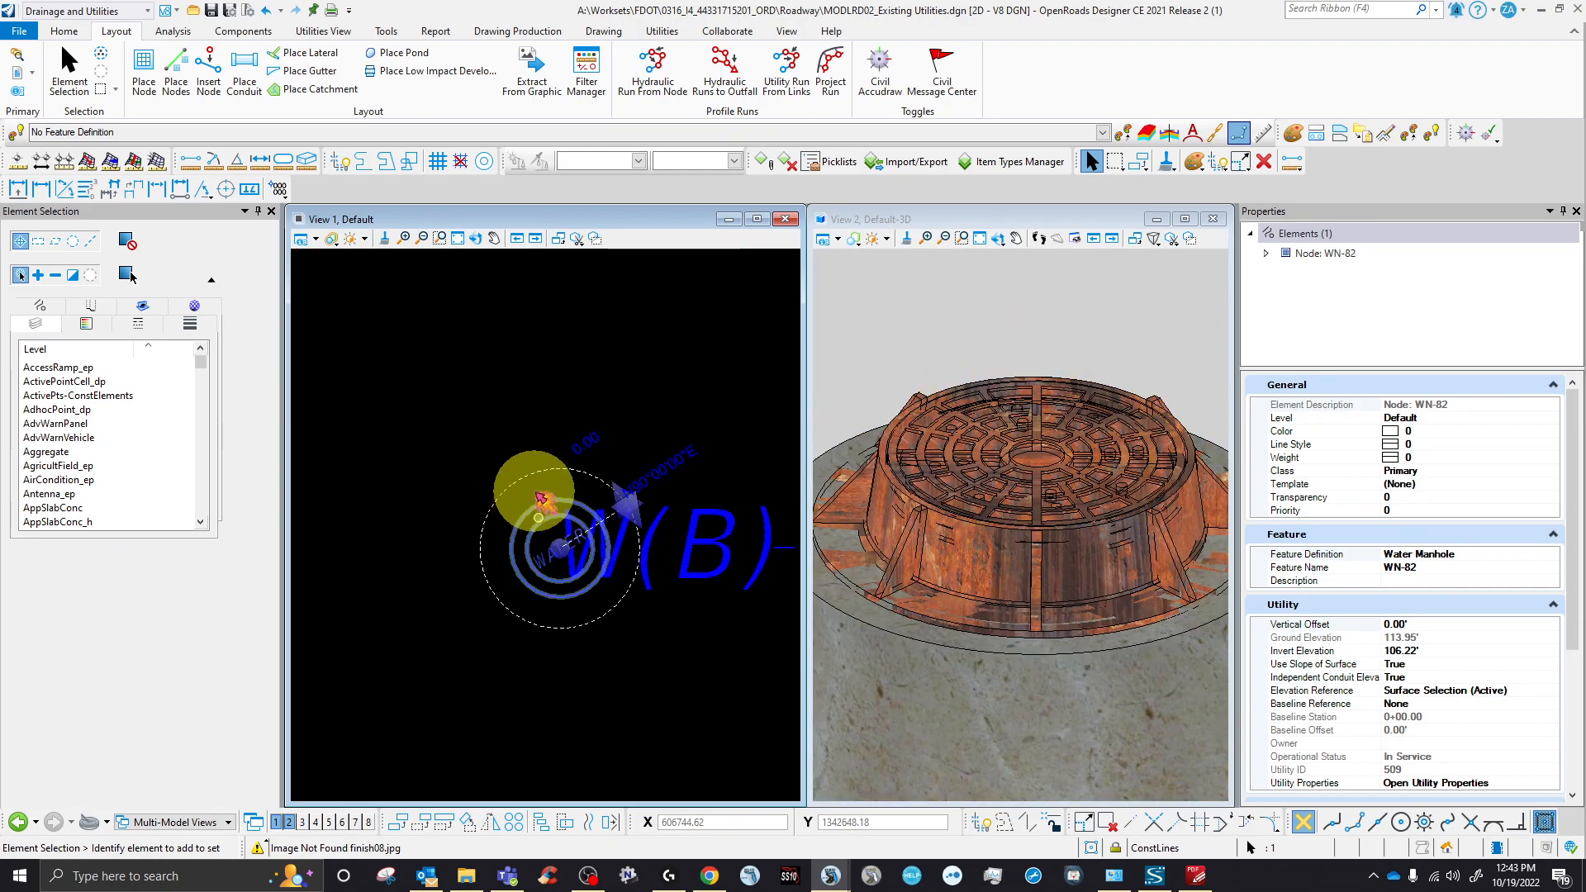
{"action": "left_click", "coordinate": [459, 438]}
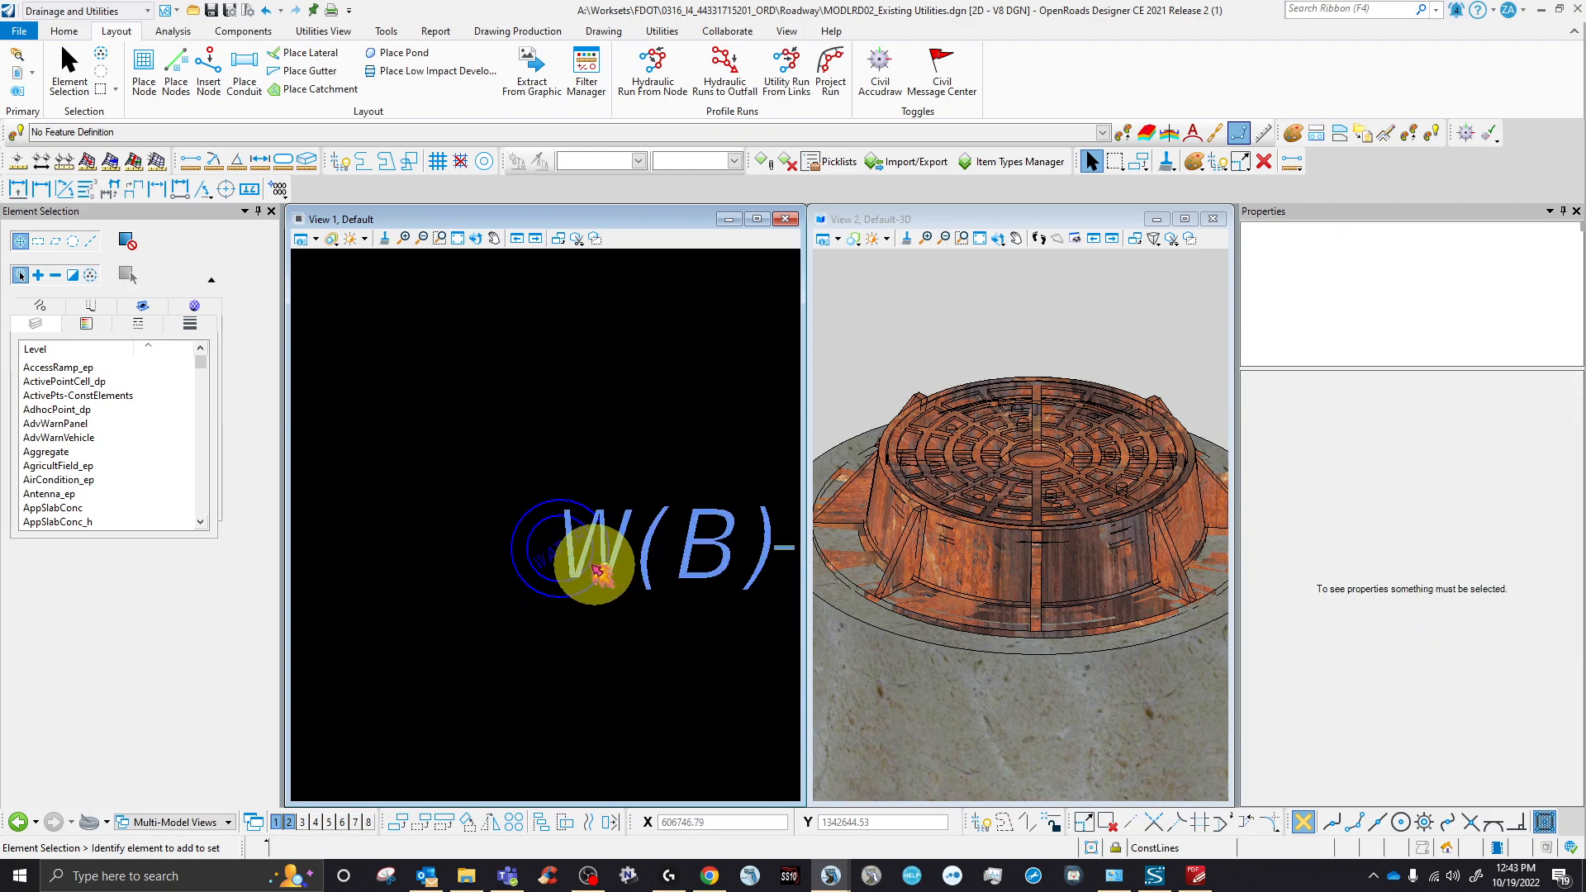
{"action": "left_click", "coordinate": [607, 537]}
{"action": "left_click", "coordinate": [613, 483]}
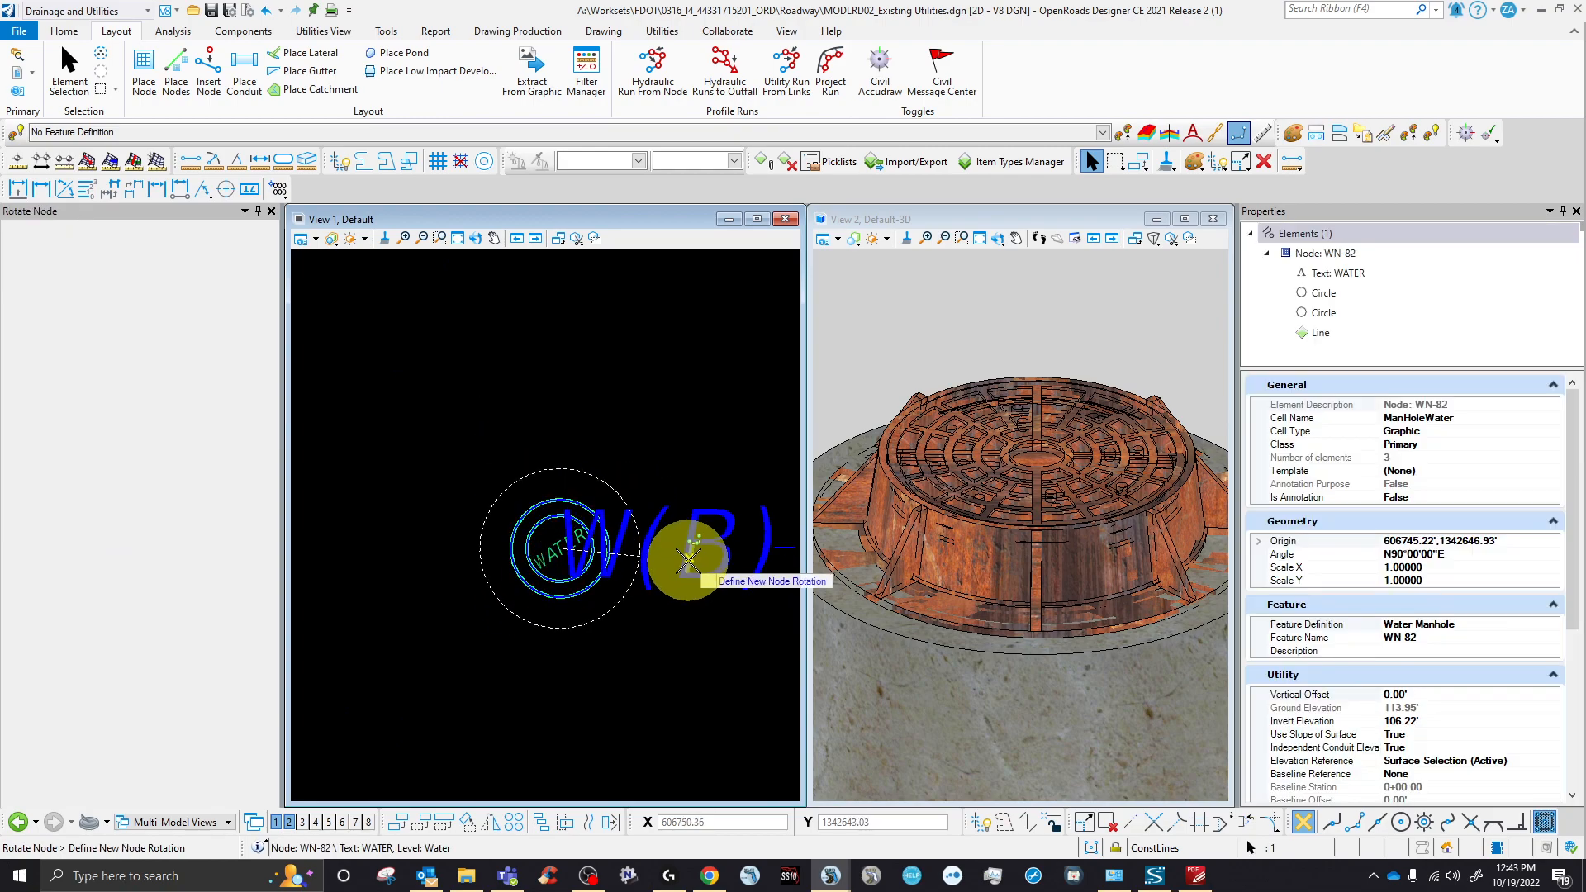
{"action": "left_click", "coordinate": [741, 548]}
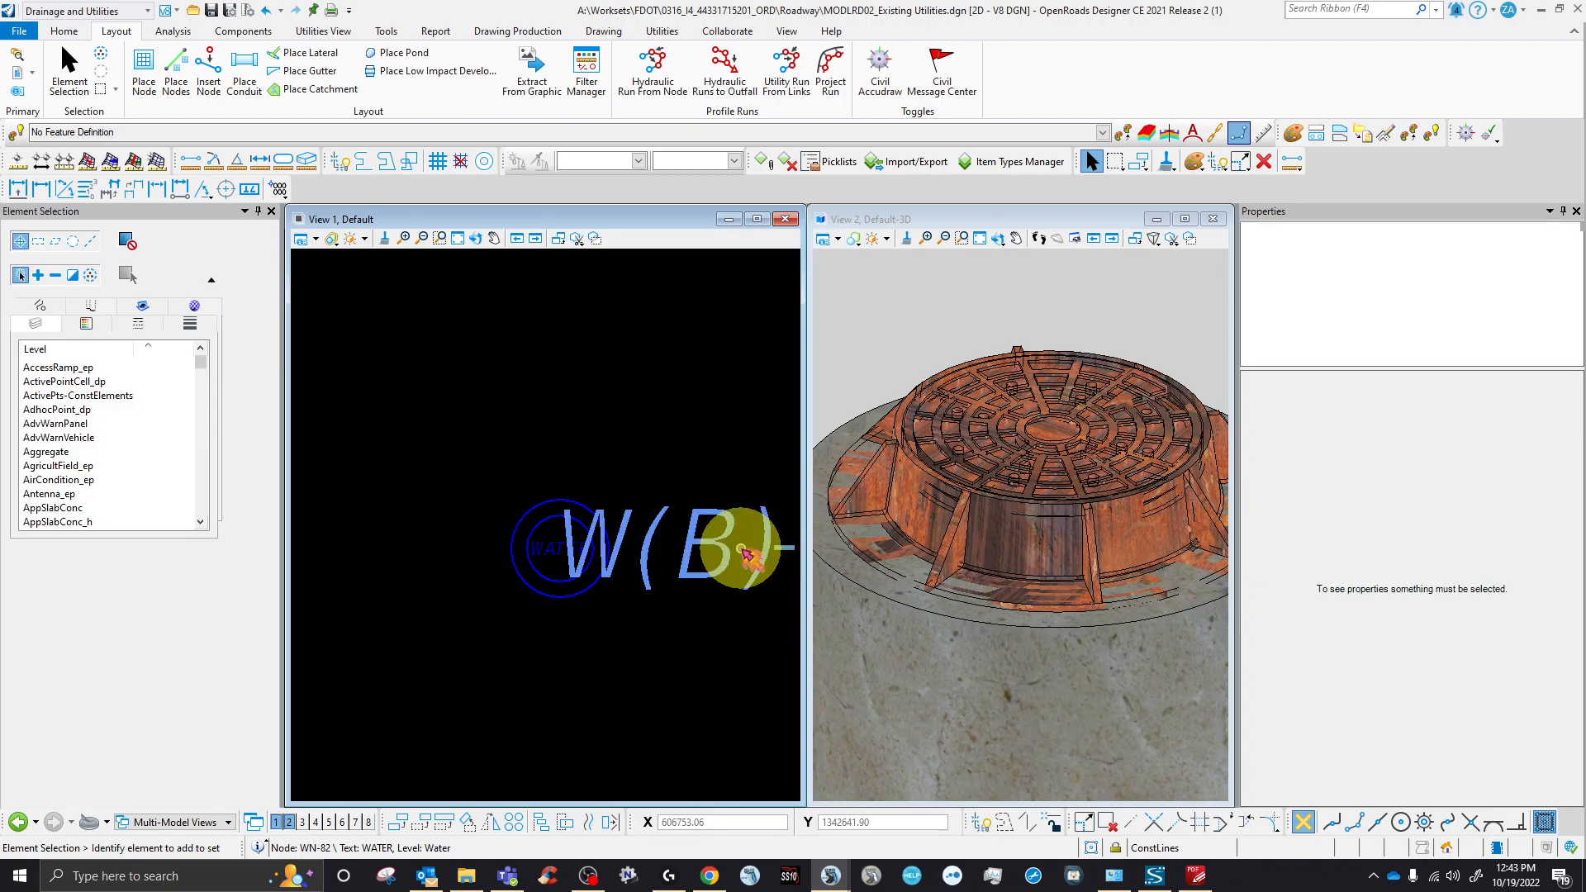
{"action": "scroll", "coordinate": [894, 524], "scroll_direction": "down", "scroll_amount": 5}
{"action": "scroll", "coordinate": [915, 532], "scroll_direction": "up", "scroll_amount": 3}
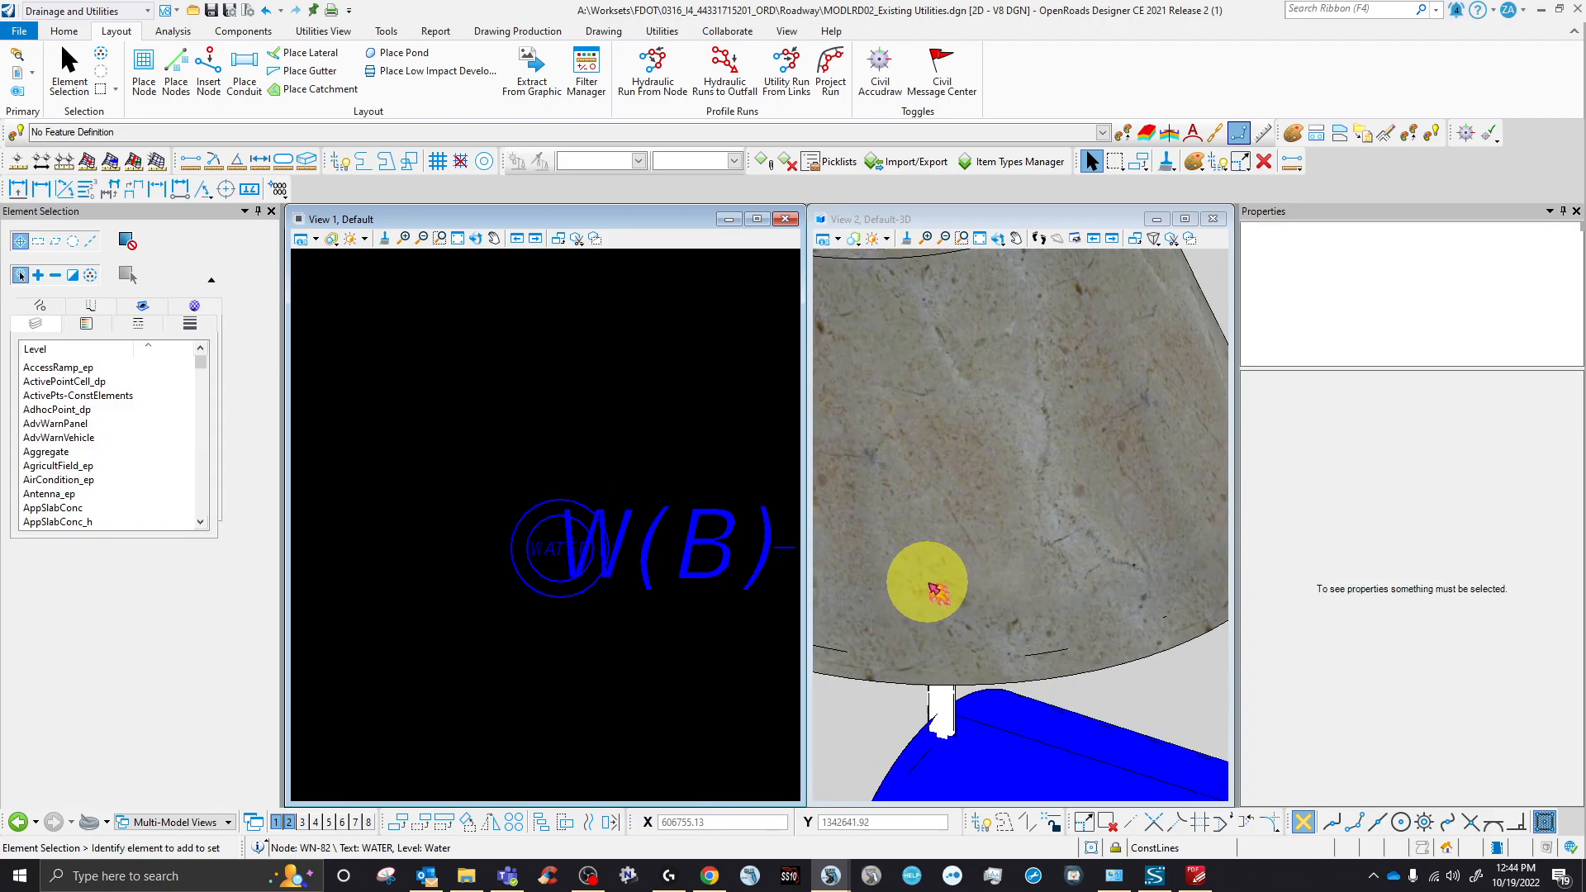
- Examine how the water manhole meets the water main in 3D and review both elements' invert, offset and elevation properties
{"action": "scroll", "coordinate": [950, 694], "scroll_direction": "up", "scroll_amount": 3}
{"action": "scroll", "coordinate": [1036, 627], "scroll_direction": "down", "scroll_amount": 3}
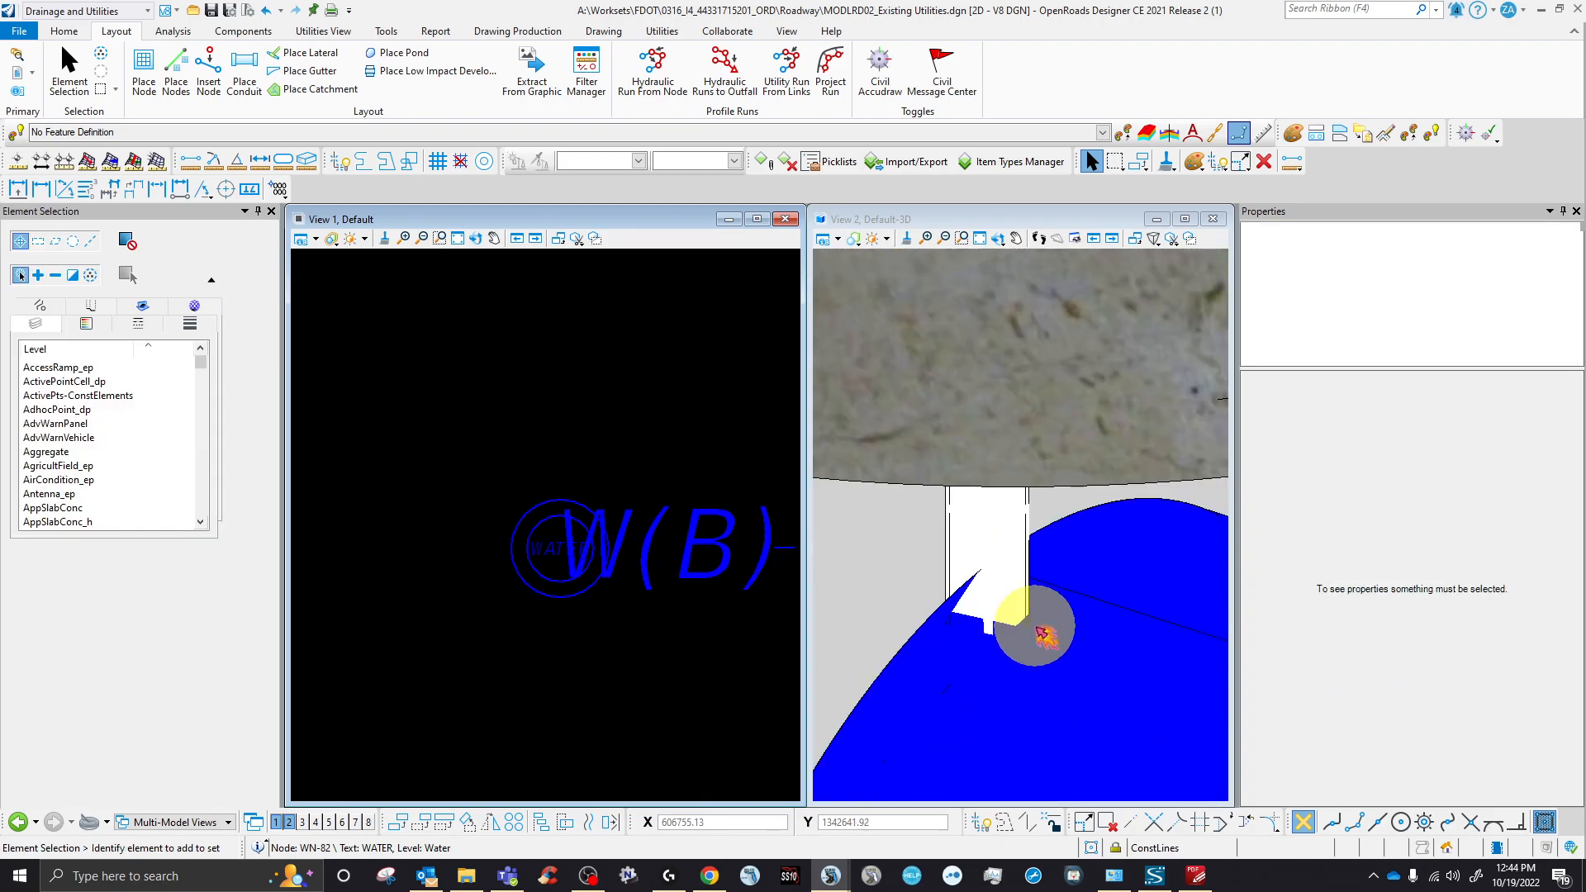
{"action": "scroll", "coordinate": [982, 588], "scroll_direction": "down", "scroll_amount": 5}
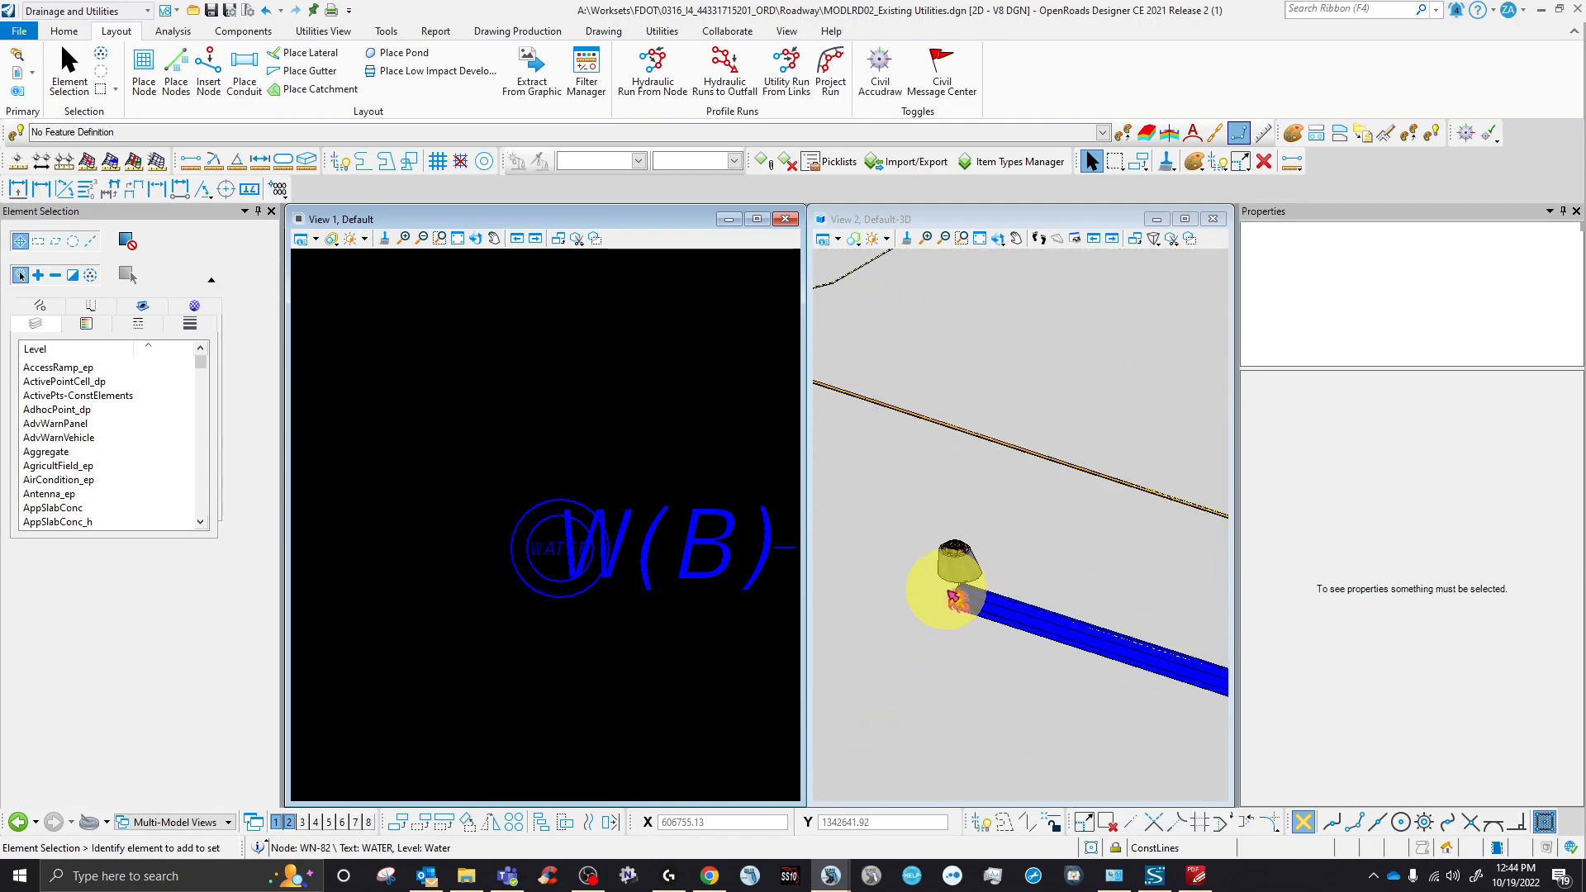
{"action": "left_click", "coordinate": [717, 570]}
{"action": "scroll", "coordinate": [1454, 686], "scroll_direction": "down", "scroll_amount": 5}
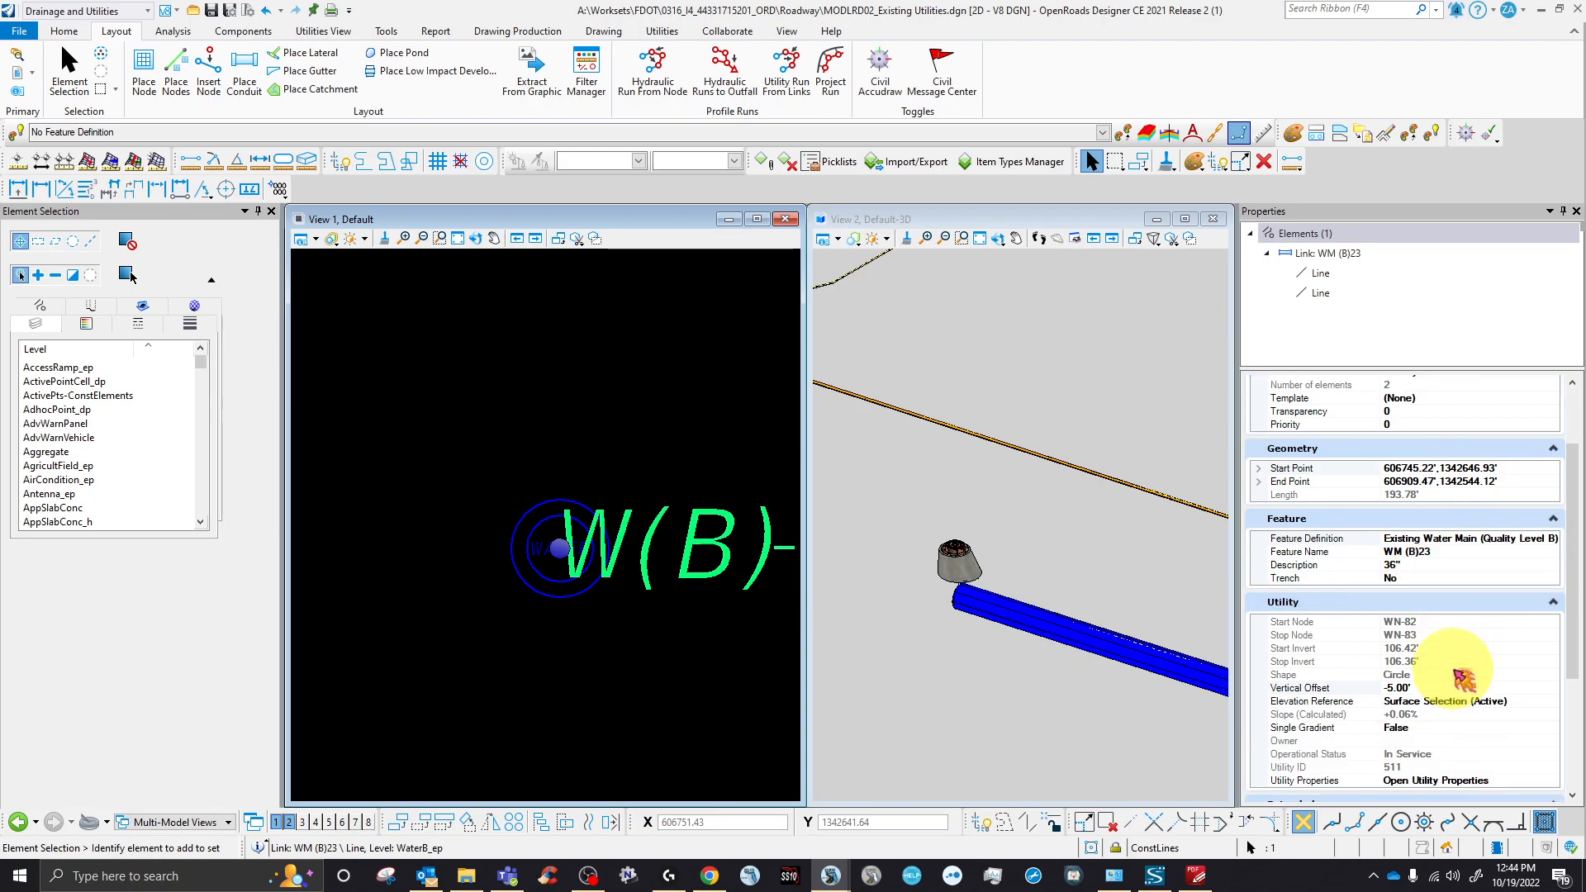
{"action": "scroll", "coordinate": [1458, 677], "scroll_direction": "down", "scroll_amount": 1}
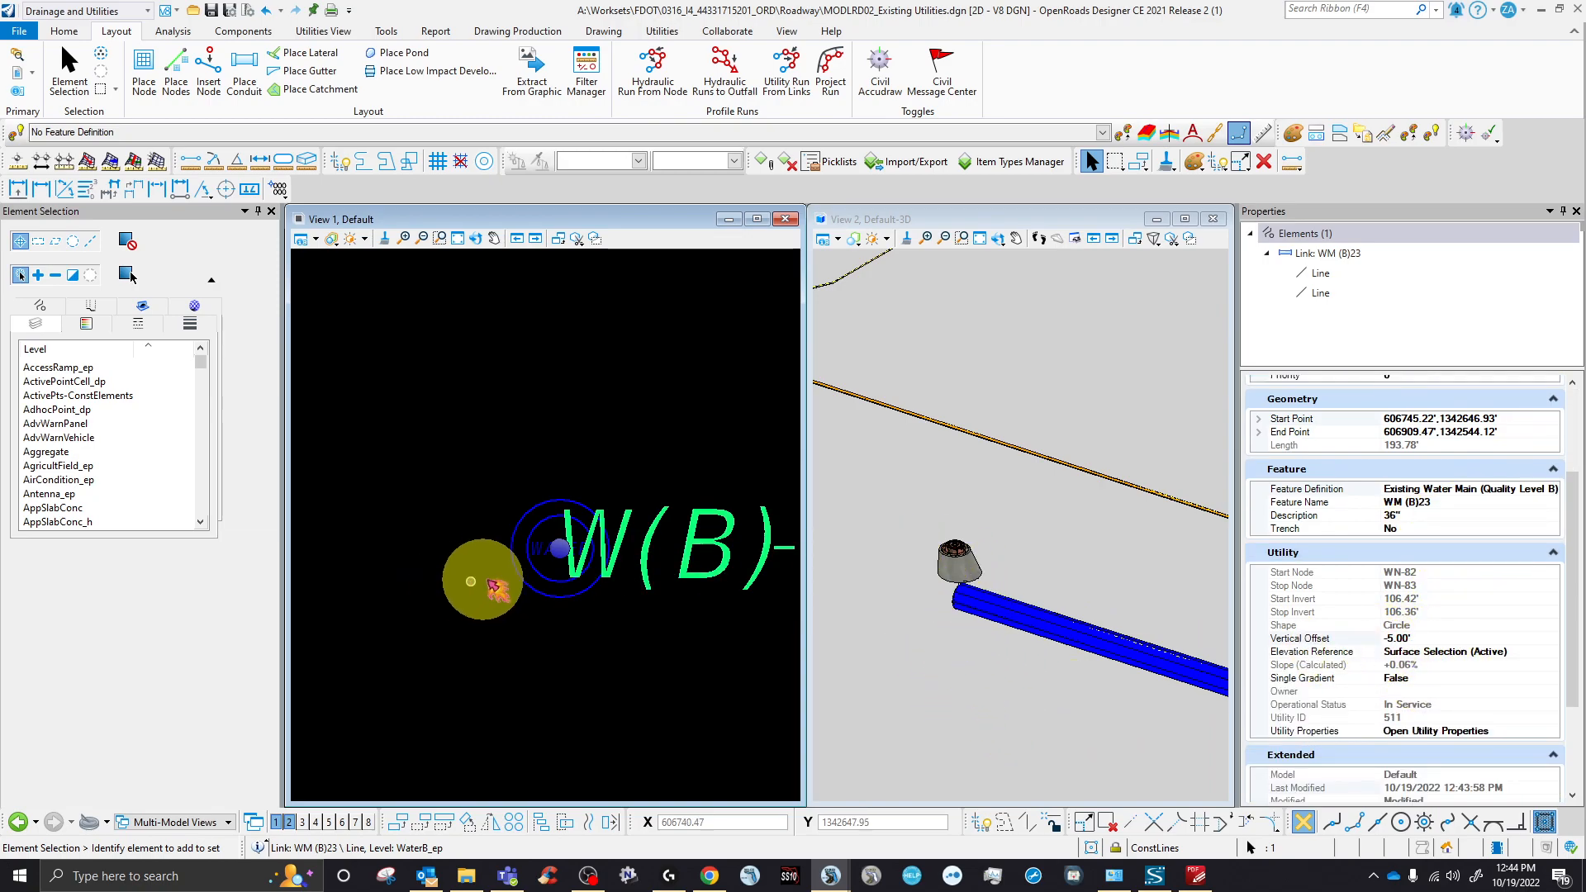
{"action": "left_click", "coordinate": [535, 581]}
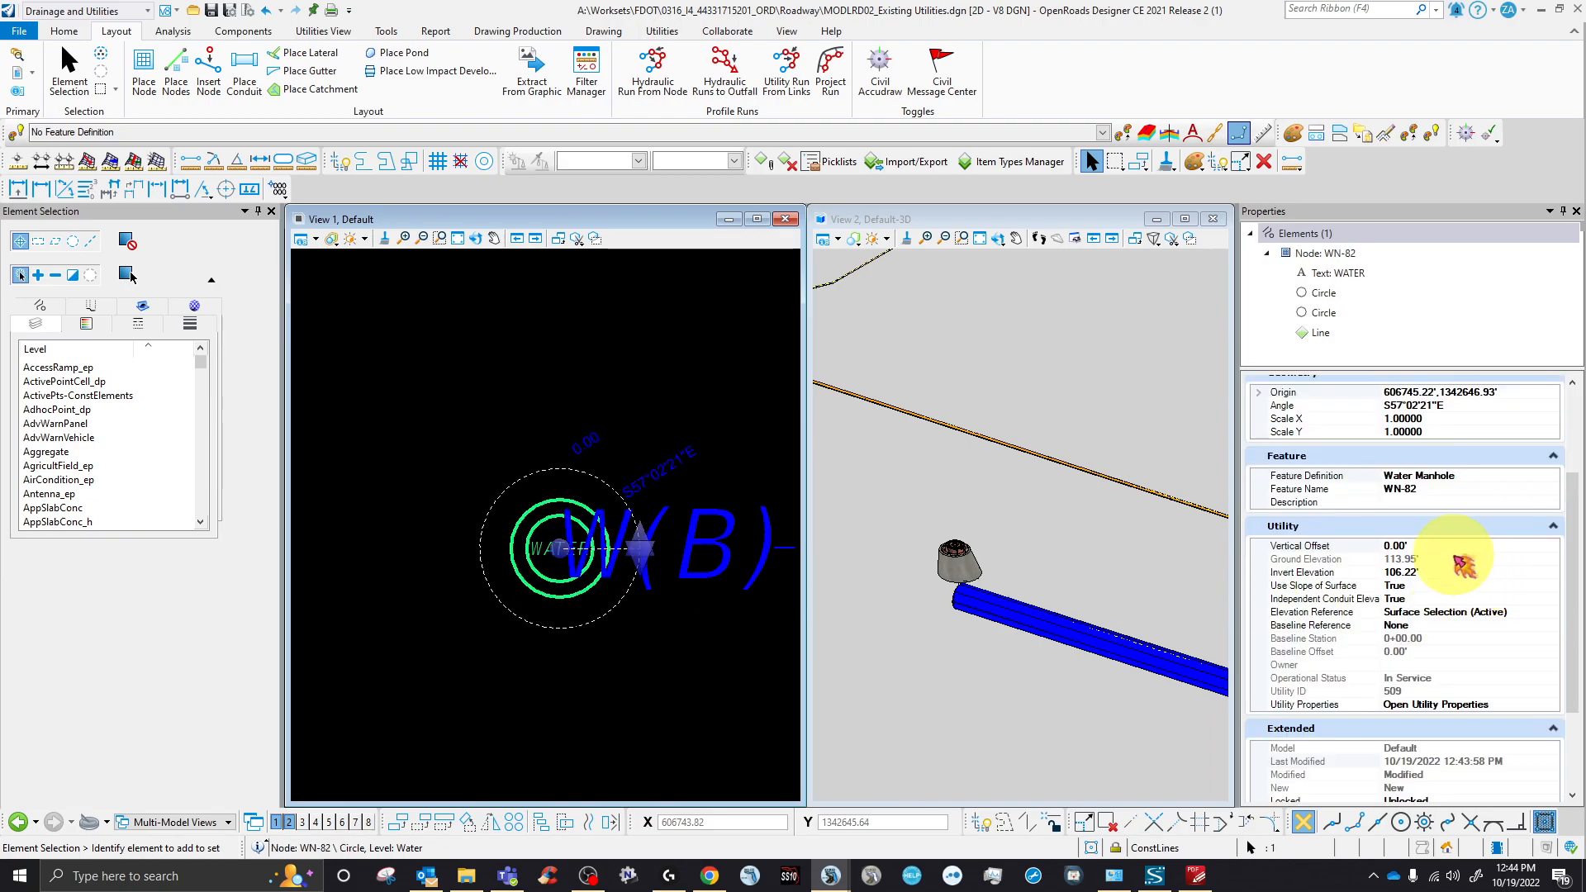
{"action": "scroll", "coordinate": [946, 546], "scroll_direction": "up", "scroll_amount": 5}
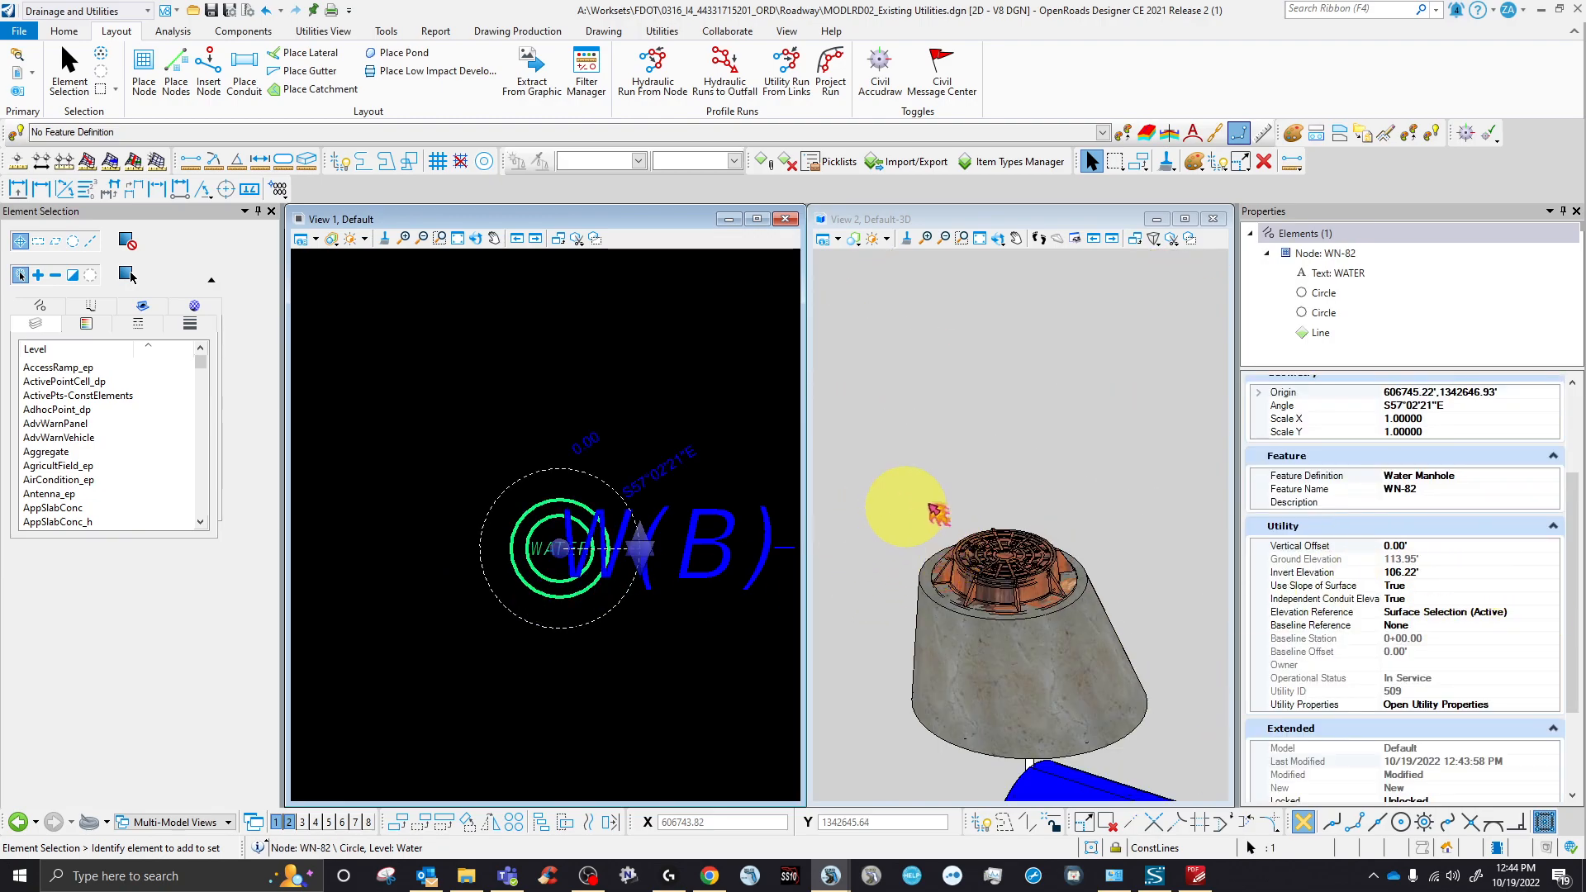
{"action": "scroll", "coordinate": [1033, 628], "scroll_direction": "down", "scroll_amount": 3}
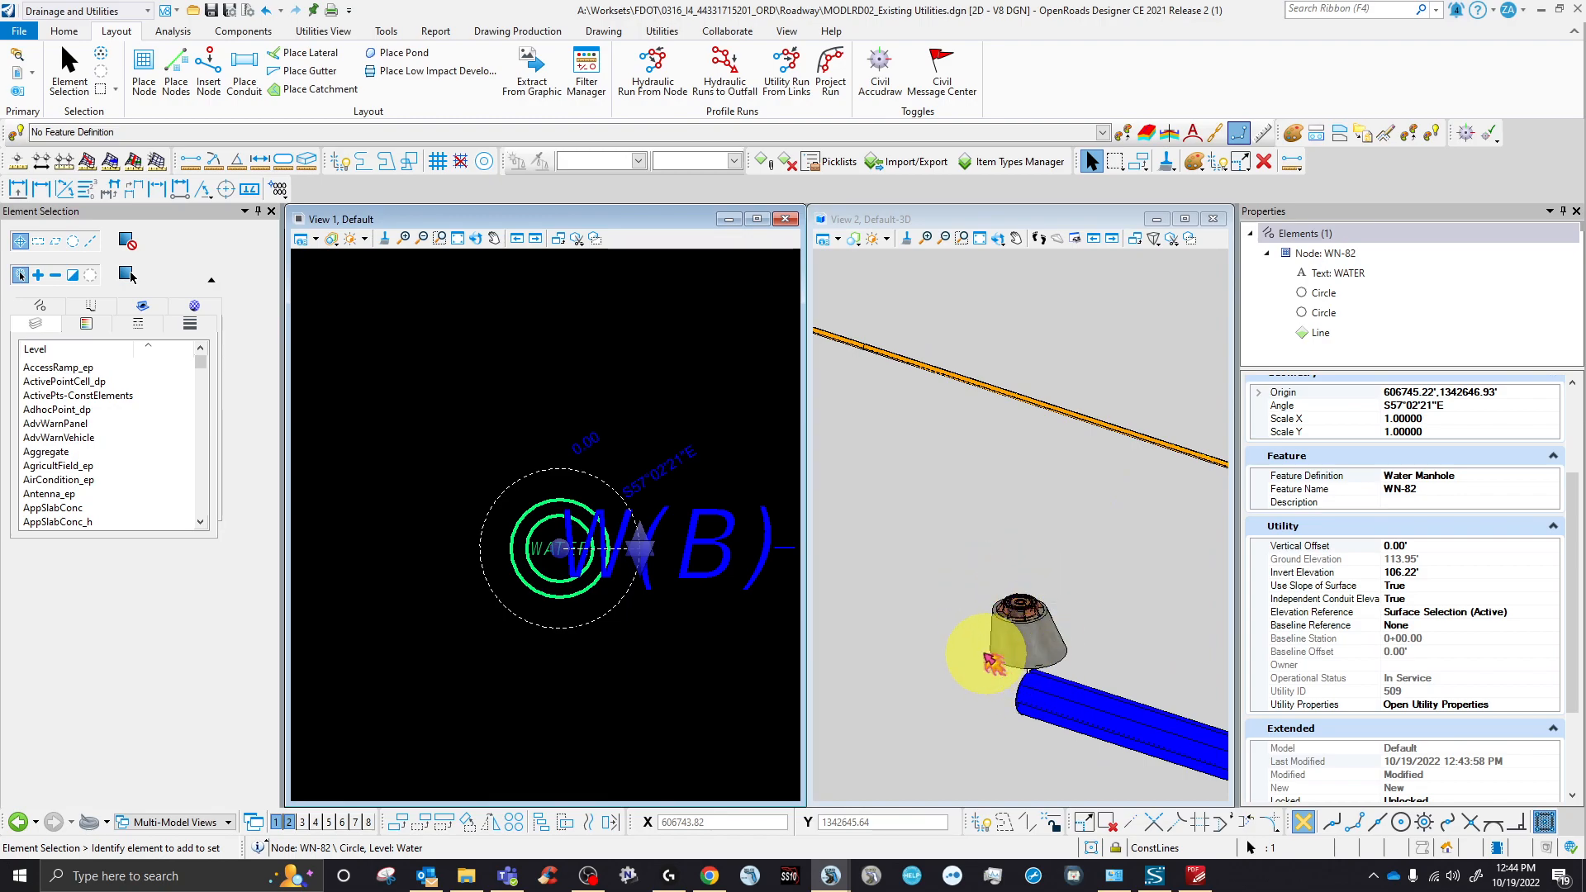
- Assign the existing Fire Hydrant feature definition to the water main's other end node, which has no feature definition
{"action": "left_click", "coordinate": [545, 694]}
{"action": "scroll", "coordinate": [458, 460], "scroll_direction": "down", "scroll_amount": 6}
{"action": "scroll", "coordinate": [544, 516], "scroll_direction": "down", "scroll_amount": 2}
{"action": "scroll", "coordinate": [578, 496], "scroll_direction": "up", "scroll_amount": 6}
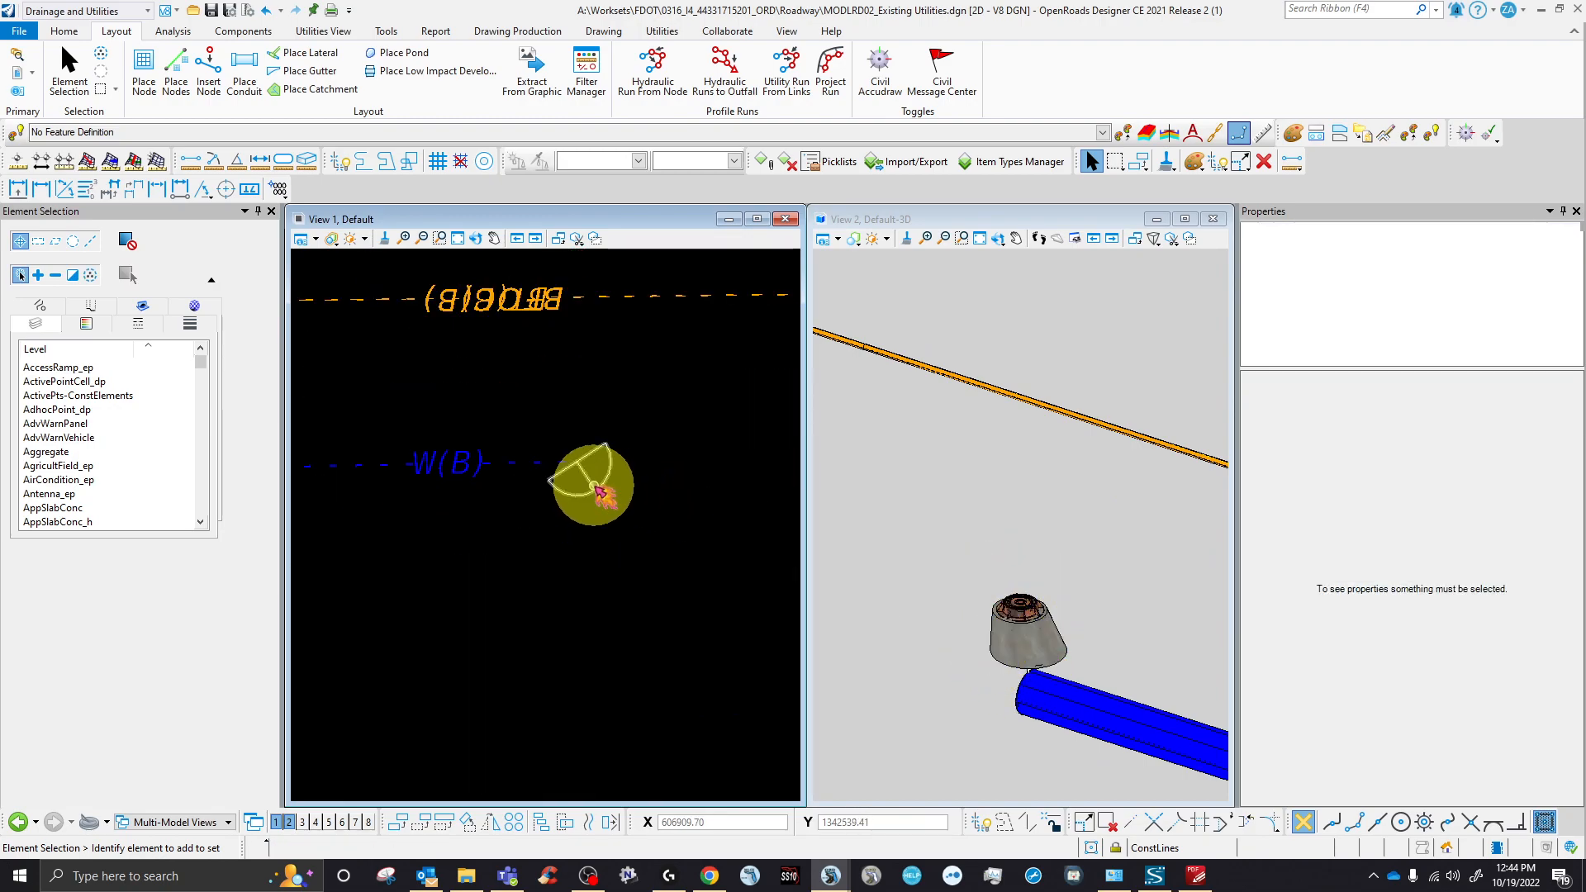
{"action": "left_click", "coordinate": [600, 493]}
{"action": "scroll", "coordinate": [984, 531], "scroll_direction": "up", "scroll_amount": 3}
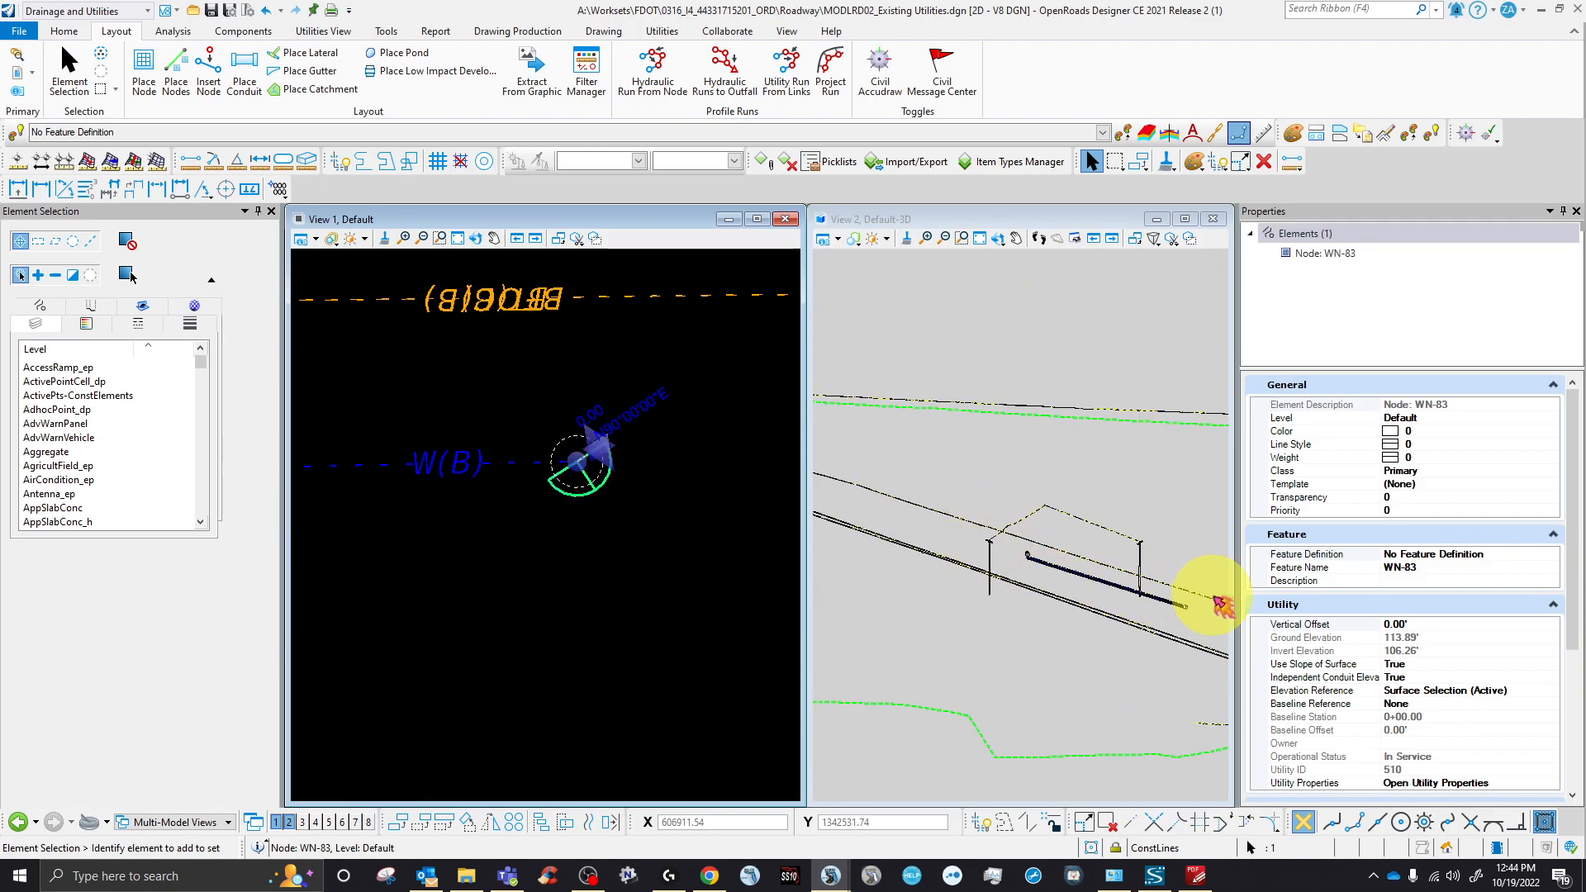
{"action": "scroll", "coordinate": [1190, 611], "scroll_direction": "up", "scroll_amount": 5}
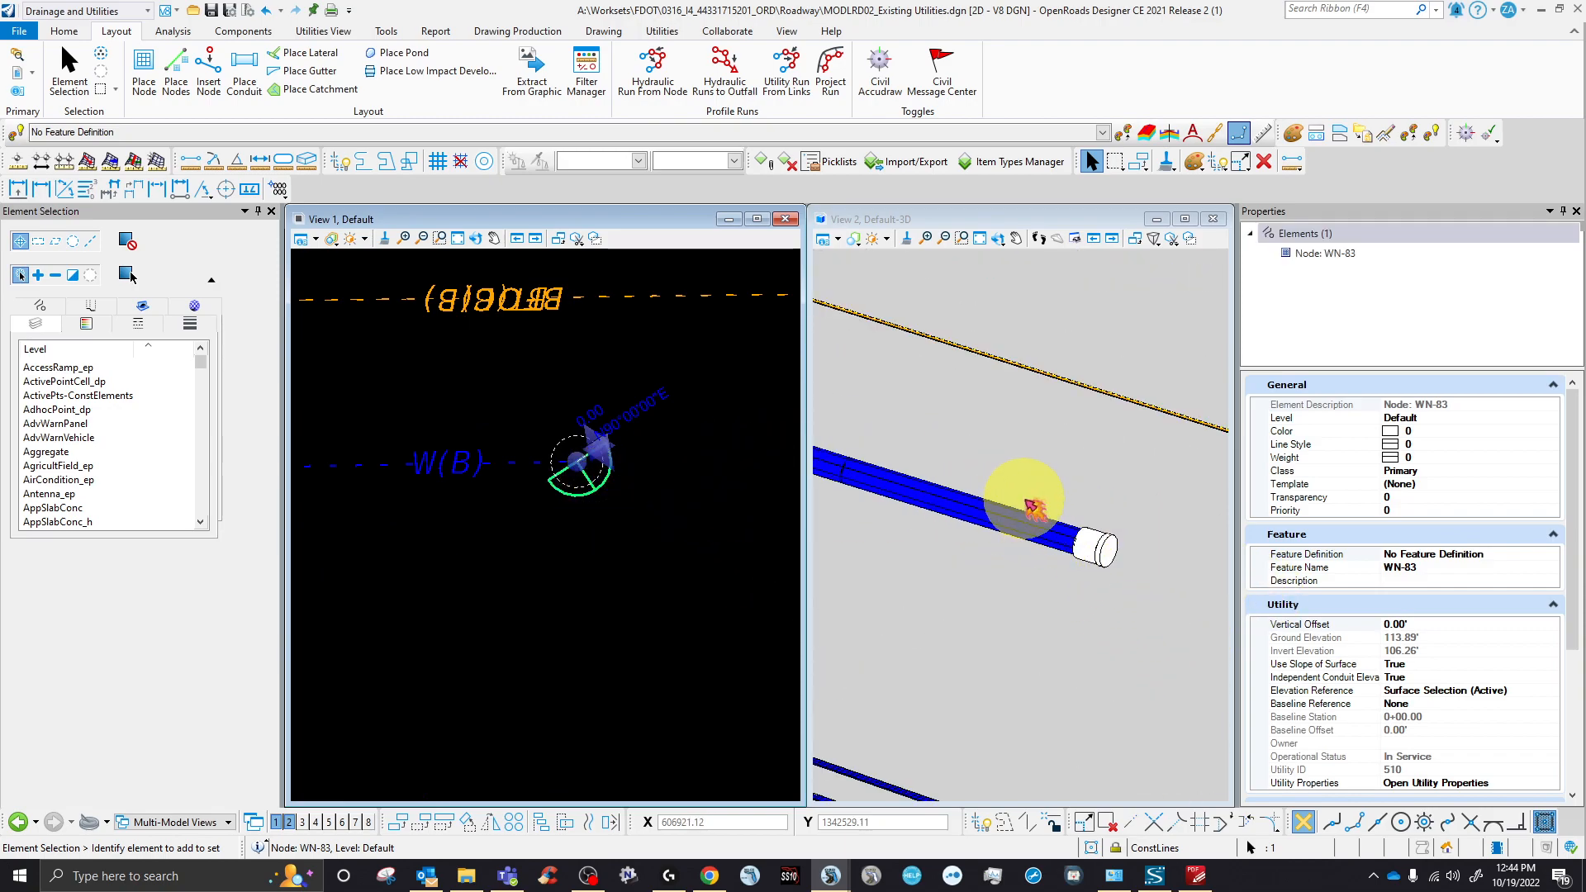
{"action": "left_click", "coordinate": [1529, 554]}
{"action": "left_click", "coordinate": [1552, 554]}
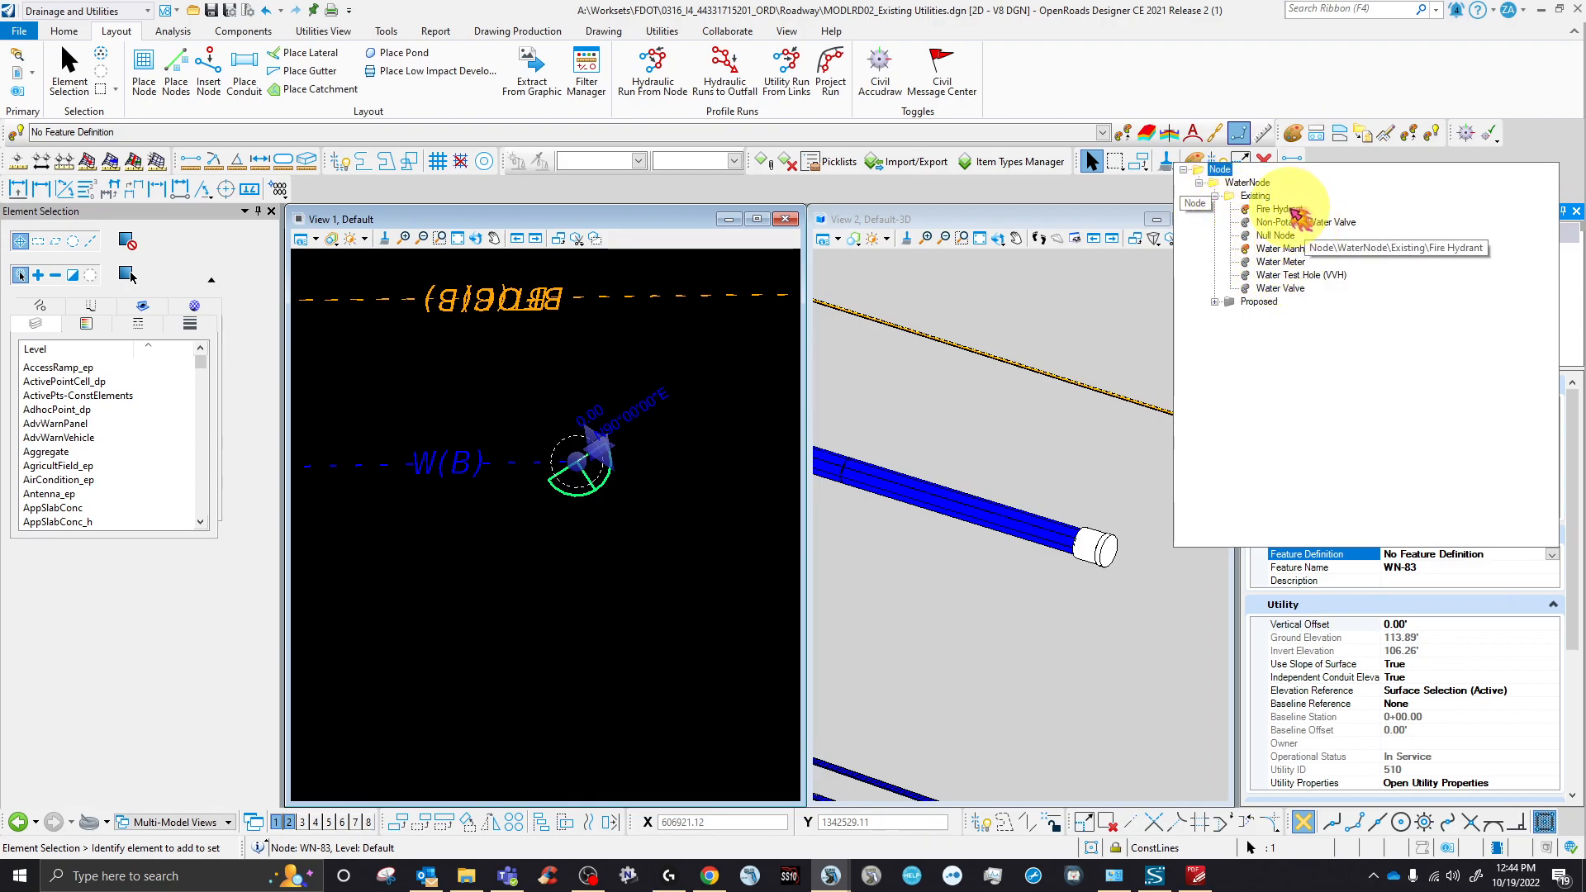
{"action": "left_click", "coordinate": [1293, 213]}
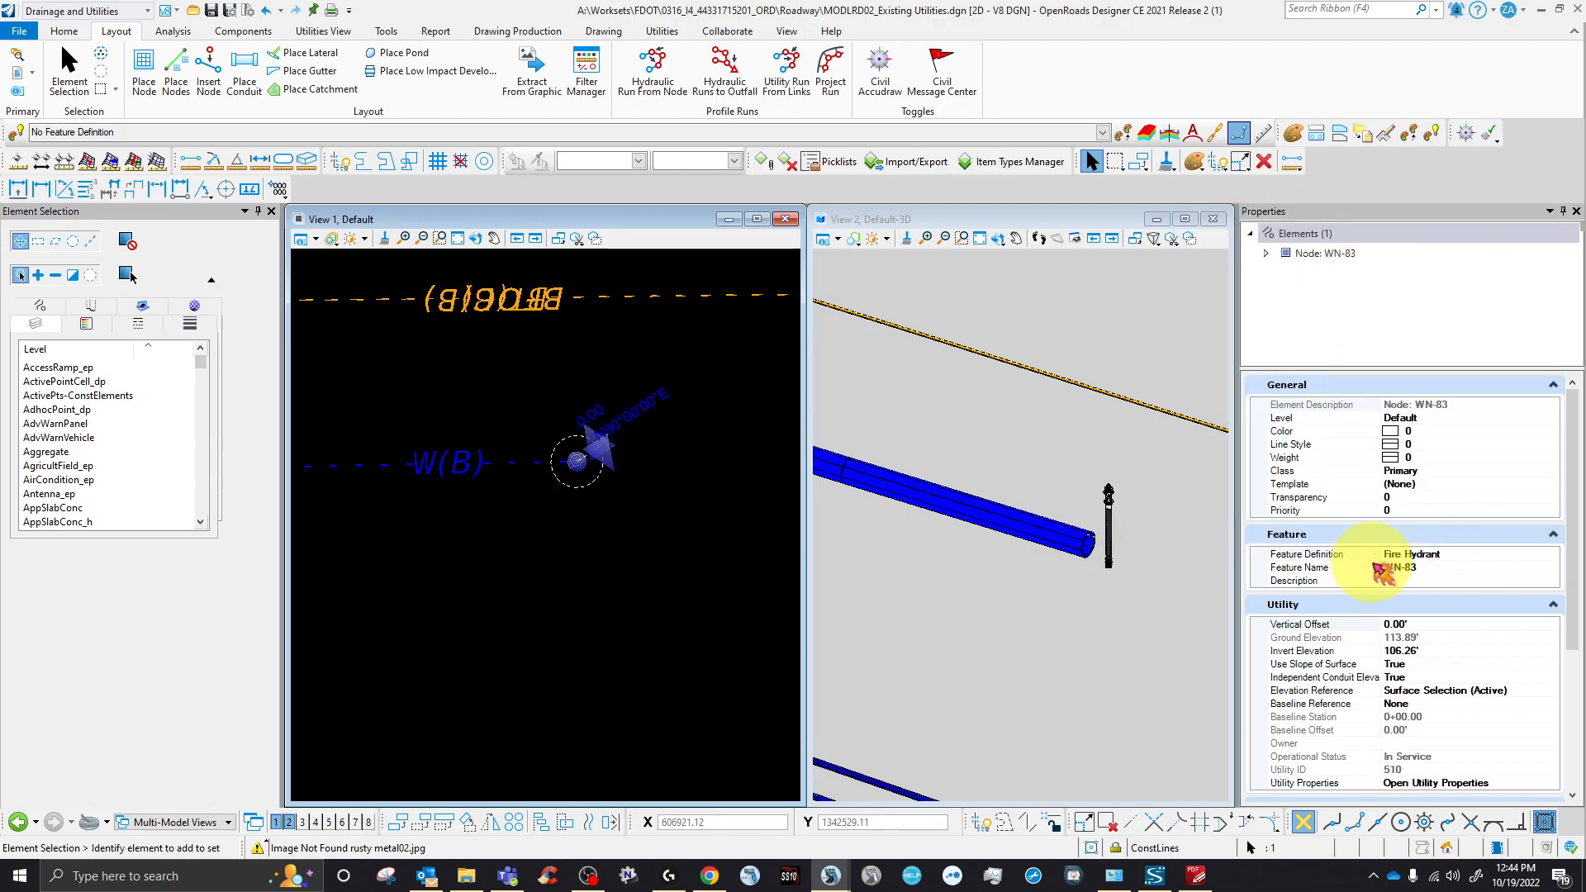
- Examine the fire hydrant model and its position relative to the water main's open end in 3D
{"action": "scroll", "coordinate": [1132, 531], "scroll_direction": "up", "scroll_amount": 5}
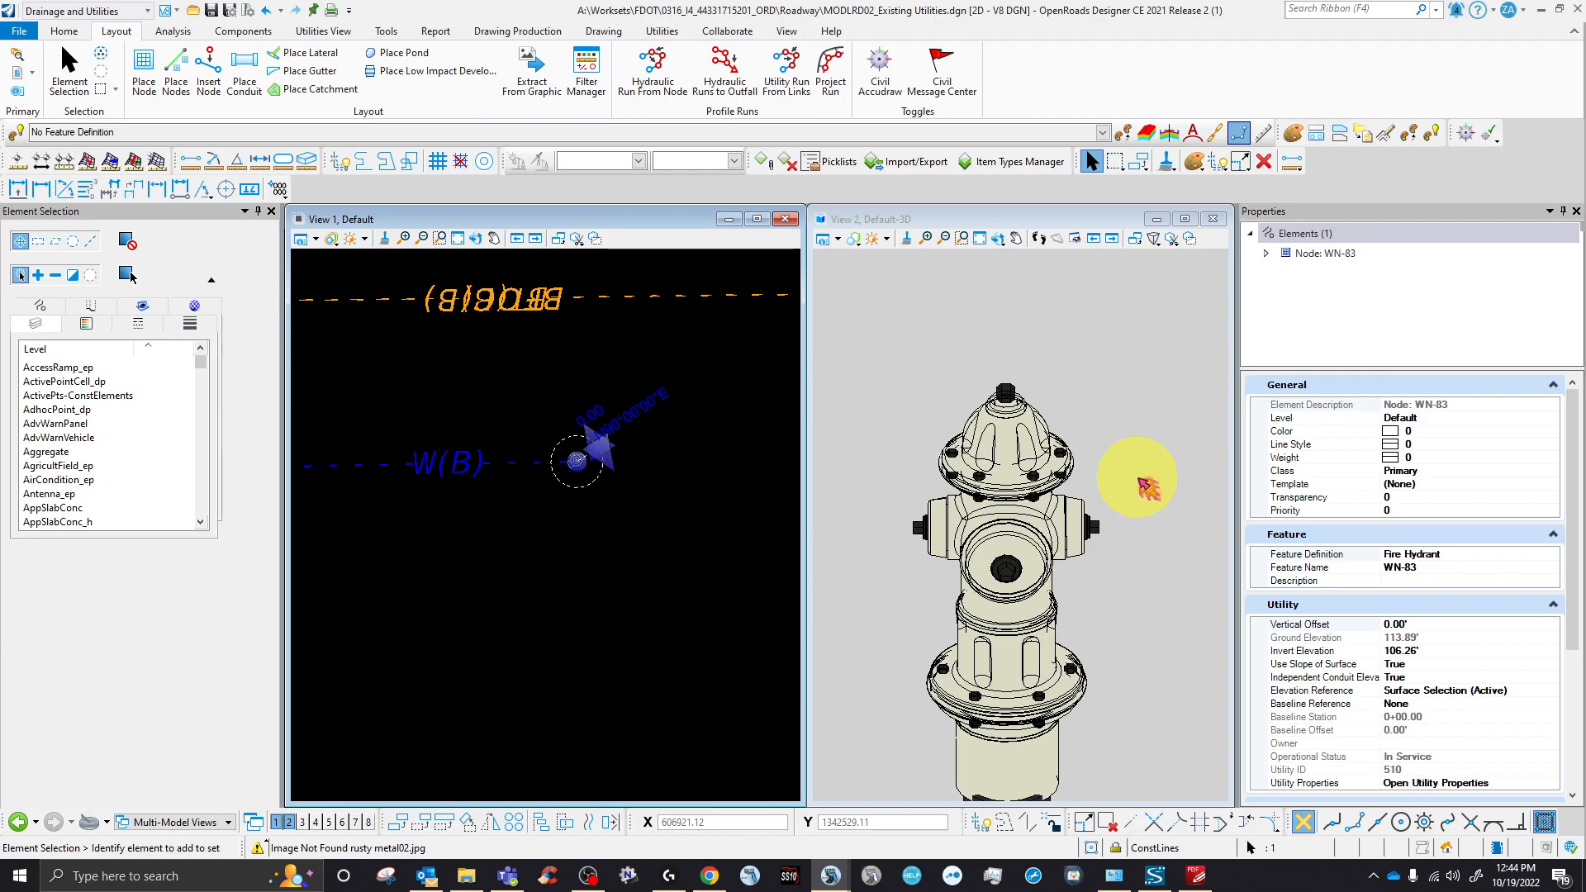
{"action": "scroll", "coordinate": [1140, 480], "scroll_direction": "down", "scroll_amount": 2}
{"action": "scroll", "coordinate": [1108, 510], "scroll_direction": "up", "scroll_amount": 3}
{"action": "scroll", "coordinate": [1084, 608], "scroll_direction": "down", "scroll_amount": 2}
{"action": "scroll", "coordinate": [1089, 612], "scroll_direction": "down", "scroll_amount": 2}
{"action": "scroll", "coordinate": [1087, 630], "scroll_direction": "up", "scroll_amount": 3}
{"action": "scroll", "coordinate": [1096, 640], "scroll_direction": "down", "scroll_amount": 4}
{"action": "scroll", "coordinate": [1063, 689], "scroll_direction": "up", "scroll_amount": 5}
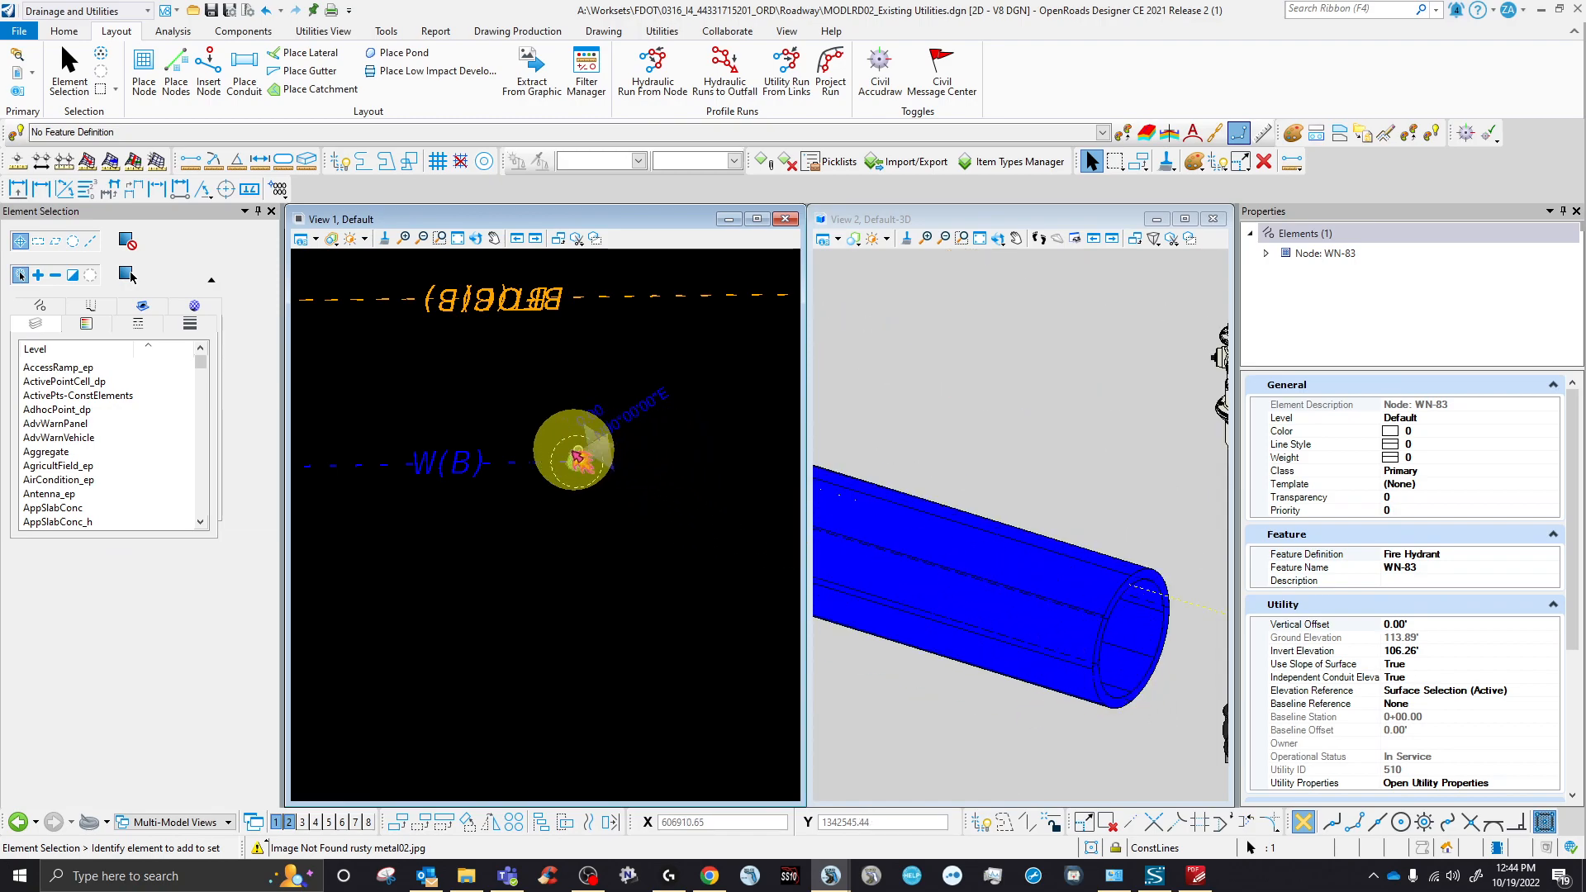
- Rotate the fire hydrant node to about N57°30'W so that its symbol lines up with the connected water main
{"action": "scroll", "coordinate": [584, 452], "scroll_direction": "up", "scroll_amount": 4}
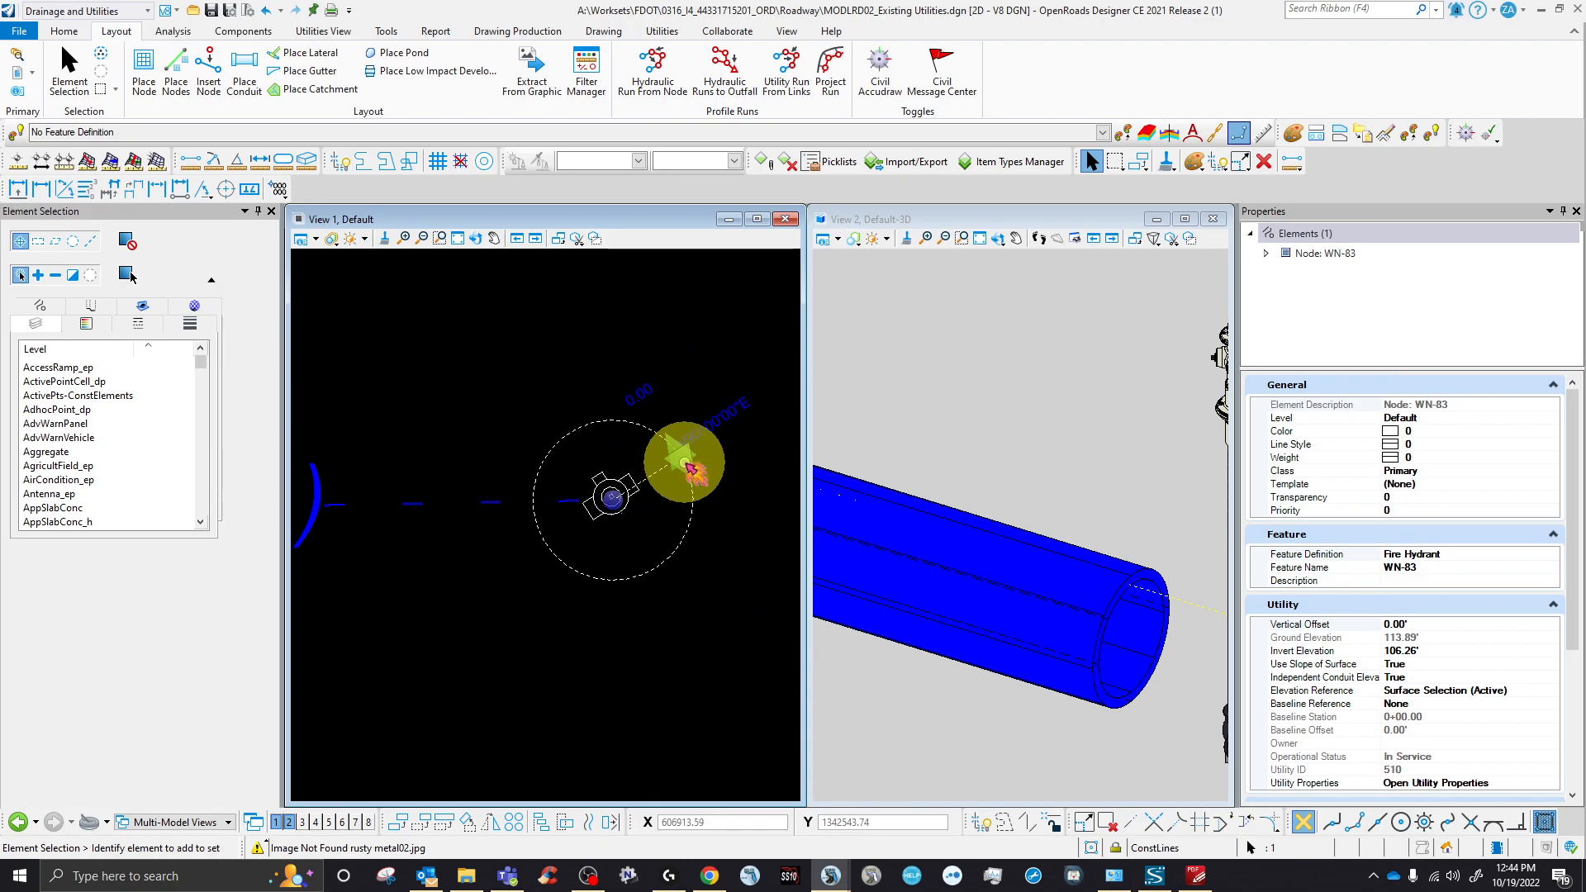
{"action": "left_click", "coordinate": [687, 465]}
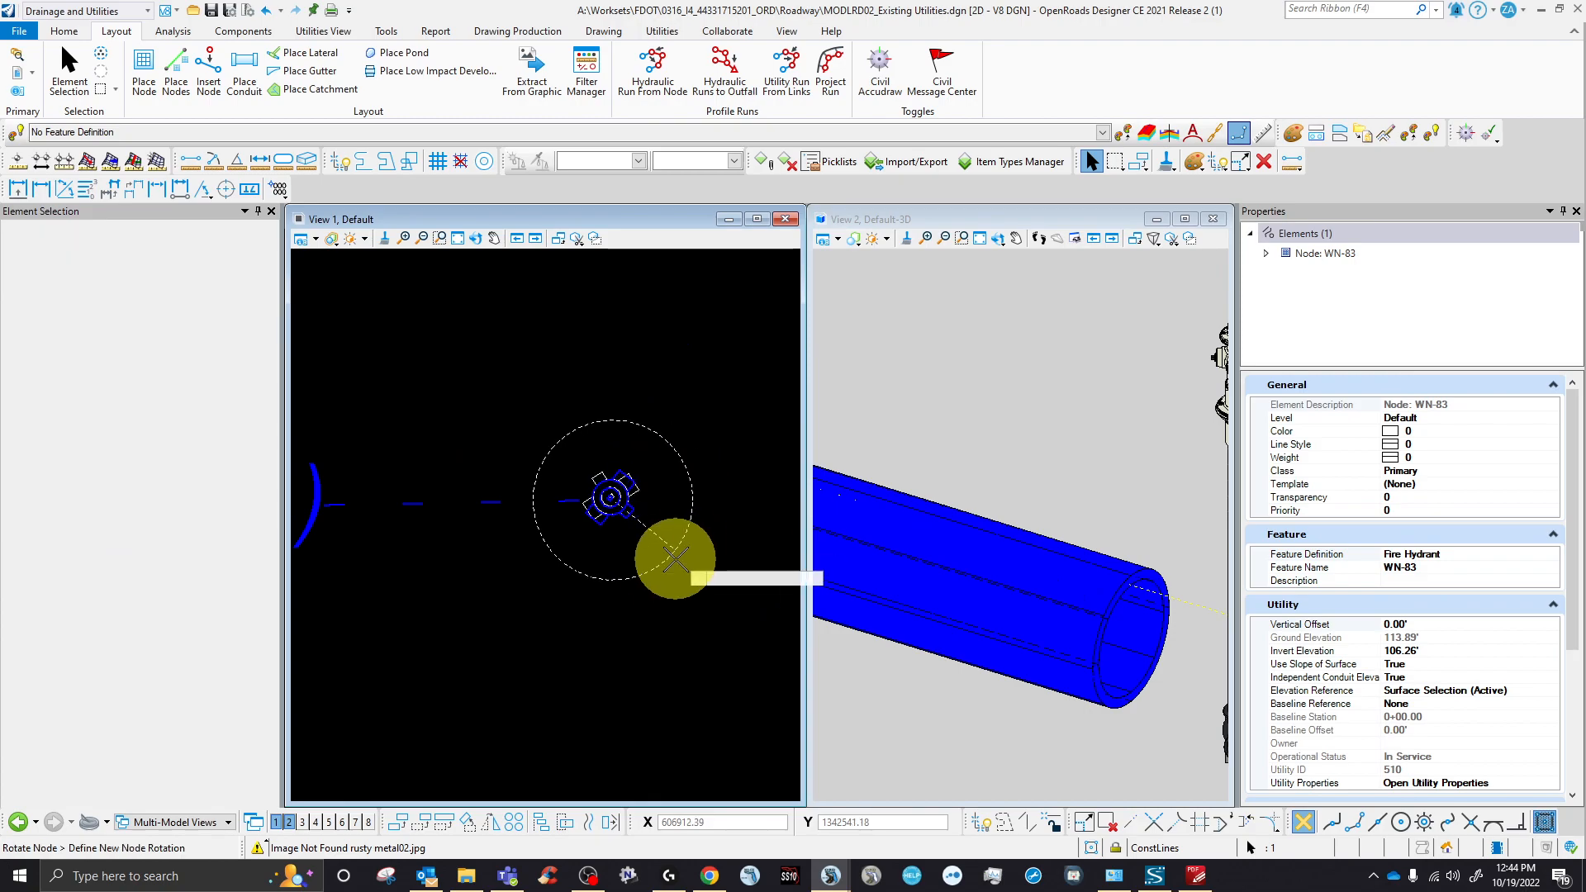
{"action": "left_click", "coordinate": [476, 500]}
- Inspect the rotated hydrant's riser and base at the pipe end in 3D, and check the node's elevation properties
{"action": "scroll", "coordinate": [1065, 611], "scroll_direction": "down", "scroll_amount": 3}
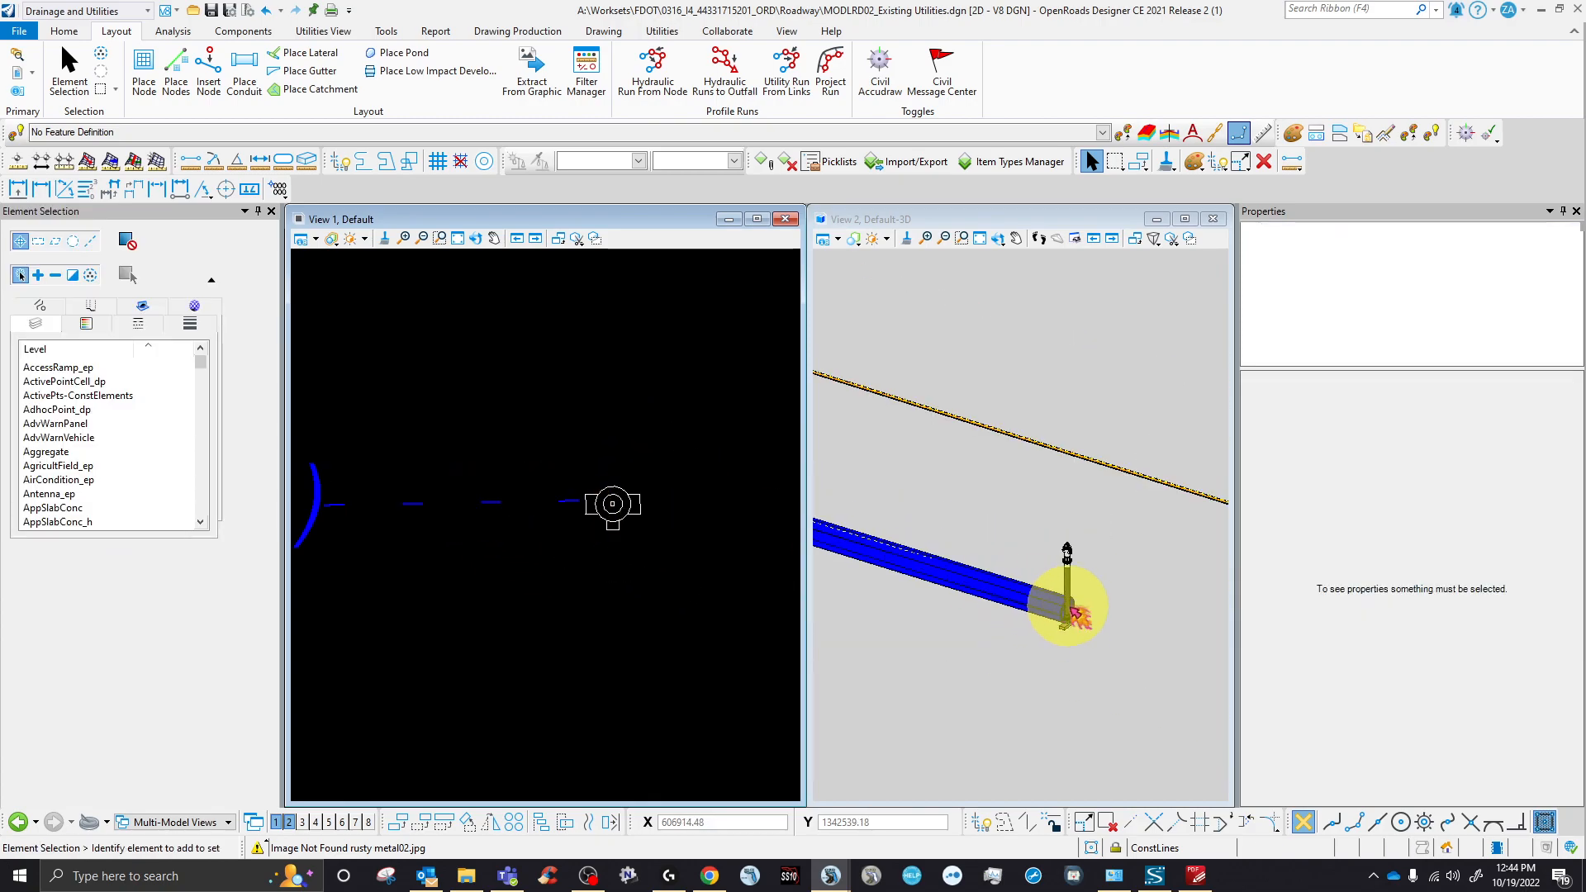
{"action": "scroll", "coordinate": [1071, 608], "scroll_direction": "up", "scroll_amount": 5}
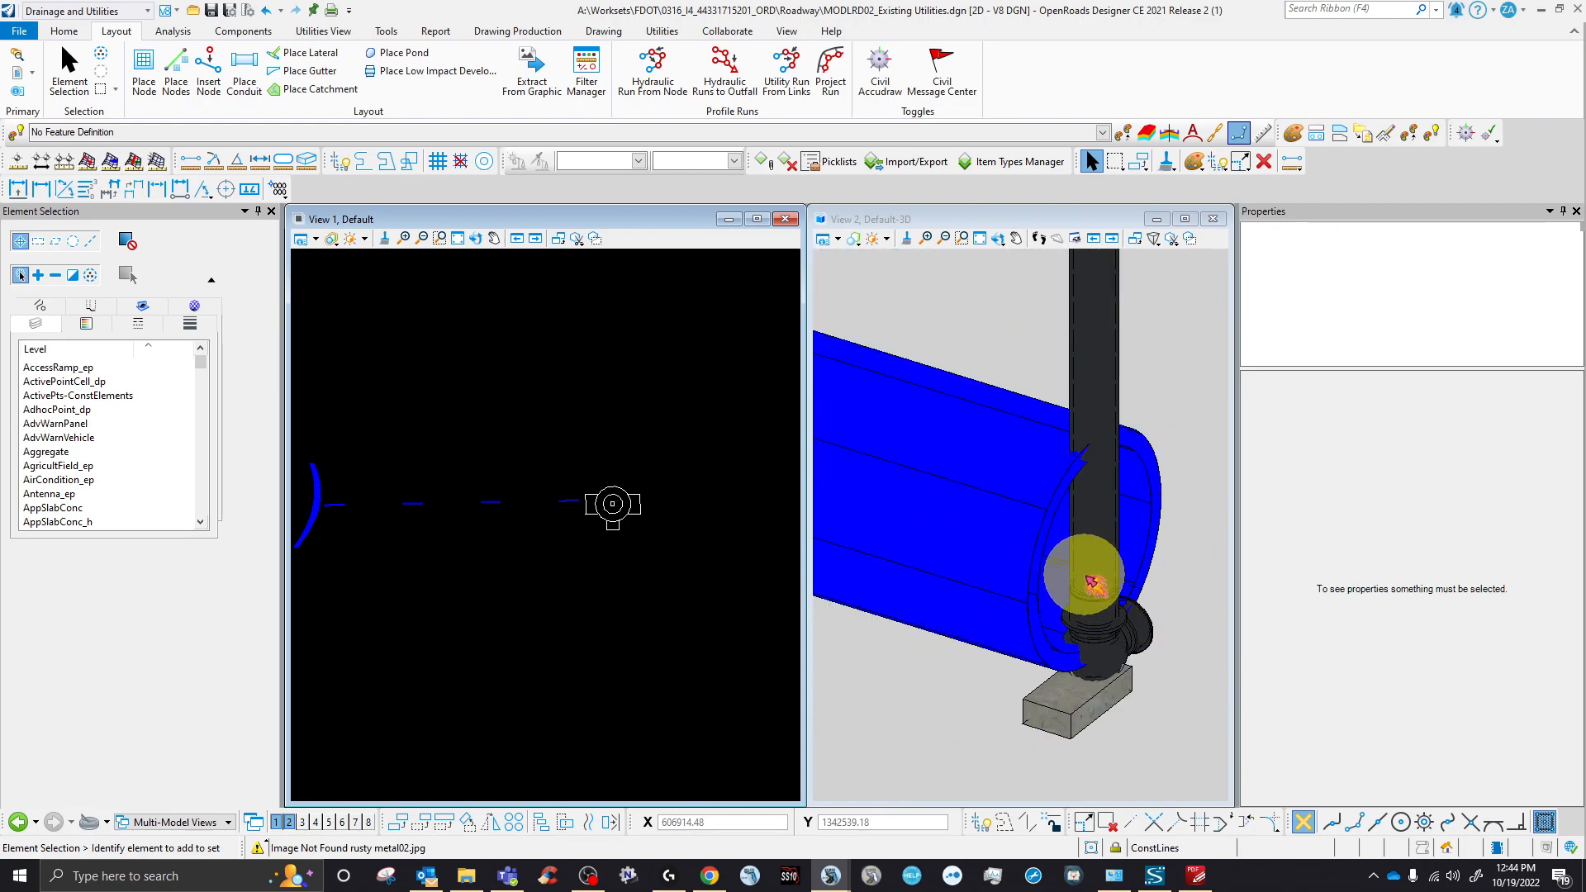
{"action": "scroll", "coordinate": [1063, 514], "scroll_direction": "down", "scroll_amount": 2}
{"action": "scroll", "coordinate": [1066, 560], "scroll_direction": "up", "scroll_amount": 3}
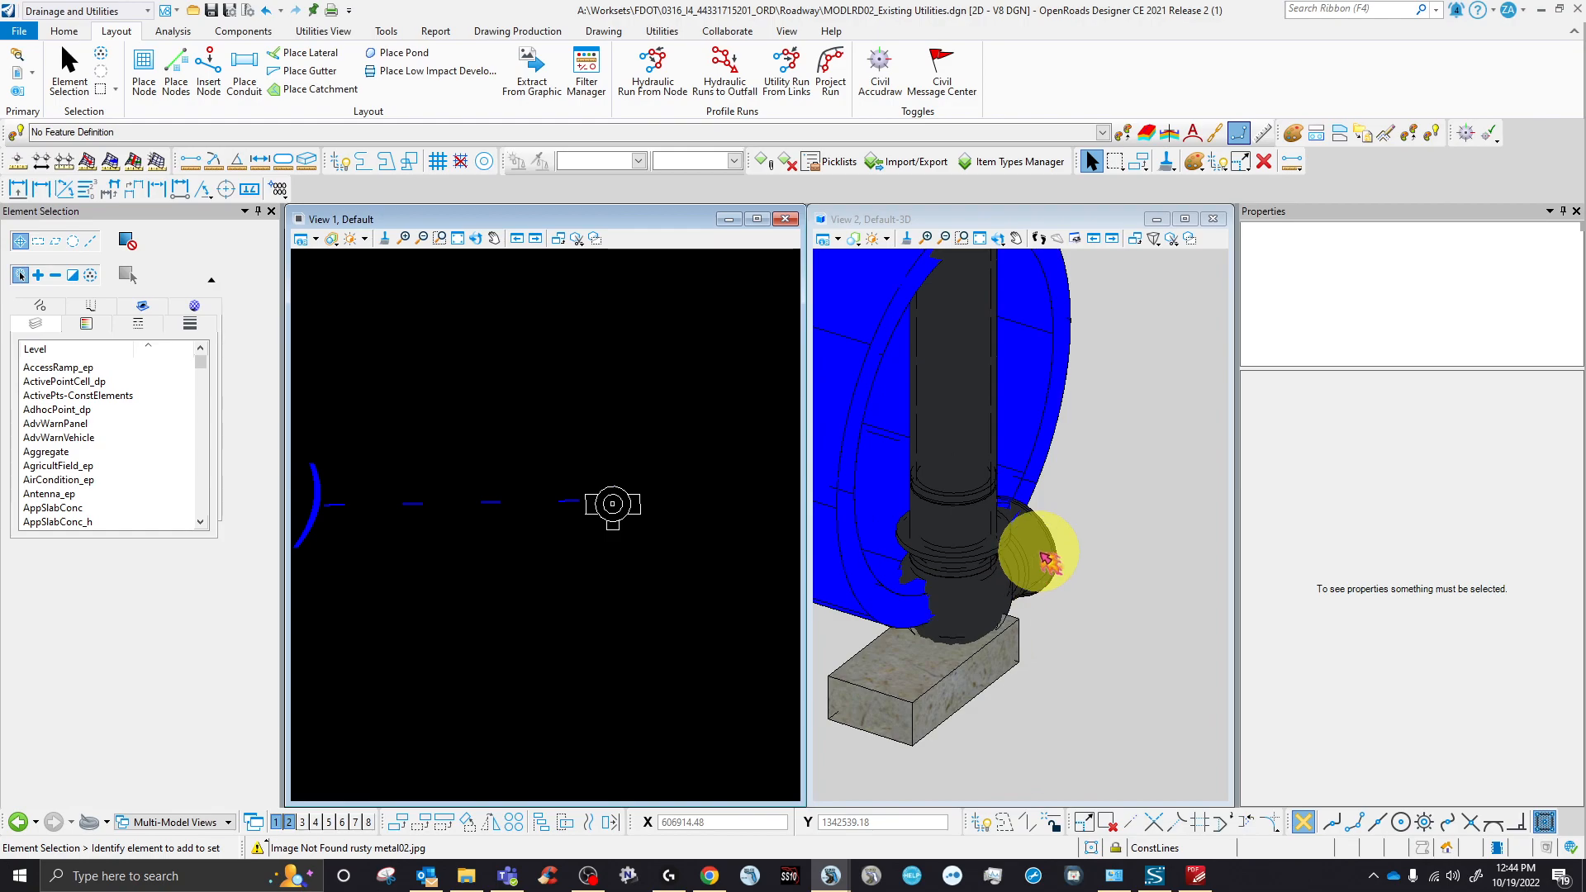
{"action": "scroll", "coordinate": [1039, 621], "scroll_direction": "down", "scroll_amount": 1}
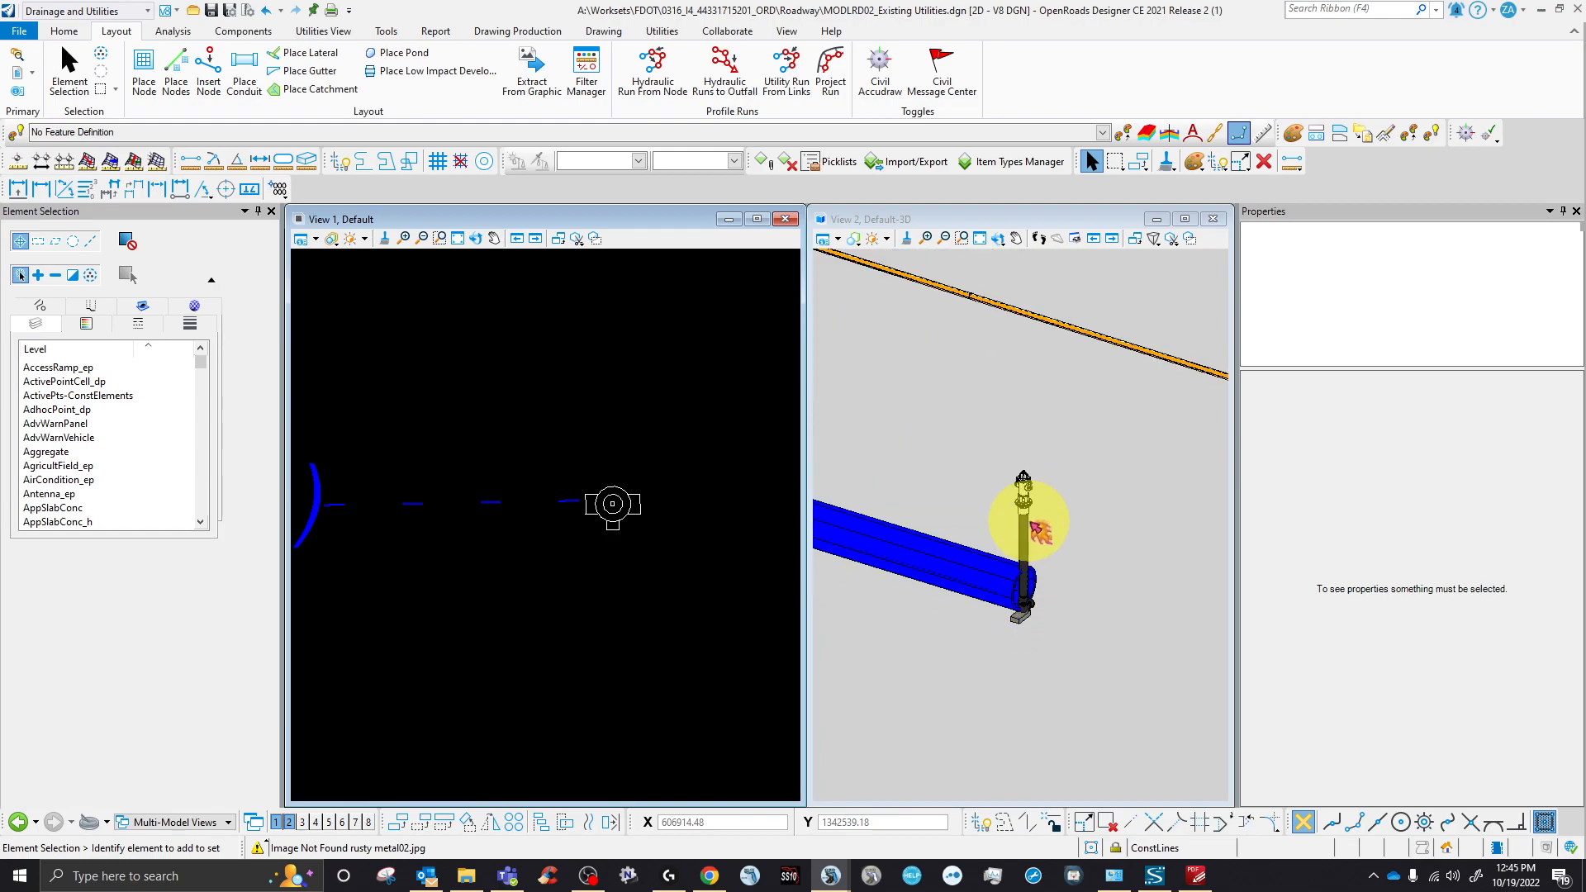
{"action": "scroll", "coordinate": [1038, 523], "scroll_direction": "up", "scroll_amount": 1}
{"action": "left_click", "coordinate": [636, 518]}
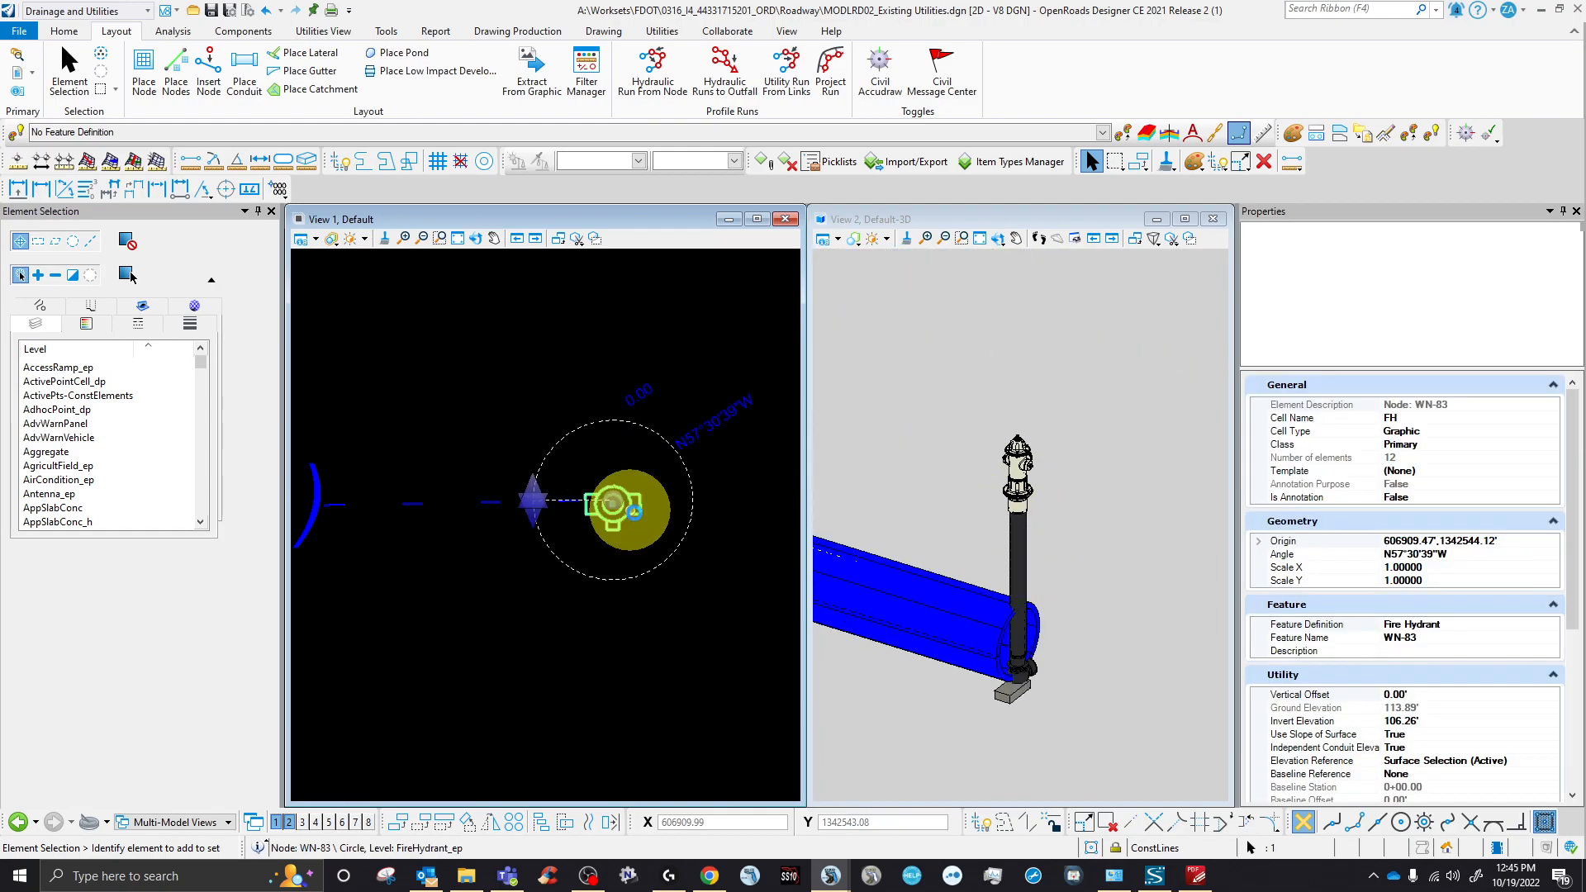
{"action": "left_click", "coordinate": [1402, 698]}
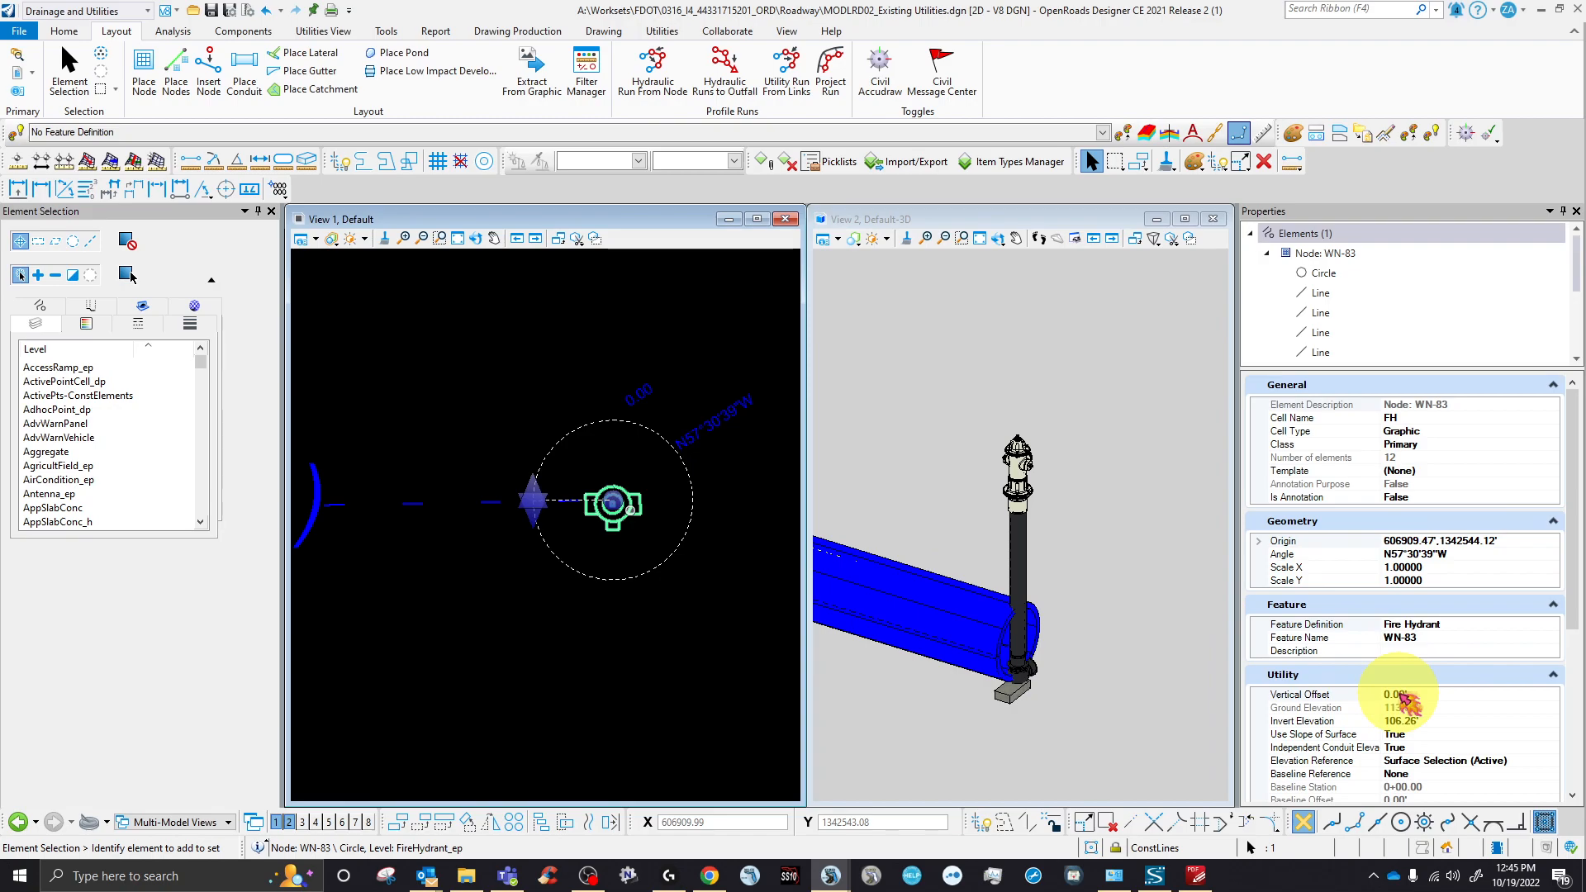
{"action": "left_click", "coordinate": [914, 595]}
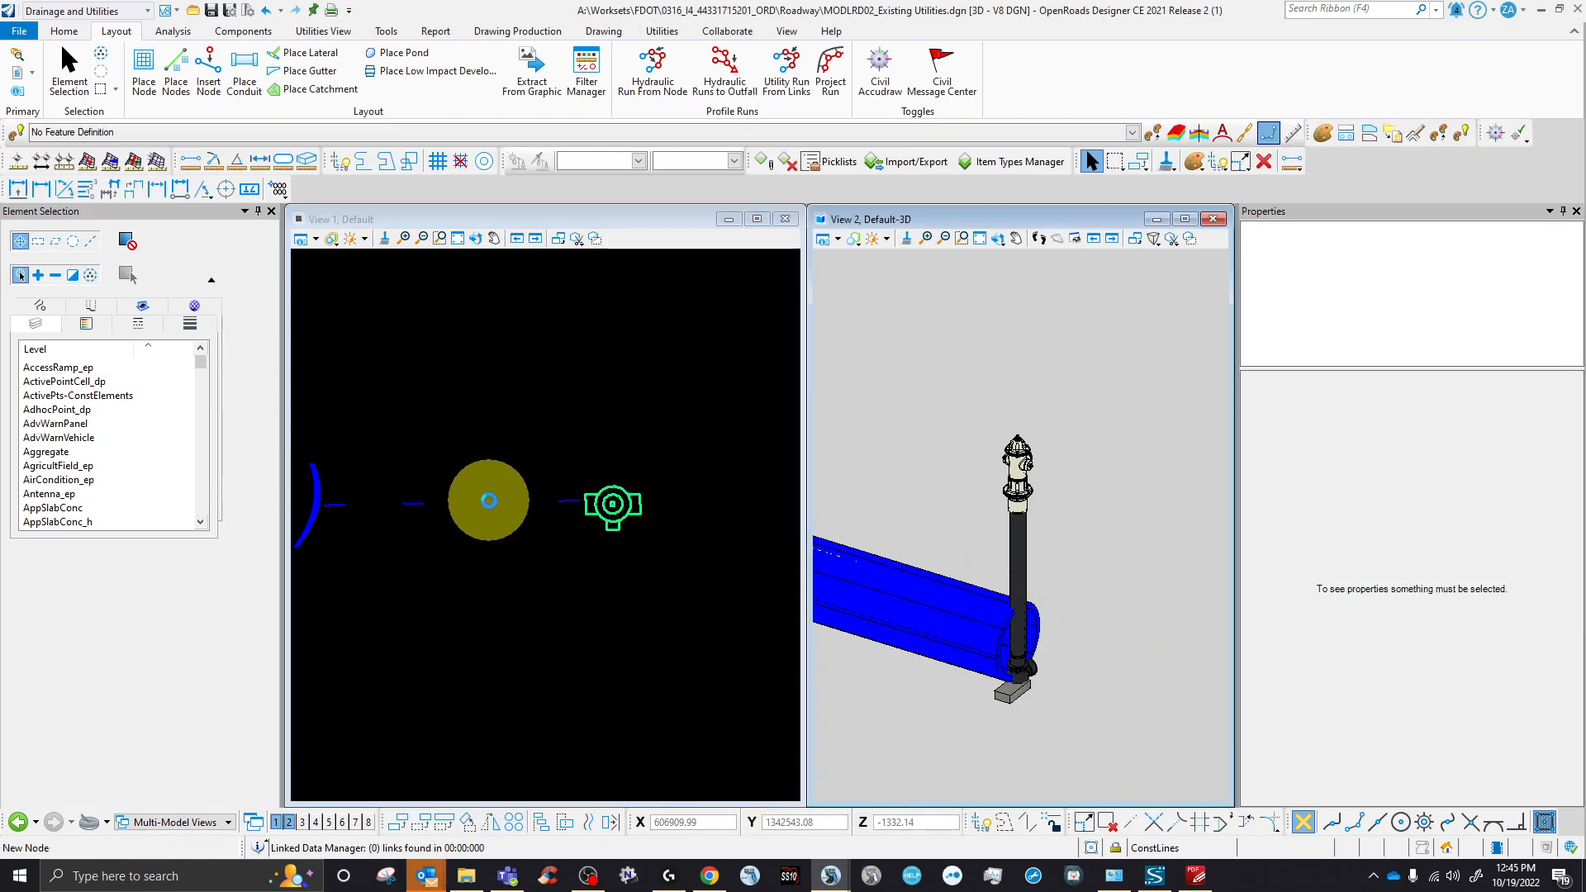
- Select the 36" water main and review its invert and vertical offset properties
{"action": "left_click", "coordinate": [498, 503]}
{"action": "scroll", "coordinate": [570, 511], "scroll_direction": "down", "scroll_amount": 2}
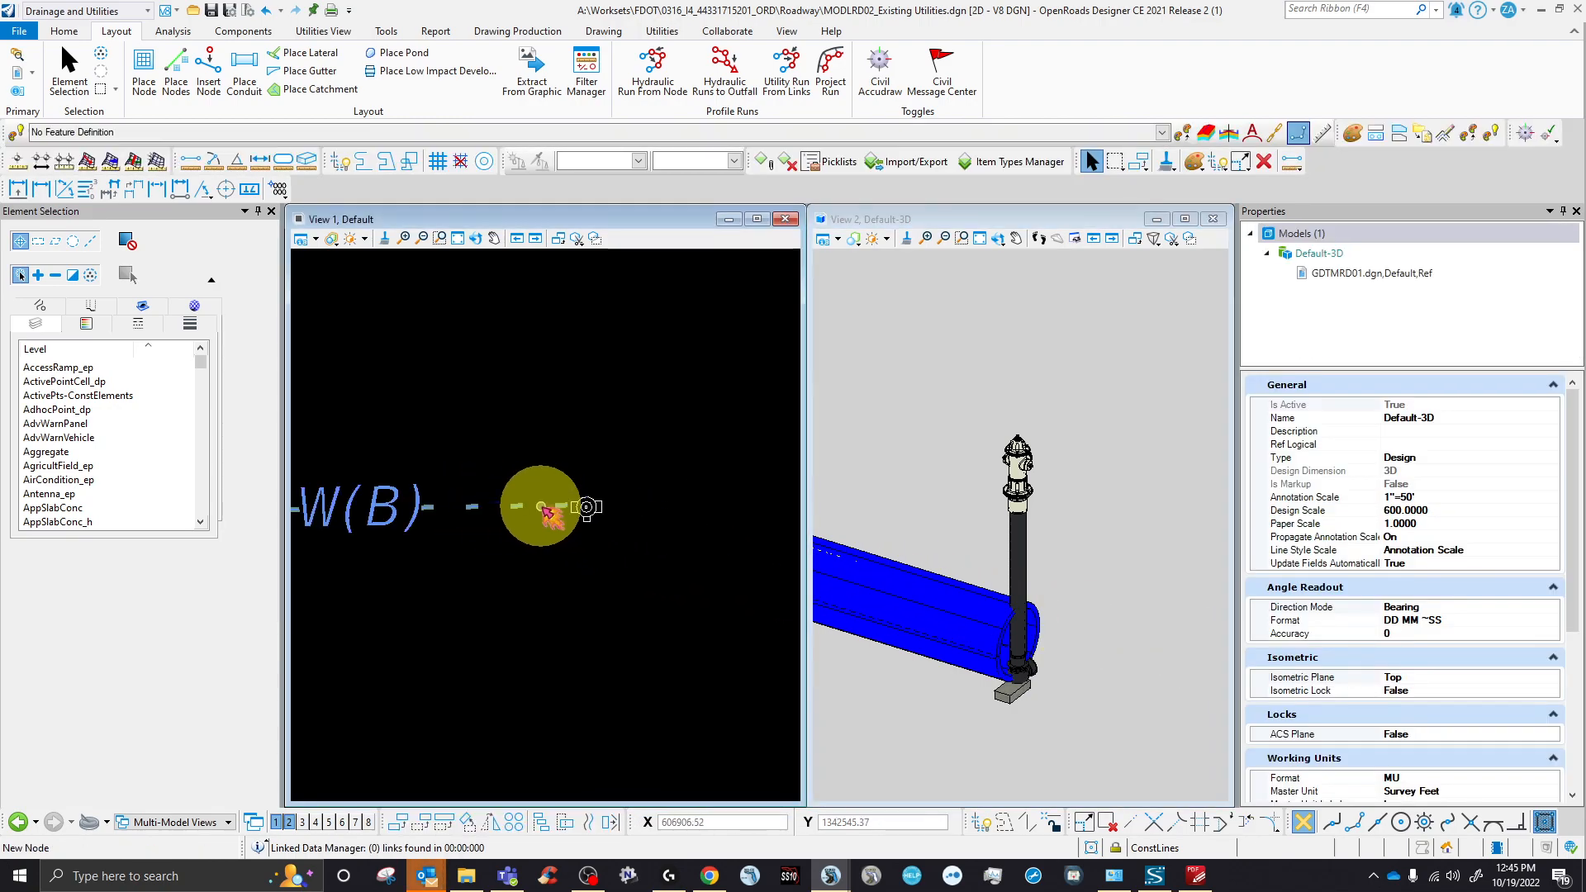
{"action": "left_click", "coordinate": [555, 502]}
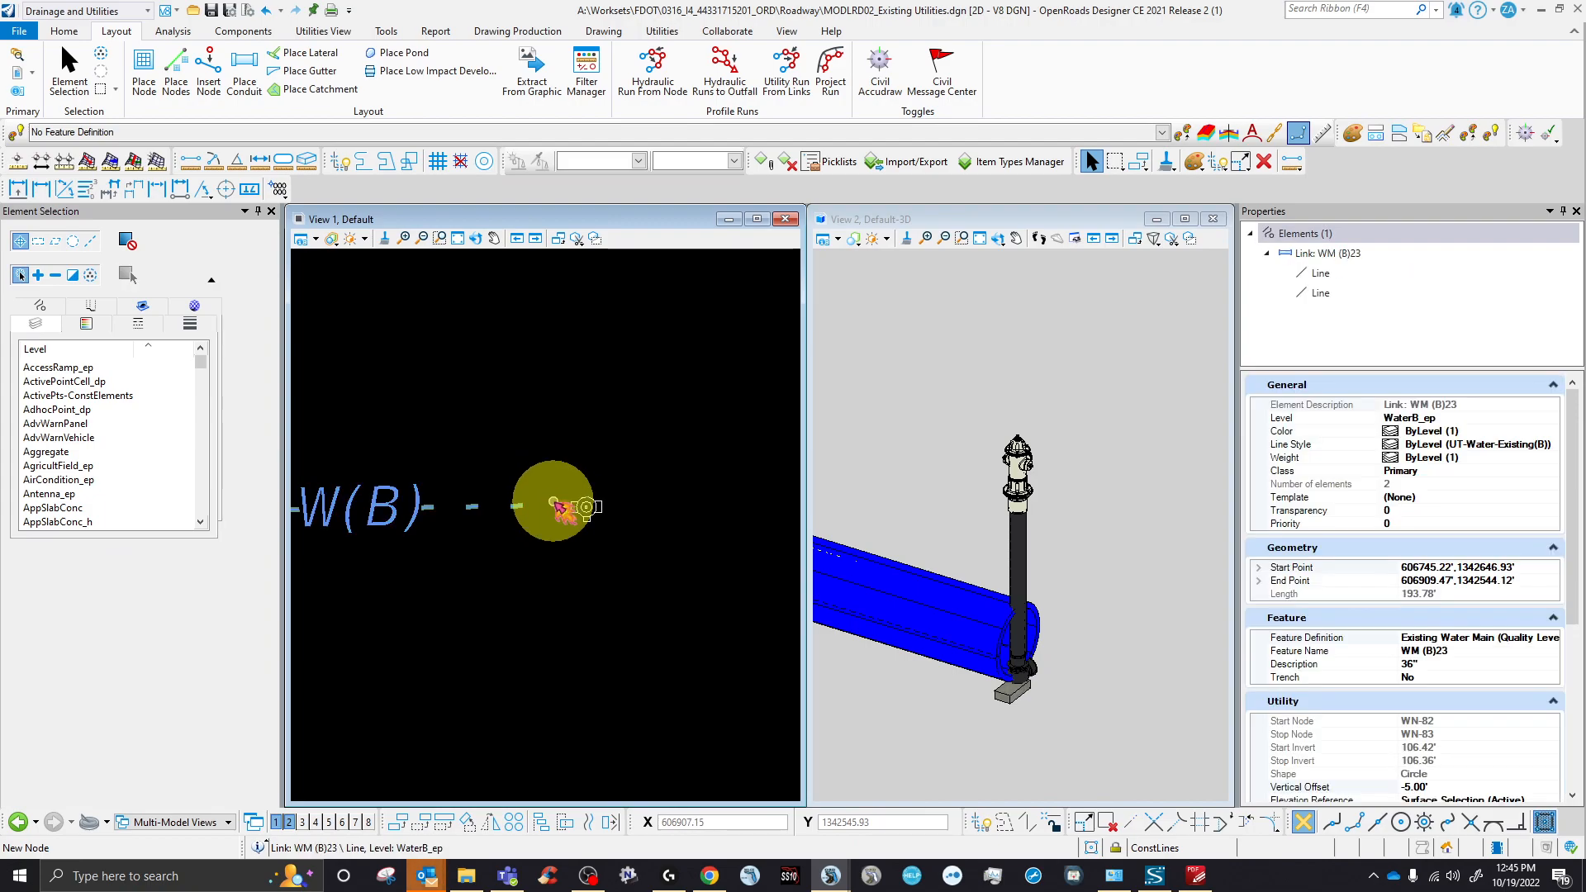
{"action": "left_click", "coordinate": [785, 552]}
{"action": "left_click", "coordinate": [492, 507]}
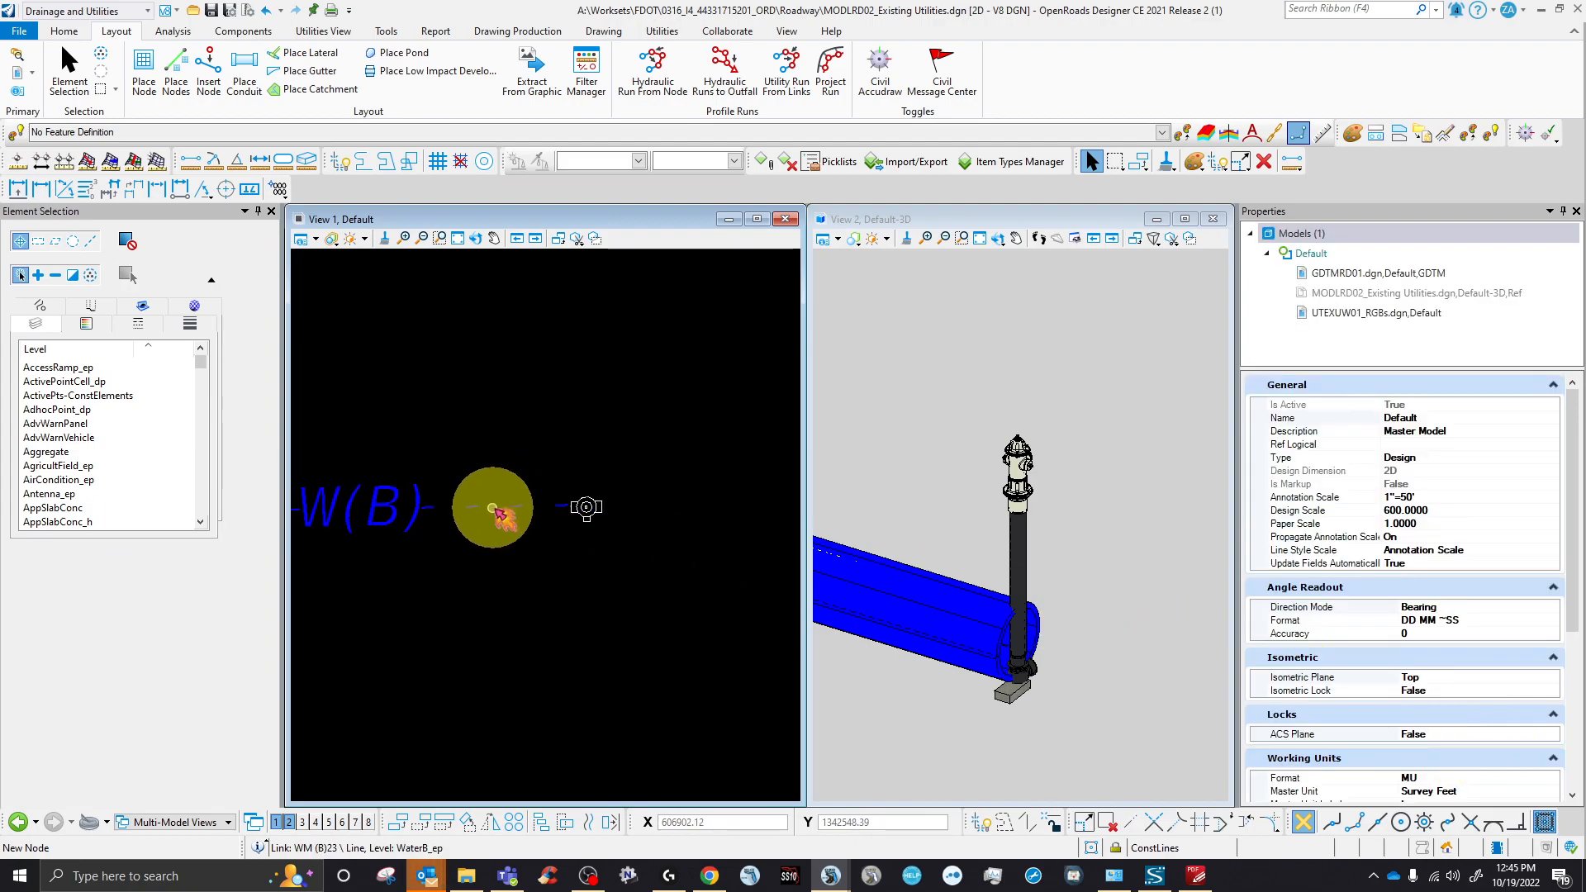
{"action": "scroll", "coordinate": [1417, 721], "scroll_direction": "down", "scroll_amount": 3}
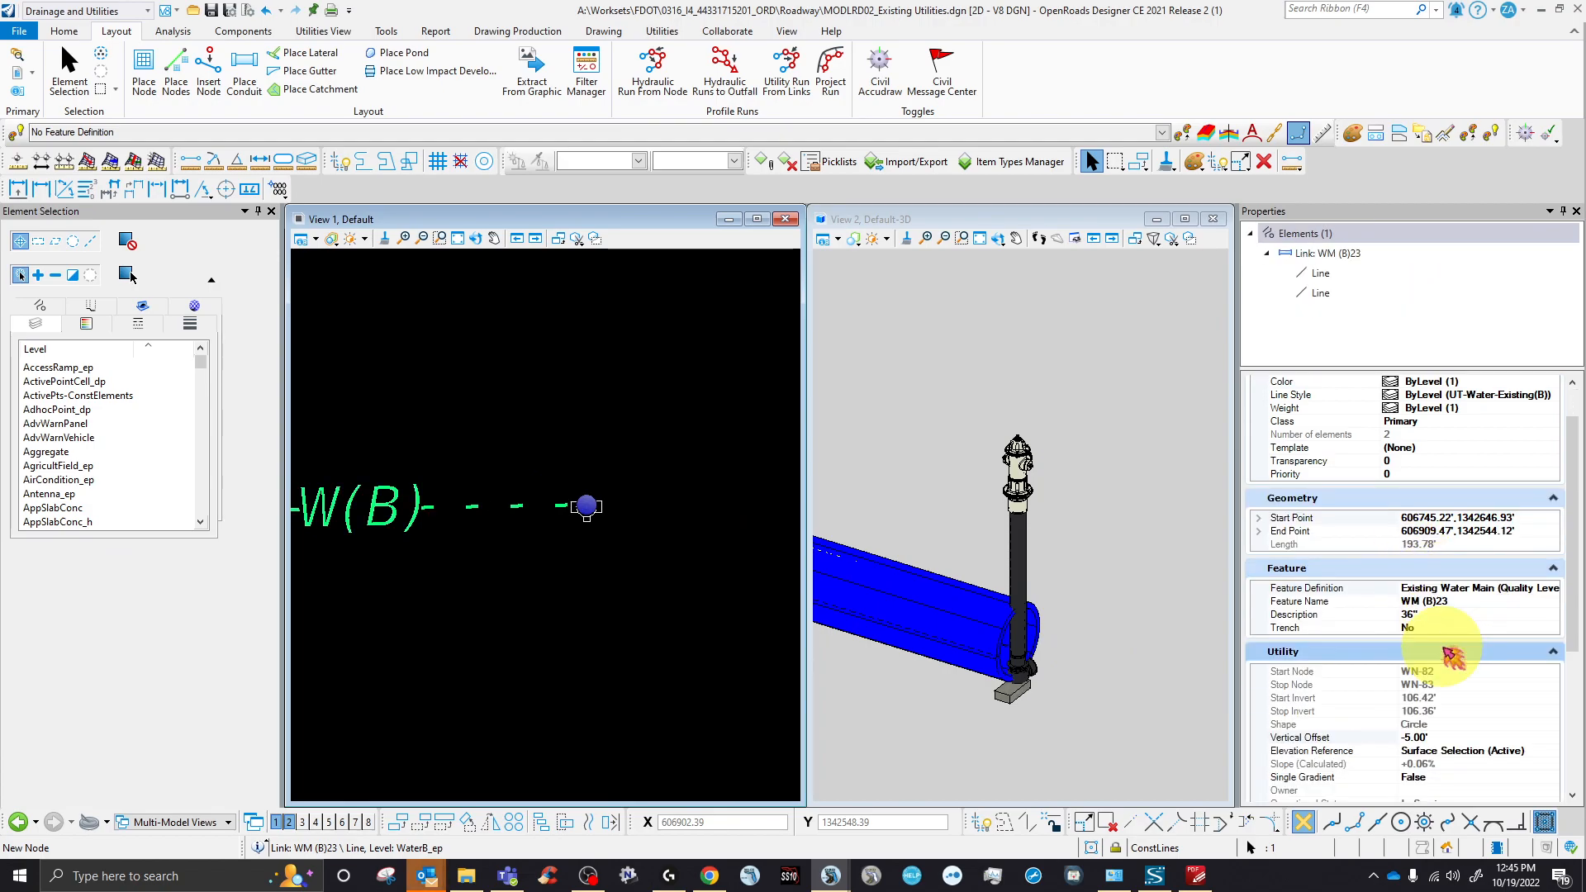
- Examine the water main's two end structures and the surrounding utility lines and manholes along the corridor in 3D
{"action": "scroll", "coordinate": [1066, 624], "scroll_direction": "down", "scroll_amount": 5}
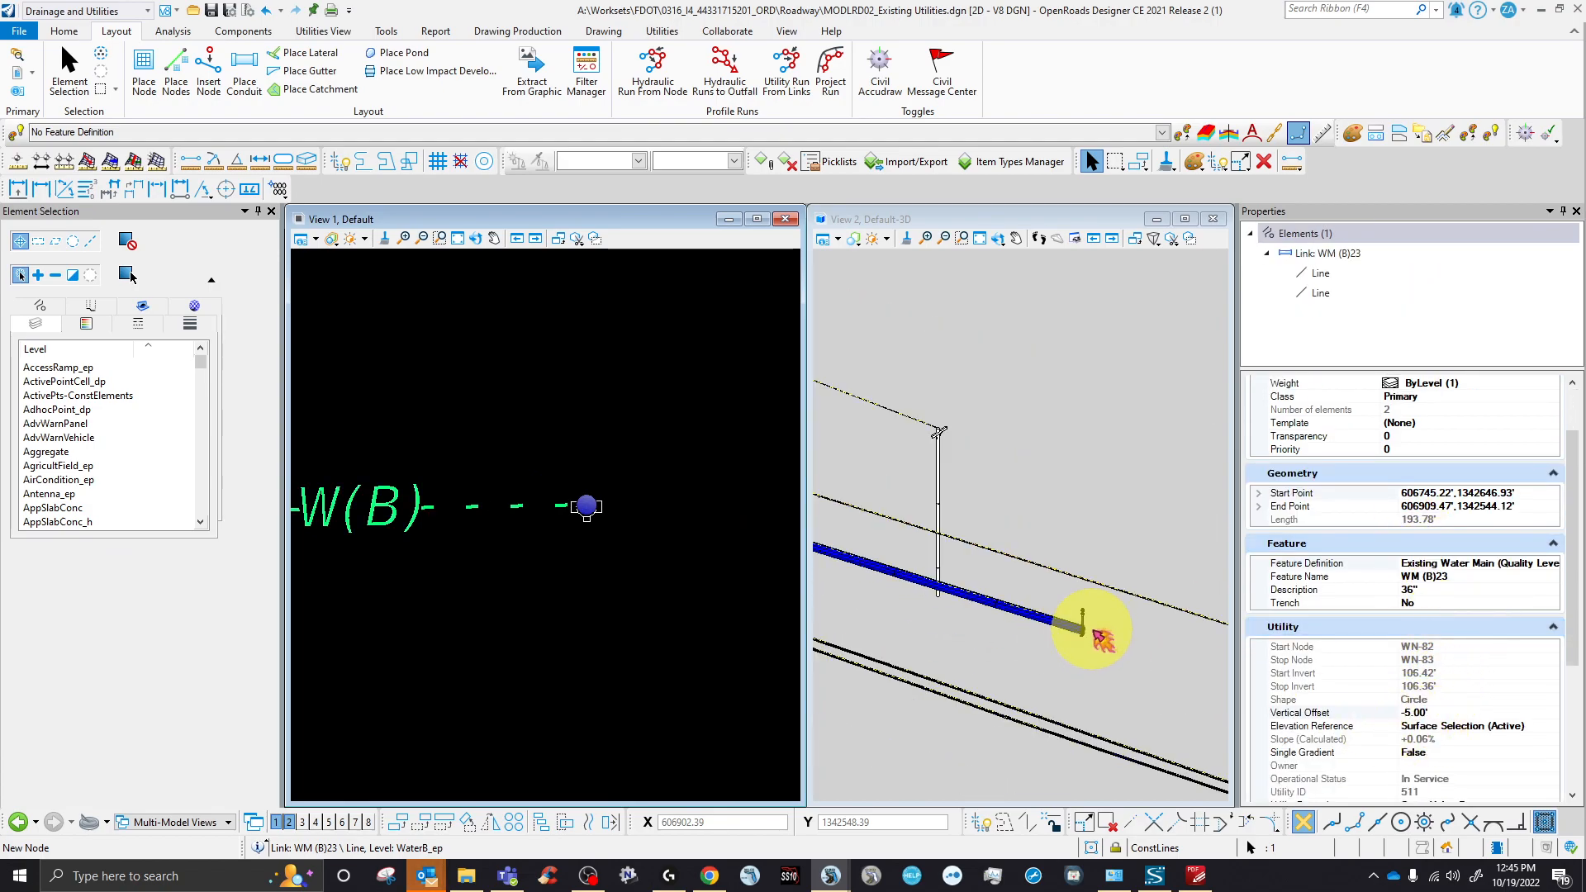
{"action": "scroll", "coordinate": [1030, 578], "scroll_direction": "up", "scroll_amount": 3}
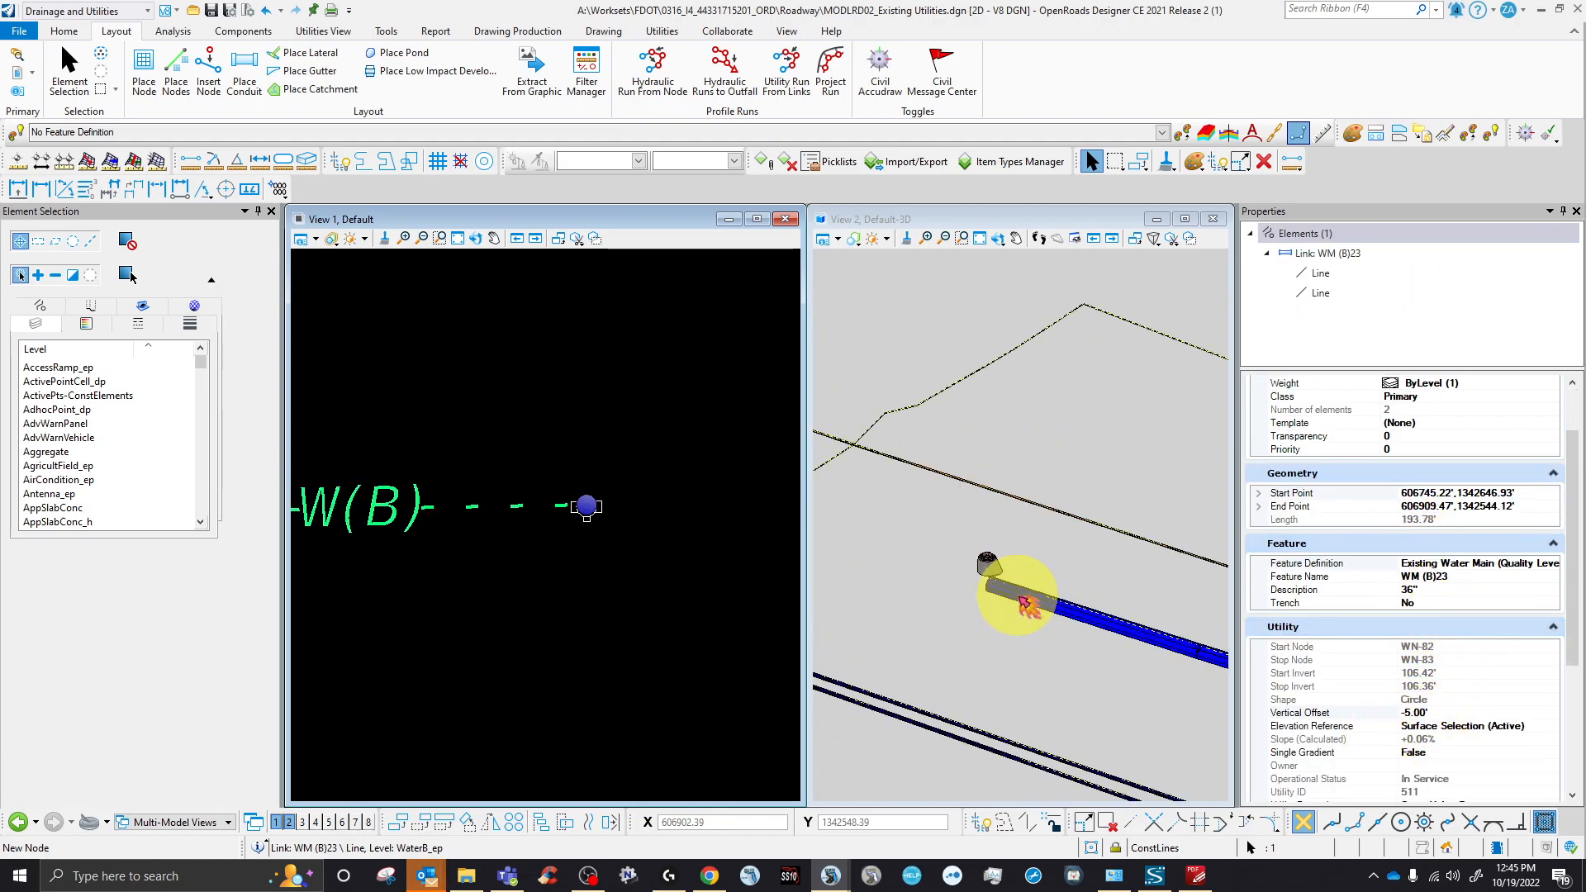
{"action": "scroll", "coordinate": [986, 573], "scroll_direction": "up", "scroll_amount": 2}
{"action": "scroll", "coordinate": [942, 567], "scroll_direction": "down", "scroll_amount": 6}
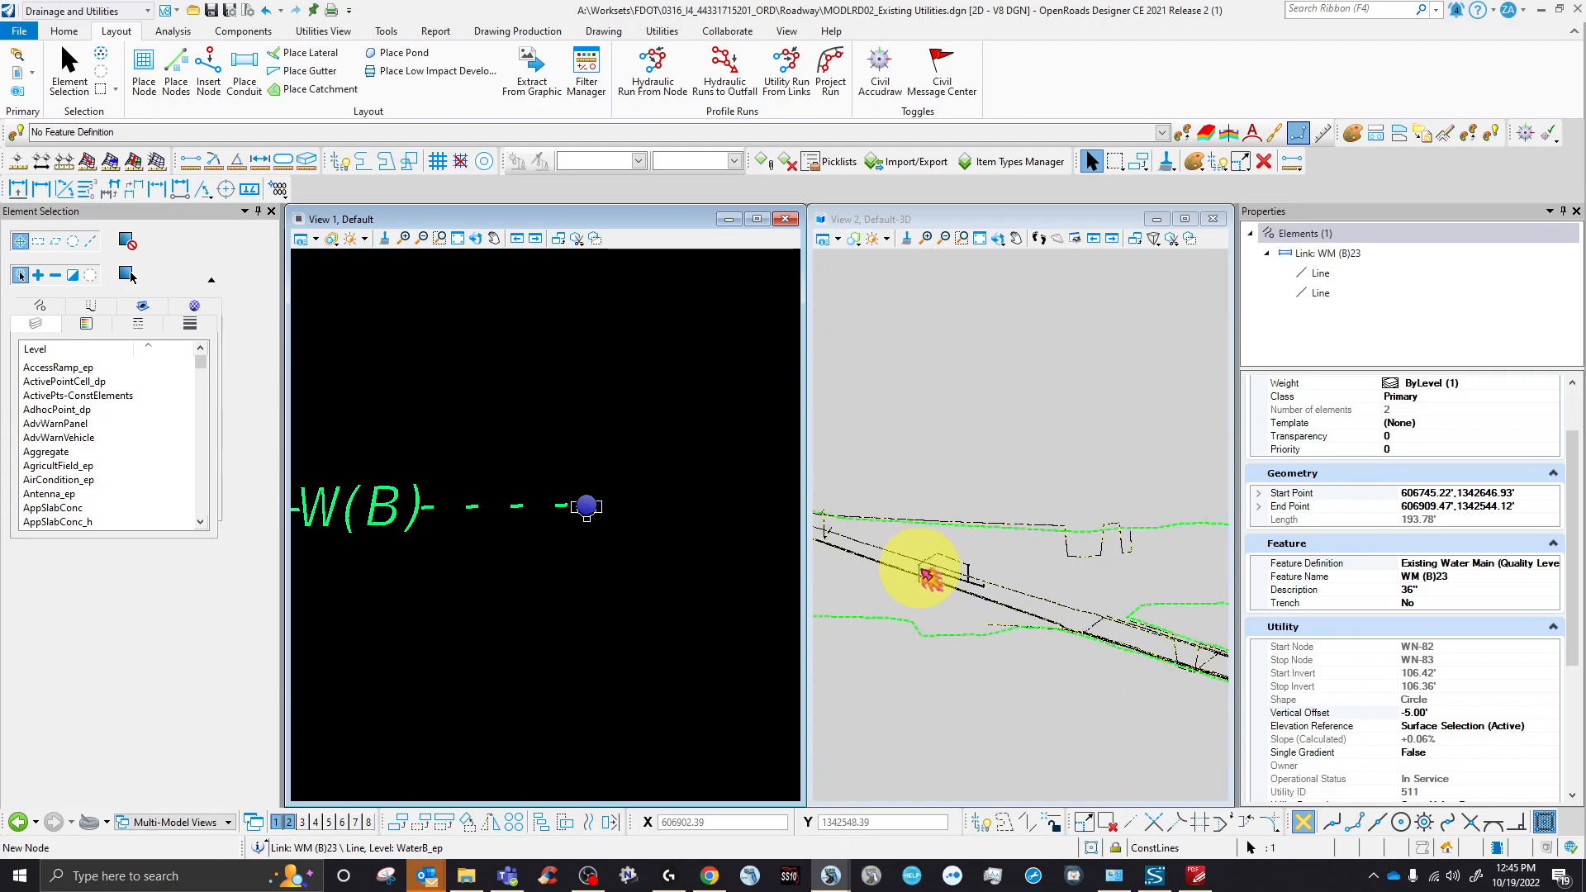
{"action": "scroll", "coordinate": [1156, 659], "scroll_direction": "up", "scroll_amount": 3}
{"action": "scroll", "coordinate": [1100, 673], "scroll_direction": "up", "scroll_amount": 3}
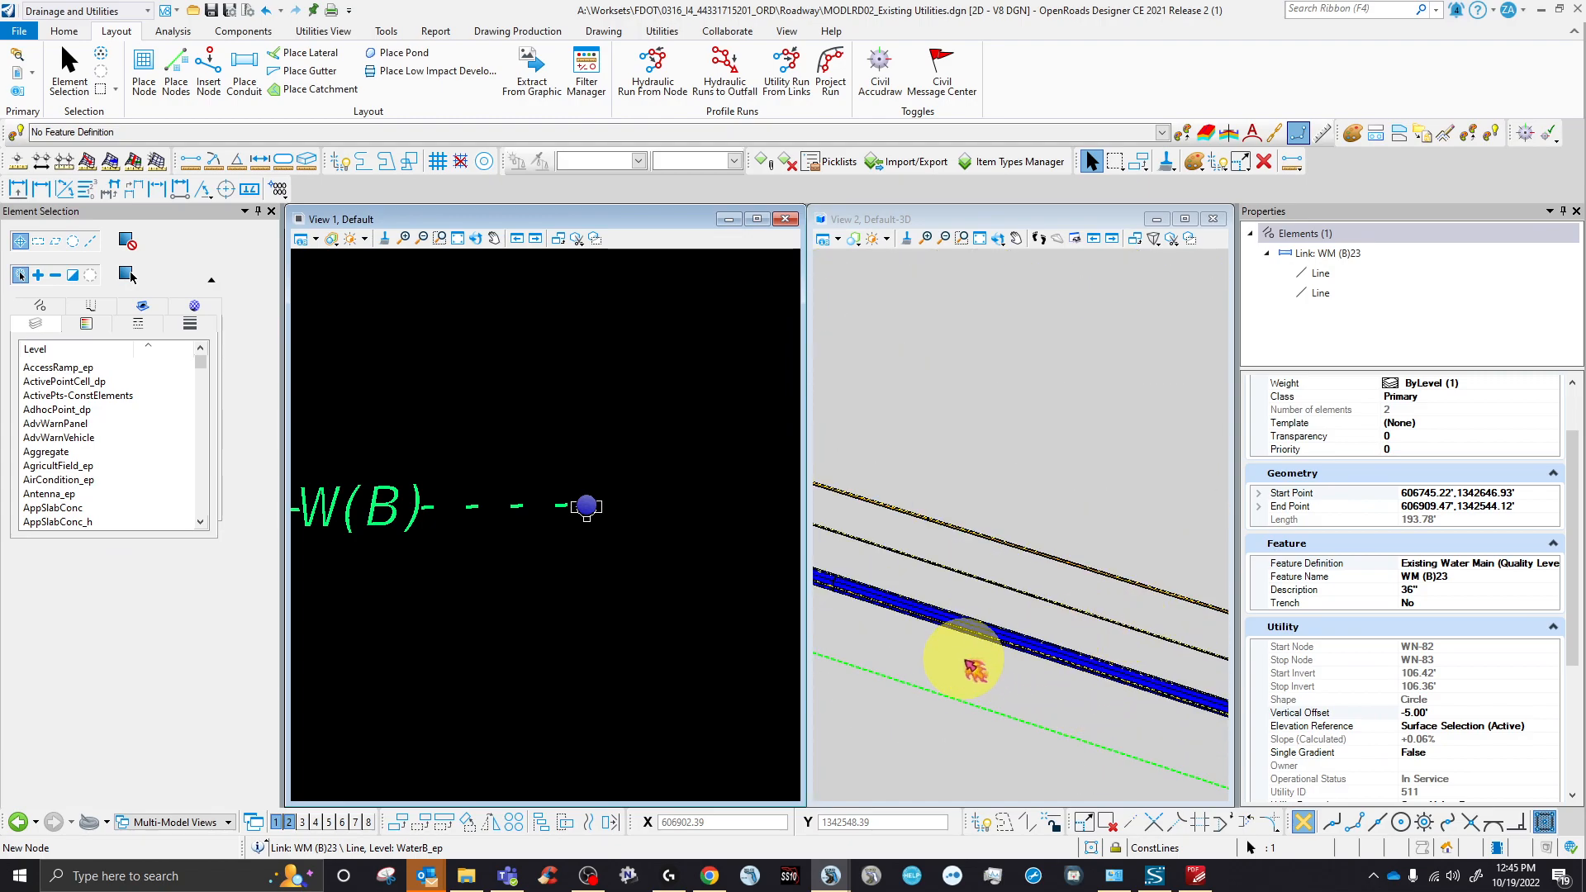
{"action": "scroll", "coordinate": [967, 669], "scroll_direction": "down", "scroll_amount": 2}
{"action": "scroll", "coordinate": [1089, 665], "scroll_direction": "up", "scroll_amount": 3}
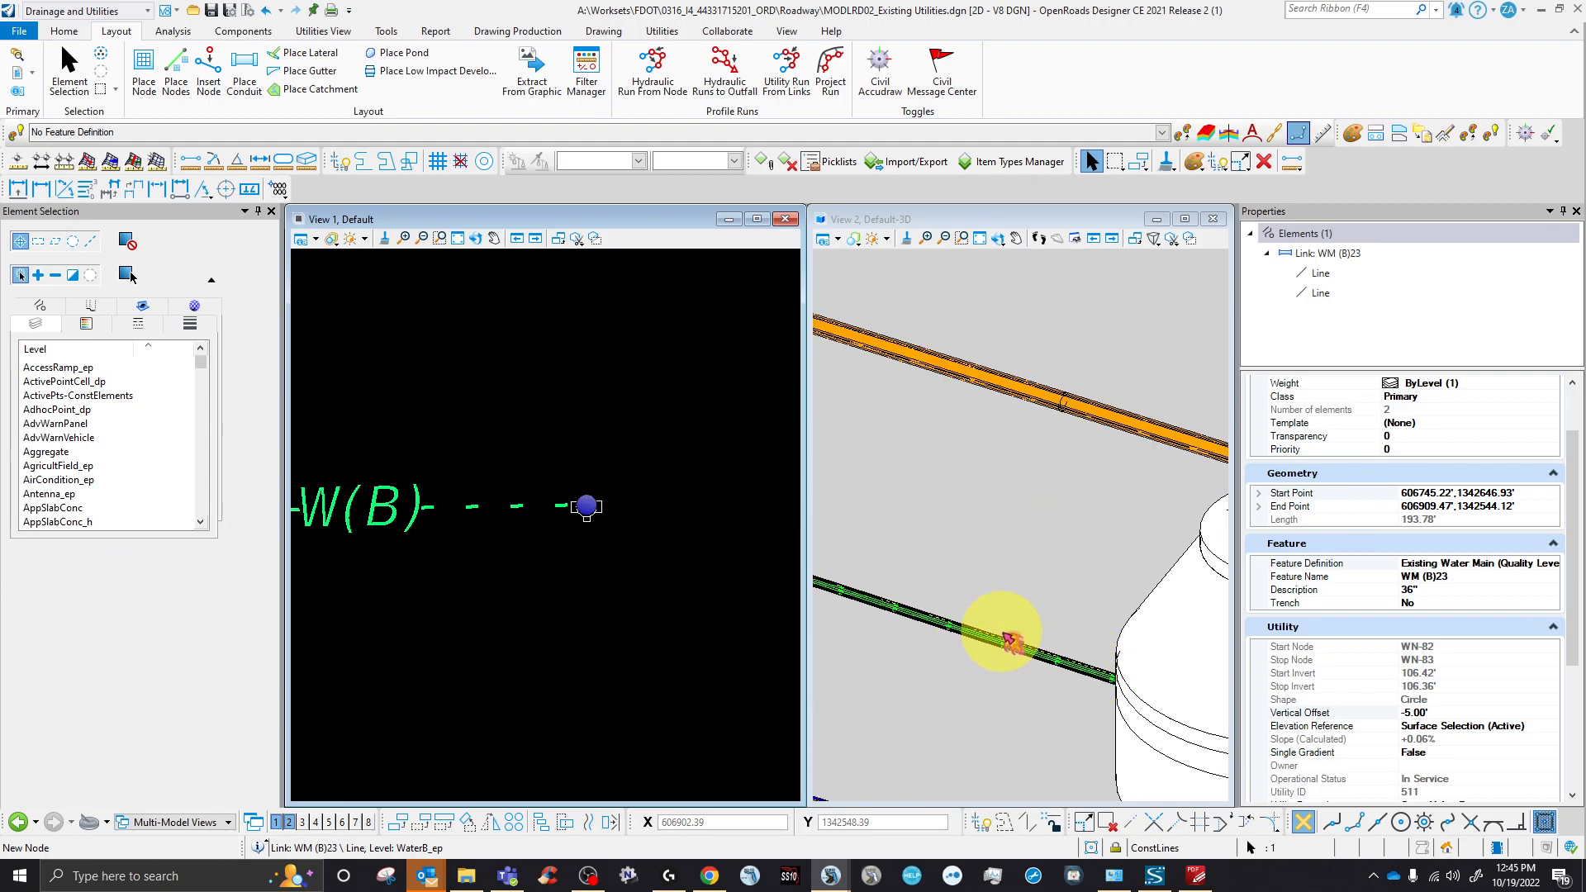
{"action": "scroll", "coordinate": [1012, 653], "scroll_direction": "down", "scroll_amount": 3}
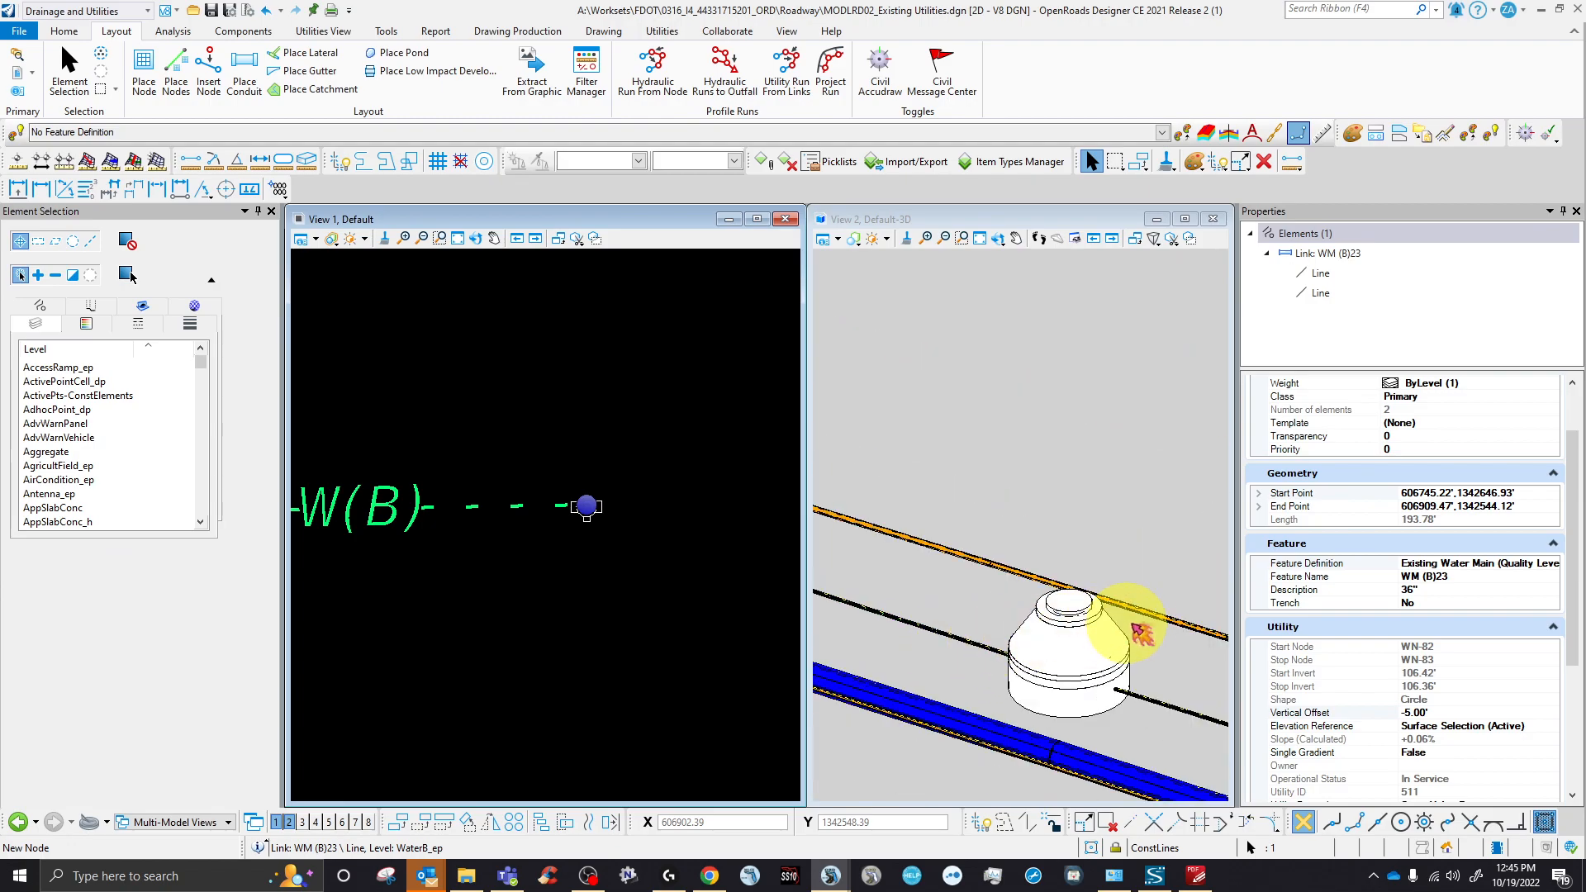
{"action": "scroll", "coordinate": [901, 569], "scroll_direction": "down", "scroll_amount": 3}
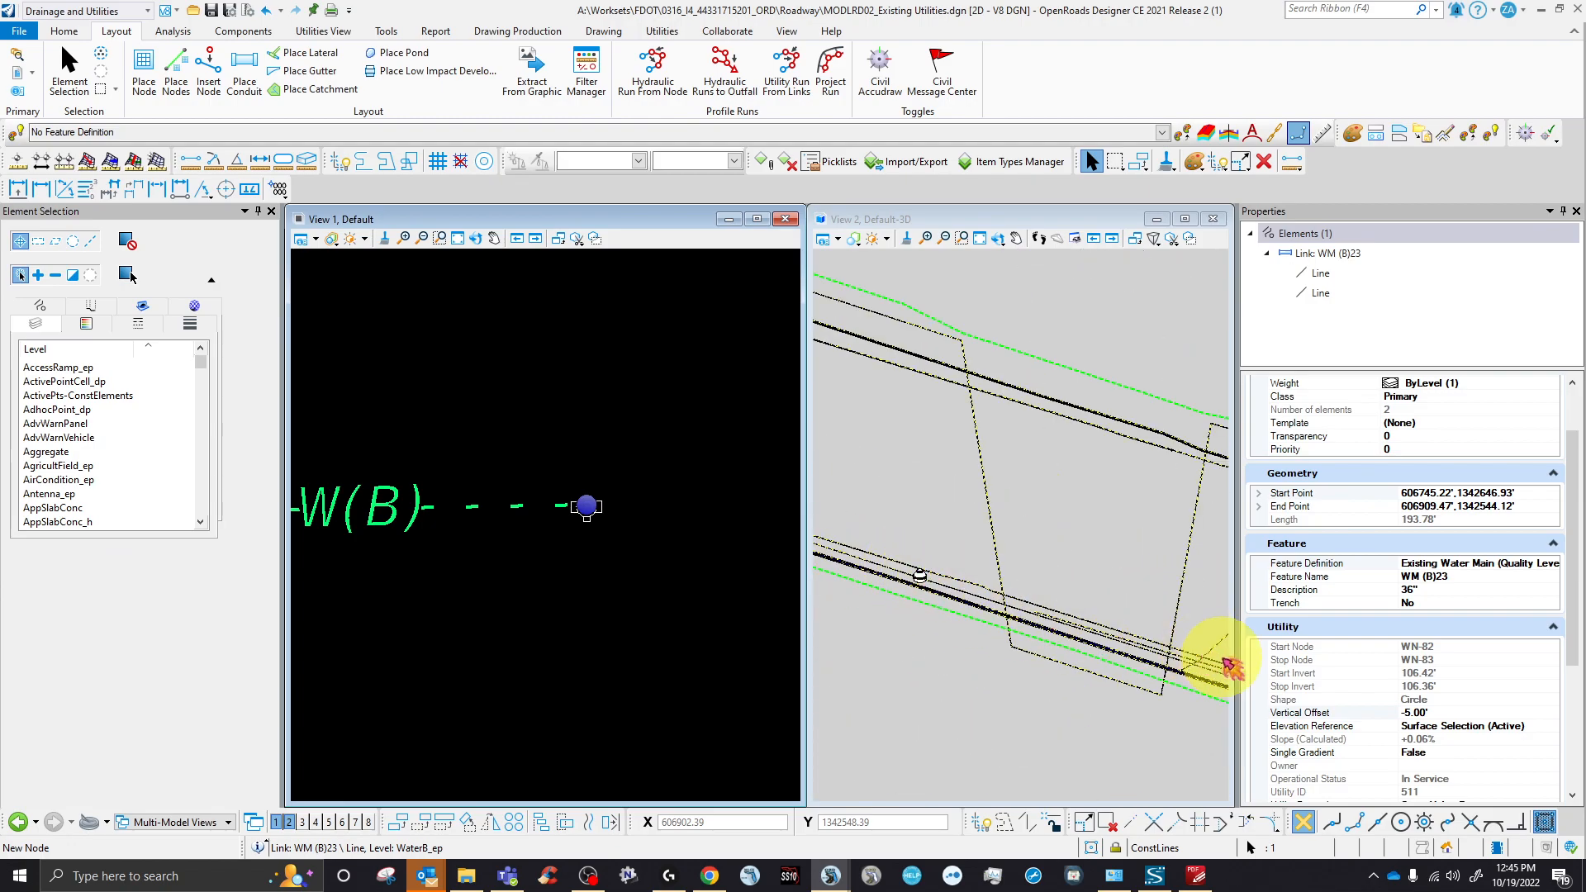
{"action": "scroll", "coordinate": [1157, 657], "scroll_direction": "up", "scroll_amount": 3}
{"action": "scroll", "coordinate": [927, 616], "scroll_direction": "down", "scroll_amount": 3}
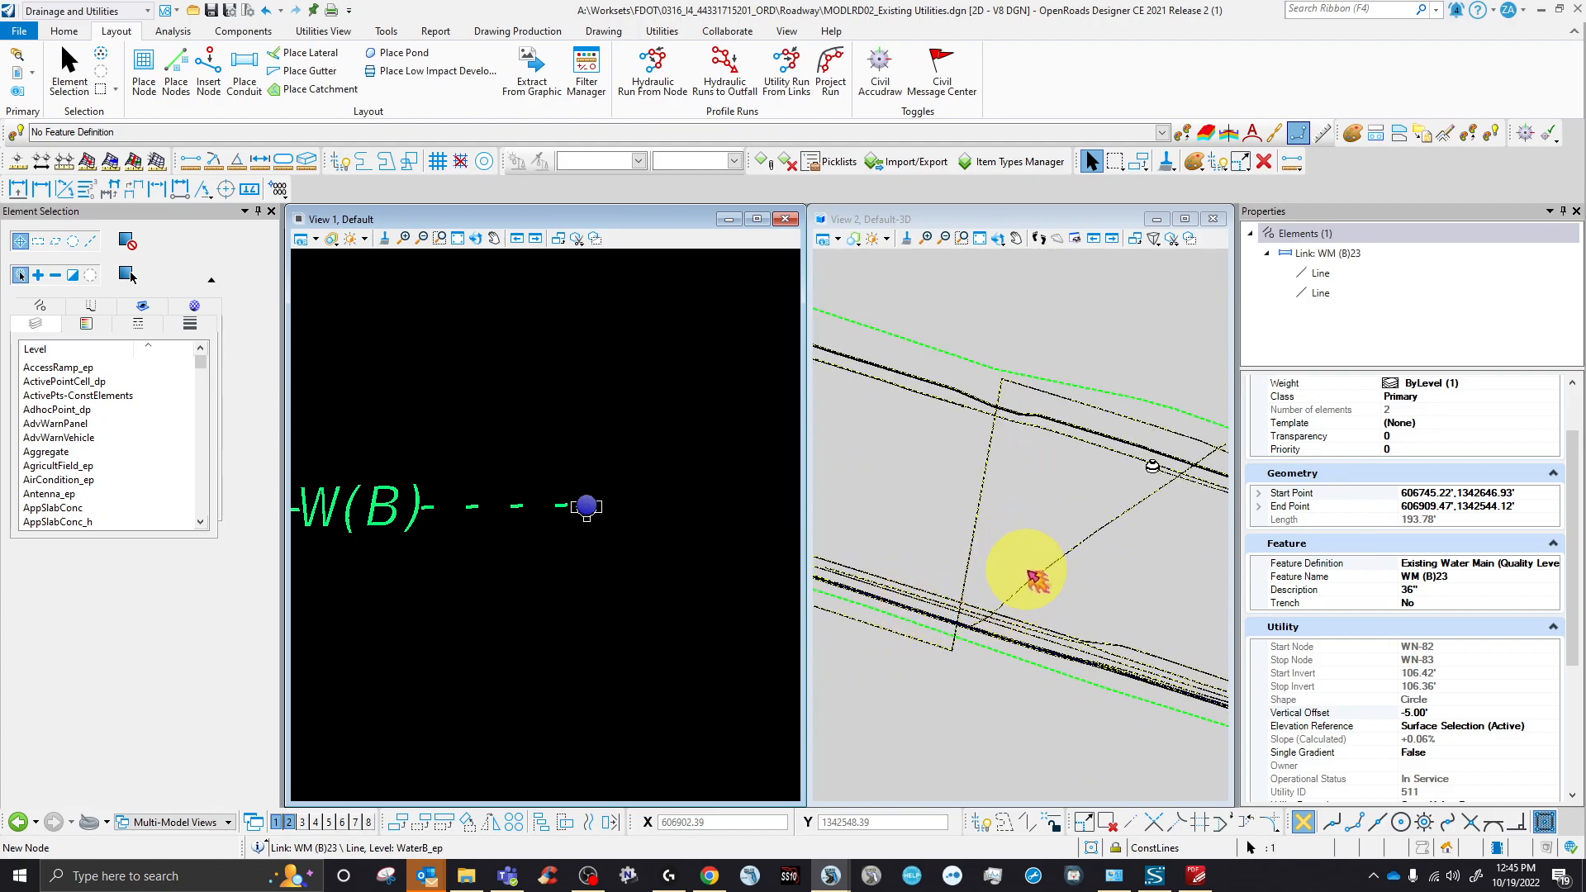
- Examine in 3D the modelled utility lines along the corridor, including the bend where a crossing line meets the parallel runs
{"action": "scroll", "coordinate": [1123, 597], "scroll_direction": "up", "scroll_amount": 3}
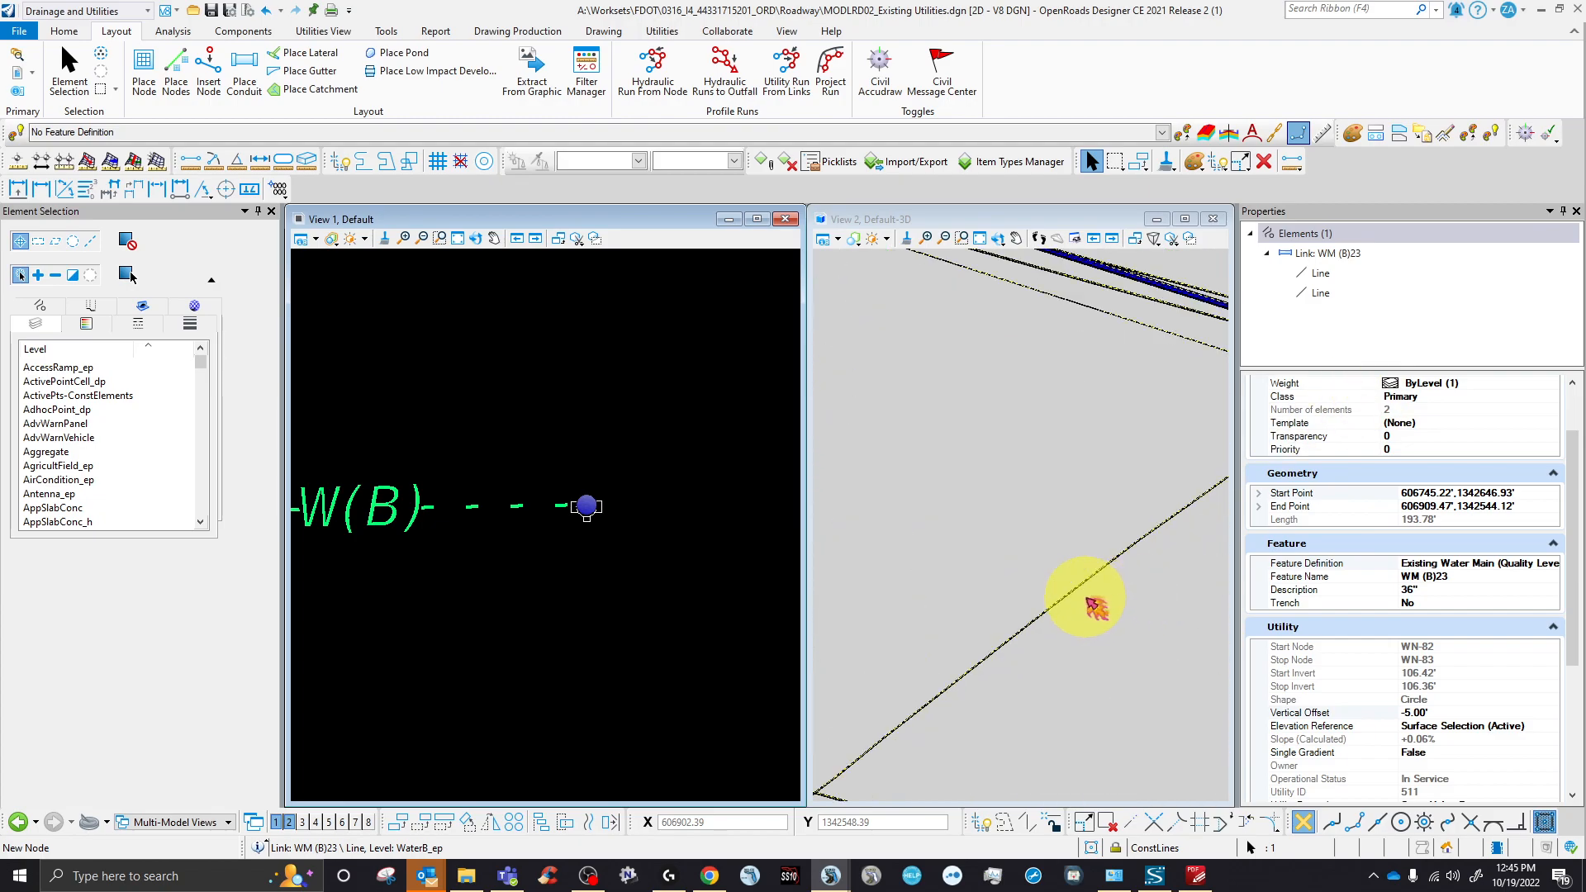
{"action": "scroll", "coordinate": [1041, 463], "scroll_direction": "down", "scroll_amount": 3}
{"action": "scroll", "coordinate": [1016, 487], "scroll_direction": "up", "scroll_amount": 3}
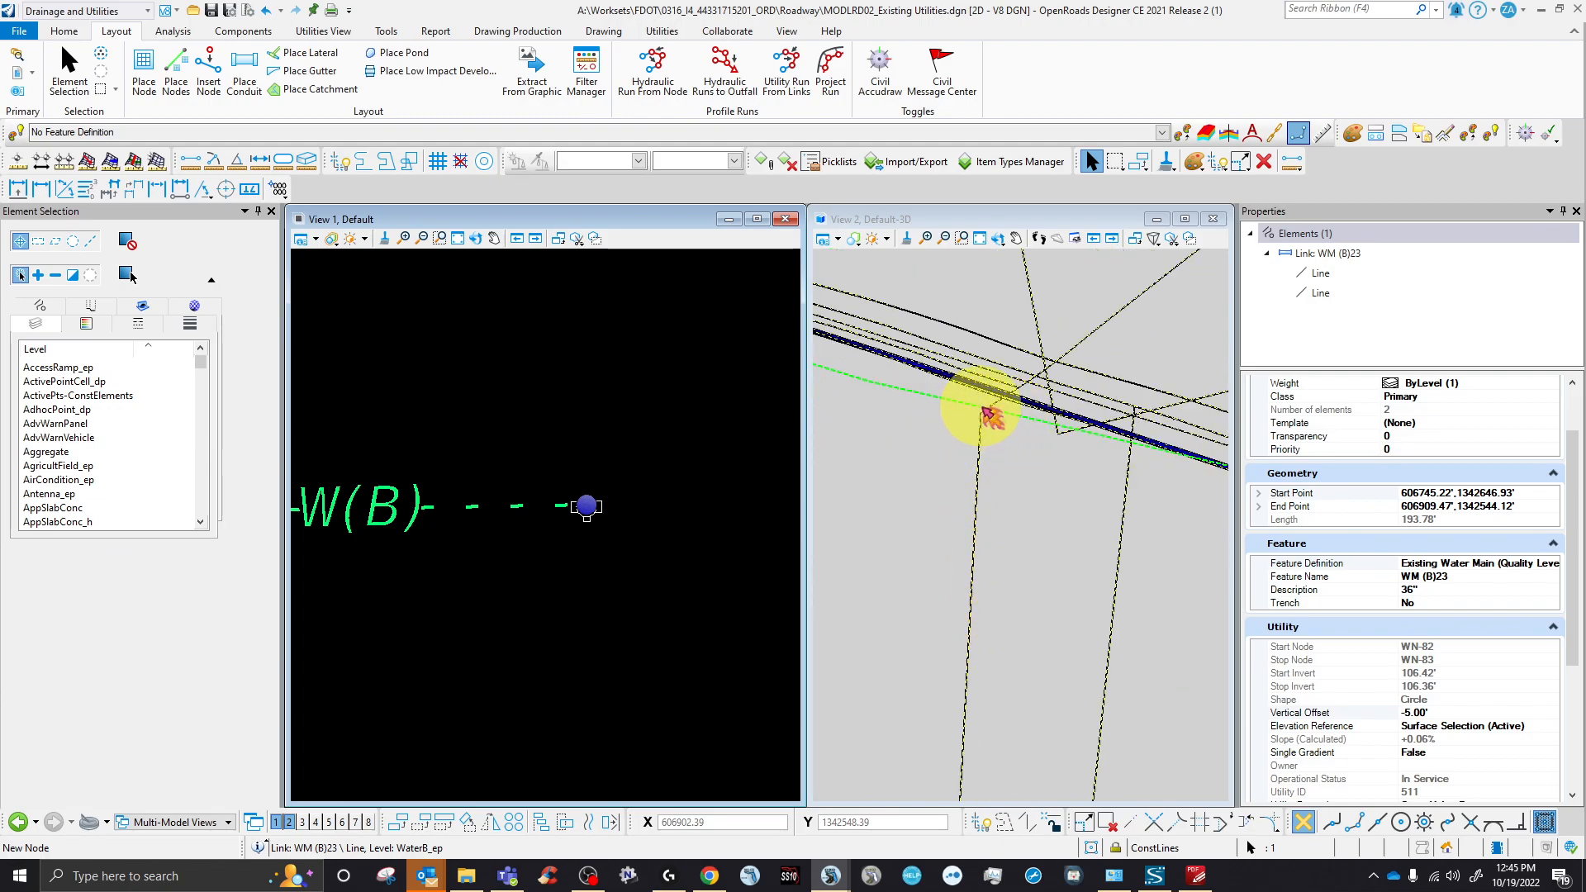
{"action": "scroll", "coordinate": [999, 418], "scroll_direction": "up", "scroll_amount": 5}
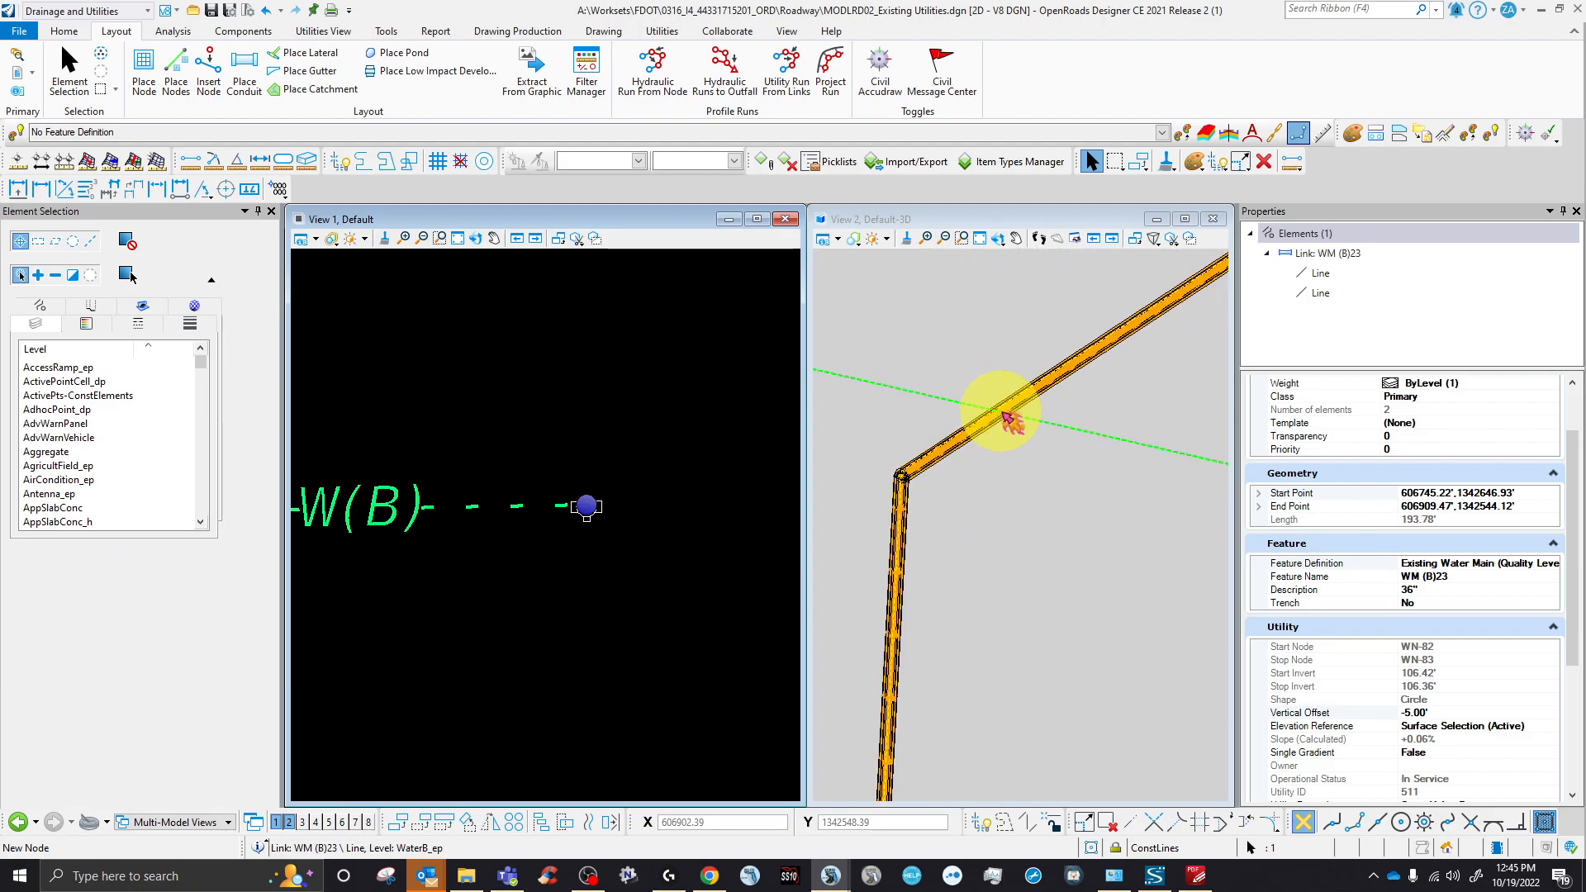
{"action": "scroll", "coordinate": [963, 446], "scroll_direction": "down", "scroll_amount": 3}
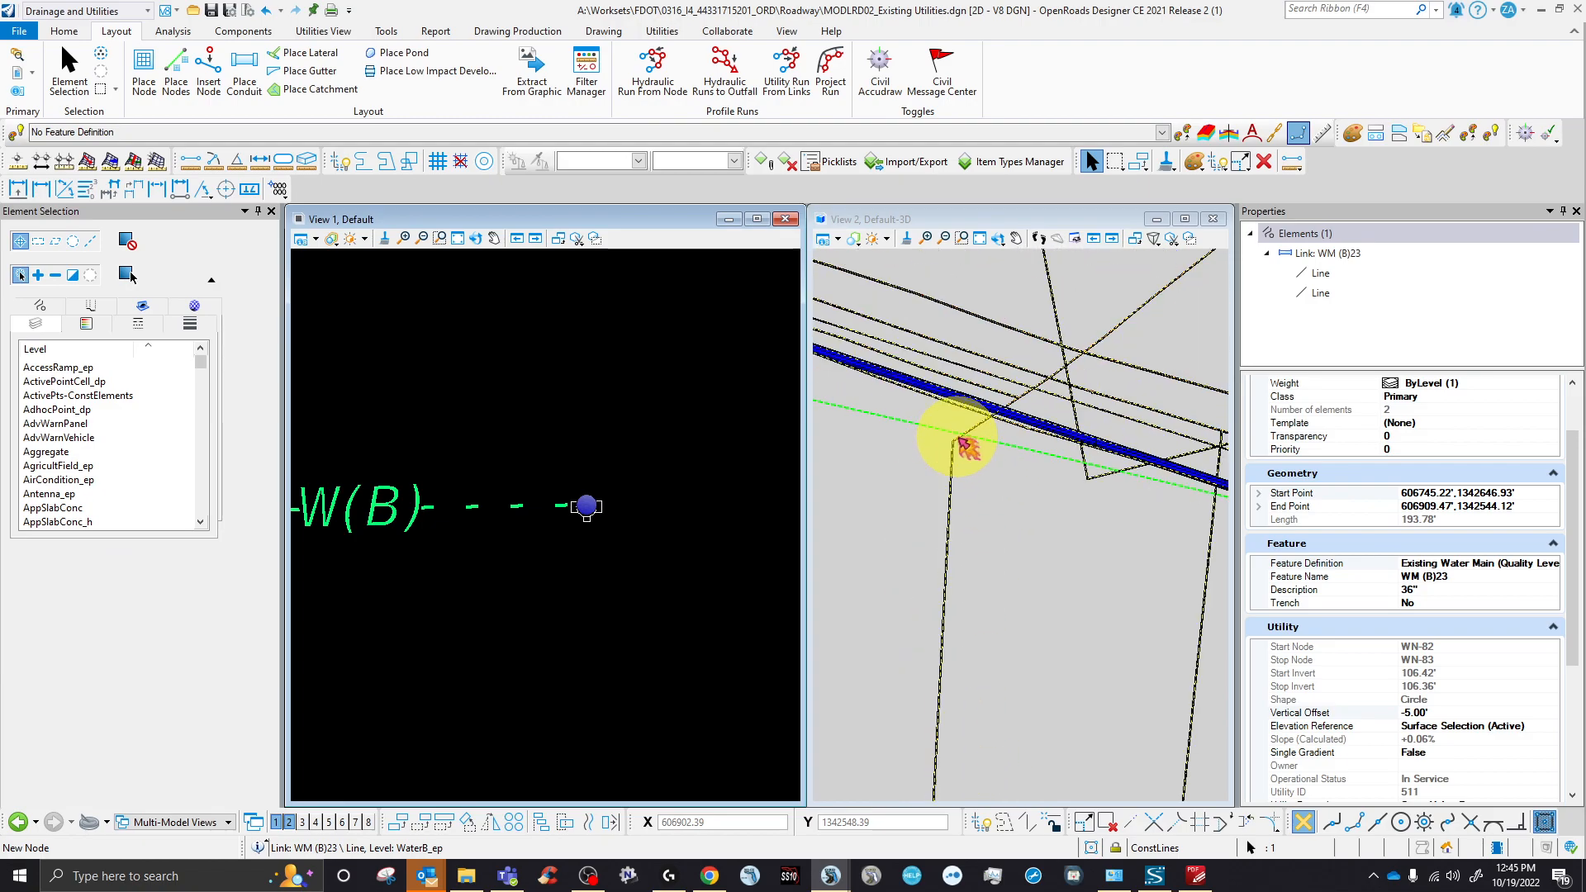
{"action": "scroll", "coordinate": [960, 440], "scroll_direction": "down", "scroll_amount": 3}
{"action": "scroll", "coordinate": [980, 649], "scroll_direction": "up", "scroll_amount": 3}
{"action": "scroll", "coordinate": [959, 565], "scroll_direction": "down", "scroll_amount": 5}
{"action": "scroll", "coordinate": [1092, 542], "scroll_direction": "up", "scroll_amount": 3}
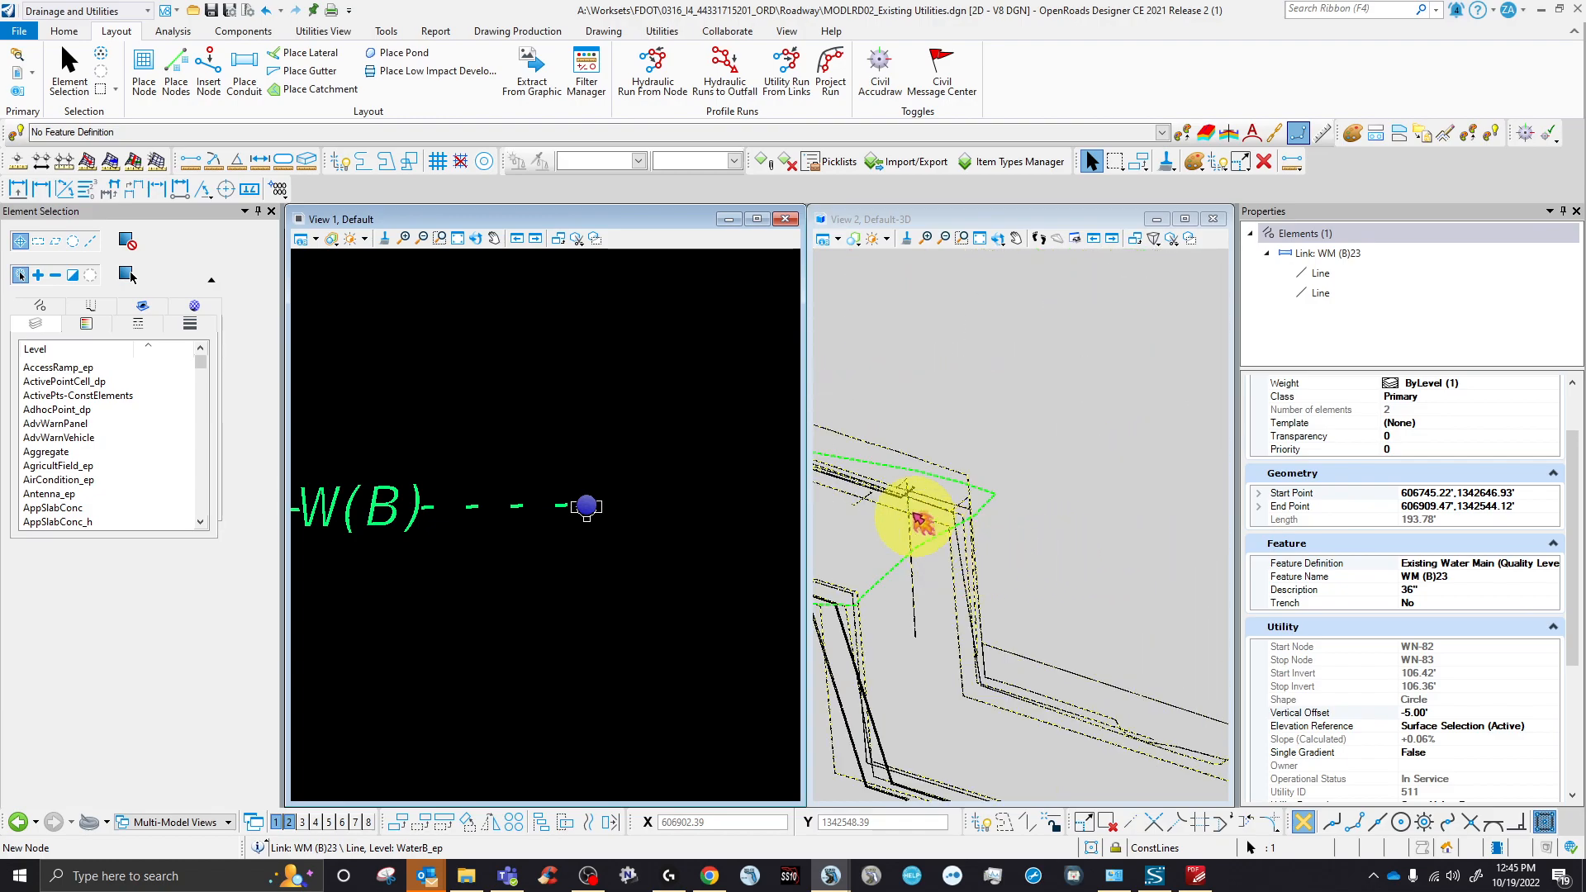
- Compare the BFOC, BTV and gas line crossings in plan with the 3D corridor, and locate the 36" water main's nodes in plan
{"action": "scroll", "coordinate": [532, 451], "scroll_direction": "down", "scroll_amount": 5}
{"action": "scroll", "coordinate": [607, 447], "scroll_direction": "up", "scroll_amount": 5}
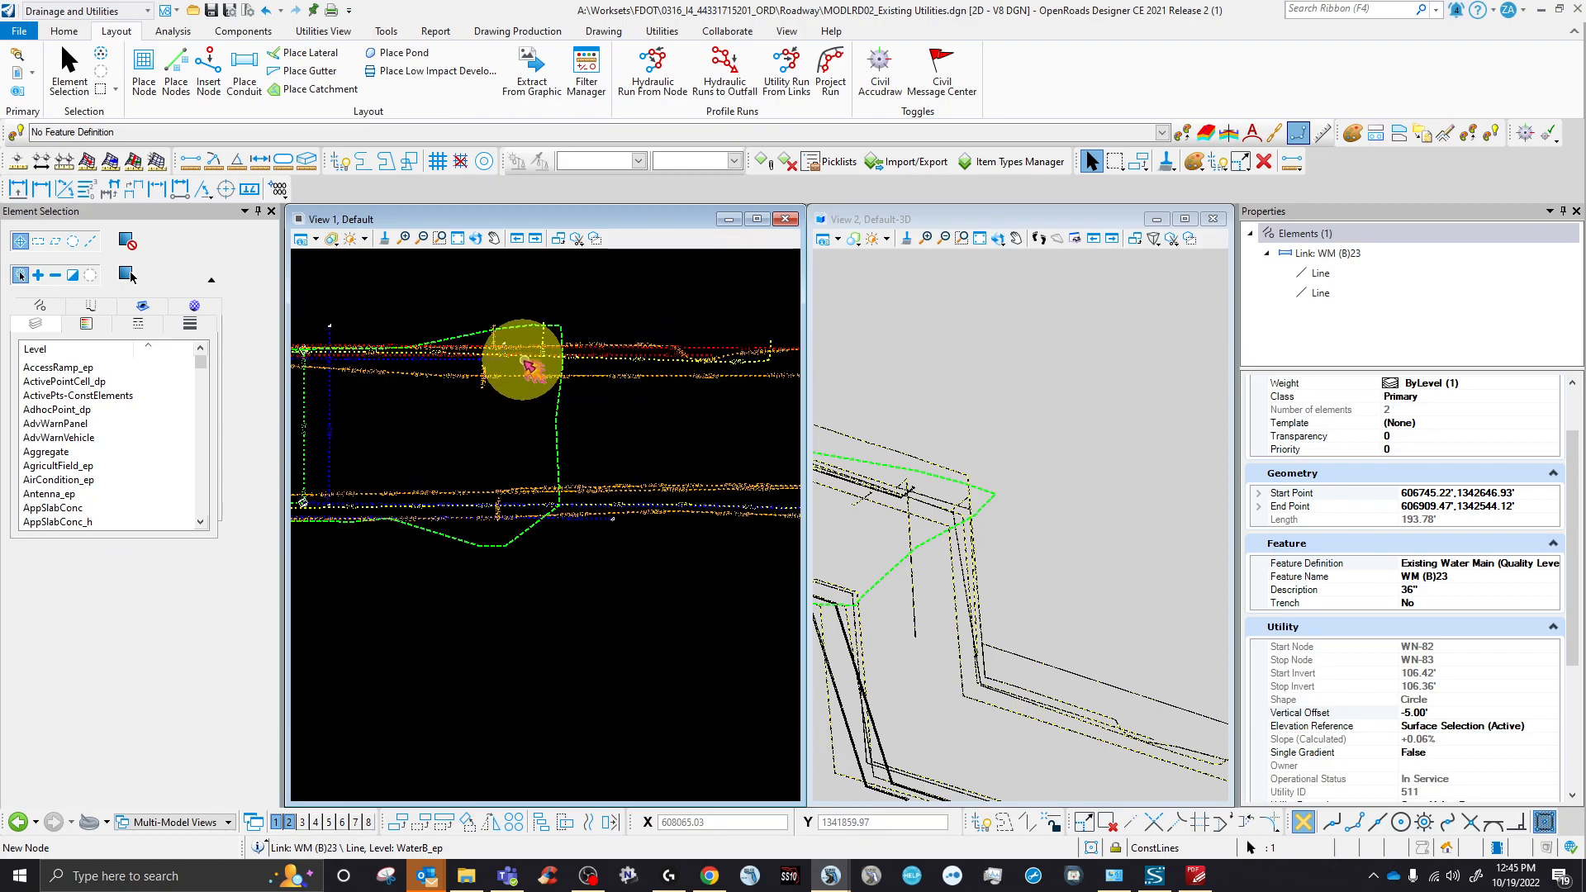
{"action": "scroll", "coordinate": [528, 366], "scroll_direction": "up", "scroll_amount": 4}
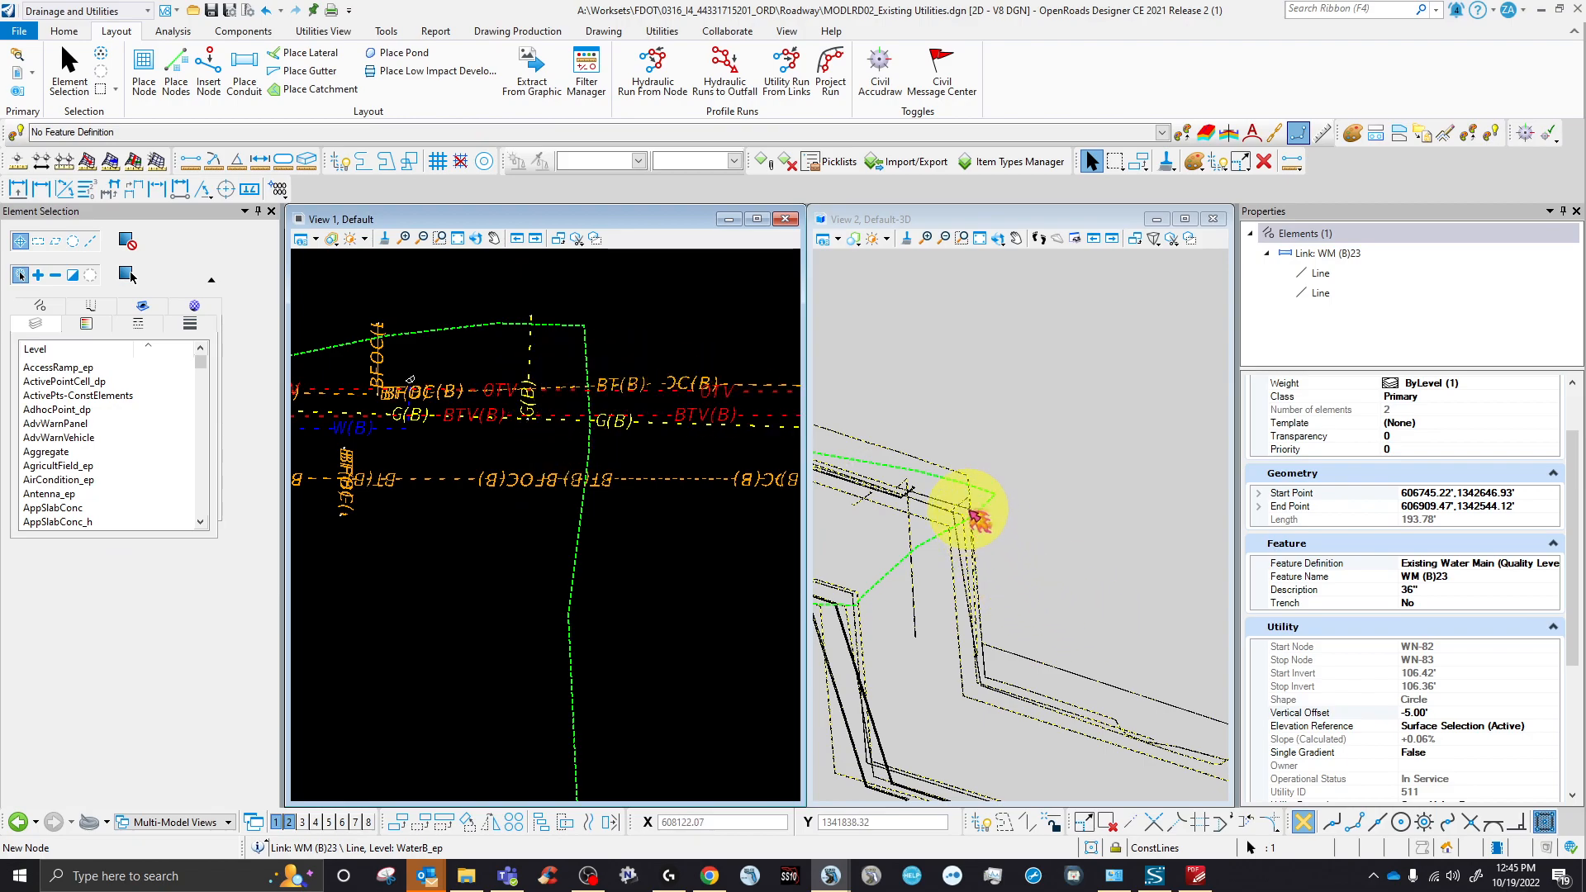
{"action": "scroll", "coordinate": [1146, 591], "scroll_direction": "down", "scroll_amount": 3}
{"action": "scroll", "coordinate": [1152, 596], "scroll_direction": "up", "scroll_amount": 5}
{"action": "scroll", "coordinate": [1035, 582], "scroll_direction": "down", "scroll_amount": 5}
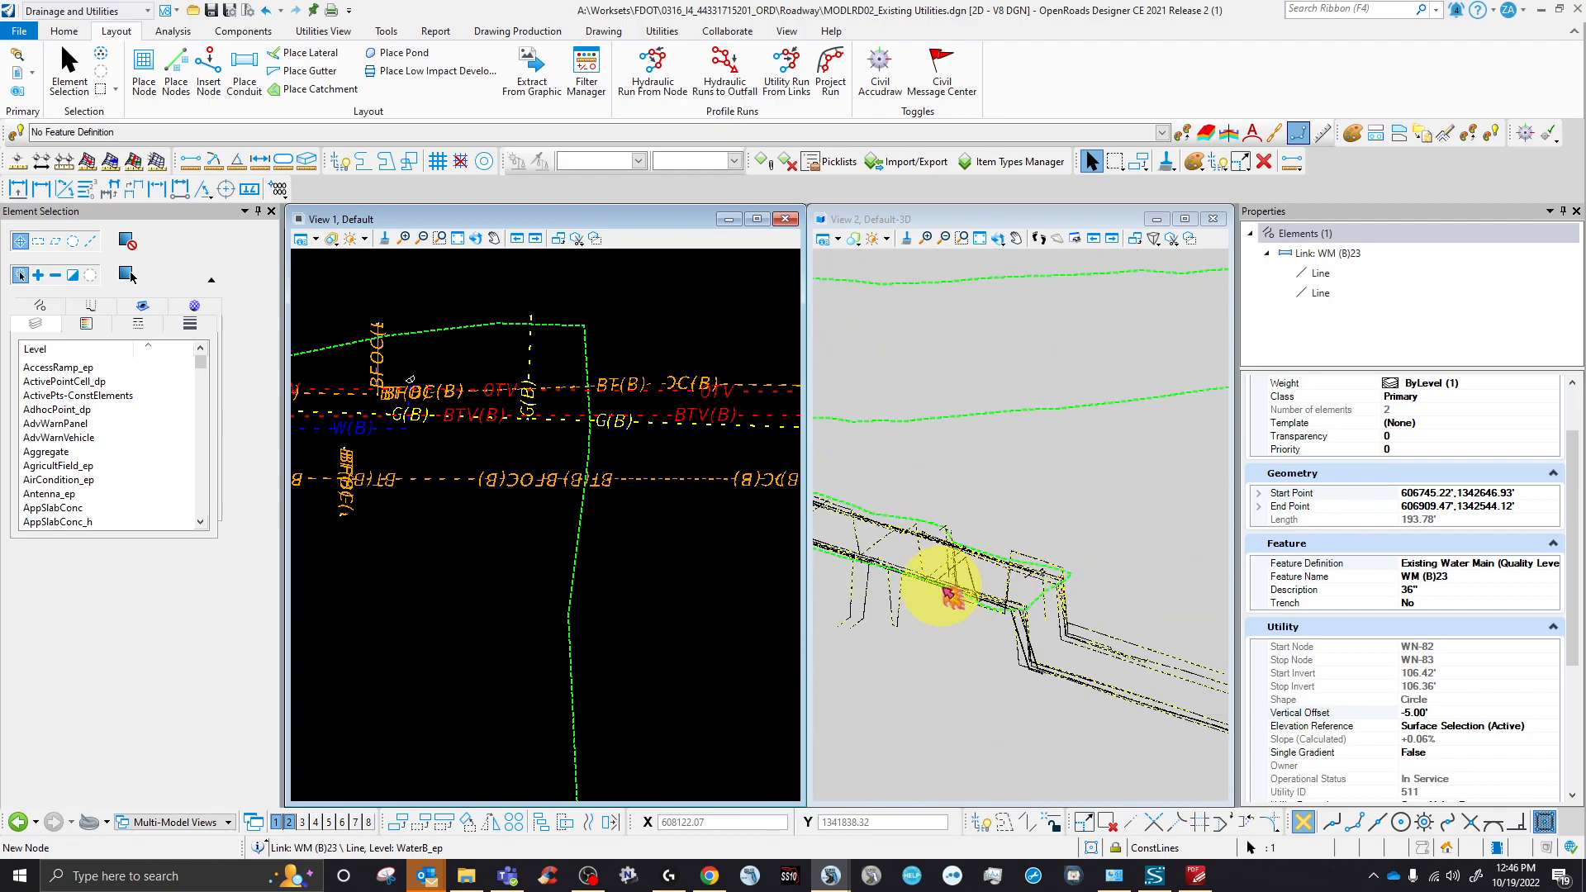
{"action": "scroll", "coordinate": [934, 566], "scroll_direction": "up", "scroll_amount": 6}
{"action": "scroll", "coordinate": [936, 662], "scroll_direction": "down", "scroll_amount": 3}
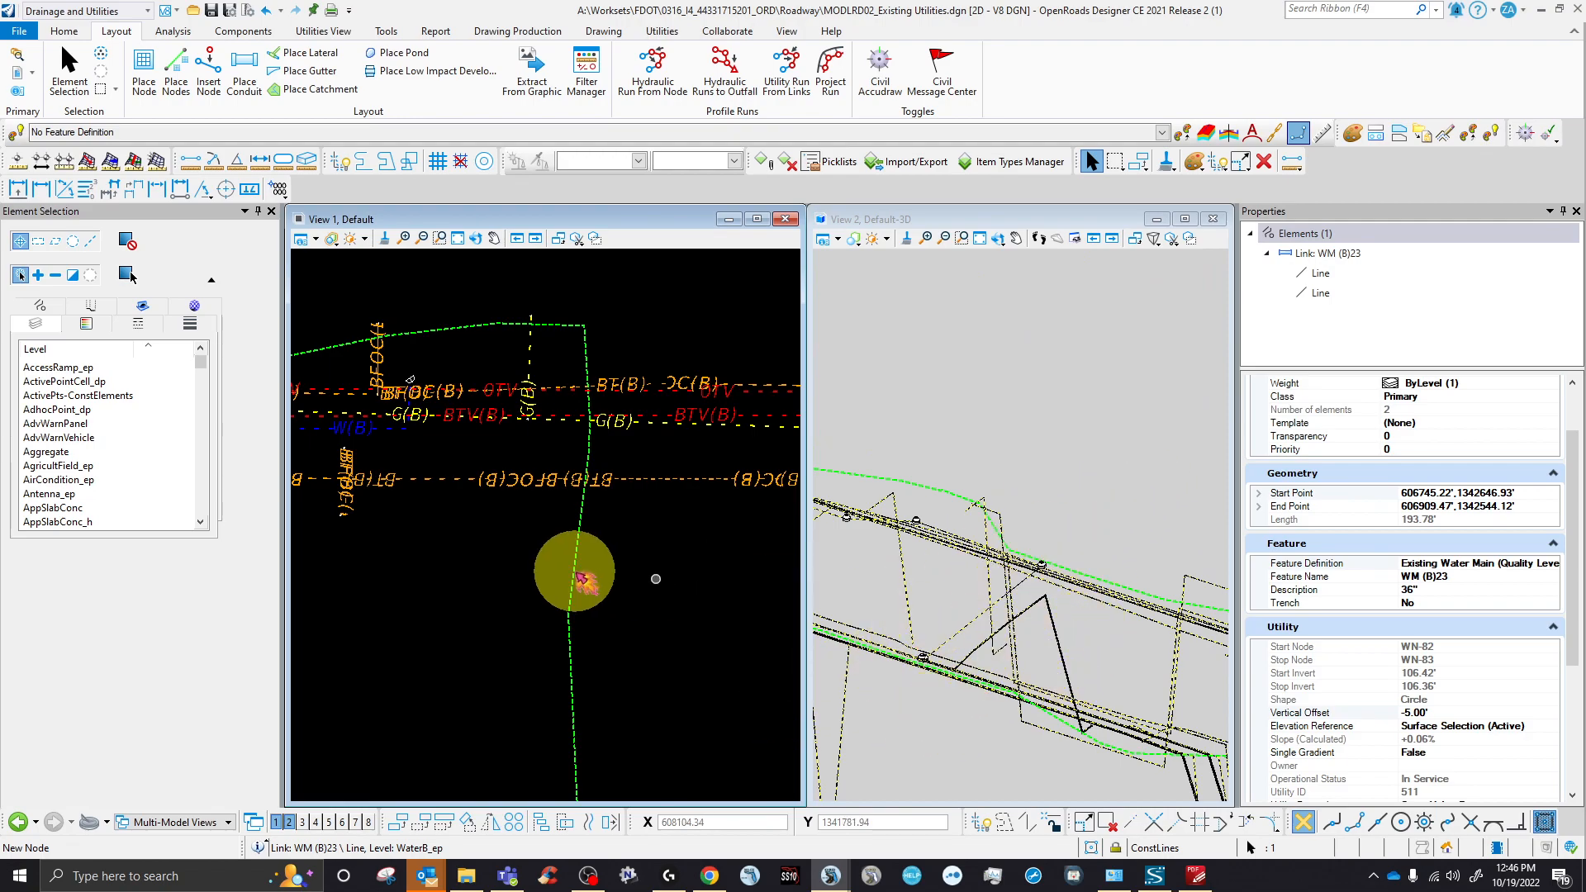
{"action": "scroll", "coordinate": [636, 578], "scroll_direction": "down", "scroll_amount": 6}
{"action": "scroll", "coordinate": [514, 578], "scroll_direction": "up", "scroll_amount": 5}
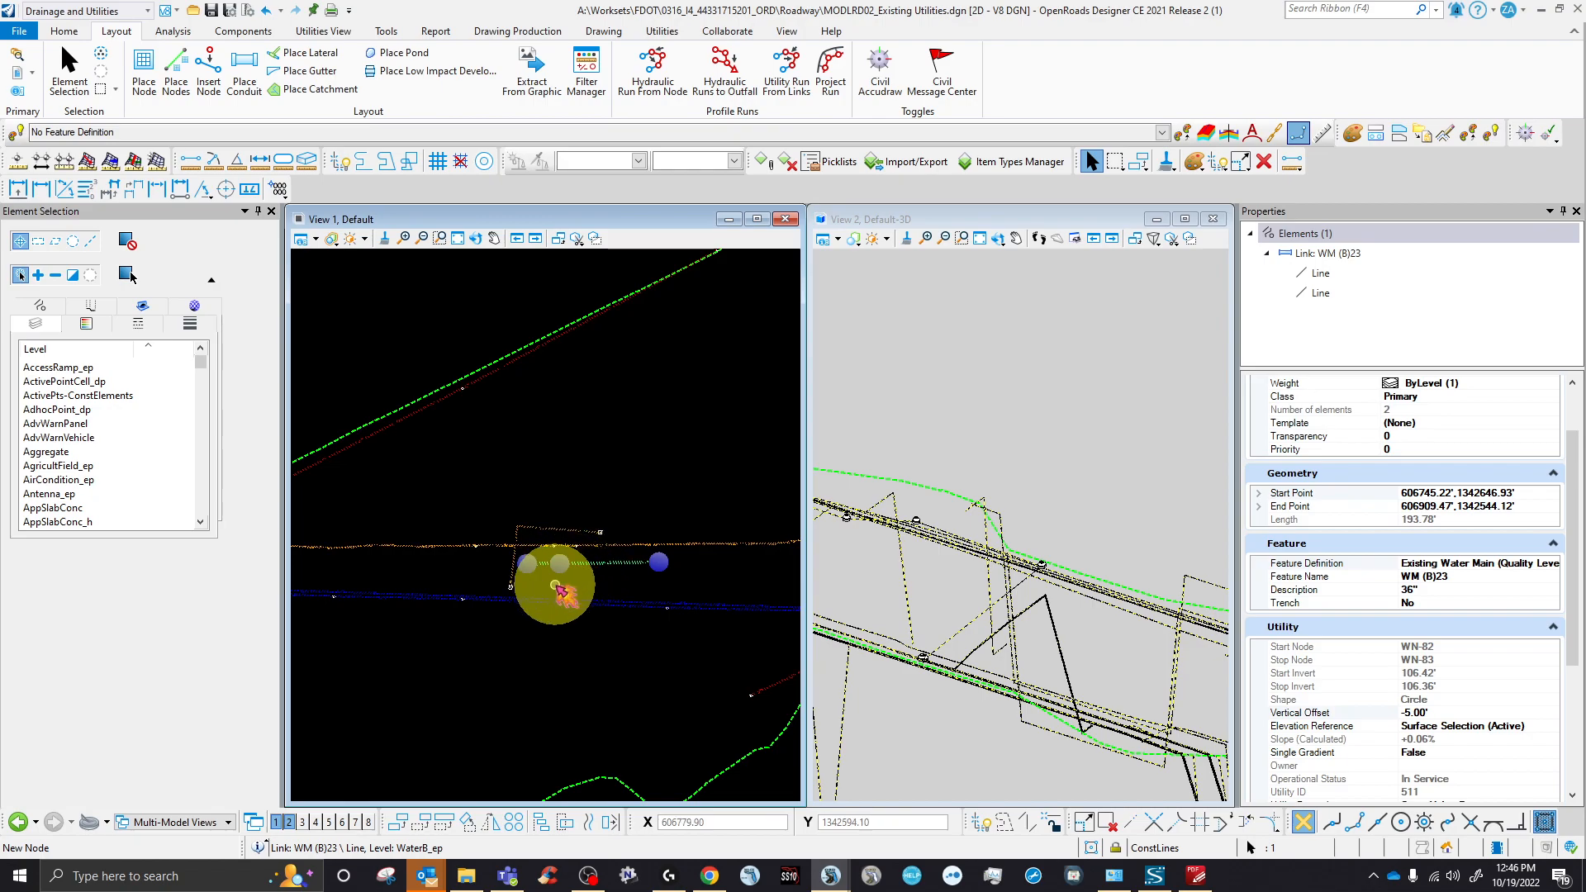